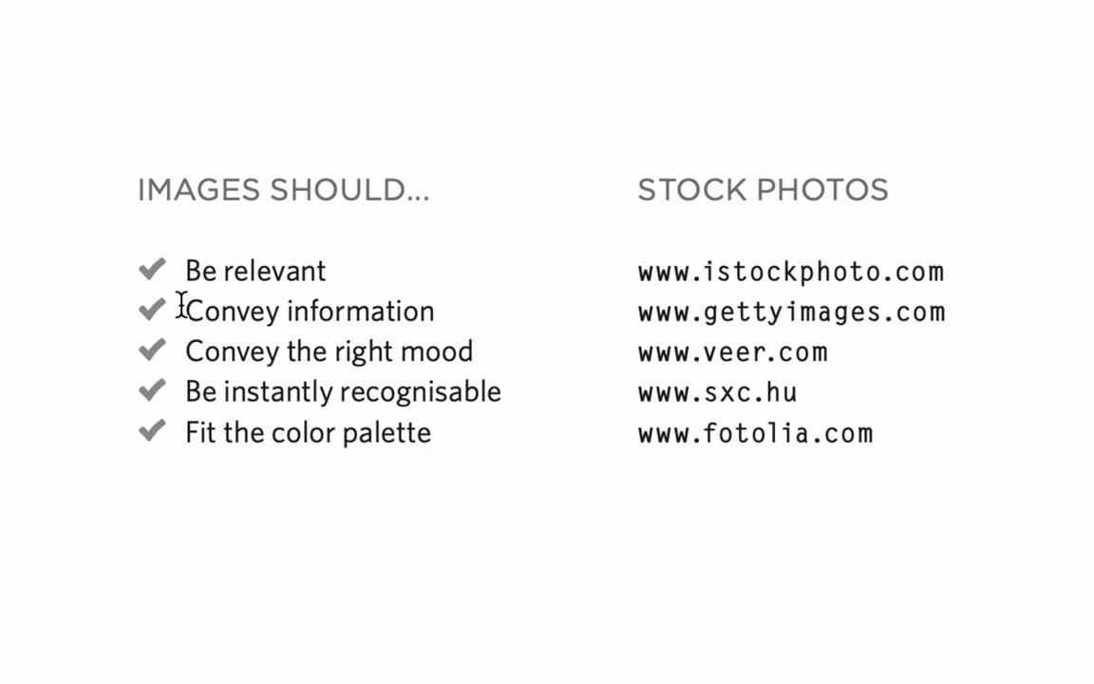
Step: Highlight the image guideline points in the page 97 list, from 'Convey information' to 'Fit the color palette'
mouse_move(185, 310)
left_mouse_down()
mouse_move(302, 392)
mouse_move(452, 432)
left_mouse_up()
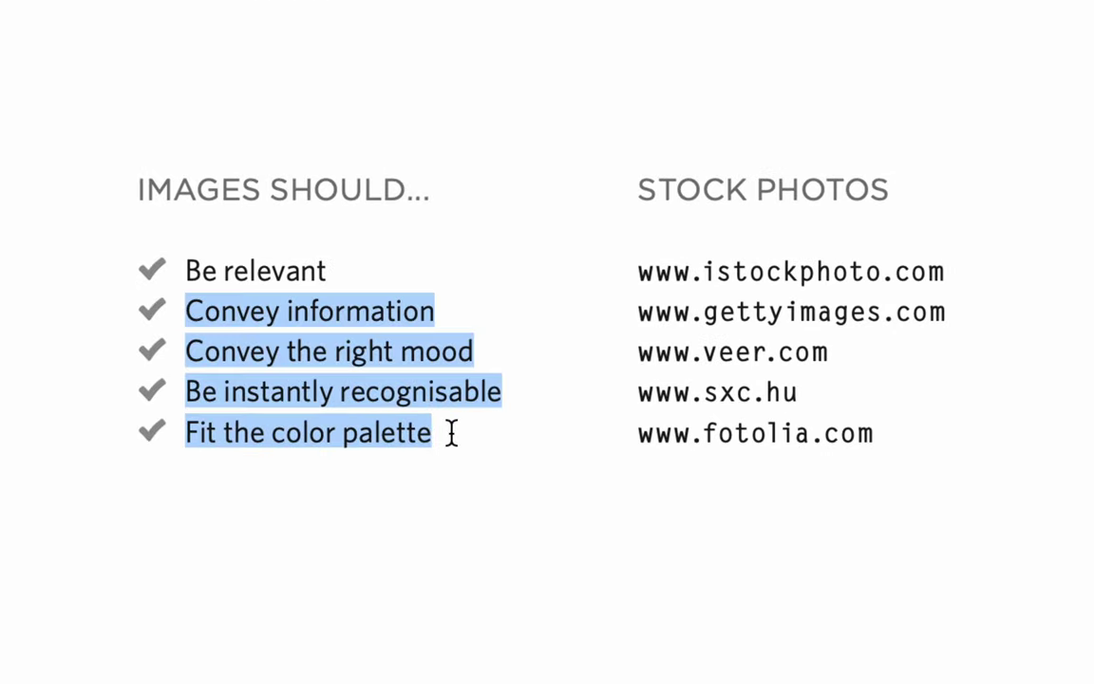
left_click(452, 432)
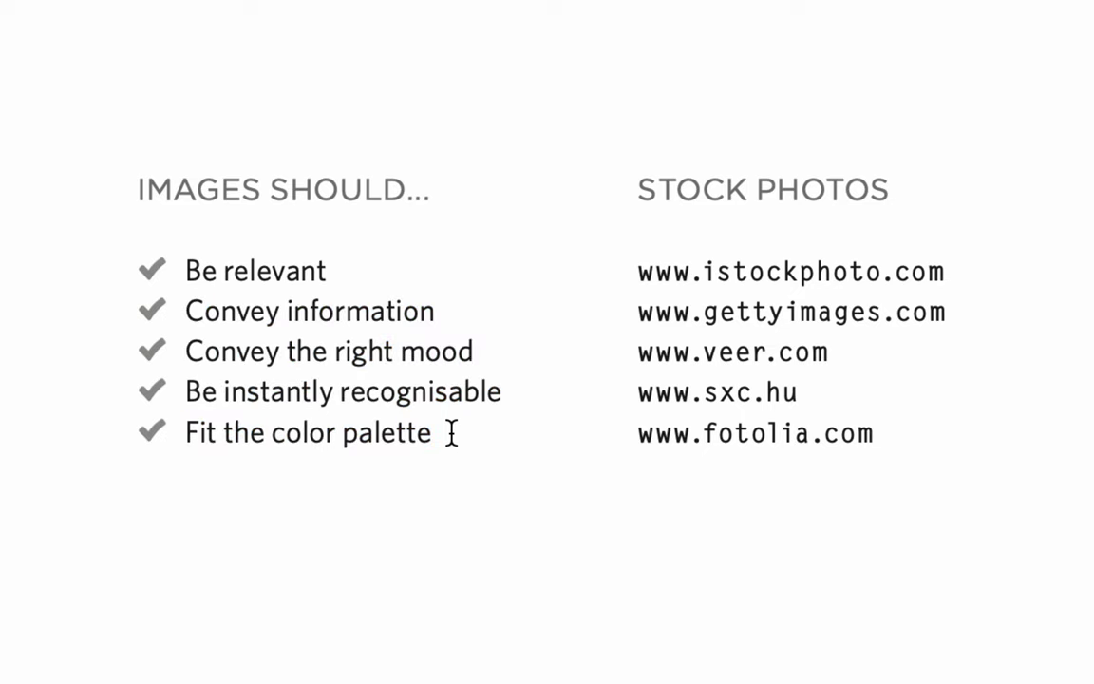
left_click_drag(186, 311, 470, 434)
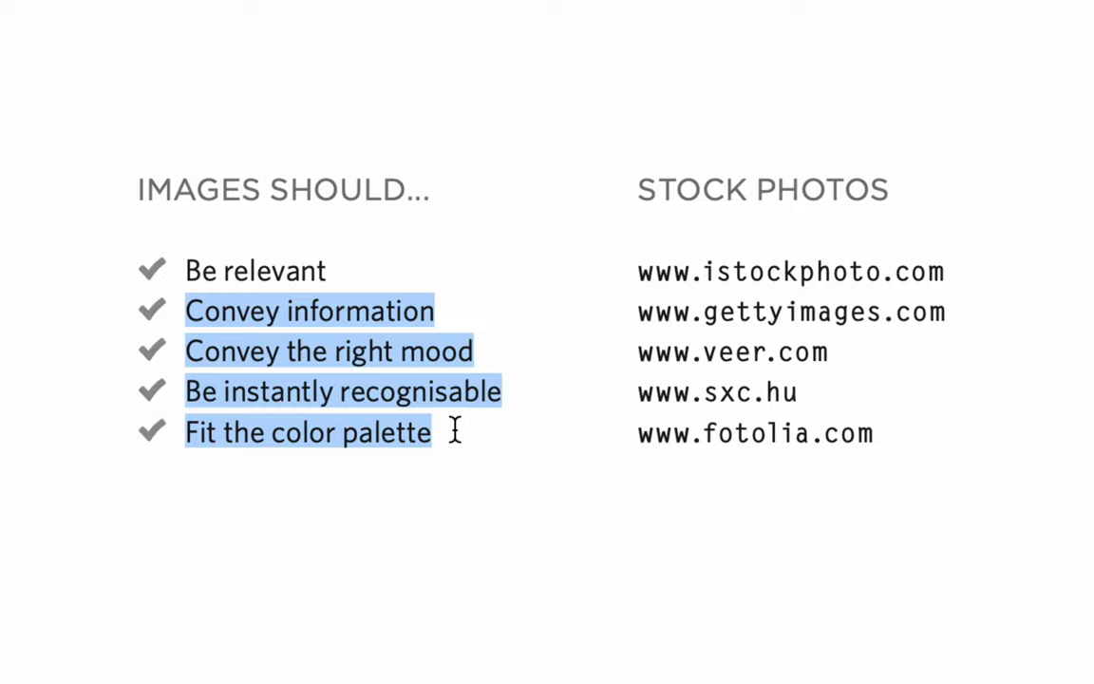
left_click(456, 432)
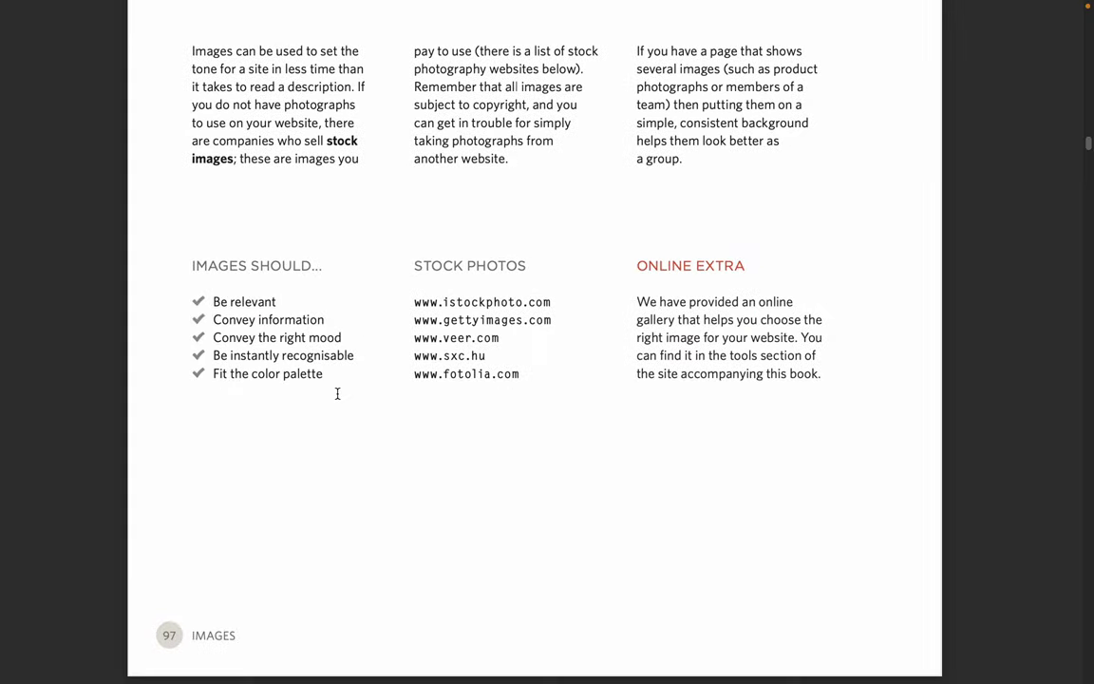
Step: Scroll to the 'Storing Images on Your Site' page and switch Spaces to VS Code
scroll(337, 394, "down", 5)
scroll(337, 393, "down", 5)
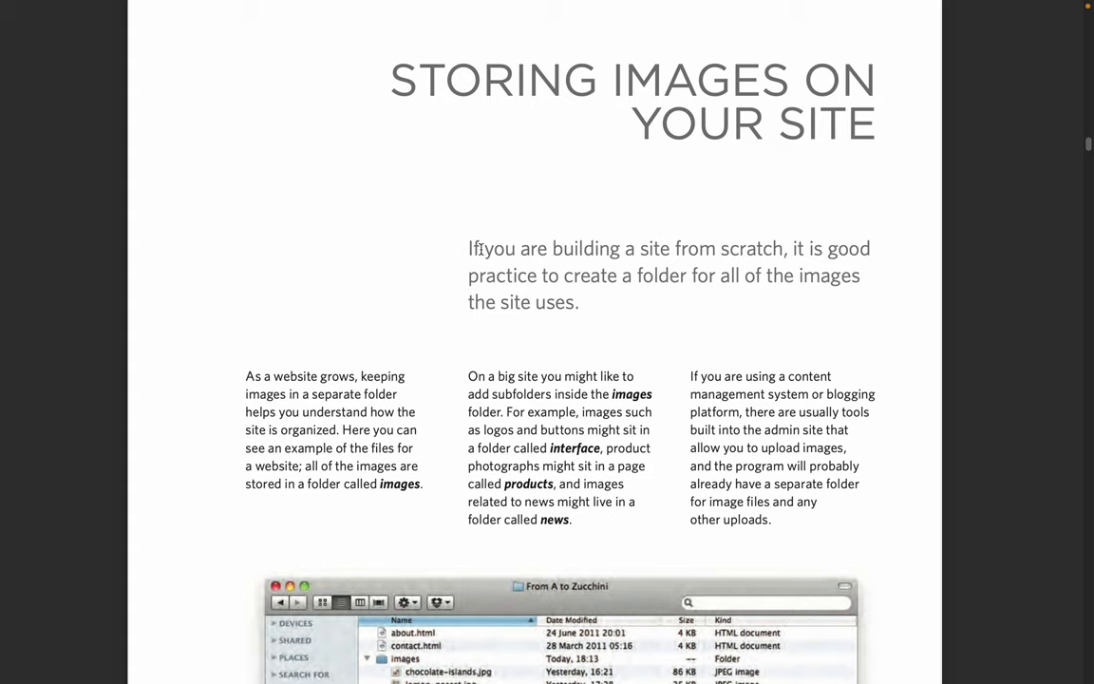
key("ctrl+Left")
key("ctrl+Left")
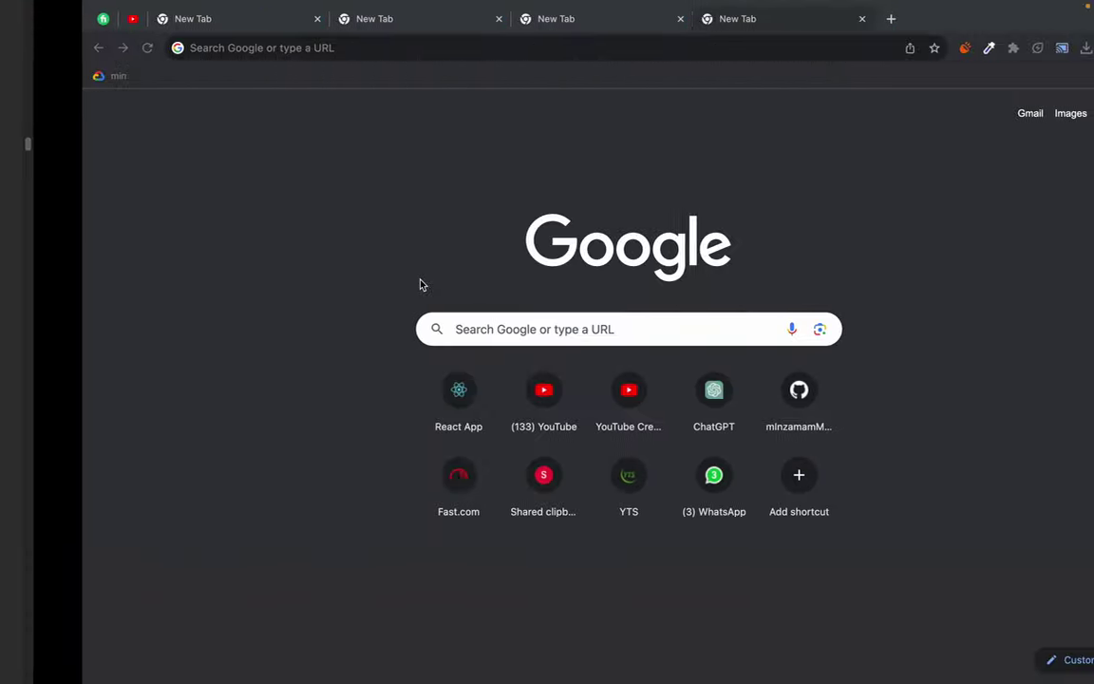
key("ctrl+Left")
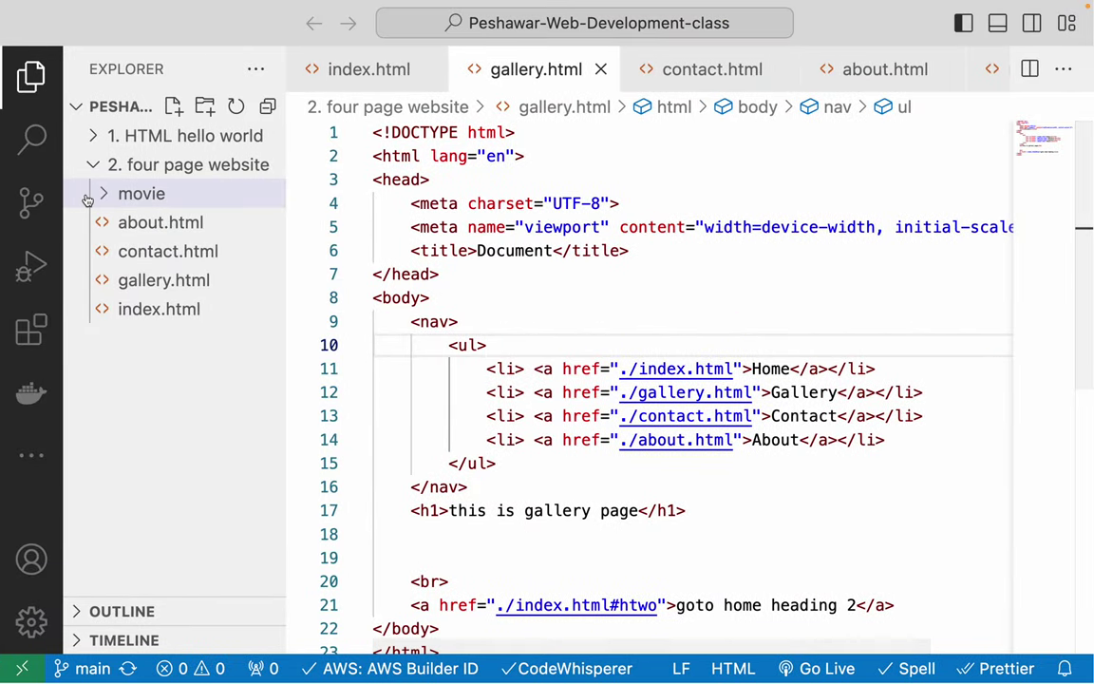
Step: Collapse the HTML hello world and four page website folders in the Explorer
left_click(96, 163)
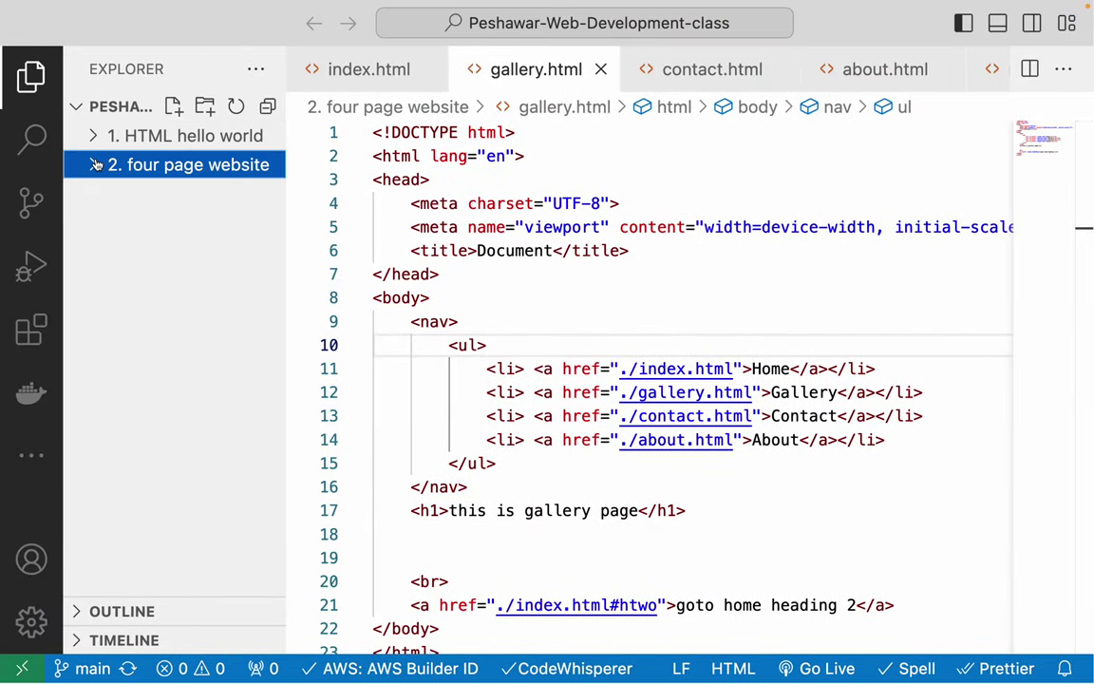
left_click(96, 137)
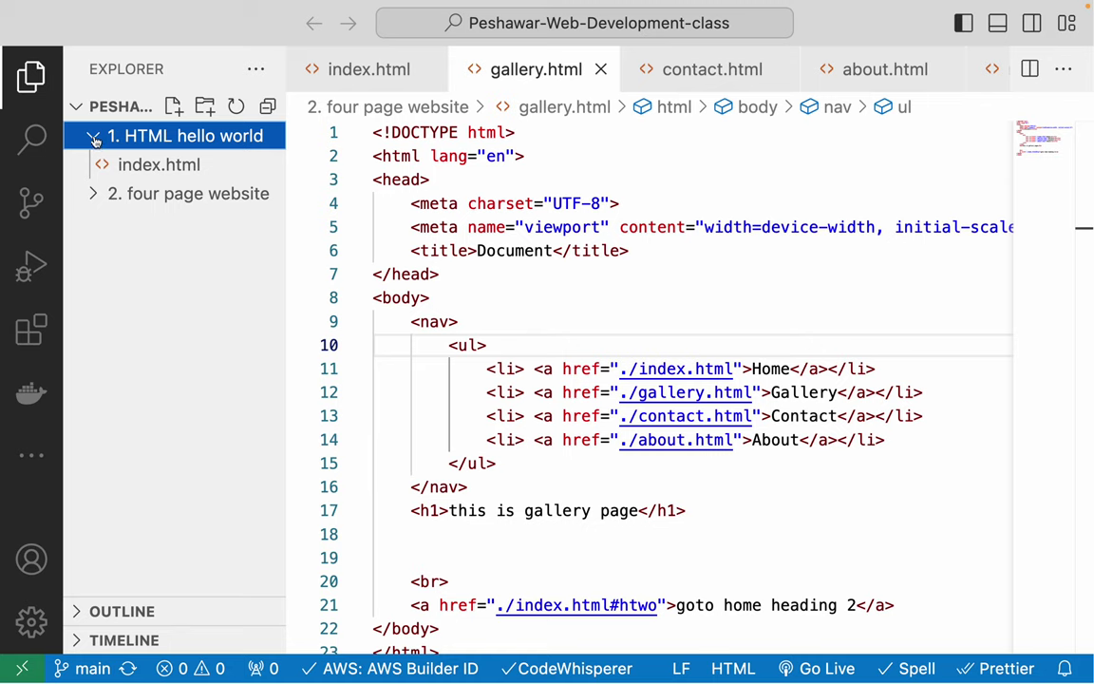
left_click(94, 136)
left_click(96, 165)
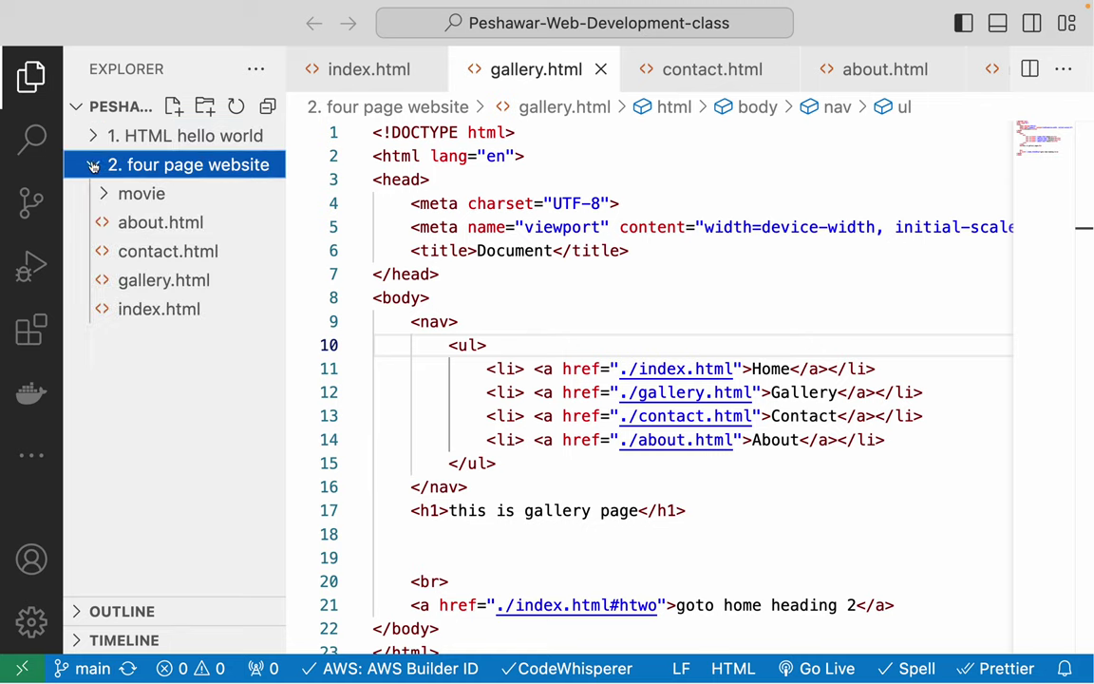
left_click(94, 167)
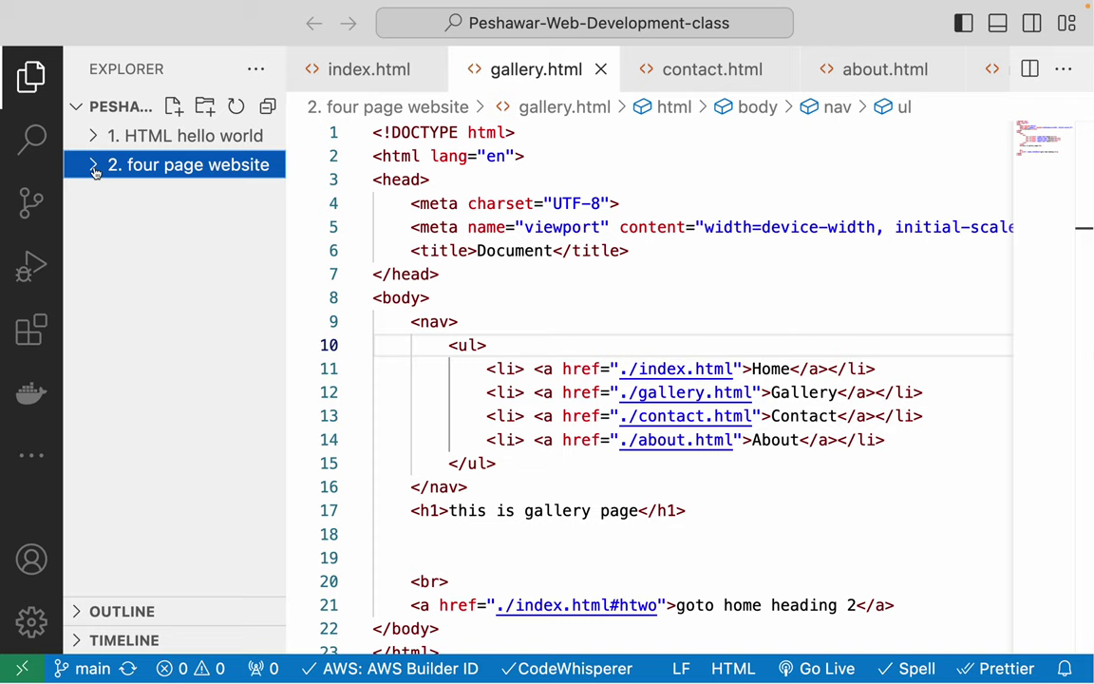
Step: Create a root-level folder named '3. html5 images'
left_click(125, 228)
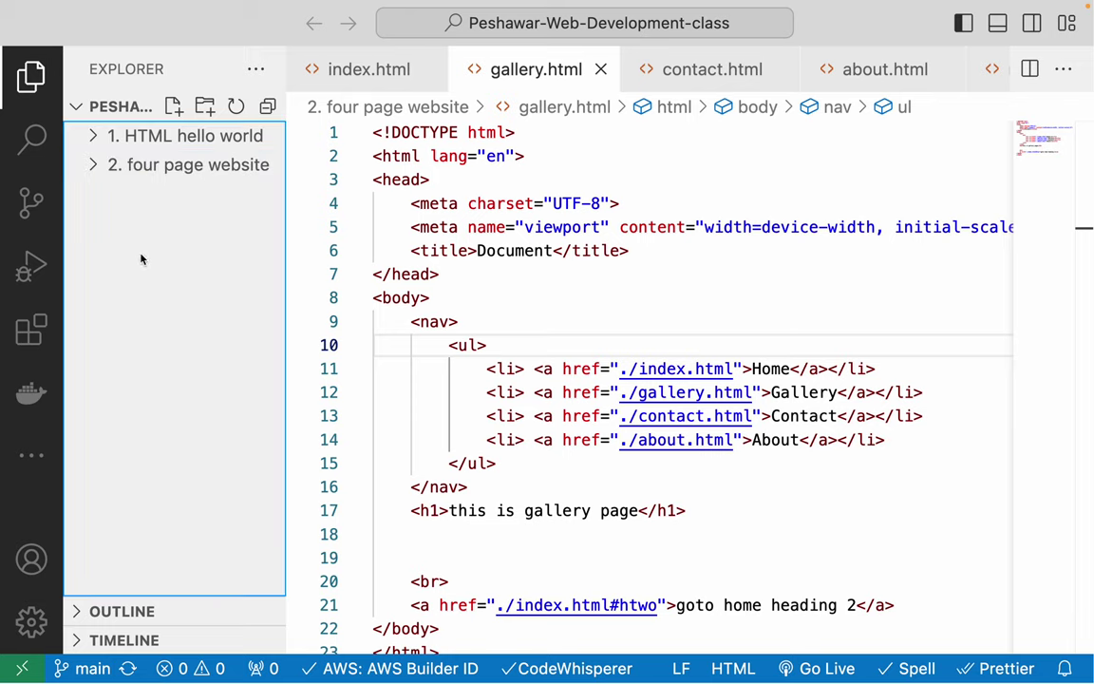
left_click(204, 105)
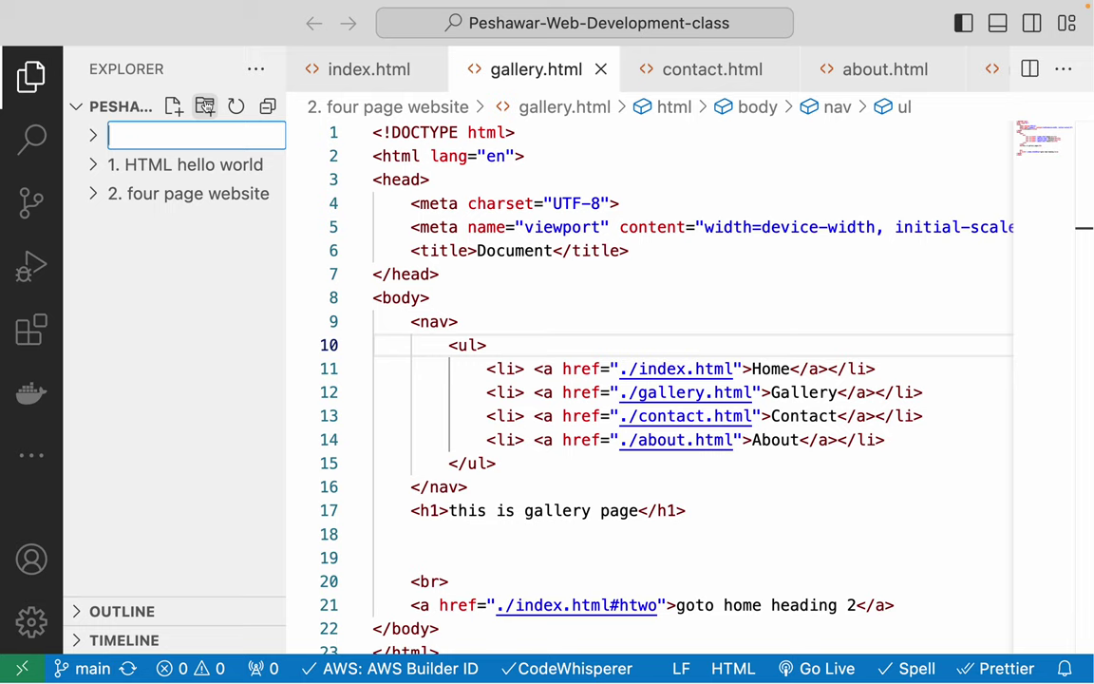
type("3. ima")
type("ges")
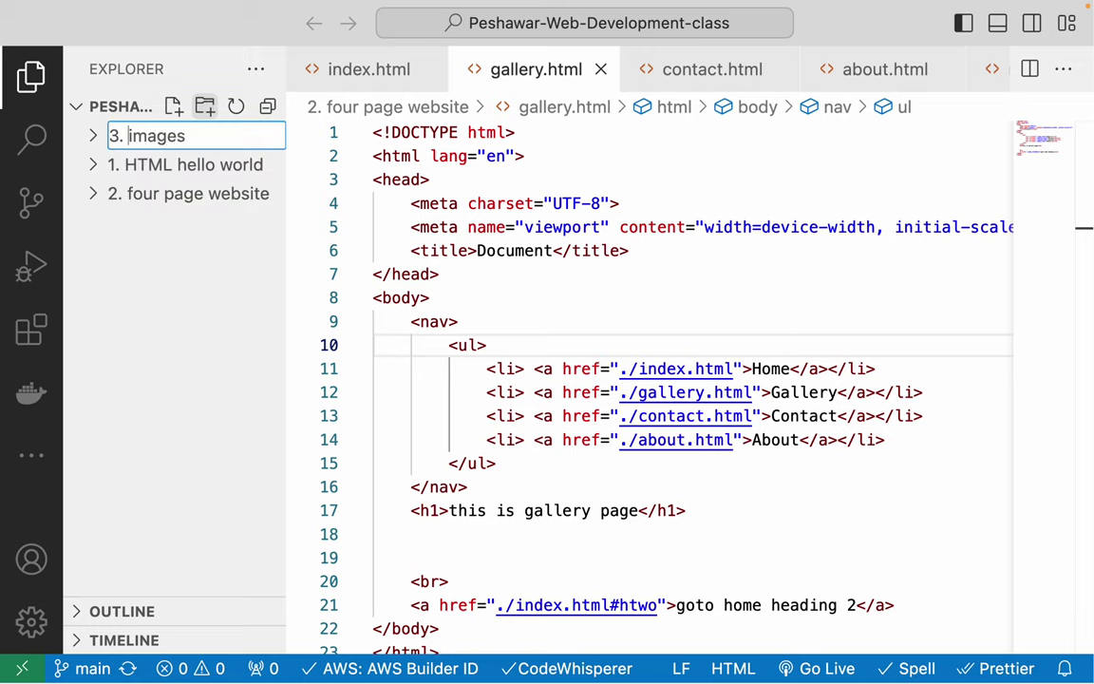
type("html5")
key("Return")
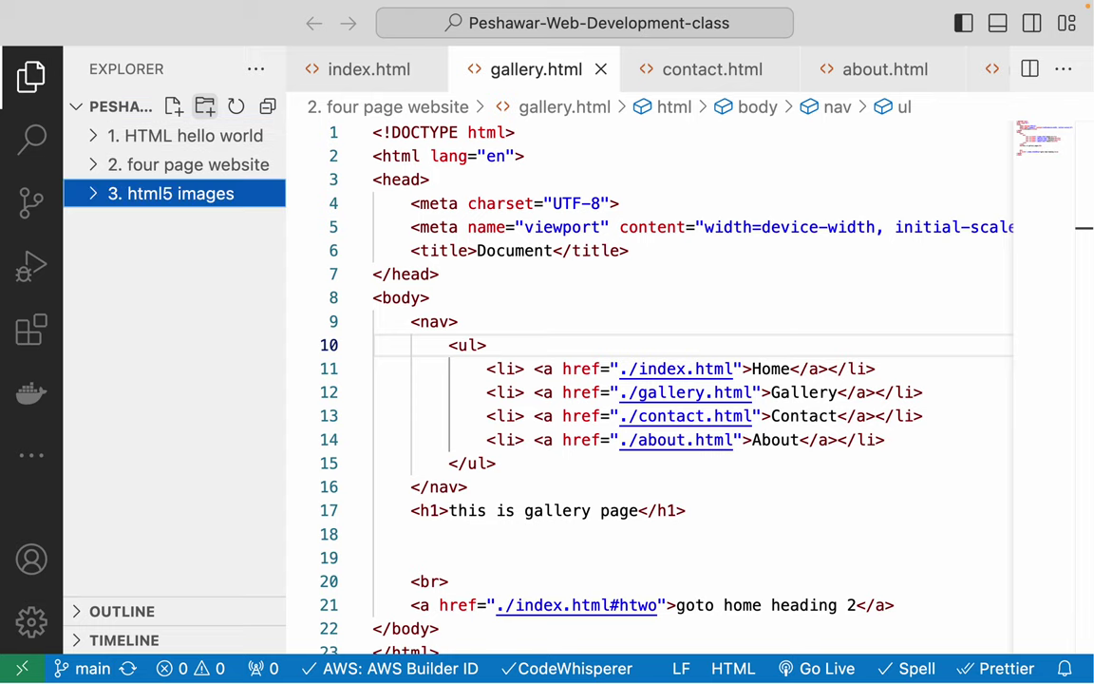
Step: Add an empty index.html file inside the '3. html5 images' folder
left_click(173, 105)
type("in")
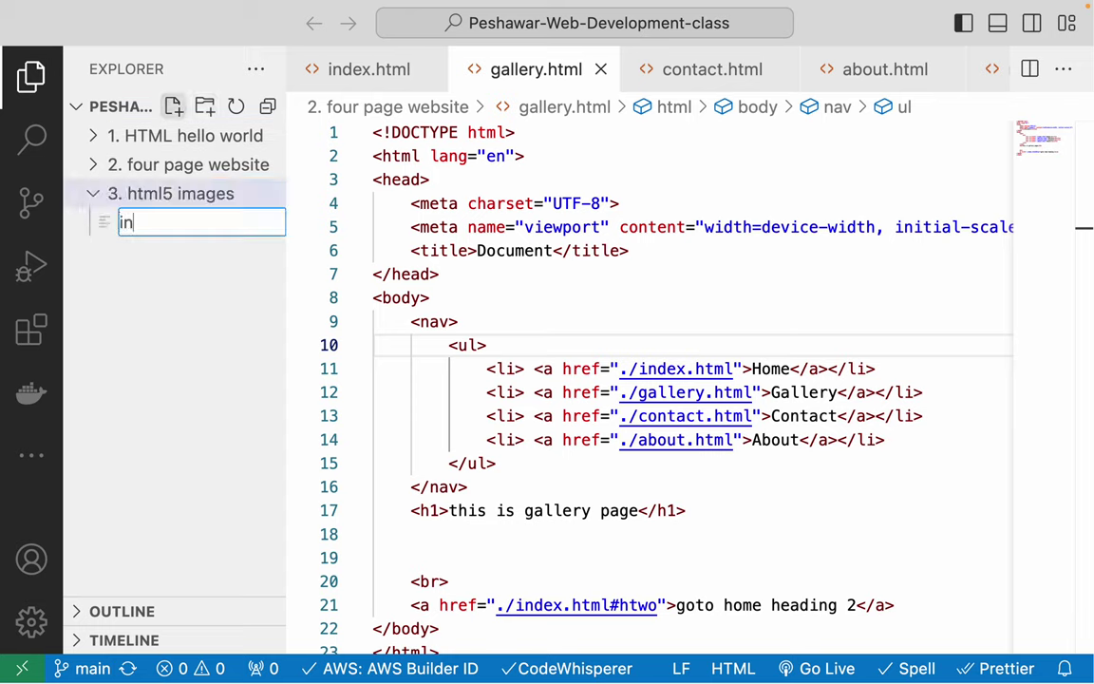
type("dex.")
type("html")
key("Return")
Step: Fill index.html with the '!' HTML boilerplate and save it
left_click(175, 228)
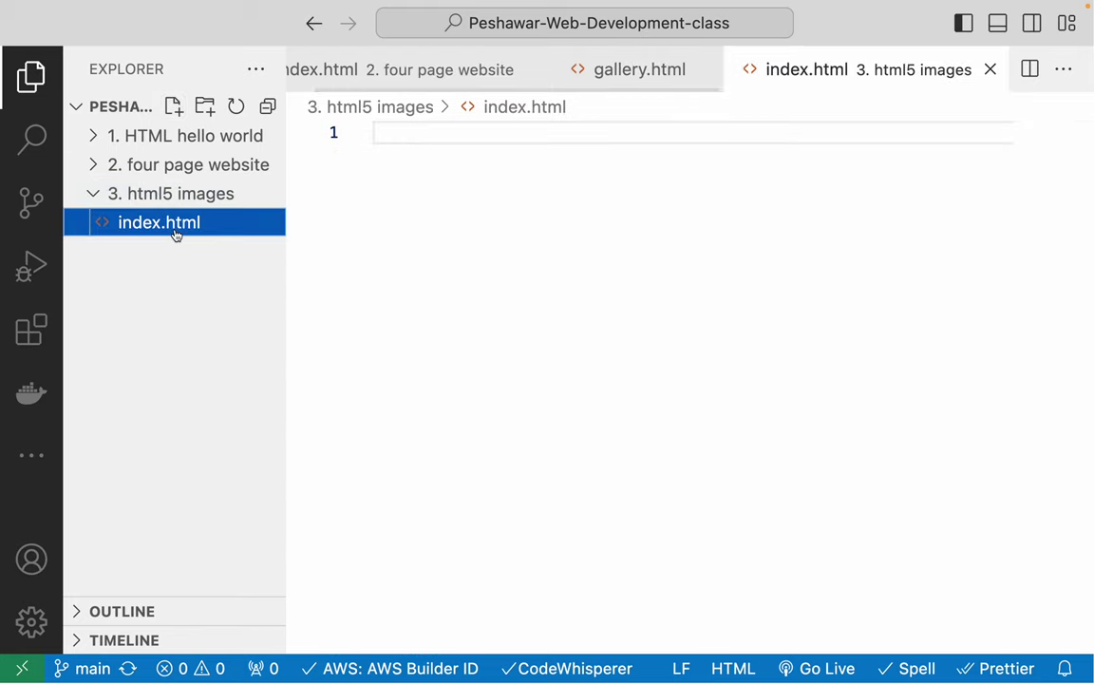
left_click(476, 196)
type("!")
key("Return")
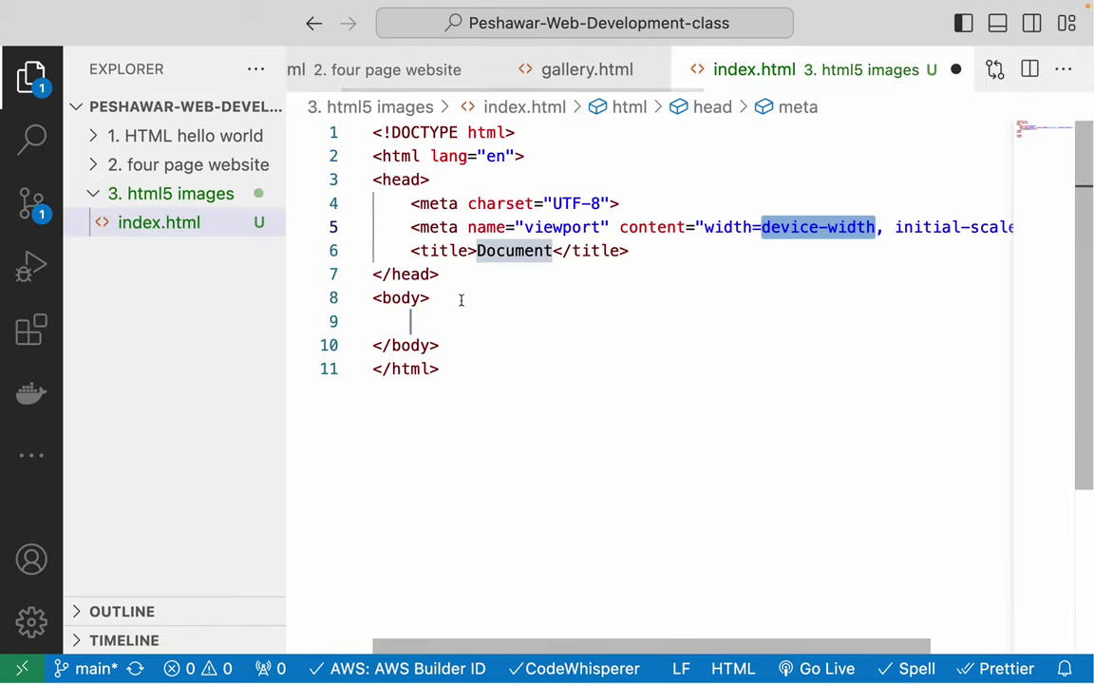
key("ctrl+s")
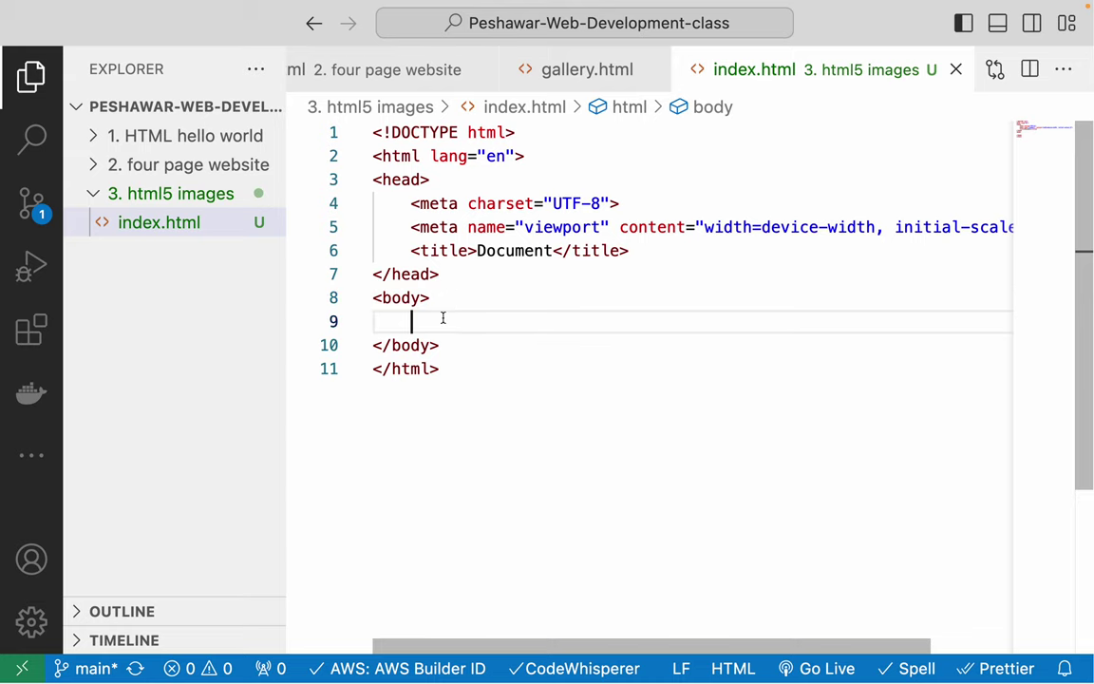
Step: Add an h1 heading 'HTML5 Images' with two blank lines below, and save
type("h1")
key("Tab")
type("I")
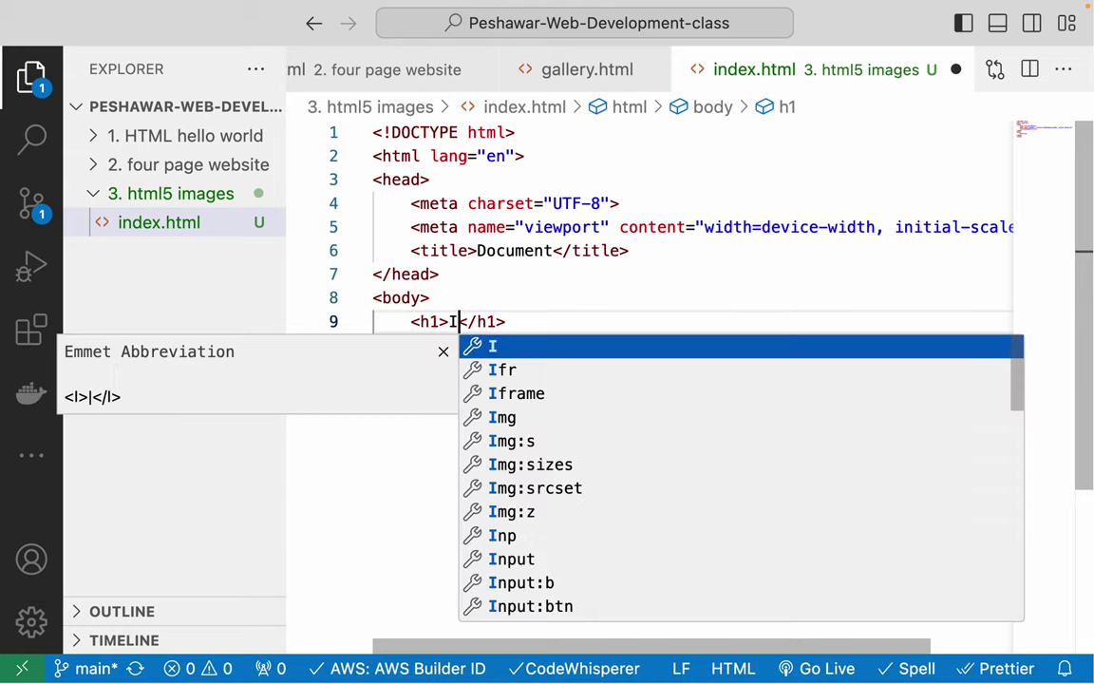
key("BackSpace")
type("HTML")
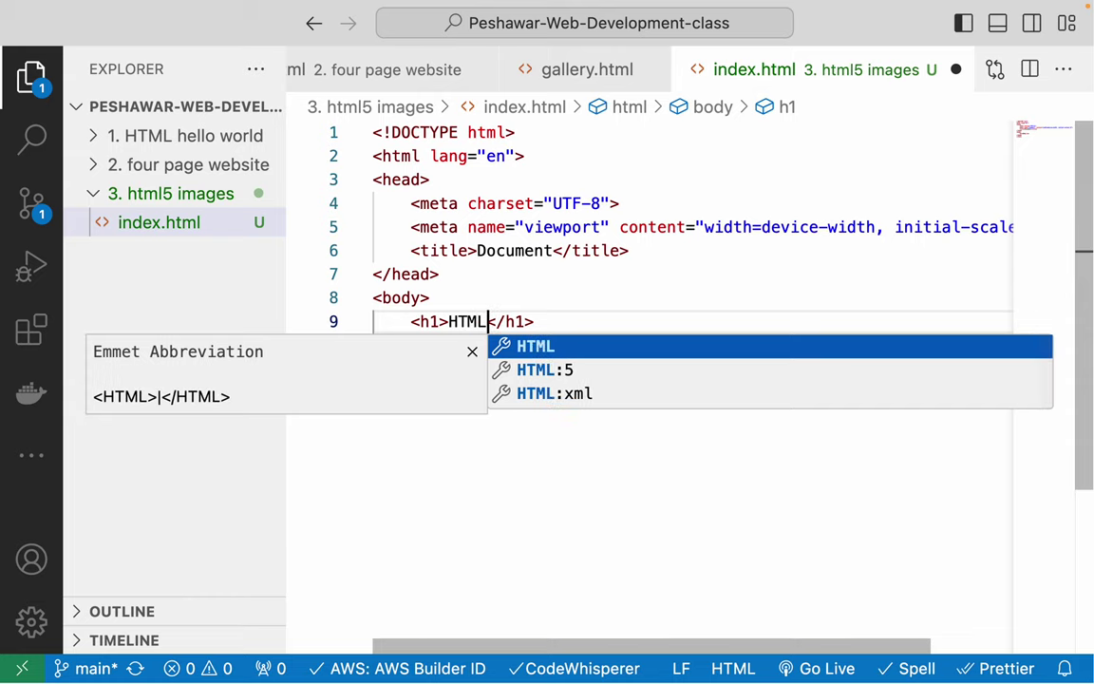
type("5 Image")
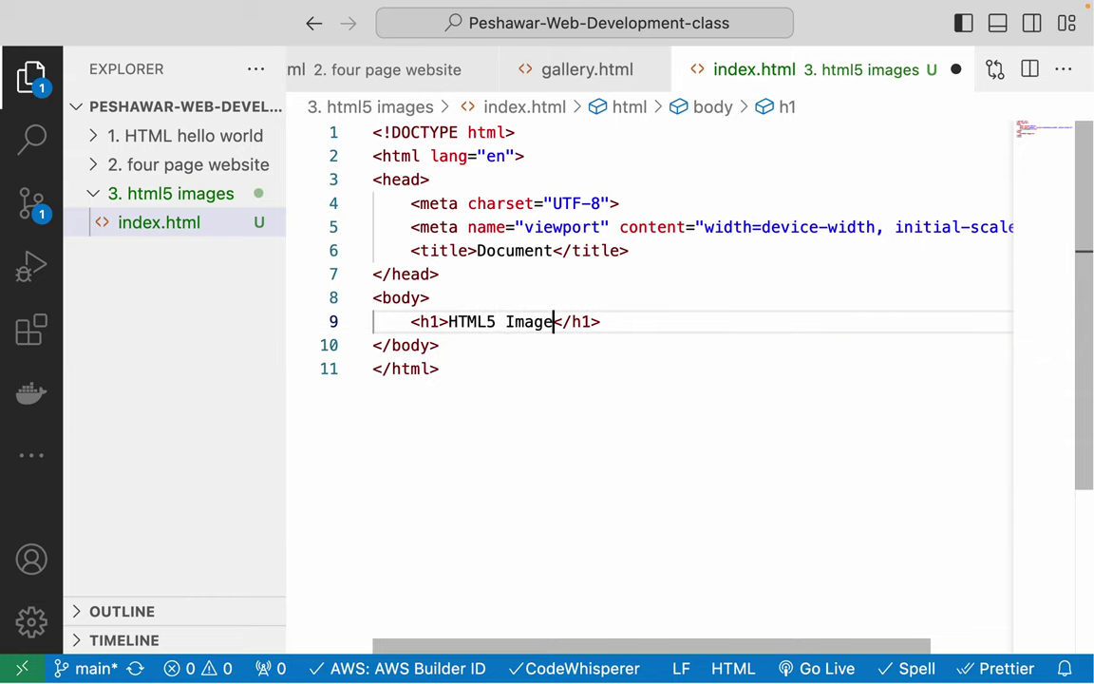
type("s")
key("End")
key("Return")
key("Return")
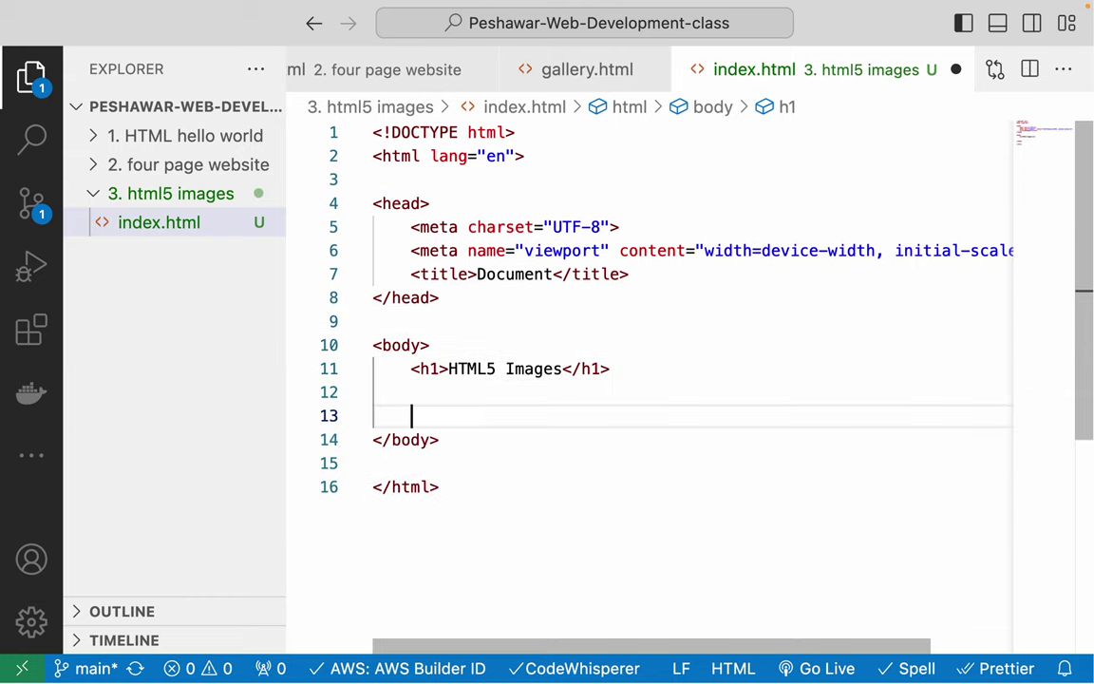
key("Return")
key("Return")
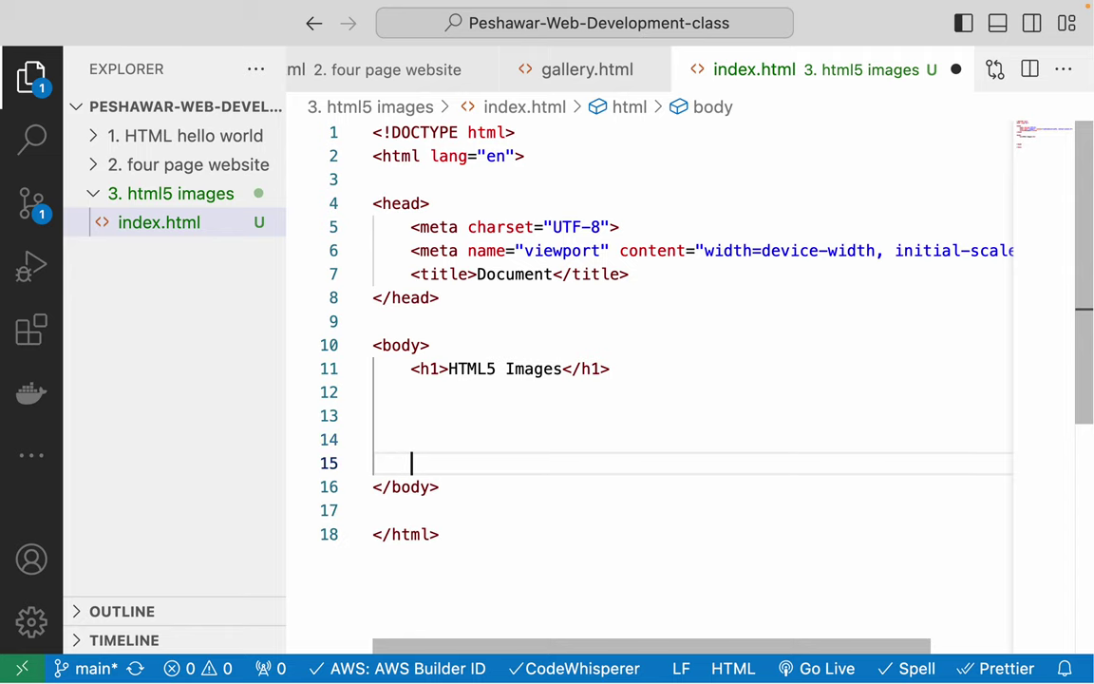
key("ctrl+s")
Step: Try an img snippet, undo it, indent the empty line and hide the sidebar
type("img")
key("Tab")
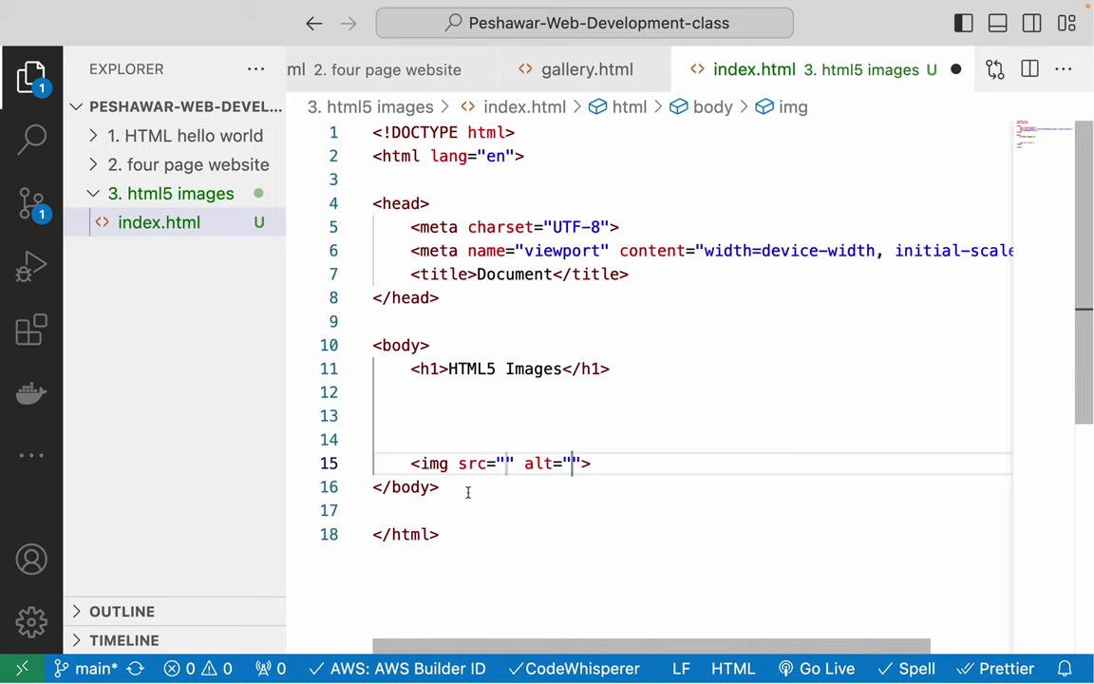
key("ctrl+z")
key("BackSpace")
key("BackSpace")
key("BackSpace")
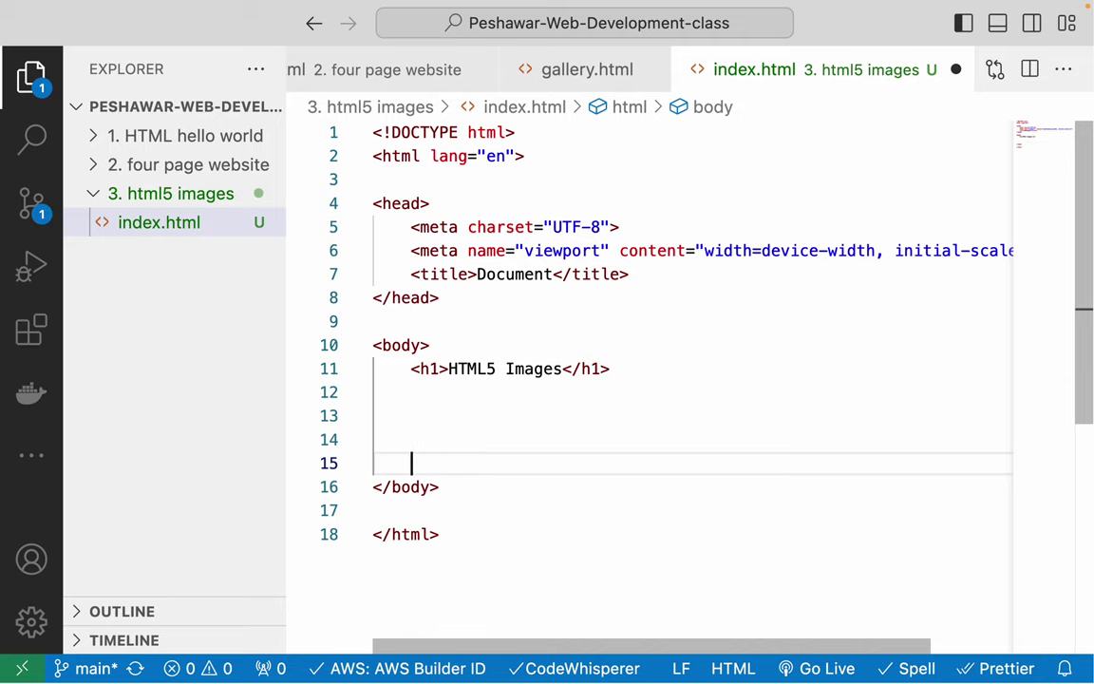
key("Tab")
key("super+b")
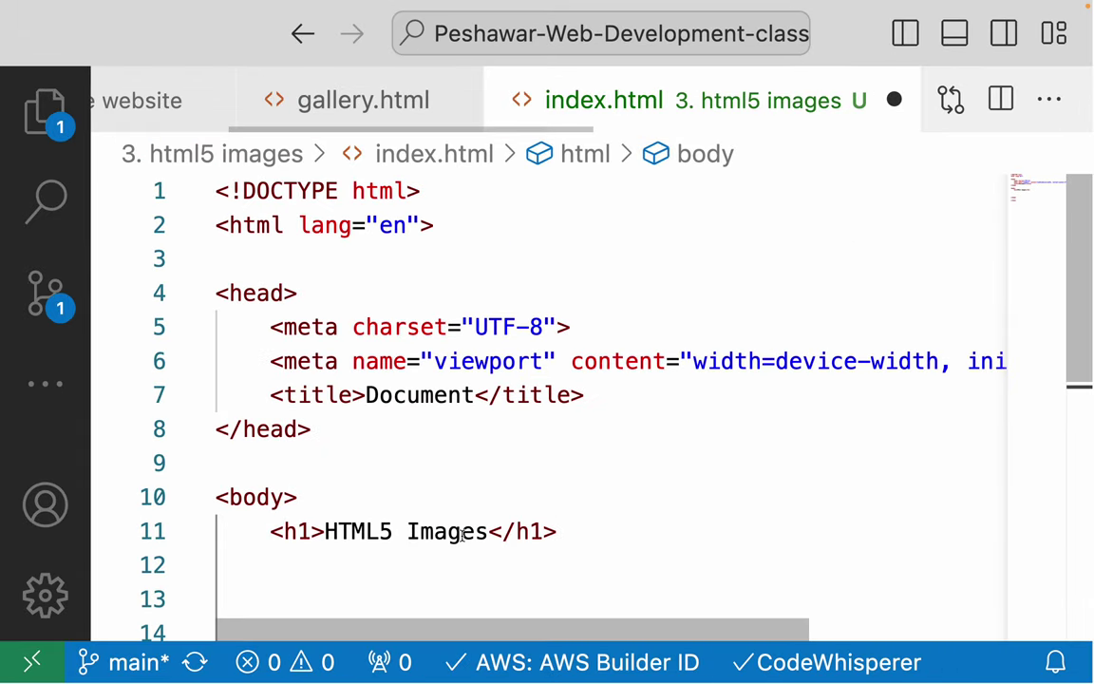
Step: Insert an img tag on line 14 with src './index.html' and an empty alt
scroll(462, 536, "down", 2)
key("Up")
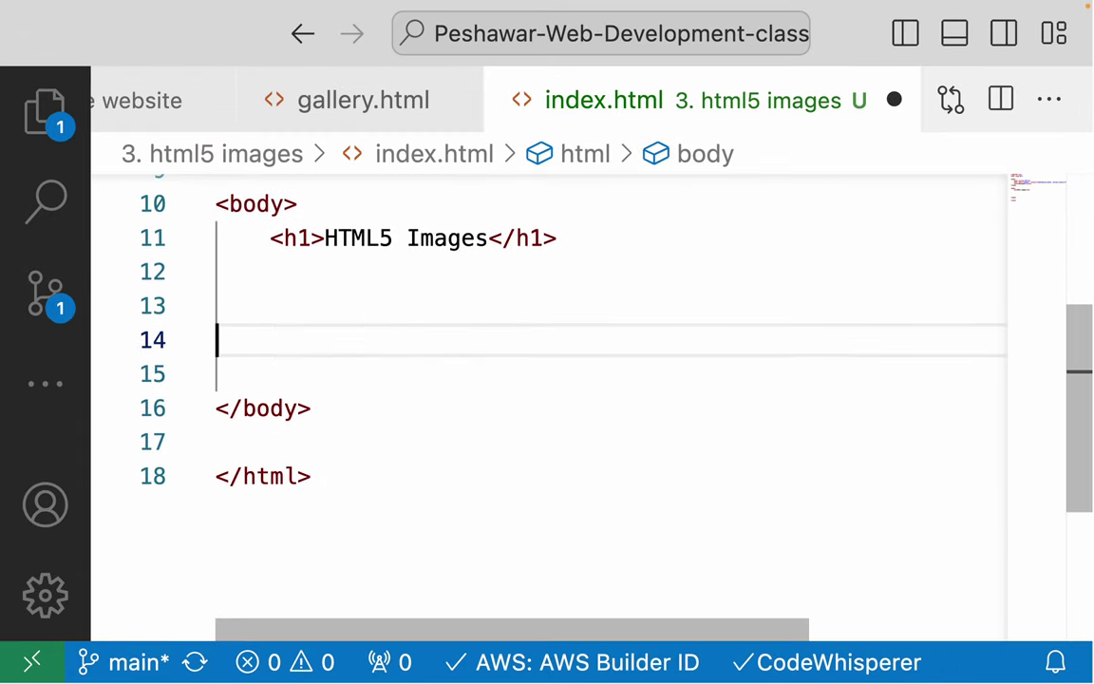
type("im")
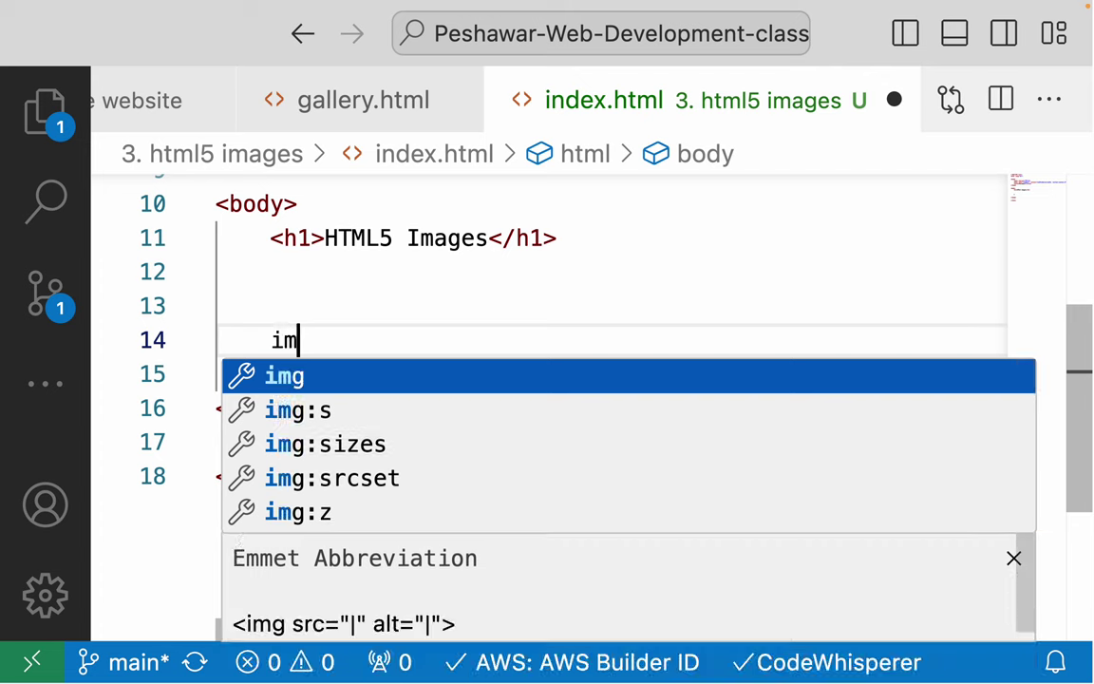
type("g")
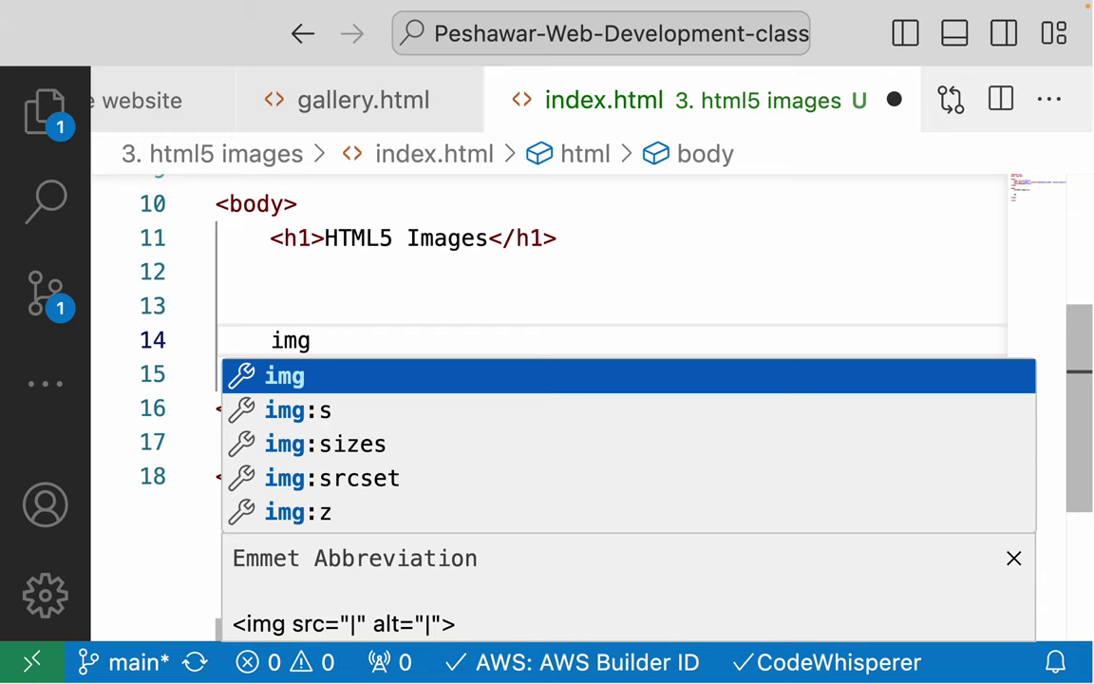
key("Tab")
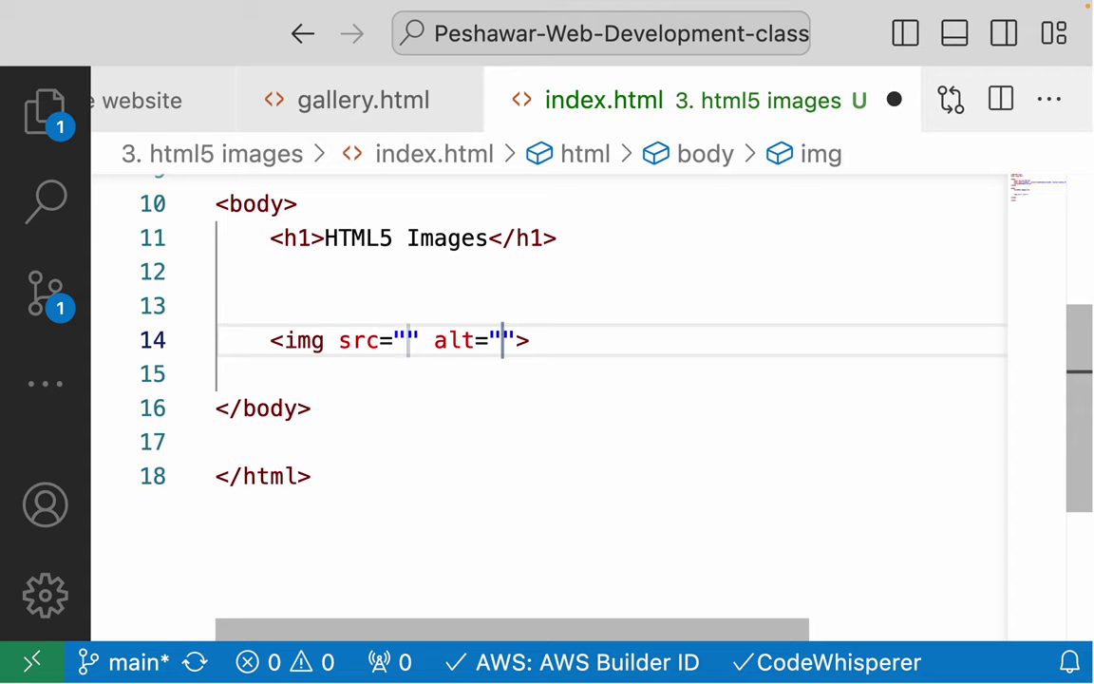
type(".")
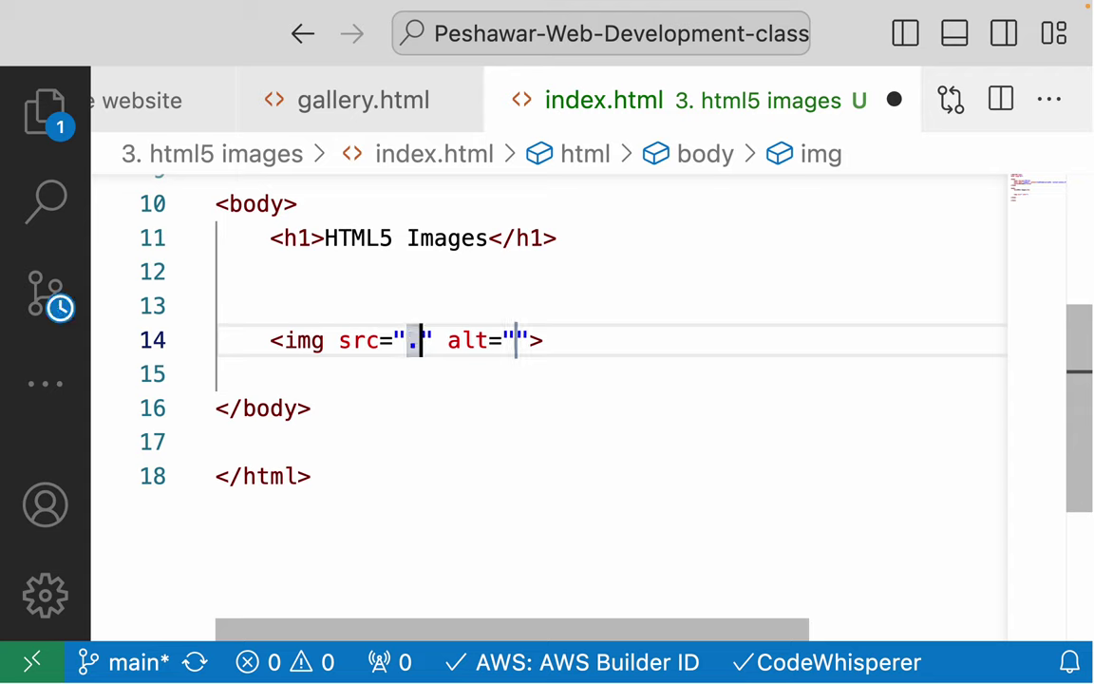
type("/")
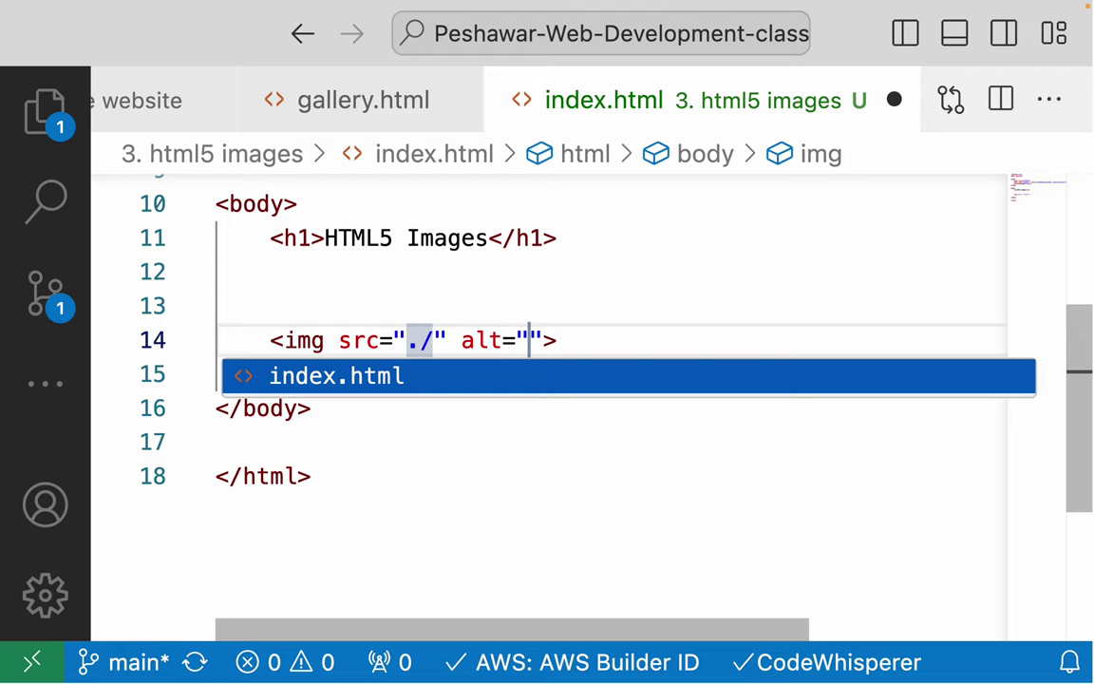
key("Return")
key("Tab")
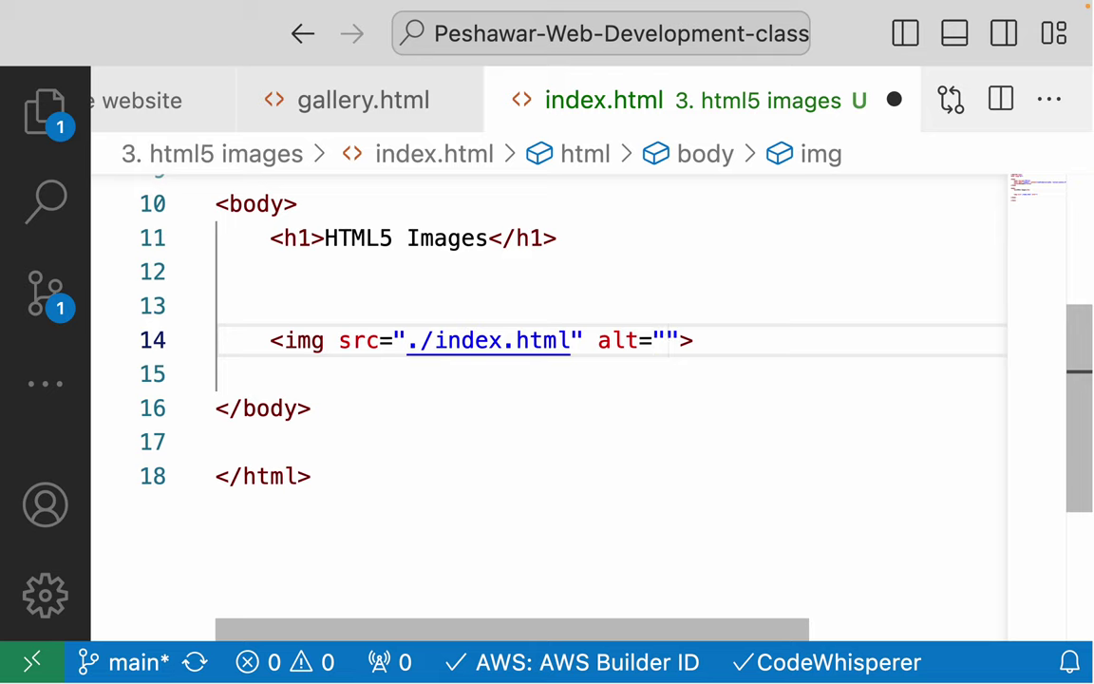
Step: Set the img alt text to 'two people with glasses' and save index.html
type("thi")
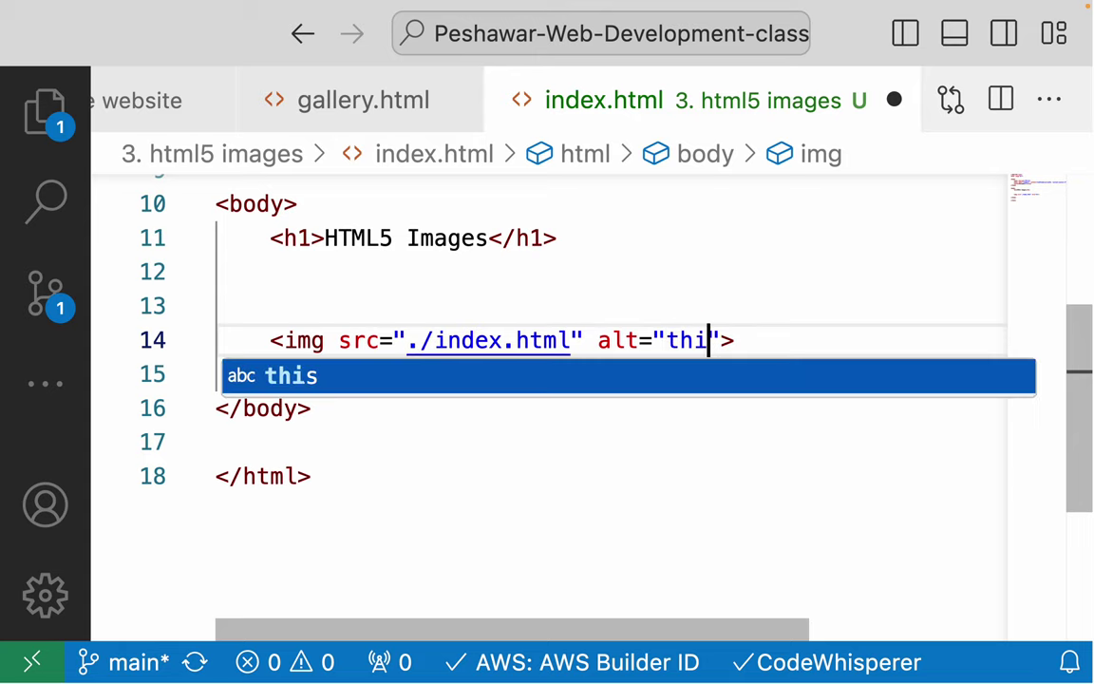
type("s is my fi")
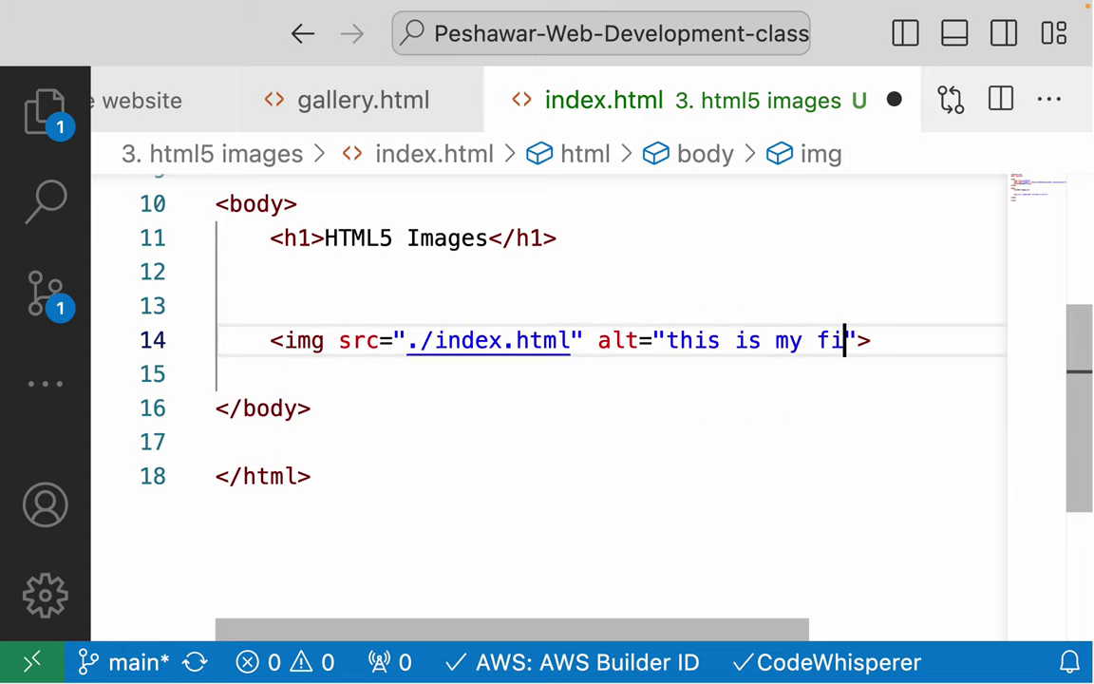
type("rst img")
key("BackSpace")
key("BackSpace")
key("BackSpace")
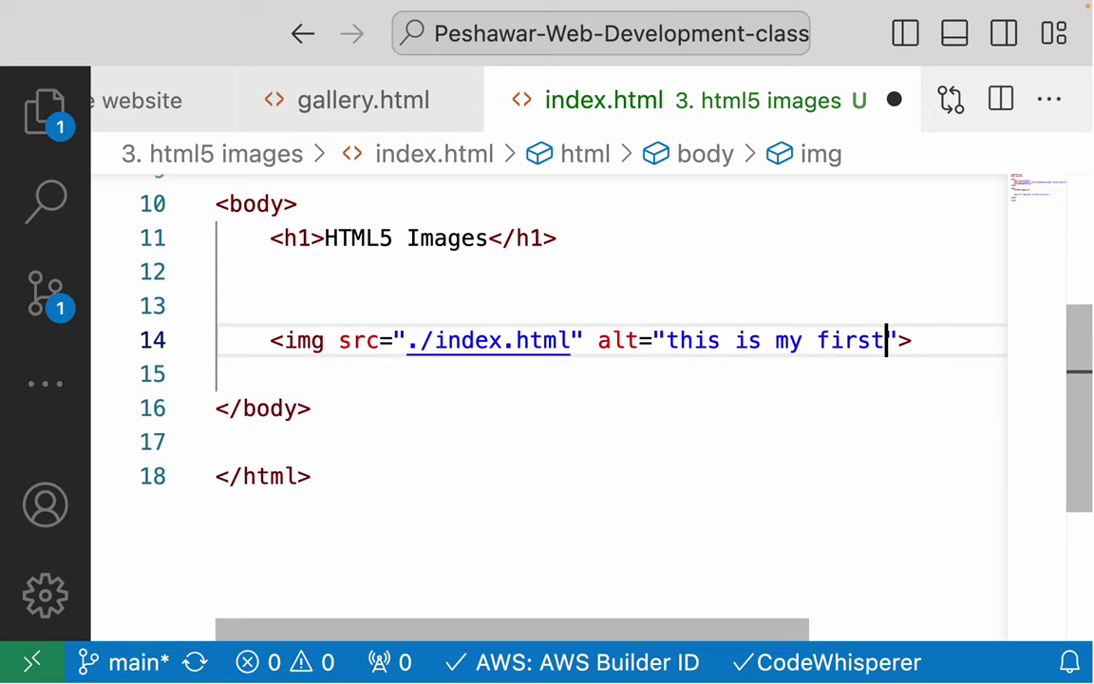
key("BackSpace")
key("BackSpace")
key("BackSpace")
key("BackSpace")
key("BackSpace")
key("BackSpace")
key("BackSpace")
key("BackSpace")
key("BackSpace")
key("BackSpace")
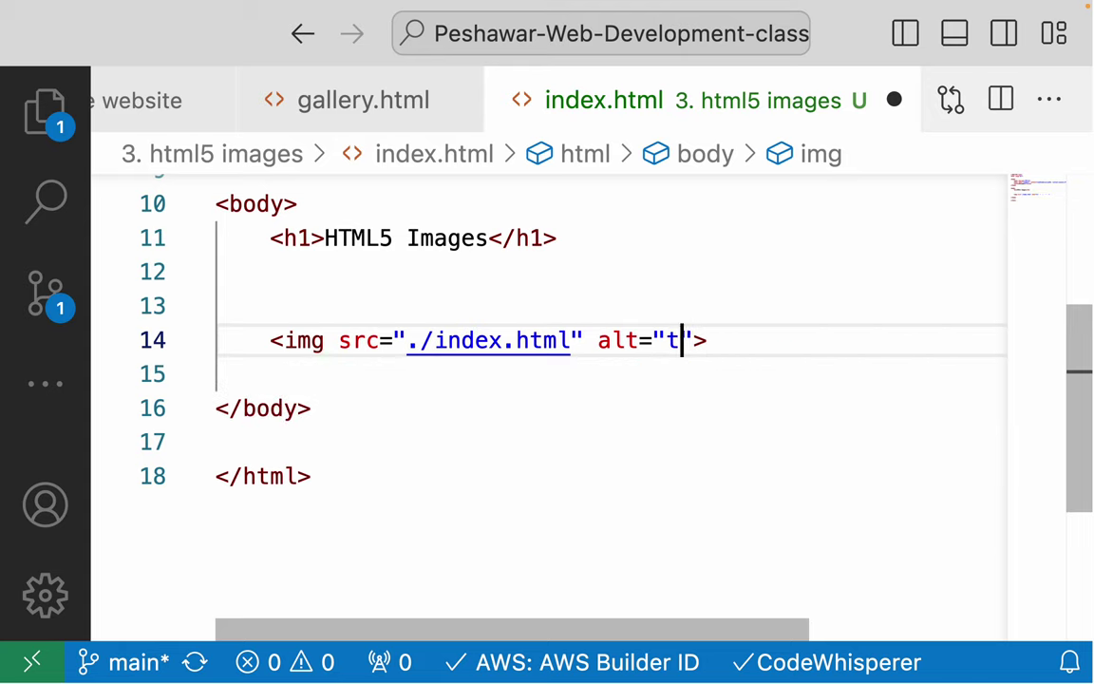
key("BackSpace")
type("two peo")
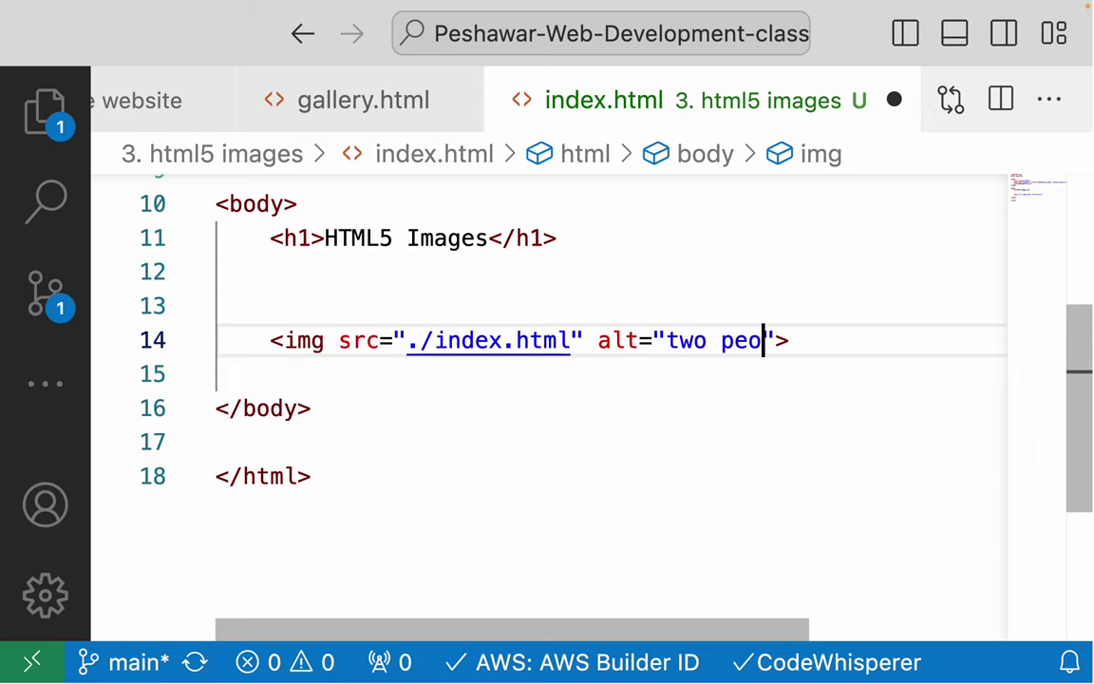
type("ple with ")
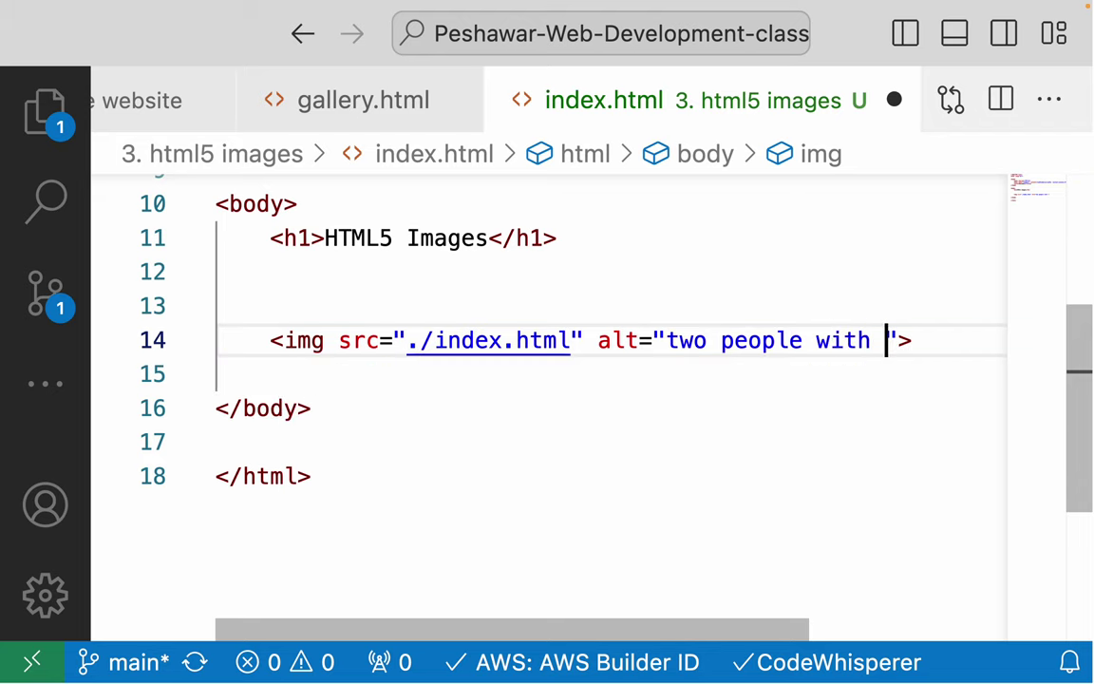
type("glase")
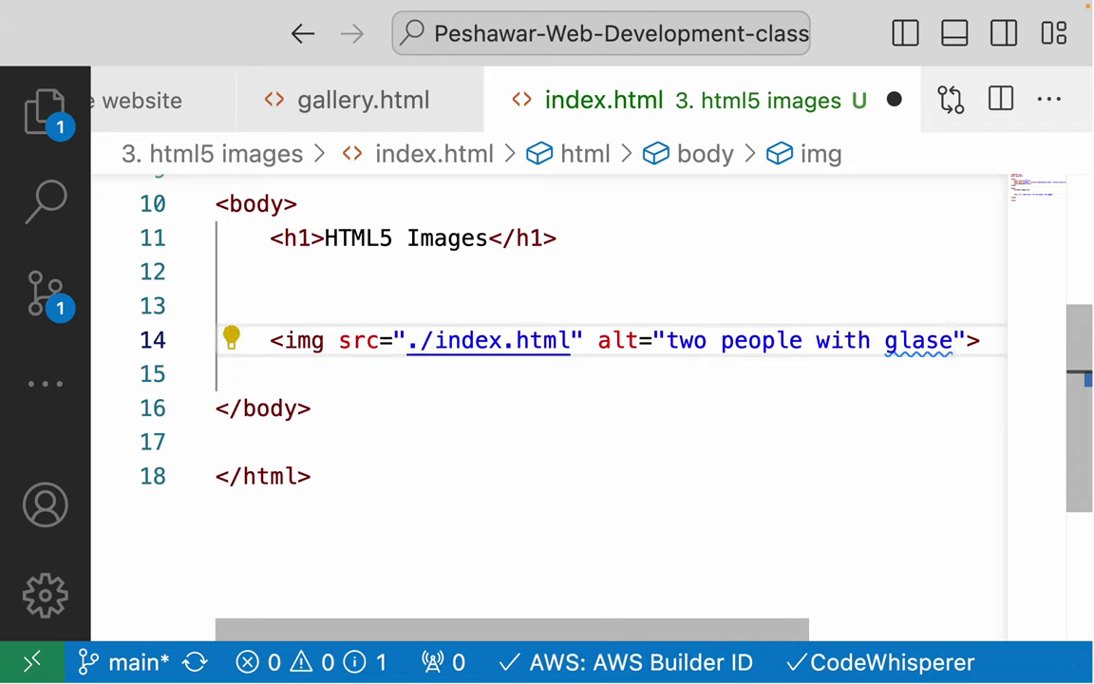
key("BackSpace")
type("ses")
key("ctrl+s")
Step: Delete the './index.html' path so the img src is empty
left_click(374, 374)
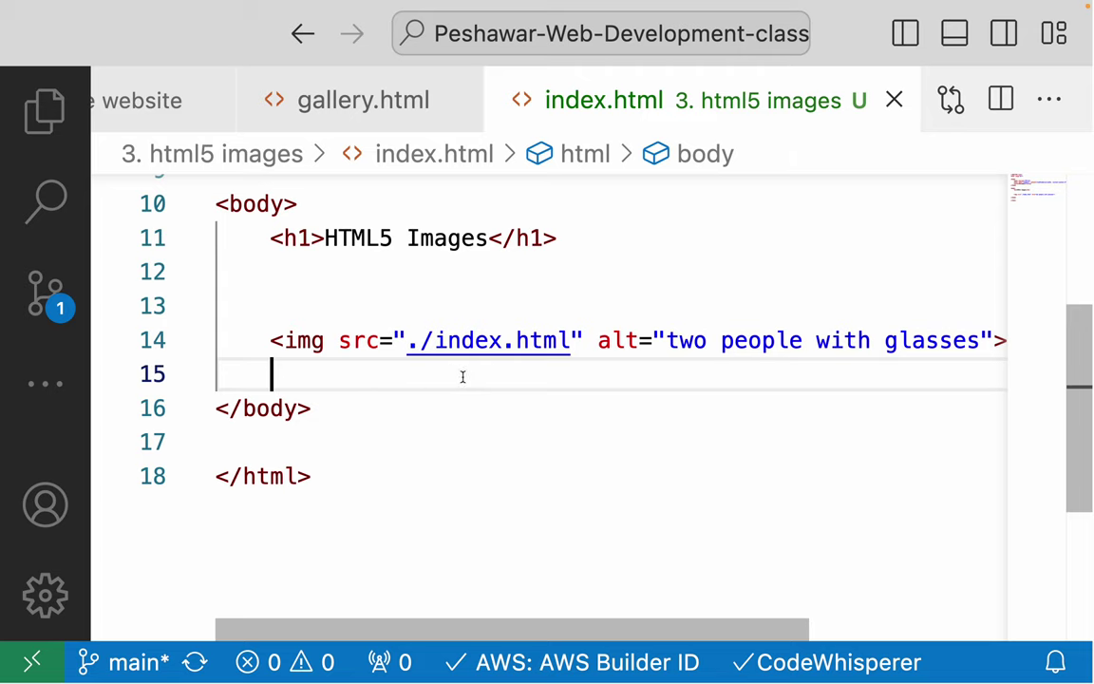
left_click_drag(406, 340, 580, 338)
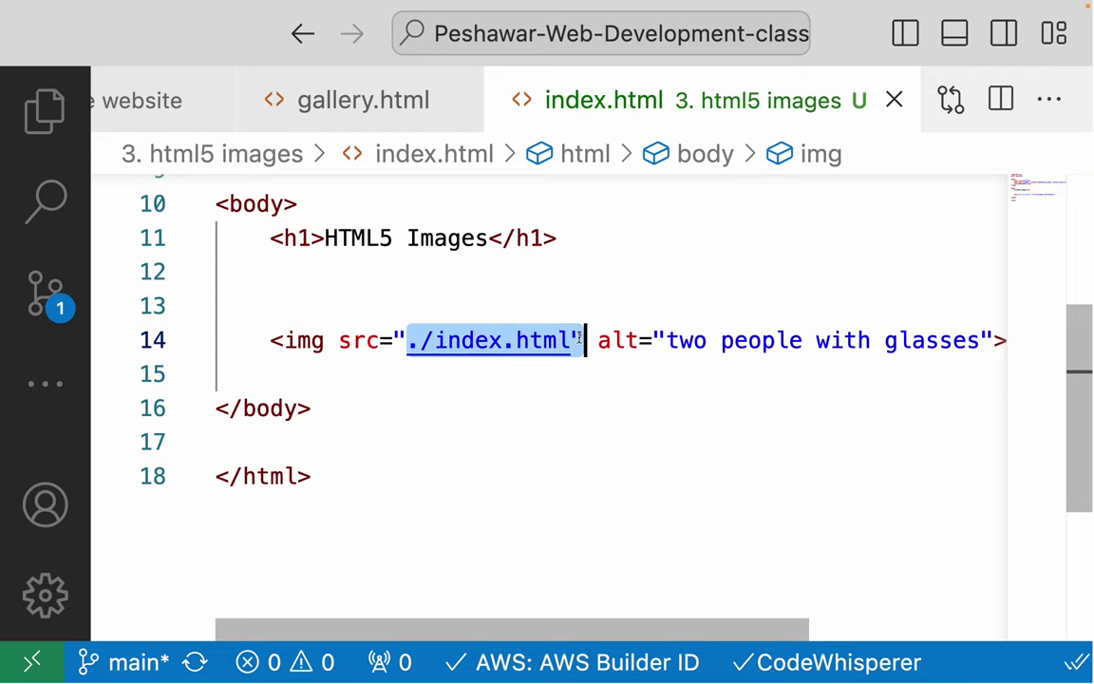
key("BackSpace")
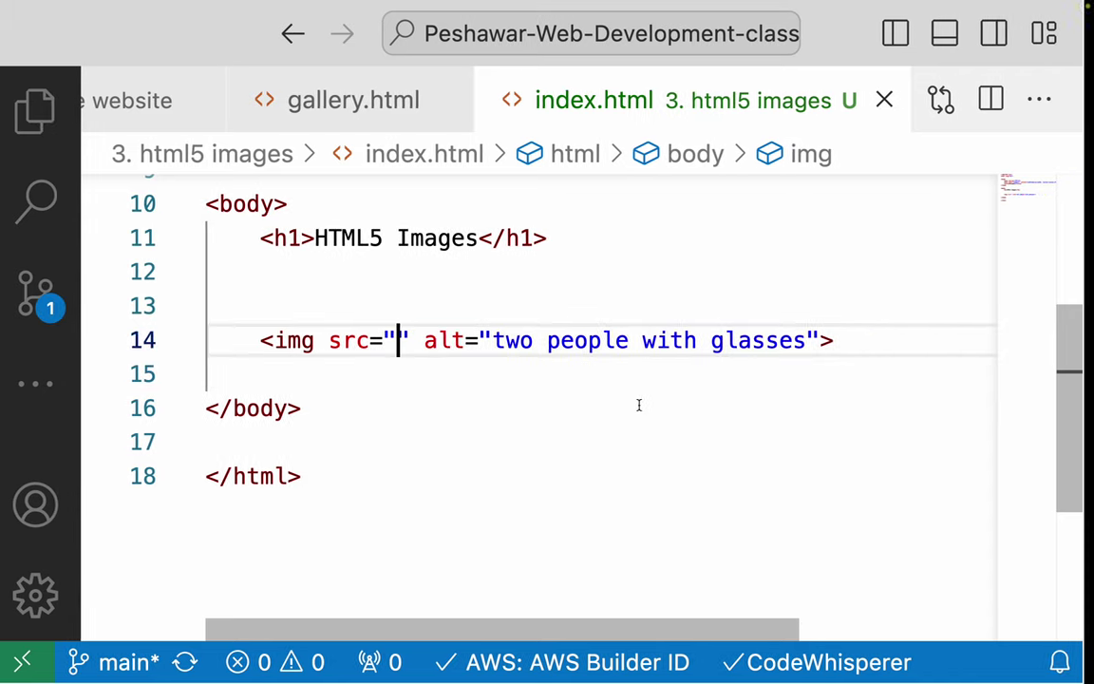
key("ctrl+Right")
Step: Search Google for 'free stock image' and open Unsplash from the results
left_click(659, 59)
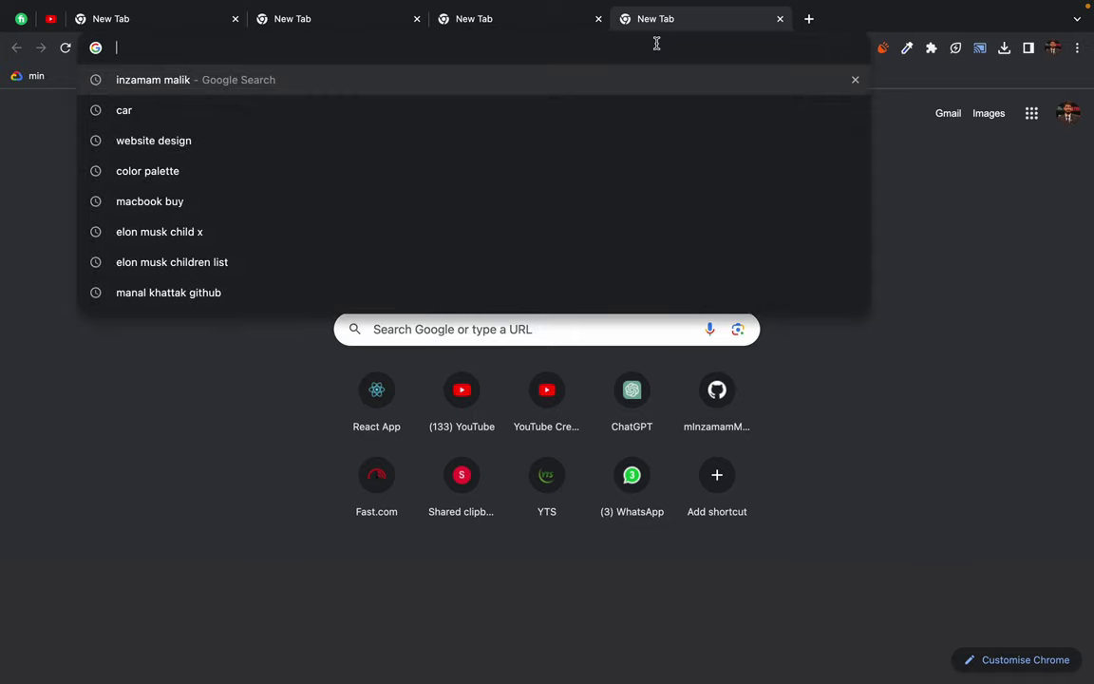
type("free stoc")
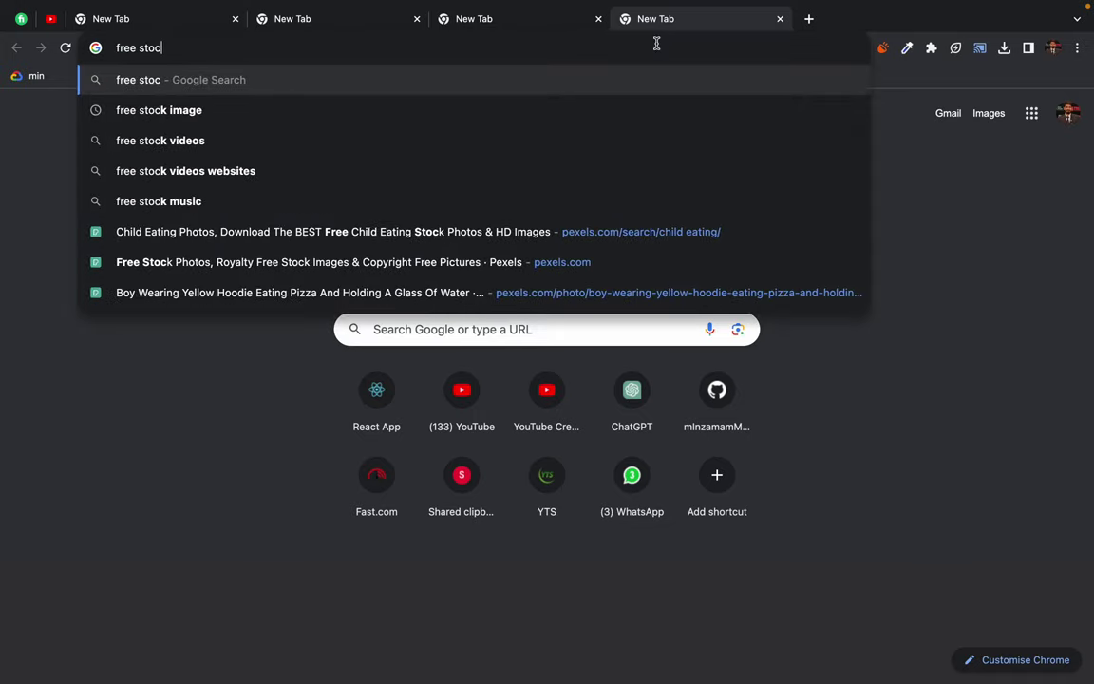
type(" image")
key("Return")
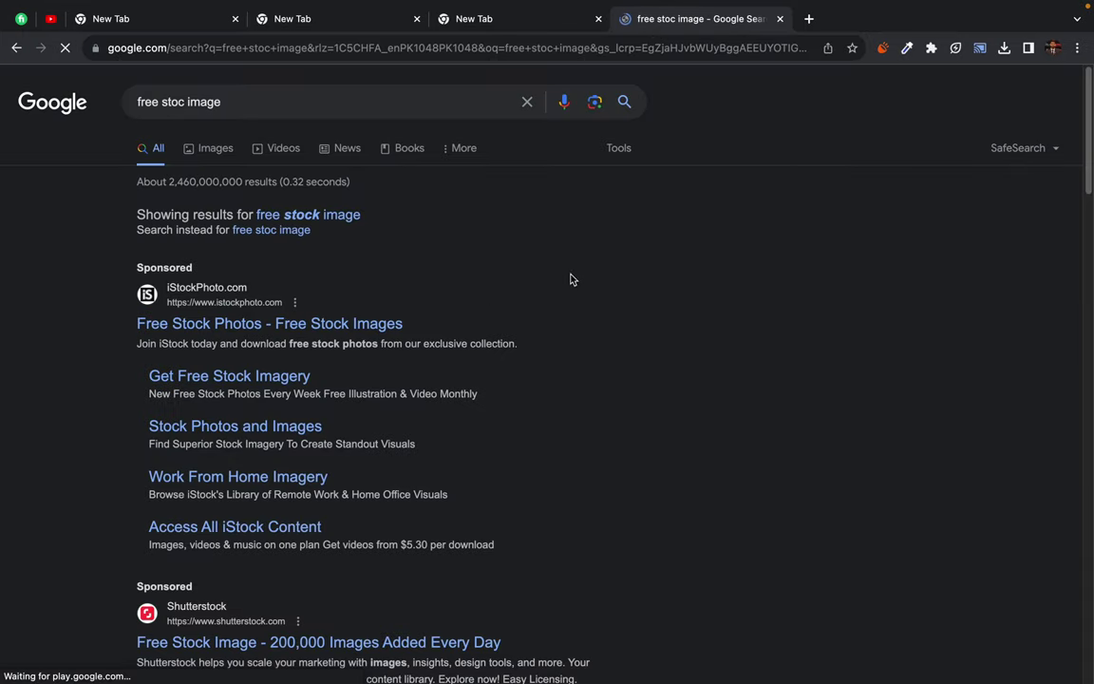
left_click(293, 215)
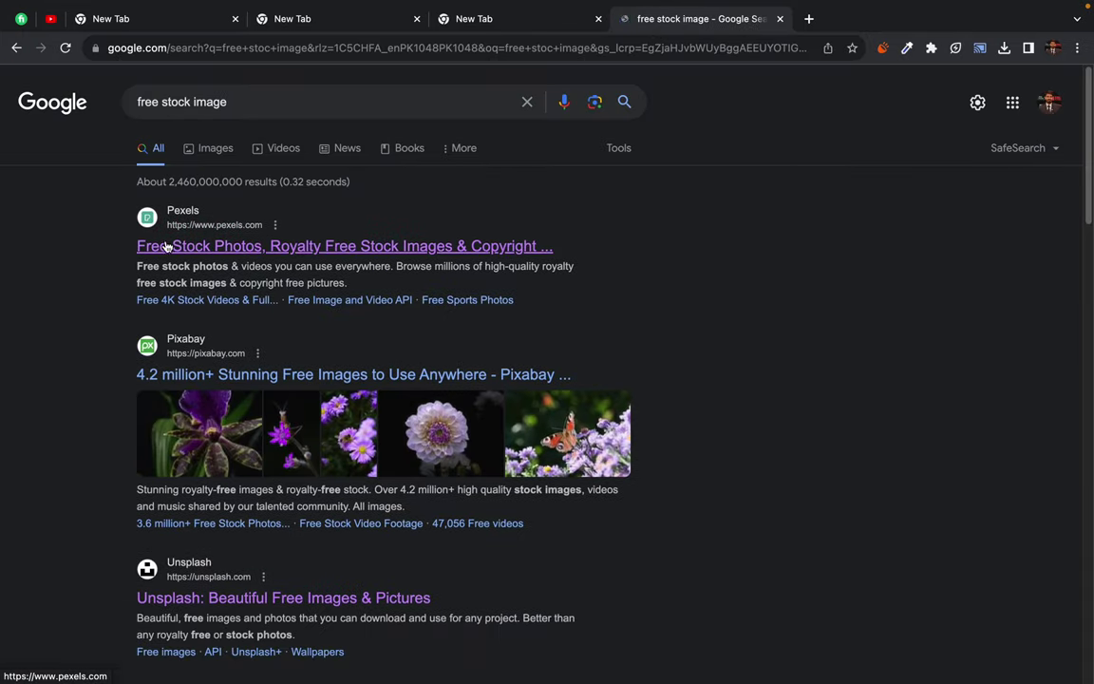
scroll(74, 447, "down", 3)
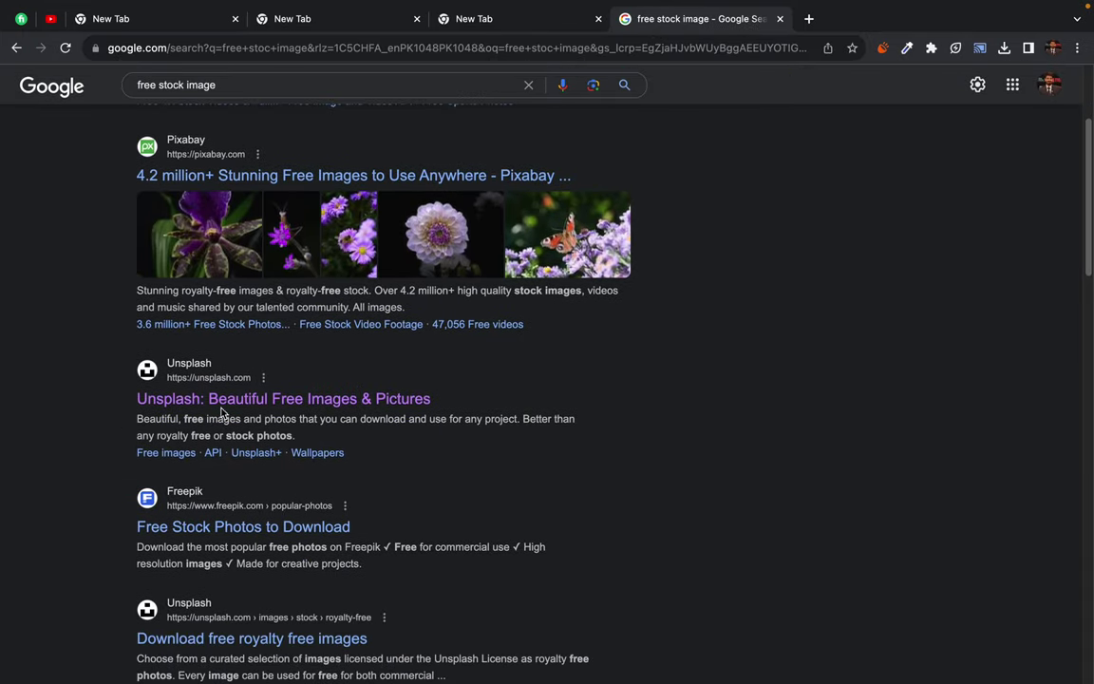
left_click(221, 407)
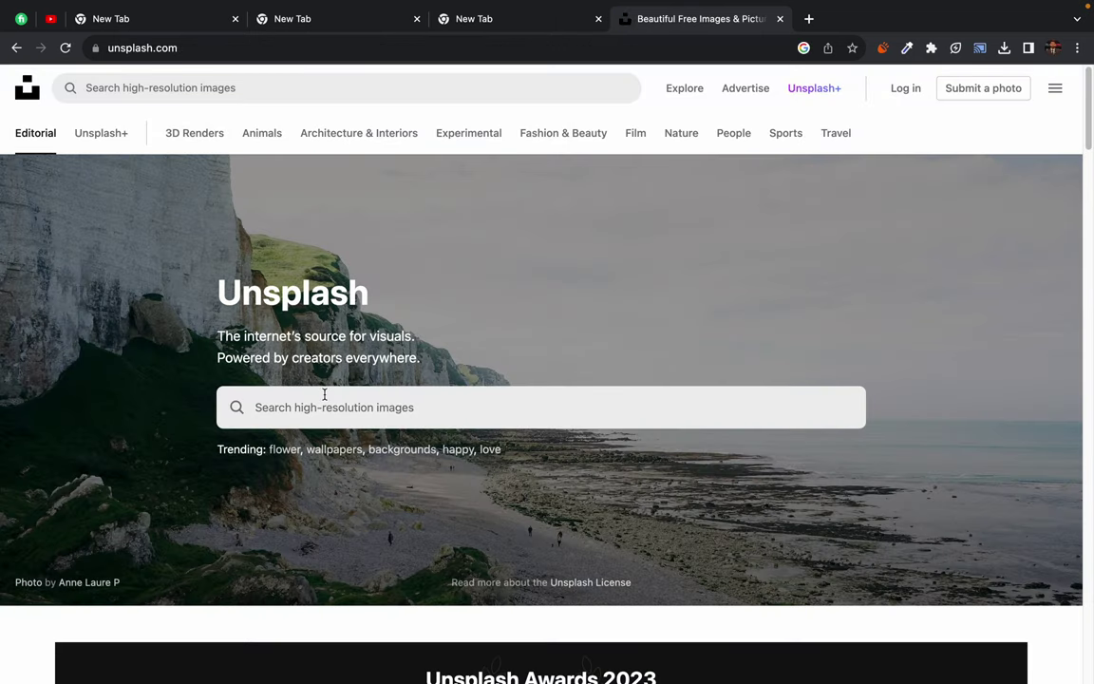
Step: Search Unsplash for 'glasses' and scroll through the photo results
left_click(312, 403)
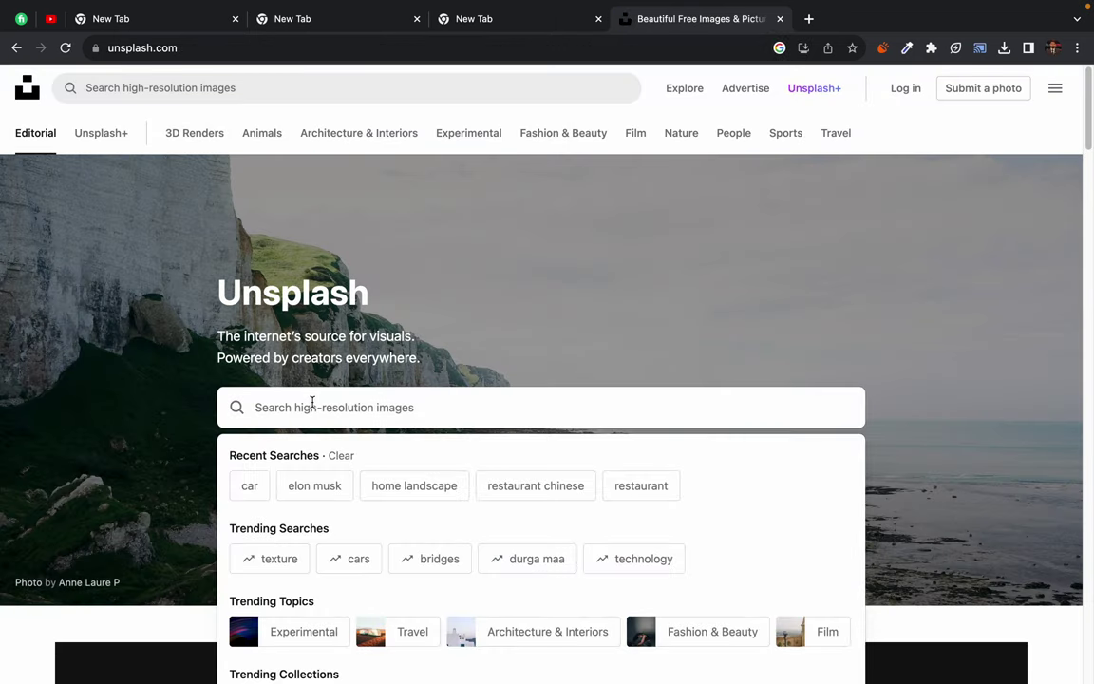
type("gla")
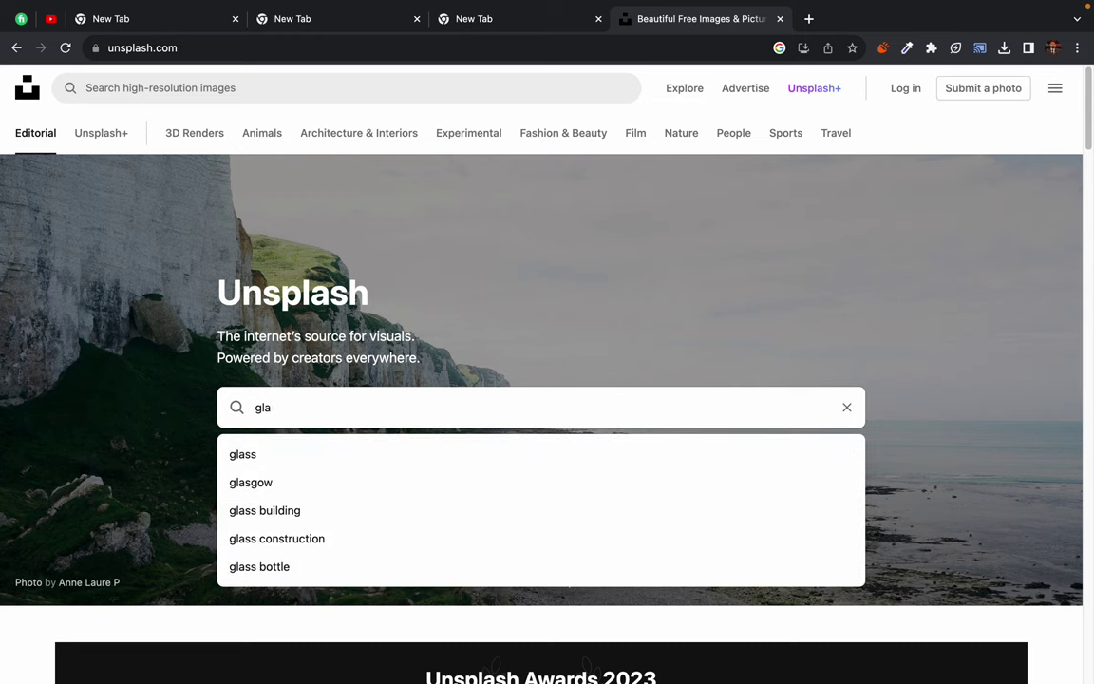
type("sse")
type("s")
key("Return")
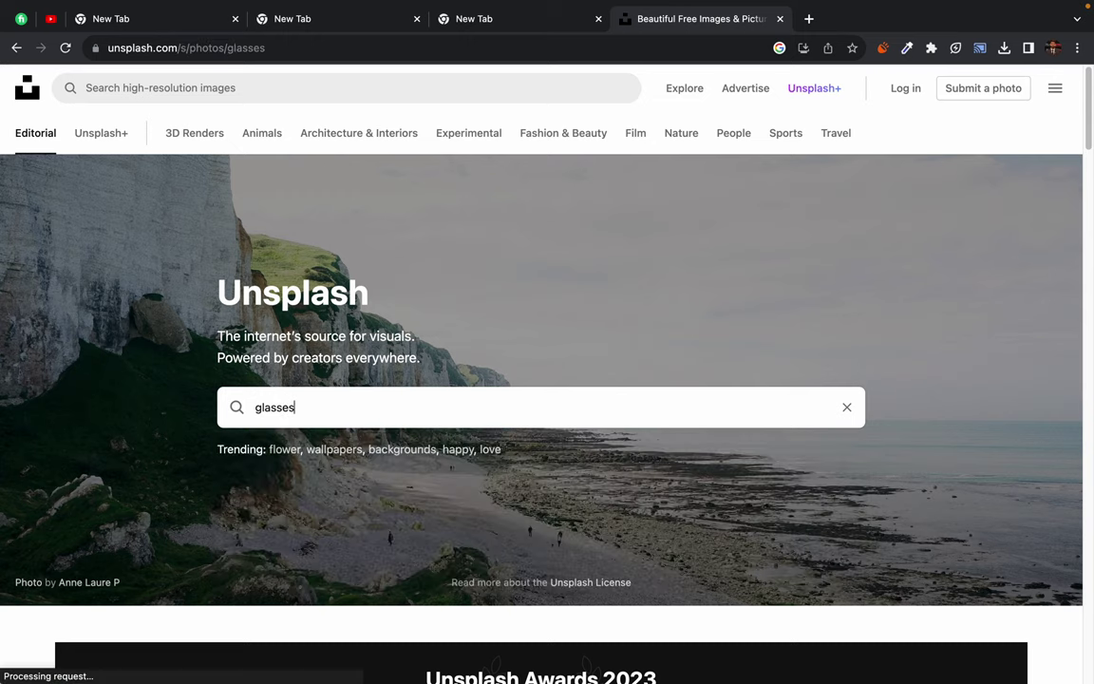
scroll(399, 676, "down", 3)
scroll(399, 676, "down", 2)
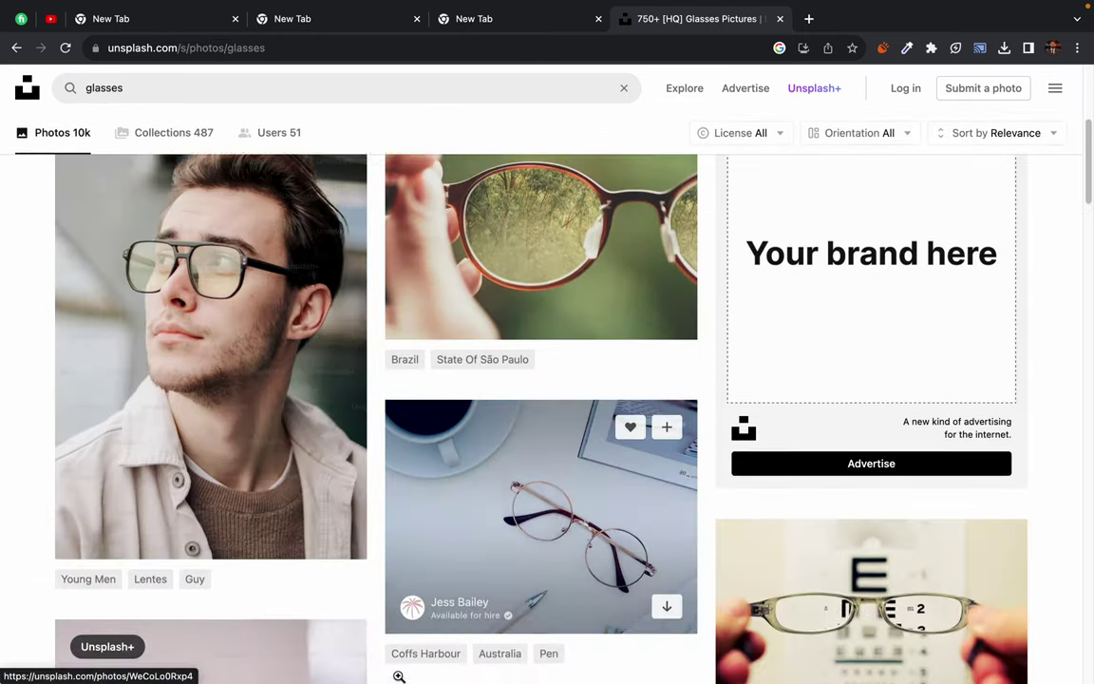
scroll(399, 676, "down", 4)
scroll(398, 676, "down", 3)
scroll(399, 676, "down", 1)
scroll(399, 676, "down", 1)
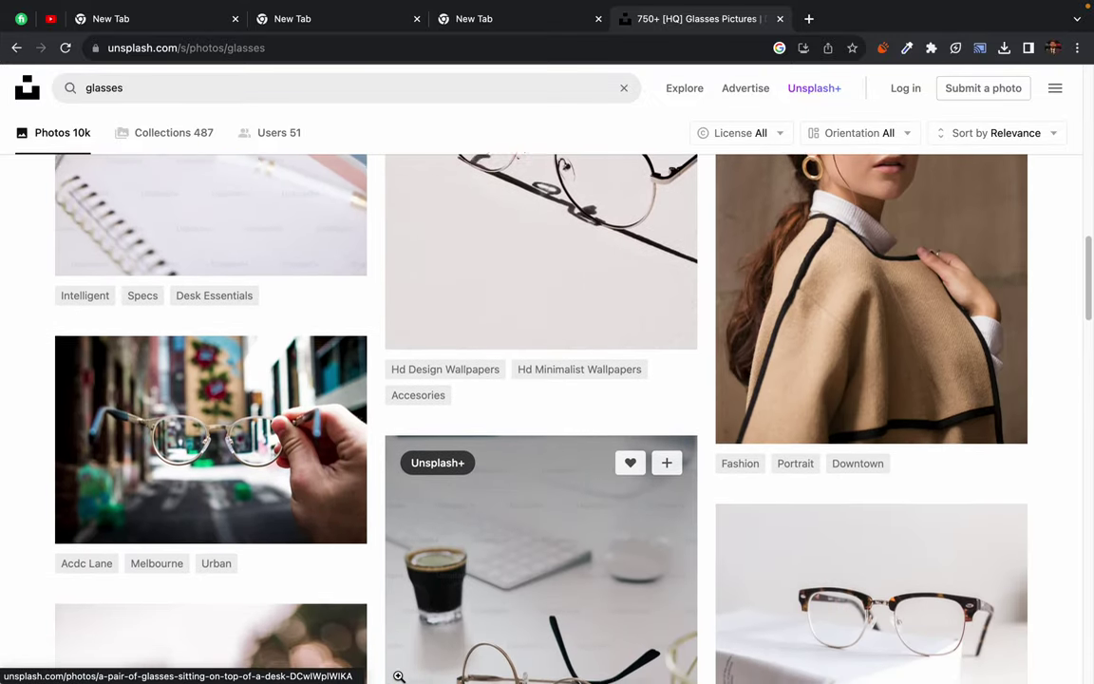
scroll(399, 676, "down", 2)
scroll(399, 676, "down", 1)
scroll(399, 676, "up", 1)
scroll(328, 407, "up", 15)
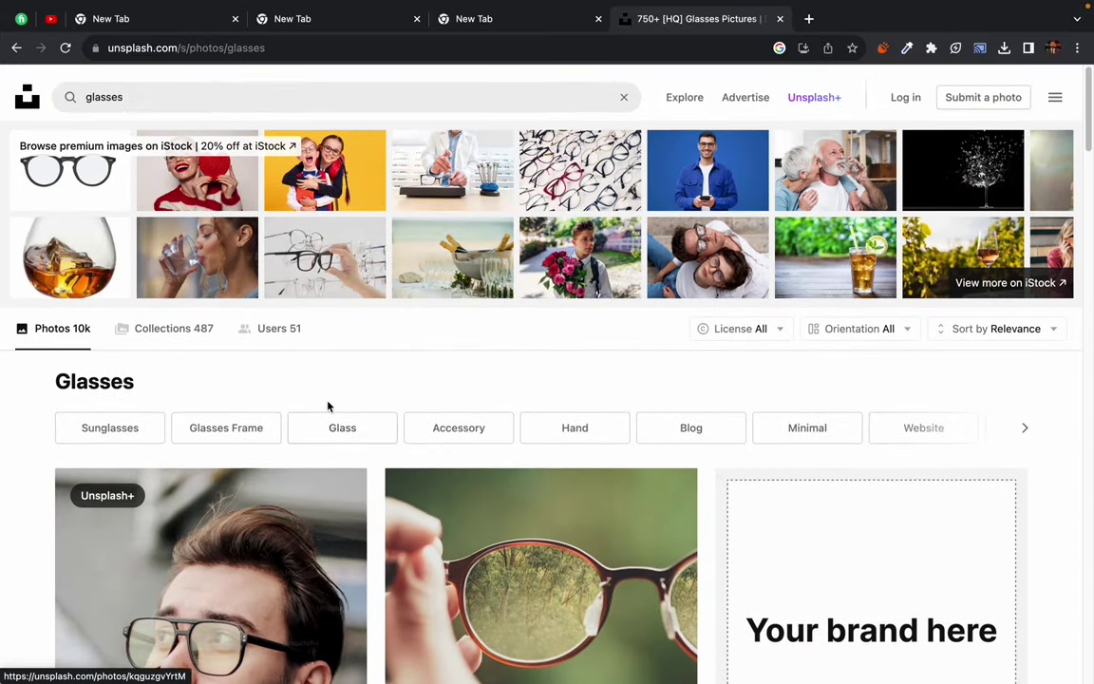
Step: Refine the search to '2 male glasses', then '2 male with glasses', and browse results
left_click(189, 83)
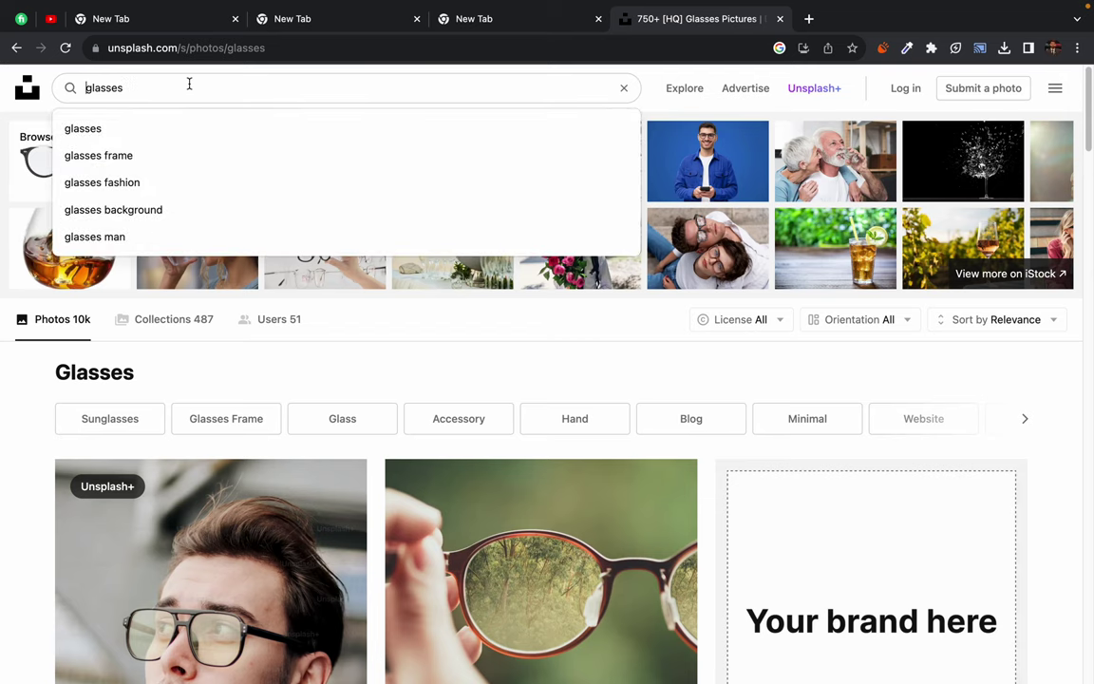
type("2 male")
key("Return")
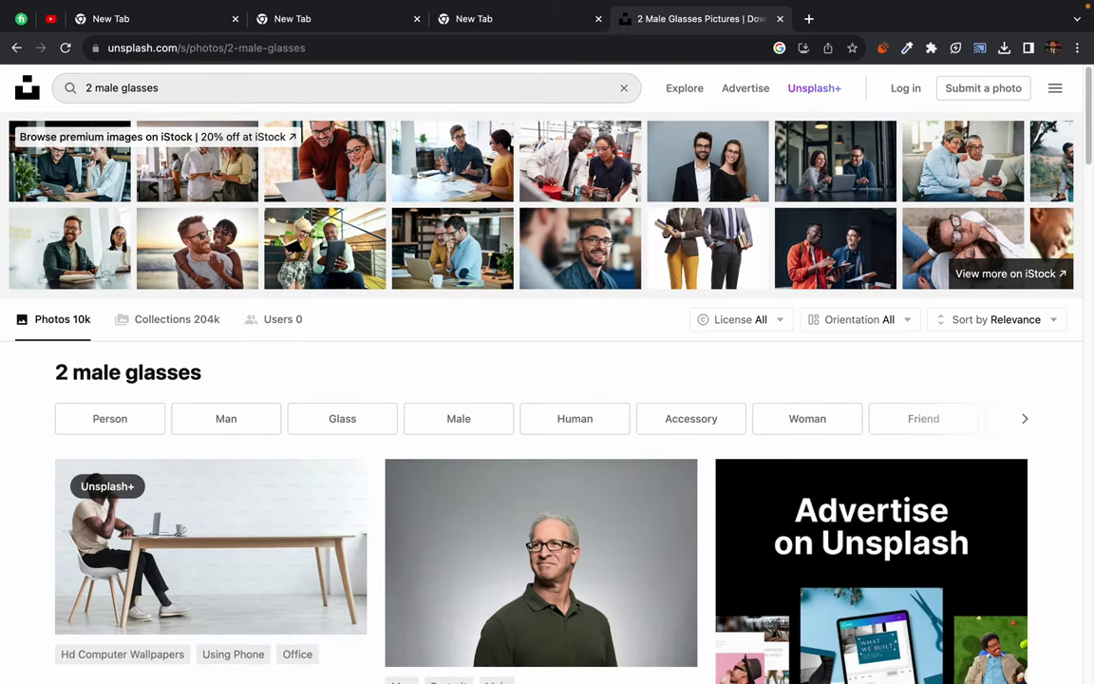
scroll(547, 399, "down", 10)
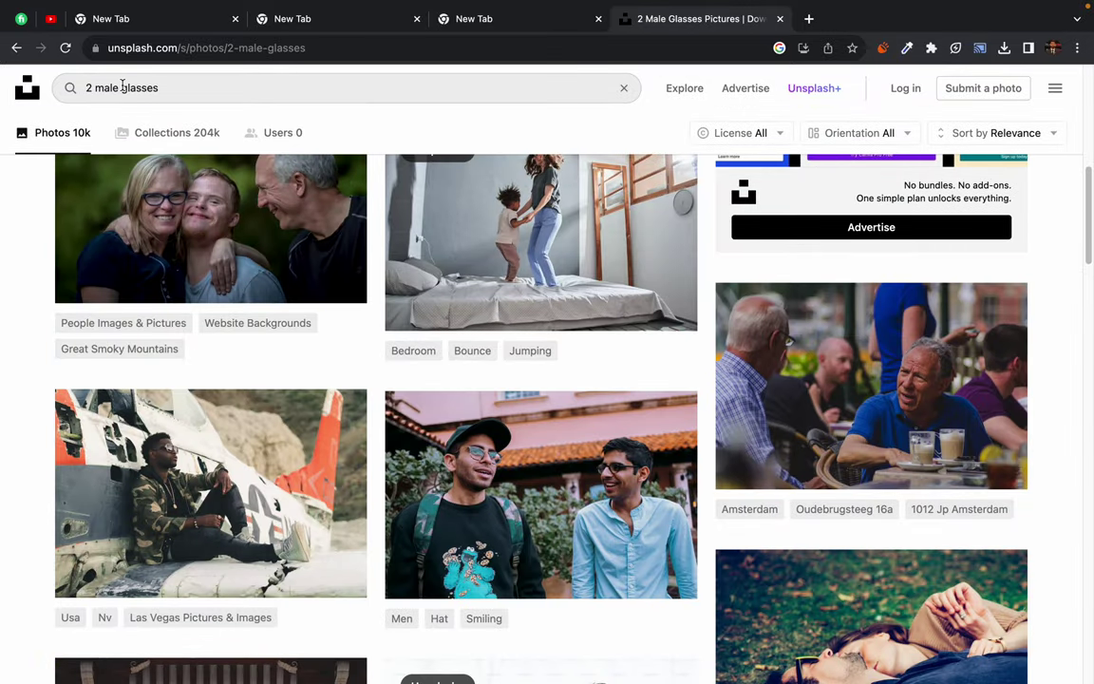
type("with")
key("Return")
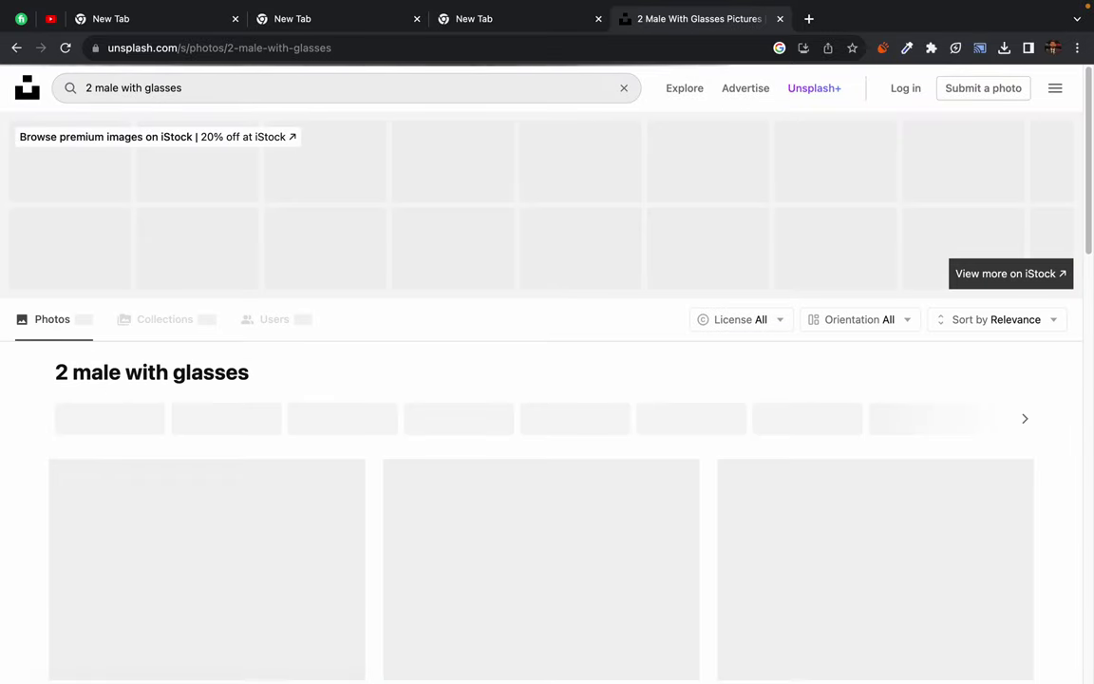
scroll(209, 335, "down", 1)
scroll(208, 335, "down", 2)
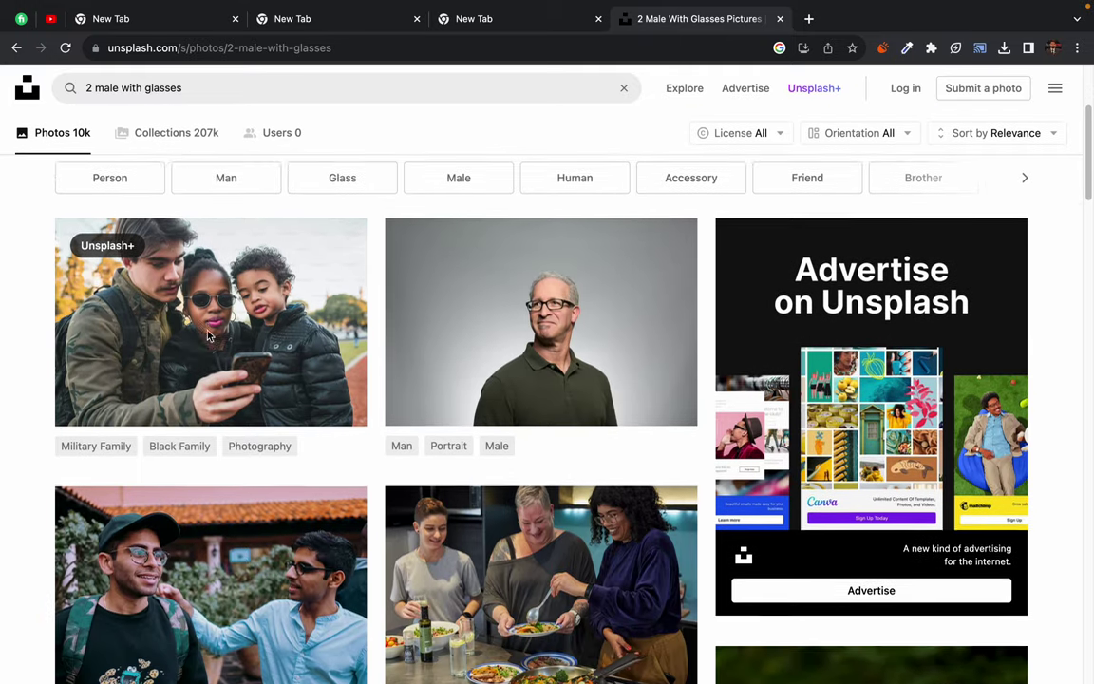
scroll(209, 335, "down", 1)
scroll(209, 335, "down", 1)
scroll(209, 334, "down", 1)
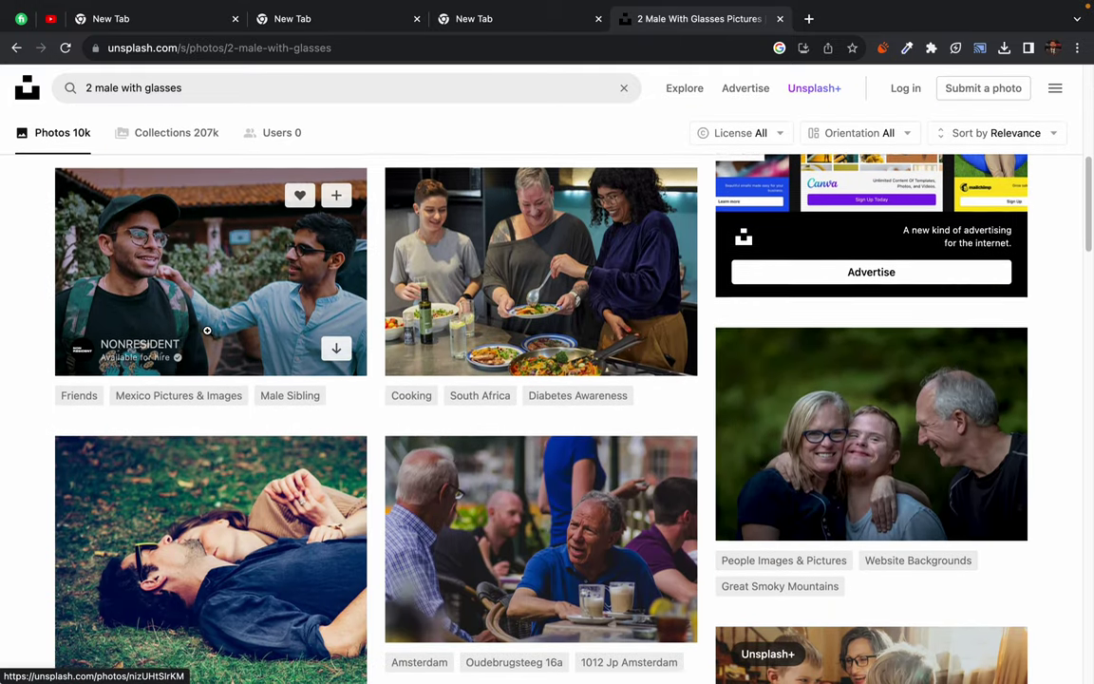
scroll(209, 334, "down", 1)
scroll(207, 331, "down", 1)
scroll(207, 330, "down", 2)
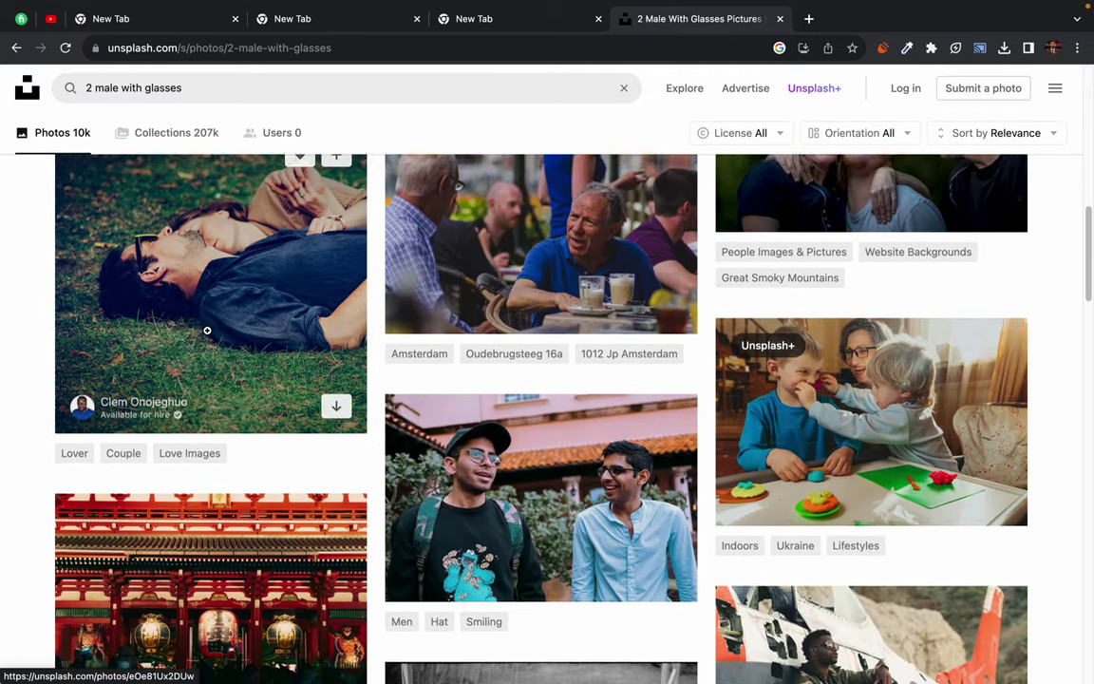
scroll(207, 331, "down", 3)
scroll(207, 331, "down", 3)
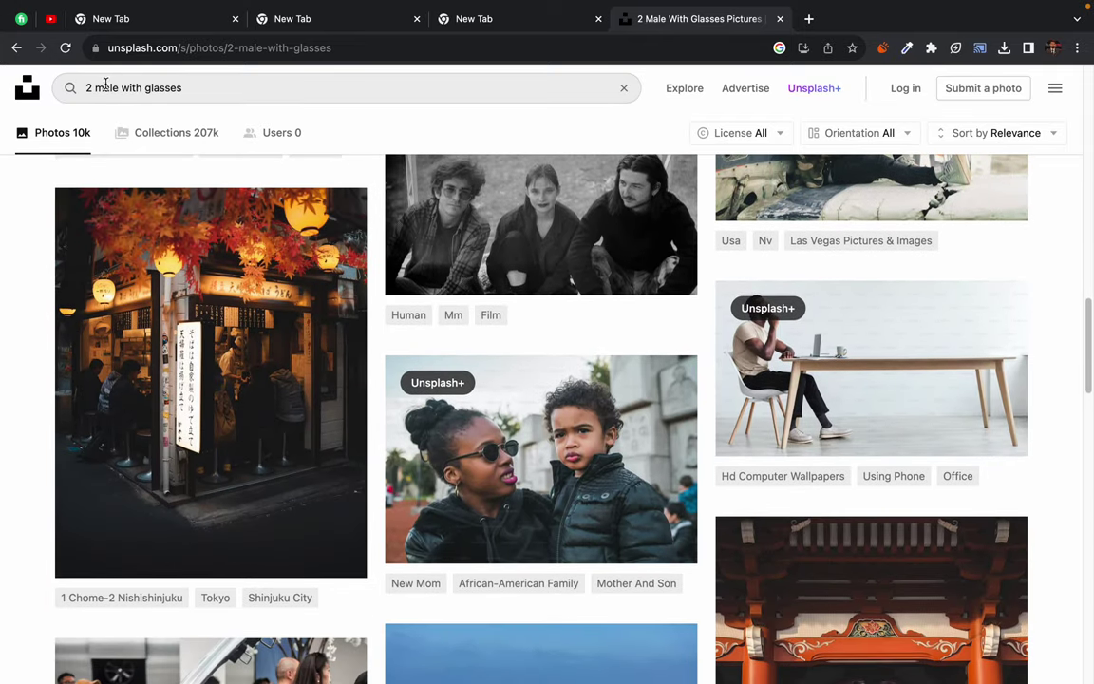
Step: Search Unsplash for 'two people' and scroll through the results
double_click(99, 89)
type("t")
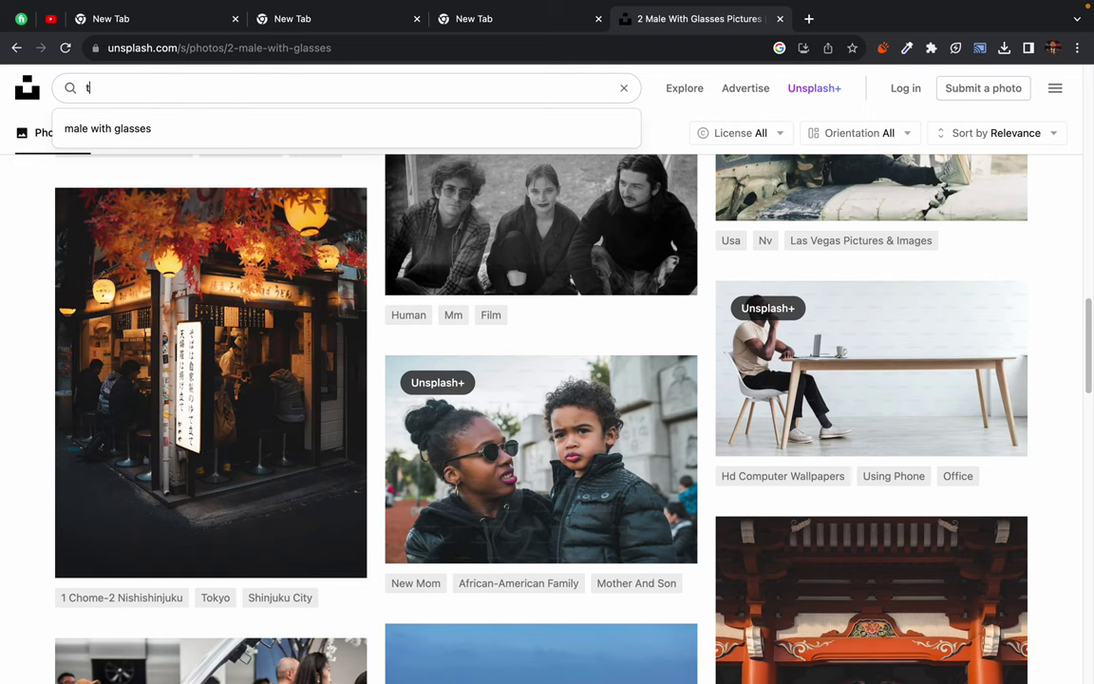
type("wo pwop")
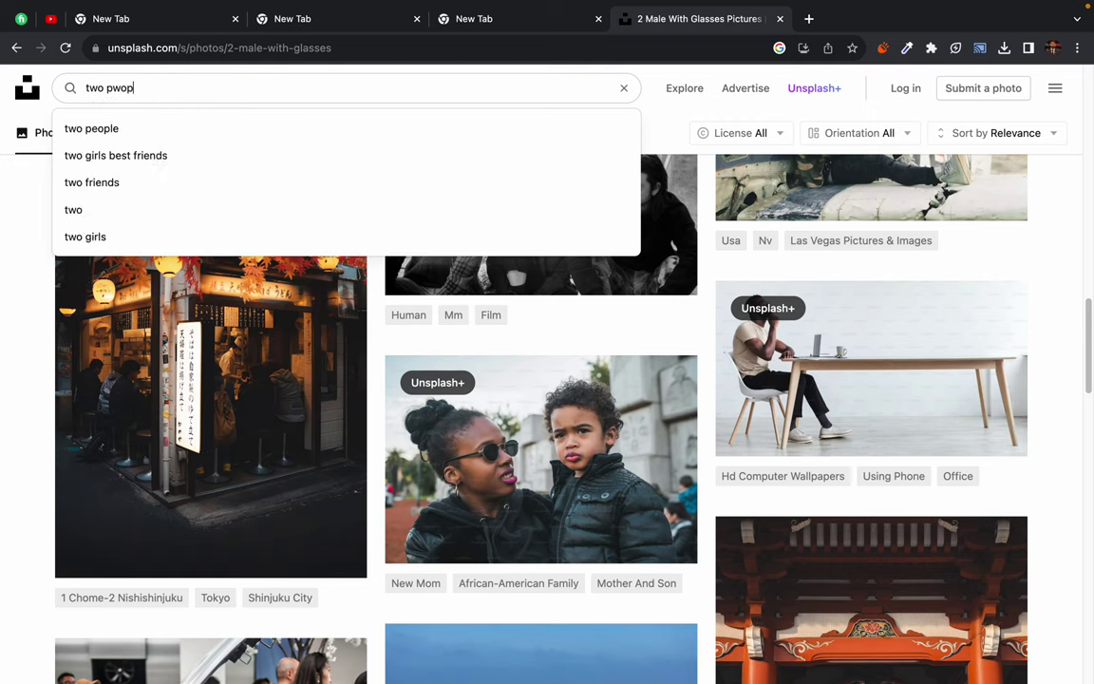
key("BackSpace")
key("BackSpace")
key("BackSpace")
type("eo")
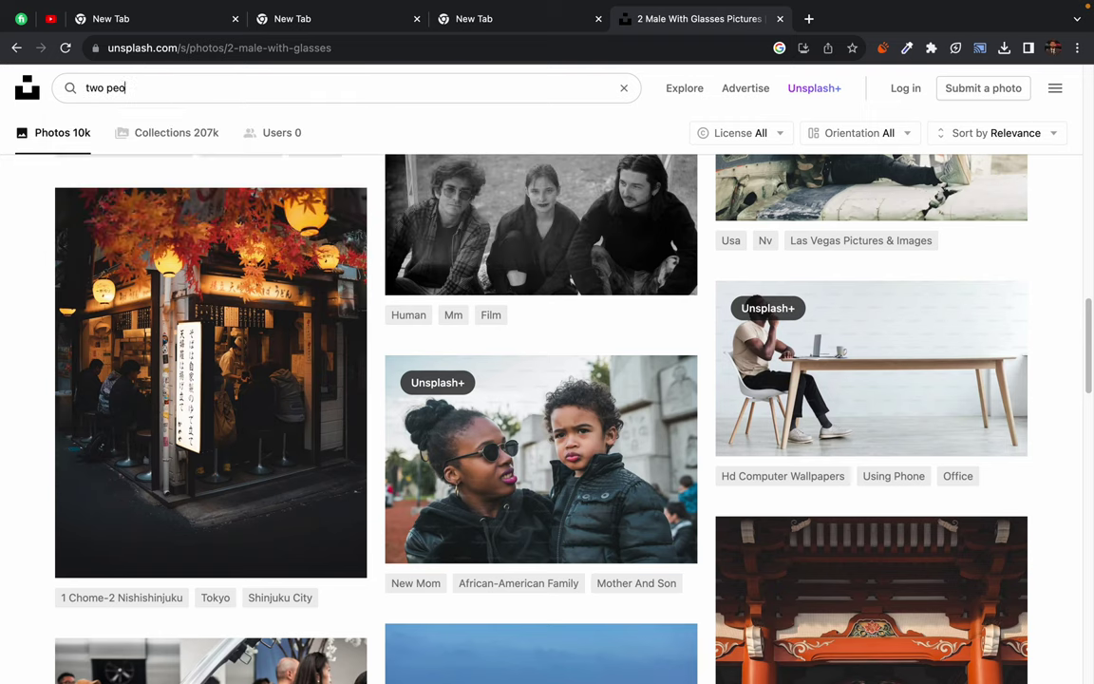
type("ple")
key("Return")
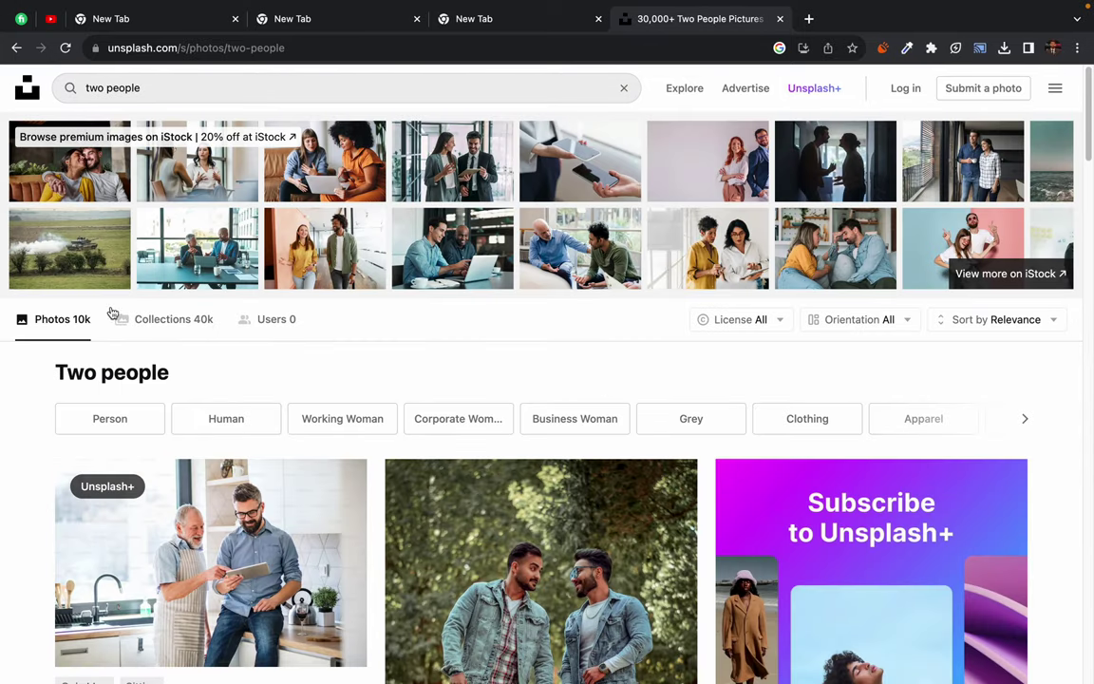
scroll(182, 358, "down", 3)
scroll(182, 358, "down", 2)
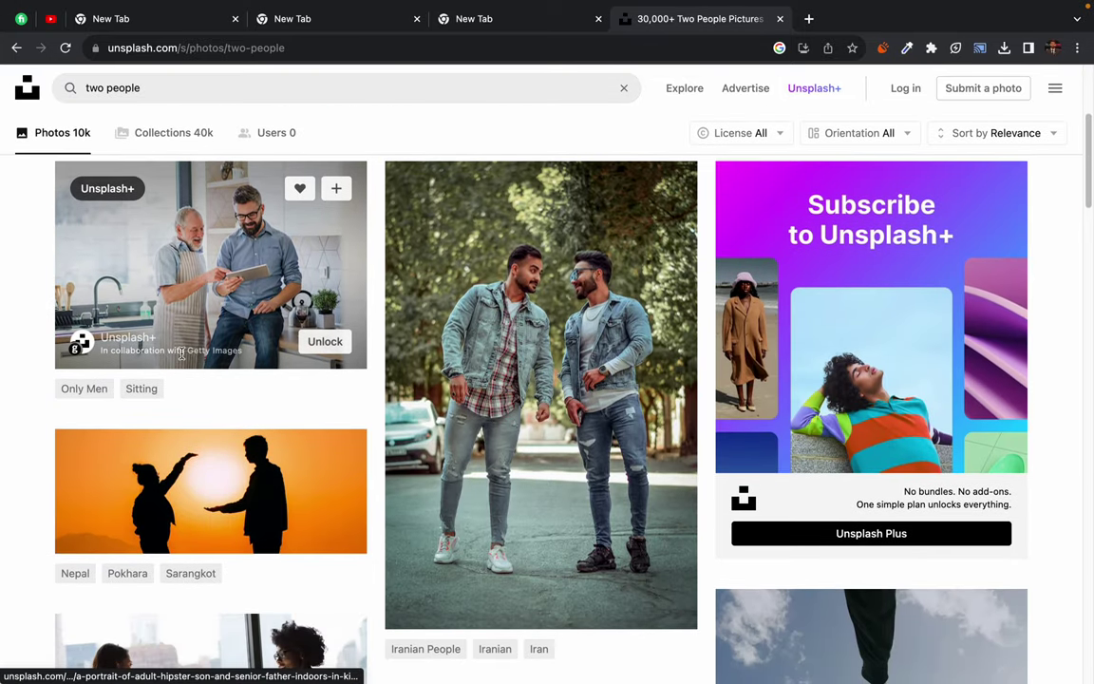
scroll(183, 358, "down", 2)
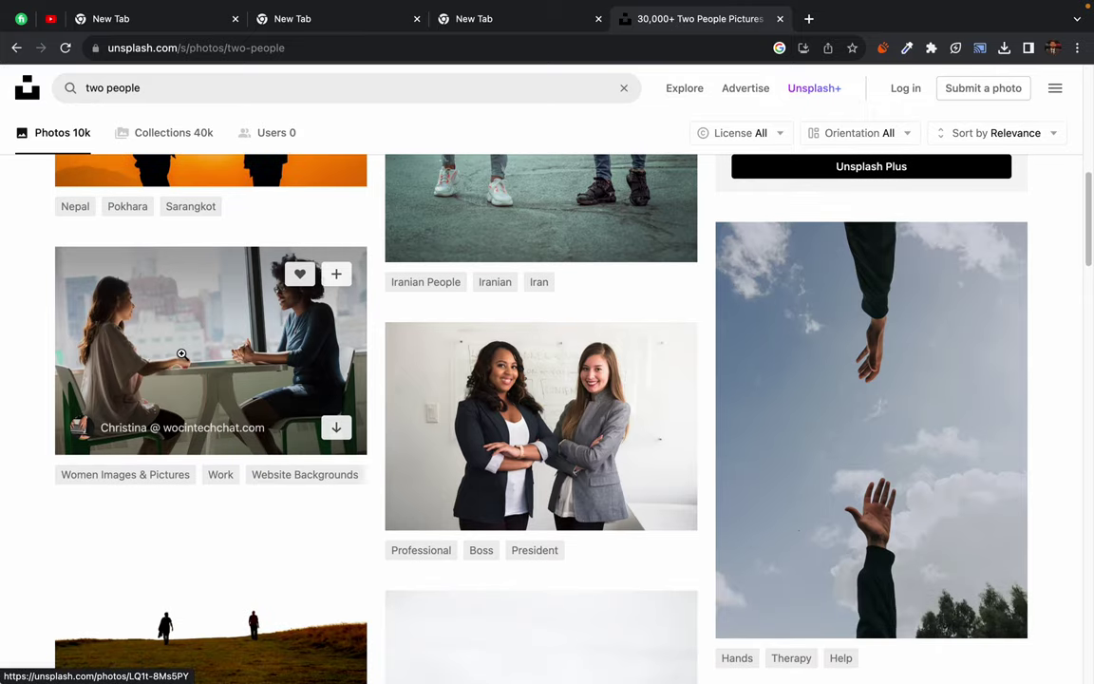
scroll(182, 356, "down", 5)
scroll(180, 354, "up", 15)
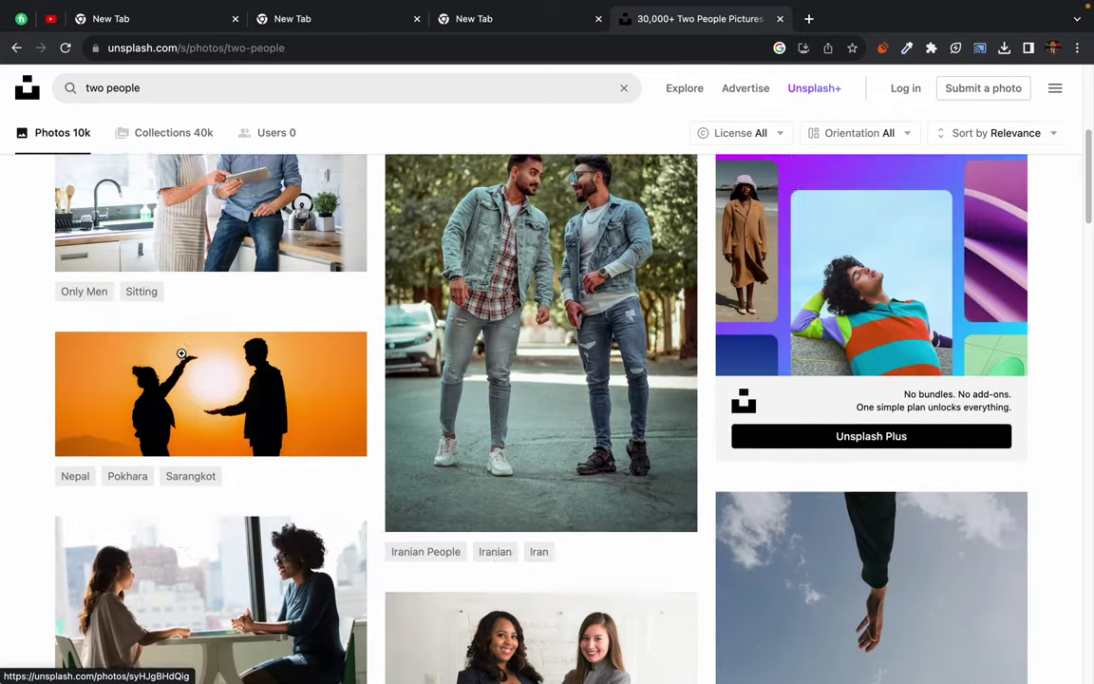
Step: Replace the query with the 'restaurant' suggestion and view those results
triple_click(123, 89)
key("BackSpace")
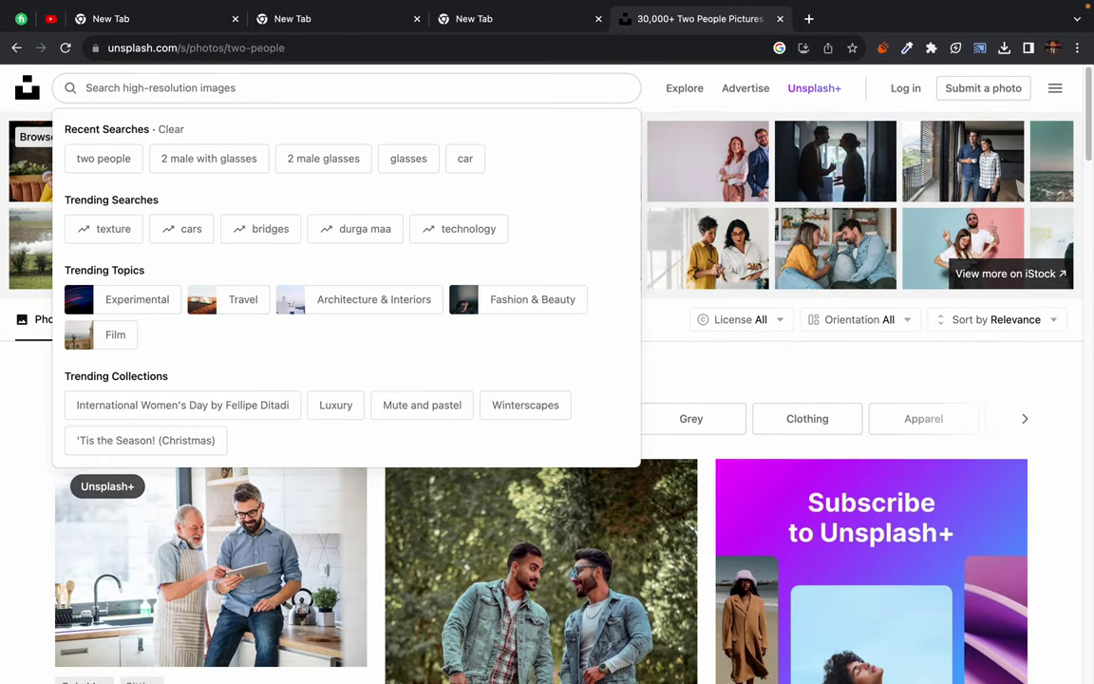
type("res")
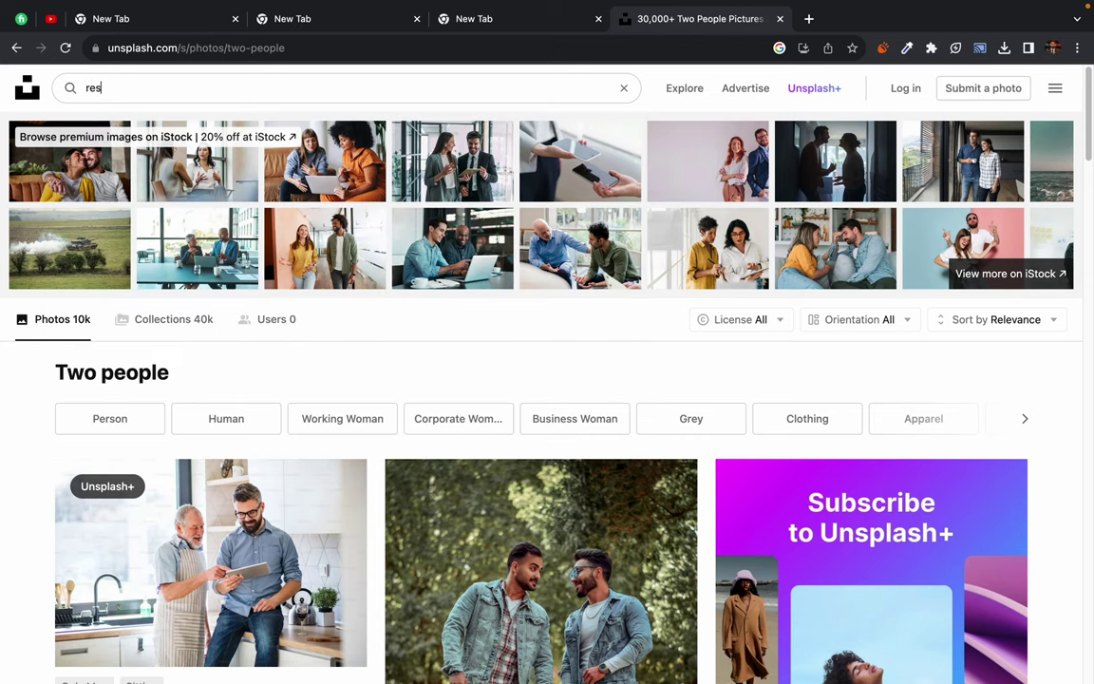
type("t")
key("Down")
key("Return")
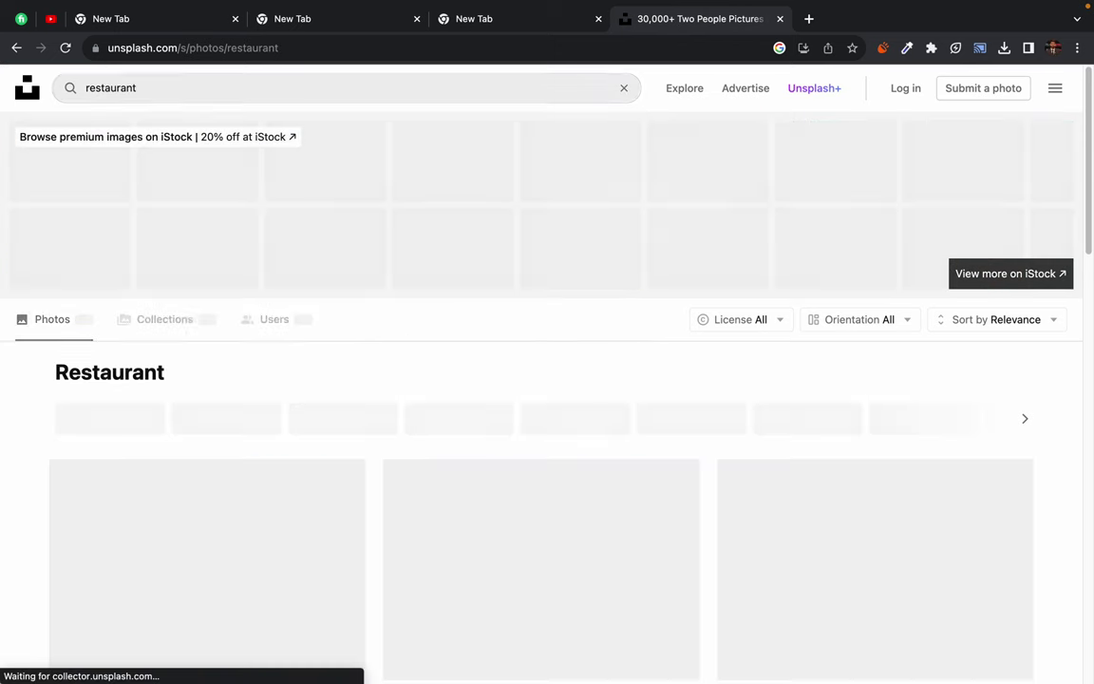
scroll(197, 372, "down", 2)
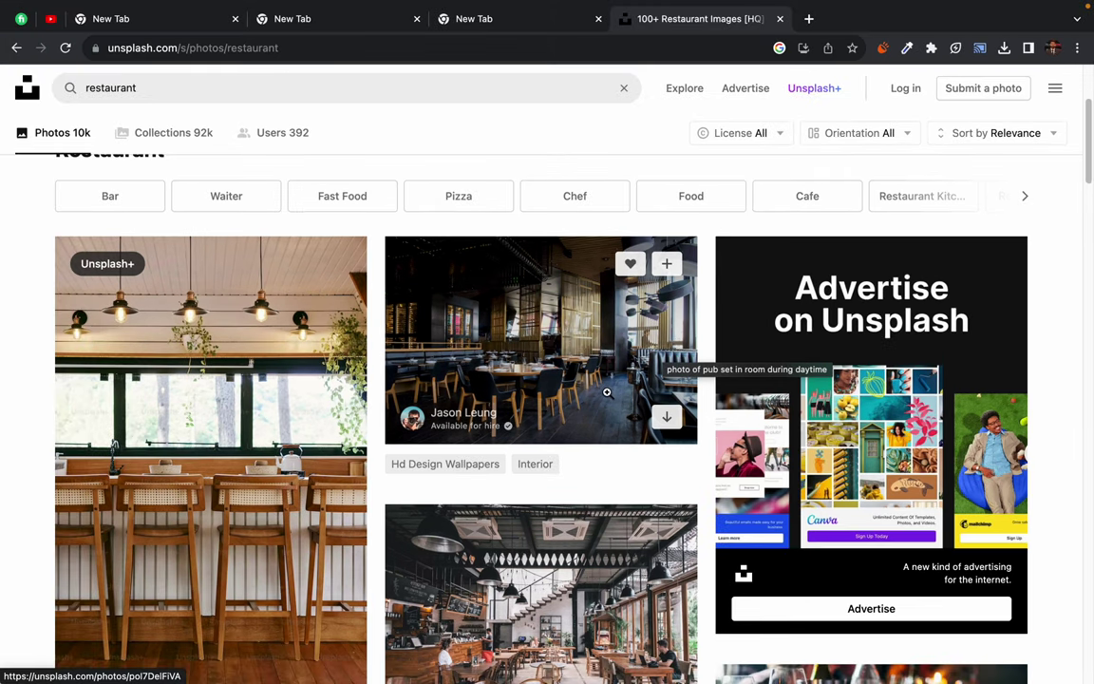
Step: Download the dark pub interior photo, dismiss the thank-you popup, and open the photo
left_click(667, 419)
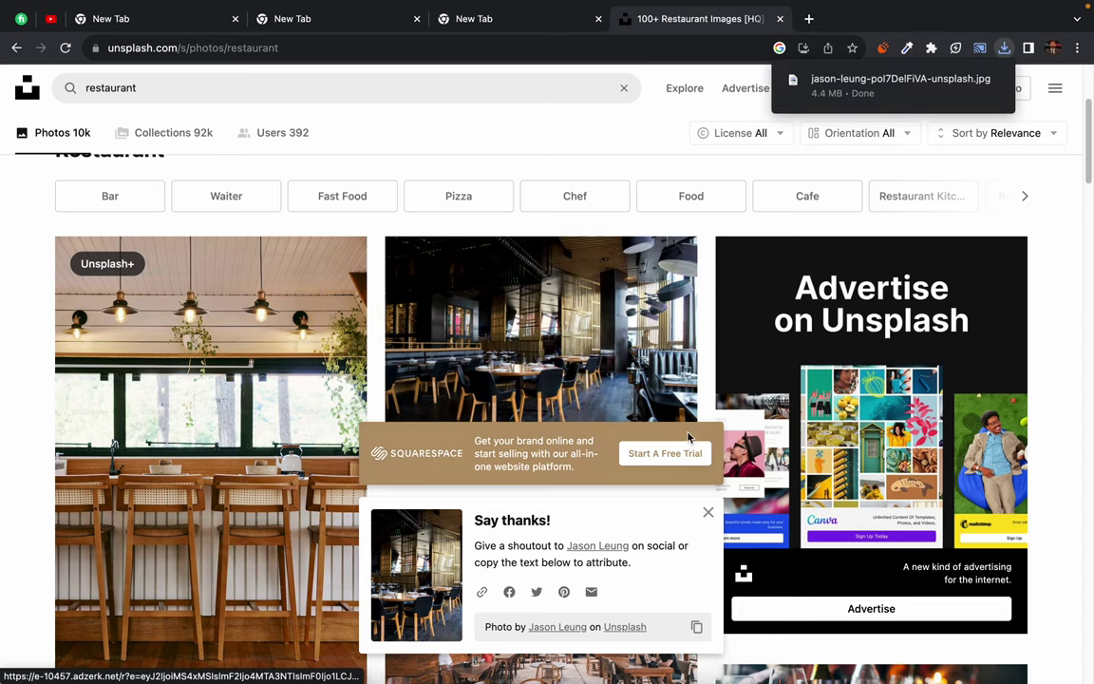
left_click(707, 516)
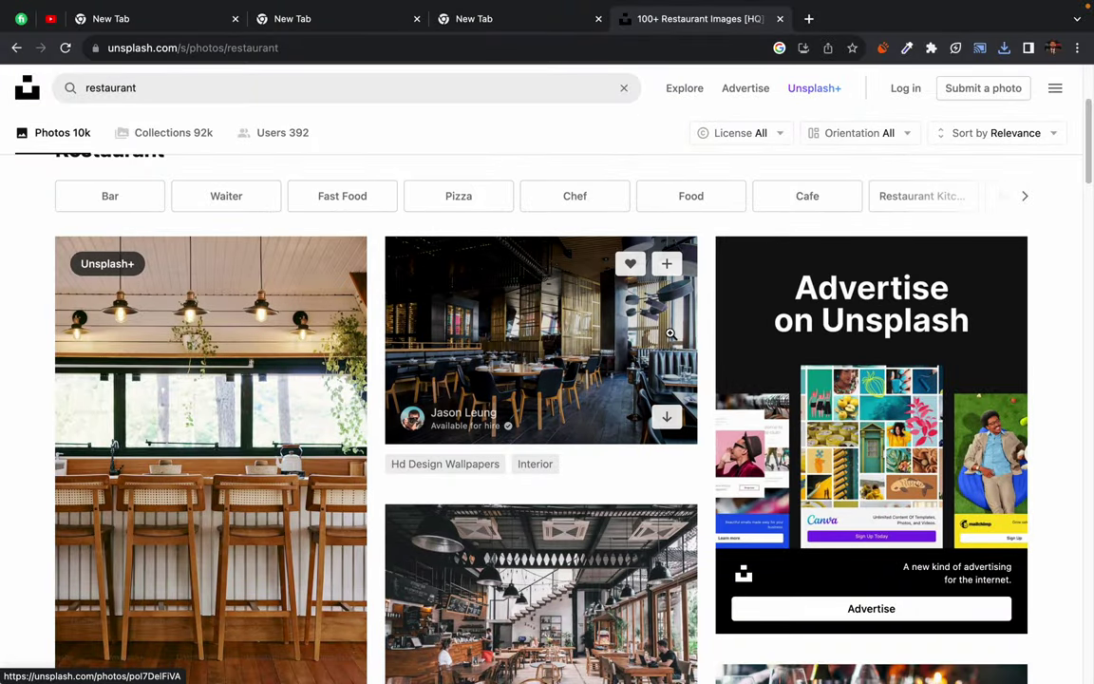
left_click(504, 321)
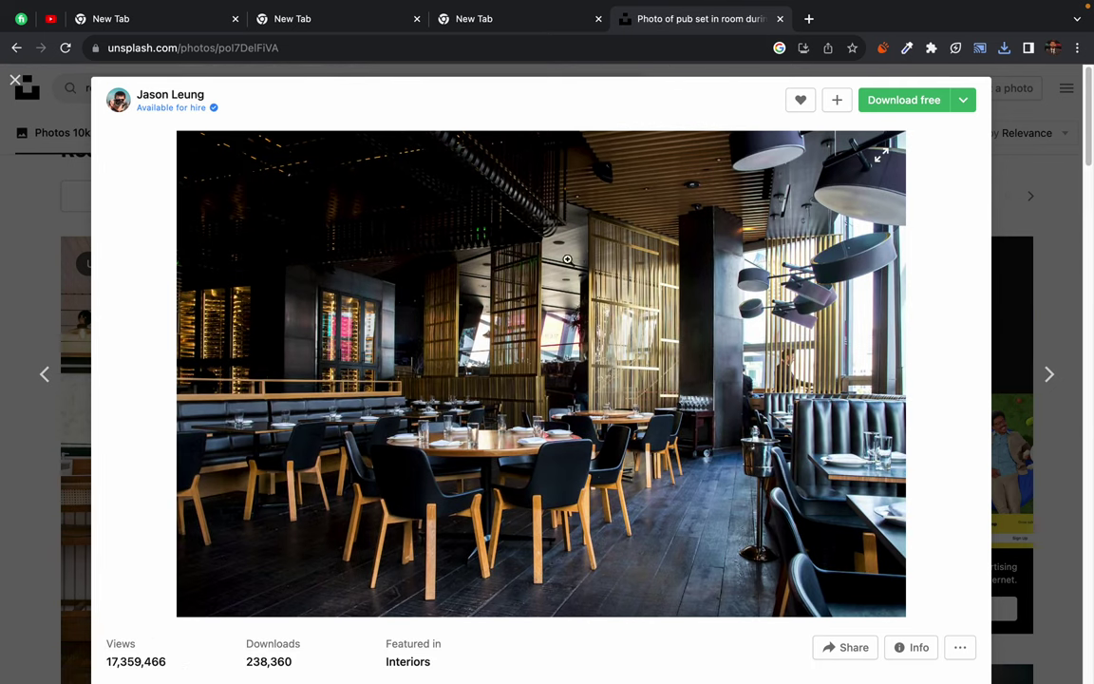
scroll(600, 361, "down", 2)
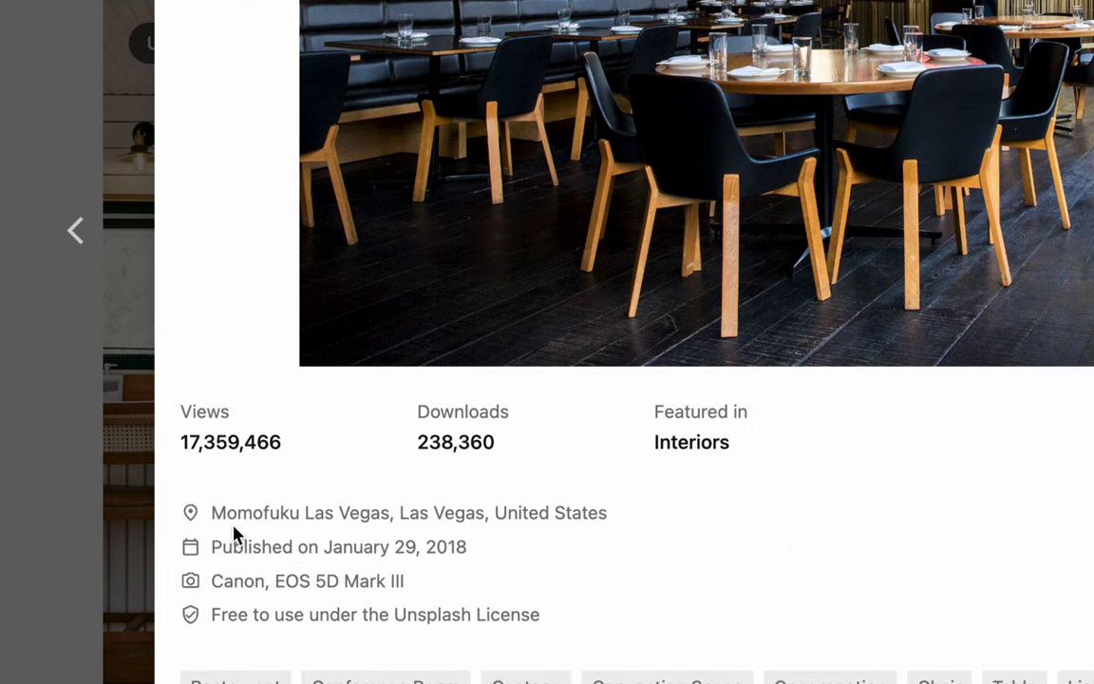
Step: Review the pub photo's location, camera, license details, views chart and extra options
mouse_move(171, 512)
left_mouse_down()
mouse_move(367, 578)
mouse_move(570, 623)
left_mouse_up()
left_click(612, 623)
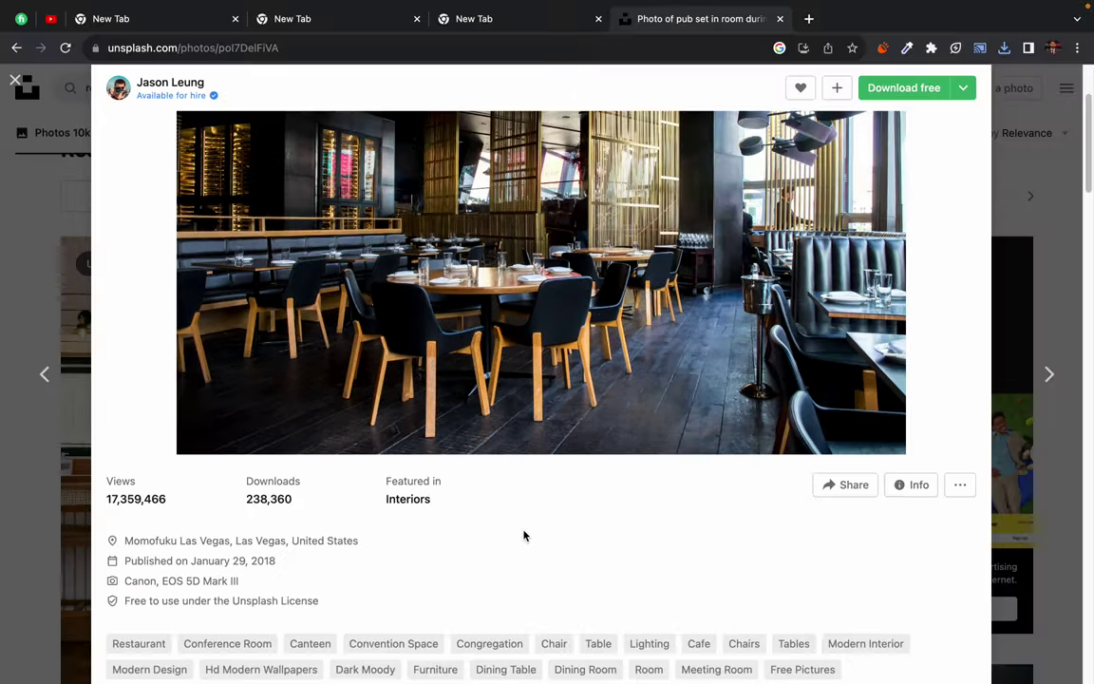
scroll(849, 573, "down", 1)
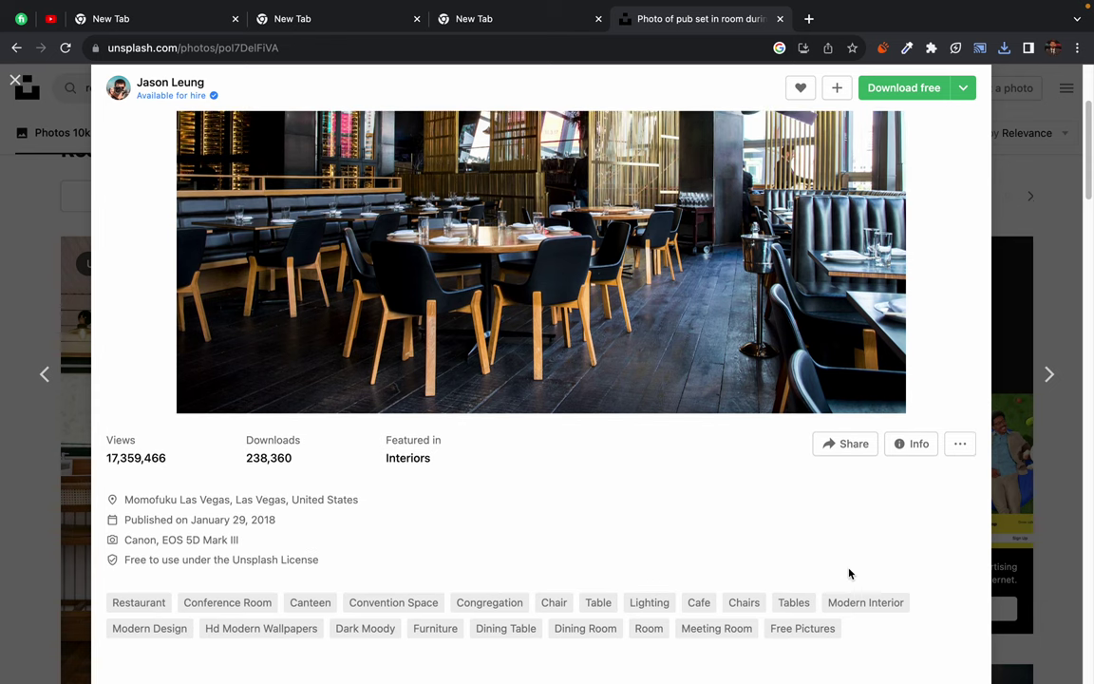
left_click(911, 445)
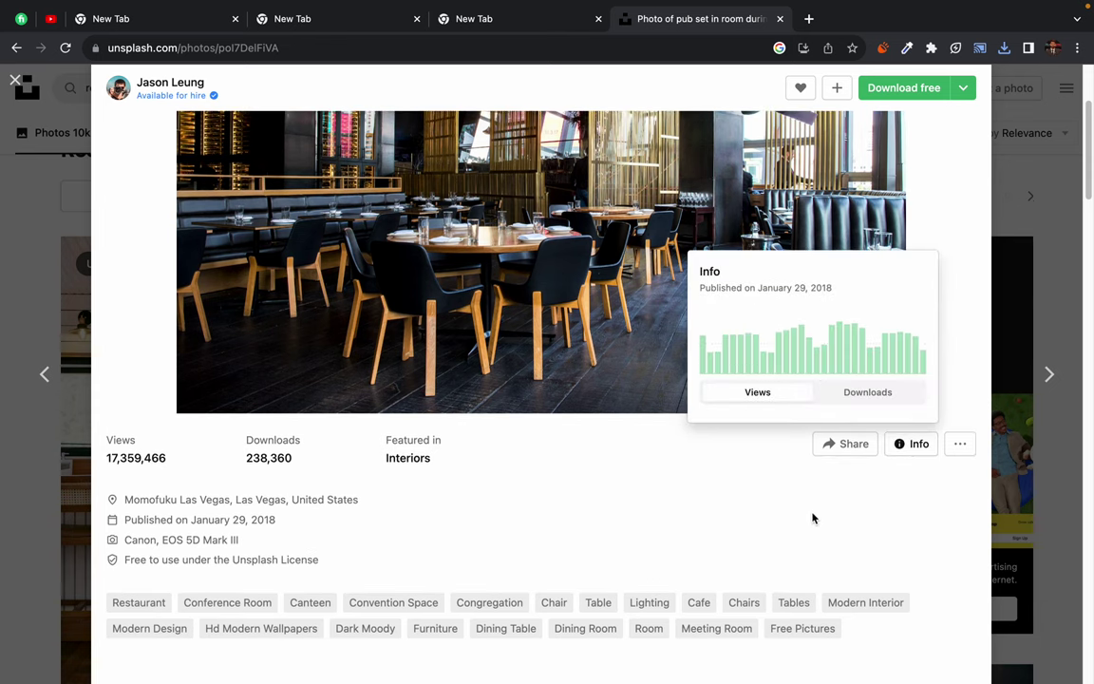
scroll(744, 517, "down", 5)
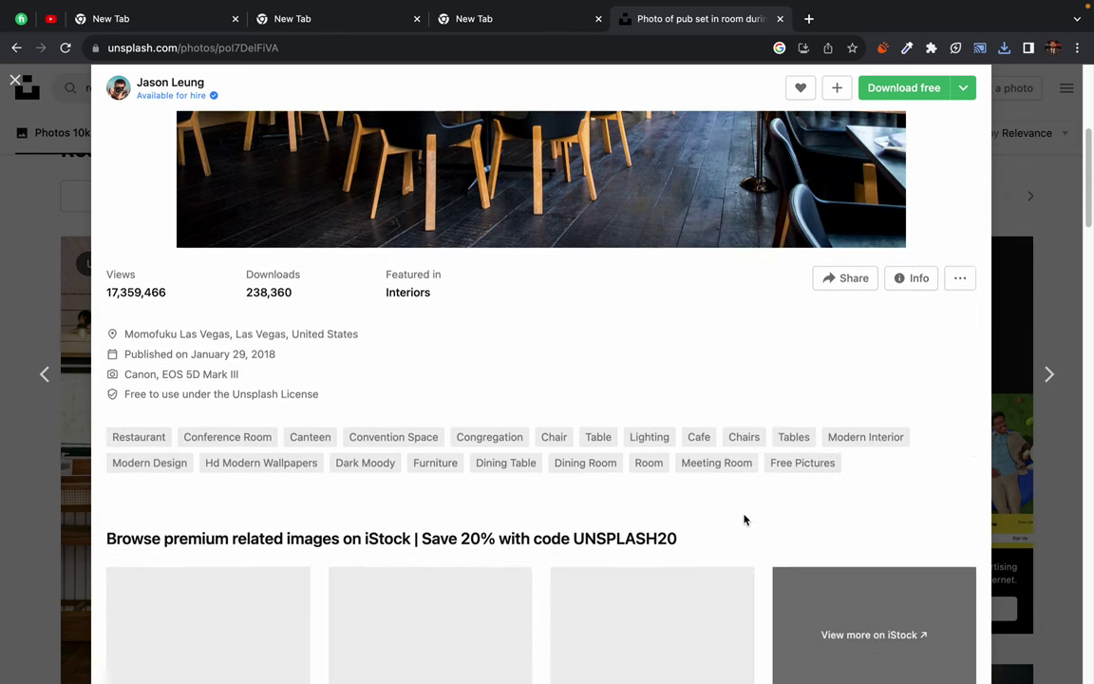
scroll(745, 518, "up", 5)
scroll(744, 518, "up", 3)
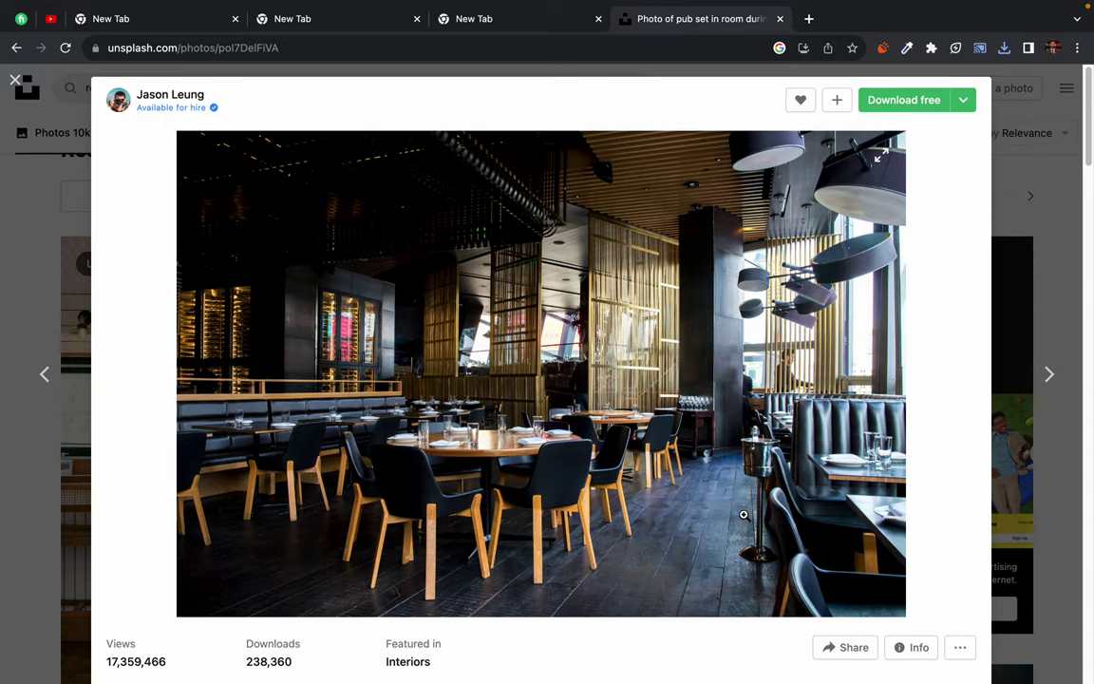
scroll(744, 513, "down", 4)
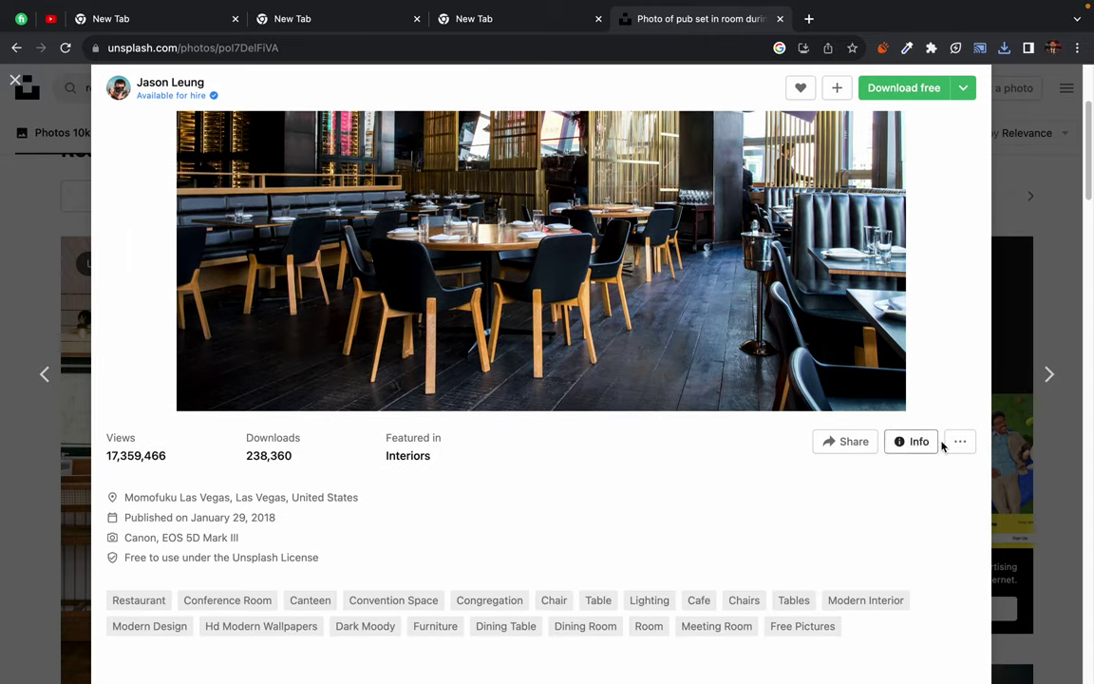
left_click(908, 444)
left_click(964, 446)
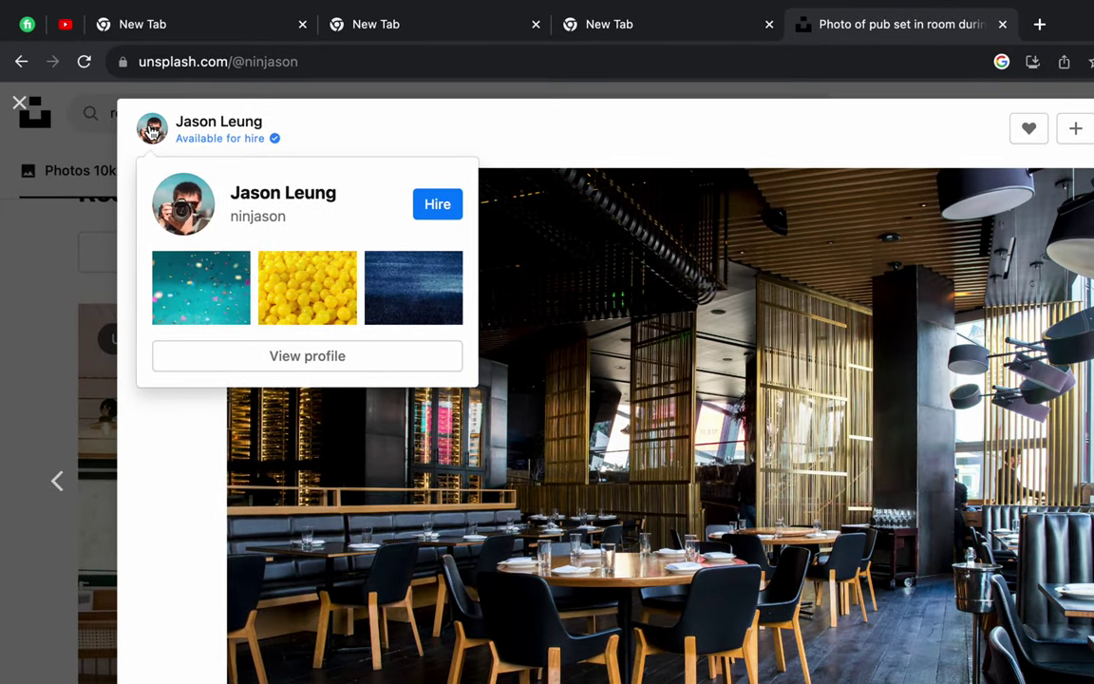
Step: Scroll through the photographer's profile gallery to reach the blurred orange-and-teal sunset photo
left_click(152, 131)
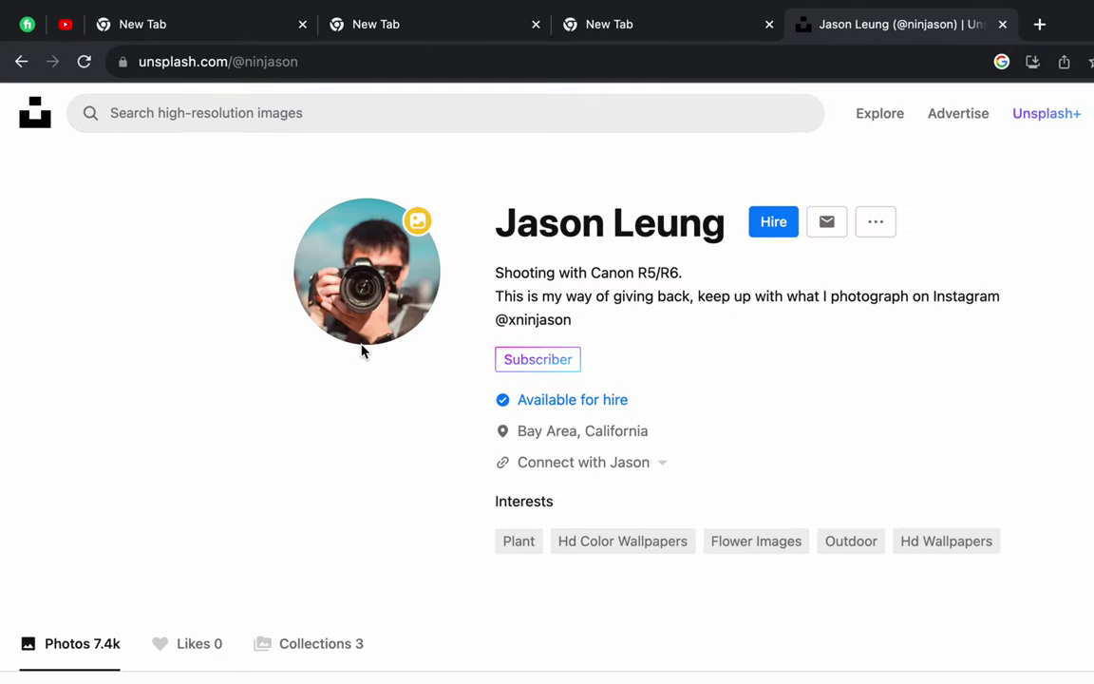
scroll(361, 352, "down", 4)
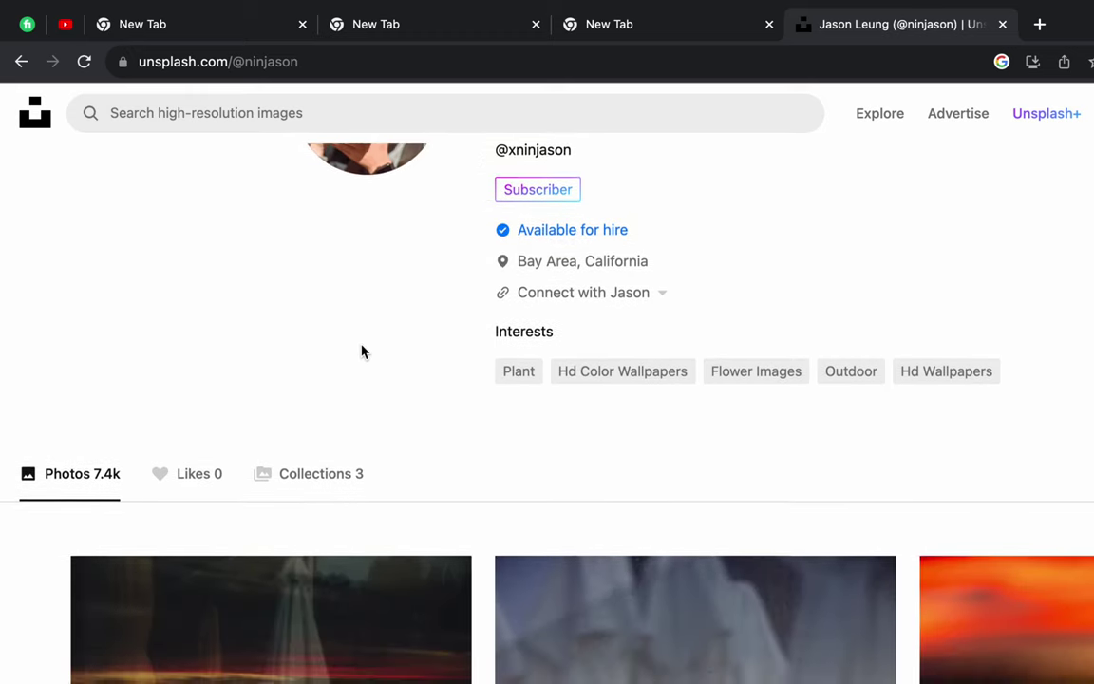
scroll(361, 351, "up", 2)
scroll(361, 352, "up", 1)
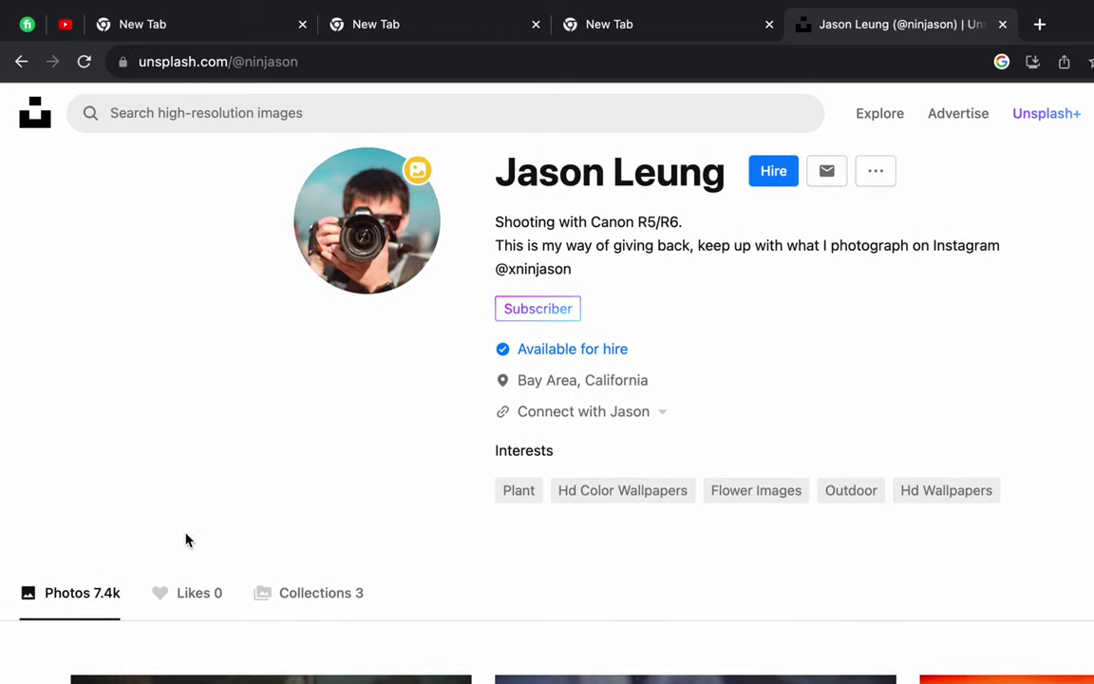
scroll(116, 548, "down", 2)
scroll(117, 548, "down", 1)
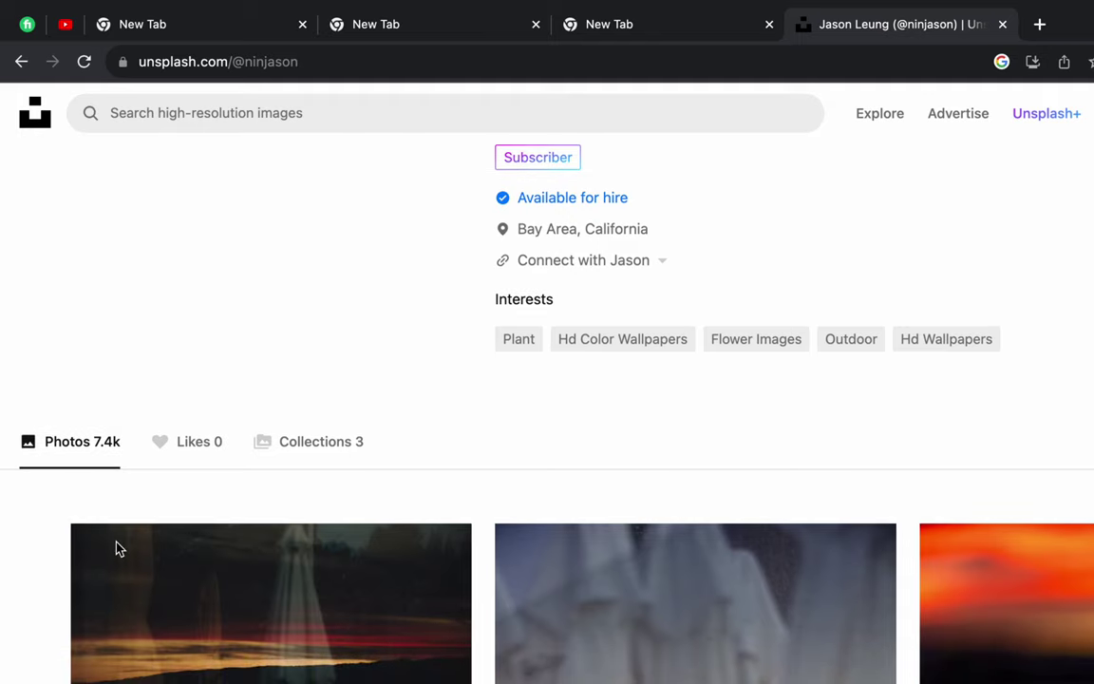
scroll(117, 548, "down", 1)
scroll(117, 548, "down", 3)
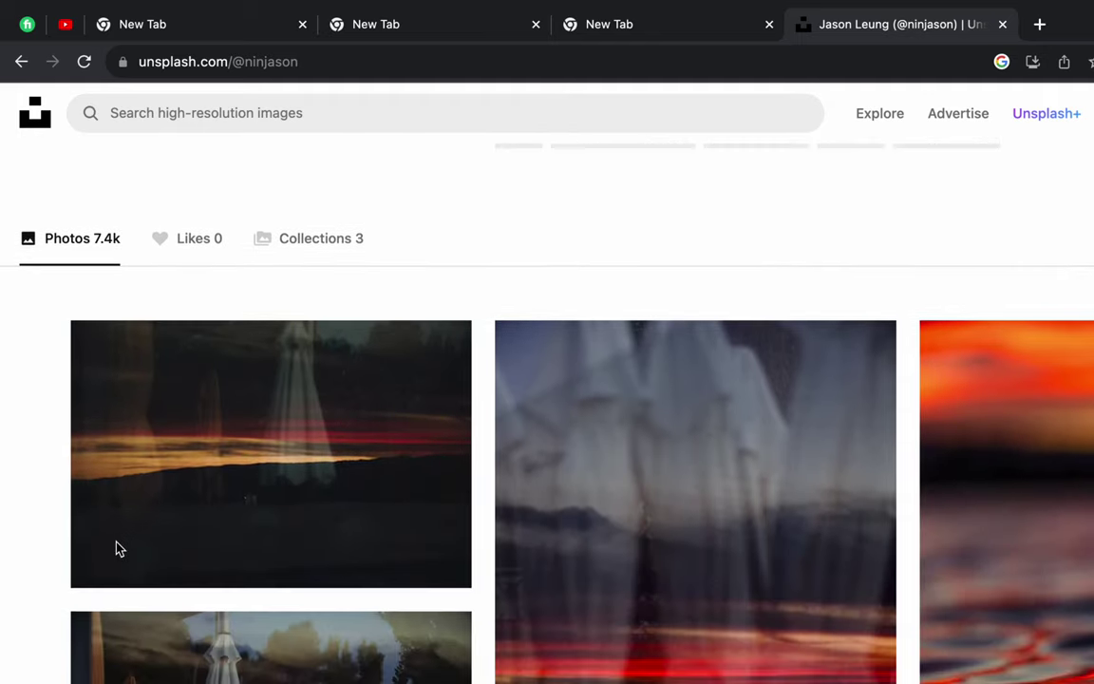
scroll(117, 547, "down", 4)
scroll(116, 542, "down", 1)
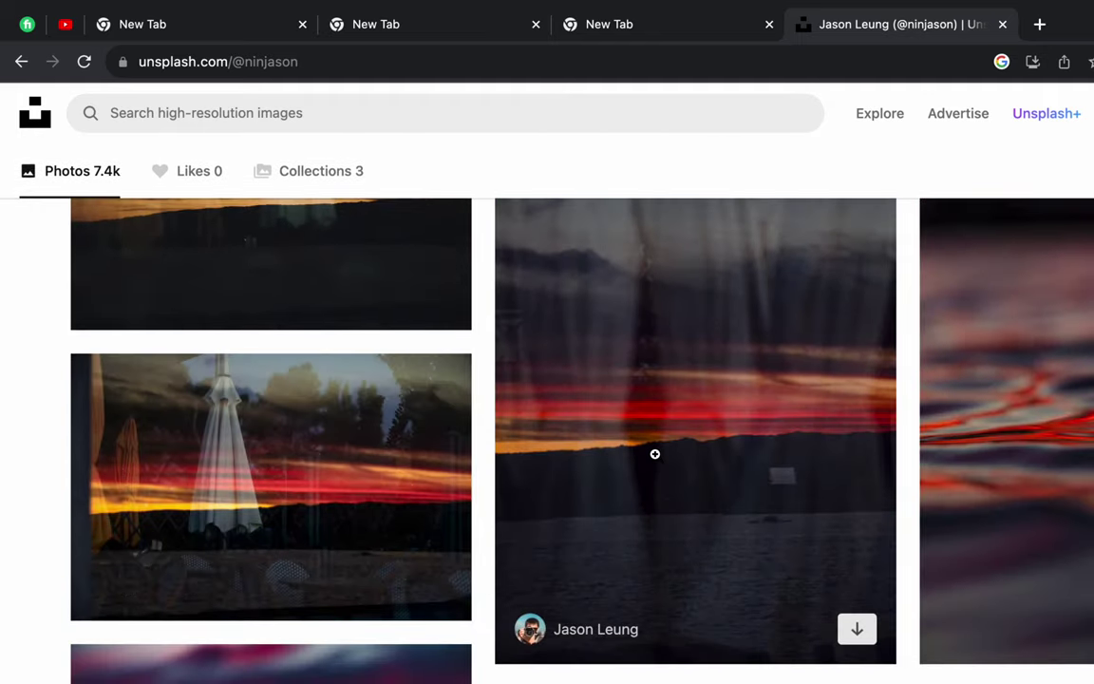
scroll(731, 549, "down", 3)
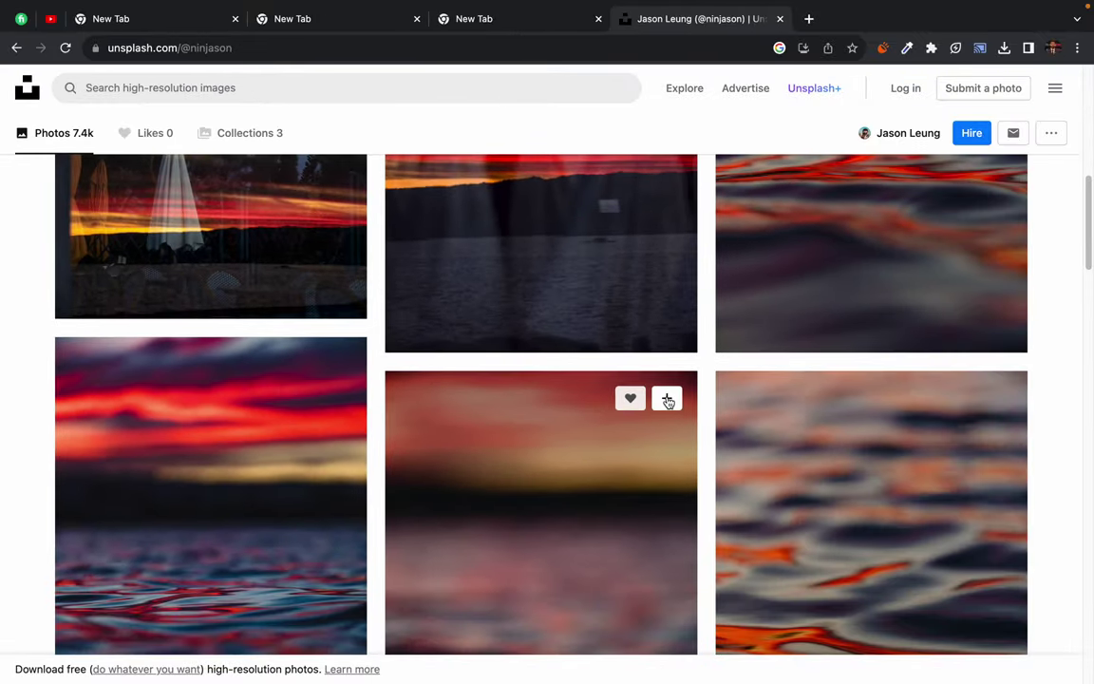
scroll(841, 446, "down", 5)
scroll(841, 447, "down", 3)
scroll(841, 446, "down", 2)
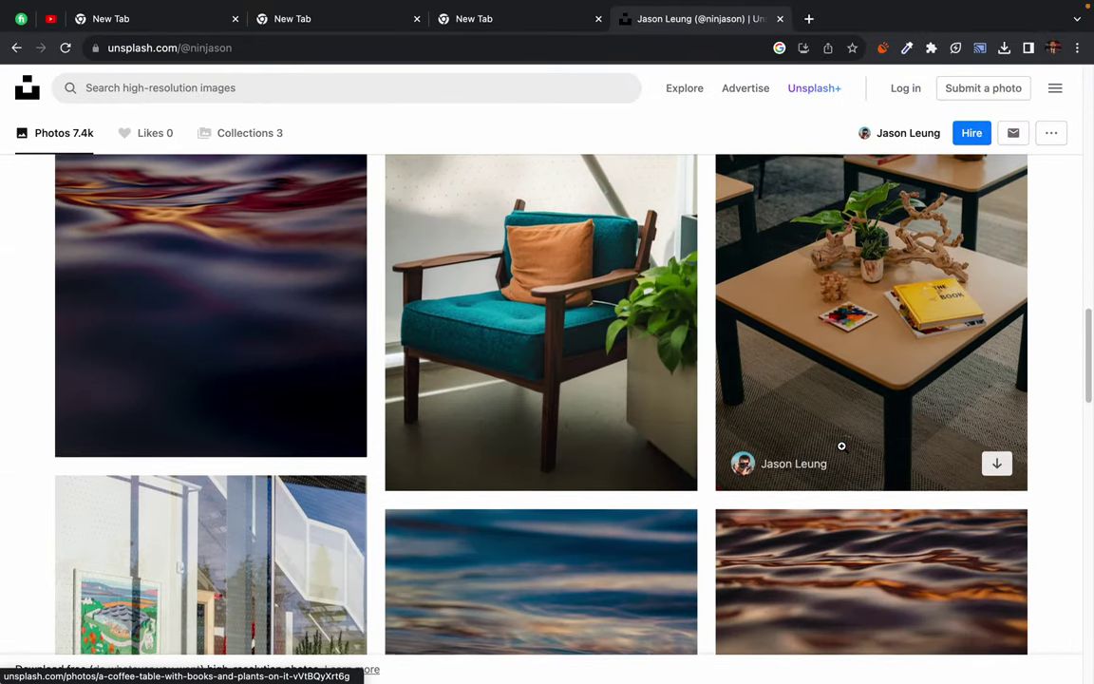
scroll(841, 446, "down", 1)
scroll(841, 446, "down", 5)
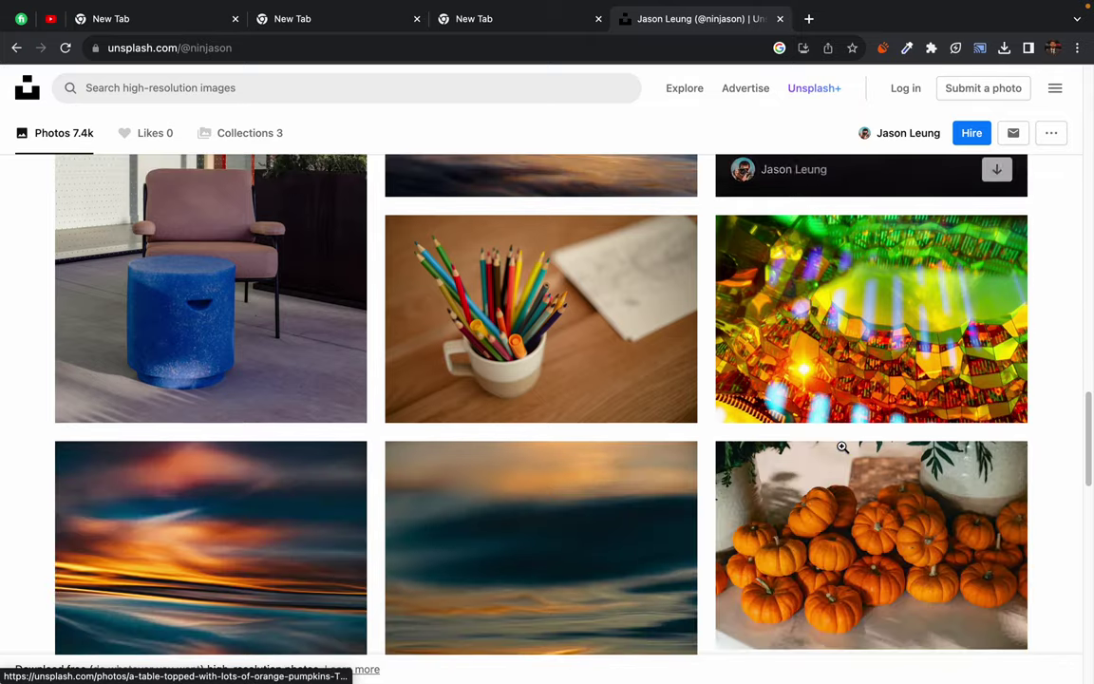
scroll(841, 445, "down", 1)
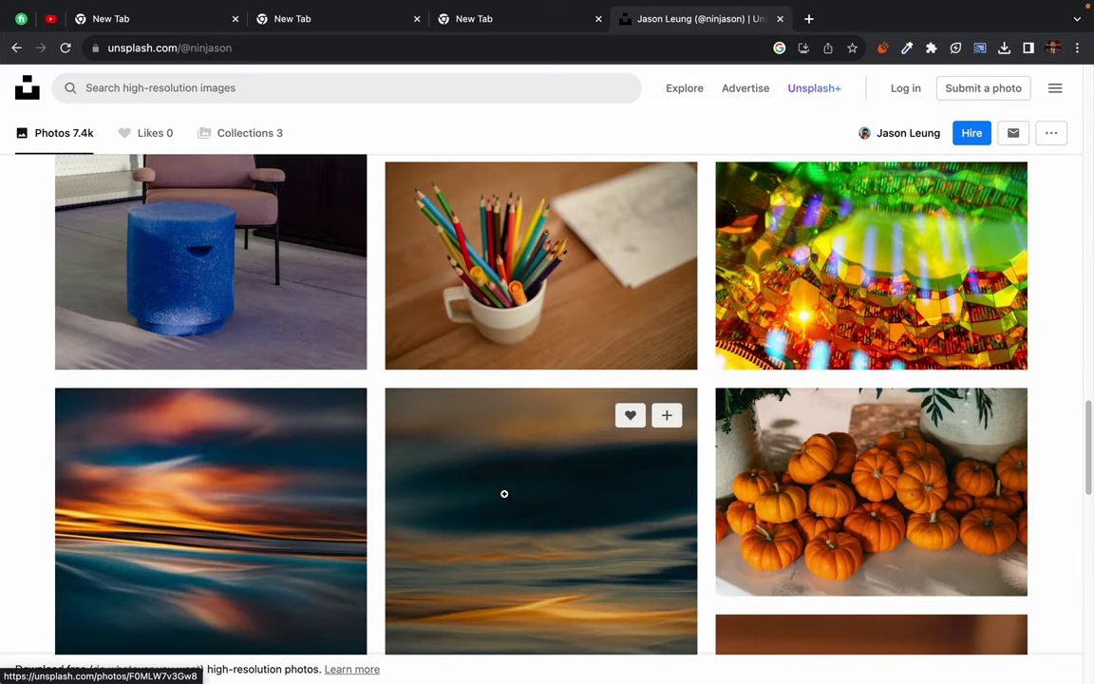
scroll(504, 494, "down", 2)
scroll(504, 494, "down", 3)
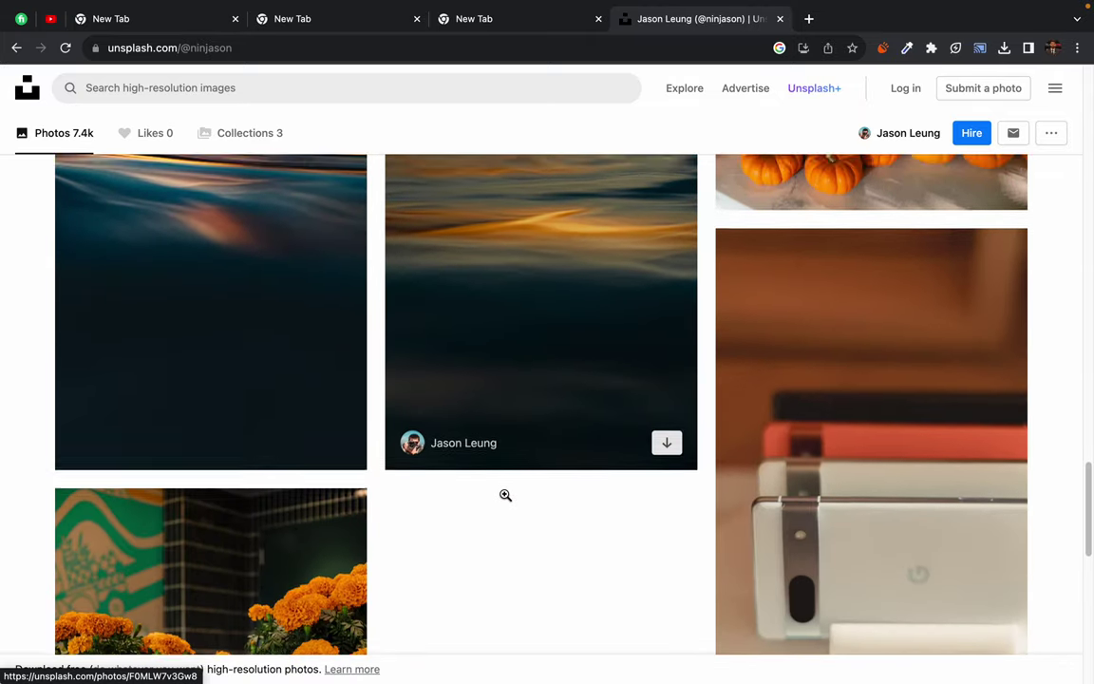
scroll(504, 493, "up", 3)
scroll(504, 494, "down", 1)
Step: View the blurred sunset photo in the viewer, then return to the profile grid
left_click(295, 418)
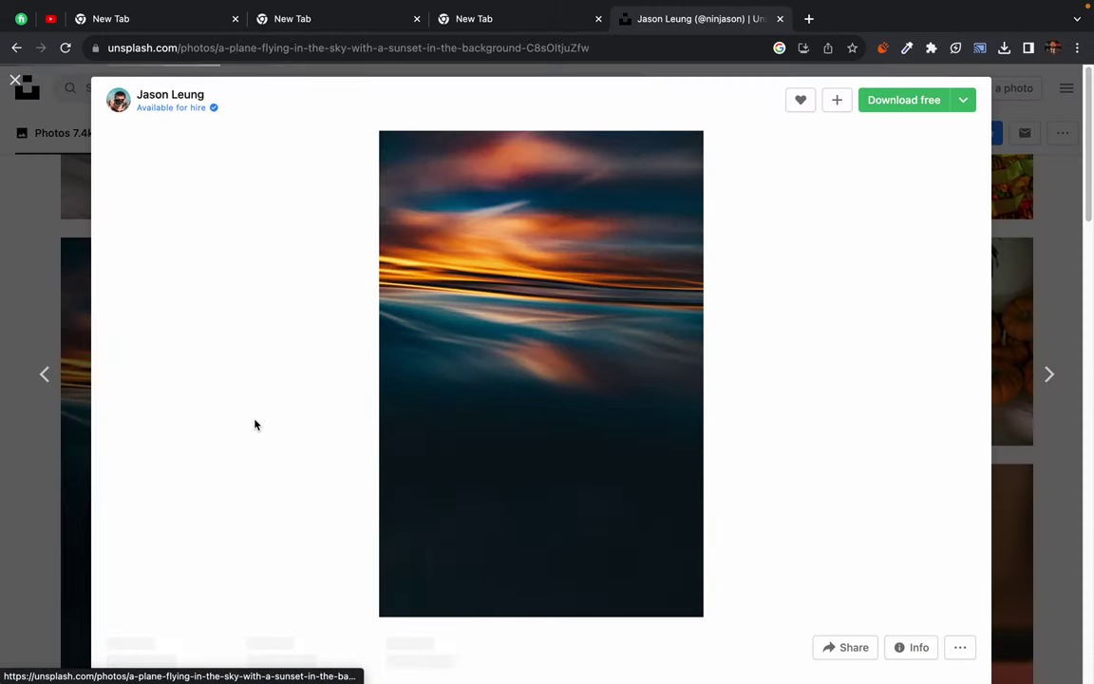
left_click(1043, 225)
scroll(617, 479, "down", 1)
scroll(617, 479, "down", 5)
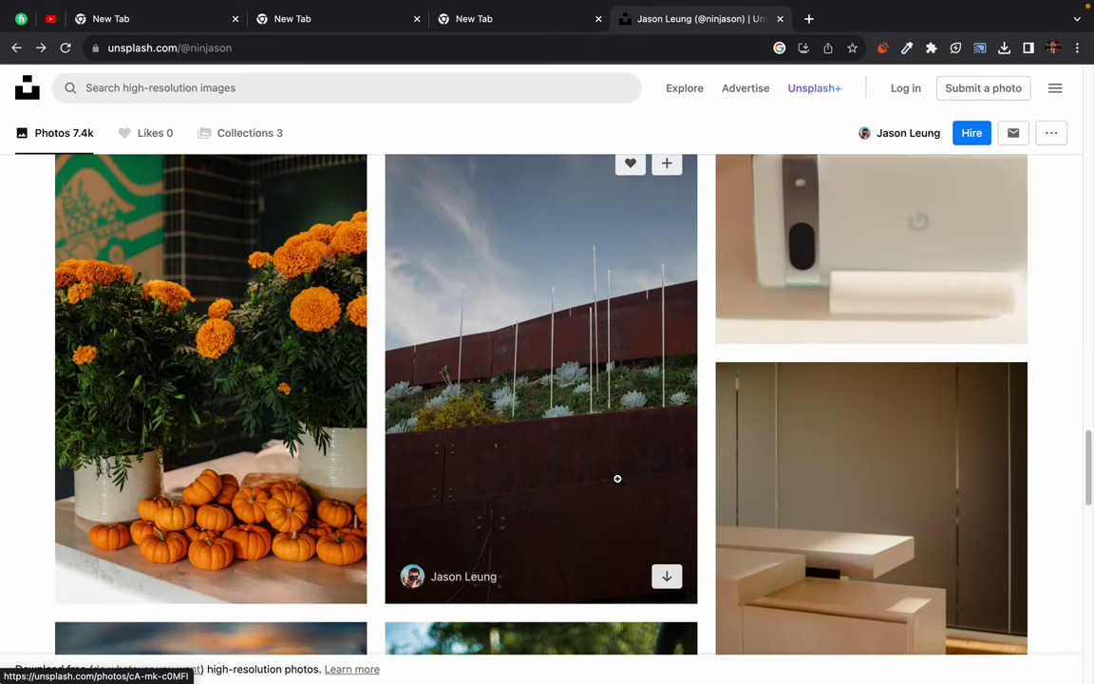
Step: Open the marigolds-and-pumpkins photo, zoom in and back out, then return to the profile
left_click(219, 448)
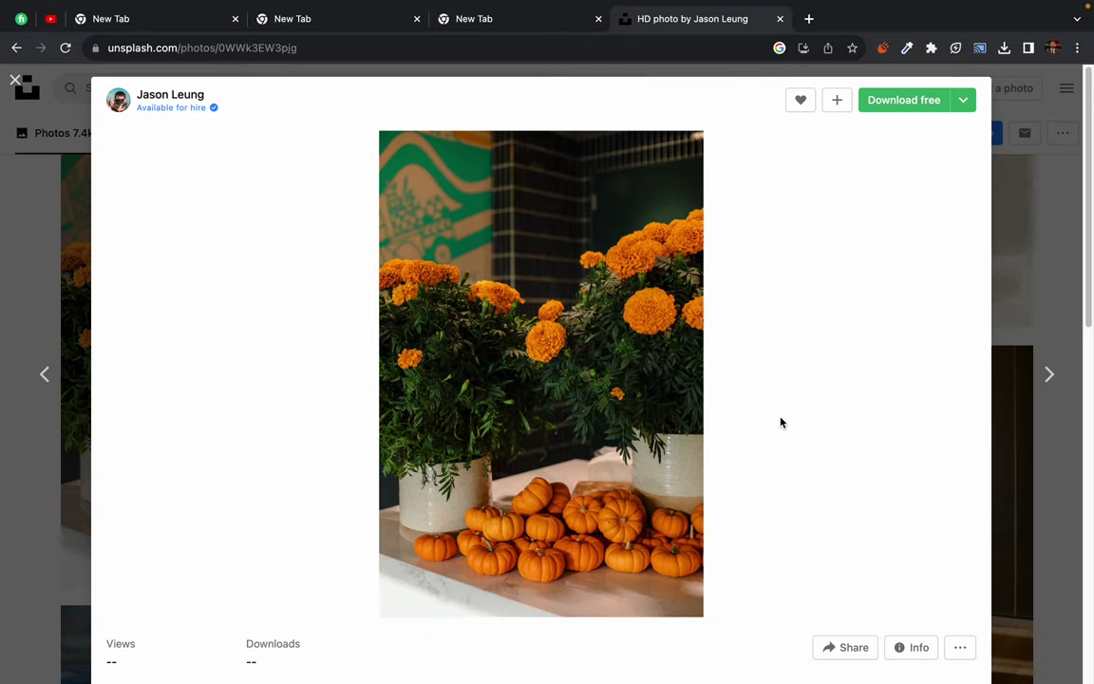
left_click(657, 564)
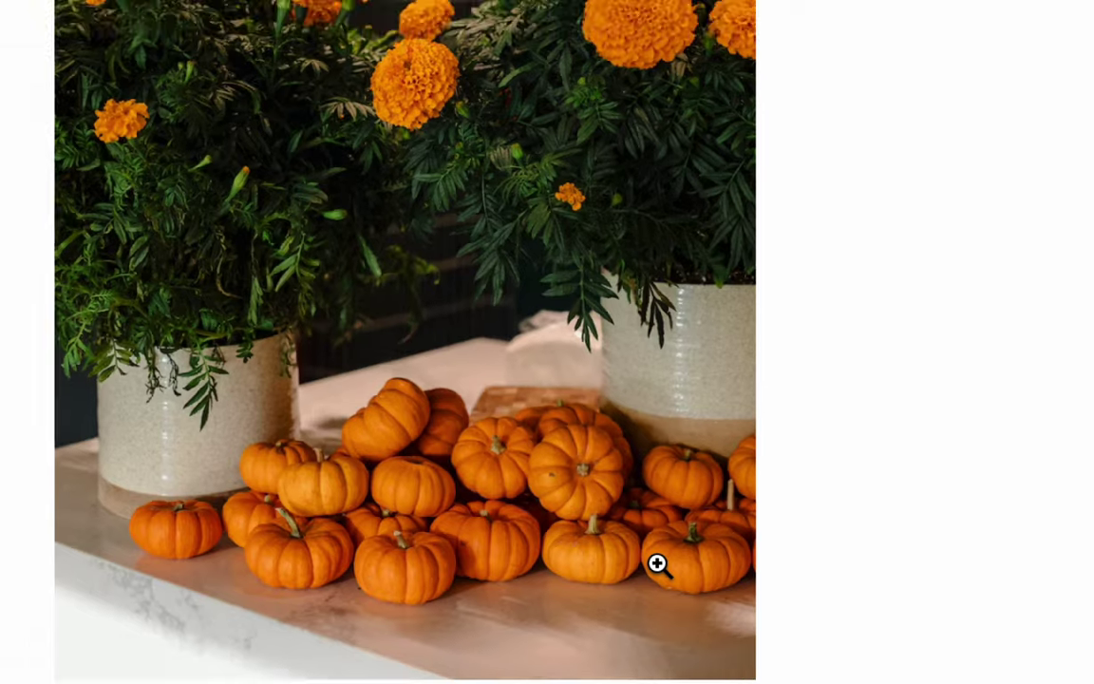
left_click(657, 564)
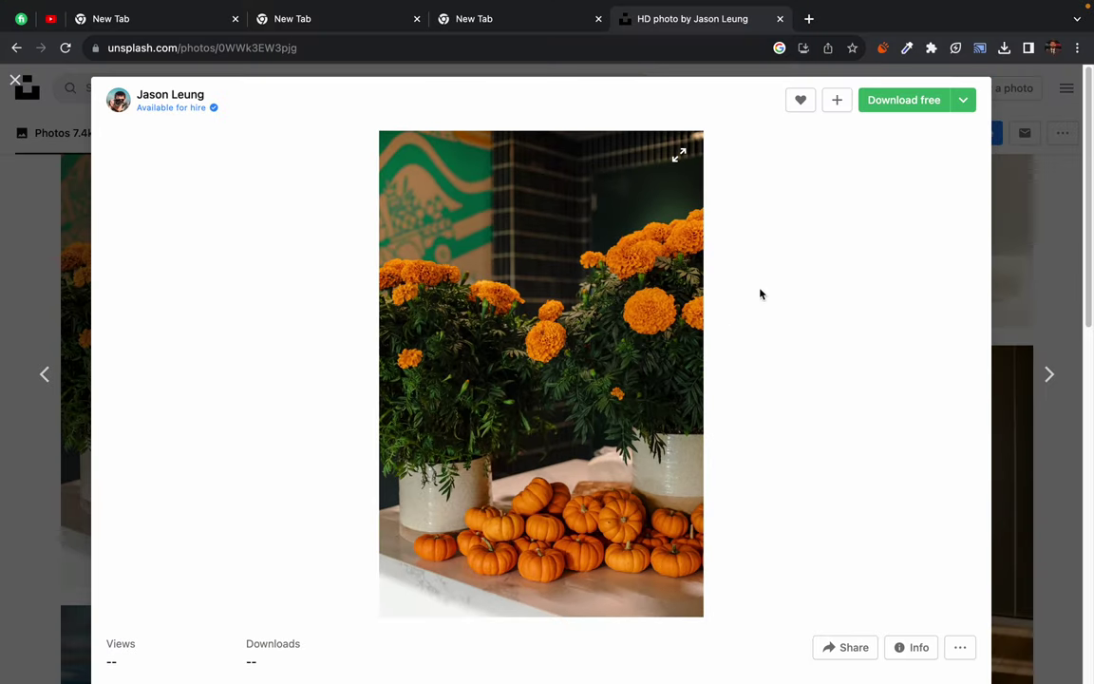
left_click(1001, 260)
scroll(538, 490, "down", 2)
scroll(539, 489, "down", 5)
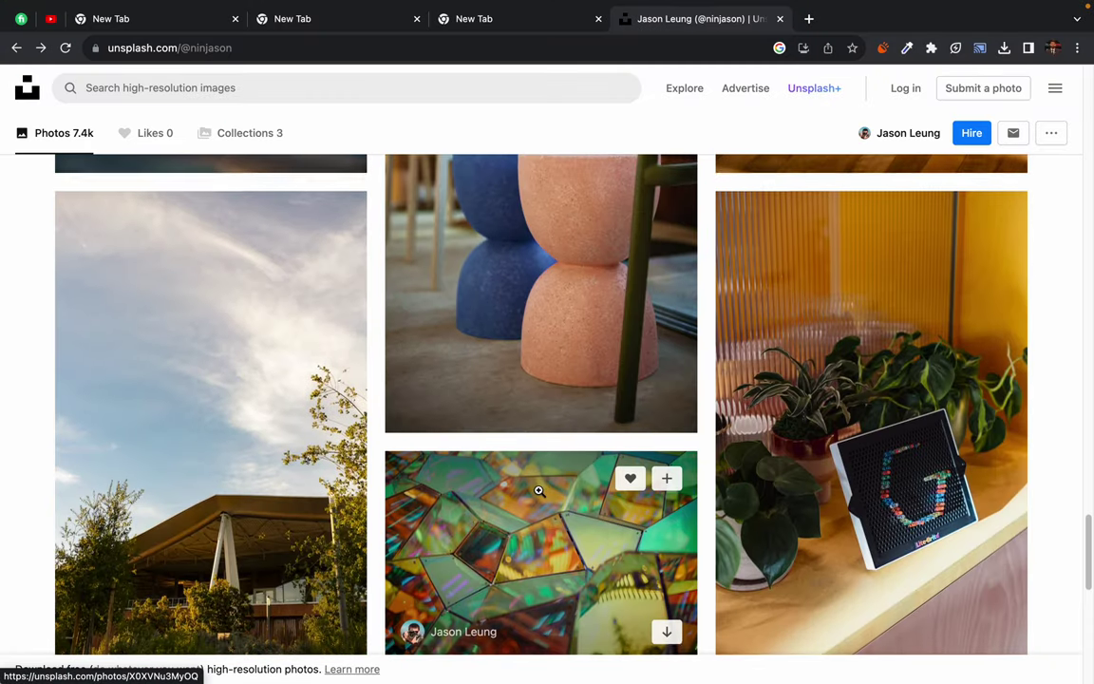
scroll(538, 490, "up", 4)
scroll(538, 490, "down", 3)
scroll(539, 492, "down", 2)
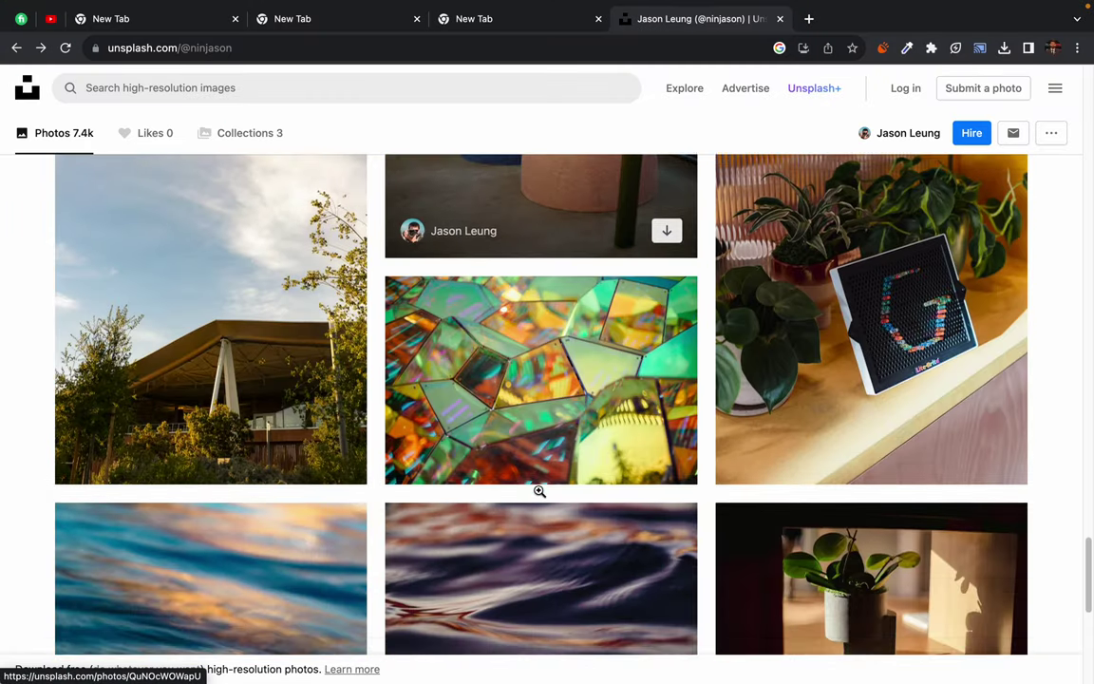
Step: Take a quick look at the kaleidoscope glass photo and close it
key("ctrl+minus")
key("ctrl+plus")
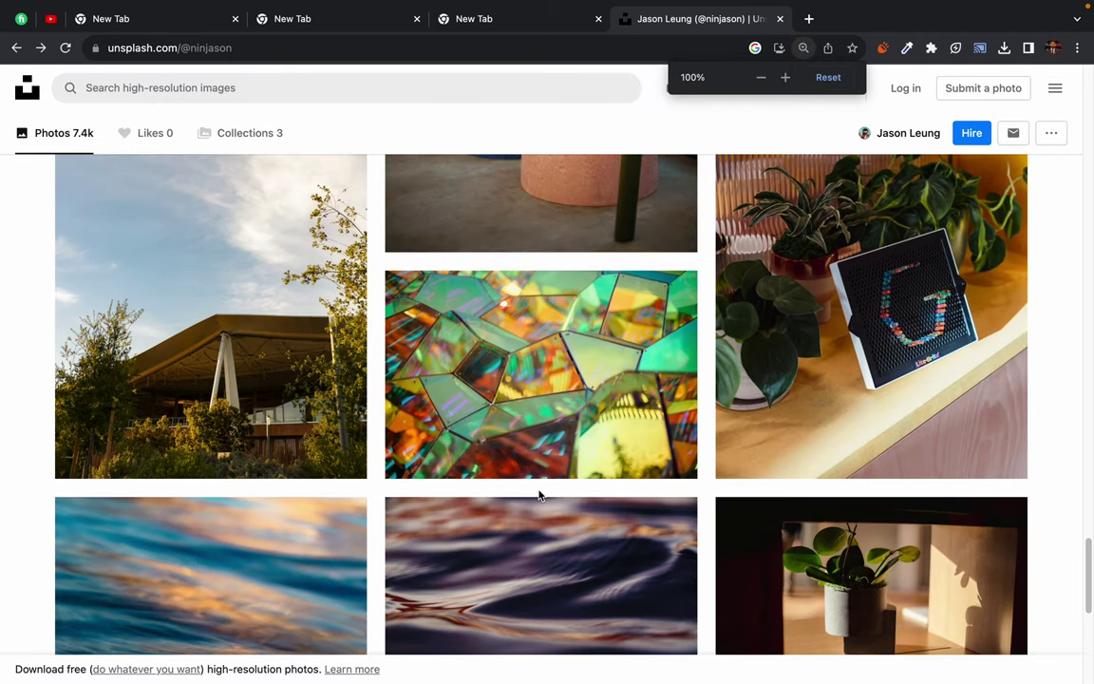
left_click(602, 338)
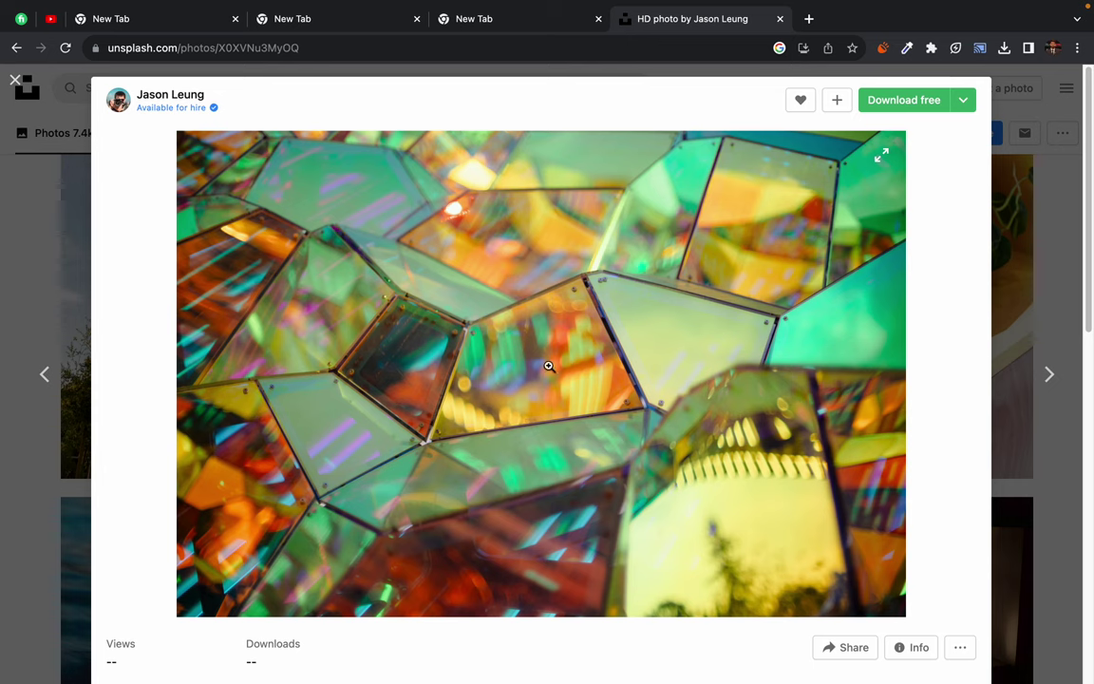
left_click(1042, 299)
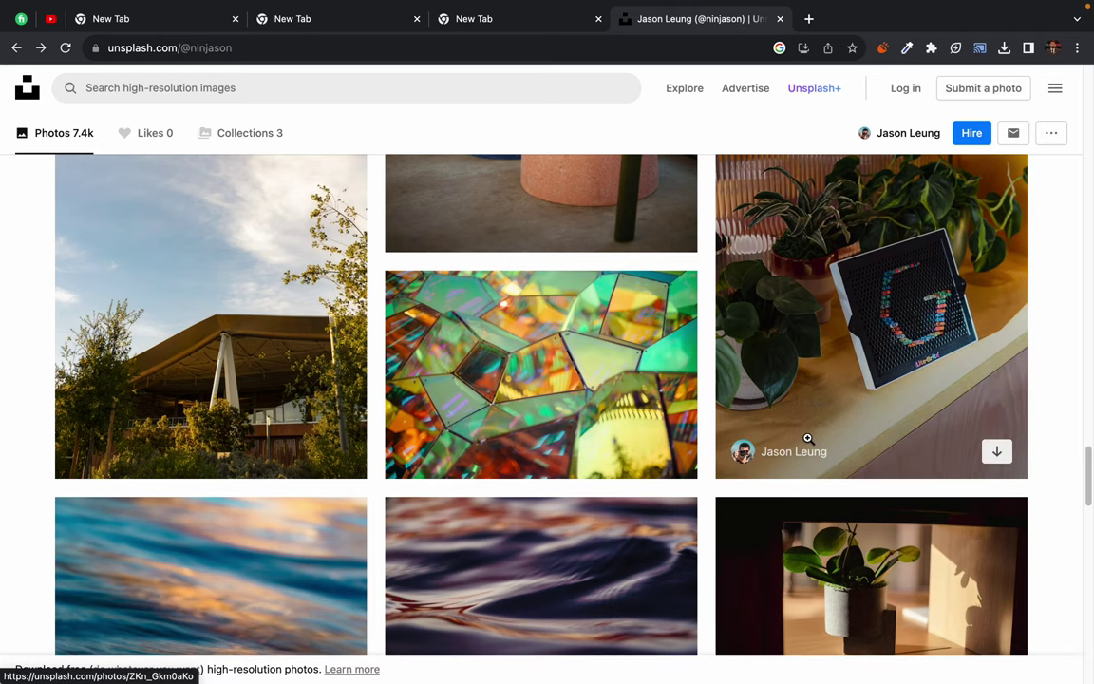
Step: Scroll to the end of the profile grid and load more of the photographer's photos
scroll(808, 437, "down", 3)
scroll(807, 436, "down", 3)
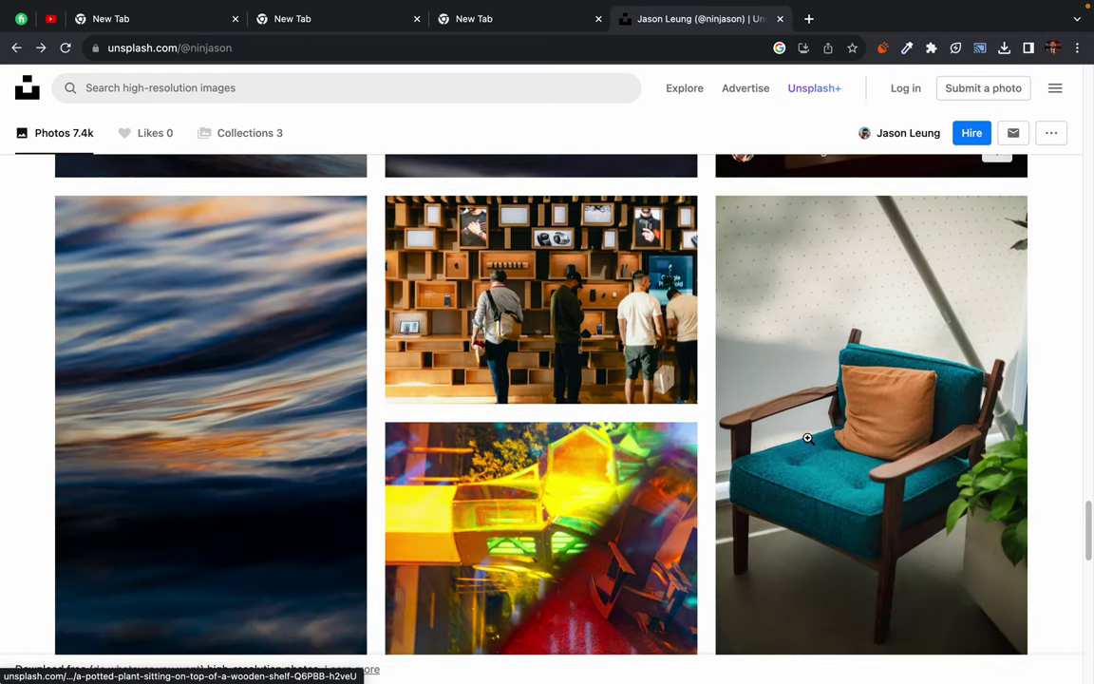
scroll(807, 437, "down", 1)
scroll(808, 439, "down", 2)
scroll(808, 438, "down", 2)
scroll(809, 440, "down", 3)
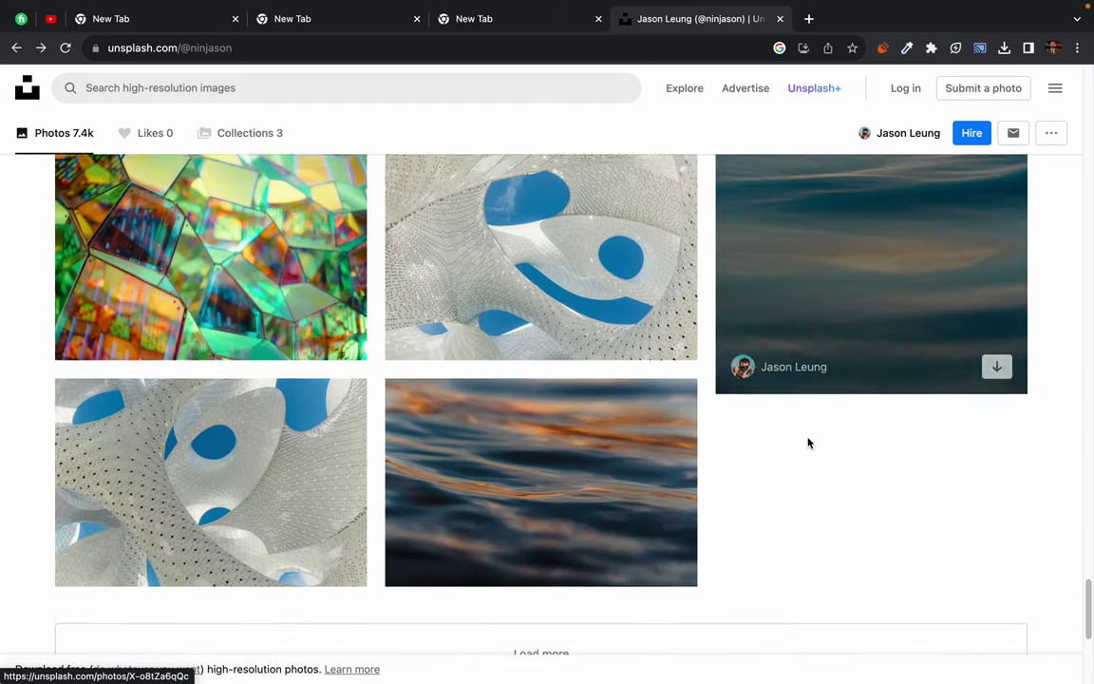
scroll(808, 441, "down", 1)
scroll(808, 441, "down", 1)
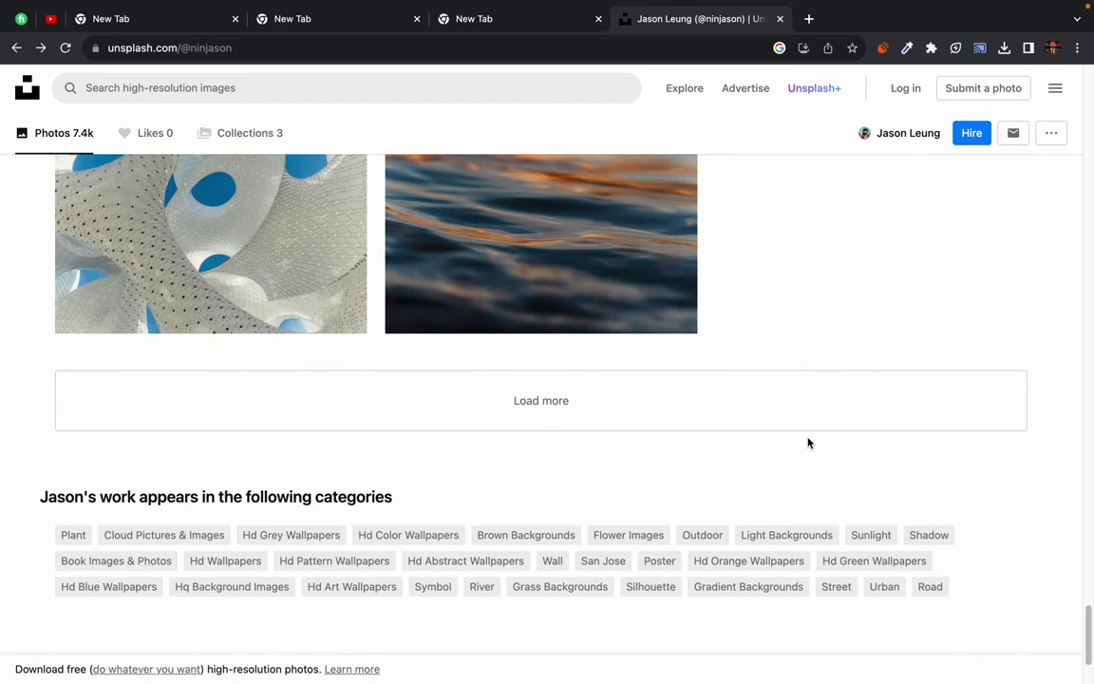
left_click(557, 397)
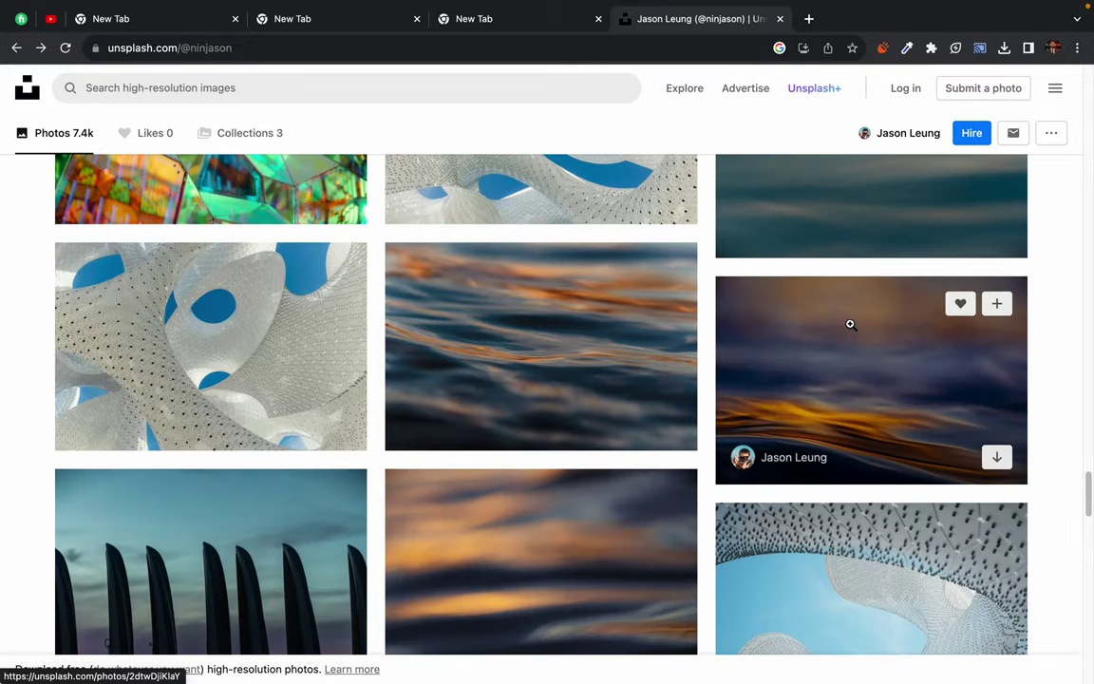
Step: Find the large koi fish photo, open and zoom into it, then close it
scroll(851, 325, "down", 4)
scroll(850, 325, "down", 5)
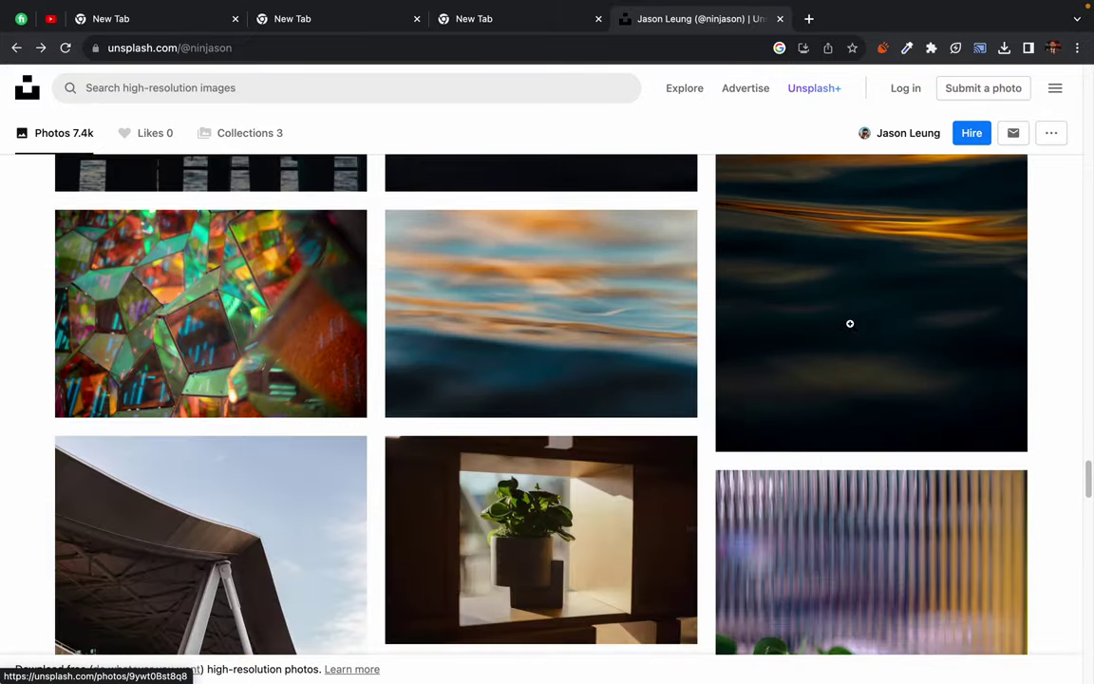
scroll(851, 325, "down", 5)
scroll(850, 323, "down", 1)
scroll(850, 323, "down", 5)
scroll(849, 324, "down", 5)
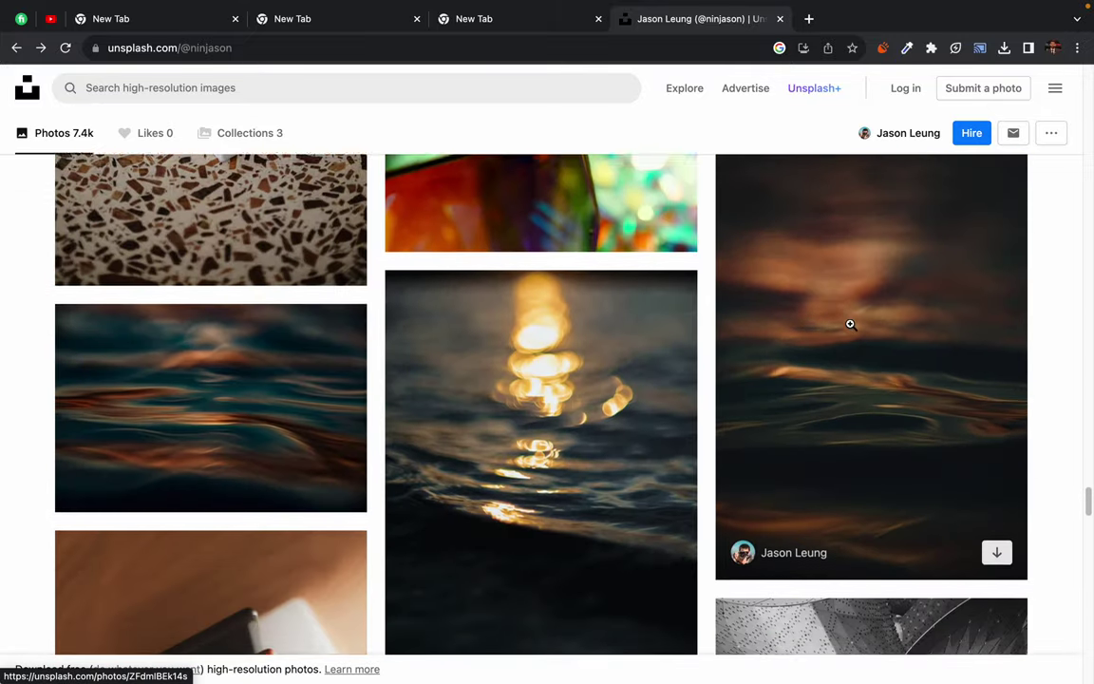
scroll(850, 324, "down", 5)
scroll(850, 324, "down", 5)
scroll(851, 324, "down", 5)
scroll(850, 324, "down", 5)
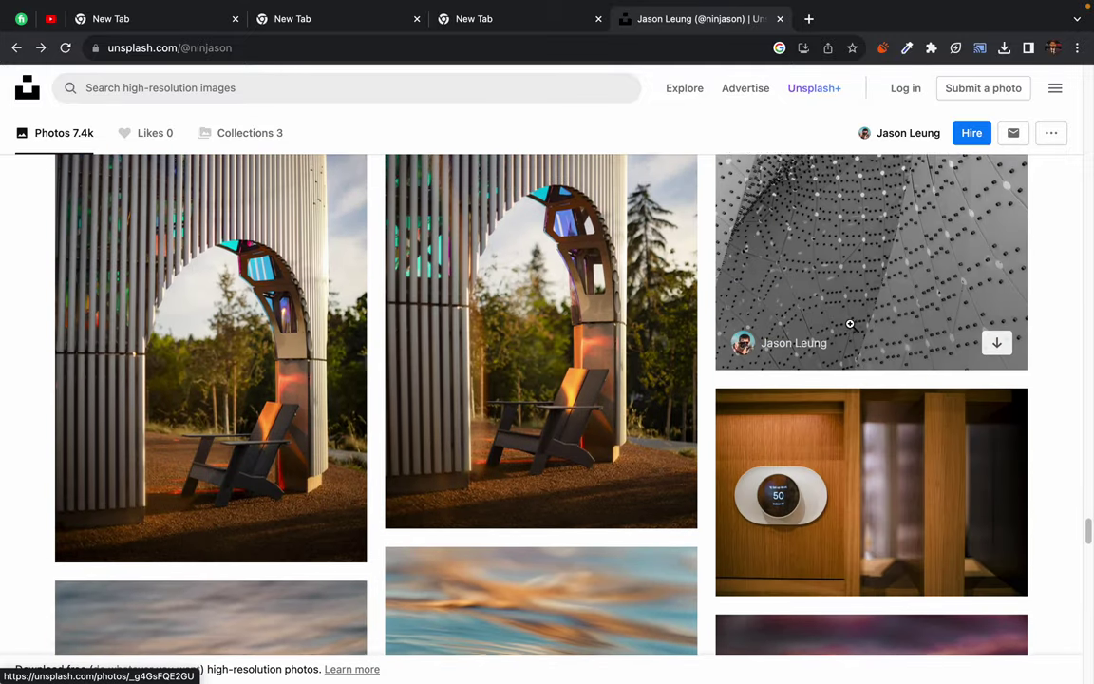
scroll(850, 323, "down", 5)
scroll(850, 323, "down", 5)
scroll(849, 324, "down", 3)
scroll(850, 324, "down", 5)
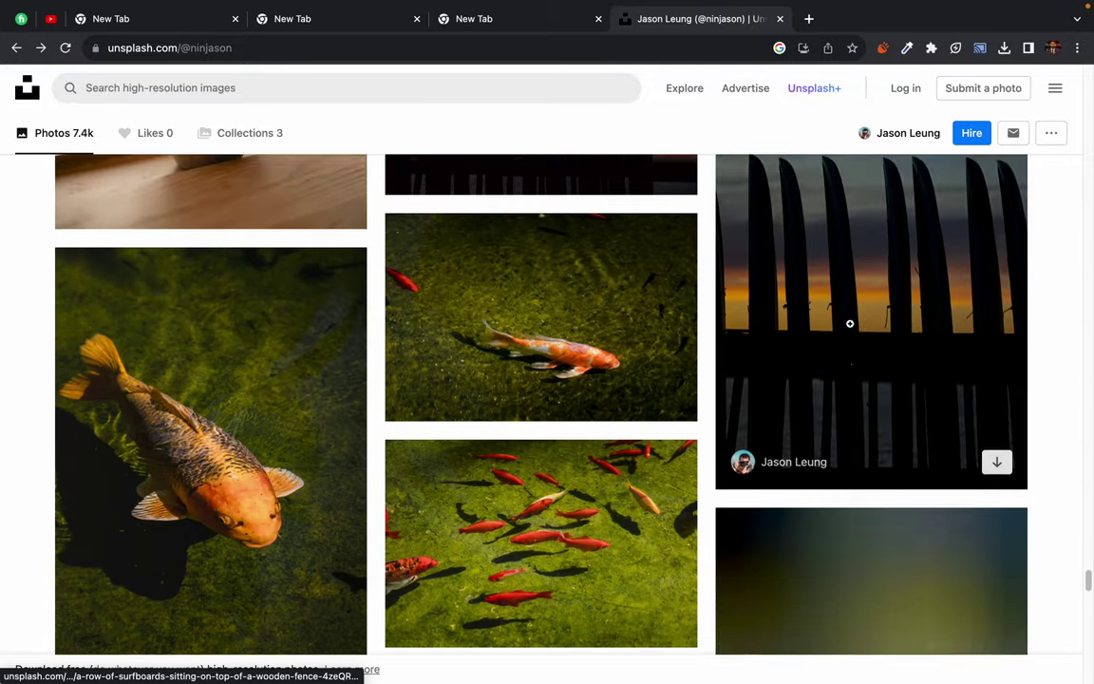
scroll(850, 320, "down", 1)
left_click(141, 371)
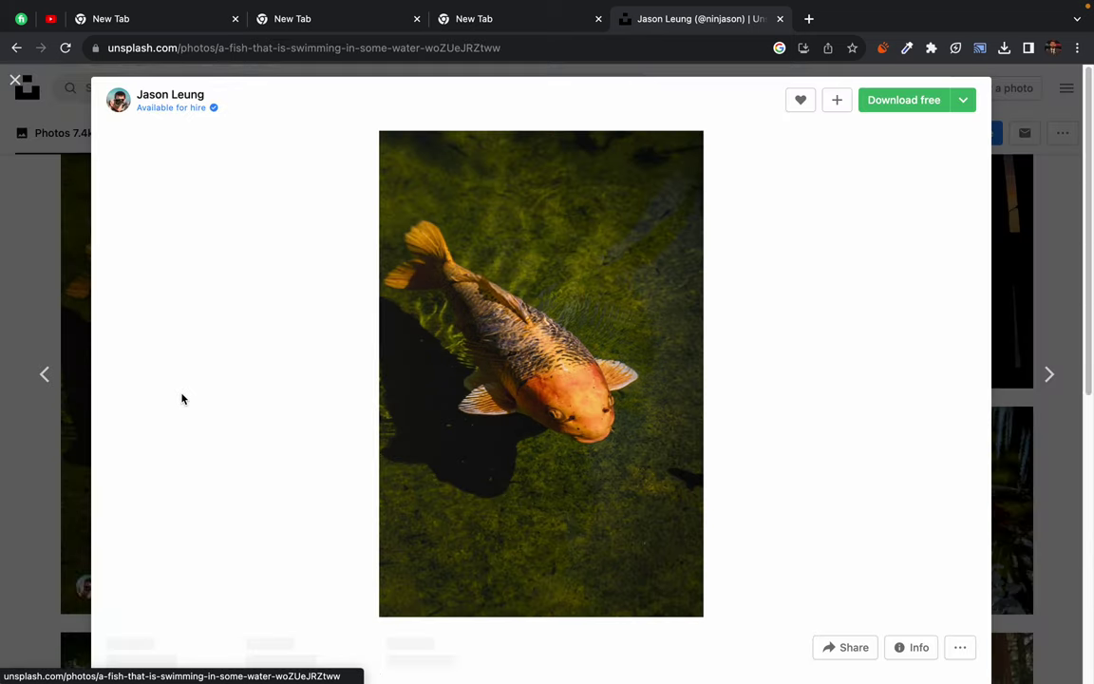
left_click(509, 418)
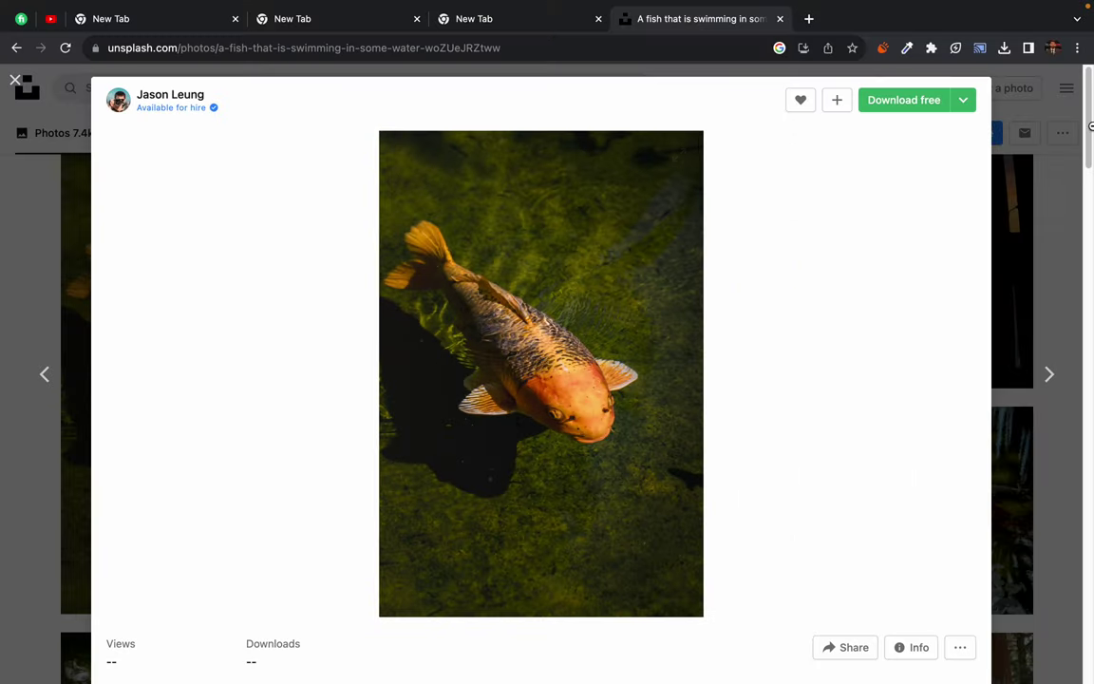
left_click(1054, 161)
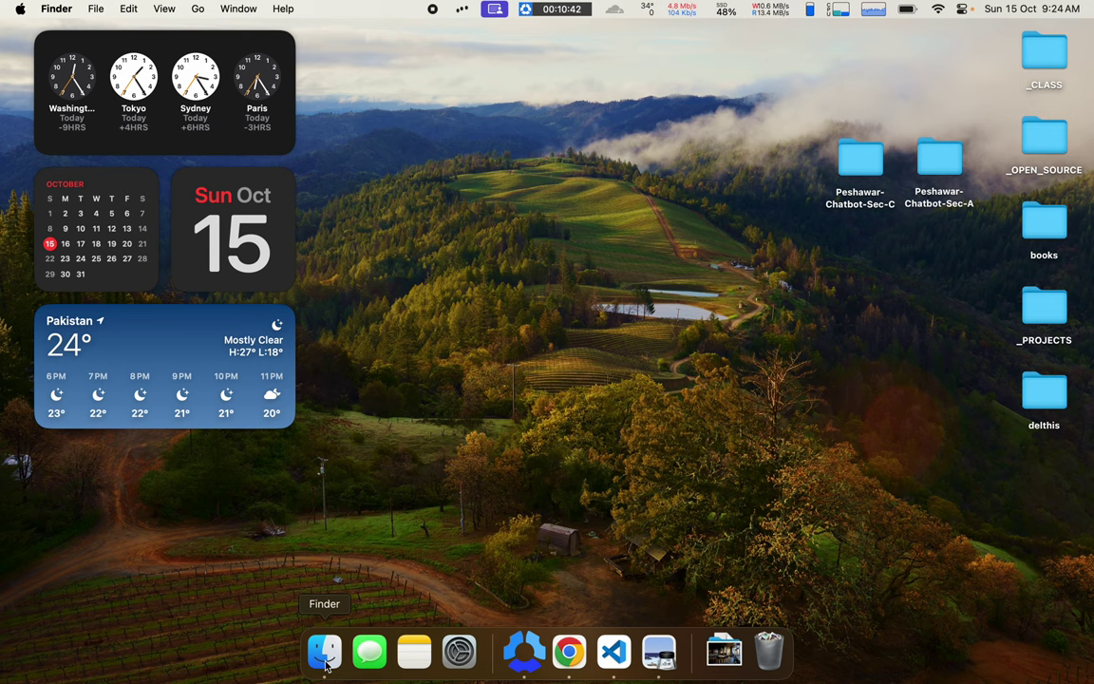
Step: Select the downloaded Unsplash jpg in Finder's Downloads folder to show its preview details
left_click(325, 656)
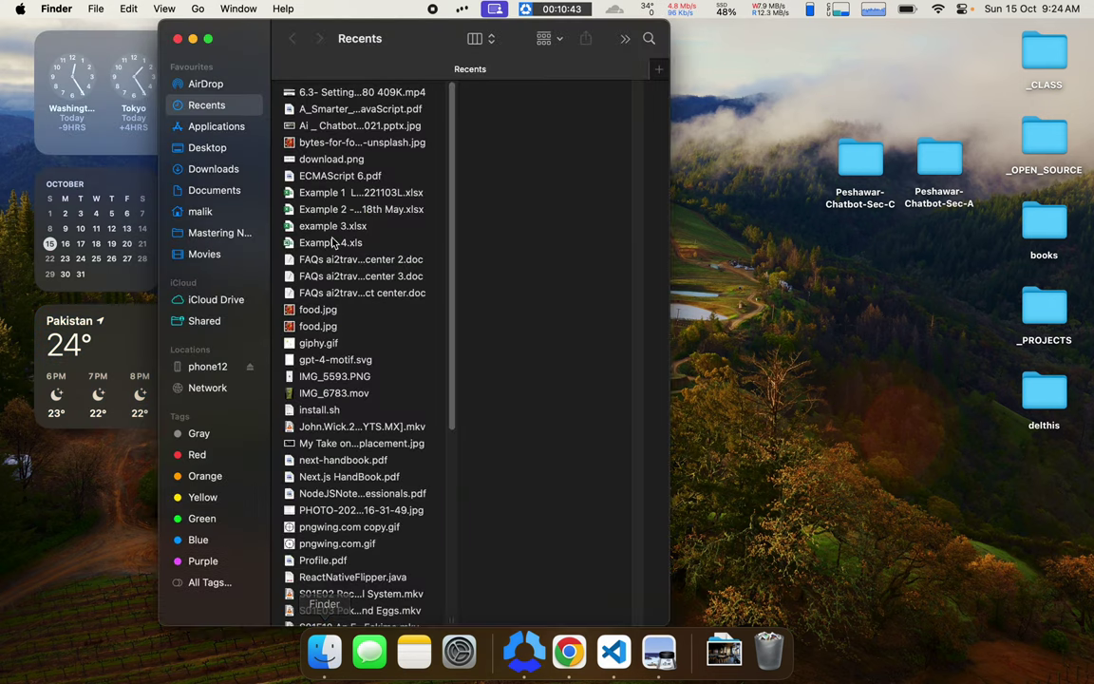
left_click(213, 171)
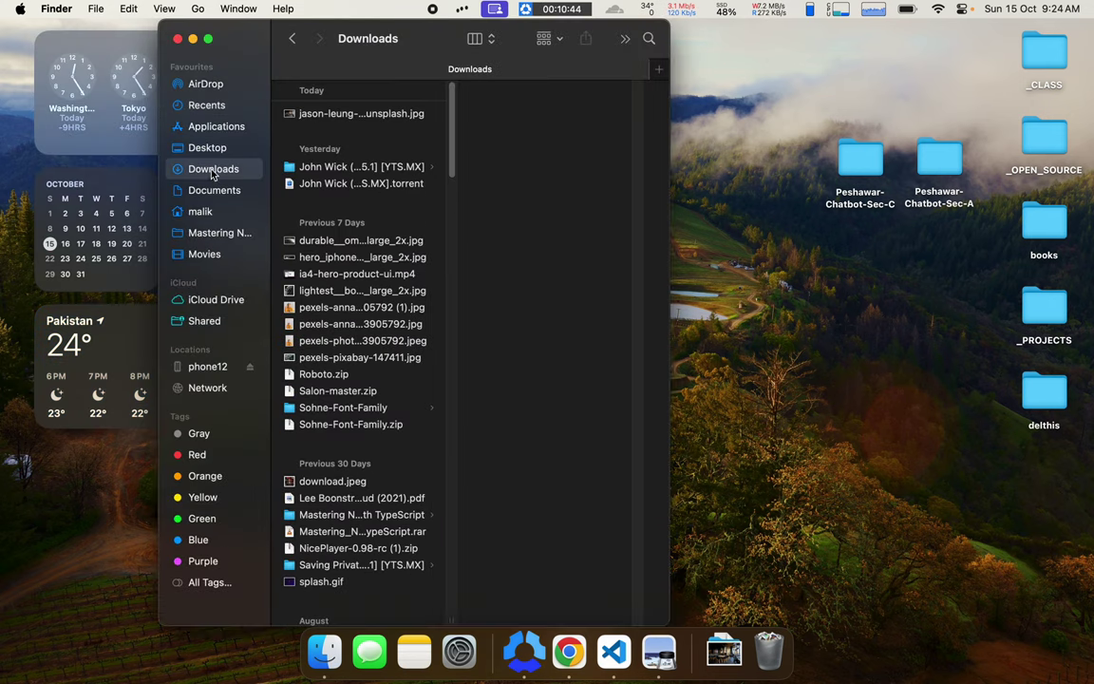
left_click(329, 115)
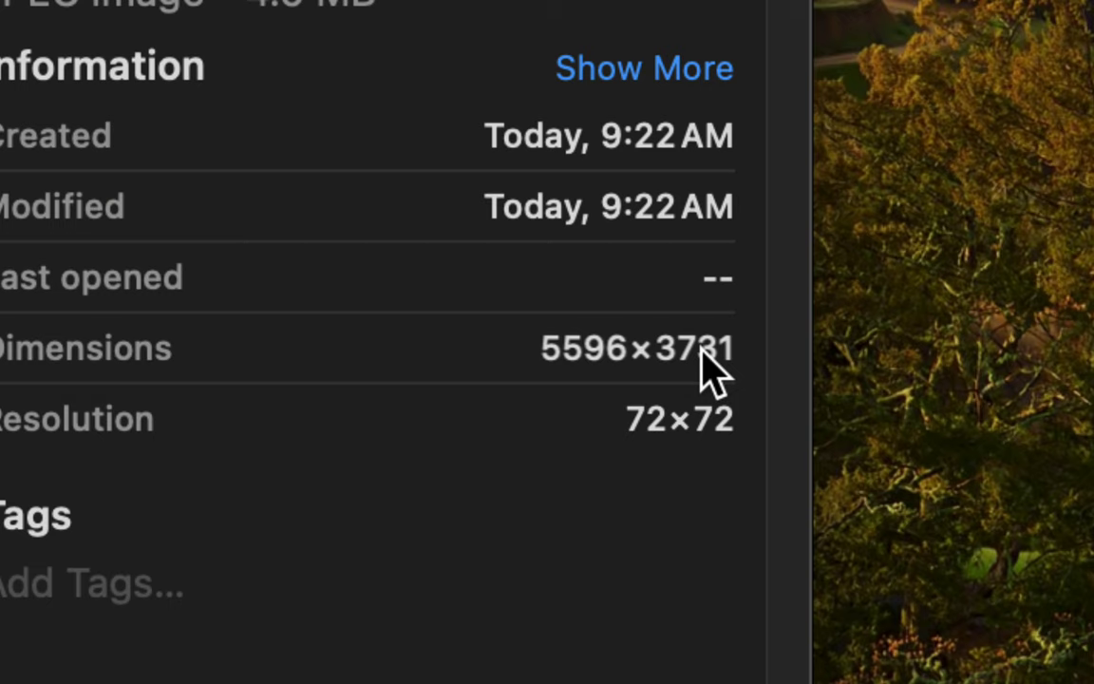
Step: Check the photo's dimensions, 5596×3731, and its 4.6 MB file size
double_click(578, 348)
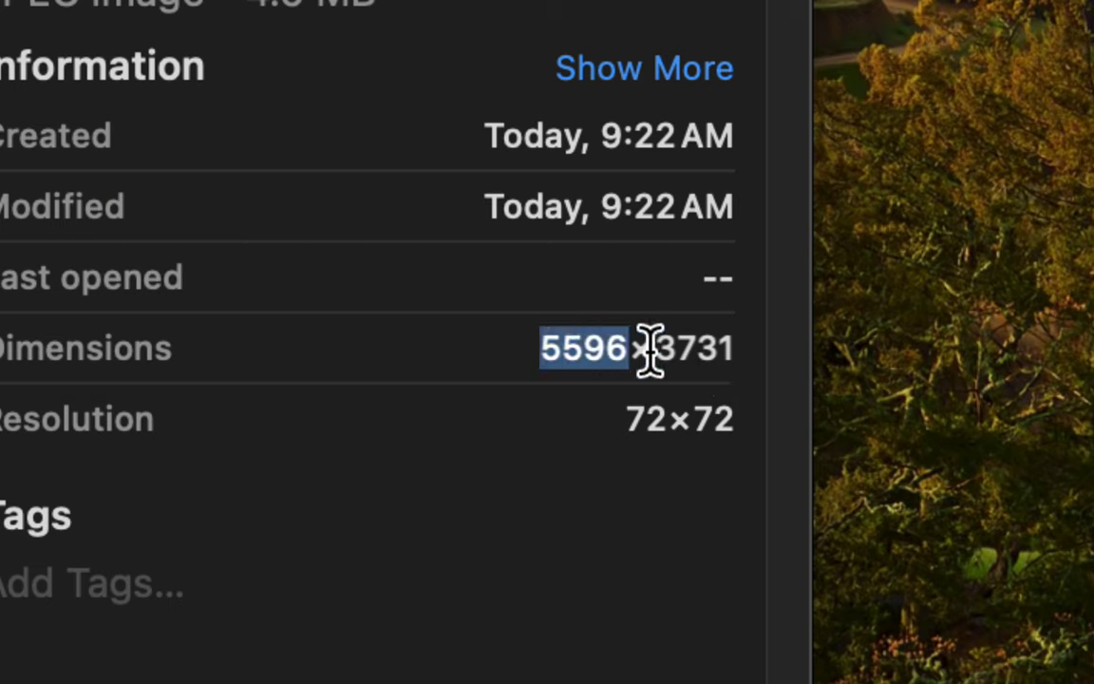
double_click(692, 349)
left_click(691, 349)
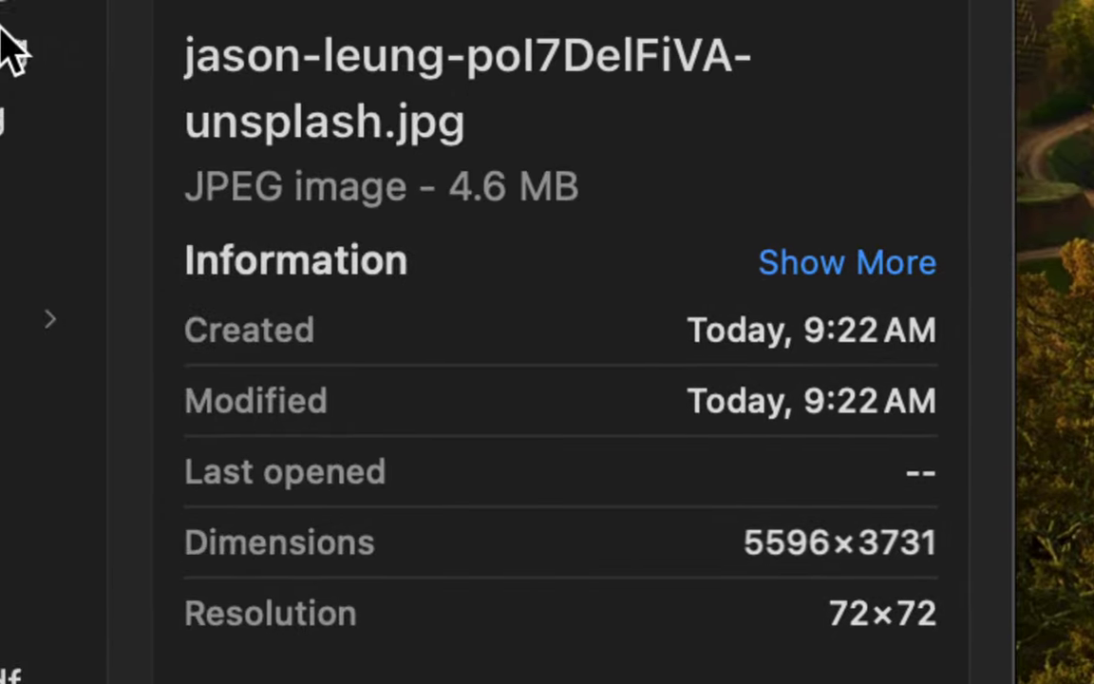
left_click_drag(600, 184, 755, 183)
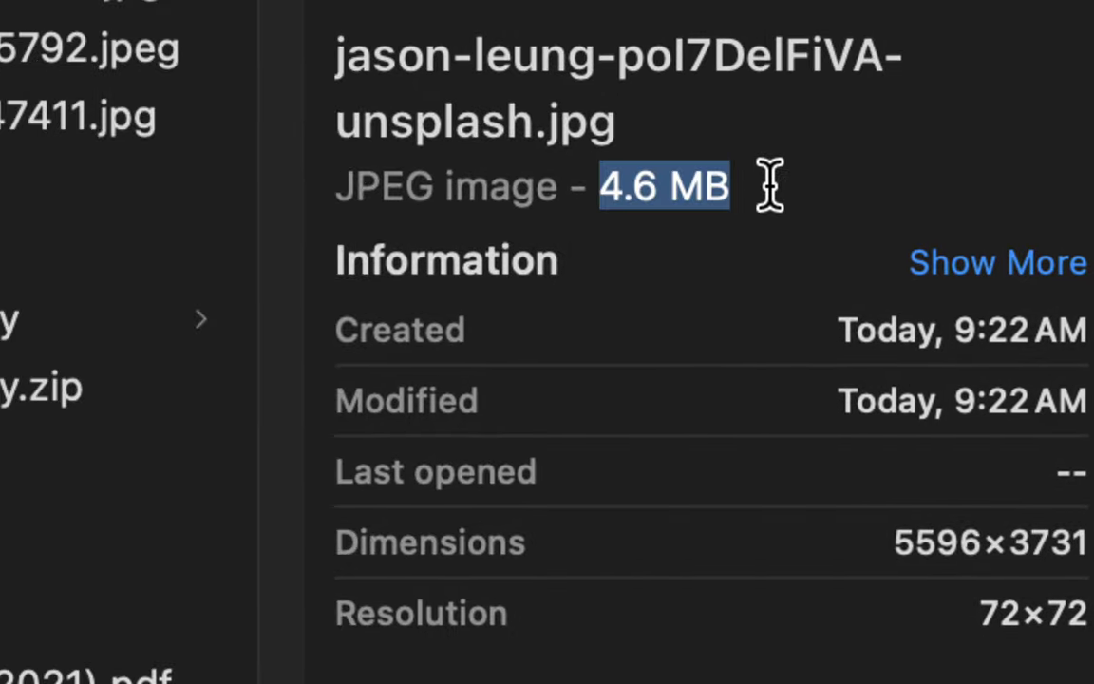
triple_click(712, 183)
left_click(713, 183)
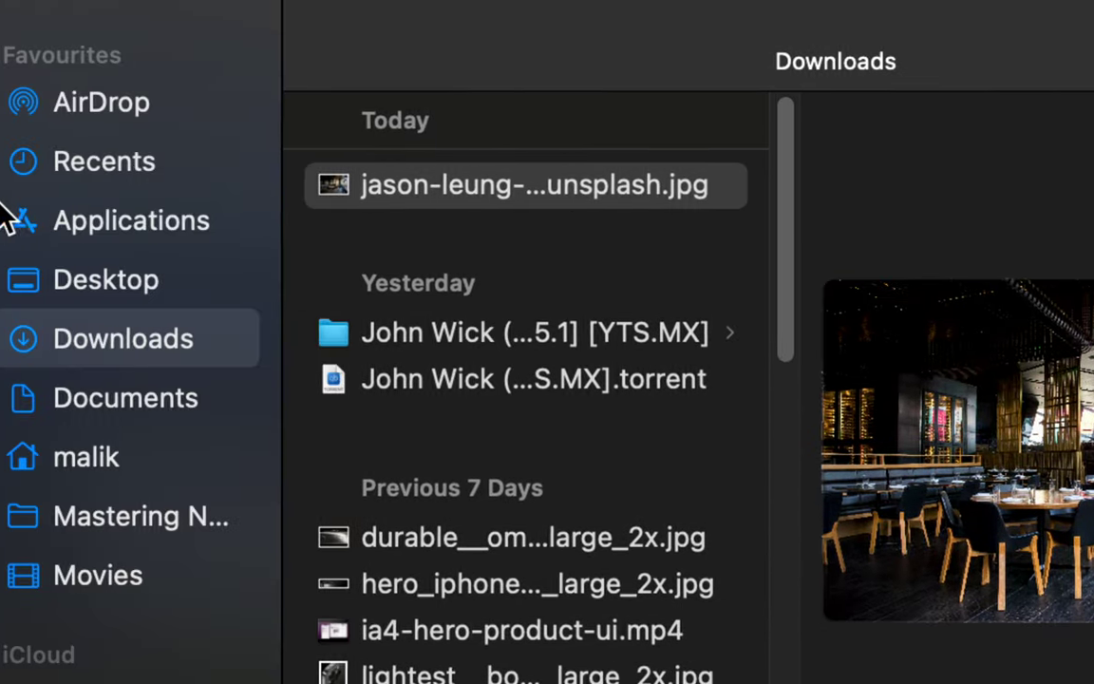
Step: Keep the photo's file name unchanged and drag the jpg out of Finder
left_click(471, 190)
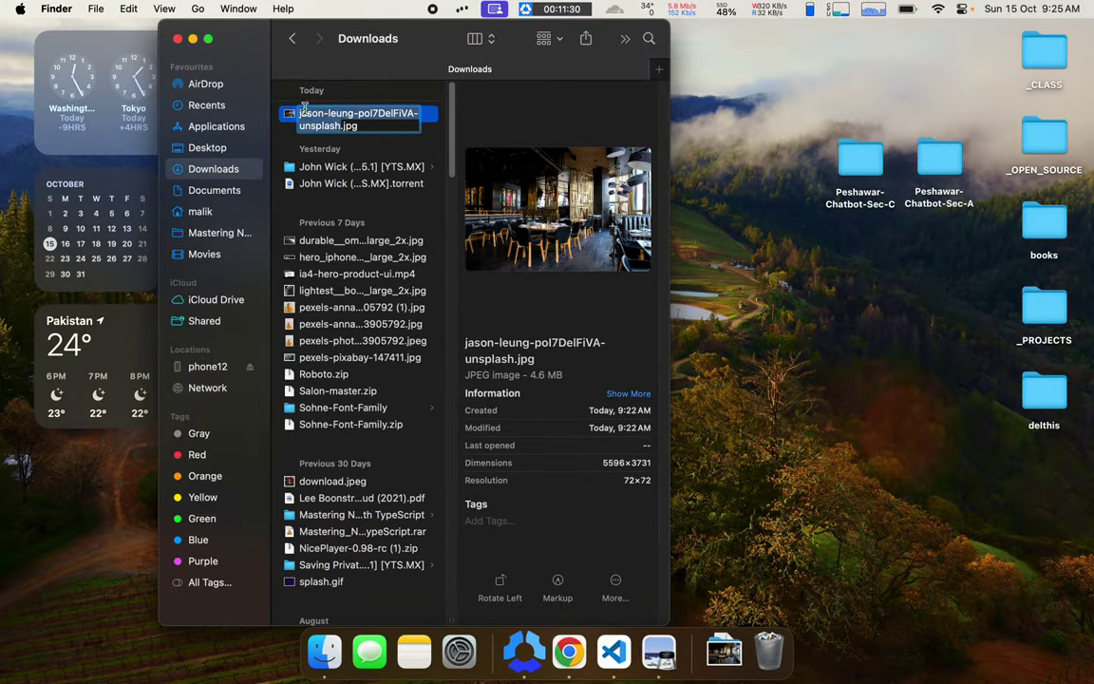
left_click(286, 115)
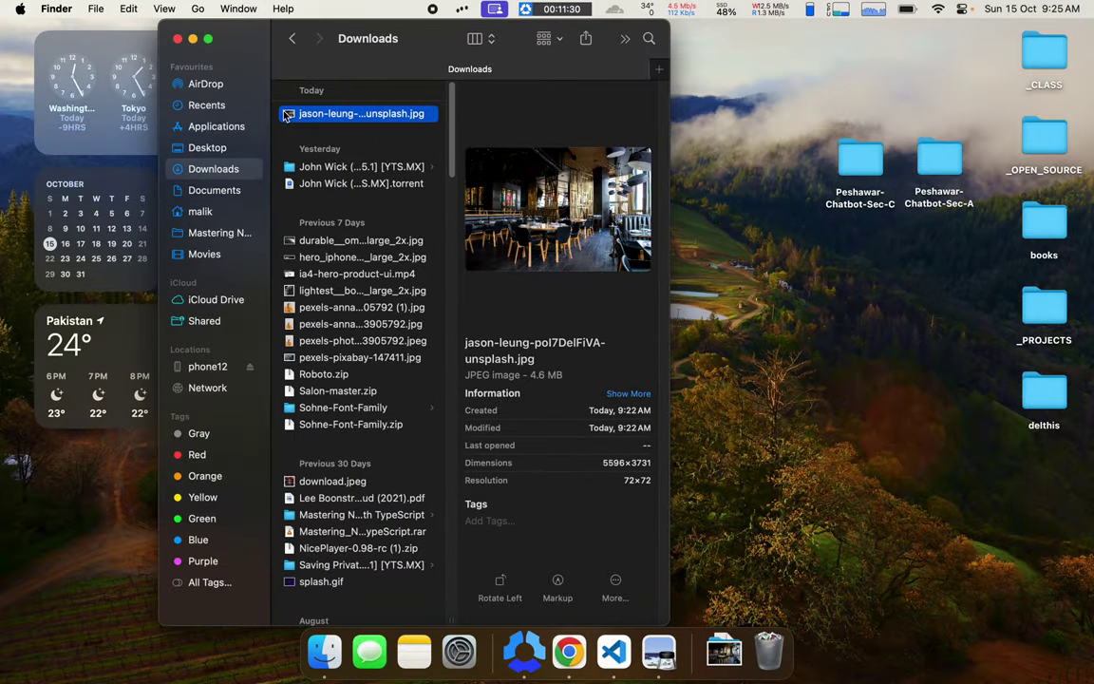
mouse_move(289, 117)
left_mouse_down()
mouse_move(499, 262)
mouse_move(15, 101)
left_mouse_up()
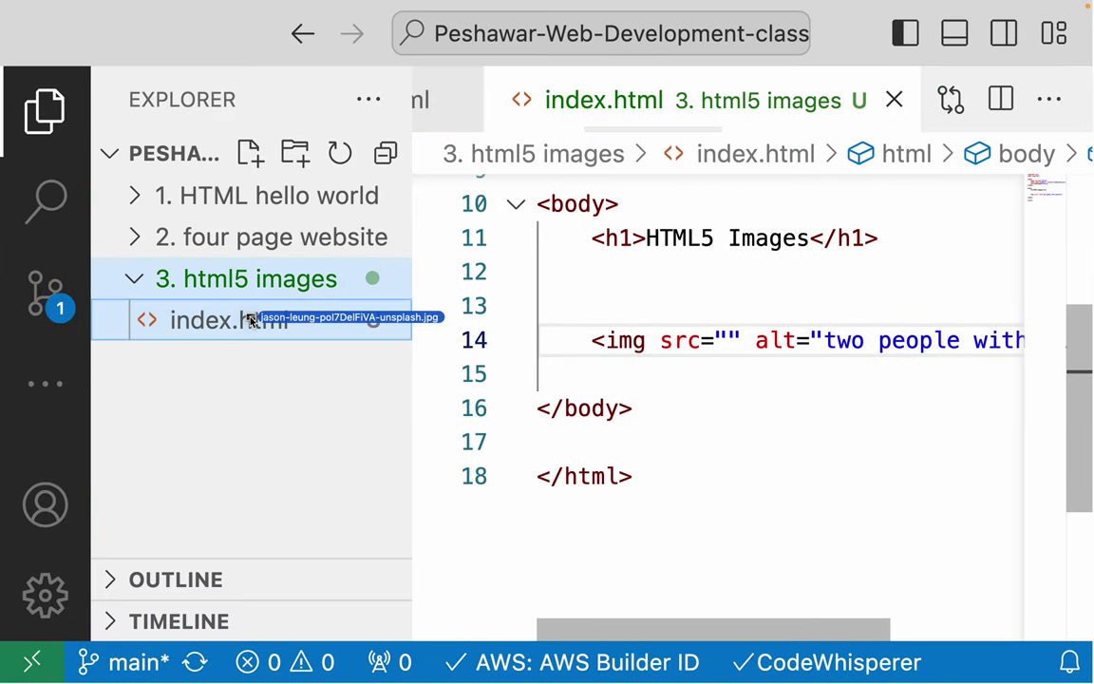
Step: Drop the photo into 3. html5 images and create an img folder there
left_click_drag(16, 100, 254, 321)
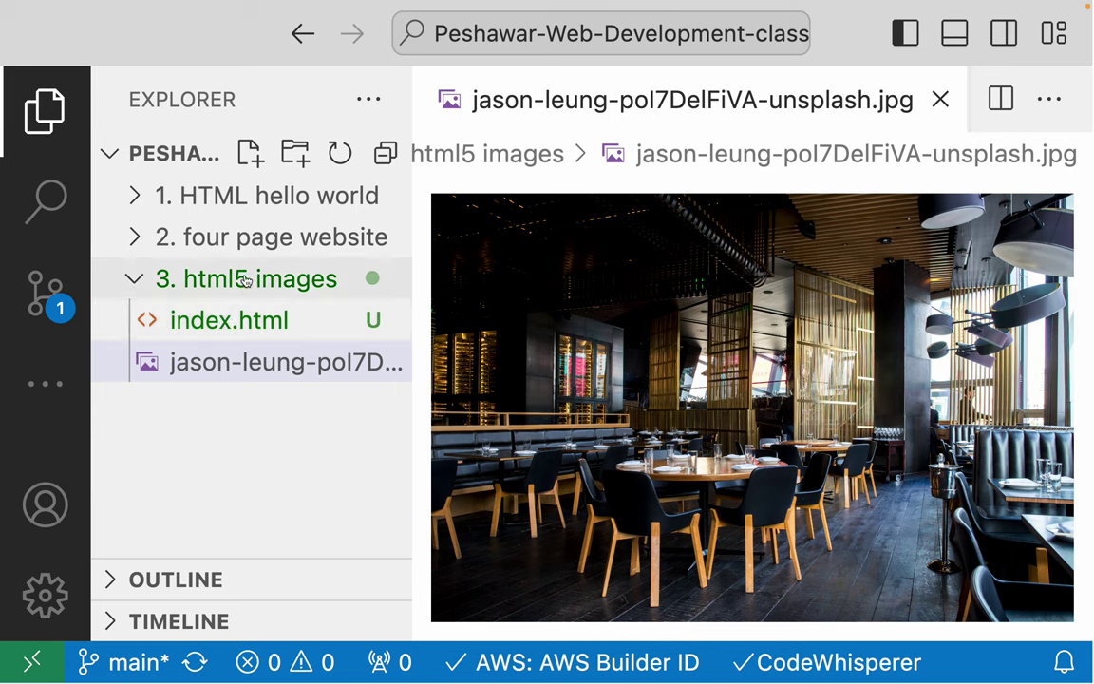
left_click(245, 281)
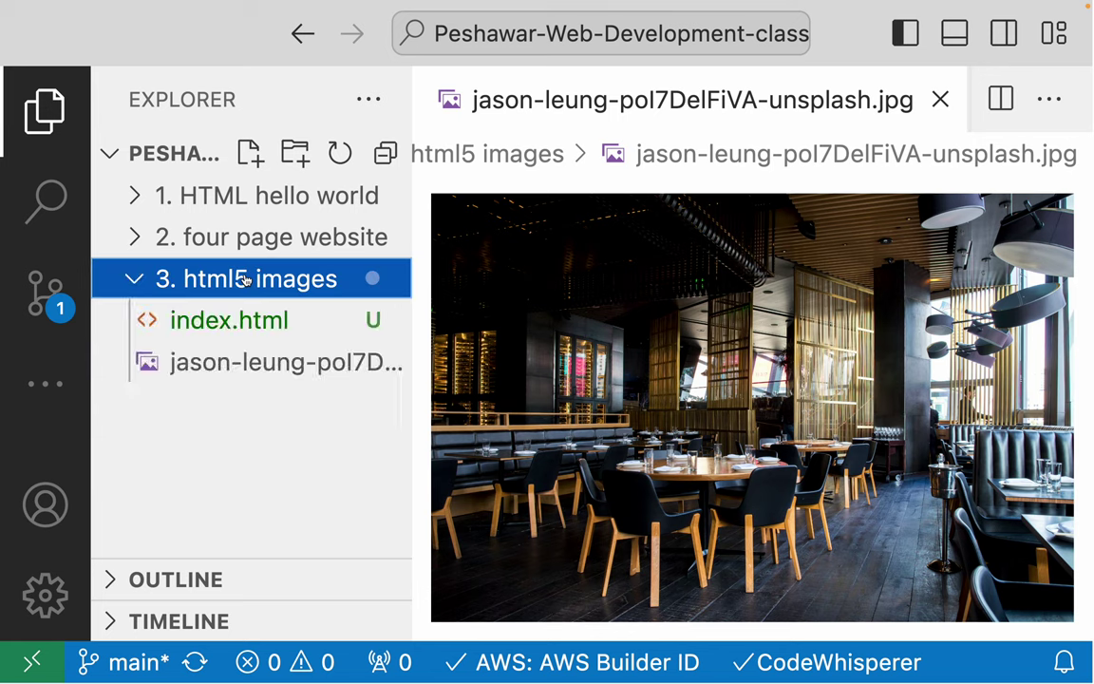
left_click(295, 151)
type("img")
key("Return")
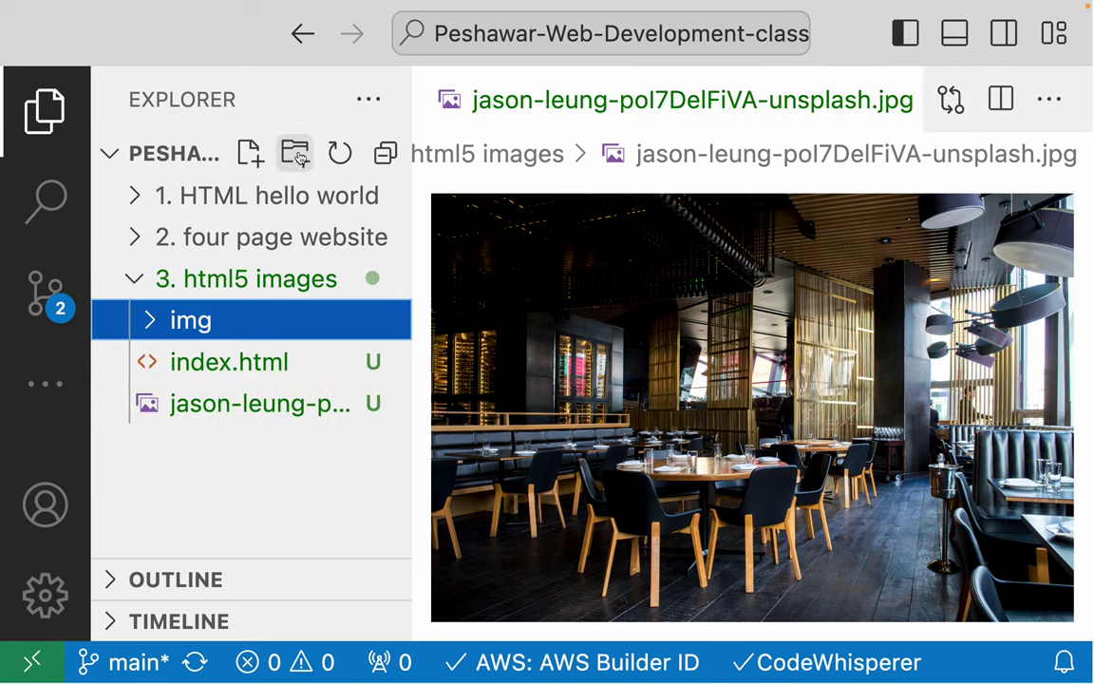
Step: Move the restaurant photo into the img folder and rename it banner.jpg
left_click_drag(228, 414, 214, 327)
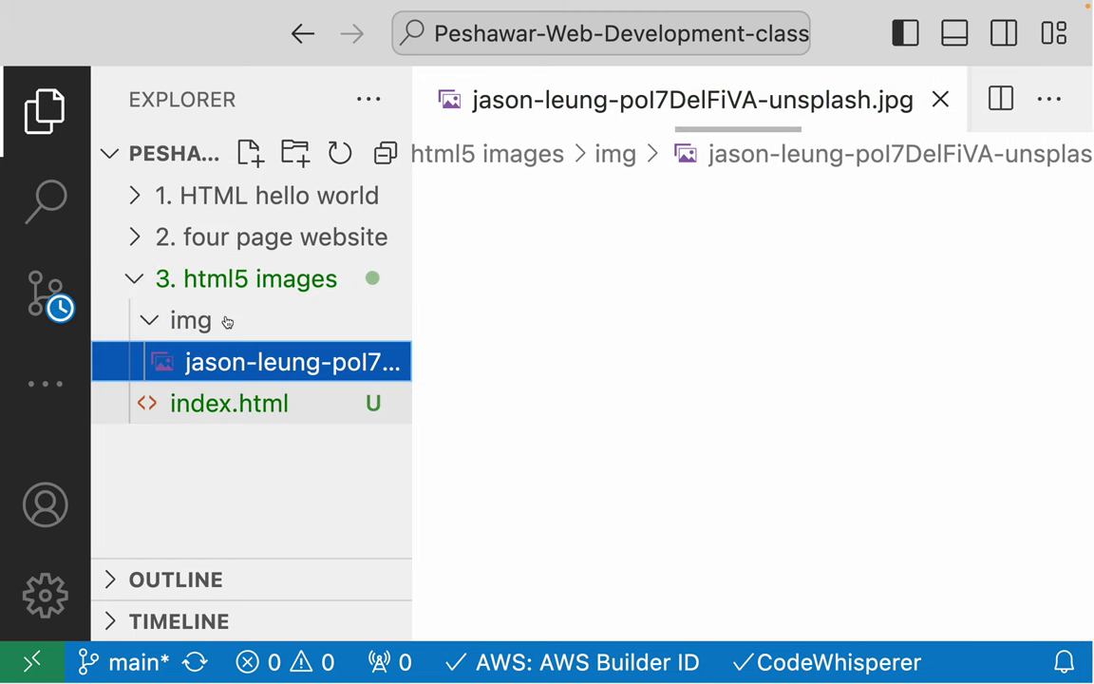
key("Return")
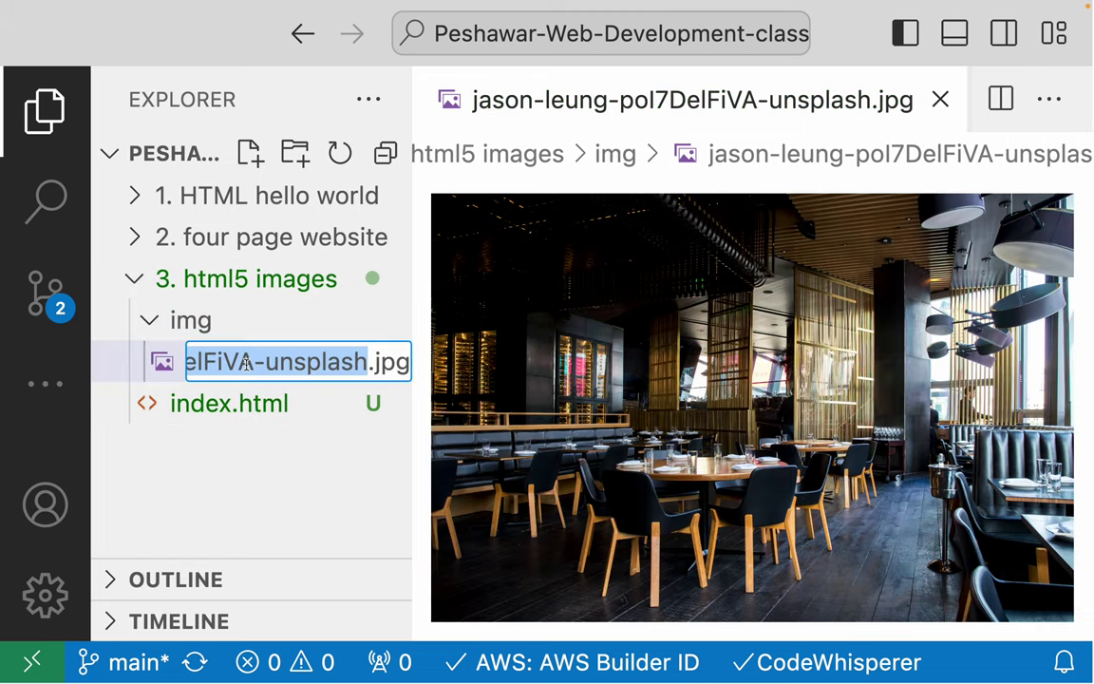
type("banner")
key("Return")
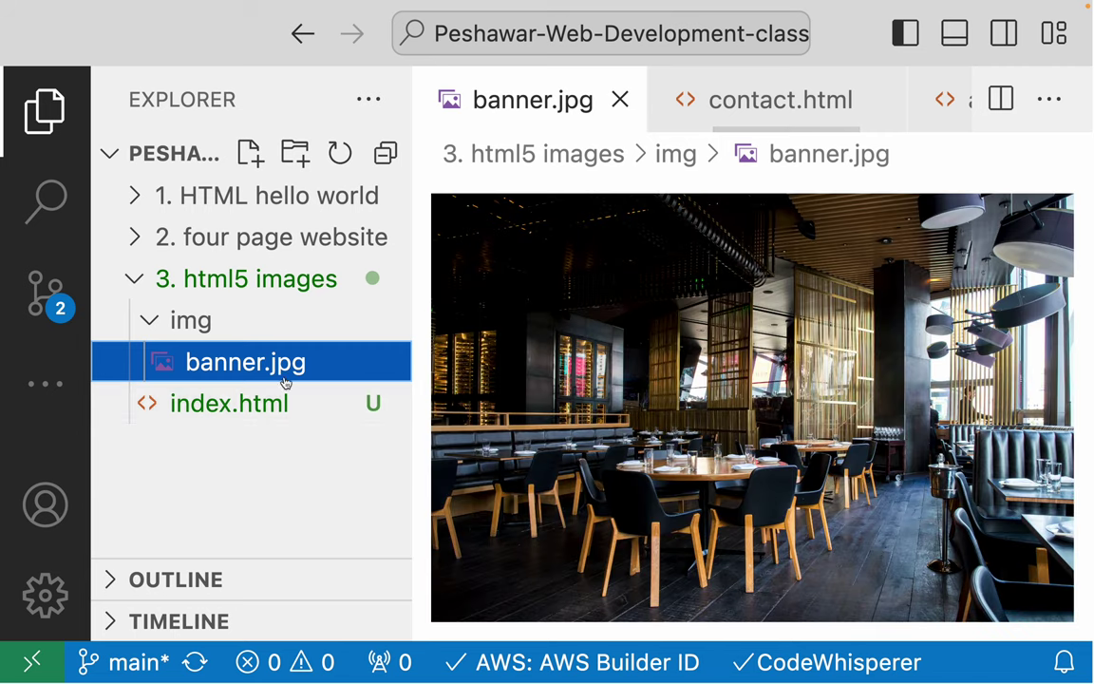
Step: Close the banner.jpg image tab, returning to index.html
left_click(535, 101)
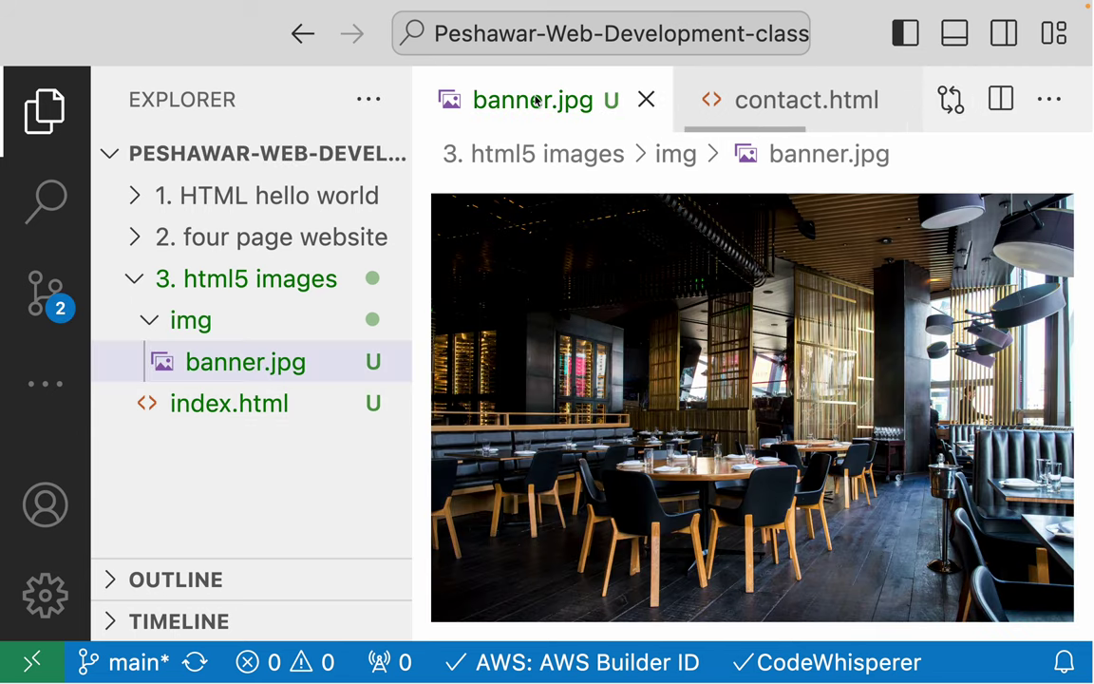
key("ctrl+w")
left_click_drag(591, 237, 666, 397)
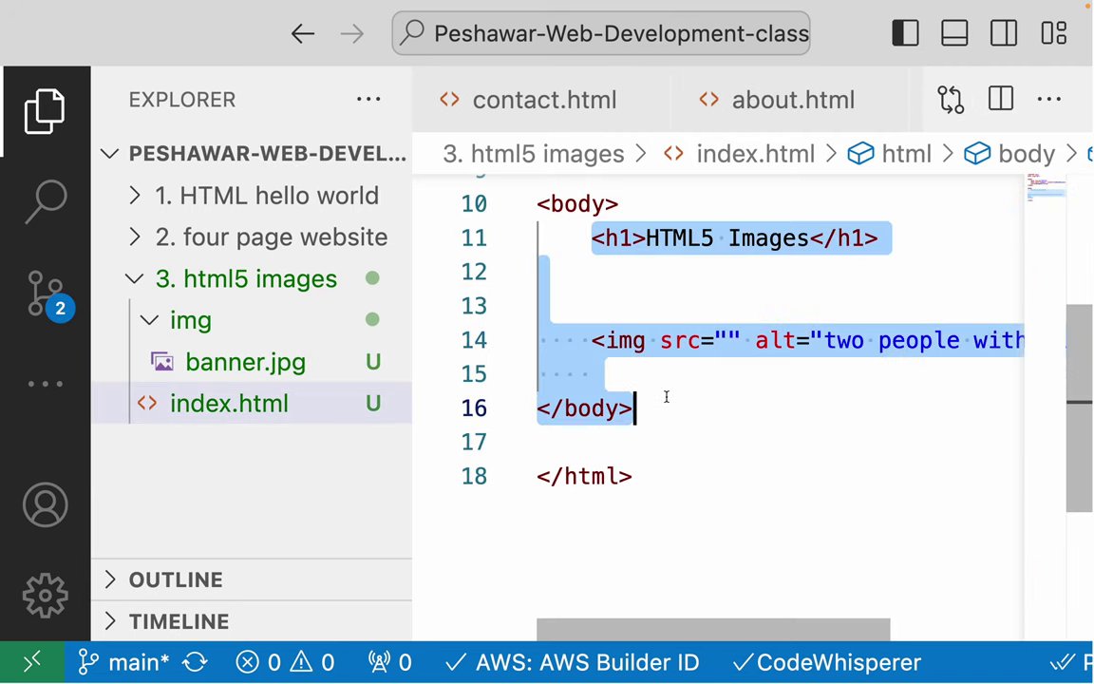
left_click(667, 304)
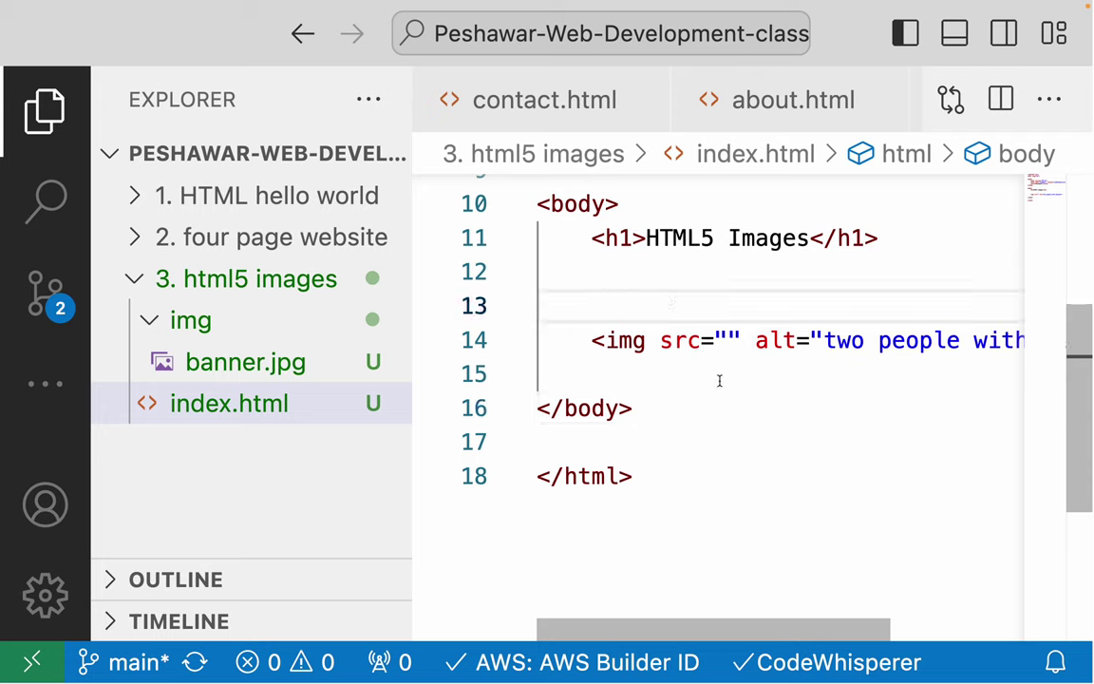
Step: Set the img src to ./img/banner.jpg using path autocomplete and save index.html
left_click(728, 338)
type(".")
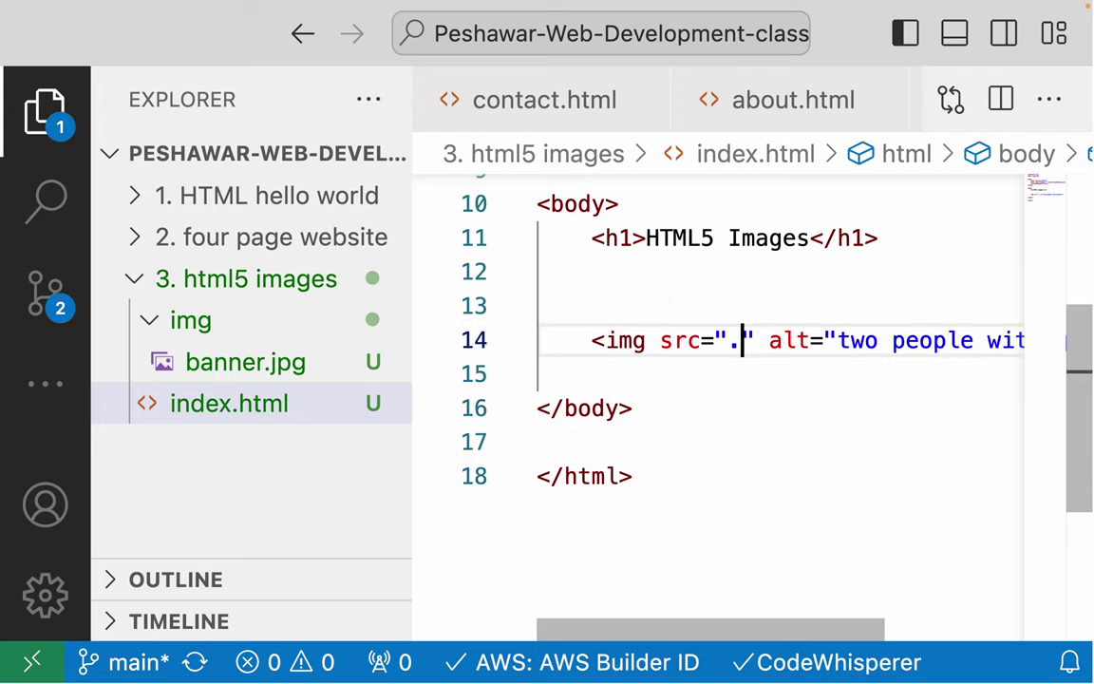
type("/")
key("Down")
key("Up")
key("Return")
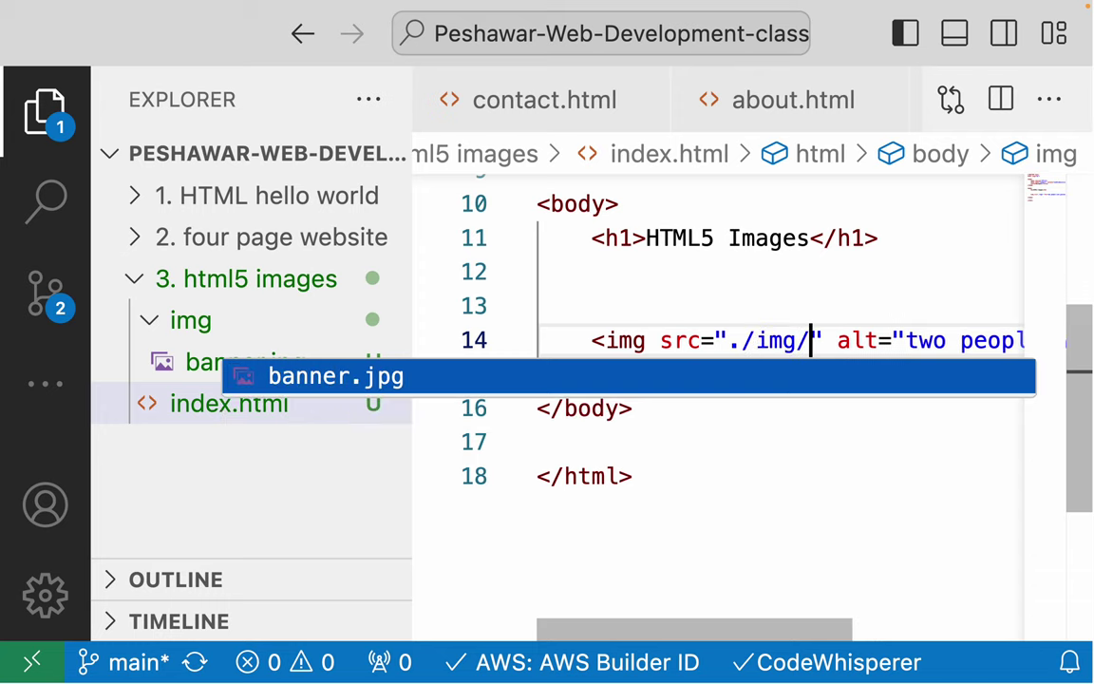
key("Return")
key("ctrl+s")
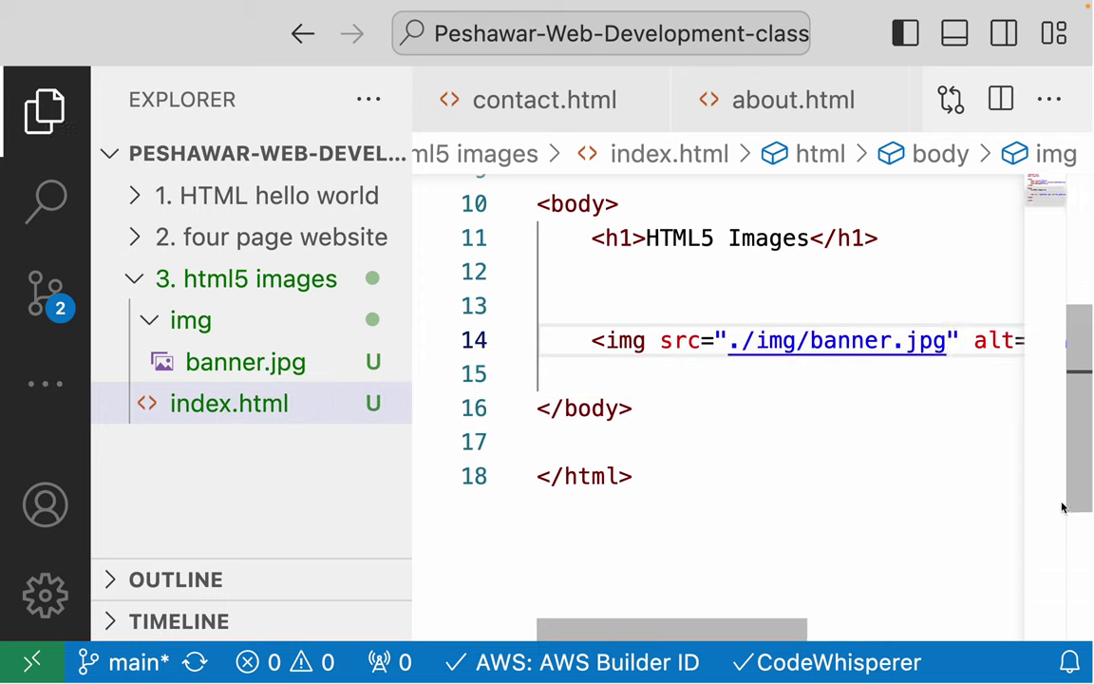
Step: Close the extra editor tabs so only index.html remains open
key("ctrl+b")
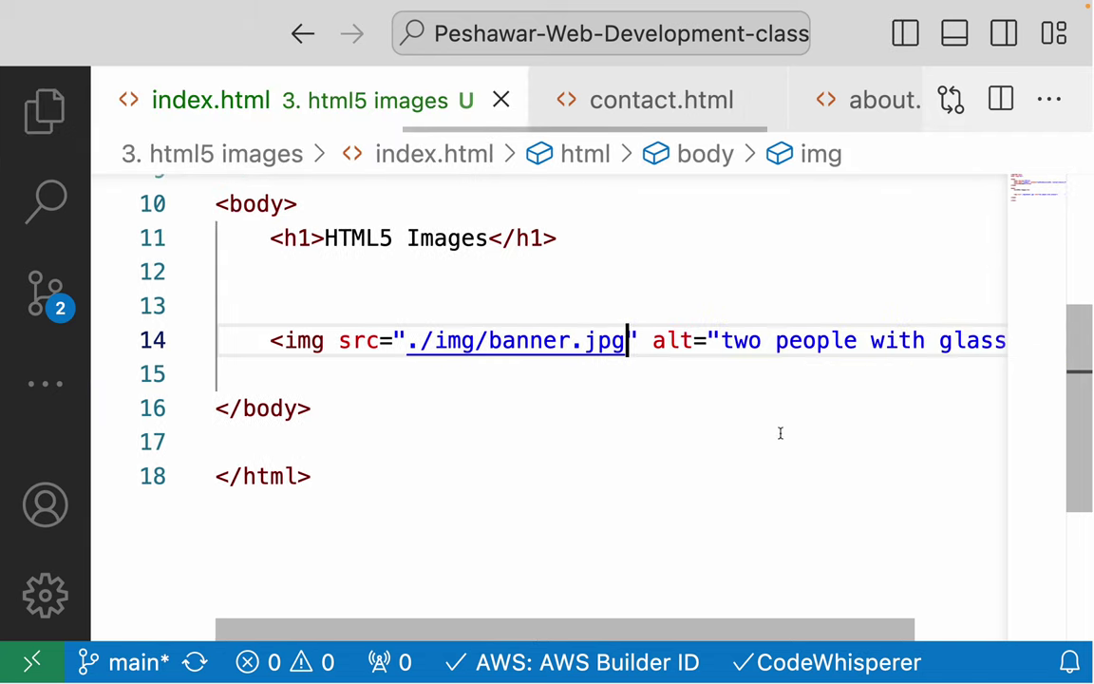
left_click(564, 470)
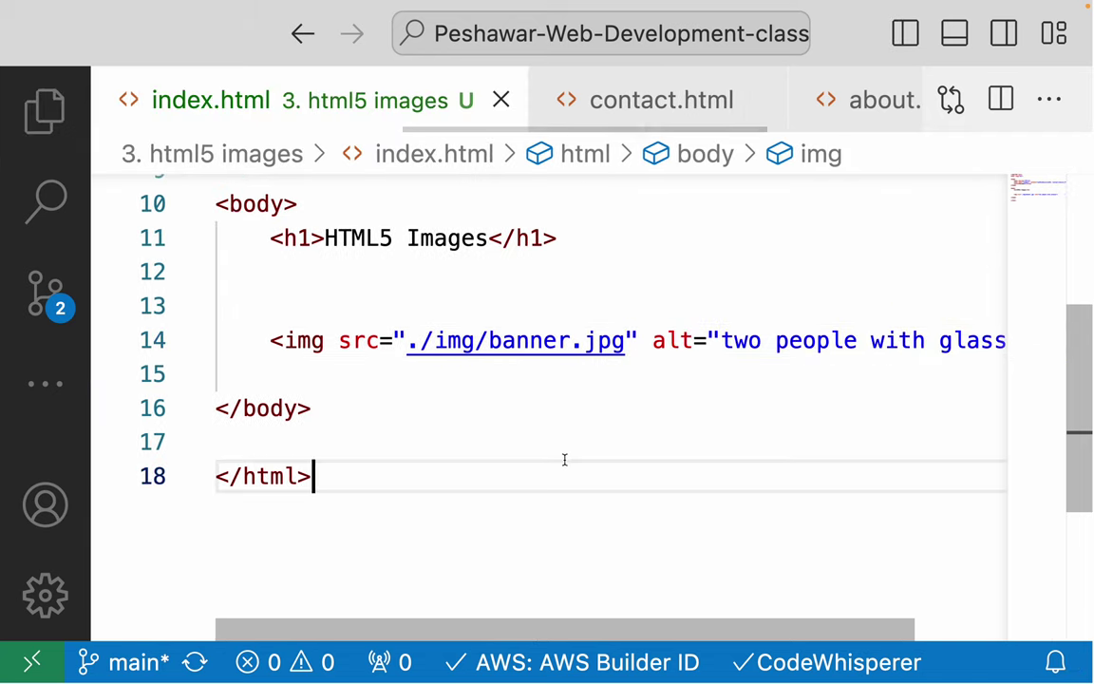
middle_click(601, 106)
middle_click(601, 107)
middle_click(601, 104)
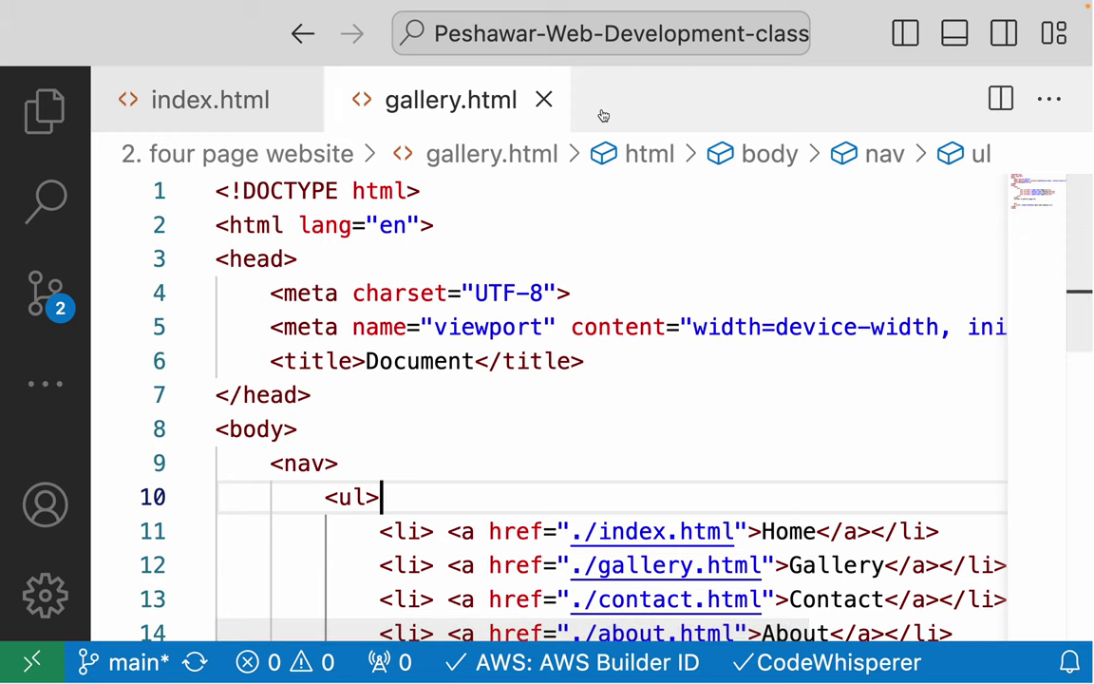
middle_click(199, 99)
left_click(46, 112)
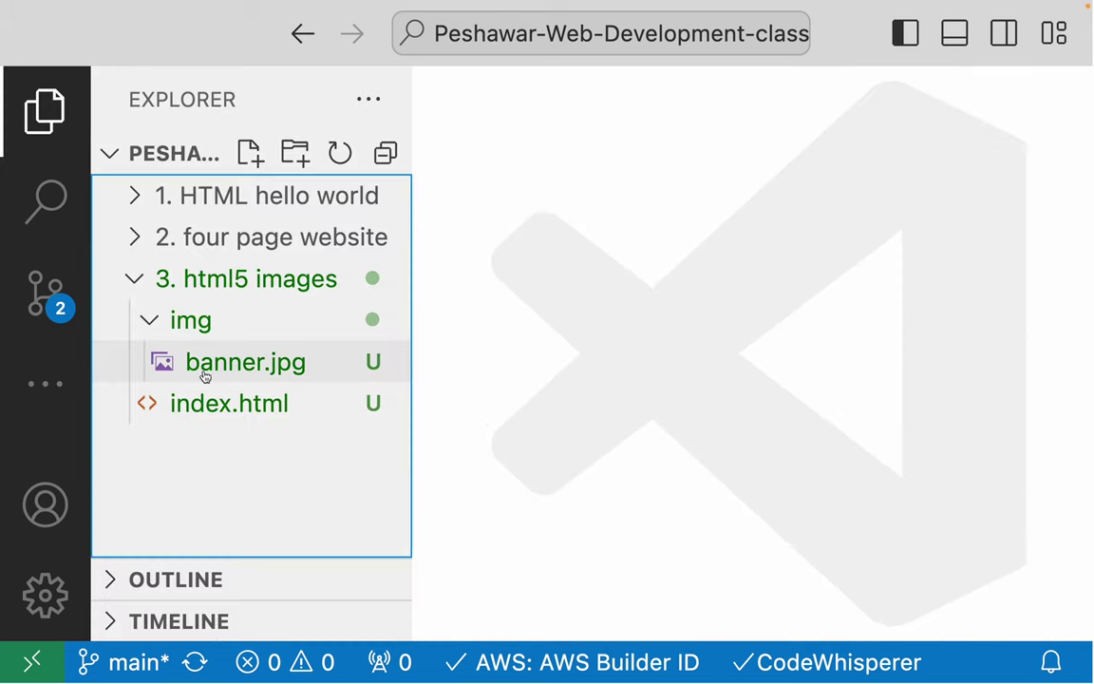
left_click(189, 401)
key("super+b")
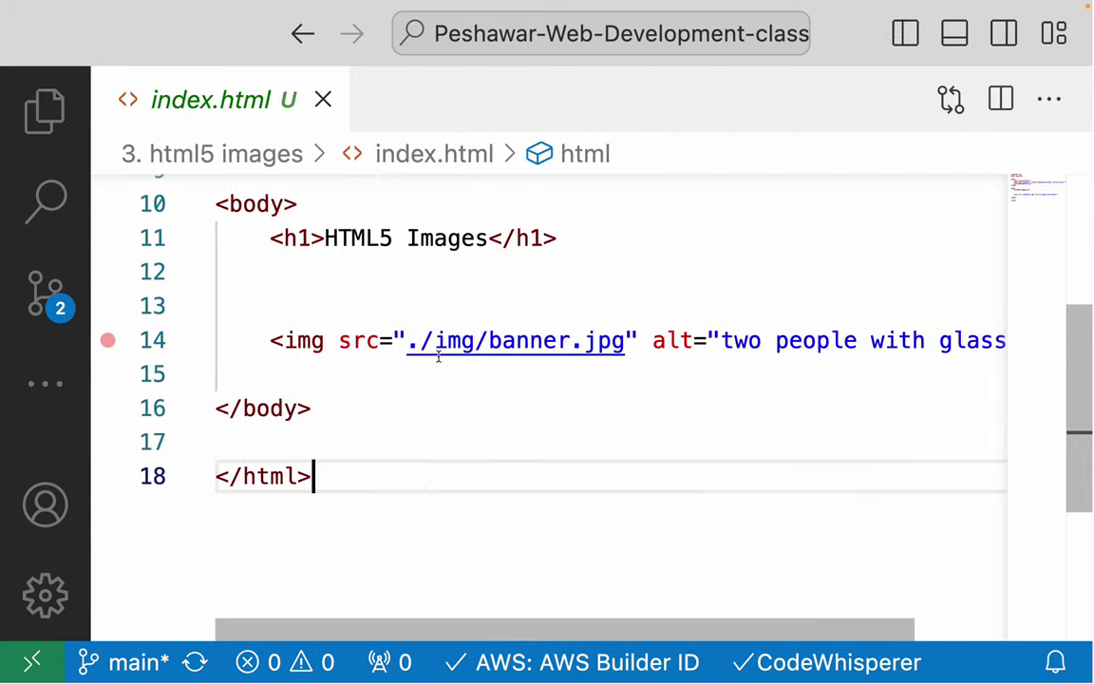
Step: Copy the full path of index.html from its tab menu and switch to the browser
right_click(230, 95)
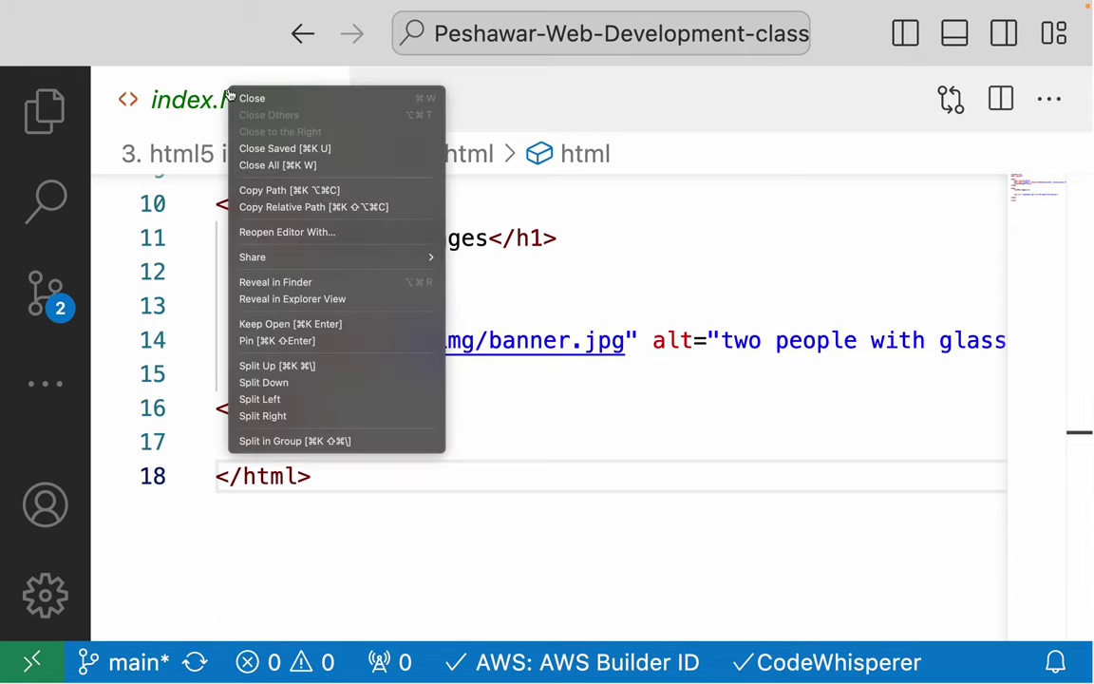
left_click(275, 191)
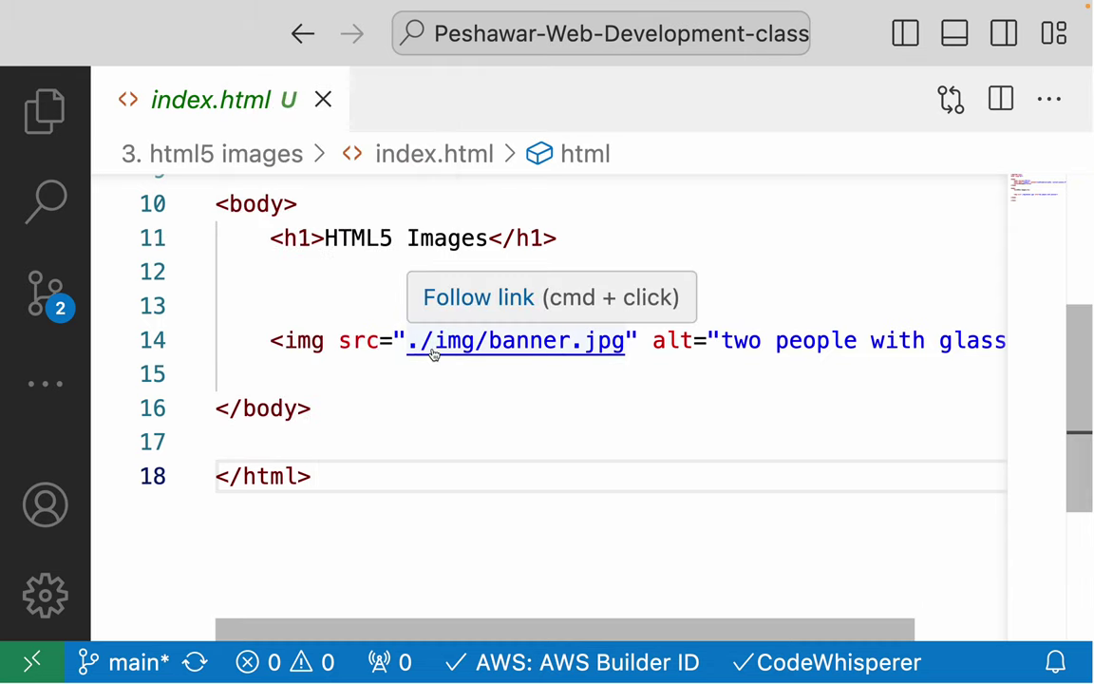
key("ctrl+Left")
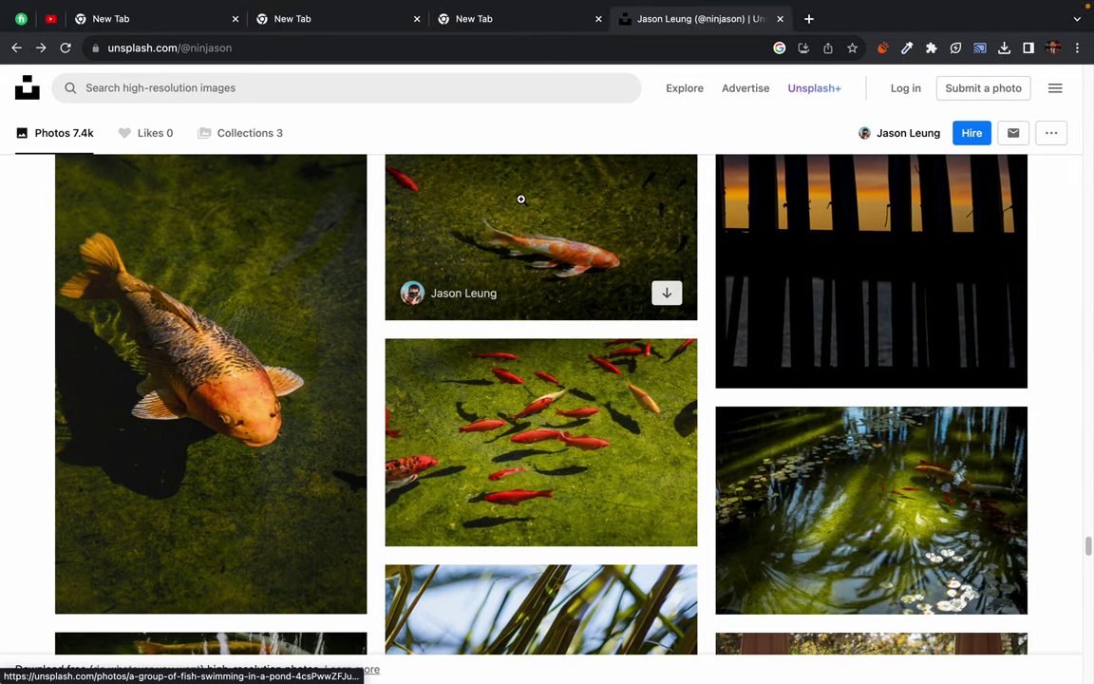
Step: Load the copied index.html path in a new Chrome tab
left_click(808, 19)
type("/Users/malik/Desktop/_CLASS/Peshawar-Web-Development-class/3. html5 images/index.html")
key("Return")
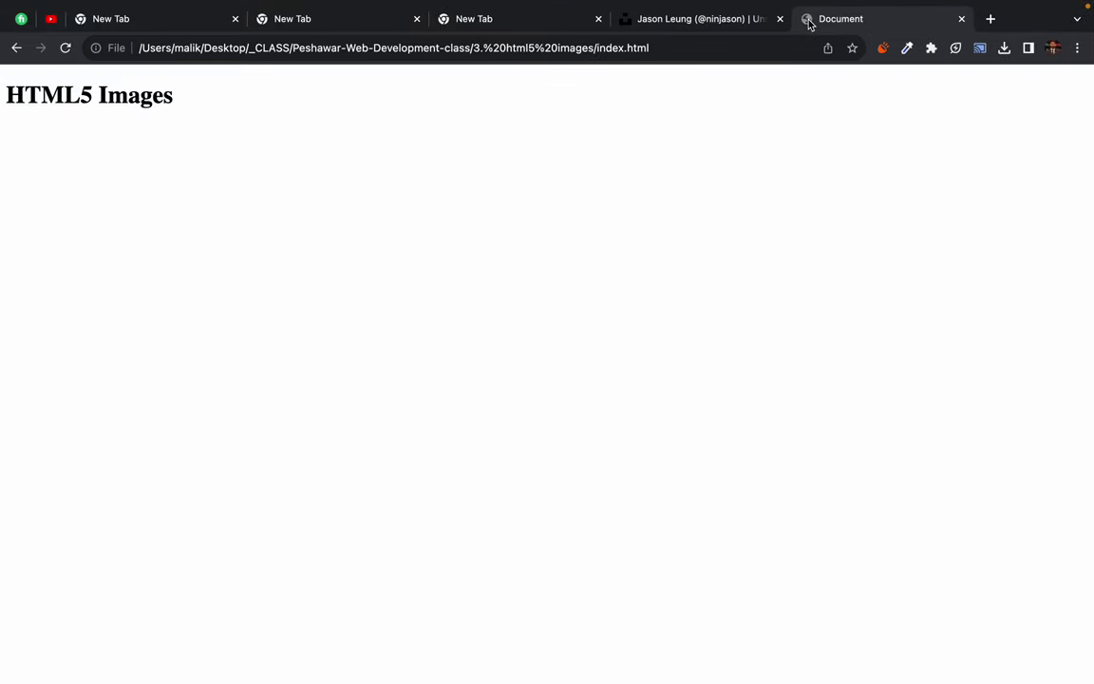
Step: Scroll around the page to see the HTML5 Images heading and the oversized banner photo
scroll(424, 524, "down", 5)
scroll(425, 524, "down", 5)
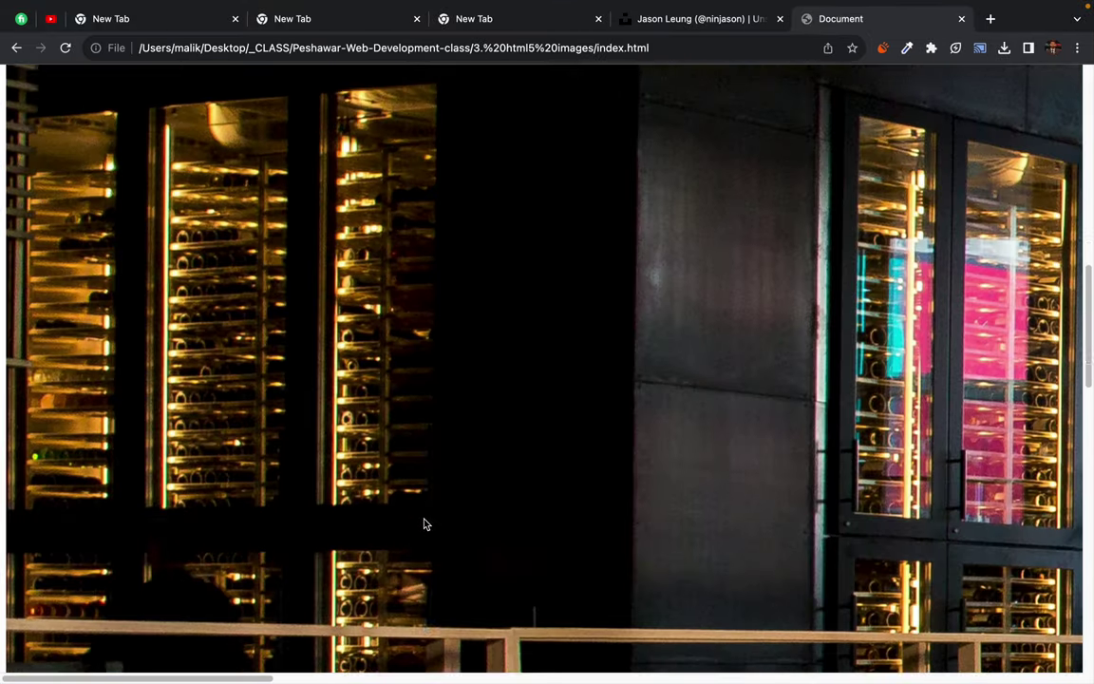
scroll(424, 525, "down", 5)
scroll(425, 524, "down", 5)
scroll(424, 524, "up", 15)
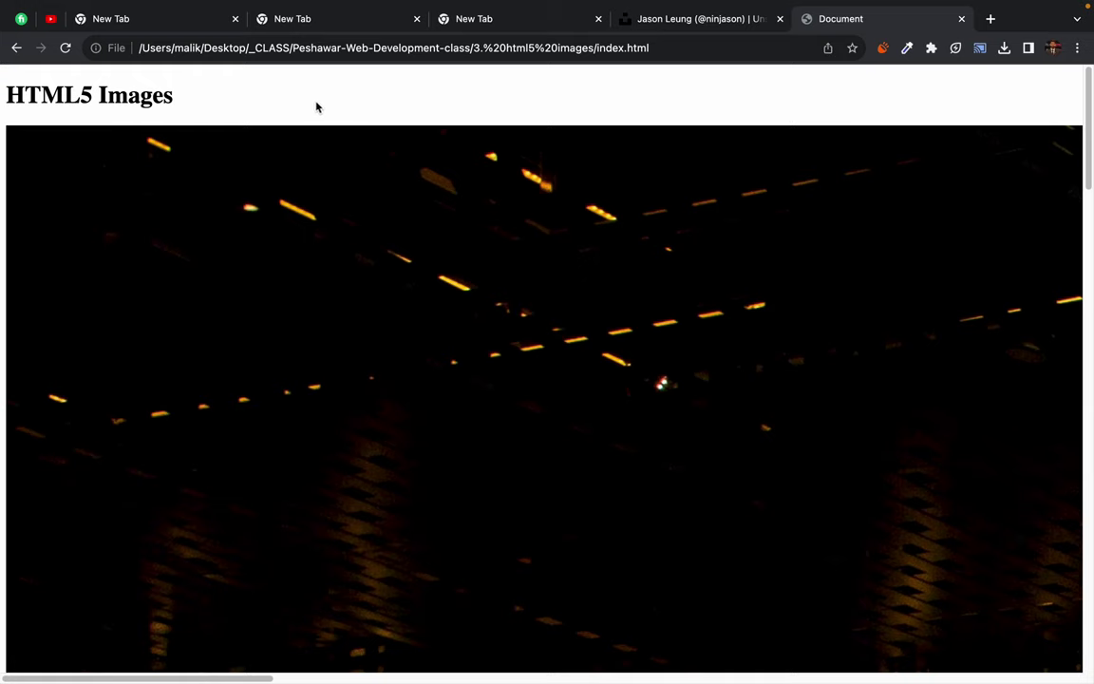
scroll(440, 288, "down", 10)
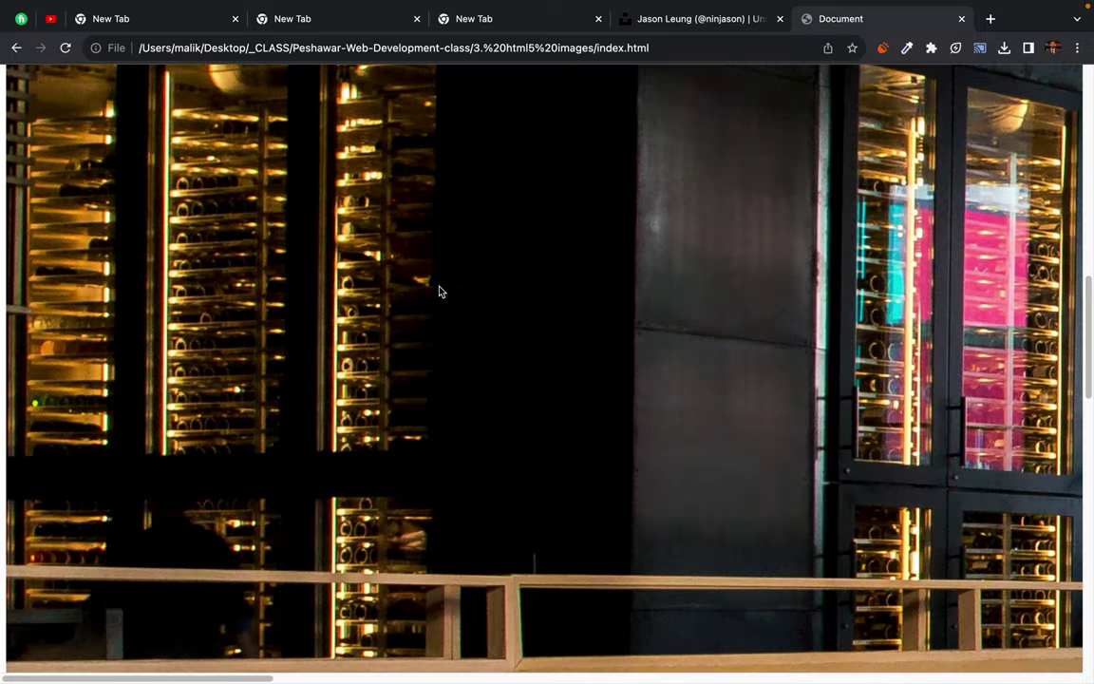
scroll(440, 288, "down", 10)
left_click(561, 341)
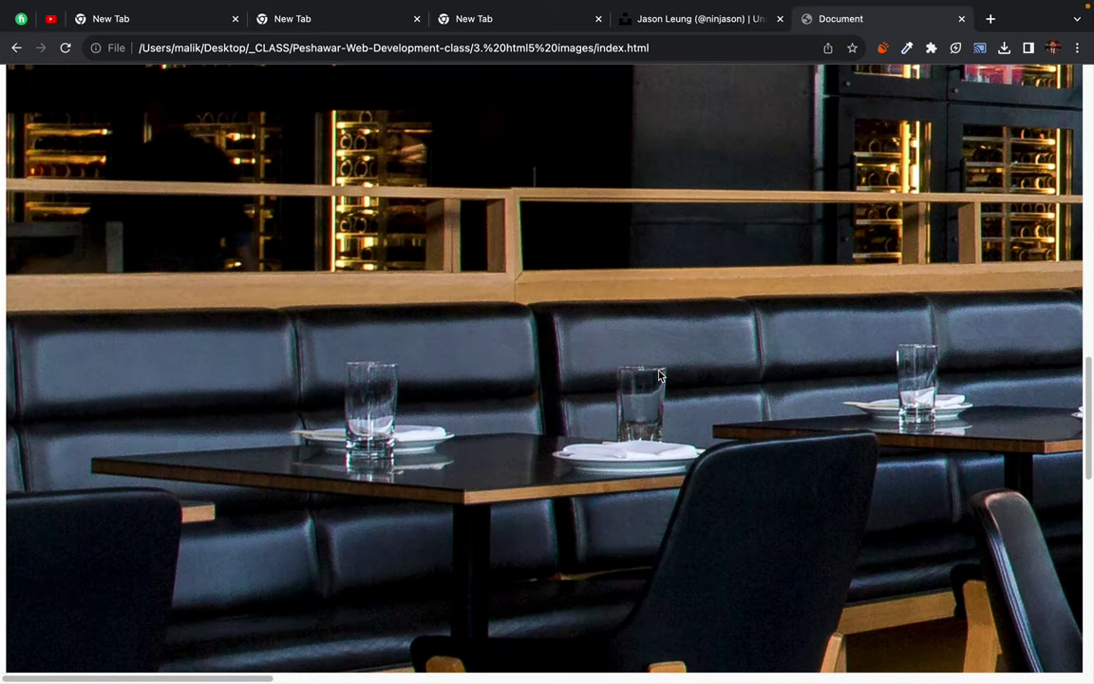
scroll(660, 376, "right", 10)
scroll(660, 376, "right", 5)
scroll(660, 376, "right", 5)
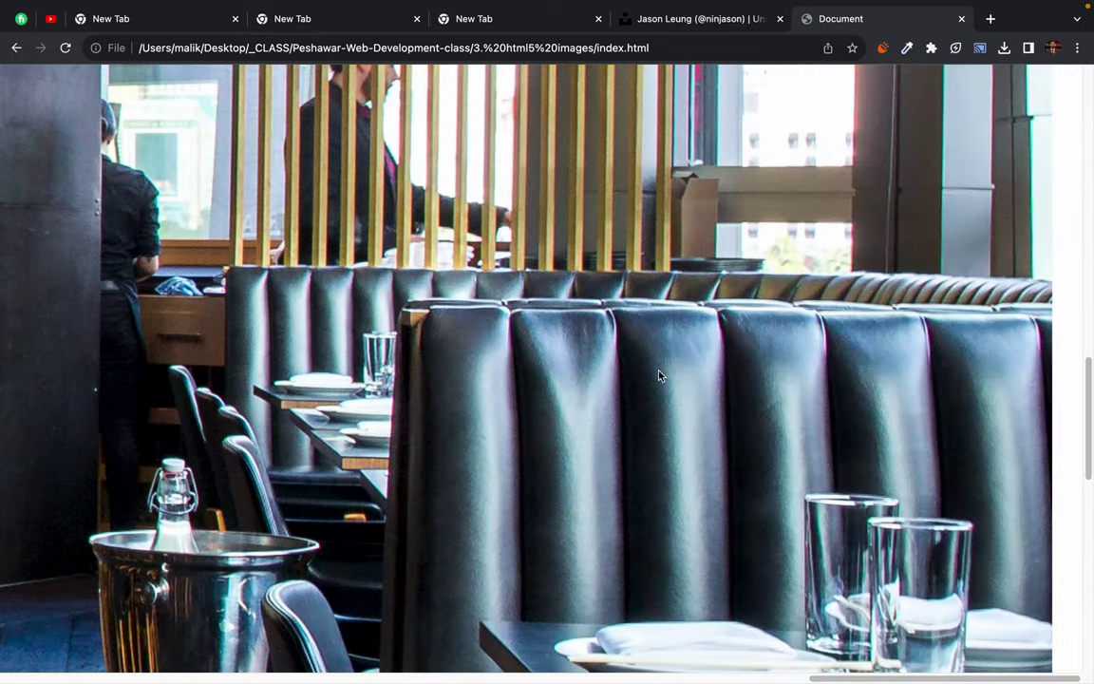
scroll(660, 376, "left", 5)
scroll(660, 376, "left", 10)
scroll(658, 374, "up", 5)
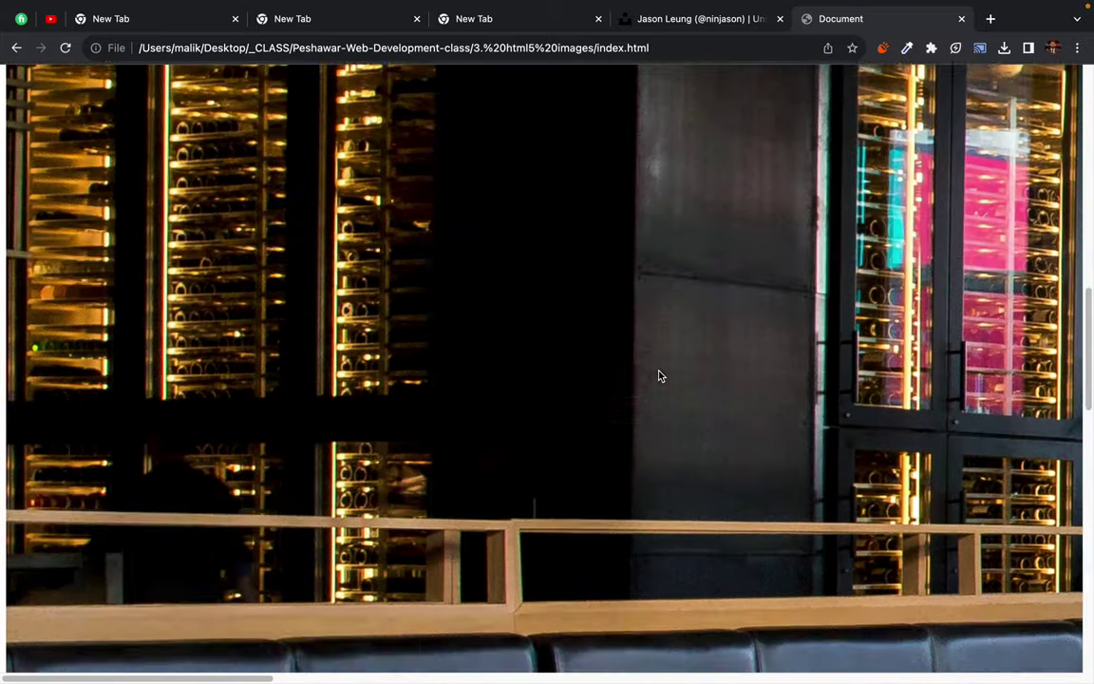
scroll(659, 380, "up", 10)
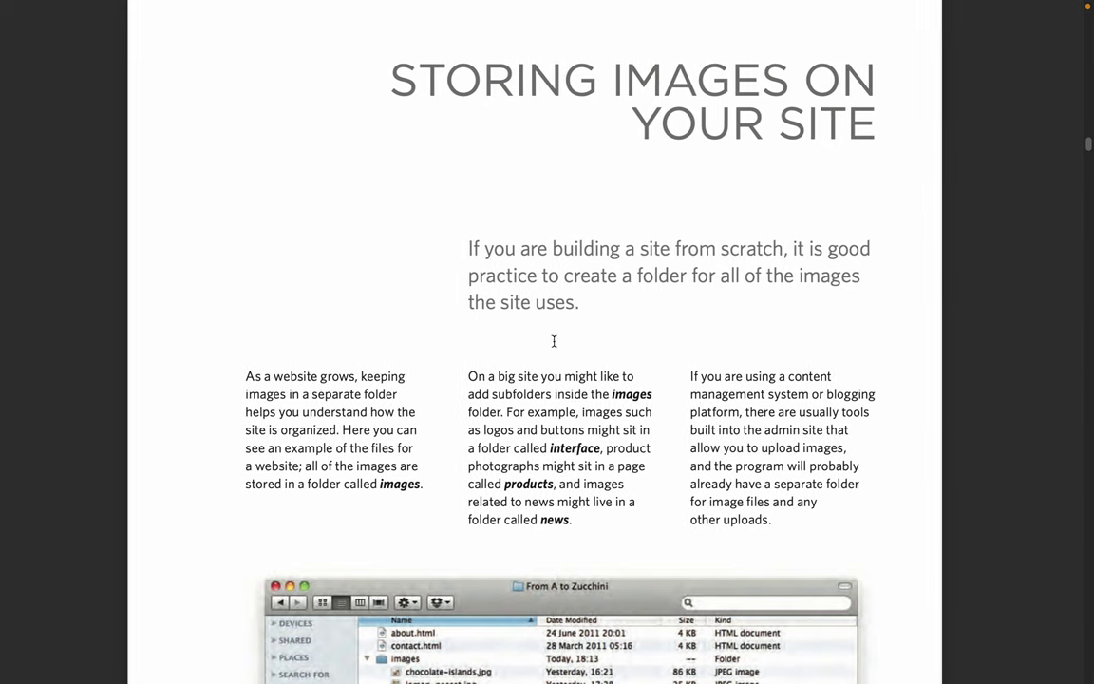
Step: Scroll the book to page 106, Adding Images, and its img code example
scroll(554, 341, "down", 2)
scroll(517, 420, "down", 4)
scroll(518, 420, "down", 5)
scroll(519, 422, "down", 1)
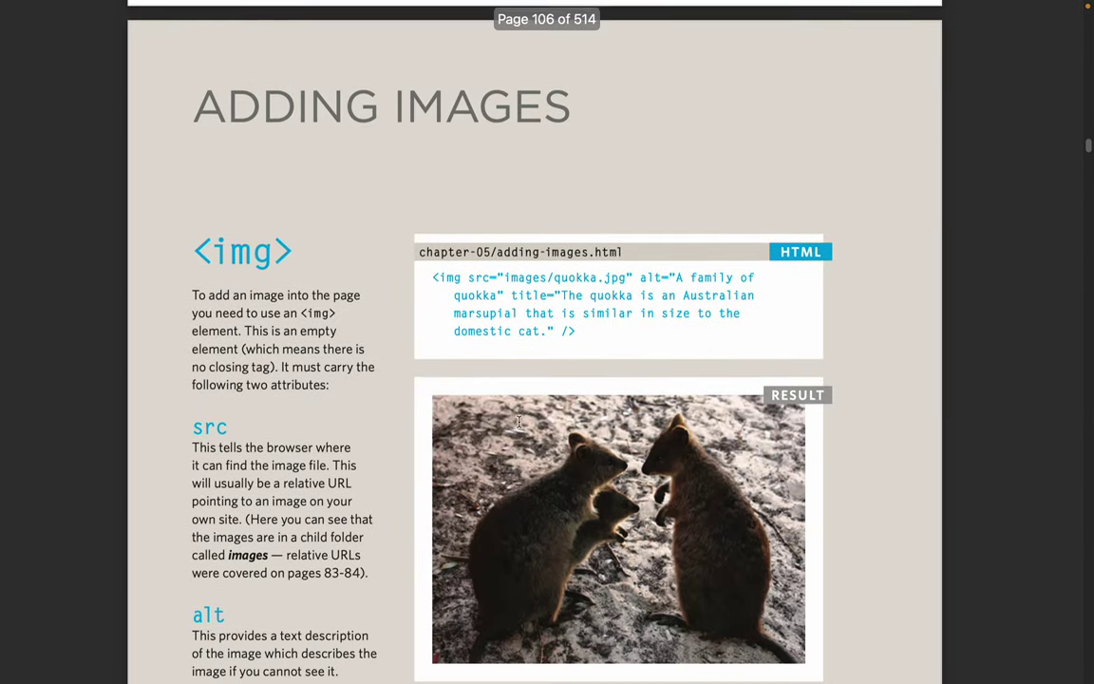
scroll(519, 422, "down", 1)
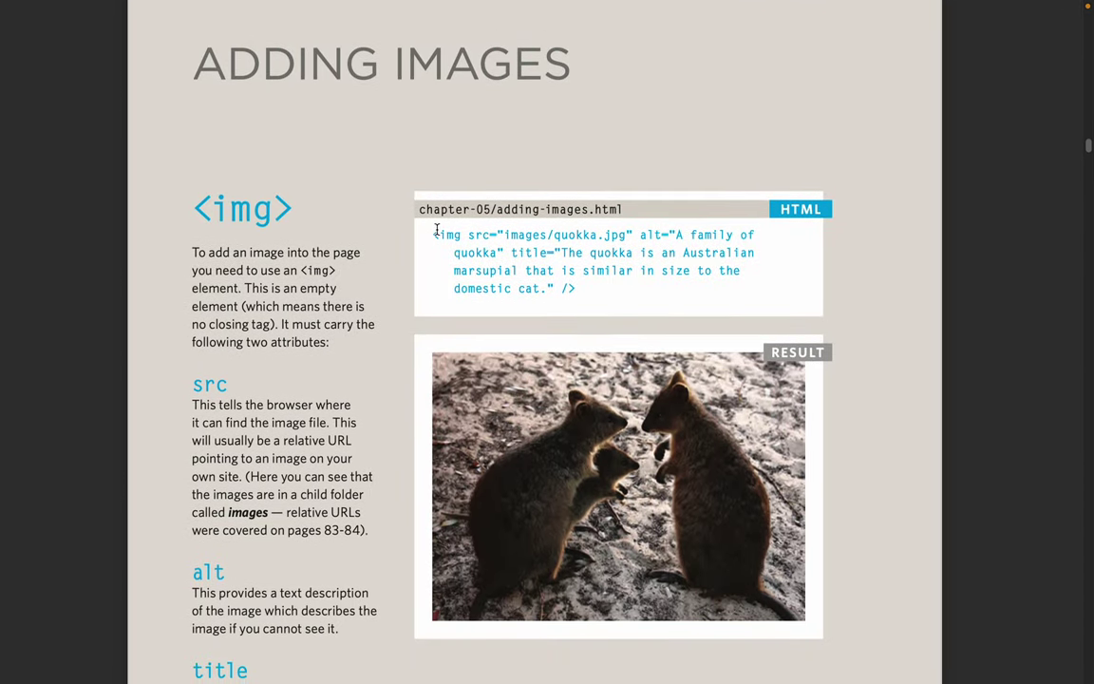
left_click_drag(435, 230, 624, 281)
left_click(627, 282)
Step: Highlight the title attribute in the Adding Images code sample
scroll(361, 482, "down", 2)
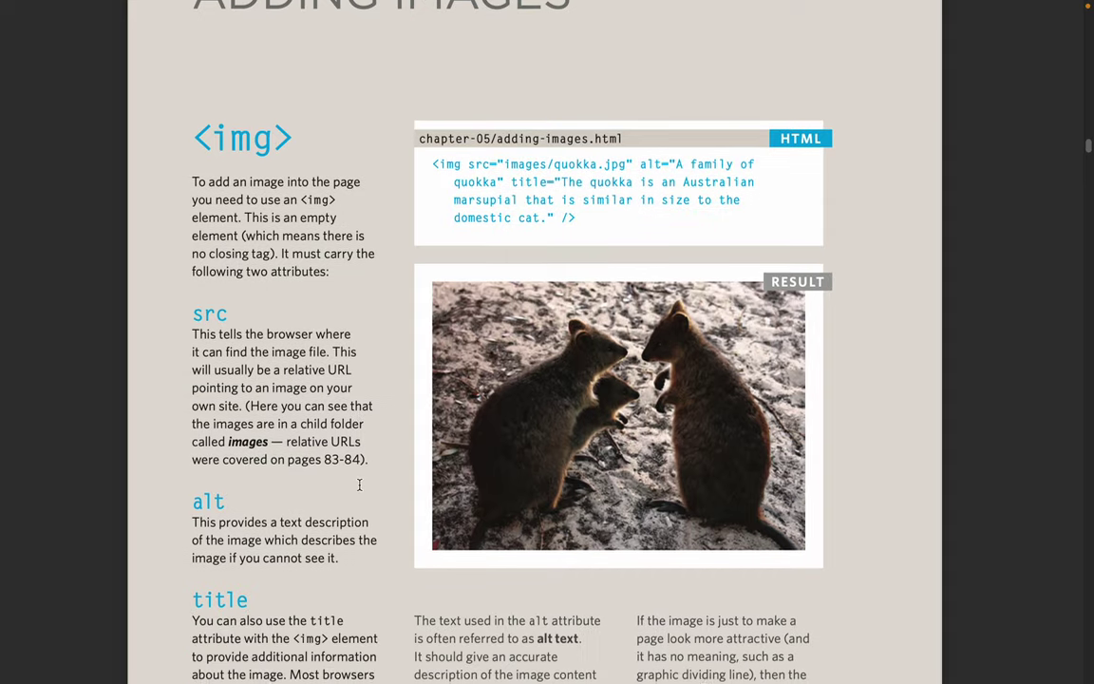
scroll(360, 484, "up", 1)
scroll(360, 484, "up", 1)
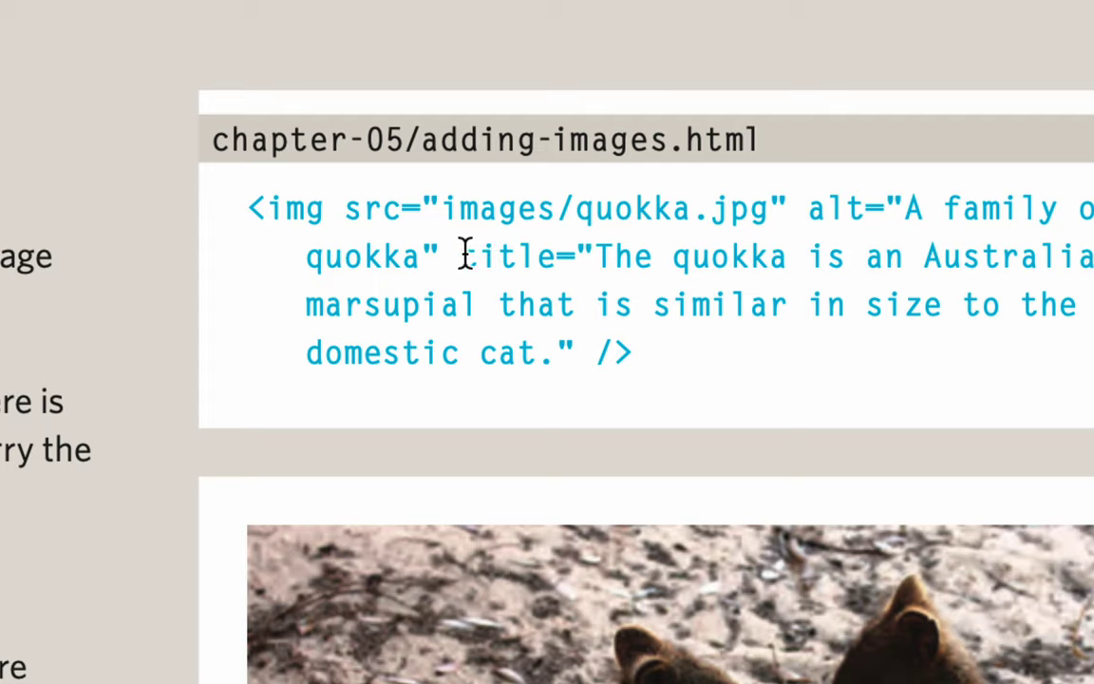
left_click_drag(513, 258, 550, 290)
left_click_drag(562, 340, 570, 347)
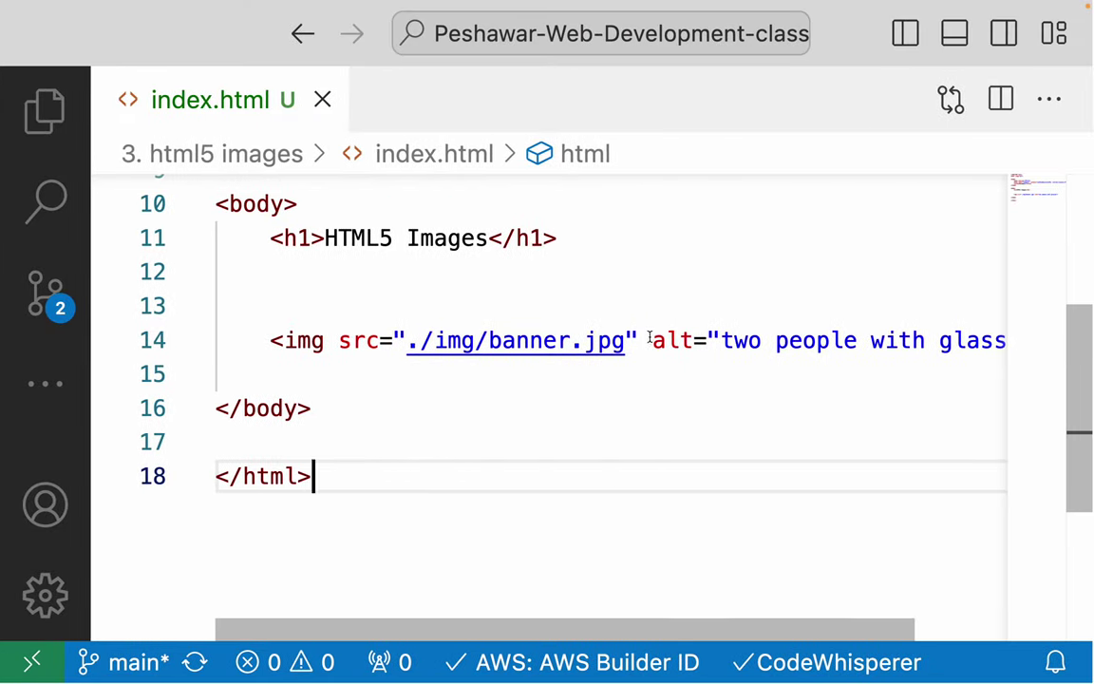
Step: Paste the quokka title attribute into the banner img tag on line 14 and save
left_click(650, 340)
key("End")
key("Left")
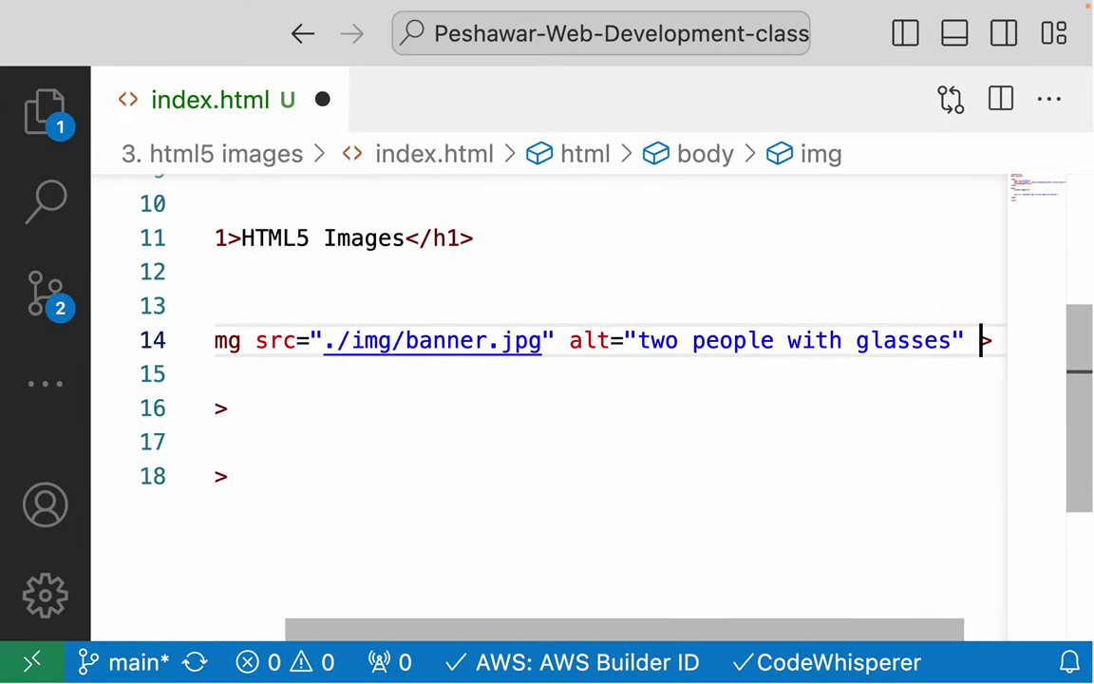
key("ctrl+v")
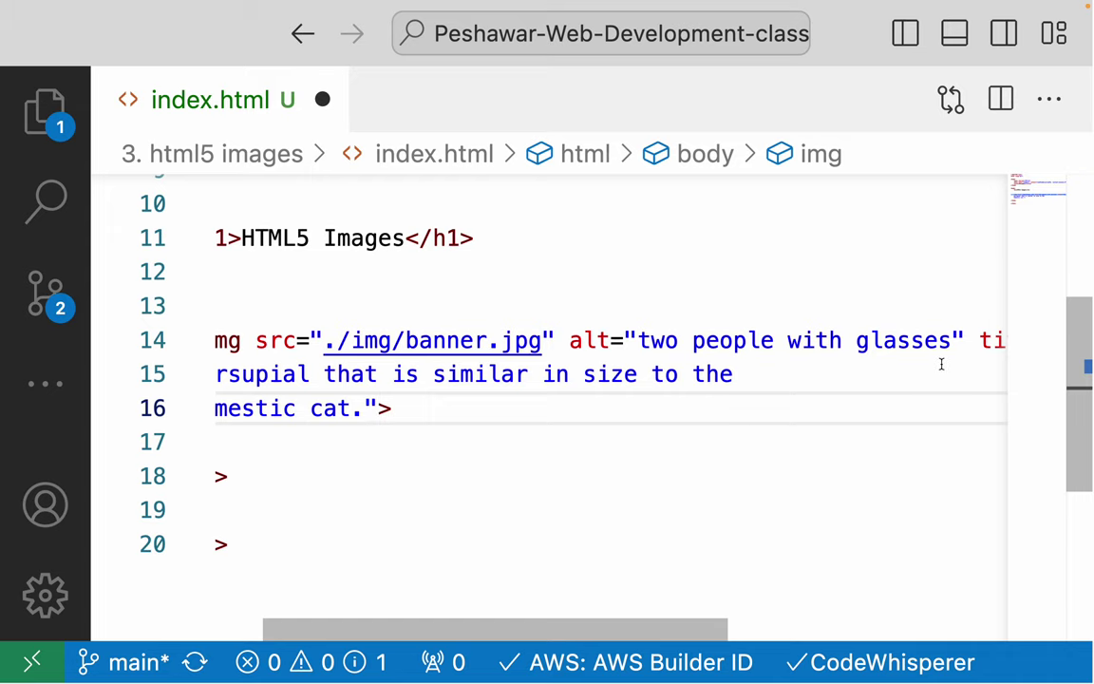
left_click(975, 344)
key("Return")
key("ctrl+z")
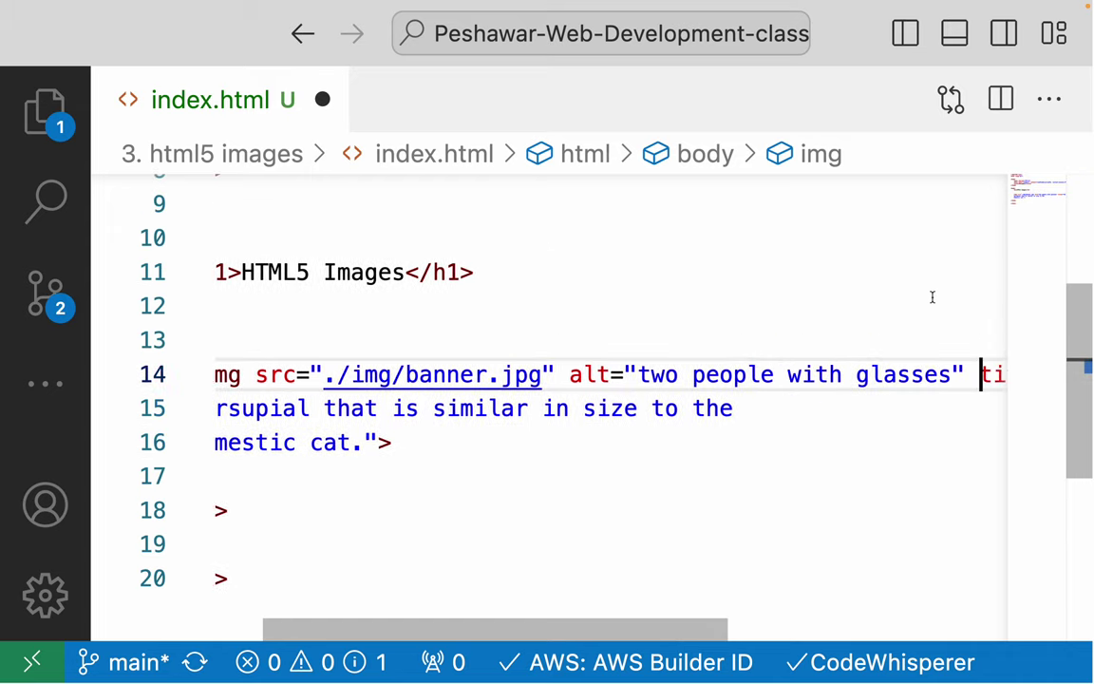
scroll(698, 444, "left", 2)
key("ctrl+s")
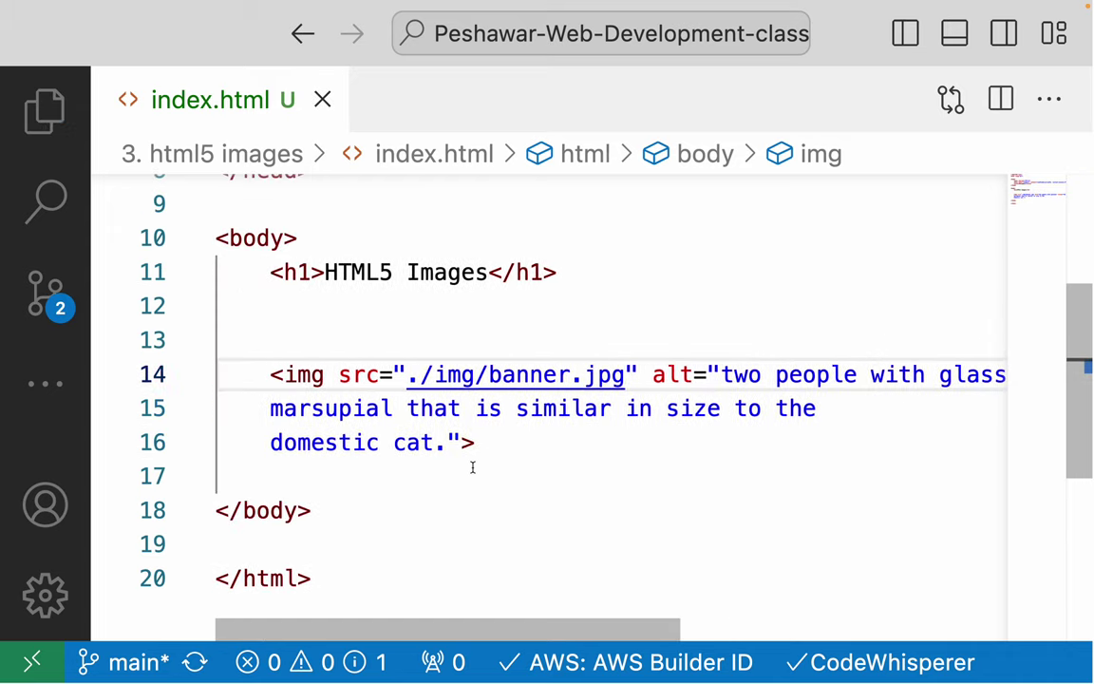
key("alt+Tab")
scroll(456, 285, "left", 1)
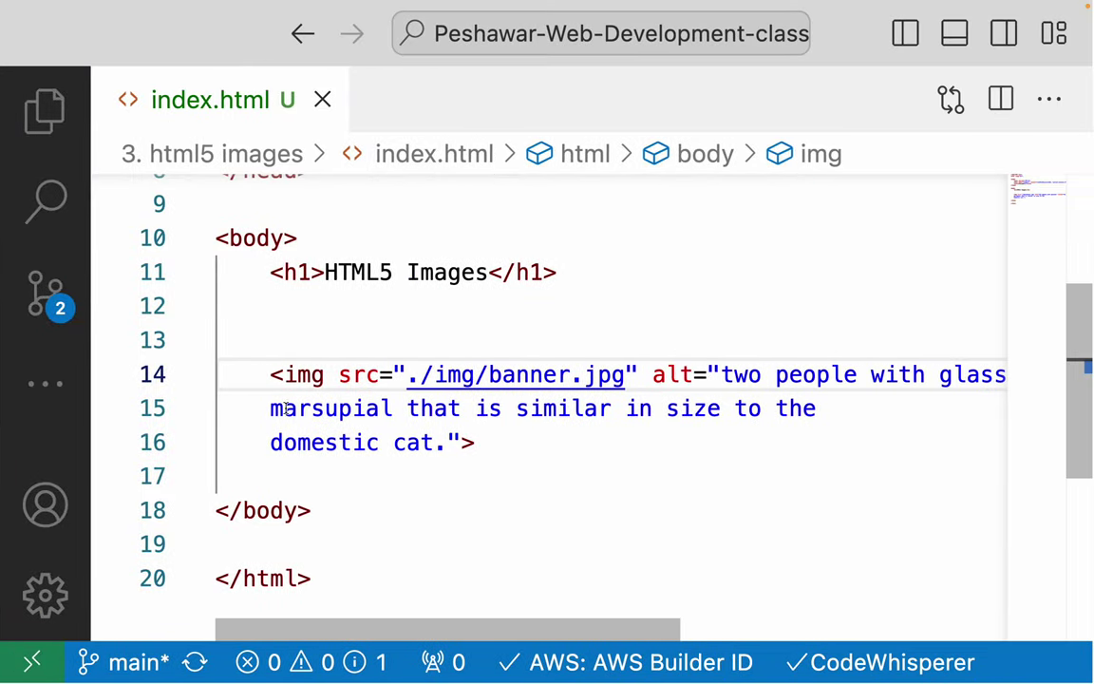
Step: Join the title's wrapped lines, ending 'domestic cat.', onto line 14 and fix the leftover spacing
left_click(264, 407)
key("BackSpace")
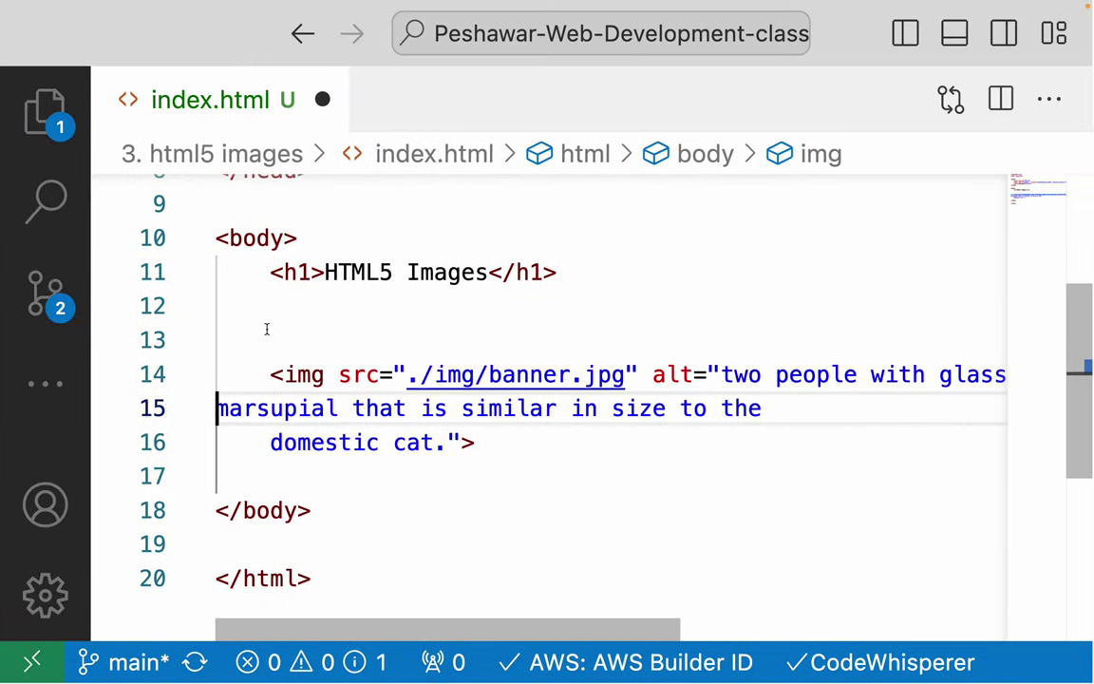
key("BackSpace")
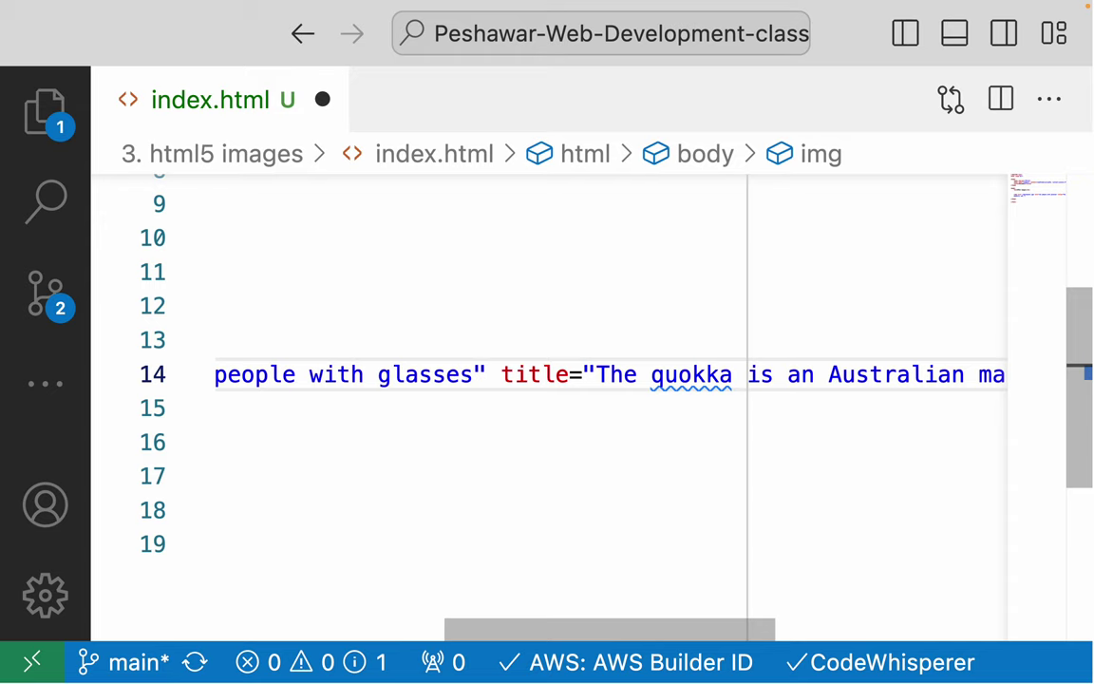
key("End")
key("Right")
key("BackSpace")
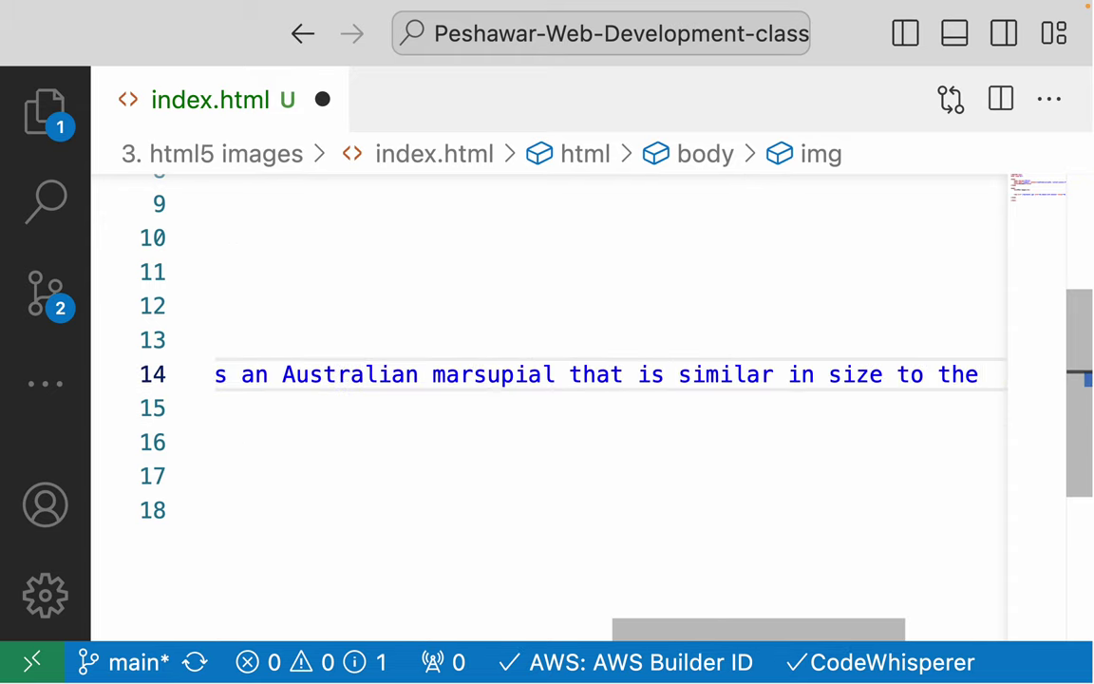
key("BackSpace")
key("BackSpace")
key("BackSpace")
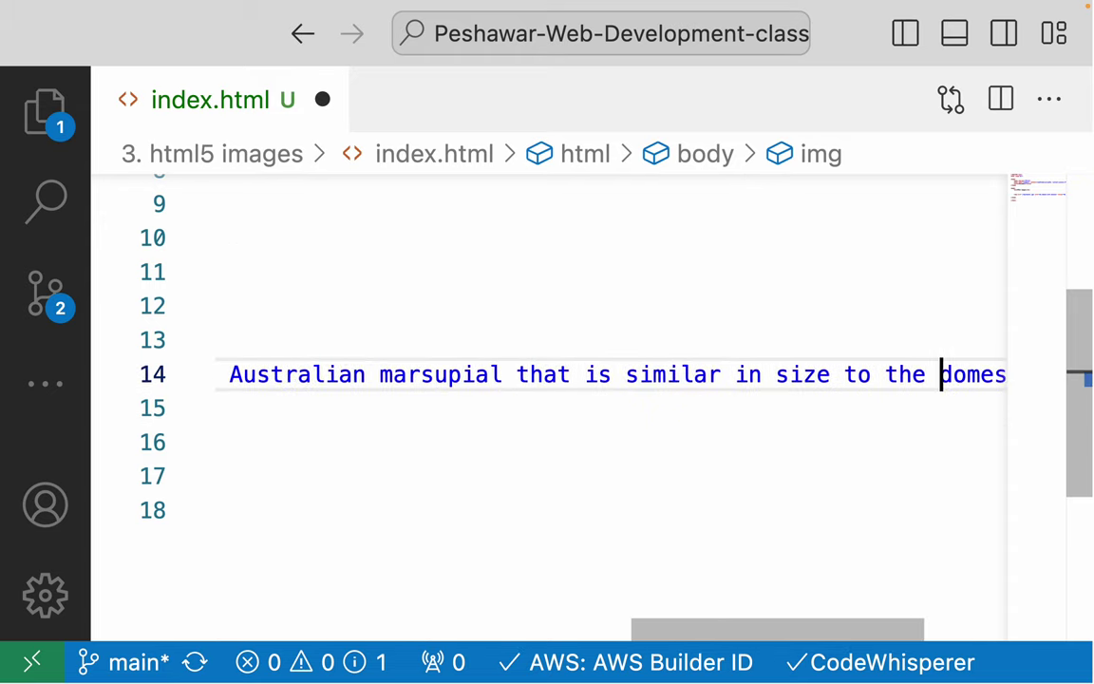
key("BackSpace")
key("BackSpace")
type("e")
Step: Save index.html and check the updated page in Chrome
key("End")
key("ctrl+s")
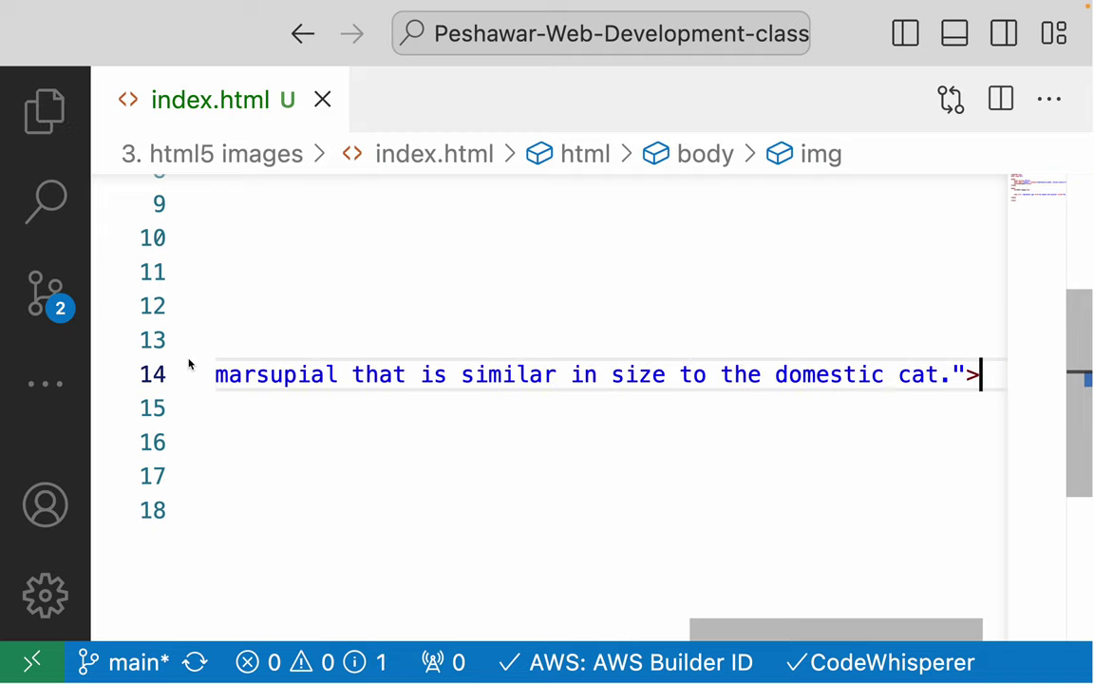
scroll(189, 363, "left", 5)
key("super+Tab")
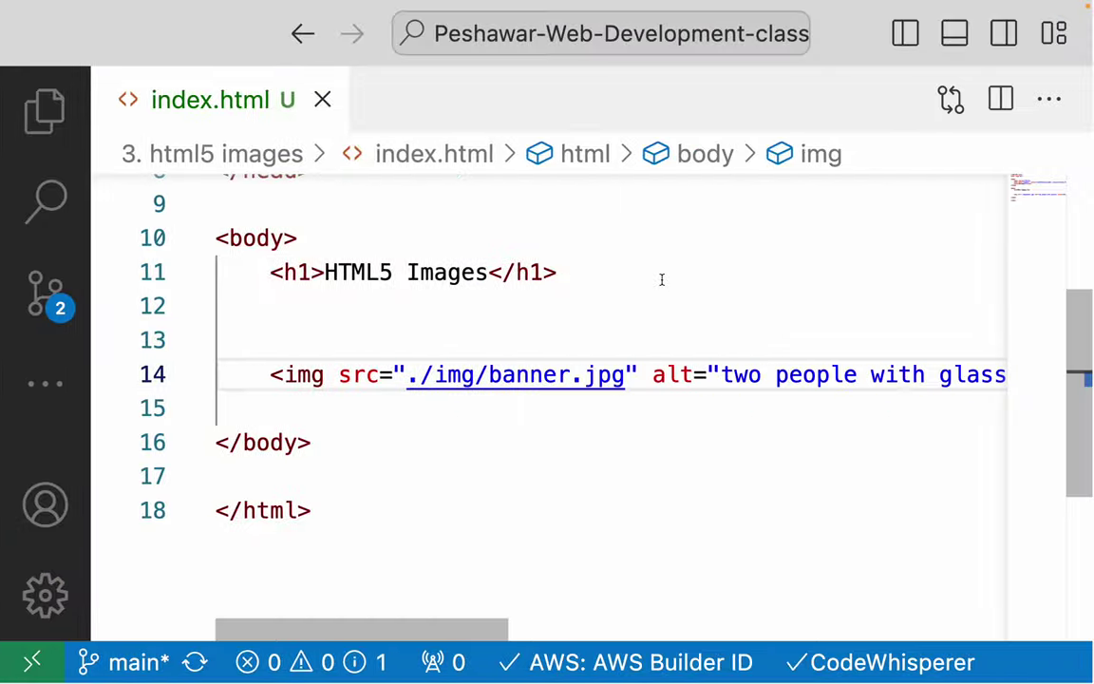
Step: Scroll the book to page 107, Height & Width of Images, and highlight its heading
left_click(662, 278)
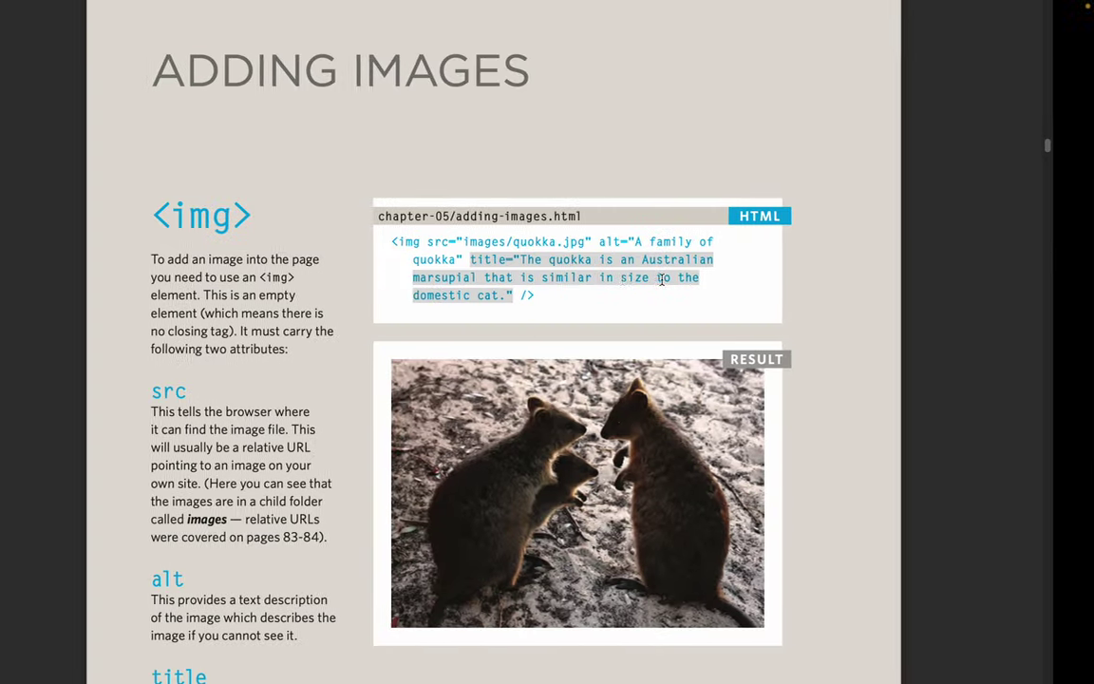
scroll(462, 489, "down", 10)
scroll(462, 489, "down", 3)
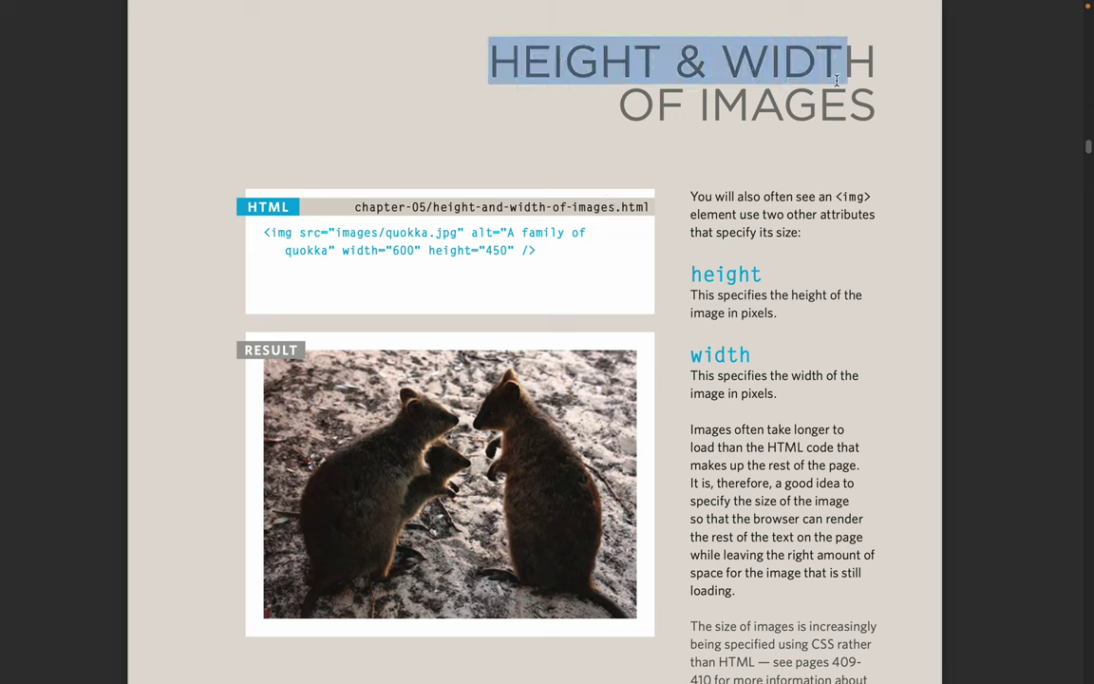
left_click_drag(492, 62, 866, 107)
left_click(867, 106)
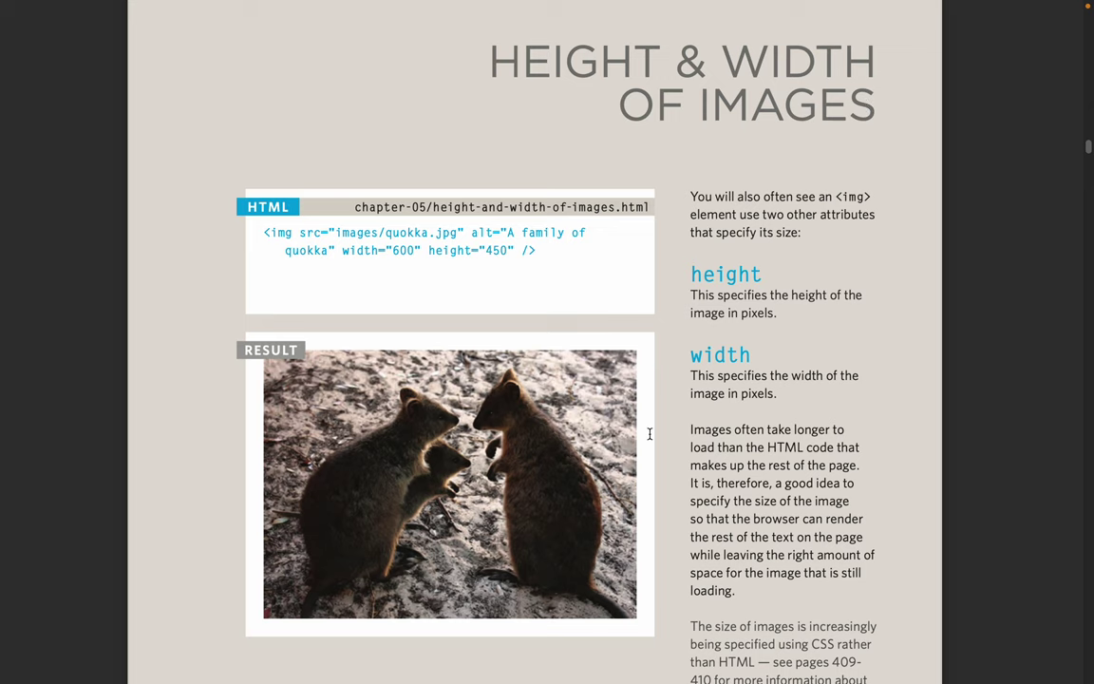
key("ctrl+Right")
key("ctrl+Right")
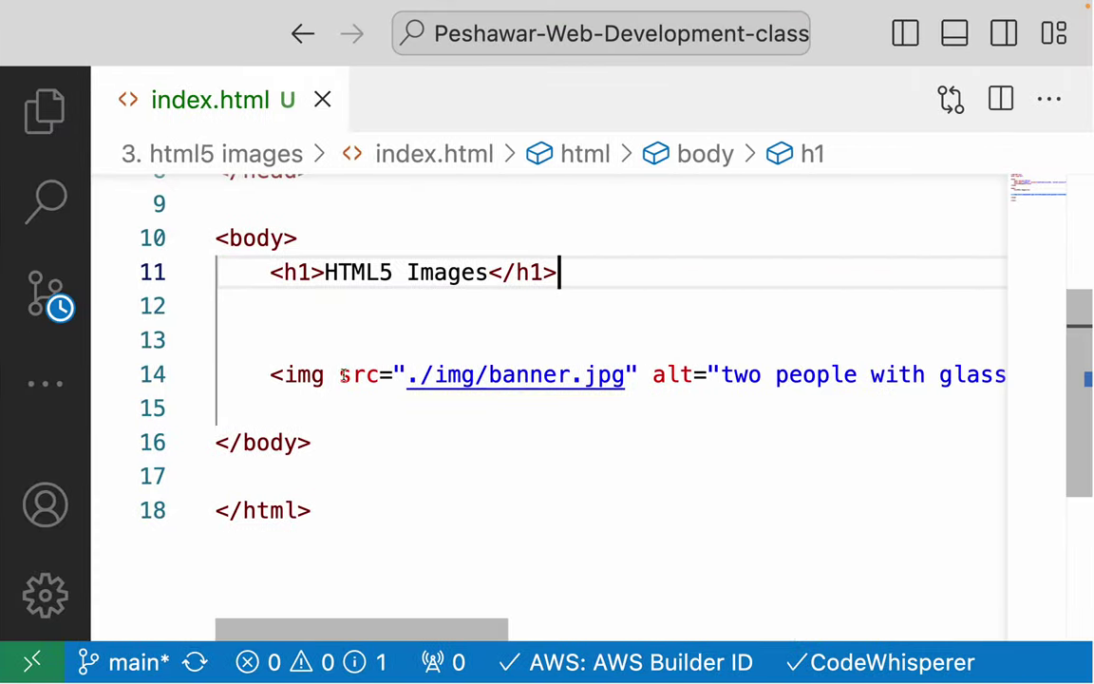
Step: Add width="800px" before src in the banner img tag and save index.html
left_click(340, 375)
type("wid")
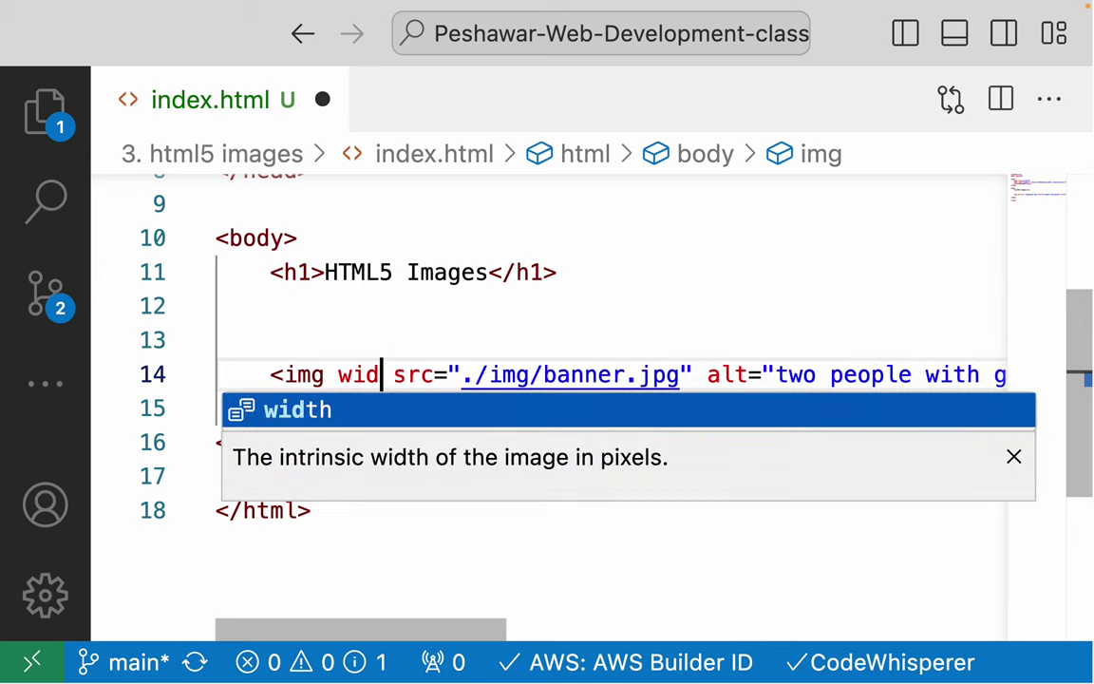
type("th")
key("Return")
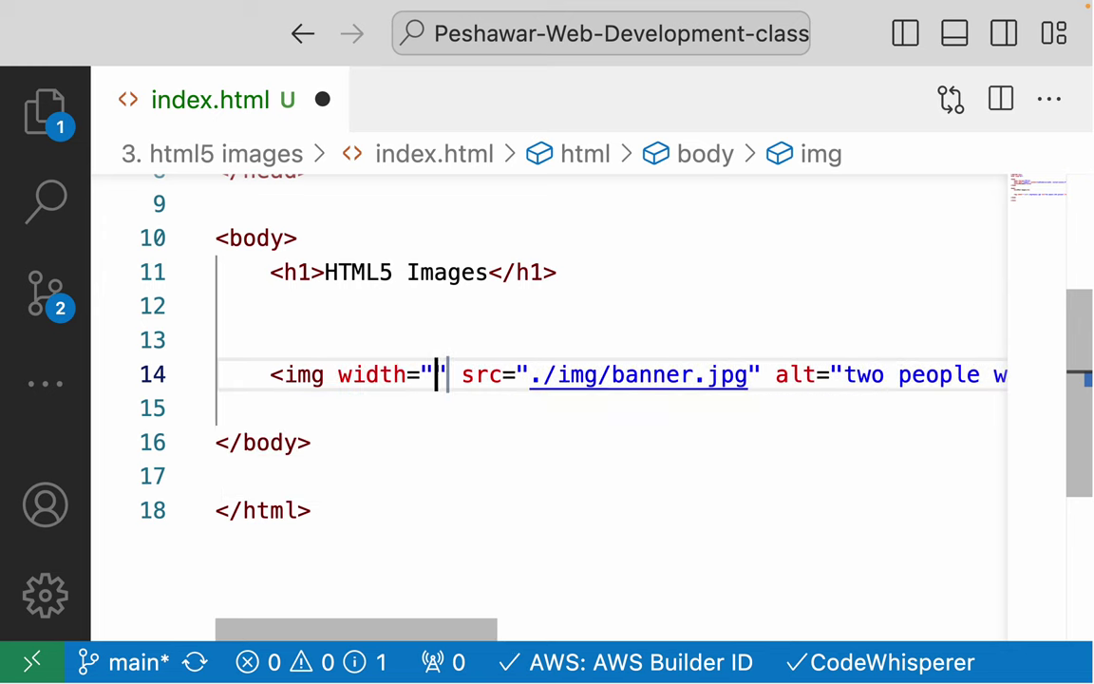
type("800px")
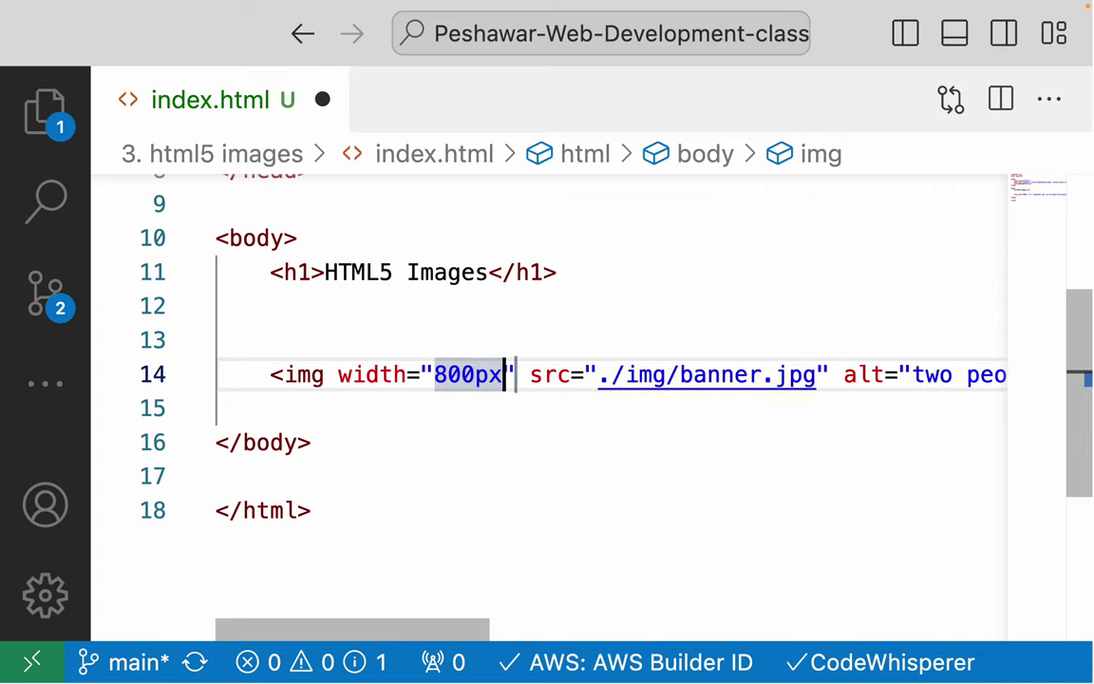
key("ctrl+s")
left_click(371, 293)
key("ctrl+Left")
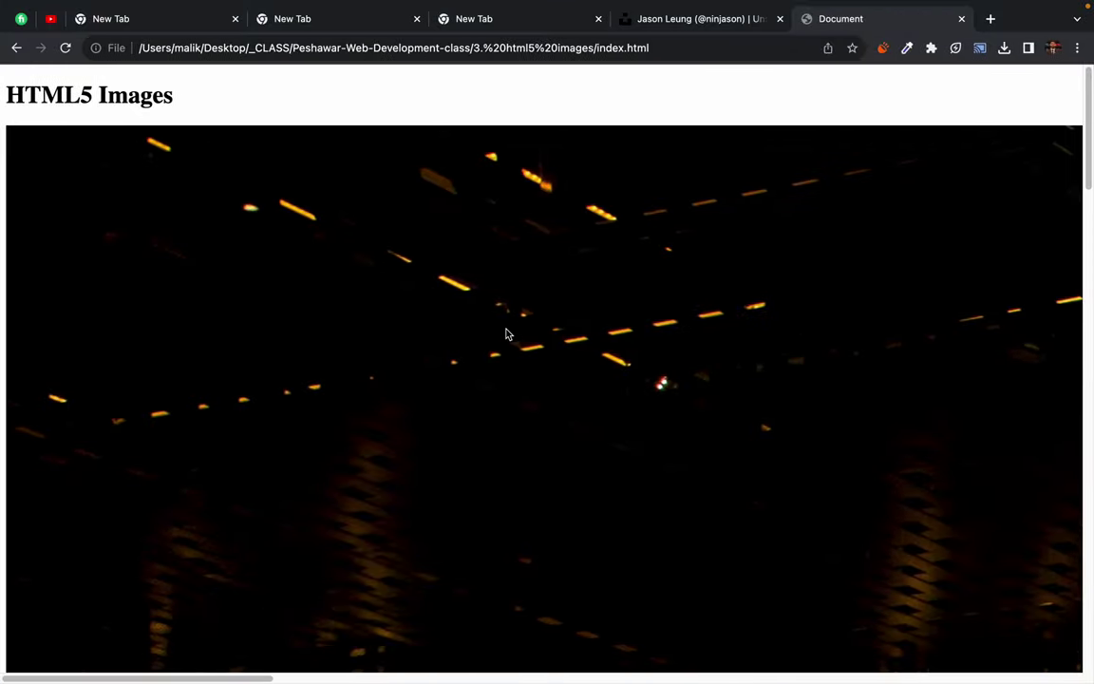
Step: Reload the Chrome page to show the banner photo at 800px width
key("ctrl+r")
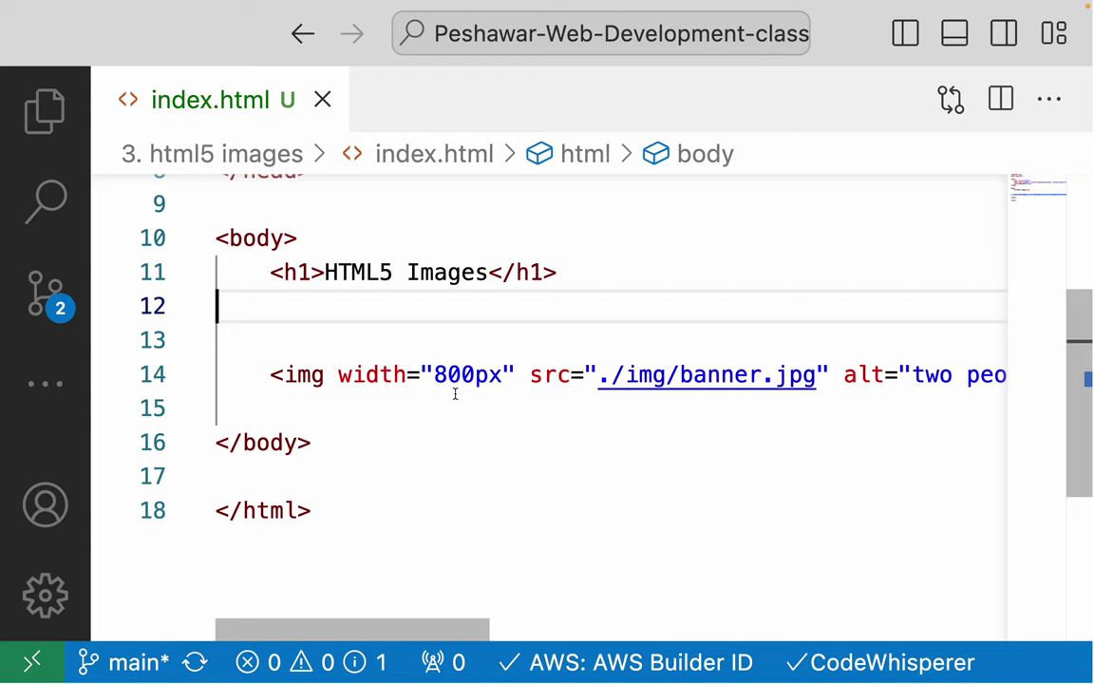
Step: Highlight the width="800px" attribute and its 800px value several times to point them out
double_click(451, 390)
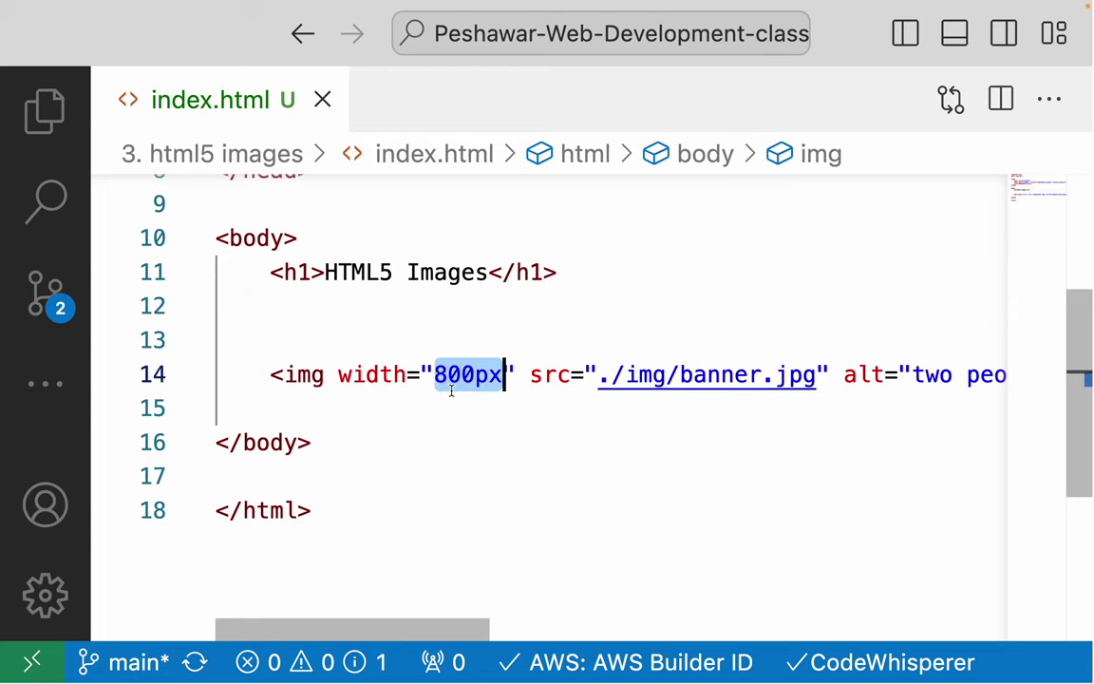
left_click_drag(339, 377, 518, 378)
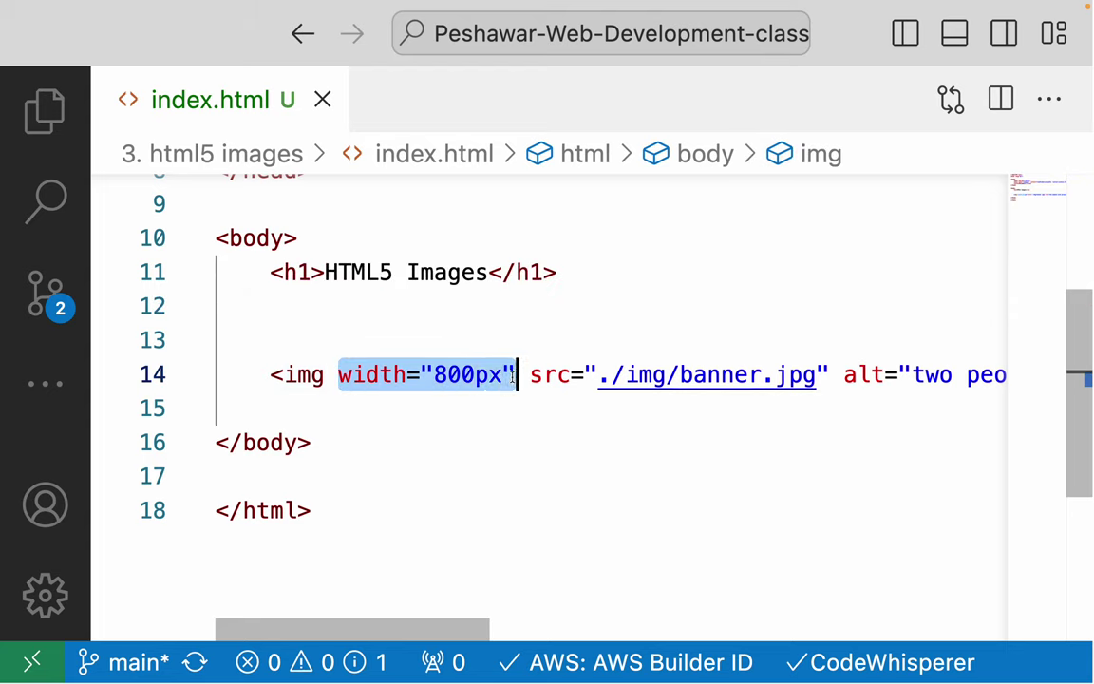
double_click(460, 375)
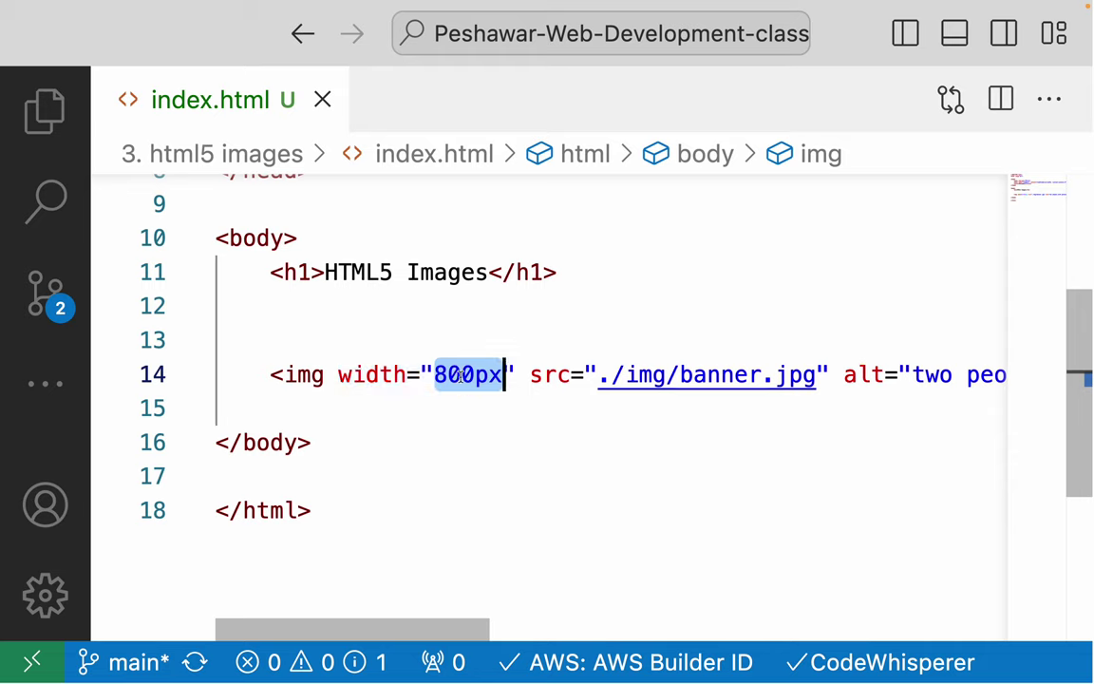
left_click(460, 353)
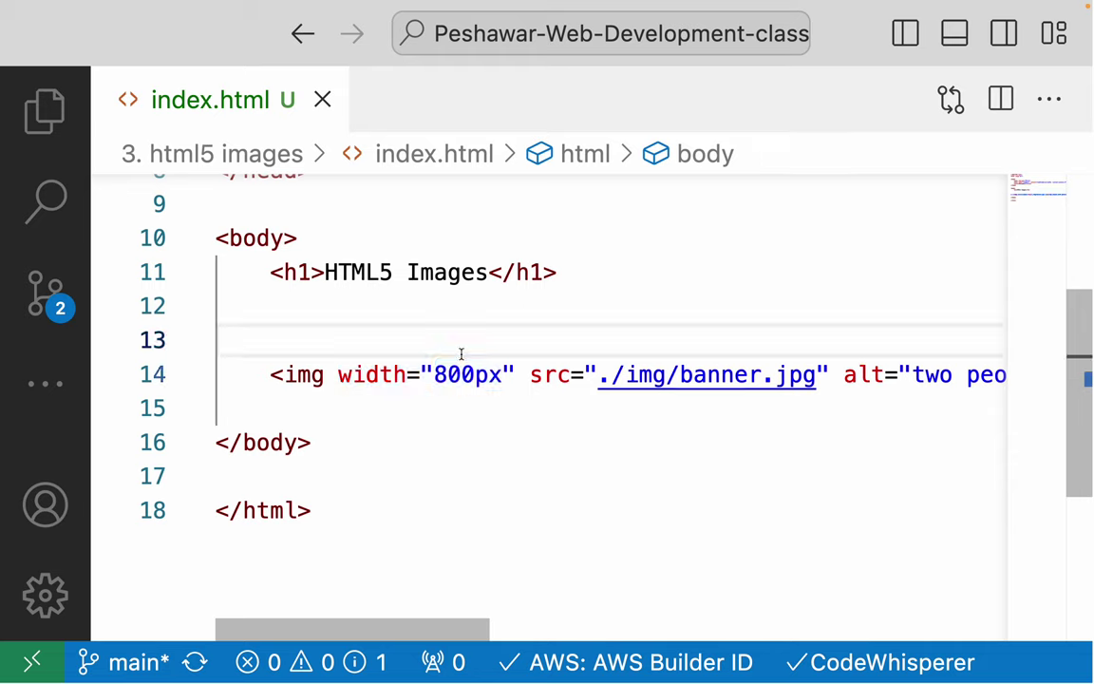
double_click(463, 374)
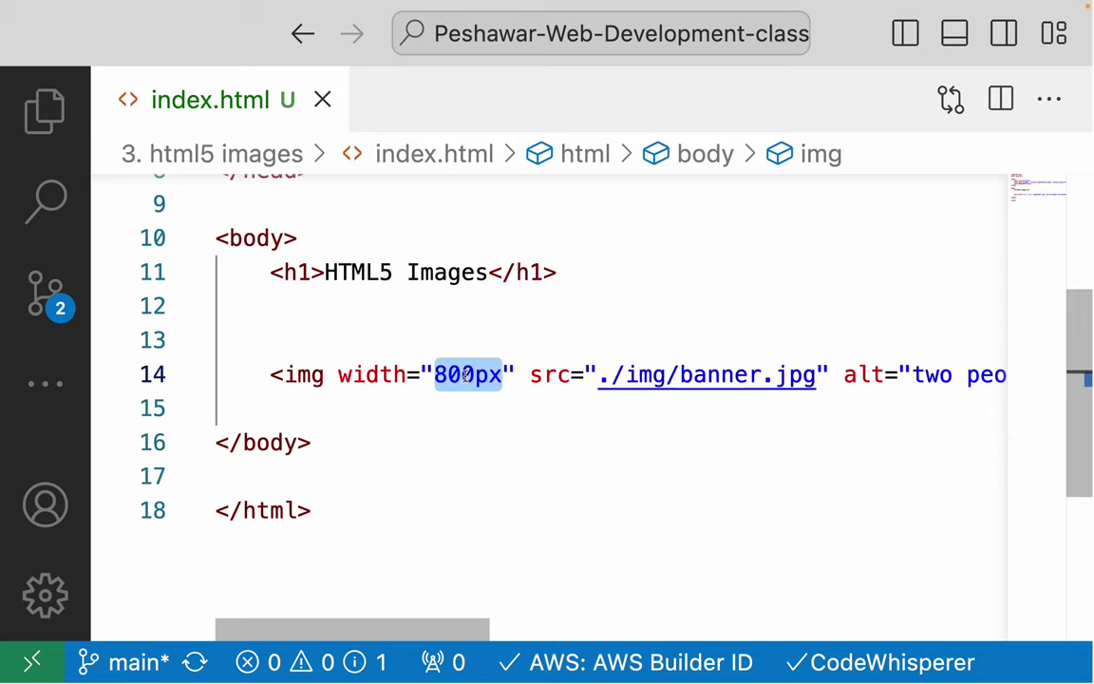
left_click_drag(367, 374, 505, 375)
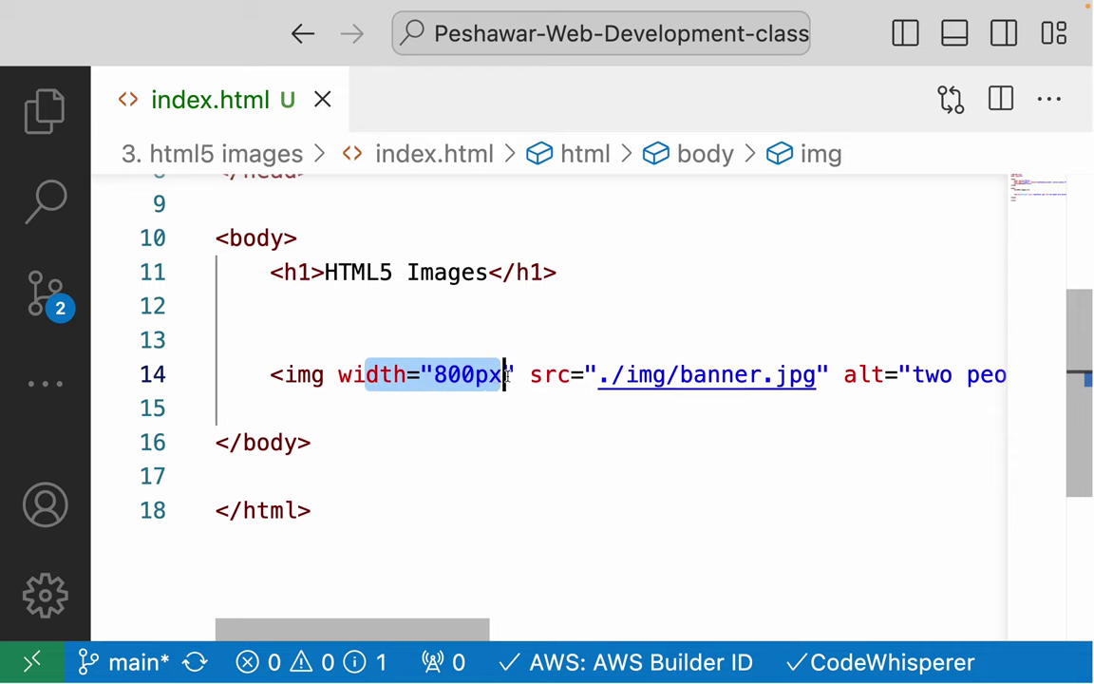
key("ctrl+shift+super+Right")
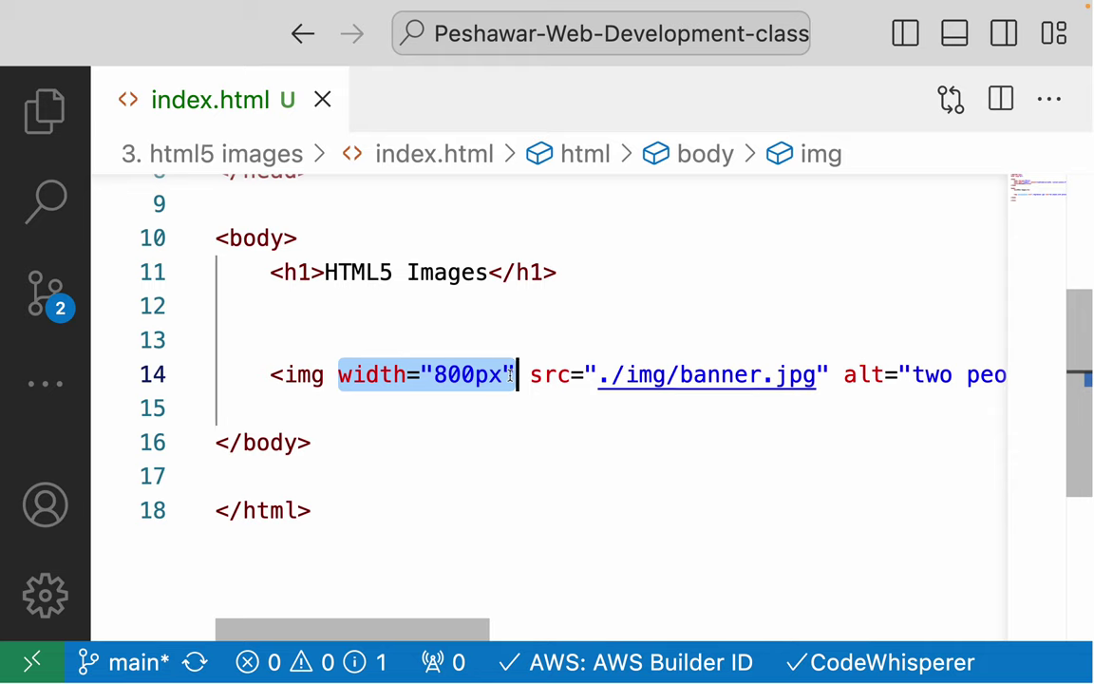
left_click(449, 374)
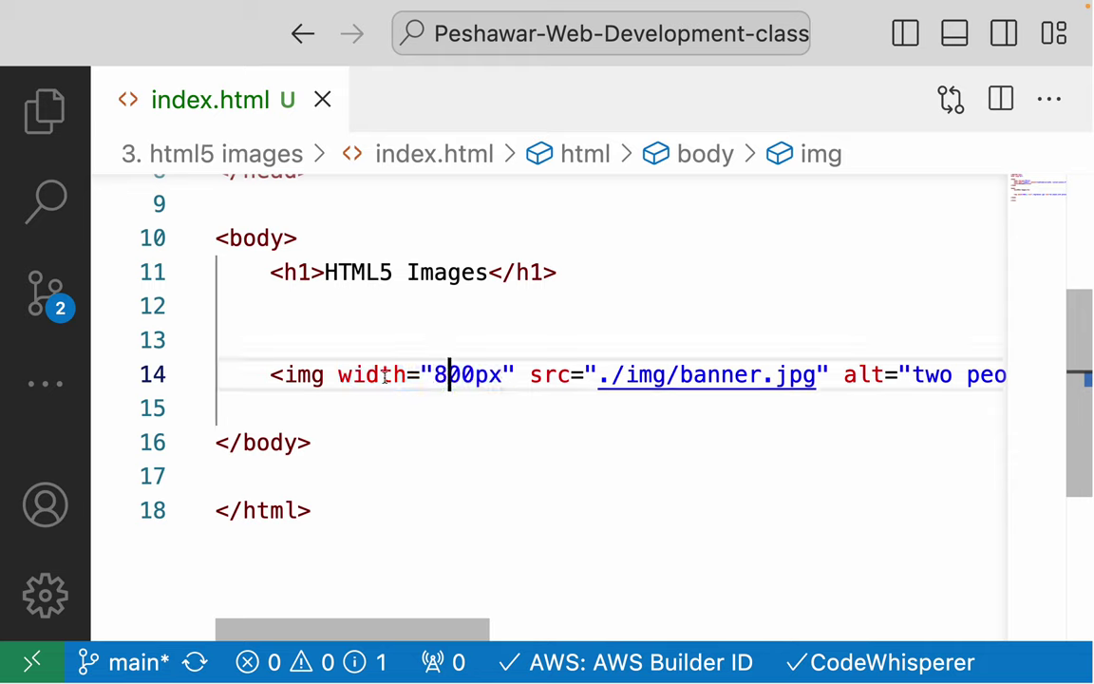
left_click_drag(339, 375, 514, 375)
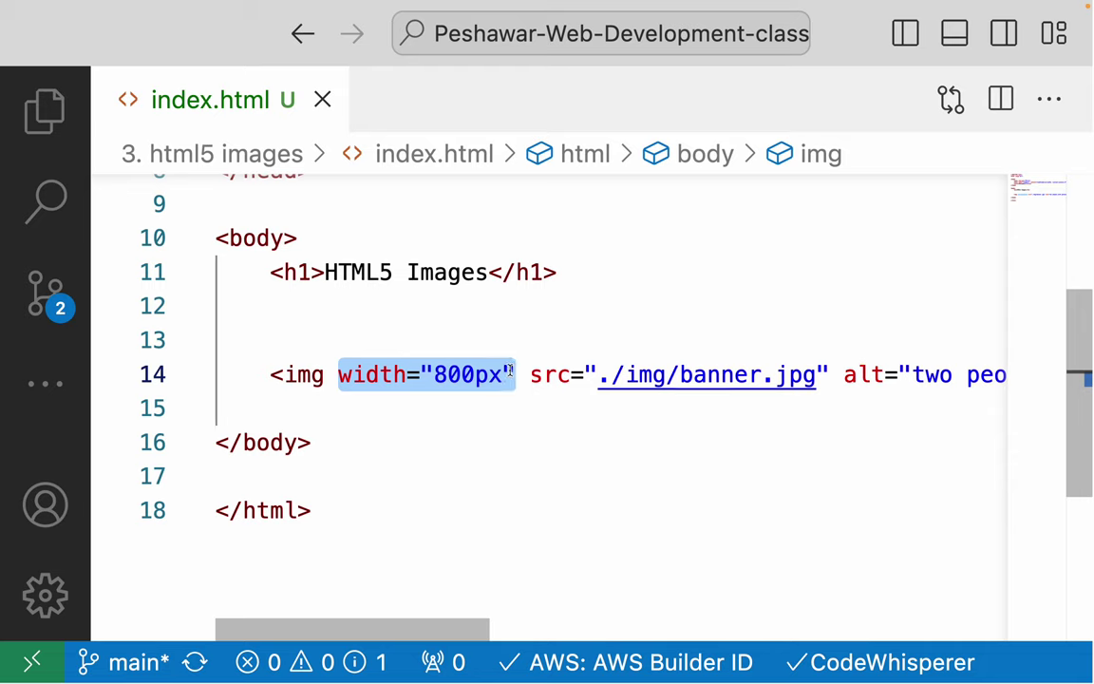
double_click(360, 376)
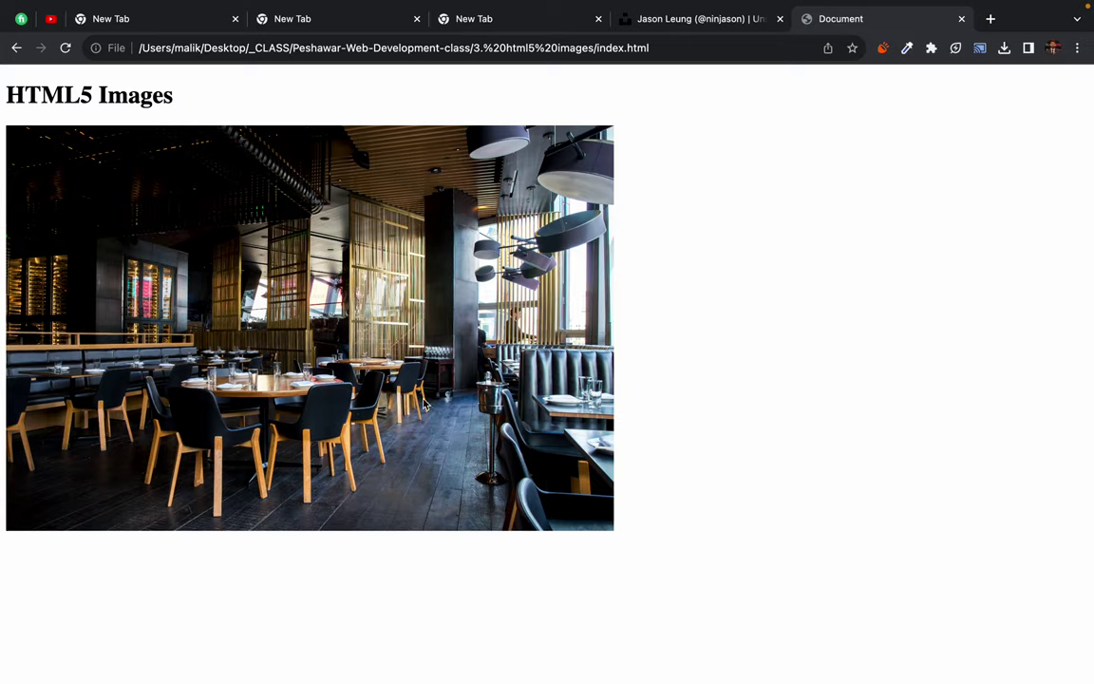
key("ctrl+Left")
Step: Review page 107's image width explanation, then scroll on to page 108
scroll(517, 459, "down", 5)
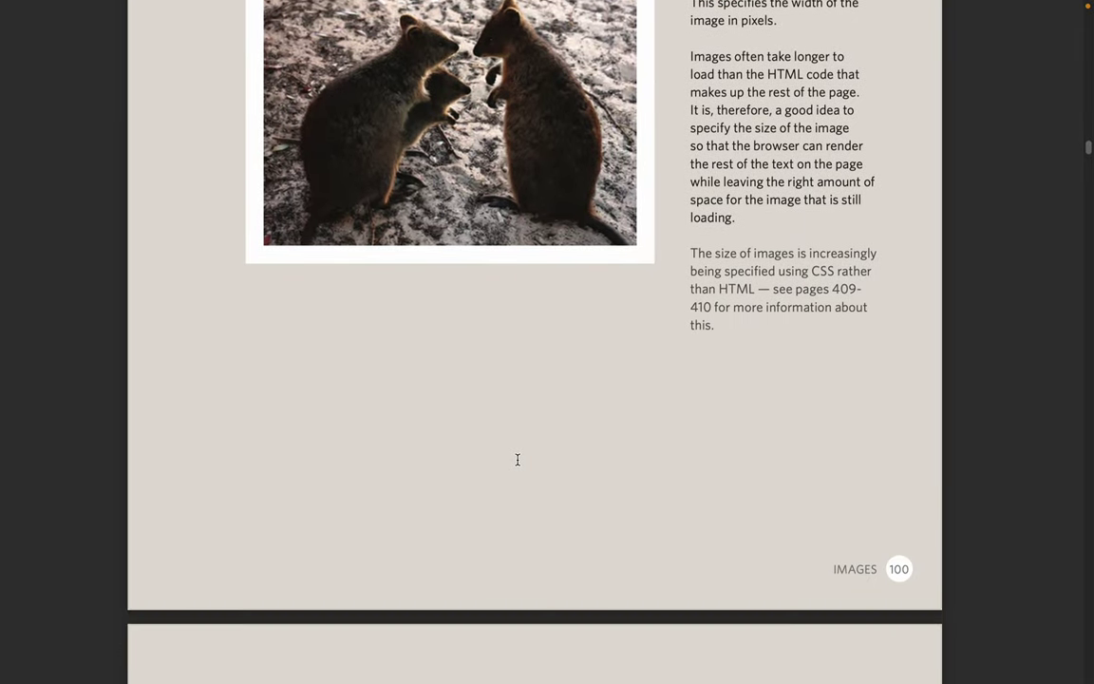
scroll(518, 460, "down", 5)
scroll(518, 460, "down", 3)
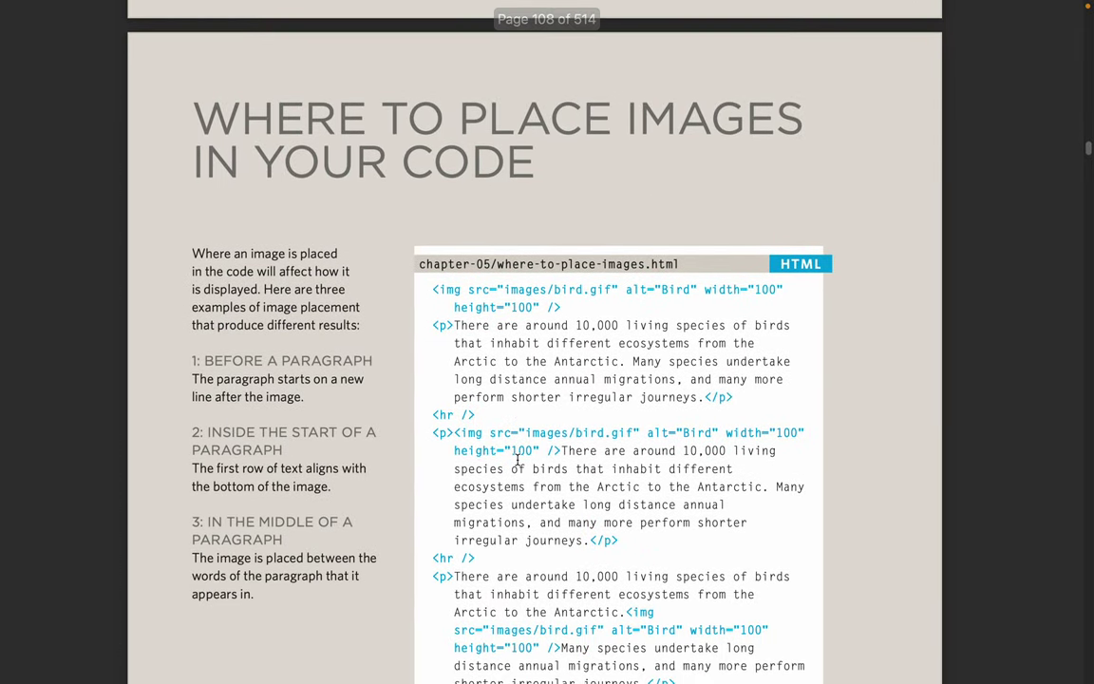
scroll(474, 228, "up", 5)
scroll(488, 271, "up", 2)
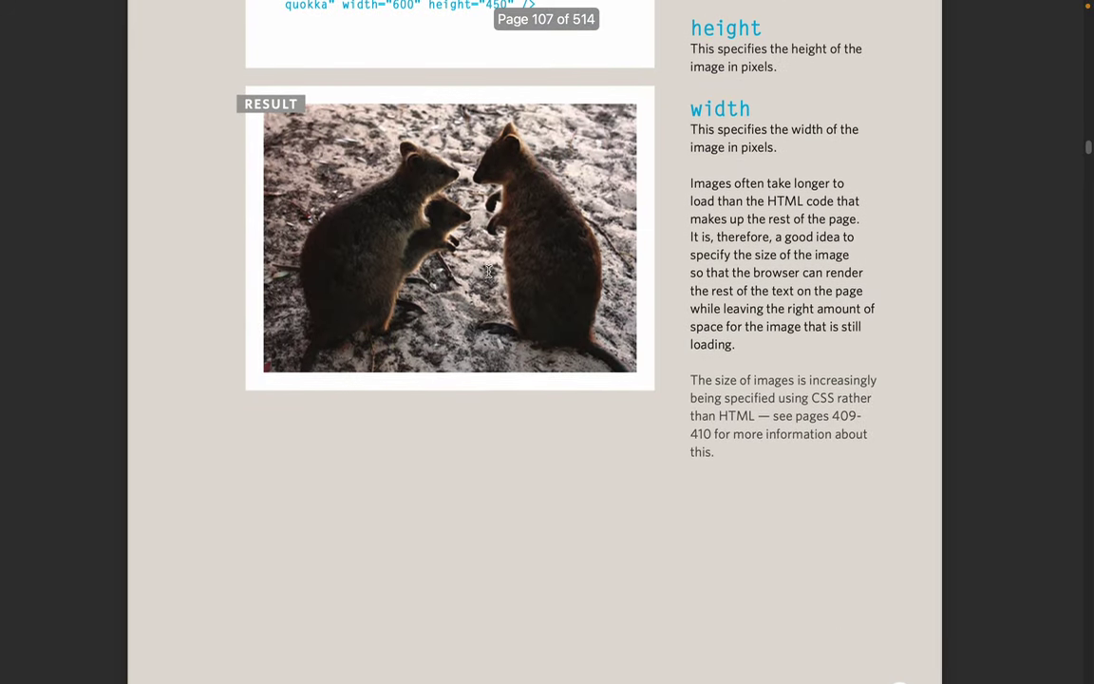
scroll(732, 98, "up", 1)
scroll(717, 180, "up", 2)
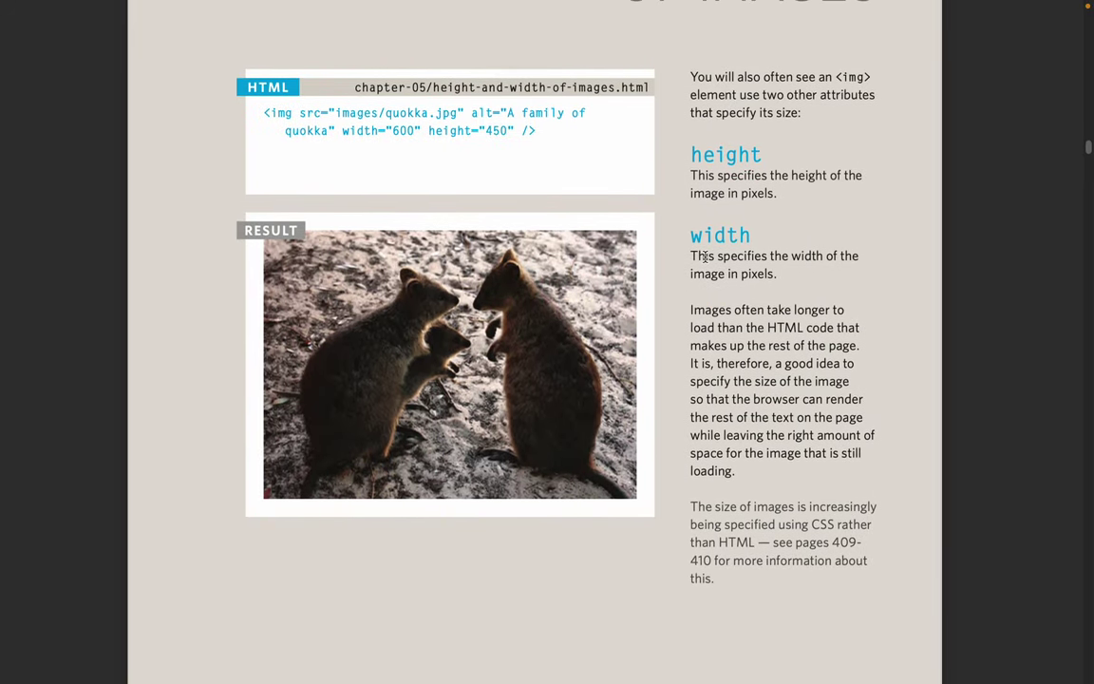
left_click_drag(691, 275, 727, 506)
left_click(696, 389)
scroll(560, 510, "down", 3)
scroll(550, 508, "down", 3)
scroll(550, 511, "down", 3)
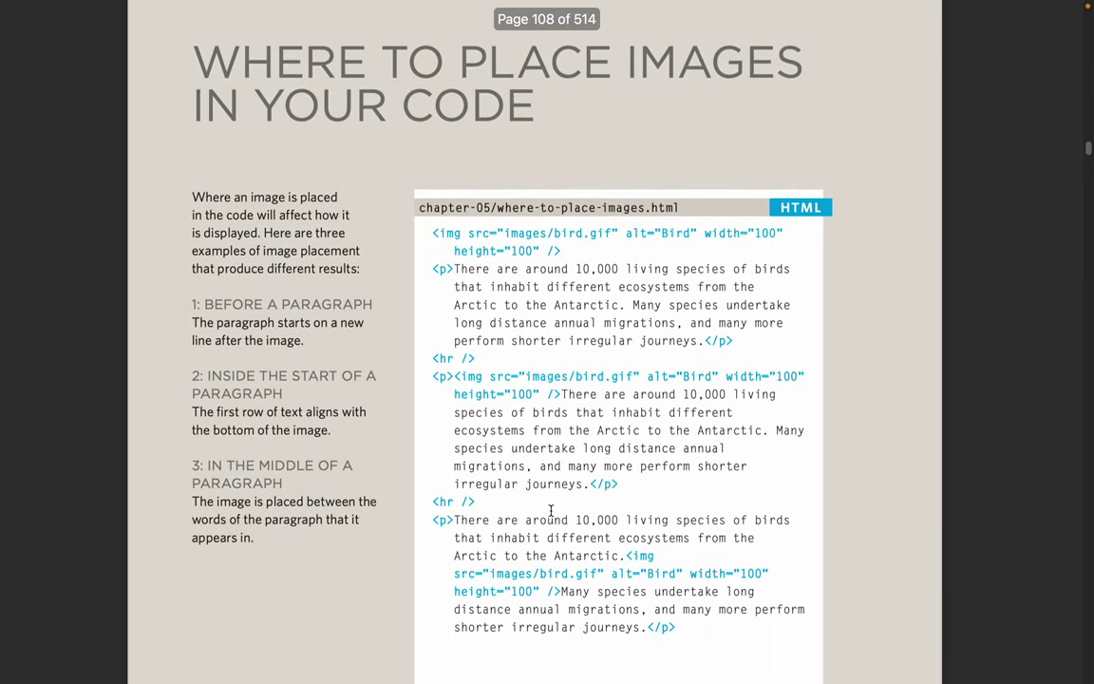
scroll(550, 510, "down", 1)
scroll(550, 510, "up", 1)
Step: Highlight the page 108 title and the Before a Paragraph explanation
scroll(549, 509, "up", 2)
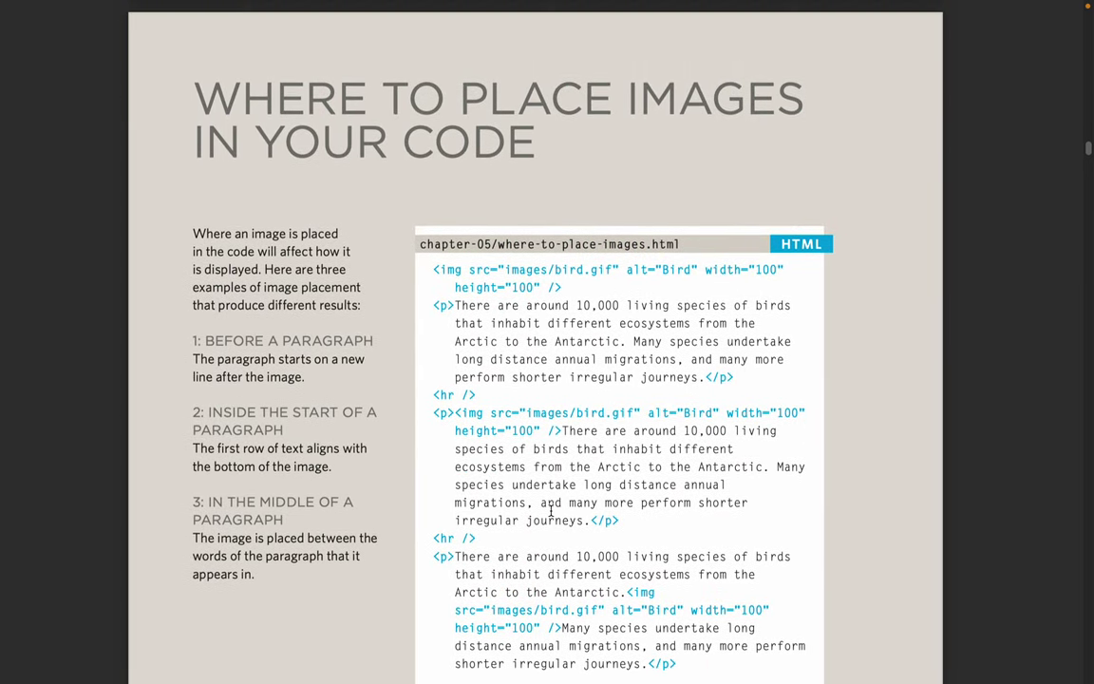
left_click_drag(186, 88, 518, 118)
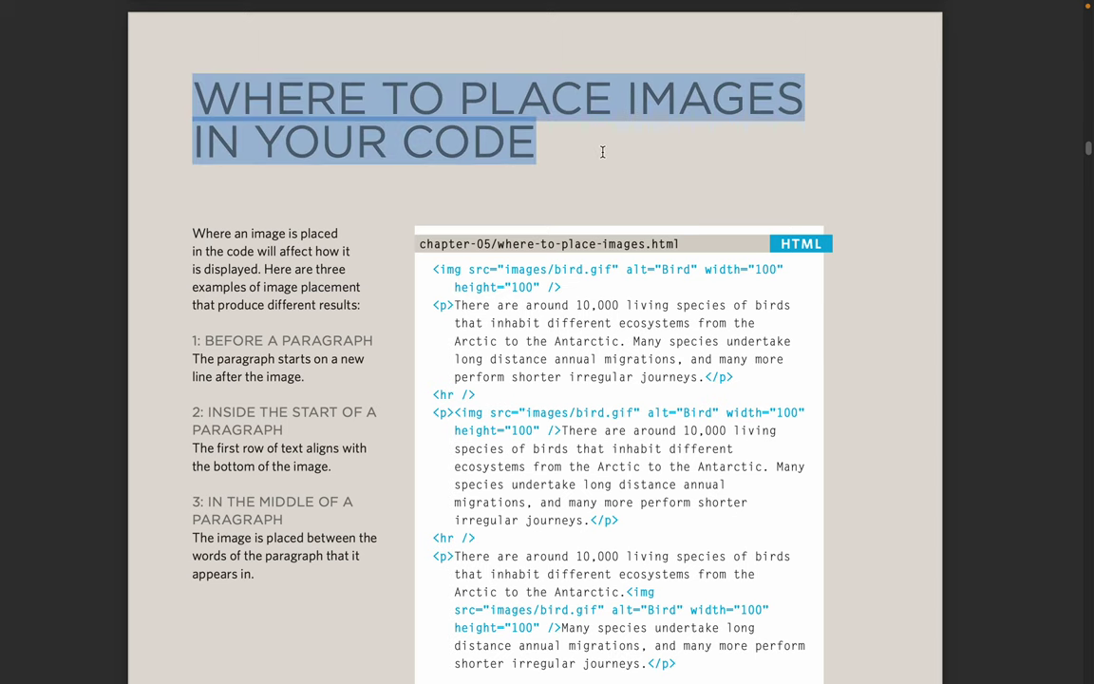
left_click(471, 171)
scroll(387, 485, "down", 2)
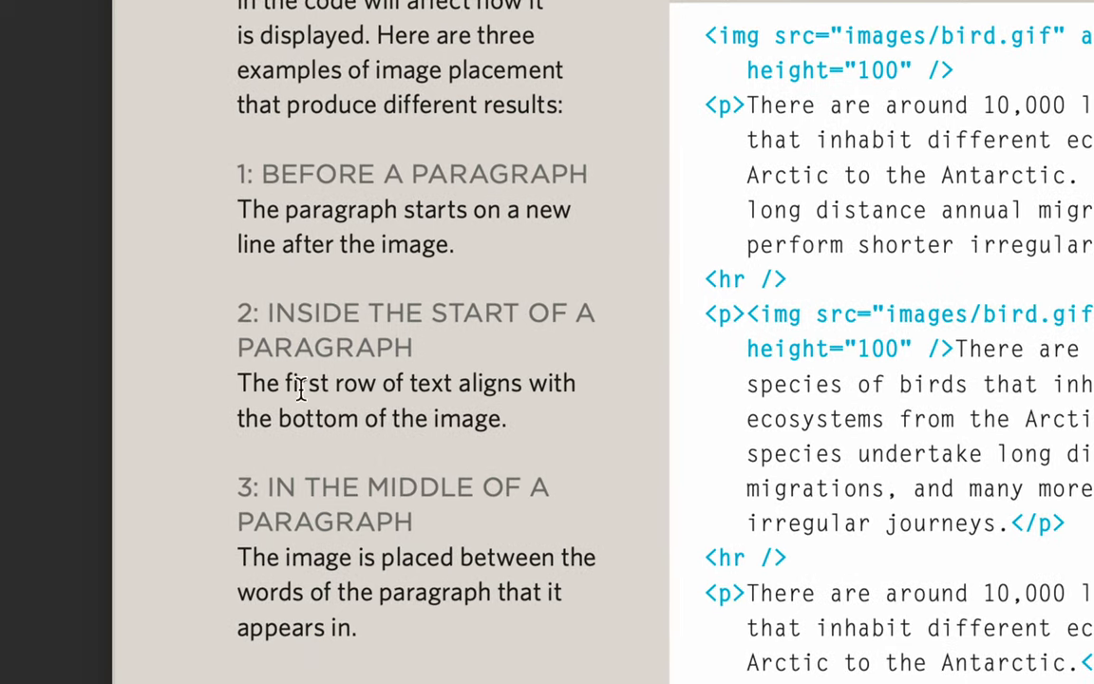
left_click_drag(265, 175, 472, 225)
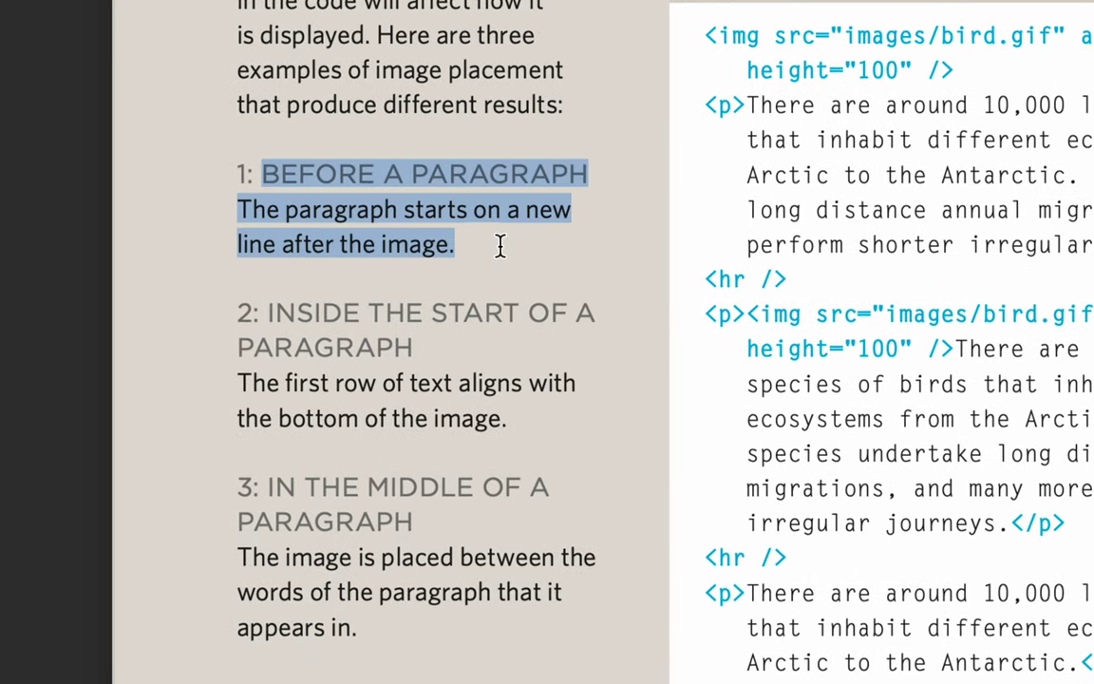
left_click(500, 245)
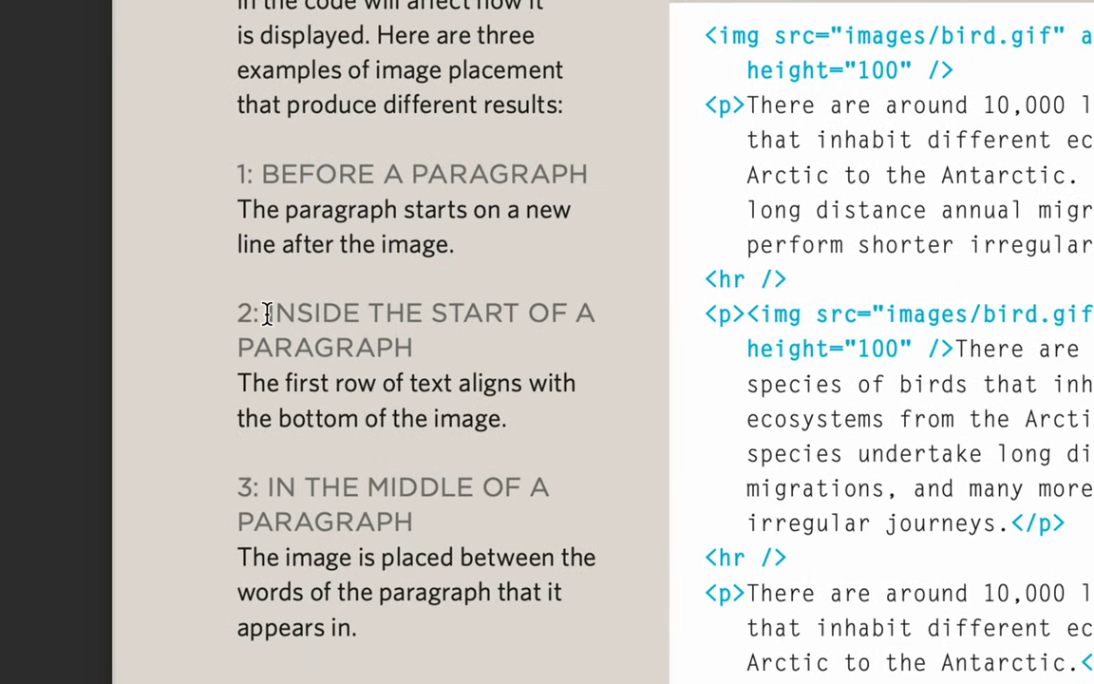
Step: Highlight the Inside the Start of a Paragraph and section 3 headings, then scroll to page 109
mouse_move(269, 312)
left_mouse_down()
mouse_move(460, 359)
mouse_move(534, 409)
left_mouse_up()
left_click(534, 408)
left_click_drag(264, 300, 527, 412)
left_click(529, 413)
left_click_drag(486, 445, 470, 518)
left_click(517, 567)
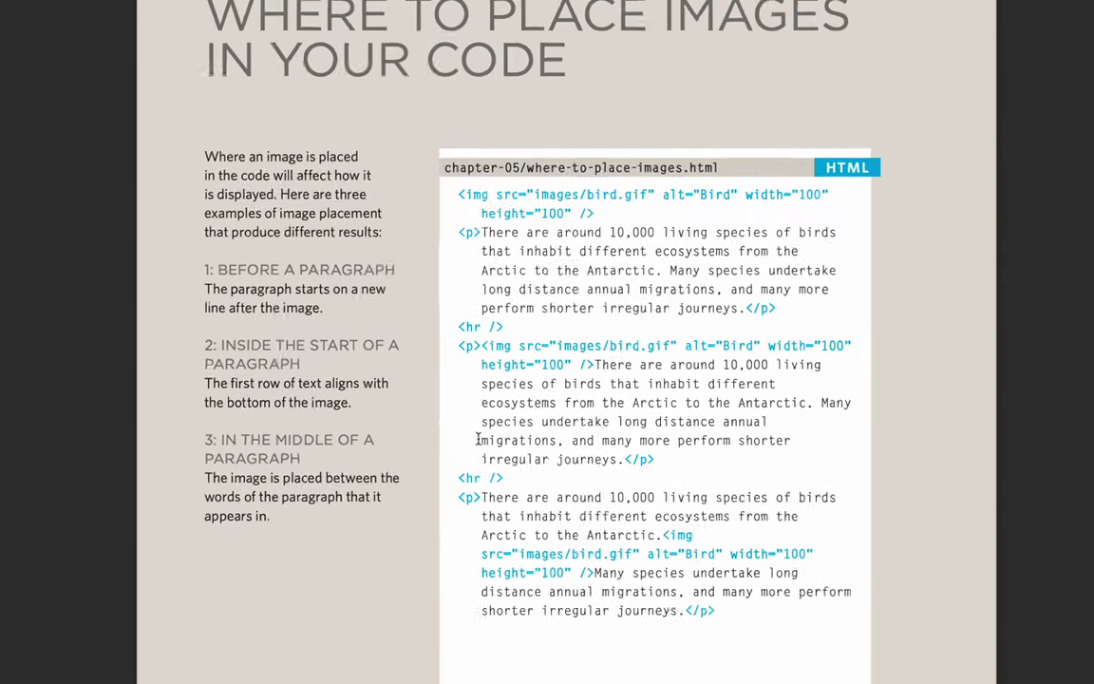
scroll(616, 490, "down", 5)
scroll(615, 490, "down", 5)
scroll(615, 490, "down", 5)
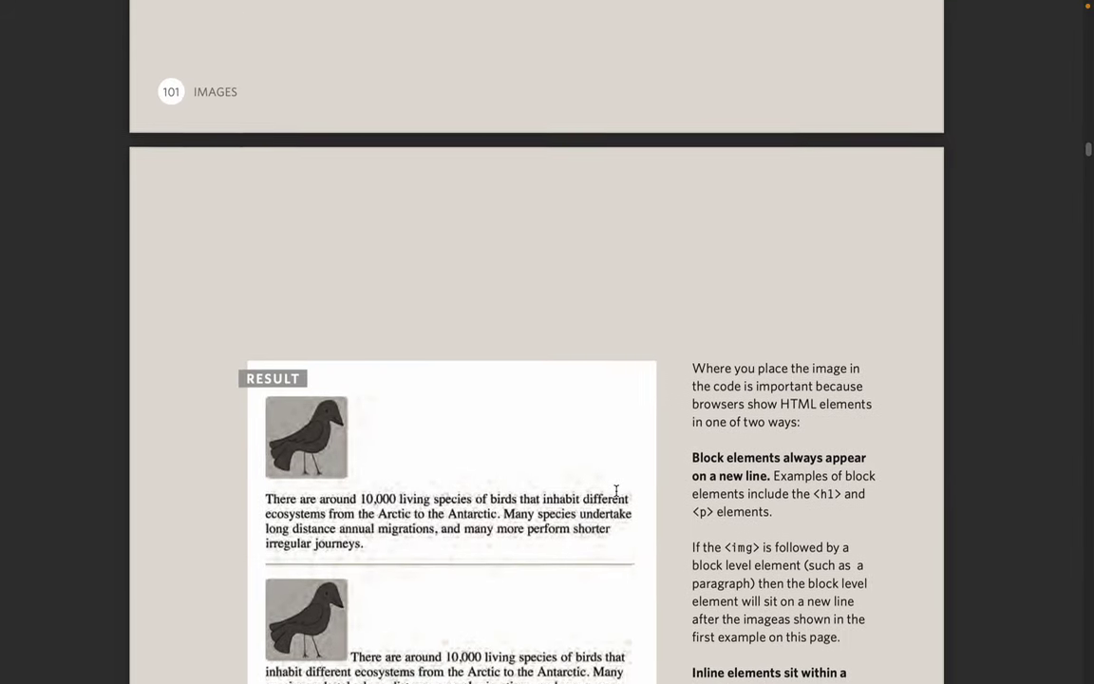
scroll(615, 490, "down", 2)
scroll(615, 490, "down", 2)
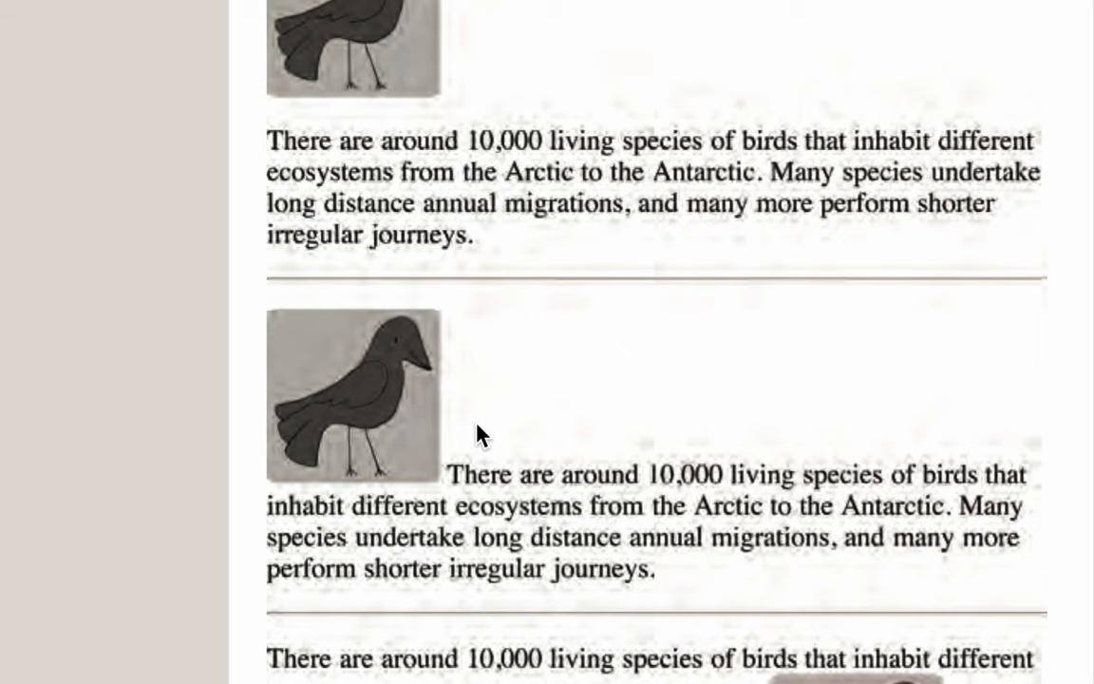
scroll(478, 434, "down", 5)
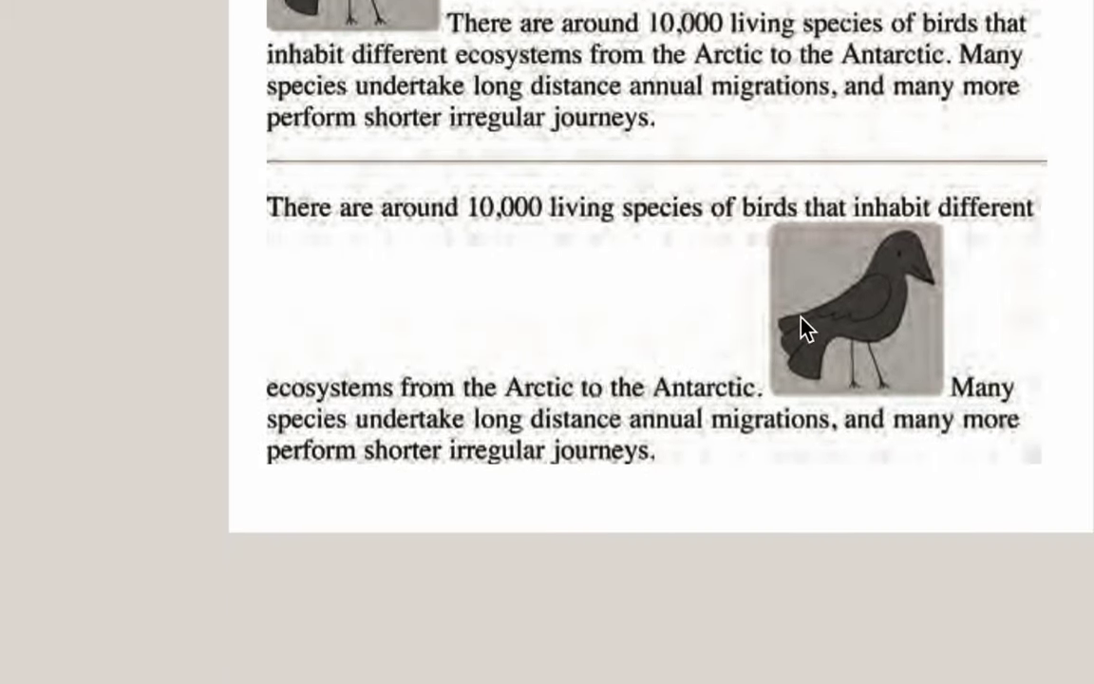
scroll(845, 227, "up", 2)
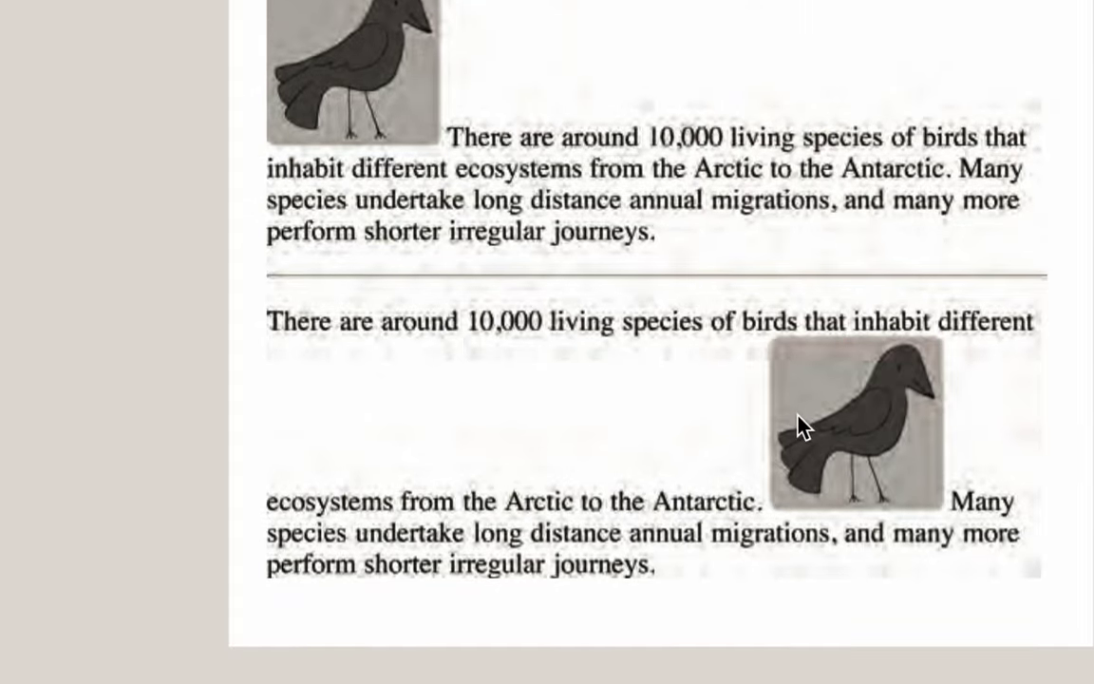
scroll(798, 427, "up", 1)
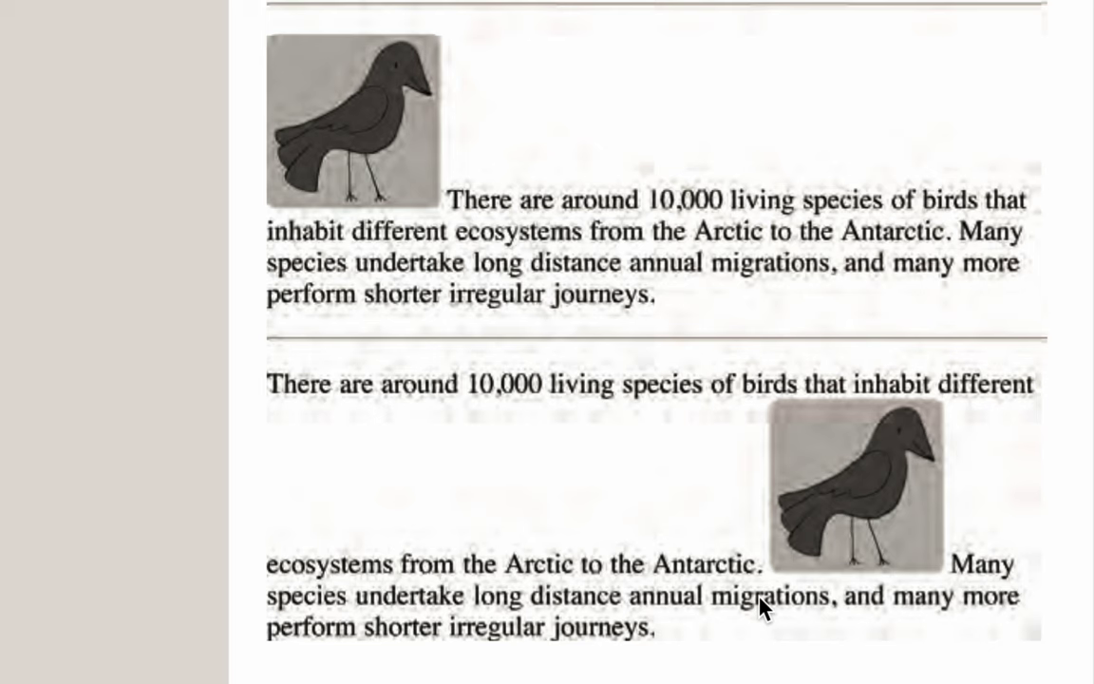
scroll(542, 484, "down", 5)
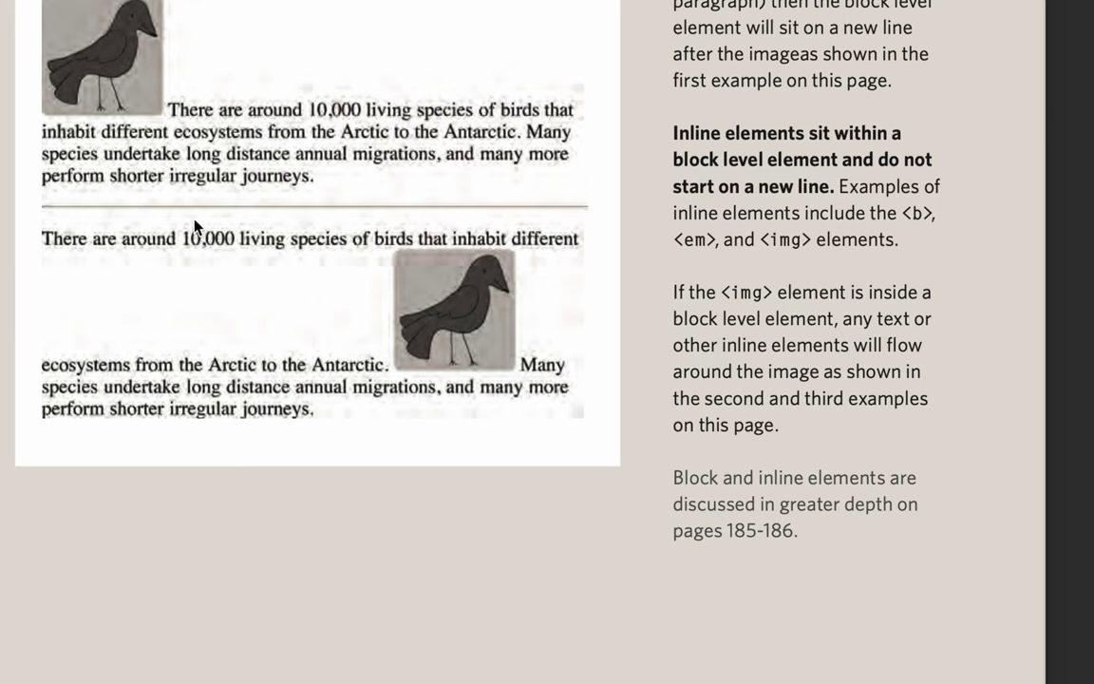
Step: Scroll back and highlight the block and inline elements explanation text
scroll(195, 226, "up", 2)
scroll(194, 226, "up", 2)
scroll(195, 227, "up", 1)
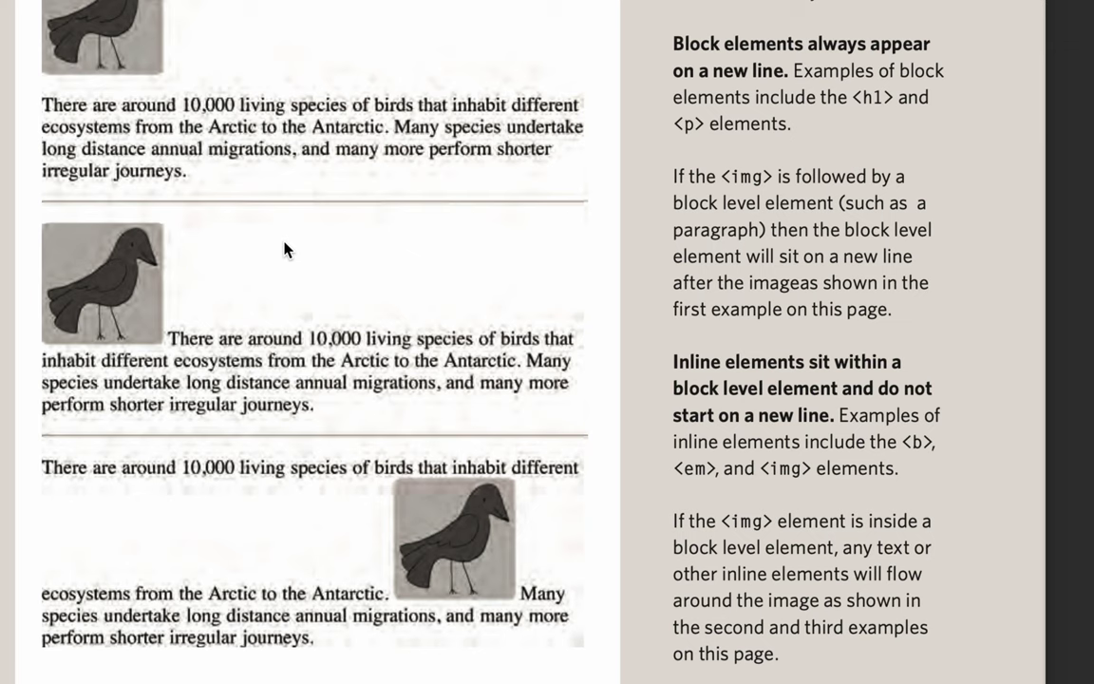
scroll(282, 476, "down", 2)
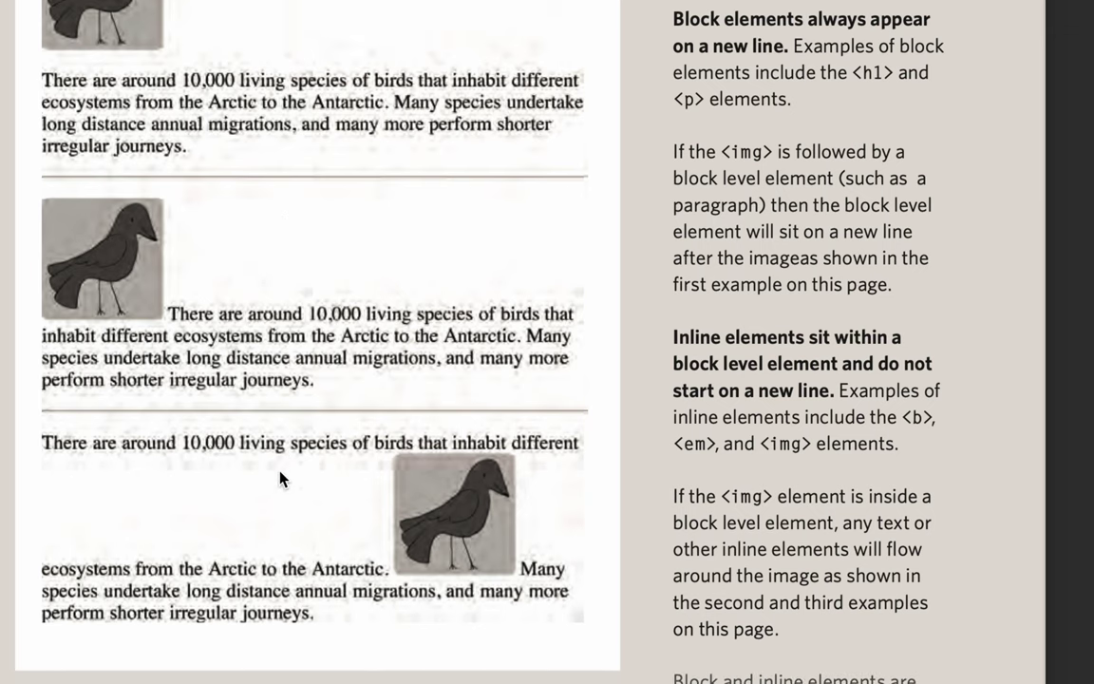
scroll(281, 479, "down", 2)
scroll(282, 479, "up", 6)
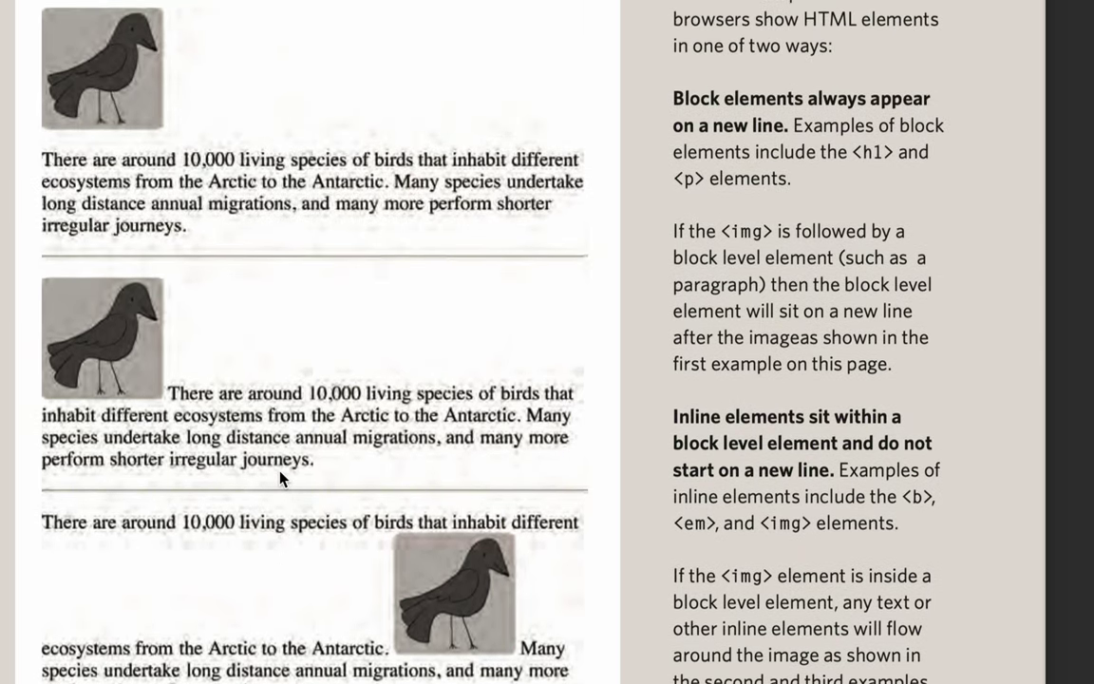
scroll(740, 147, "up", 2)
left_click_drag(691, 100, 845, 424)
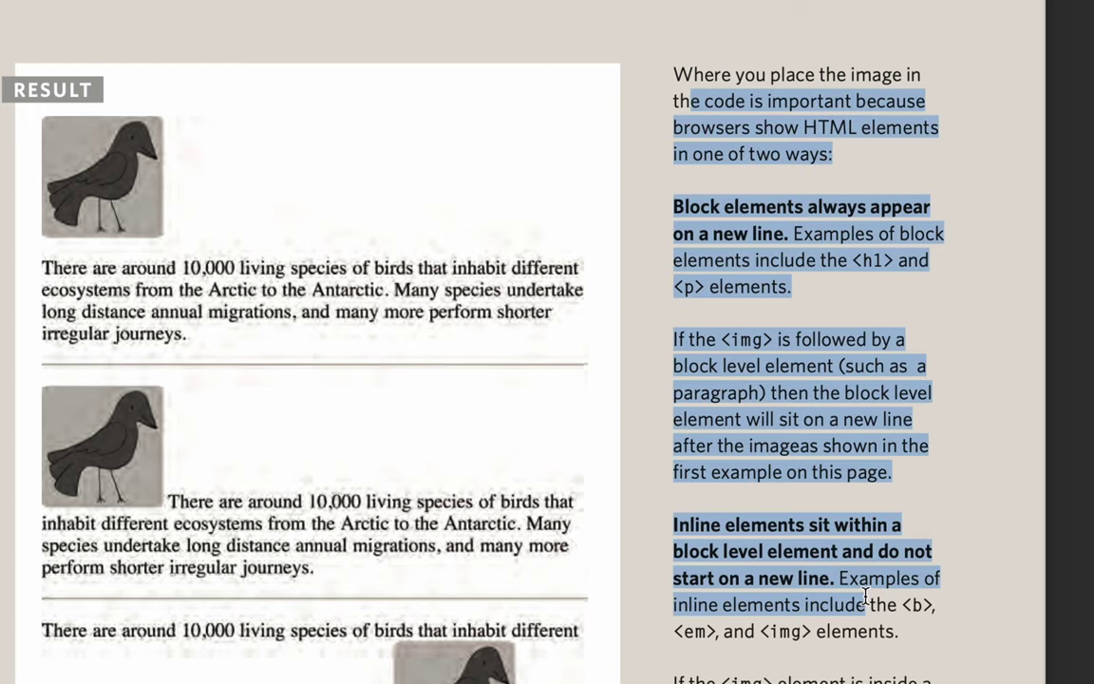
left_click(845, 424)
left_click_drag(699, 100, 871, 577)
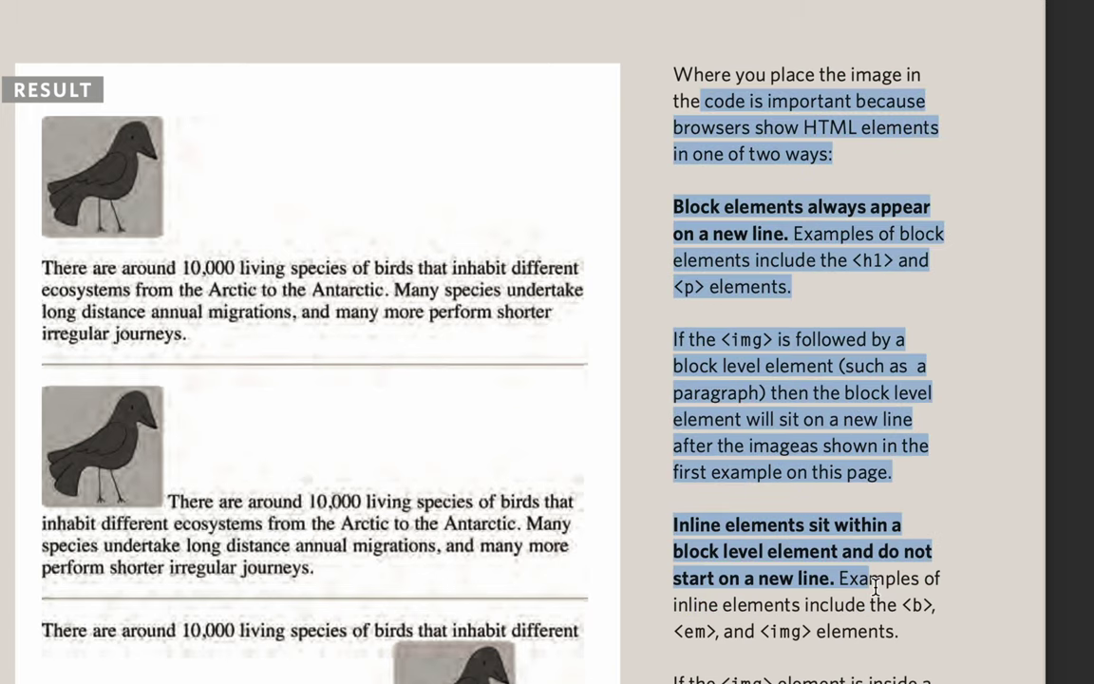
left_click(874, 586)
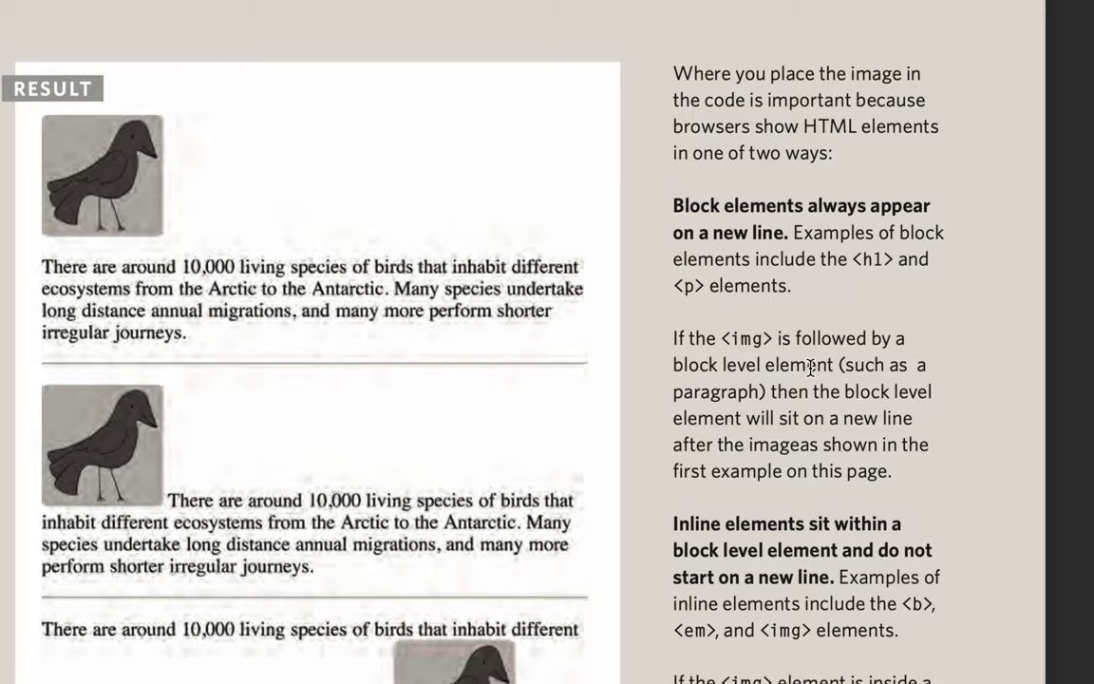
Step: Scroll down to the Old Code: Aligning Images Horizontally page
scroll(769, 361, "down", 2)
scroll(810, 369, "down", 3)
scroll(809, 369, "down", 5)
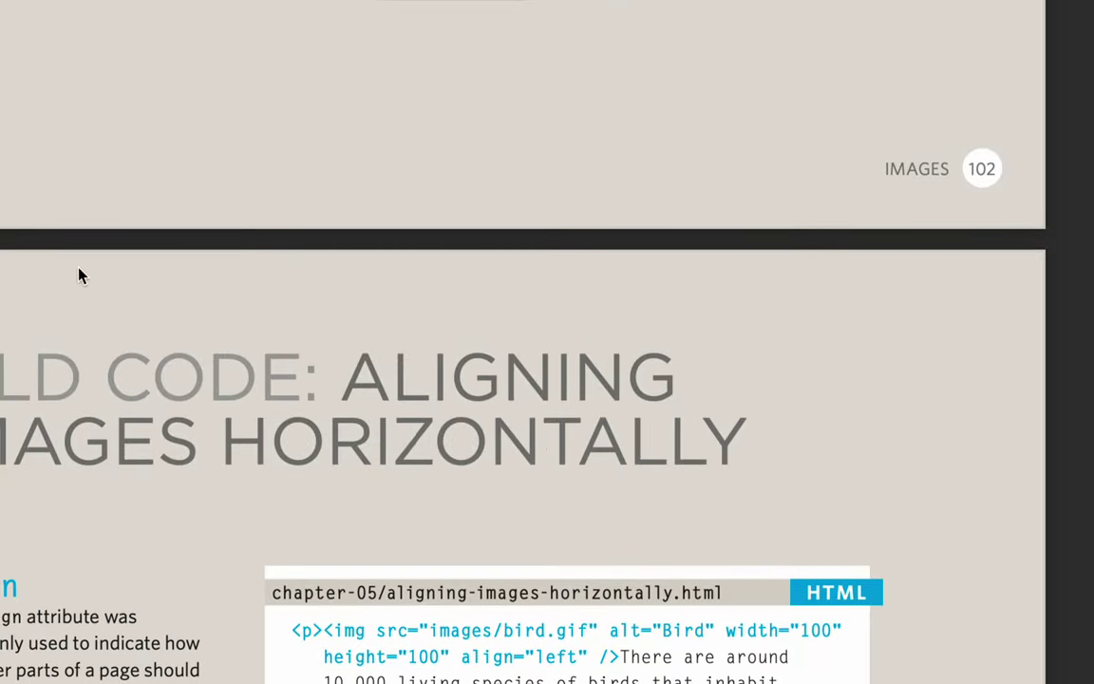
Step: Scroll through the image-alignment pages to page 114, Three Rules for Creating Images
scroll(327, 571, "down", 4)
scroll(327, 571, "down", 2)
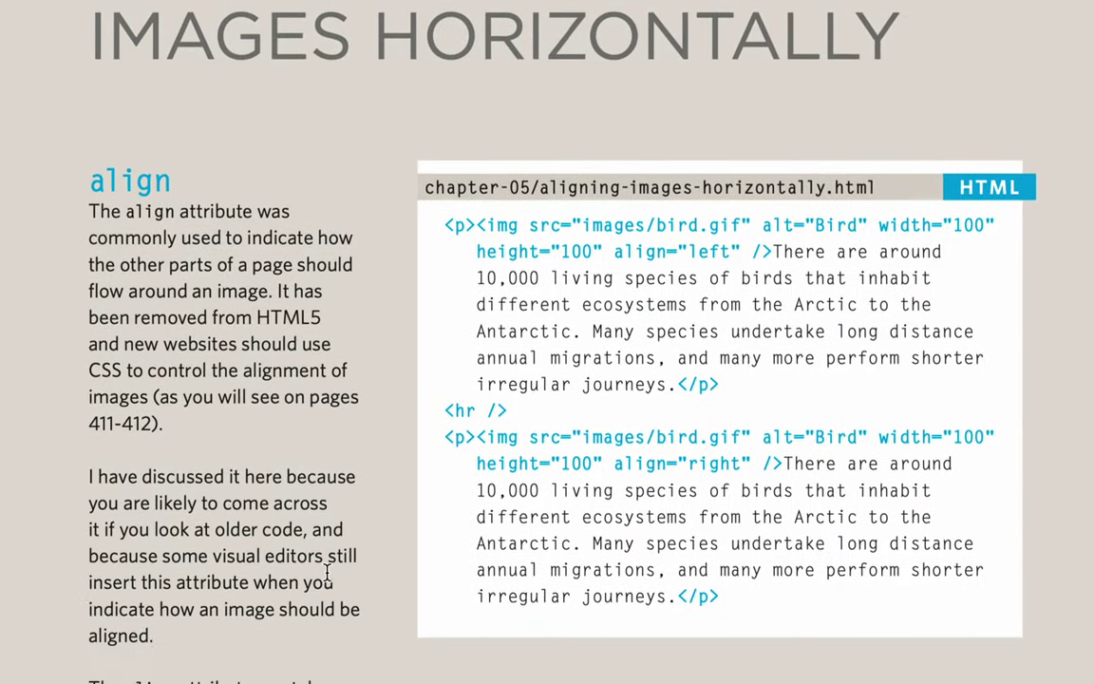
scroll(327, 571, "down", 5)
scroll(327, 571, "down", 5)
scroll(326, 571, "down", 4)
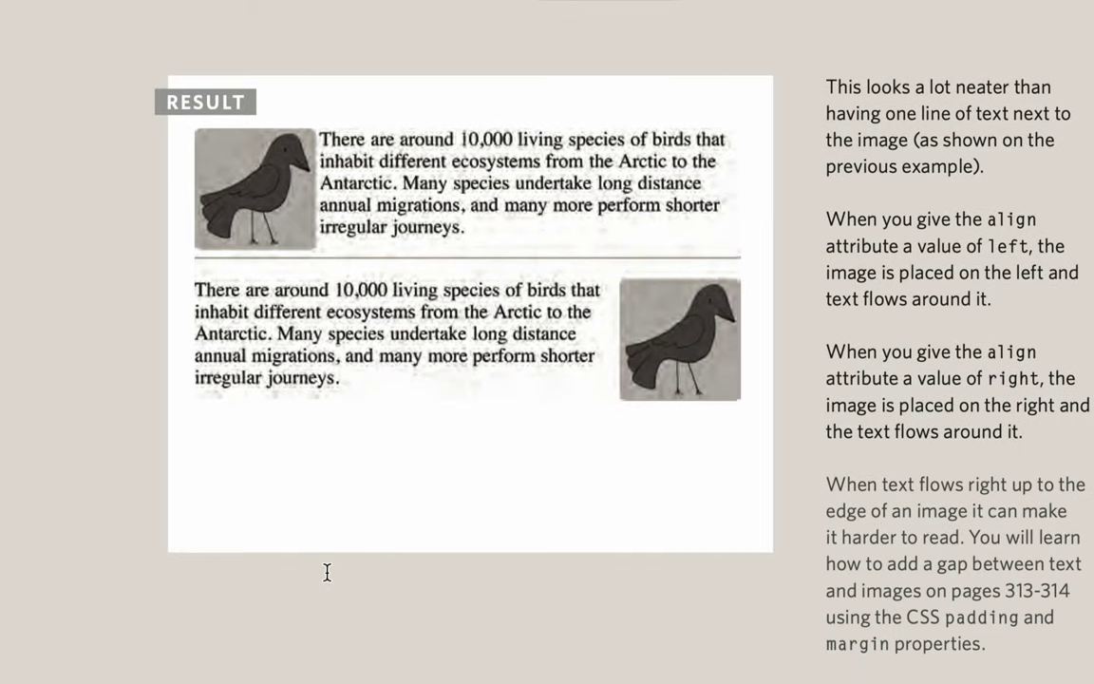
scroll(1017, 408, "right", 5)
scroll(5, 409, "left", 2)
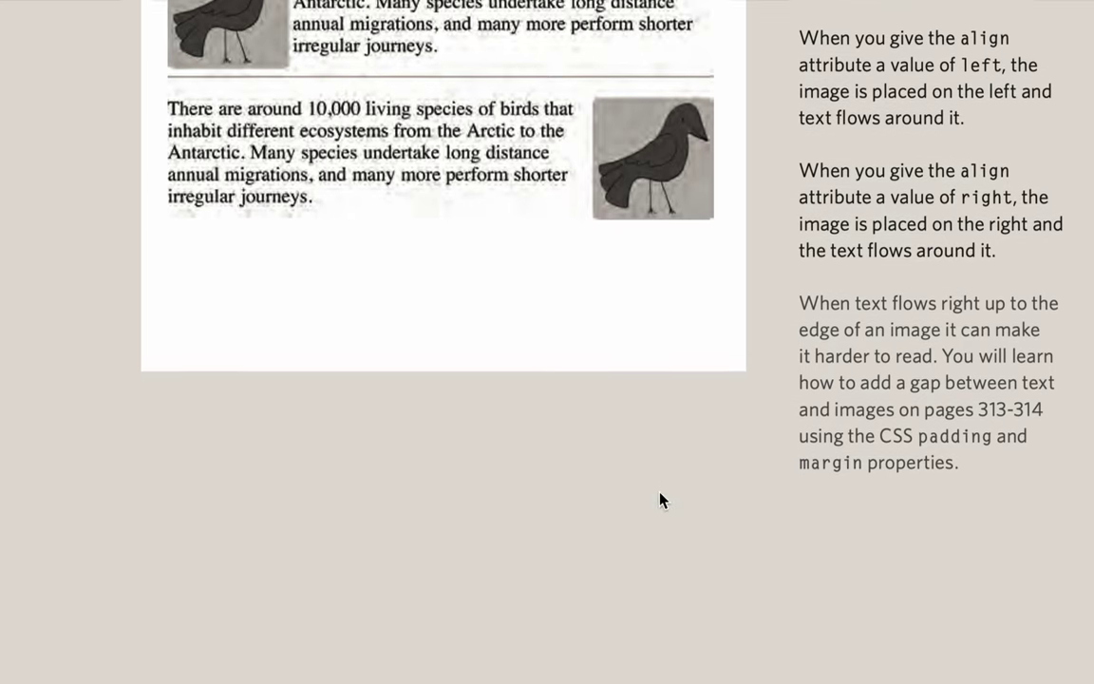
scroll(661, 500, "down", 10)
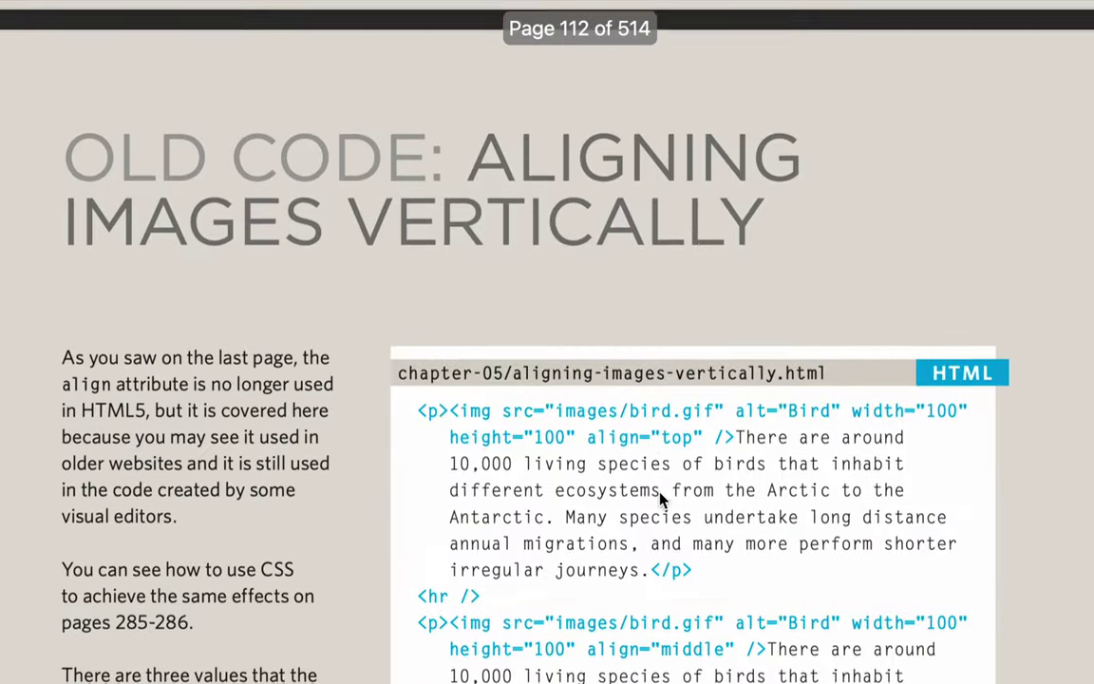
scroll(662, 500, "down", 1)
scroll(662, 500, "down", 5)
scroll(662, 501, "down", 5)
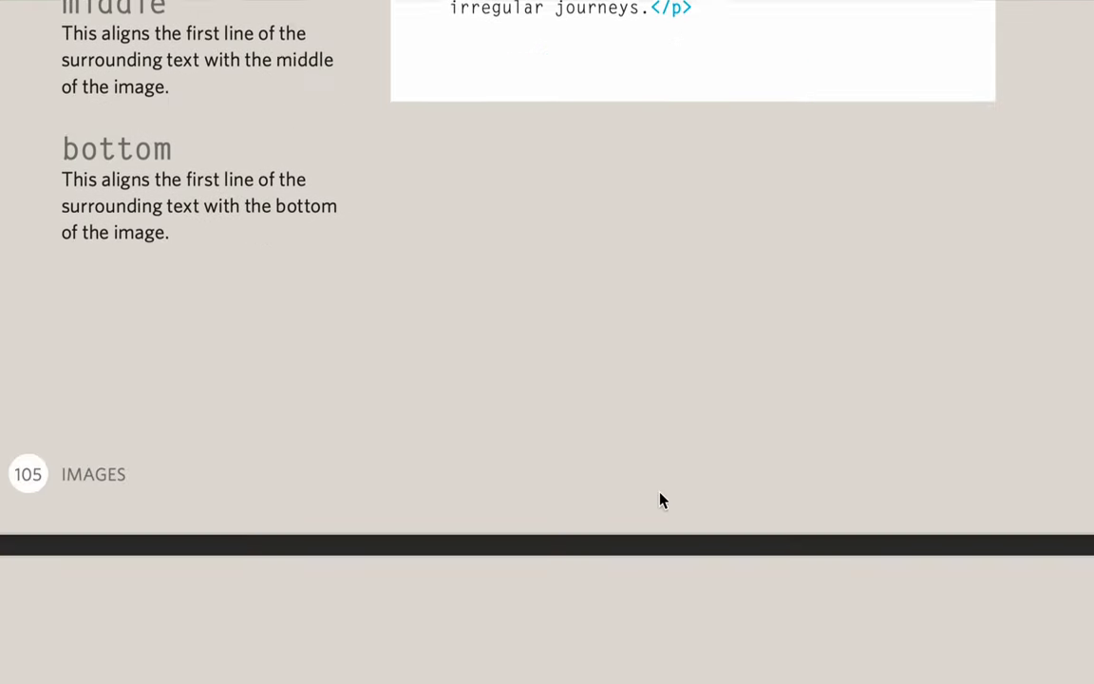
scroll(662, 500, "down", 5)
scroll(662, 500, "down", 5)
scroll(662, 500, "down", 5)
scroll(662, 500, "down", 5)
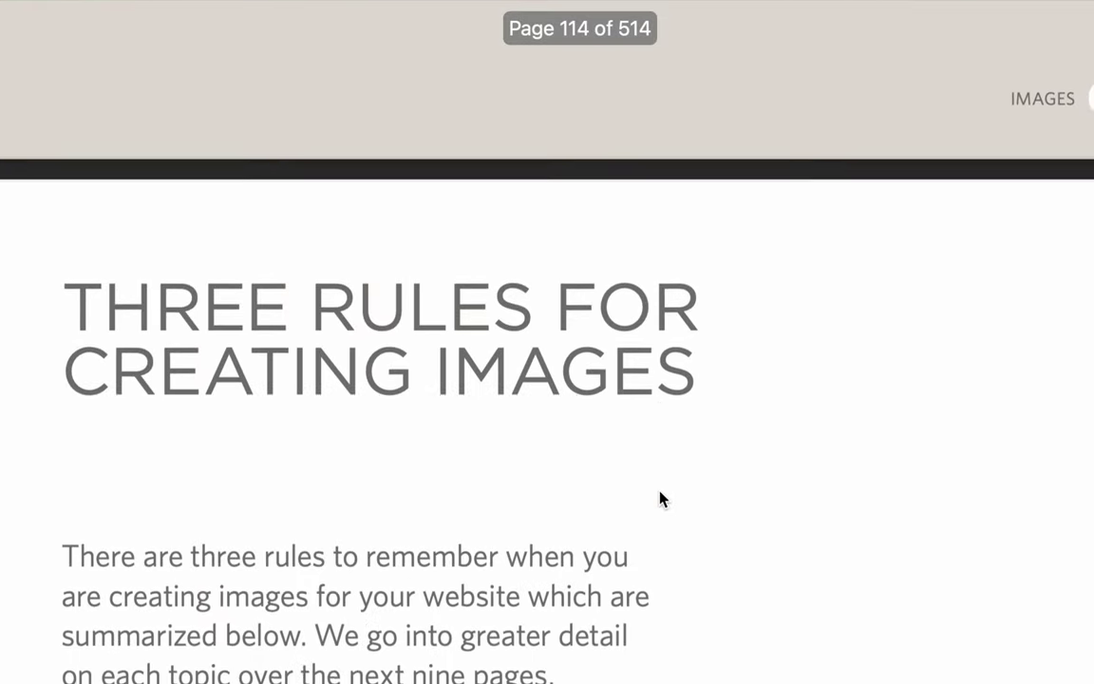
scroll(661, 501, "down", 2)
scroll(662, 500, "down", 5)
scroll(662, 501, "down", 2)
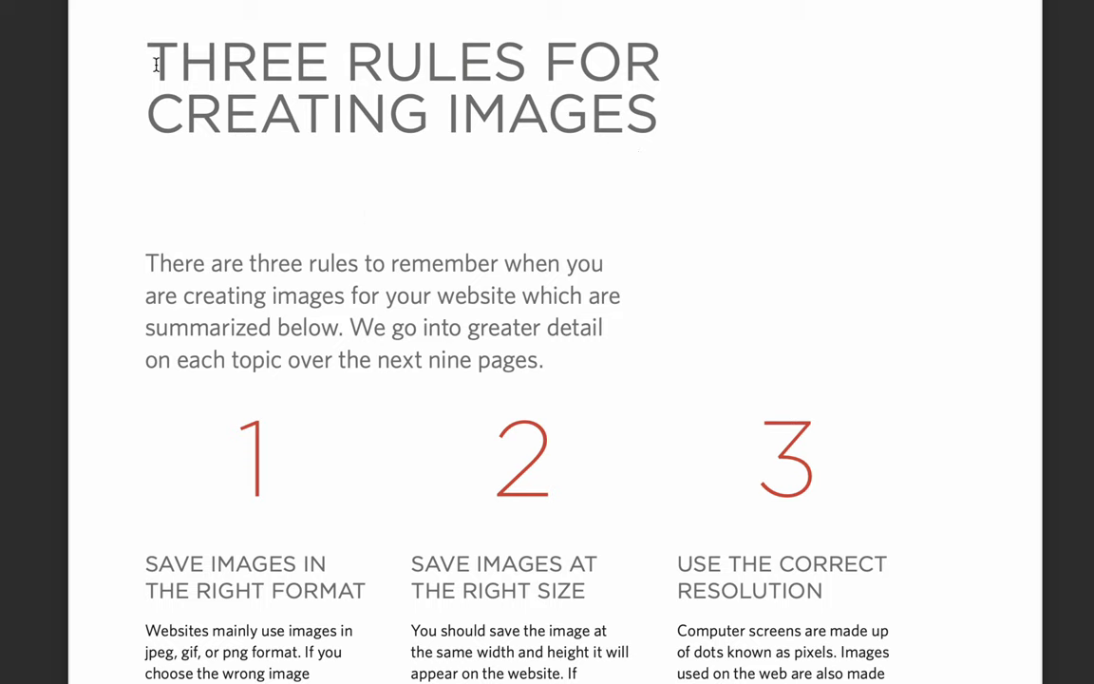
left_click_drag(144, 57, 673, 107)
left_click(698, 130)
double_click(240, 104)
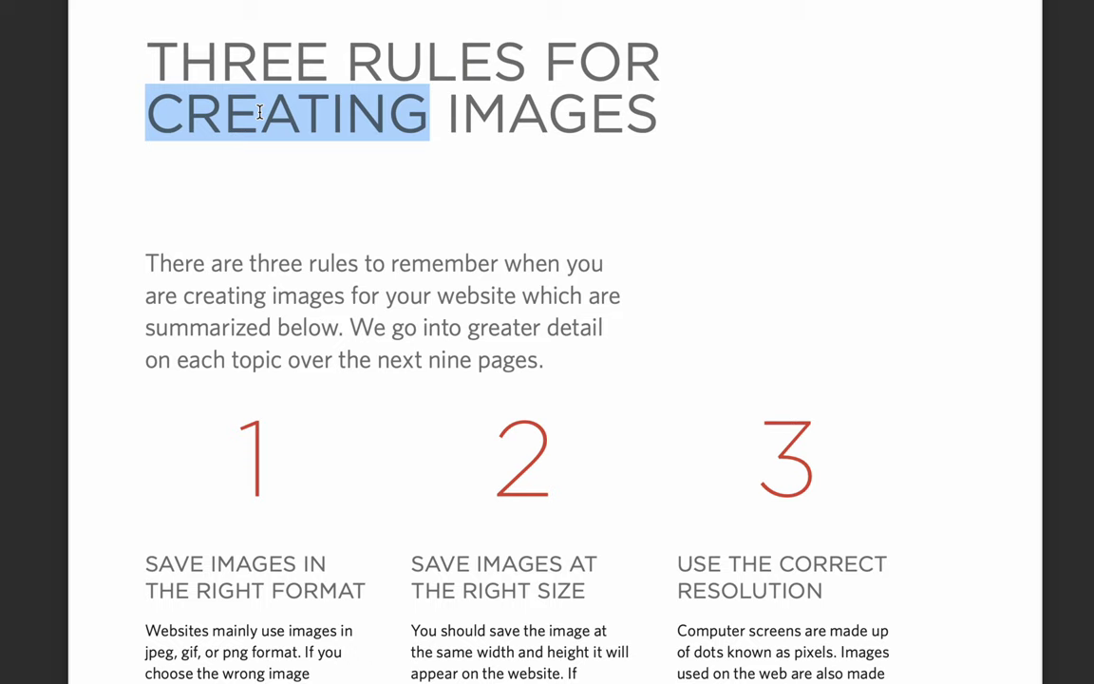
Step: Highlight the Images chapter intro lines, including 'We go into greater detail', while reading
scroll(265, 114, "up", 1)
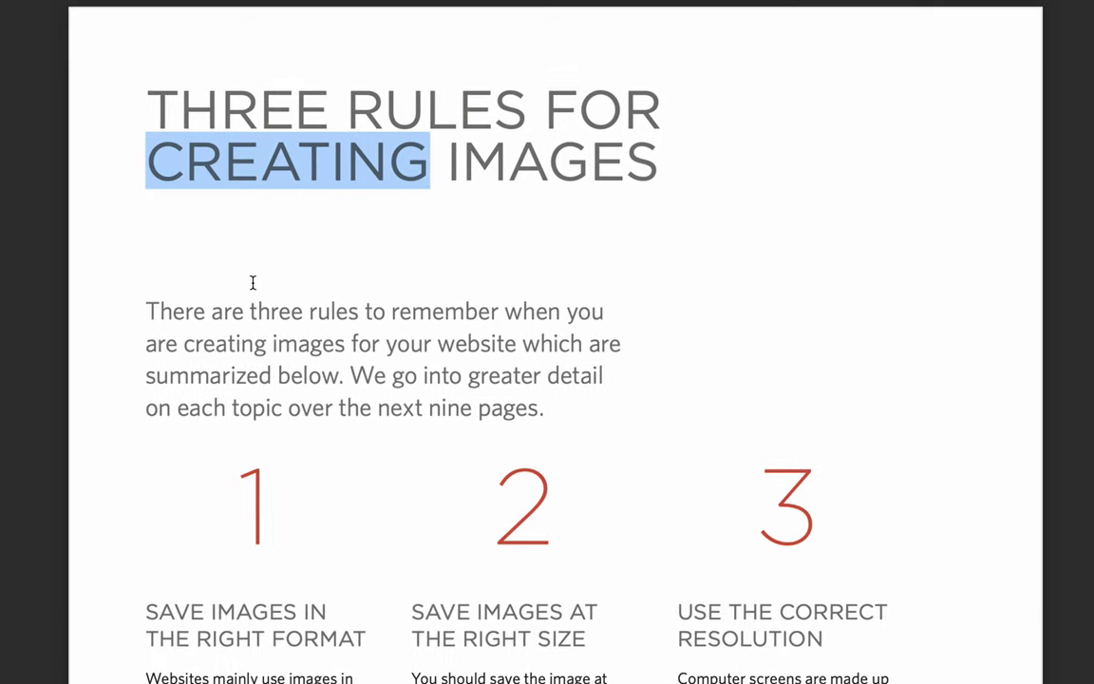
scroll(151, 312, "down", 1)
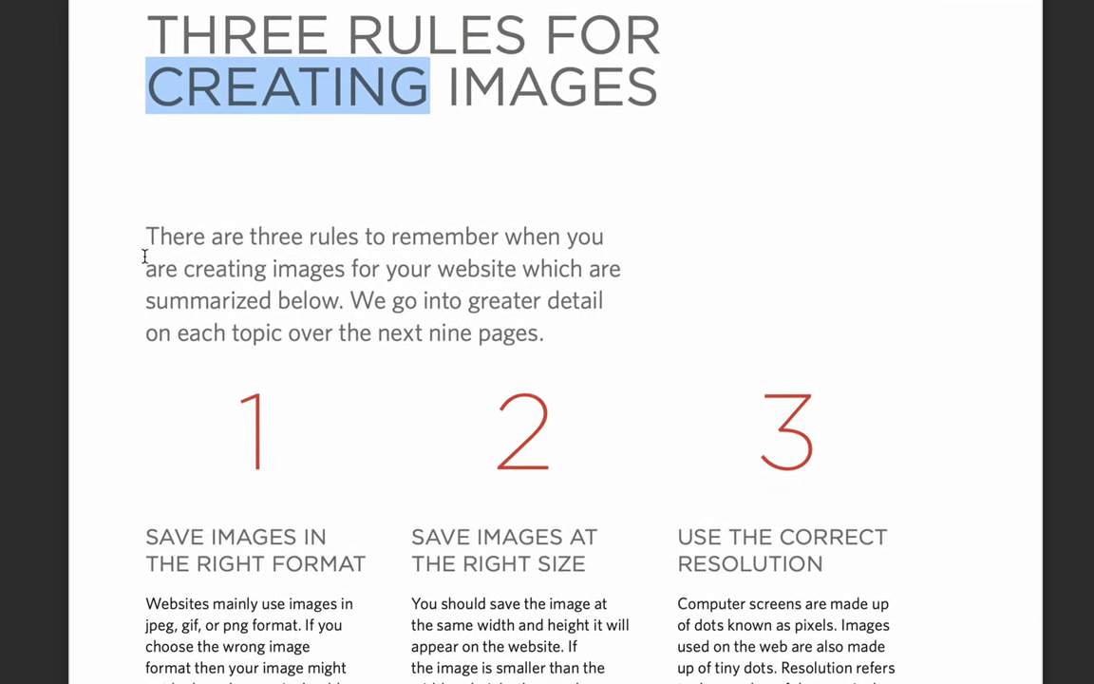
left_click_drag(147, 236, 537, 237)
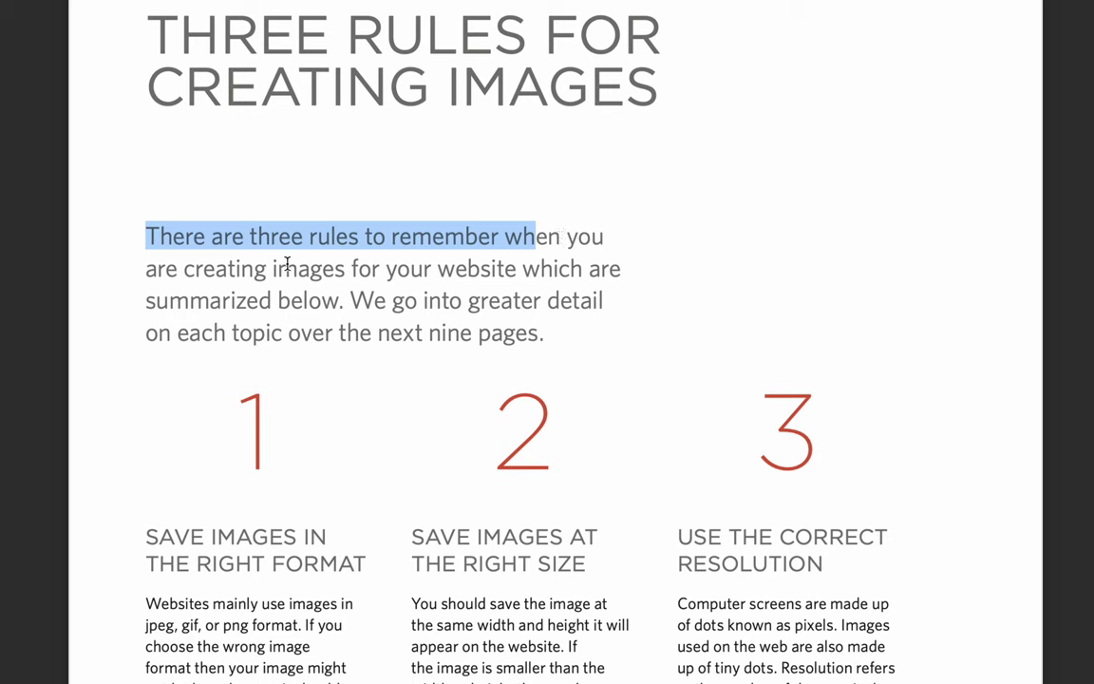
double_click(306, 300)
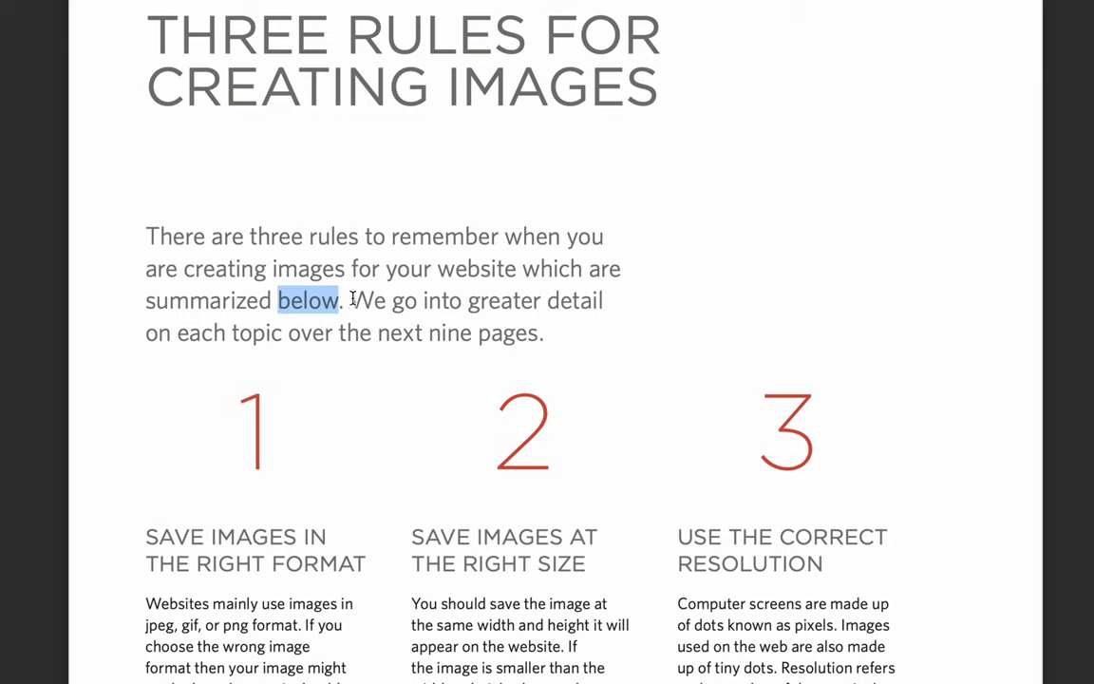
left_click_drag(352, 300, 630, 293)
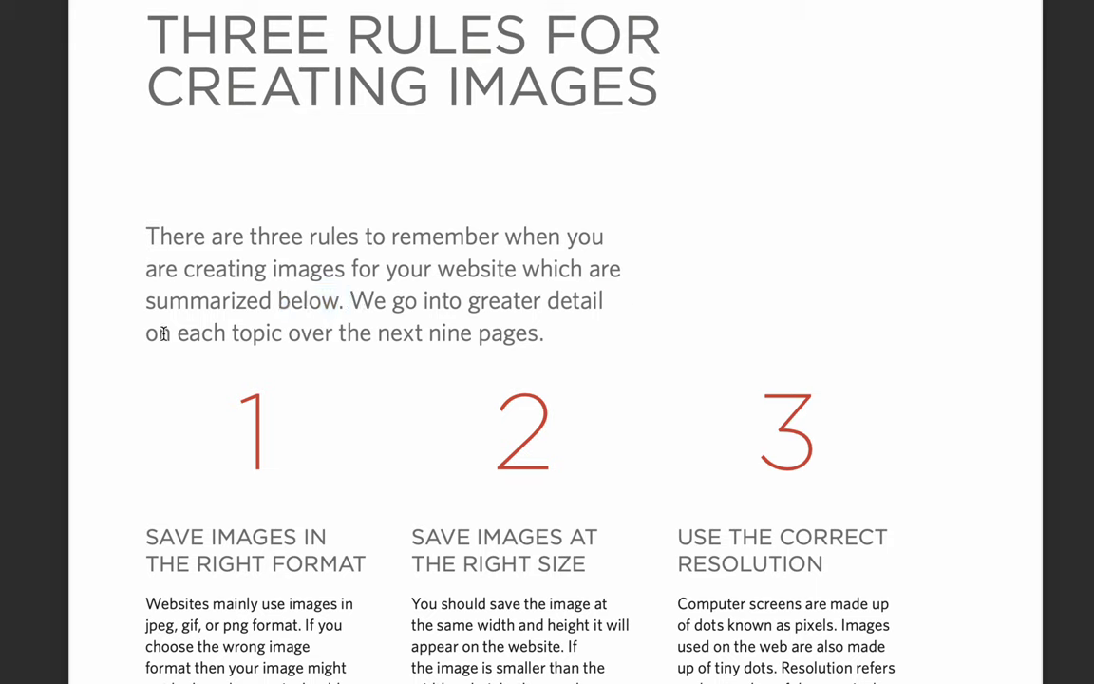
left_click_drag(157, 334, 501, 334)
left_click(511, 335)
triple_click(510, 334)
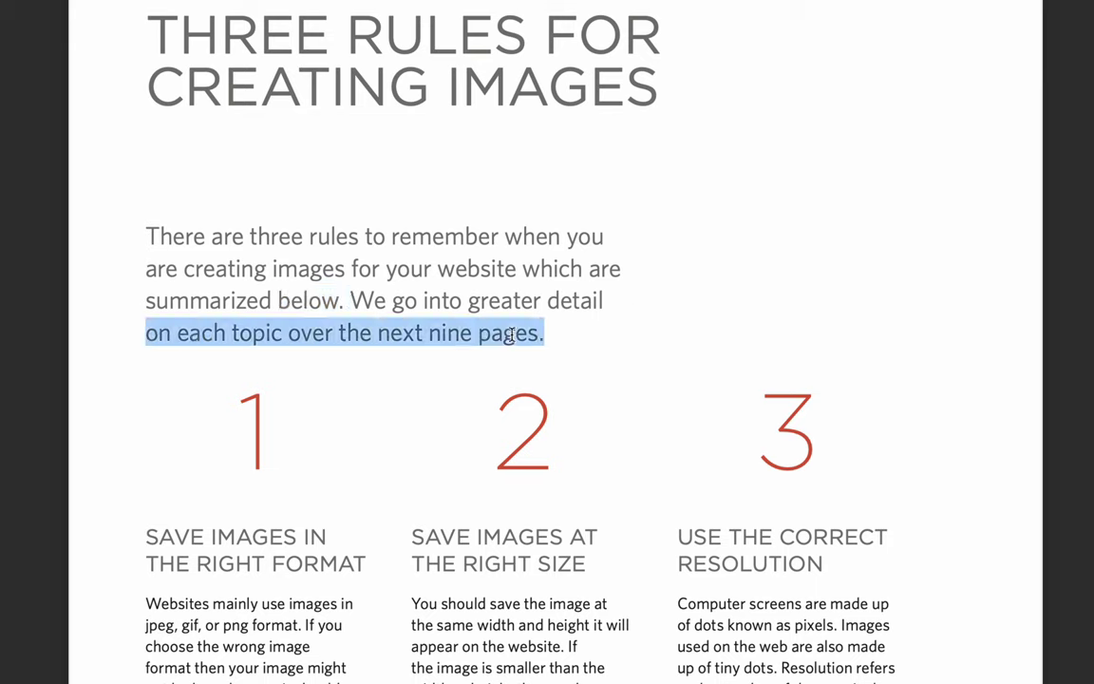
left_click(511, 335)
triple_click(511, 334)
Step: Highlight the rule headings: right format, right size and correct resolution
scroll(510, 335, "down", 1)
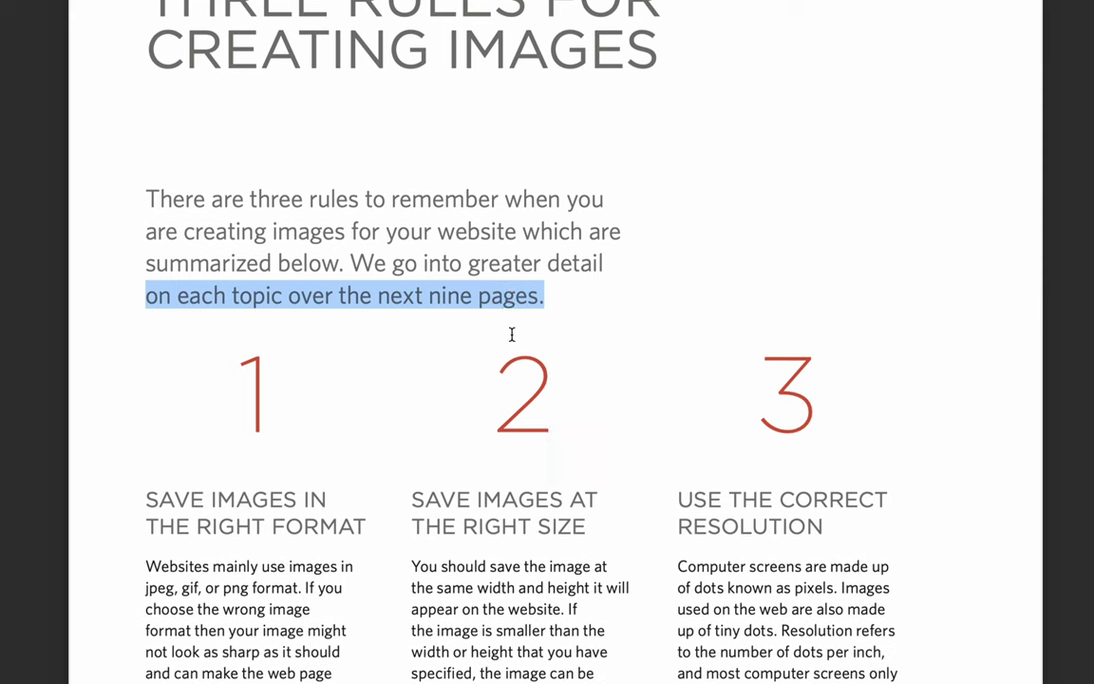
scroll(511, 334, "down", 3)
scroll(511, 334, "down", 1)
scroll(510, 335, "down", 1)
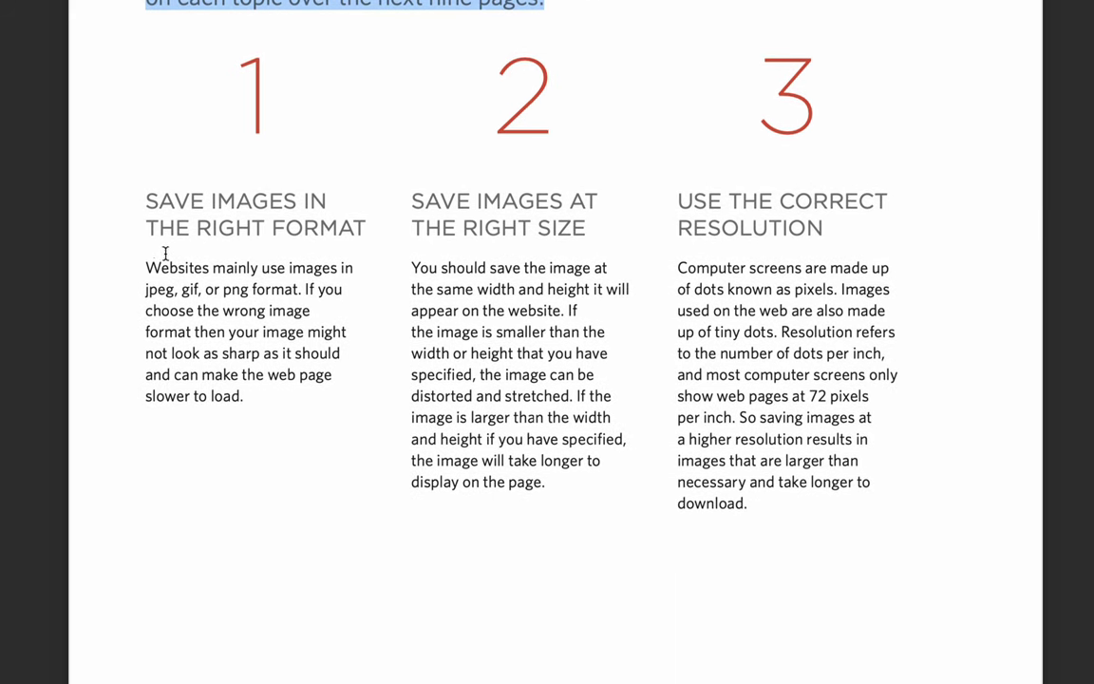
left_click_drag(139, 207, 351, 216)
left_click(361, 220)
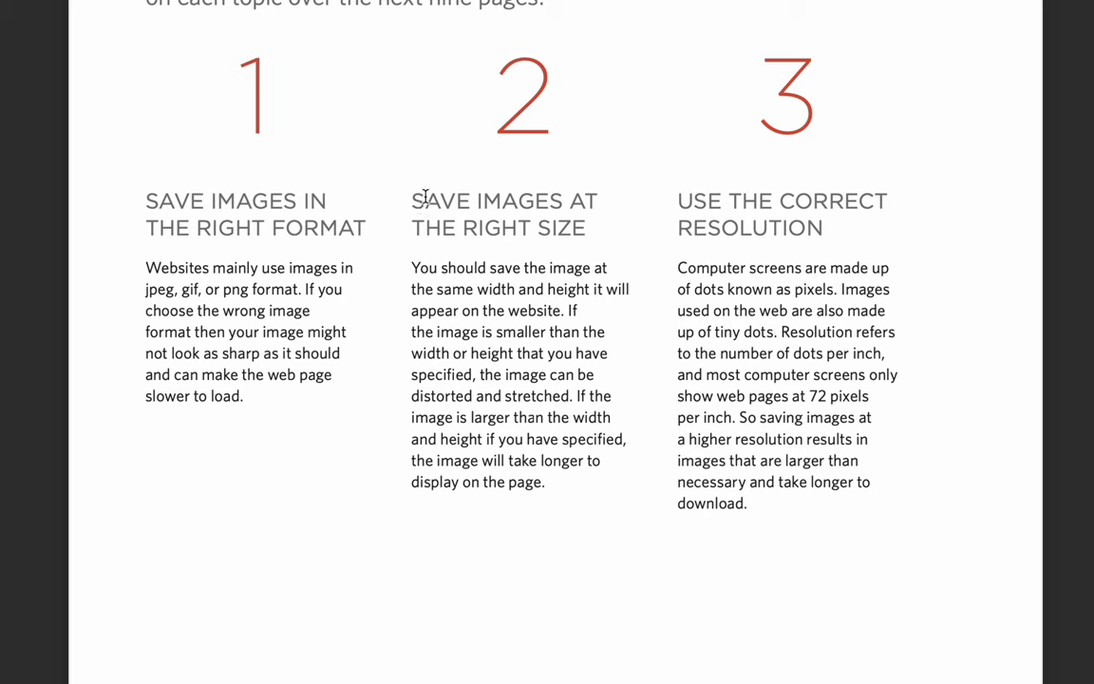
left_click_drag(415, 199, 589, 228)
left_click(593, 228)
left_click_drag(689, 203, 830, 230)
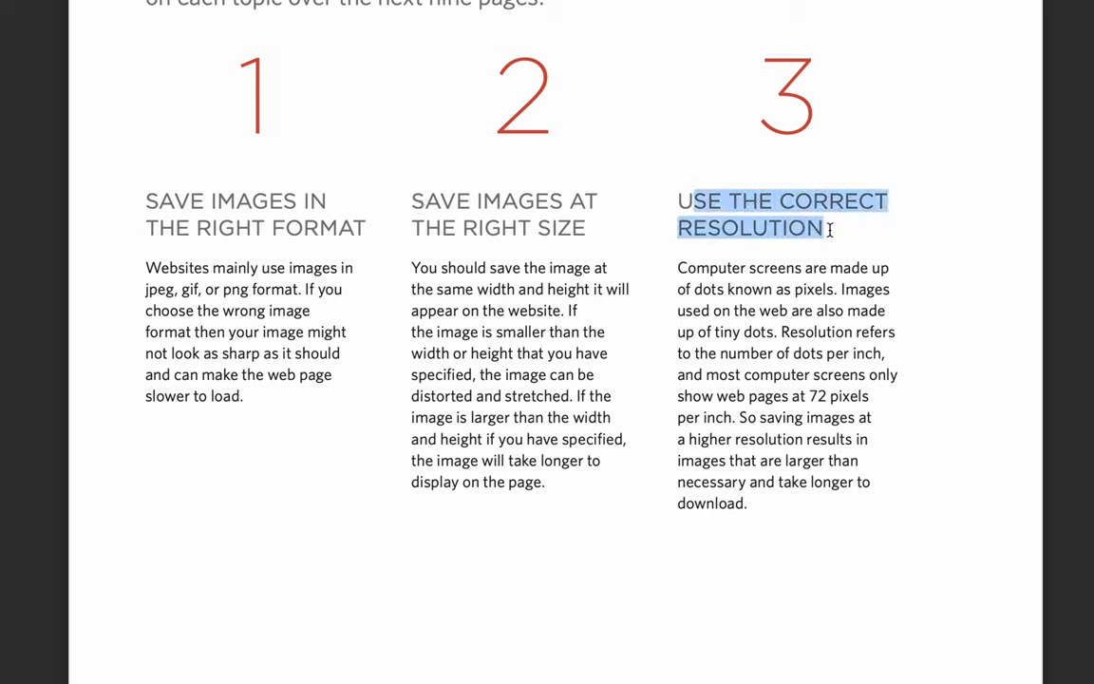
left_click(830, 230)
left_click_drag(197, 202, 737, 252)
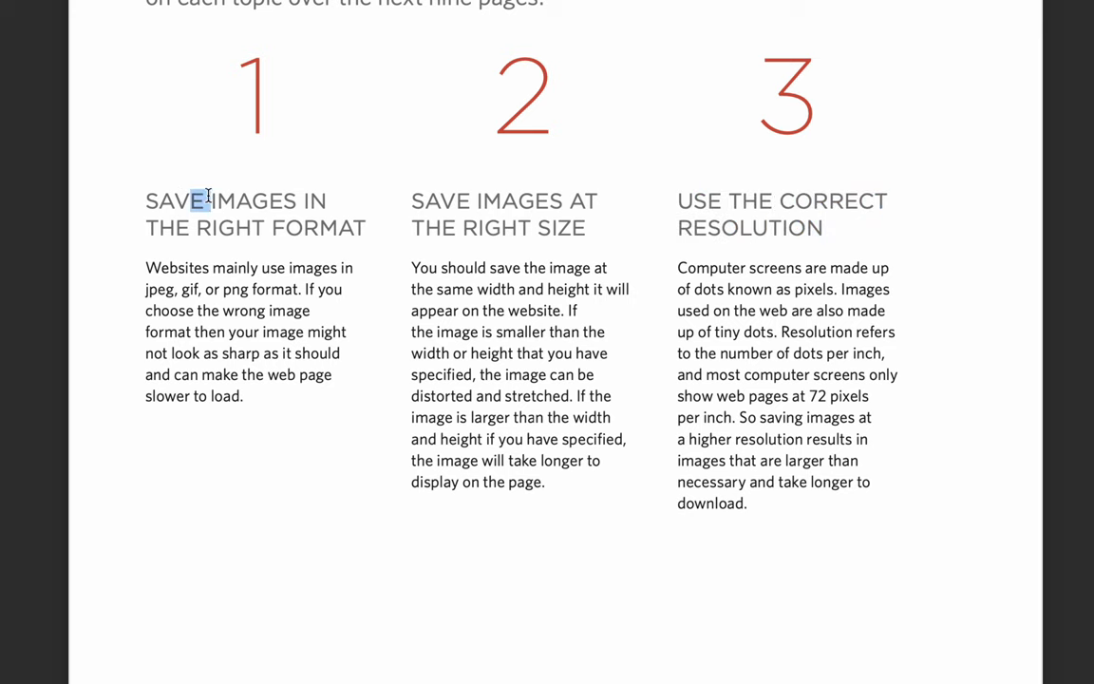
left_click(738, 252)
Step: Scroll to Tools to Edit & Save Images and highlight its software and online editor lists
scroll(295, 524, "down", 1)
scroll(295, 524, "down", 4)
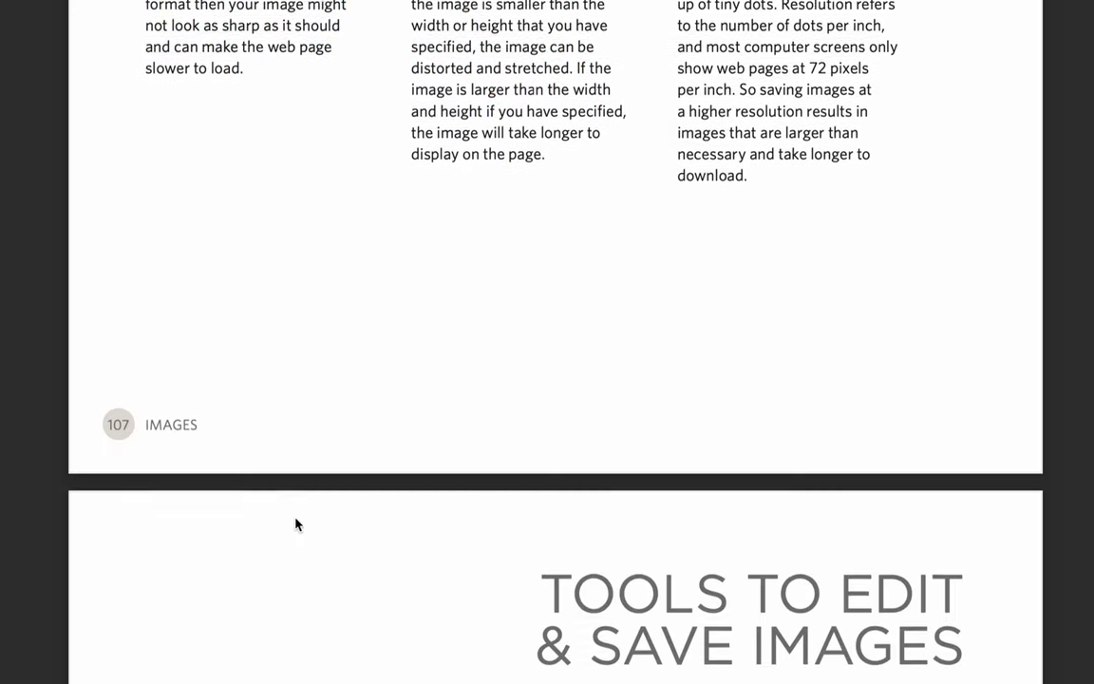
scroll(295, 524, "down", 2)
scroll(295, 524, "down", 3)
scroll(295, 524, "down", 1)
scroll(295, 525, "down", 1)
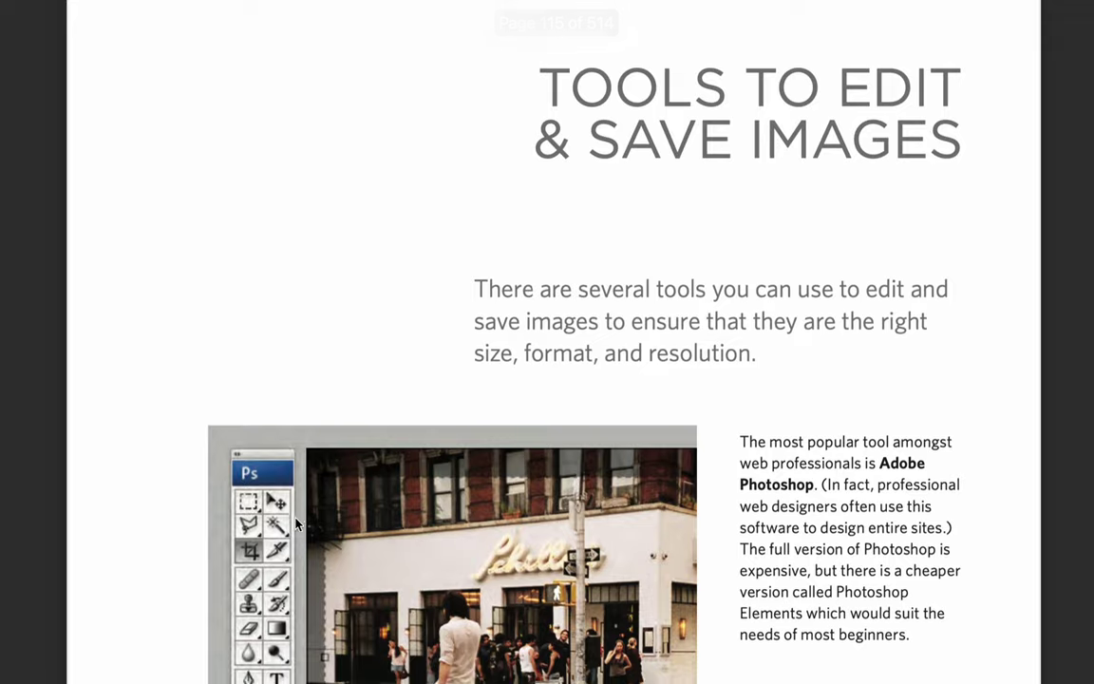
scroll(295, 525, "down", 1)
scroll(295, 524, "up", 6)
scroll(295, 524, "down", 4)
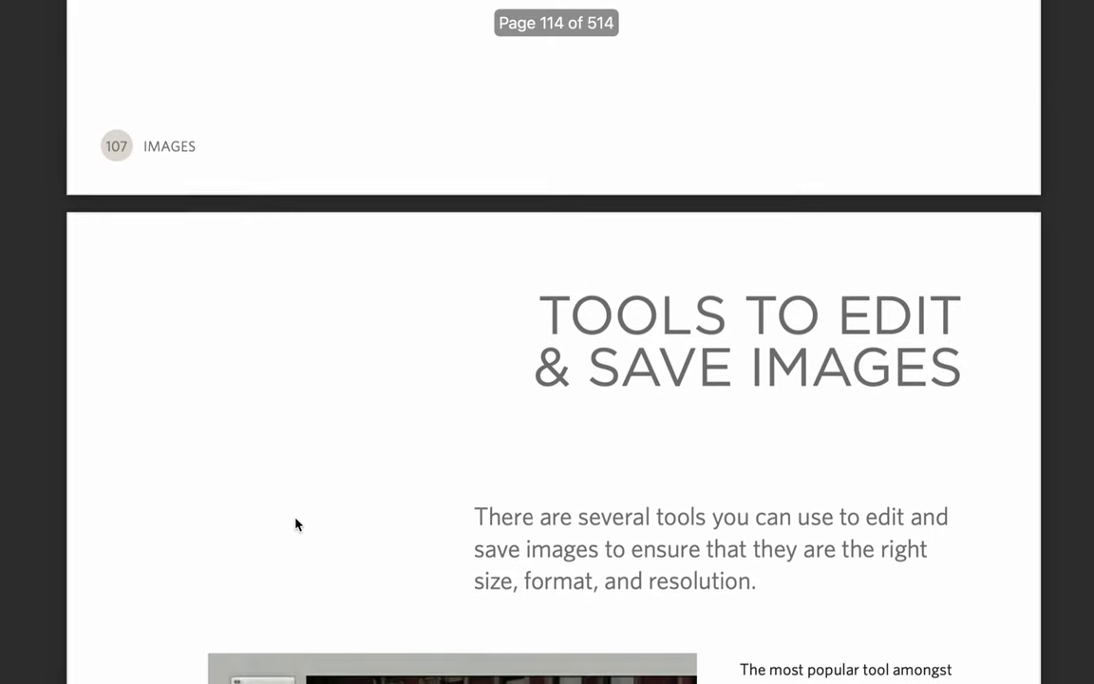
scroll(296, 524, "down", 1)
scroll(296, 524, "down", 2)
scroll(295, 524, "down", 2)
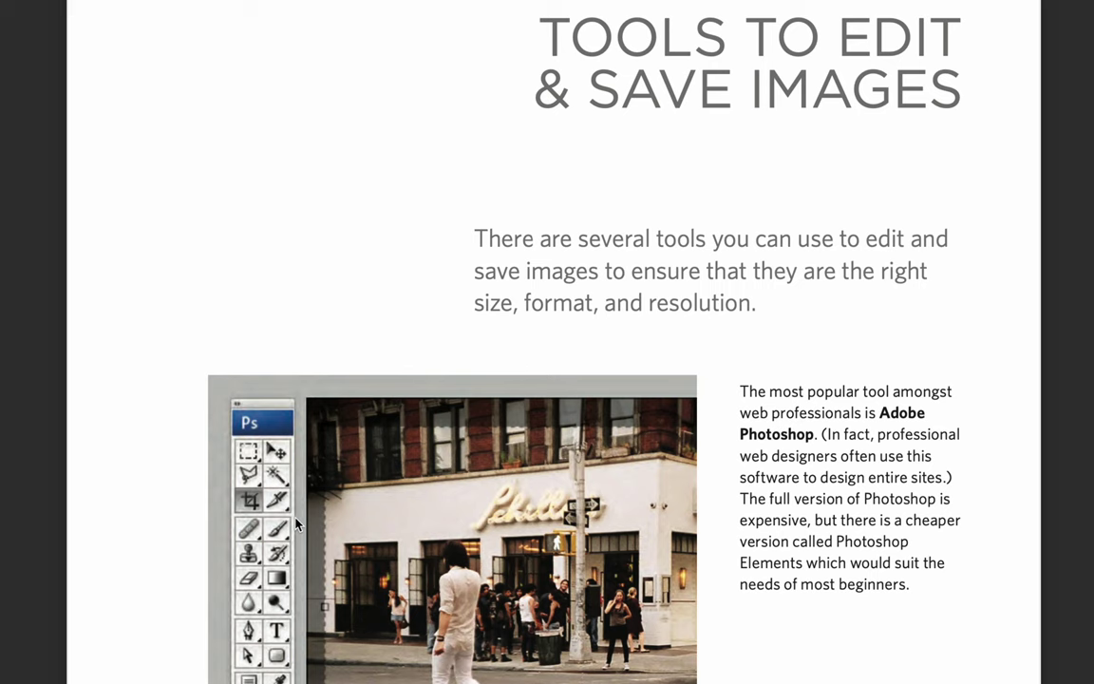
scroll(295, 524, "down", 2)
scroll(296, 524, "down", 1)
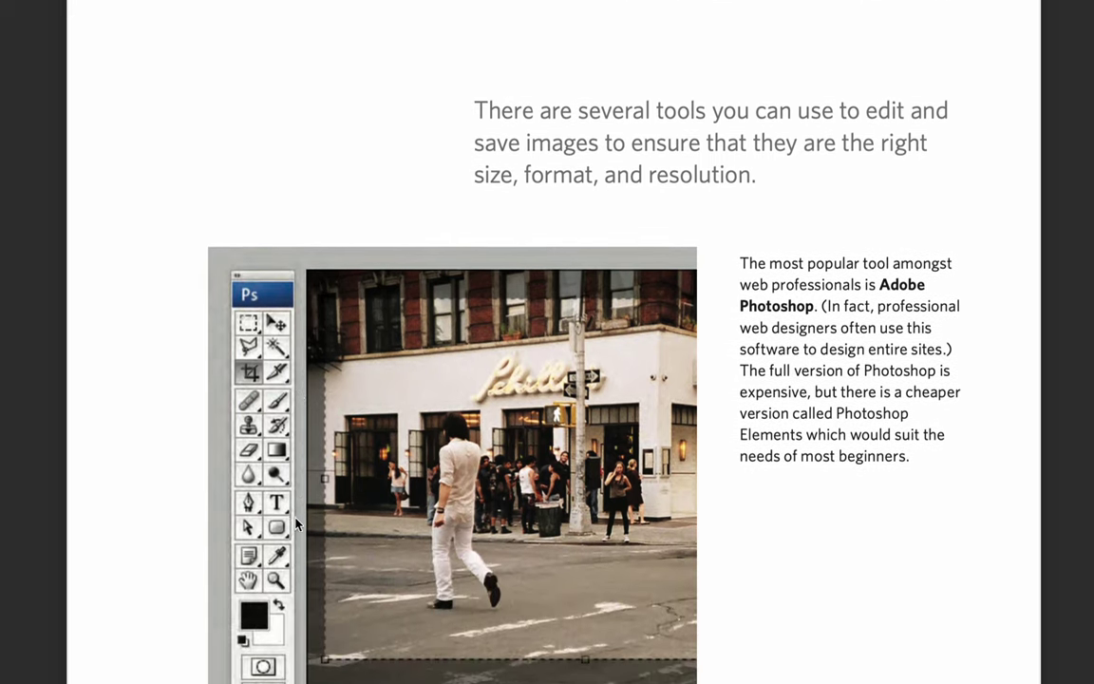
scroll(296, 524, "down", 1)
scroll(295, 524, "down", 1)
scroll(295, 524, "down", 4)
scroll(296, 524, "down", 7)
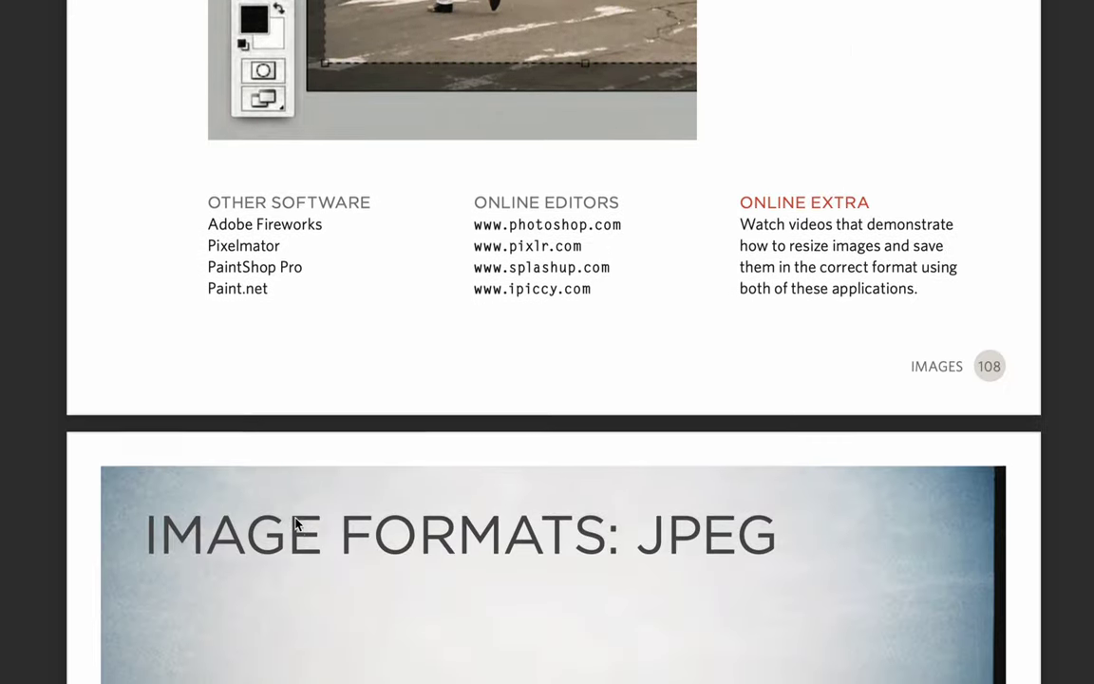
scroll(275, 380, "down", 1)
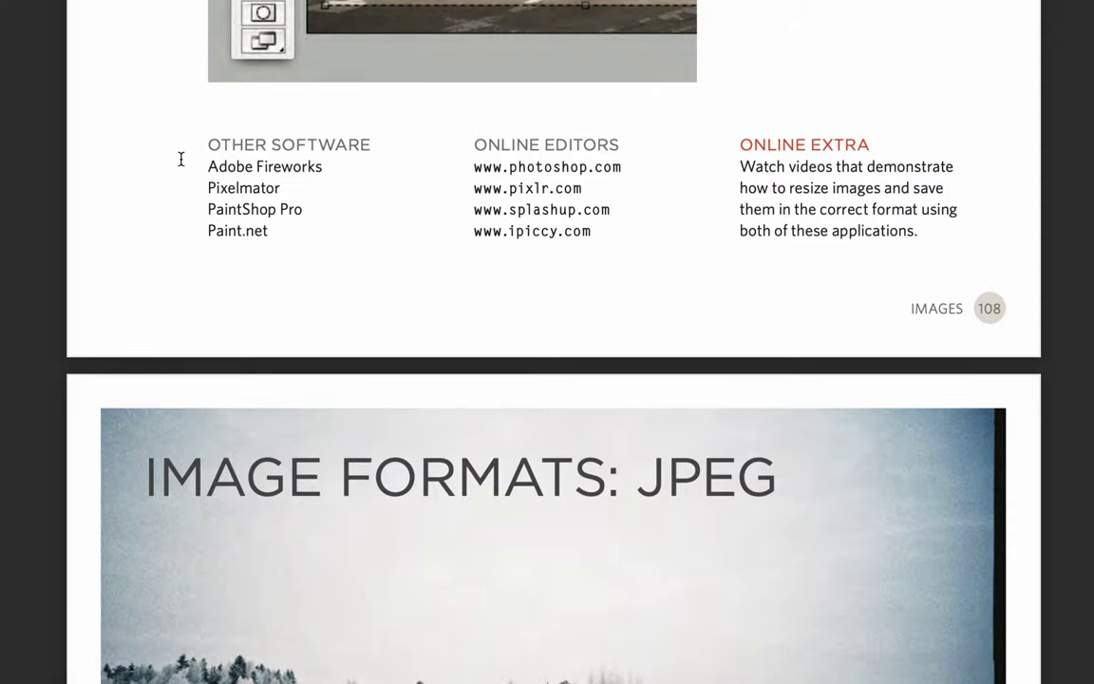
left_click_drag(179, 161, 327, 255)
left_click(335, 263)
Step: Look over the Image Formats: JPEG example photos, then return to the page title
scroll(415, 323, "down", 1)
scroll(417, 337, "down", 2)
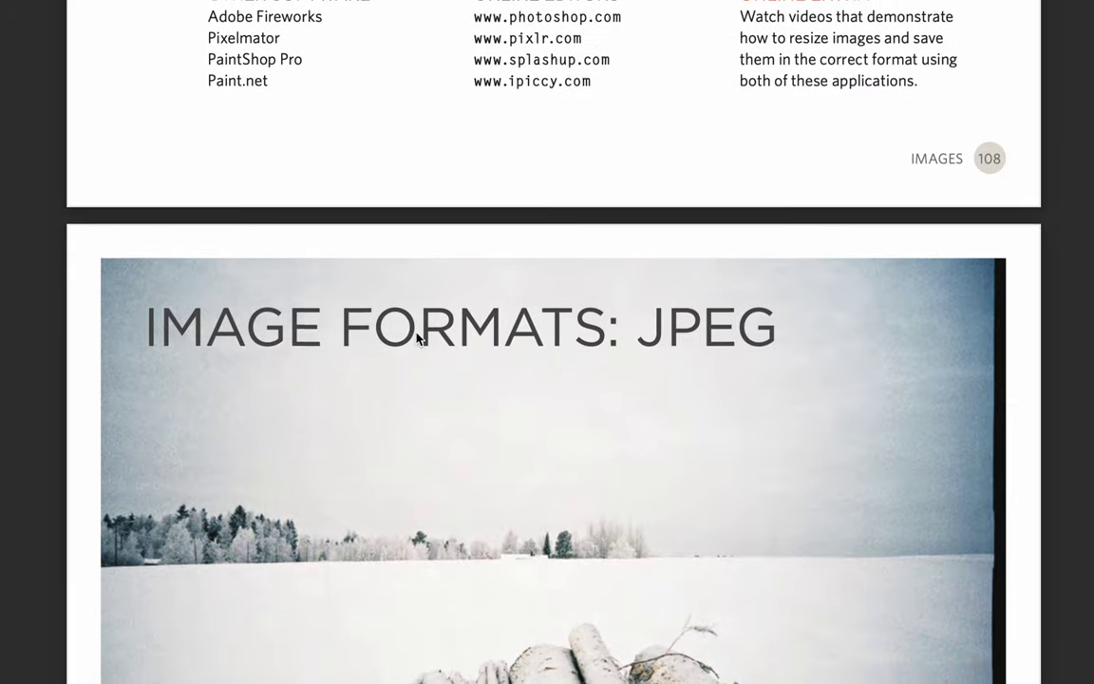
scroll(418, 337, "down", 3)
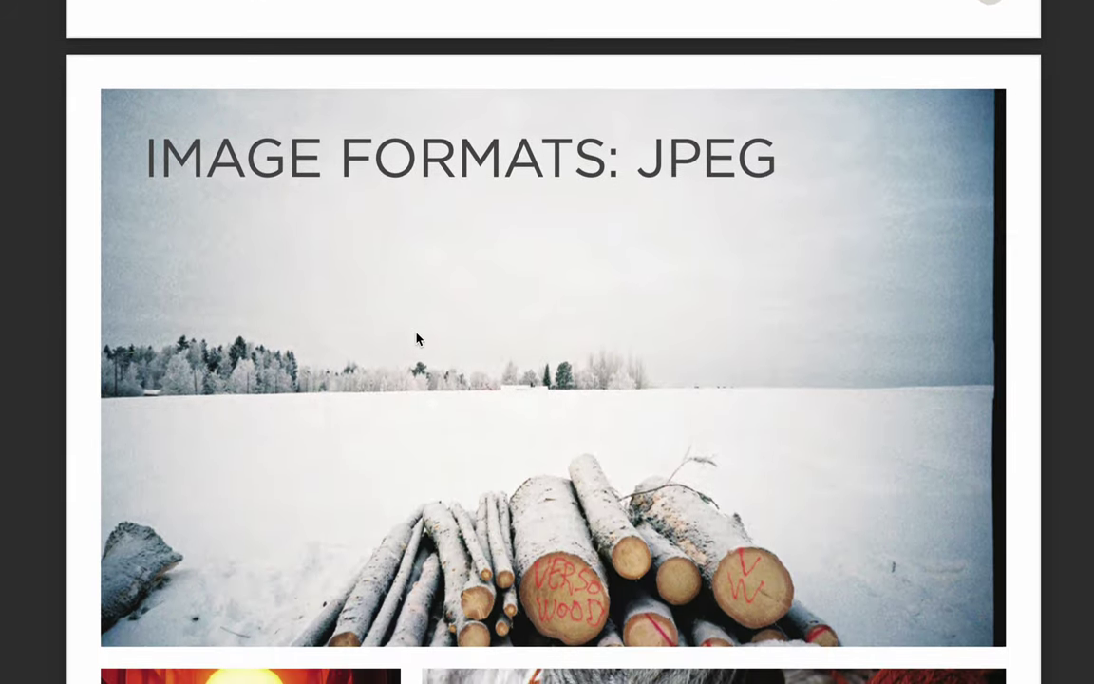
scroll(417, 339, "down", 1)
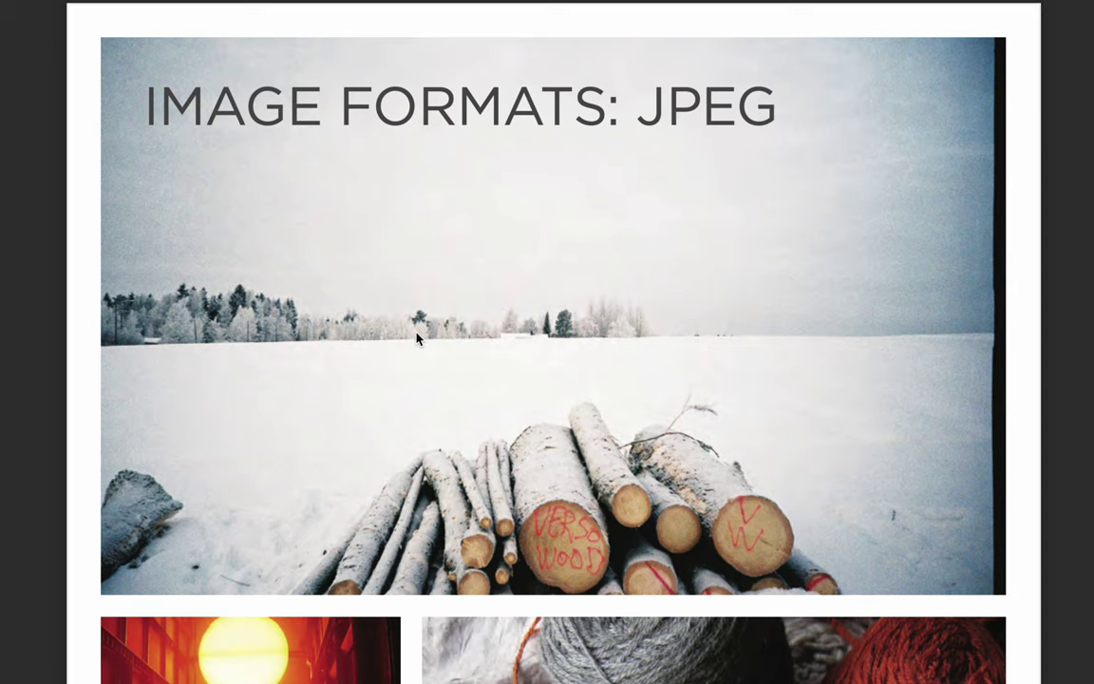
scroll(416, 339, "down", 1)
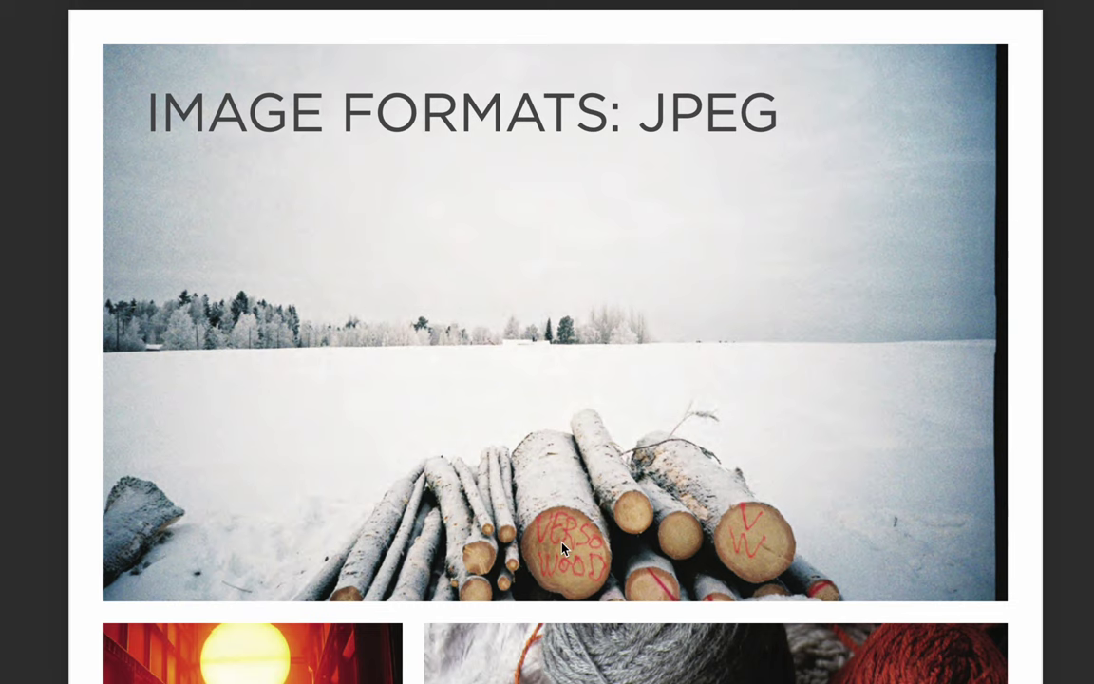
scroll(562, 548, "down", 5)
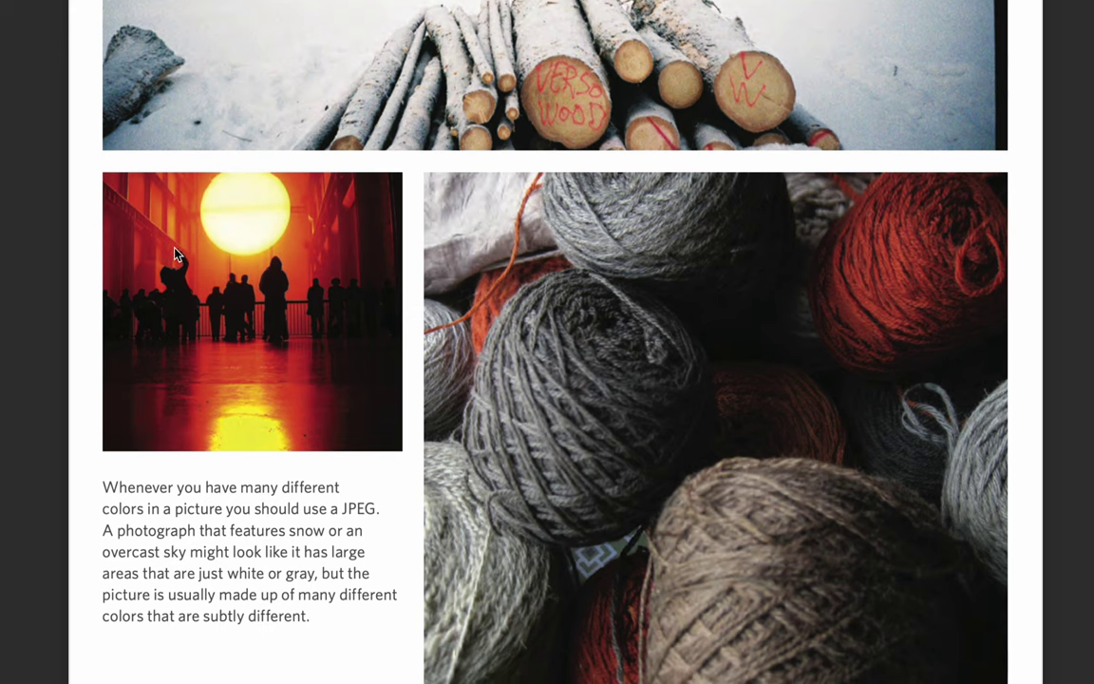
scroll(752, 434, "down", 1)
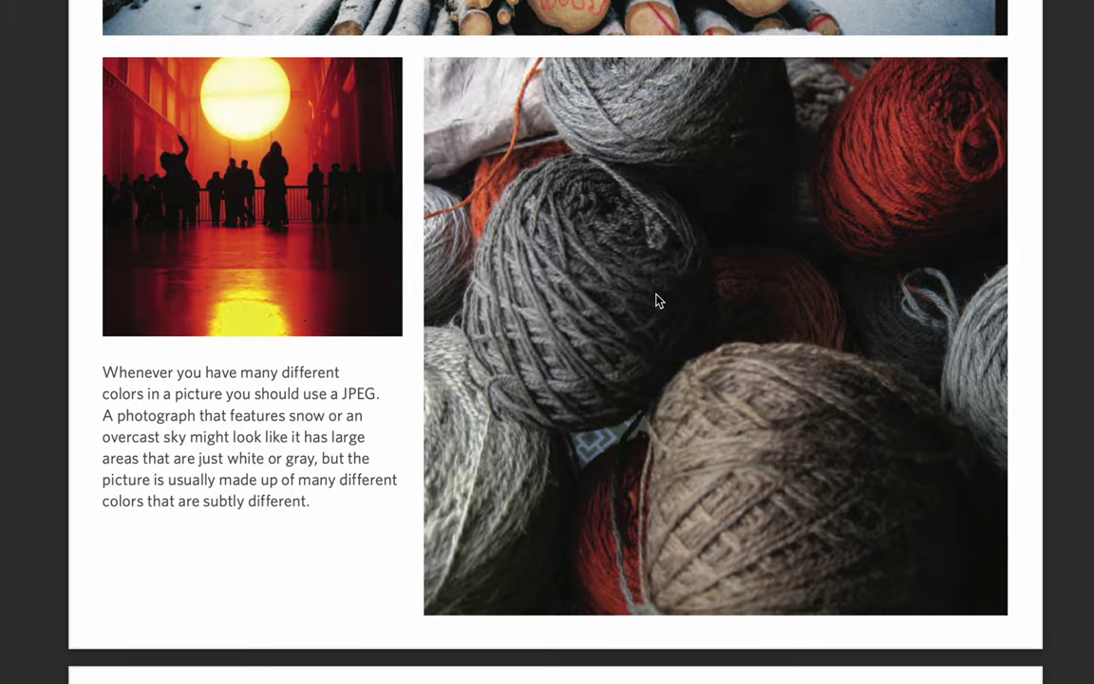
scroll(320, 350, "up", 1)
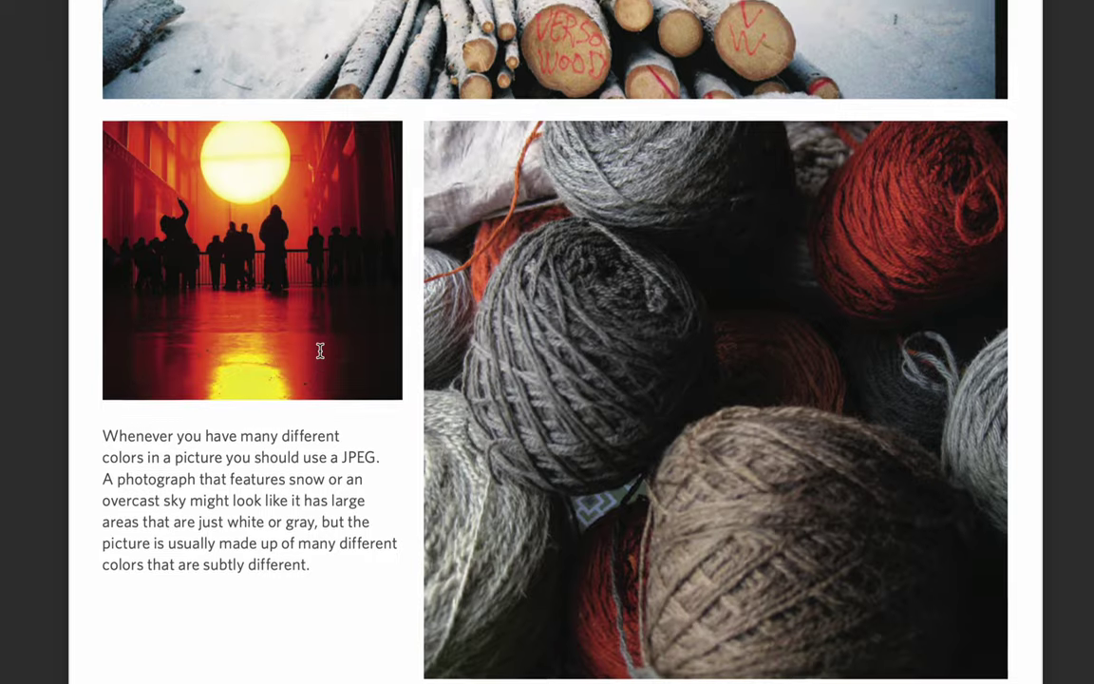
scroll(320, 351, "up", 3)
scroll(317, 348, "up", 2)
scroll(313, 337, "up", 1)
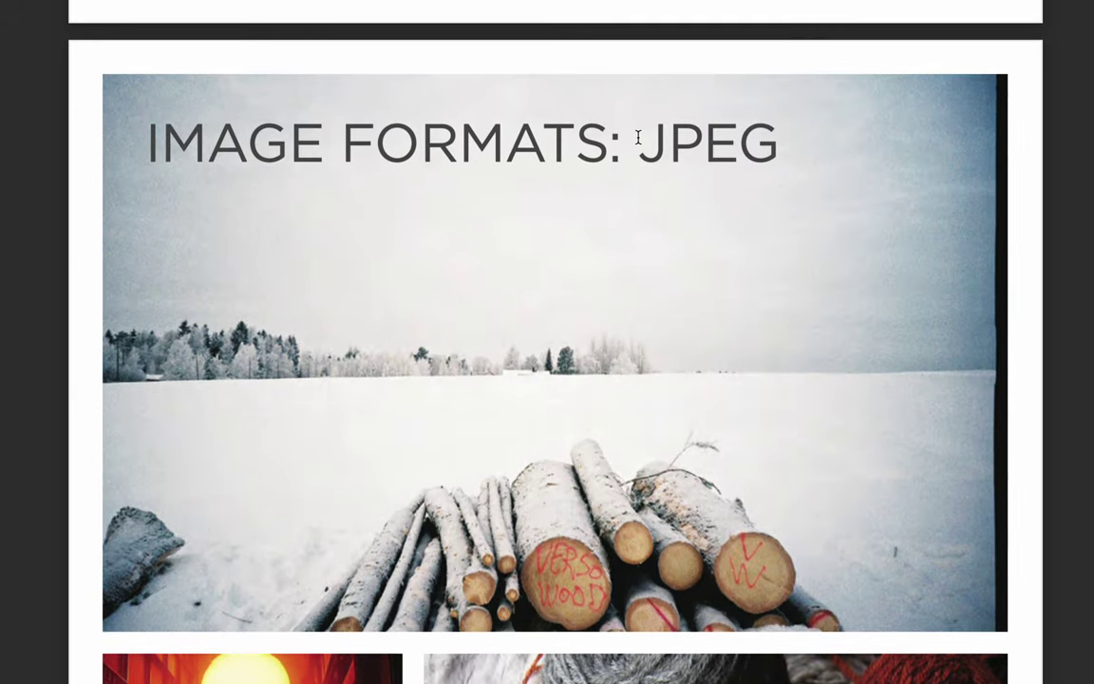
Step: Highlight 'JPEG' in the title, then read the caption about many subtly different colours
left_click_drag(638, 138, 796, 140)
left_click(824, 149)
scroll(617, 408, "down", 2)
scroll(624, 439, "down", 1)
scroll(624, 439, "down", 3)
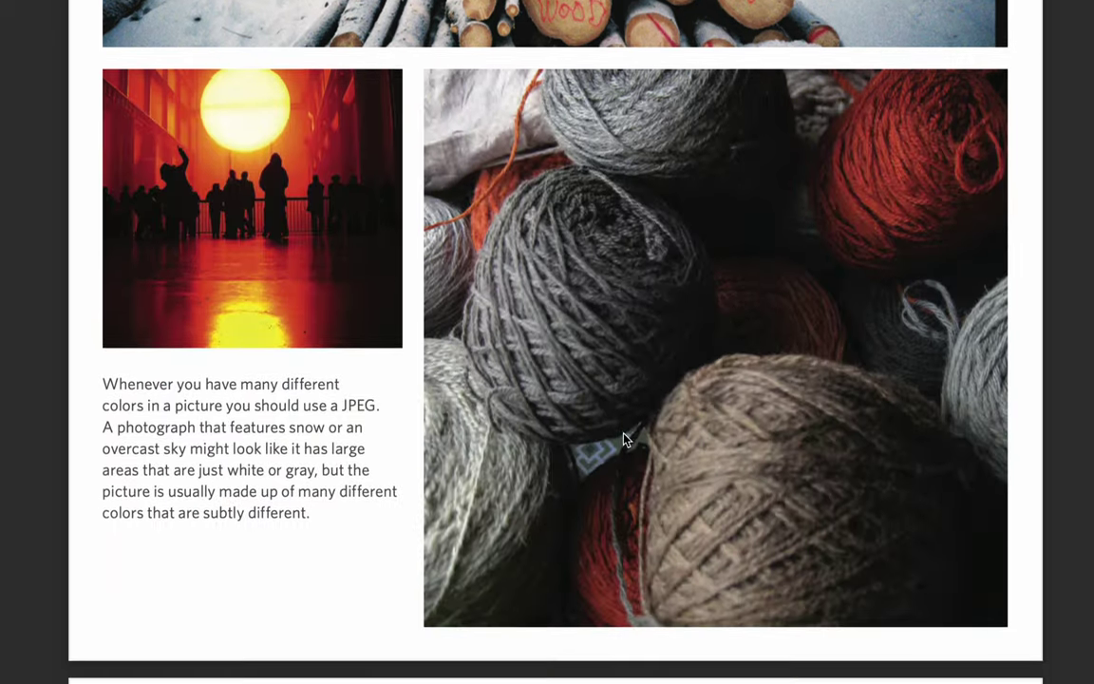
scroll(624, 438, "down", 2)
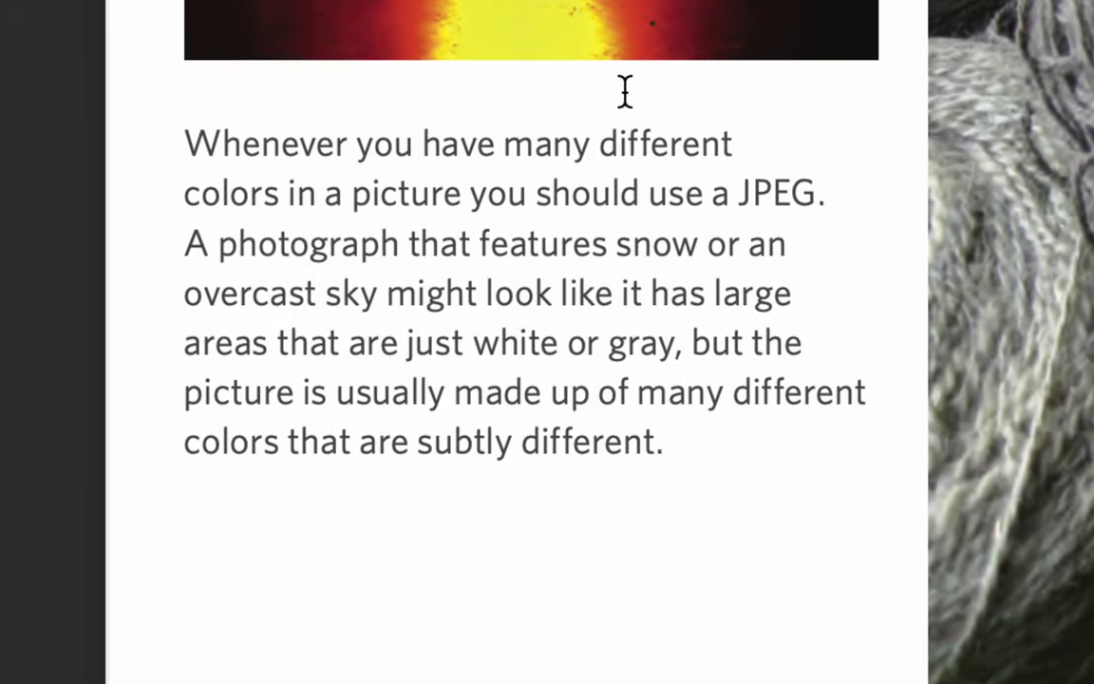
double_click(649, 145)
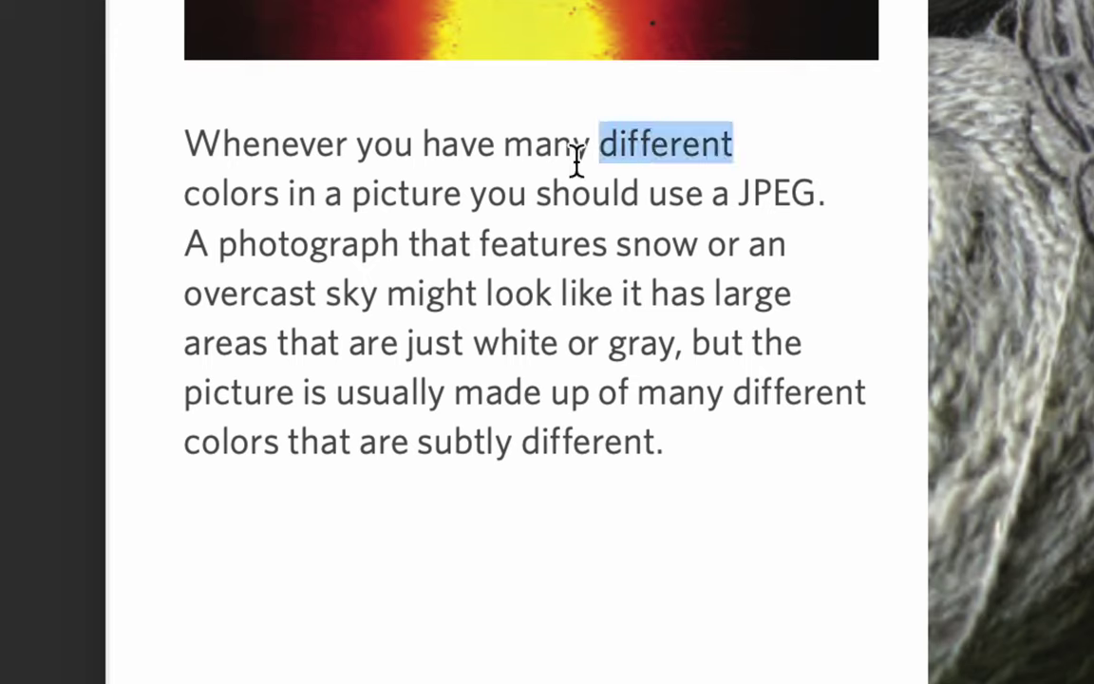
left_click(382, 197)
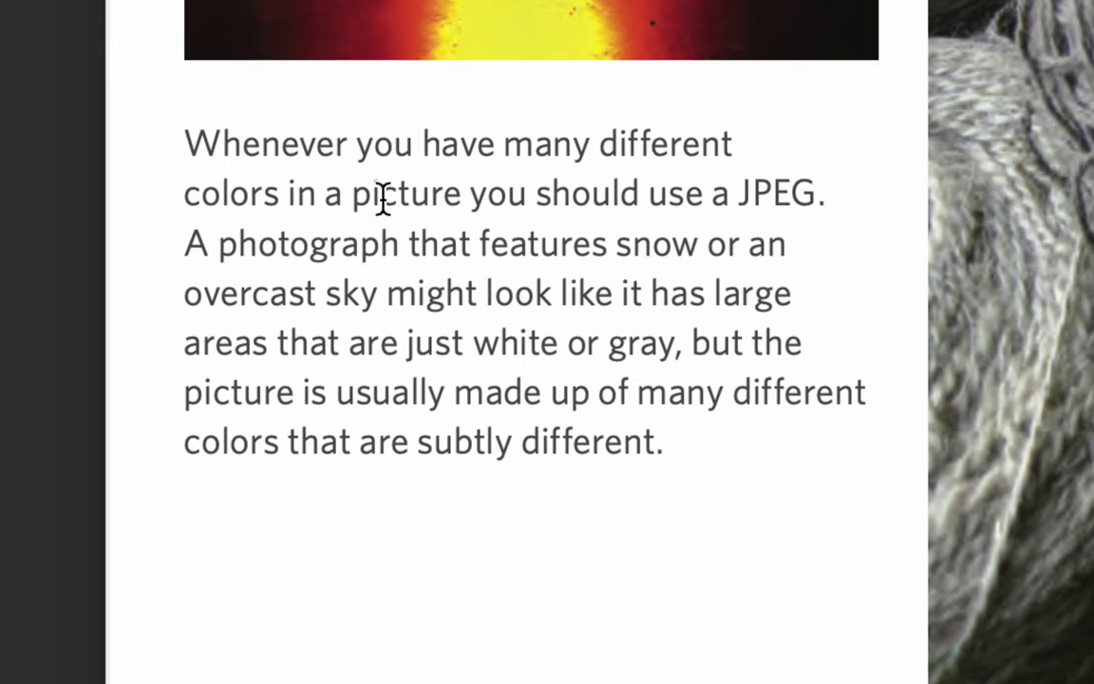
double_click(752, 194)
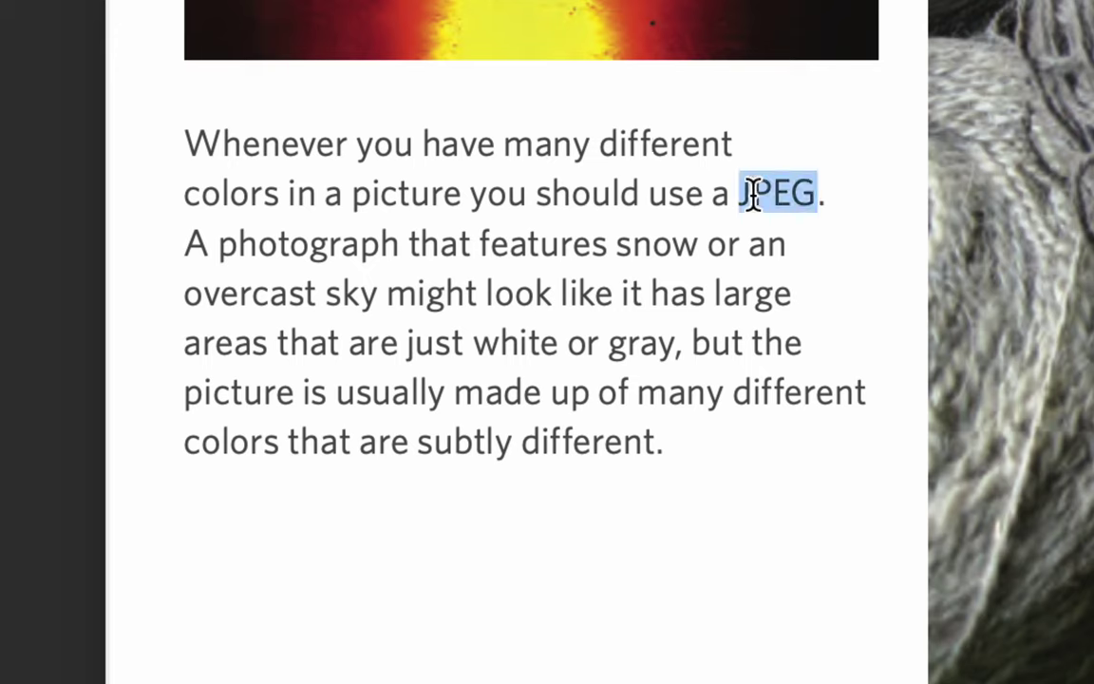
left_click(378, 259)
double_click(777, 187)
mouse_move(189, 247)
left_mouse_down()
mouse_move(483, 227)
mouse_move(536, 242)
left_mouse_up()
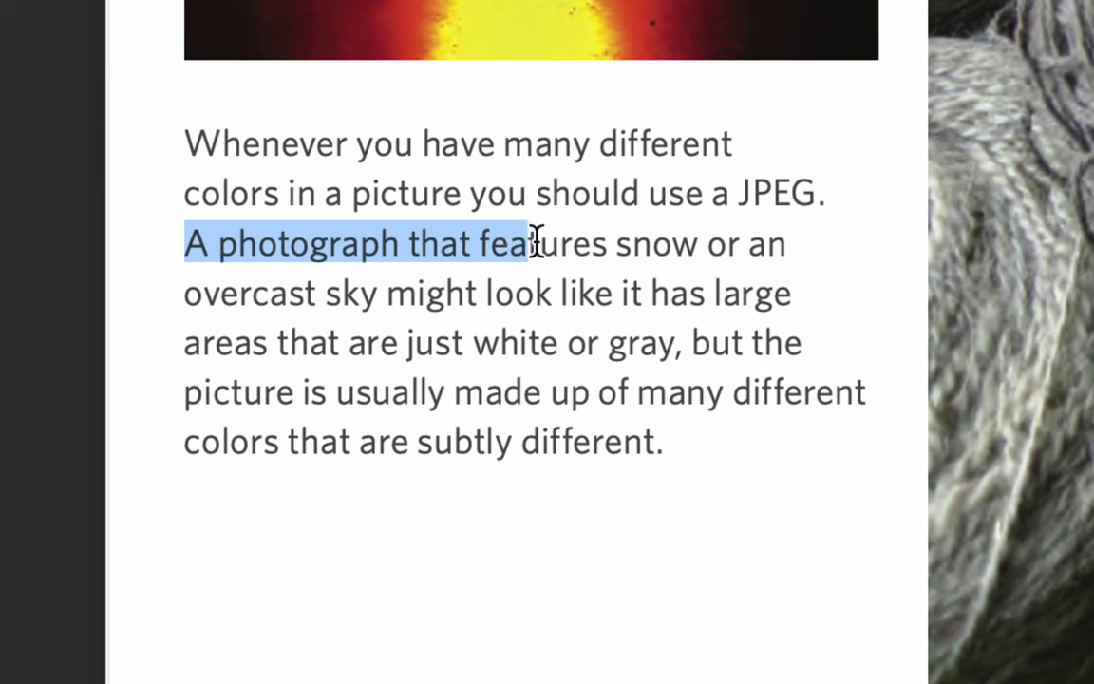
double_click(655, 244)
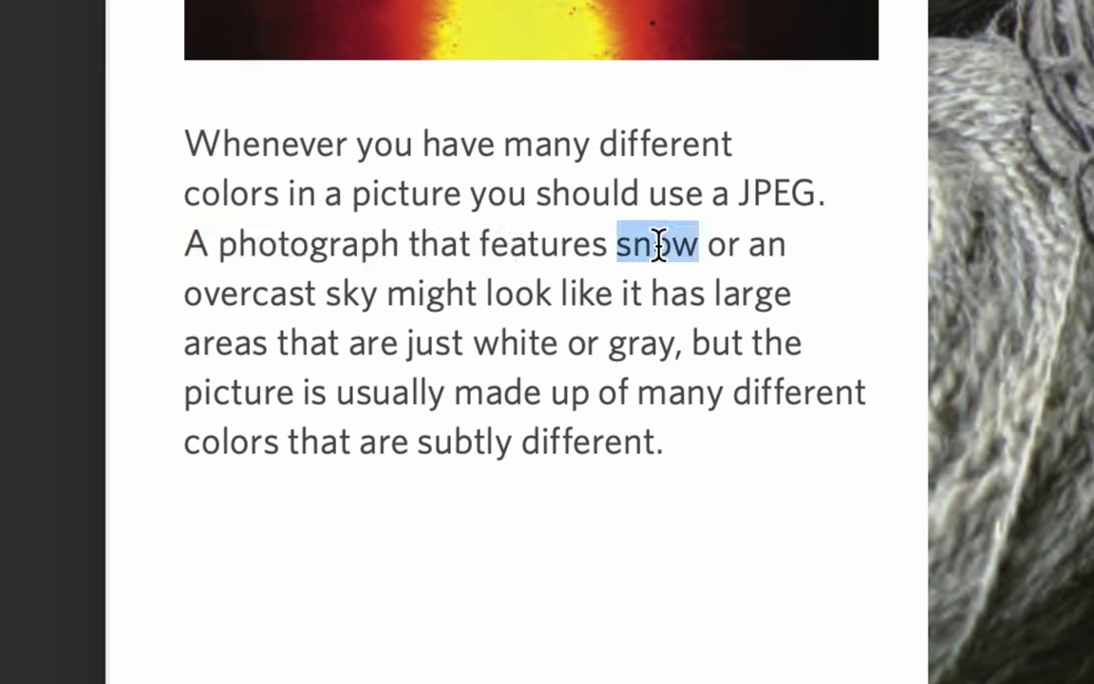
double_click(765, 244)
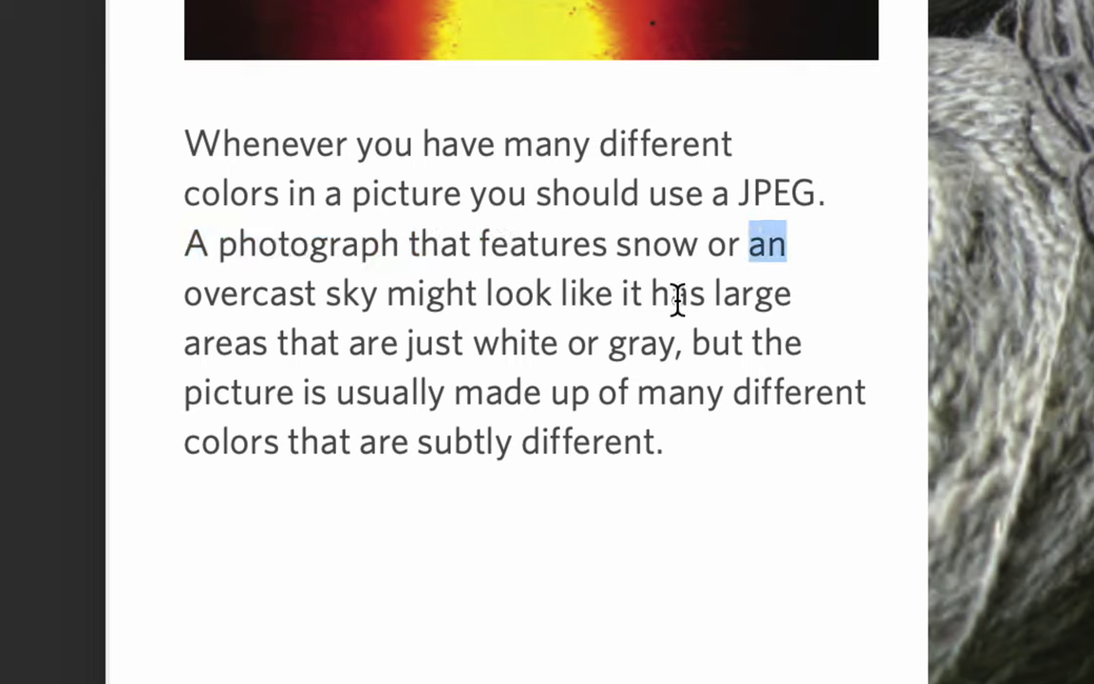
double_click(761, 296)
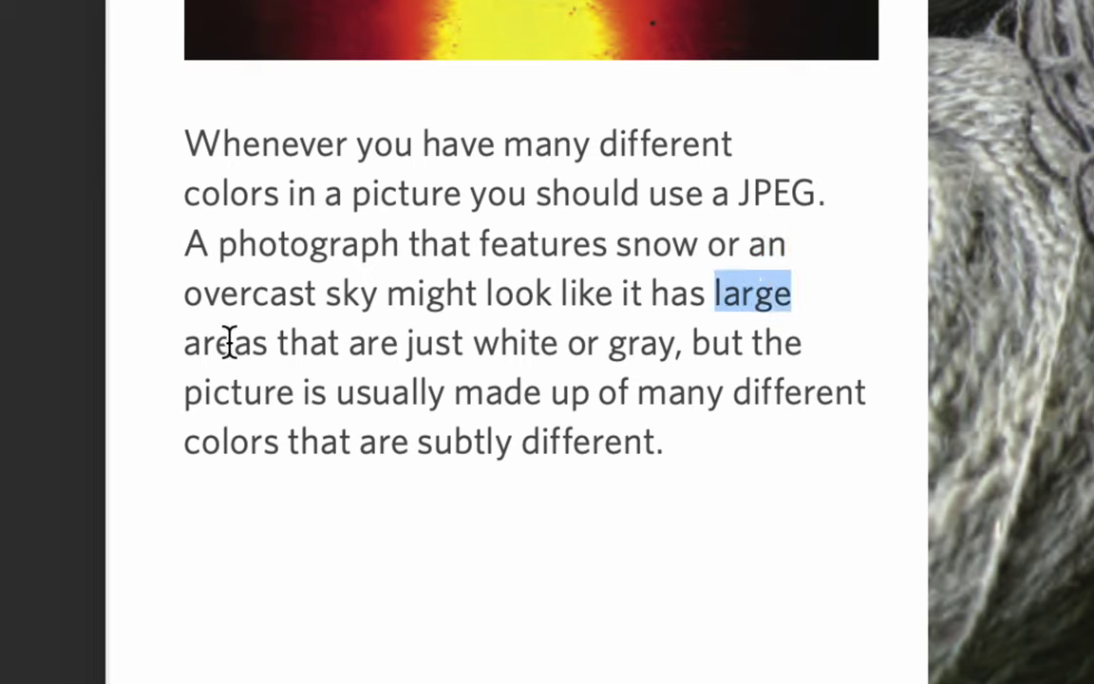
left_click_drag(234, 342, 559, 347)
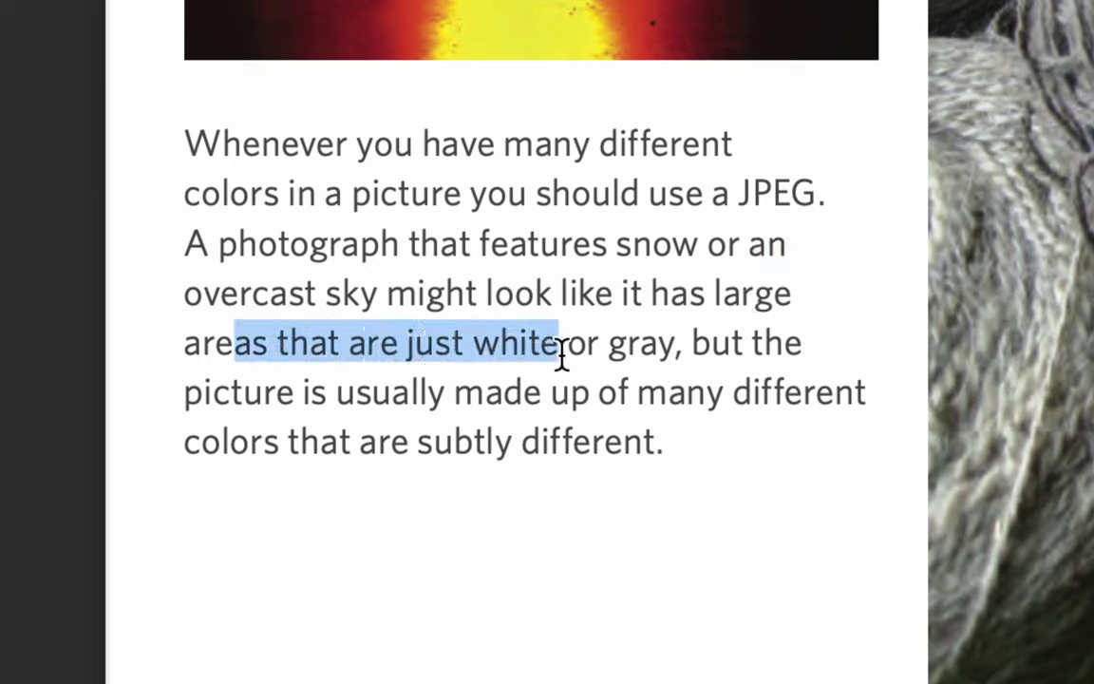
double_click(615, 353)
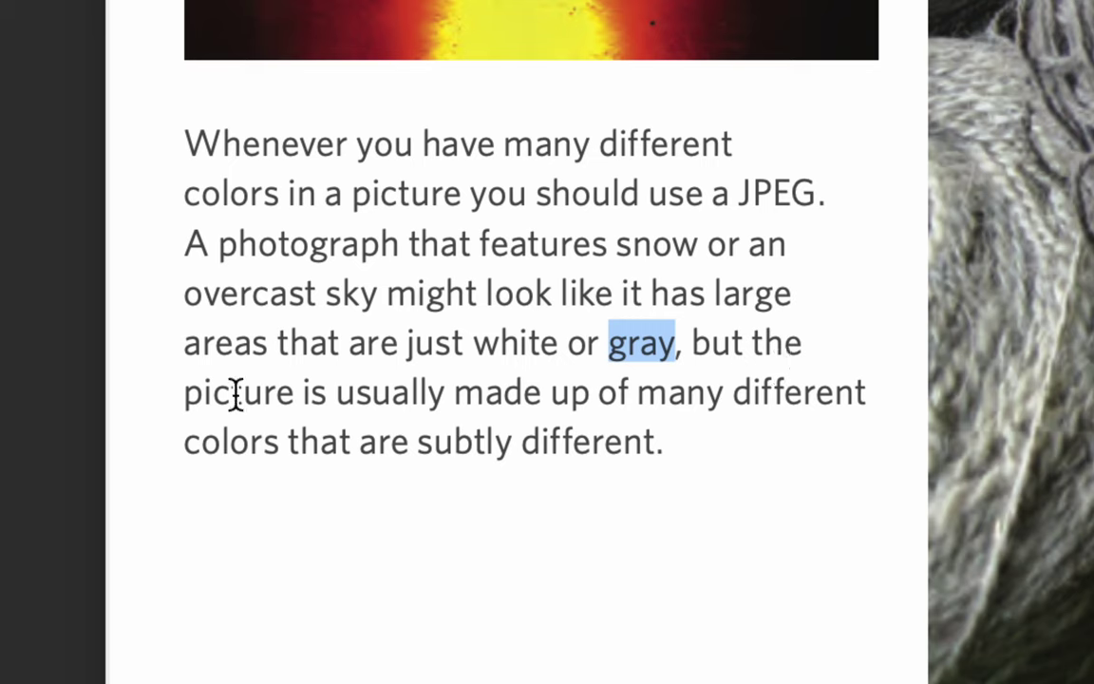
left_click_drag(232, 391, 538, 404)
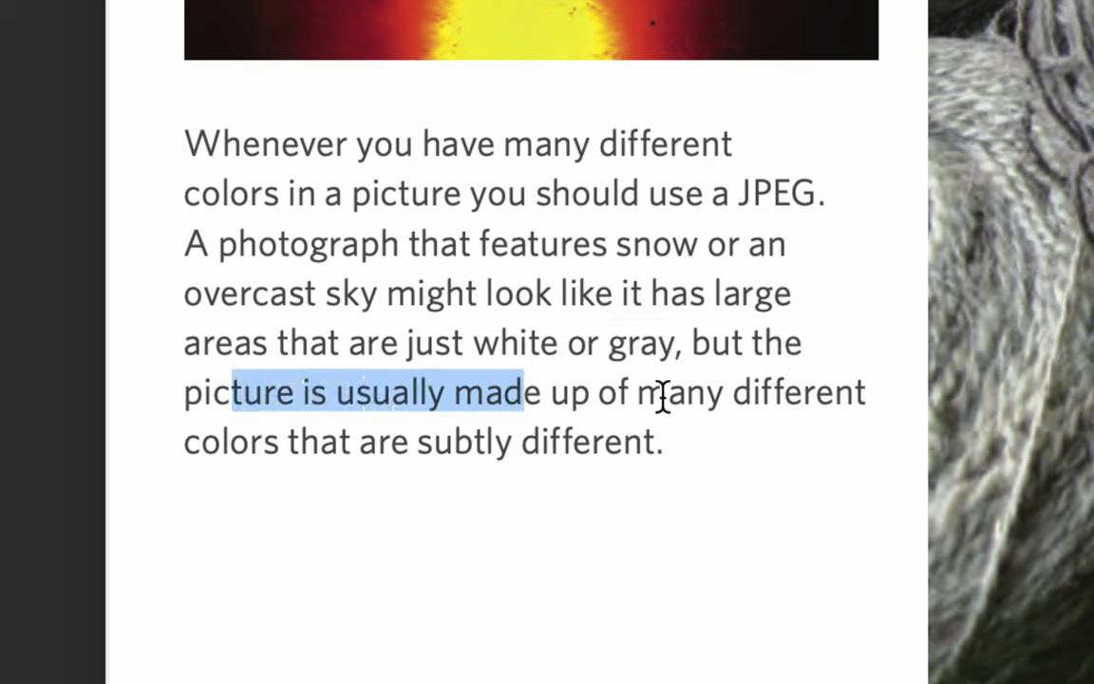
double_click(669, 394)
double_click(771, 398)
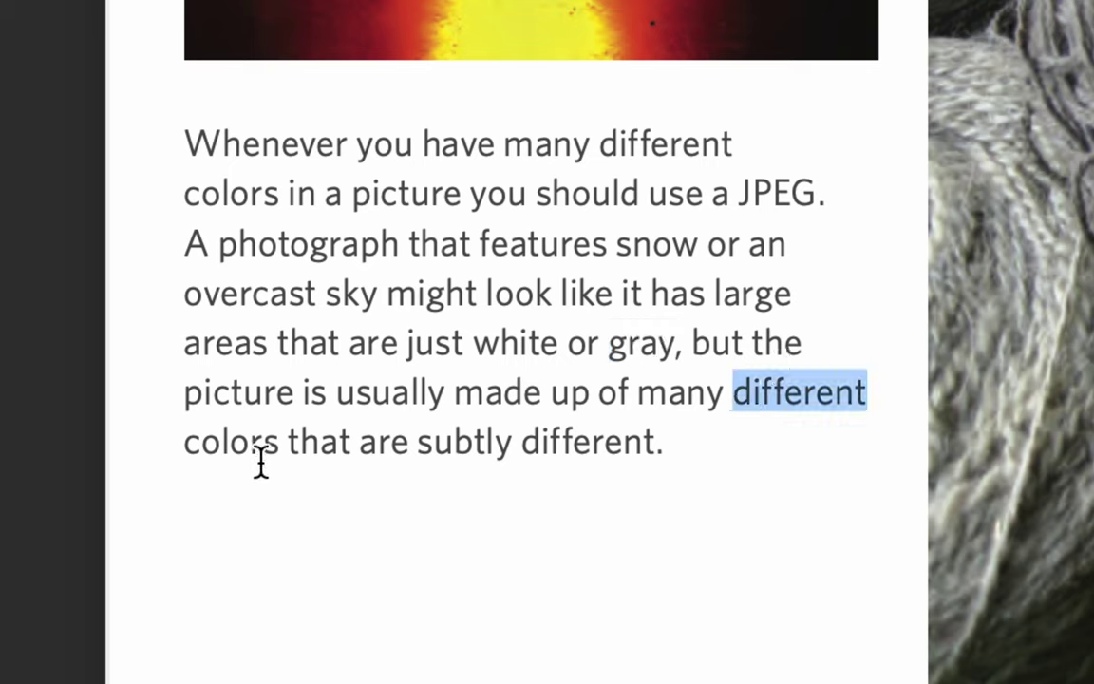
left_click_drag(256, 446, 640, 449)
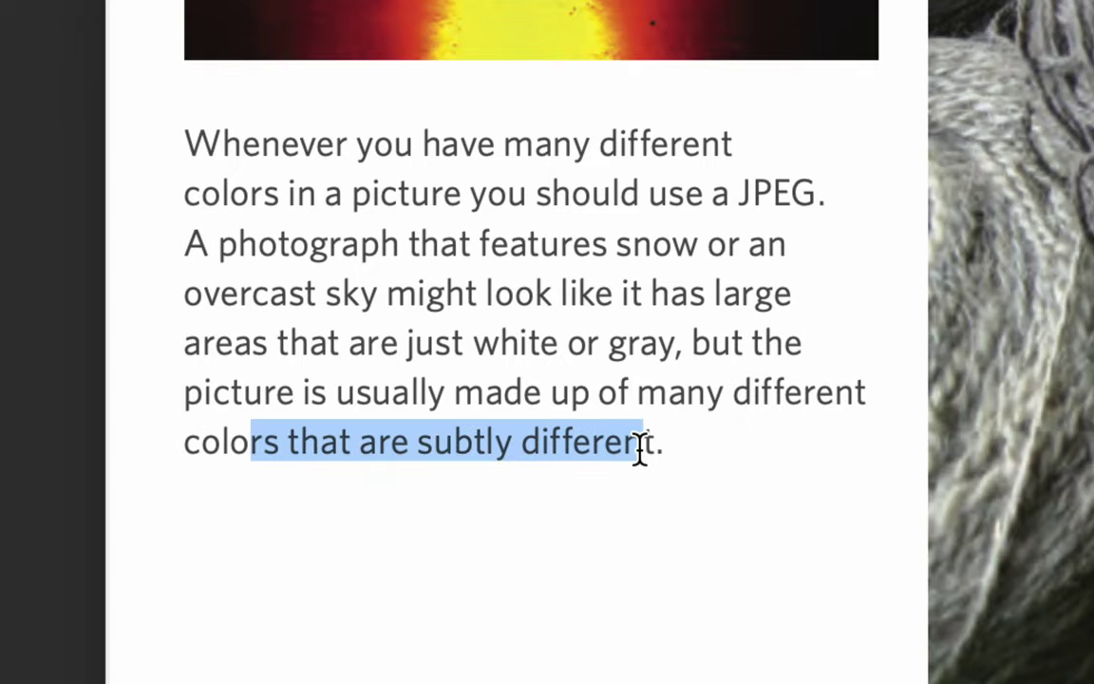
left_click(640, 450)
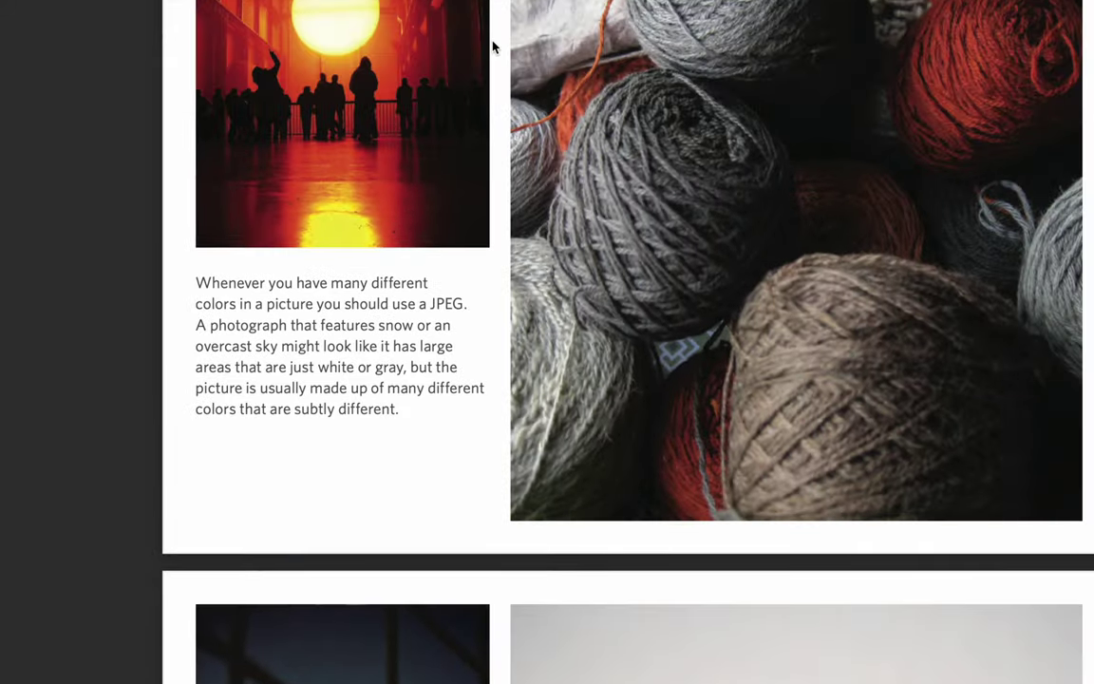
Step: Scroll down past the JPEG yarn photo page
scroll(492, 45, "up", 2)
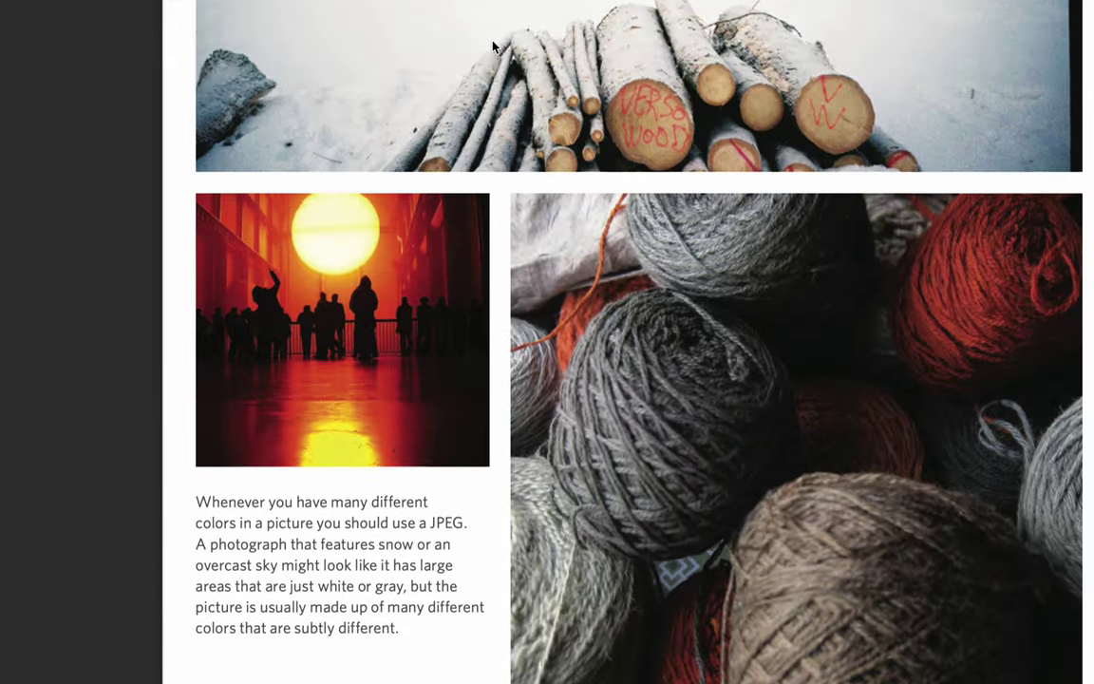
scroll(492, 45, "up", 3)
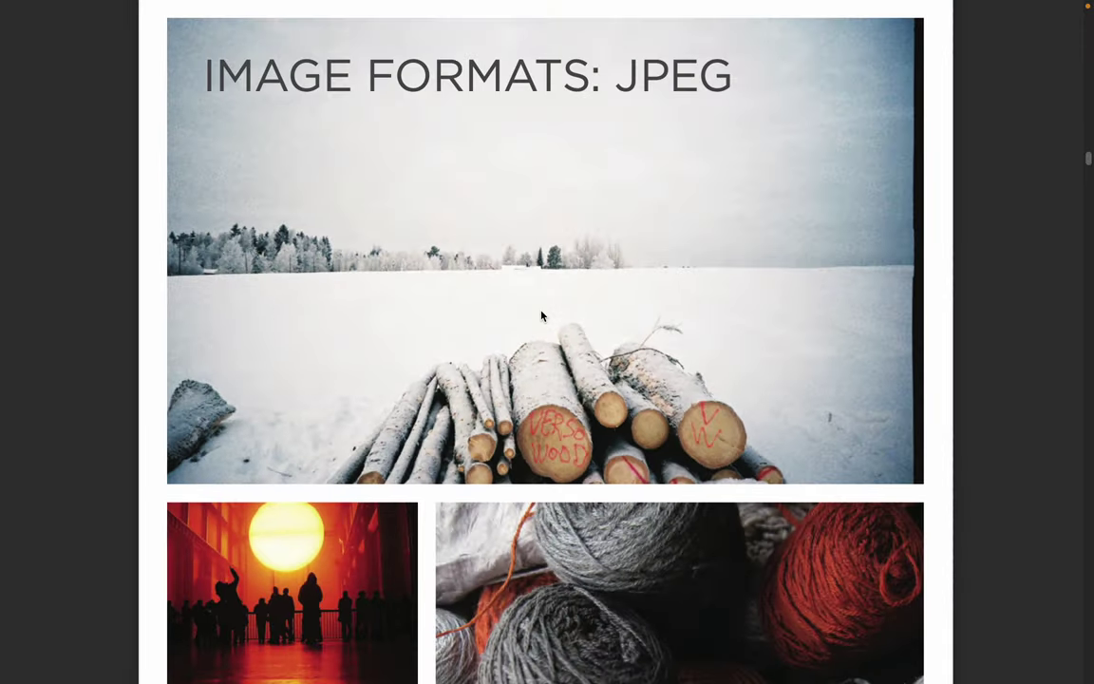
scroll(679, 427, "down", 1)
scroll(679, 425, "down", 3)
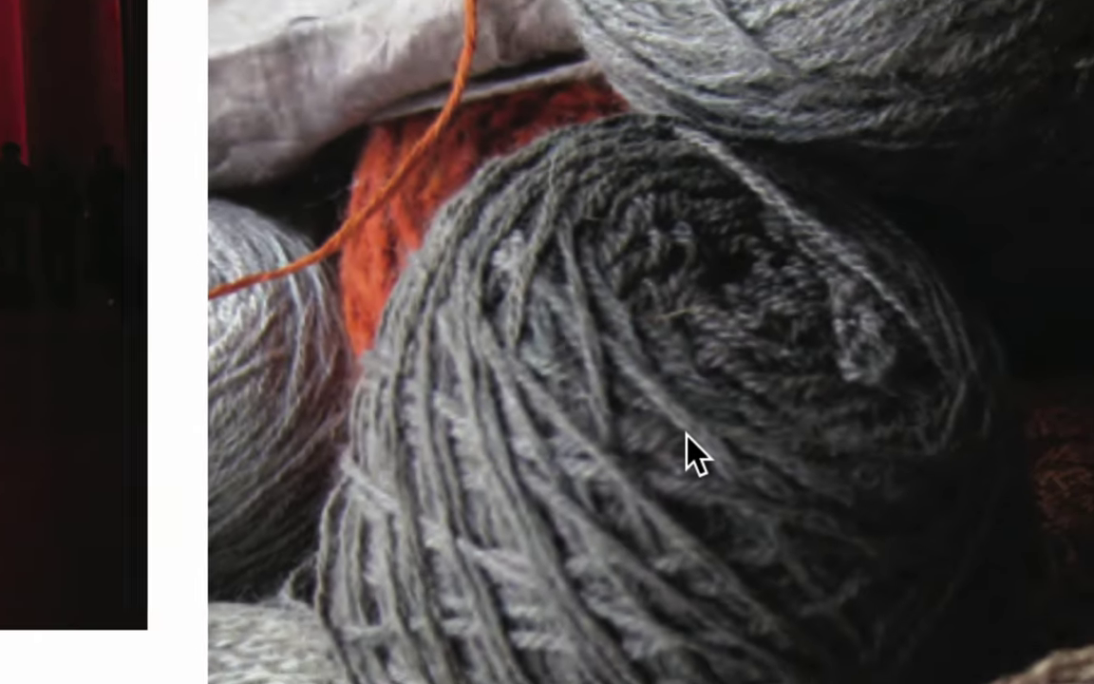
scroll(372, 522, "down", 1)
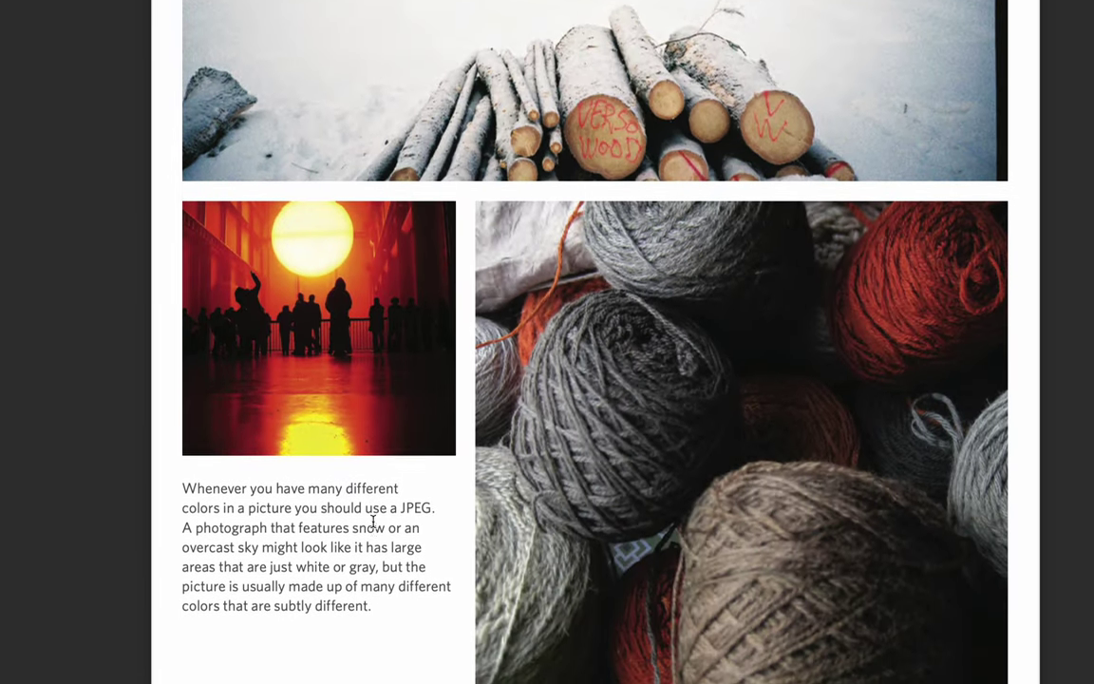
scroll(372, 521, "down", 1)
scroll(372, 521, "down", 1)
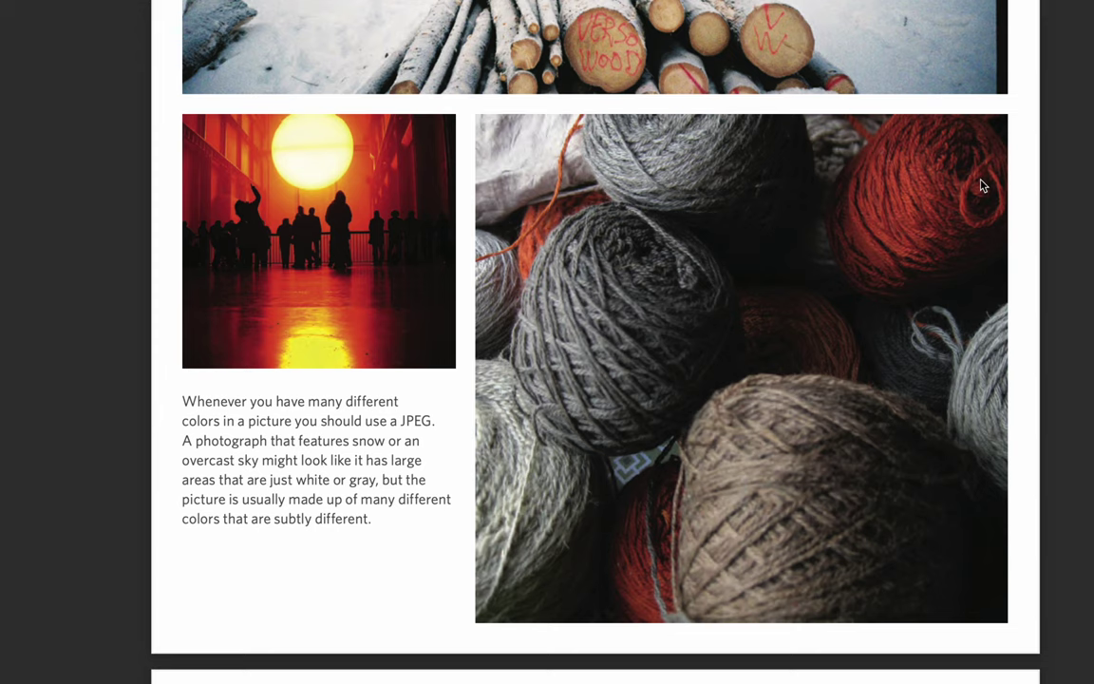
scroll(980, 184, "down", 1)
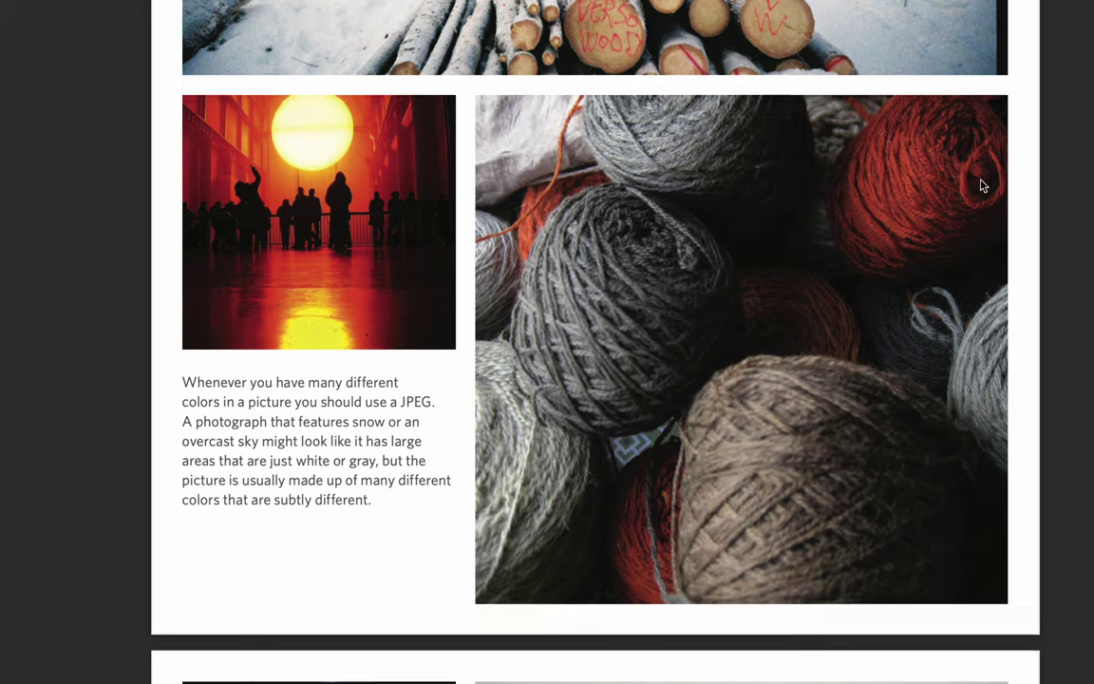
scroll(982, 185, "down", 5)
scroll(981, 171, "down", 7)
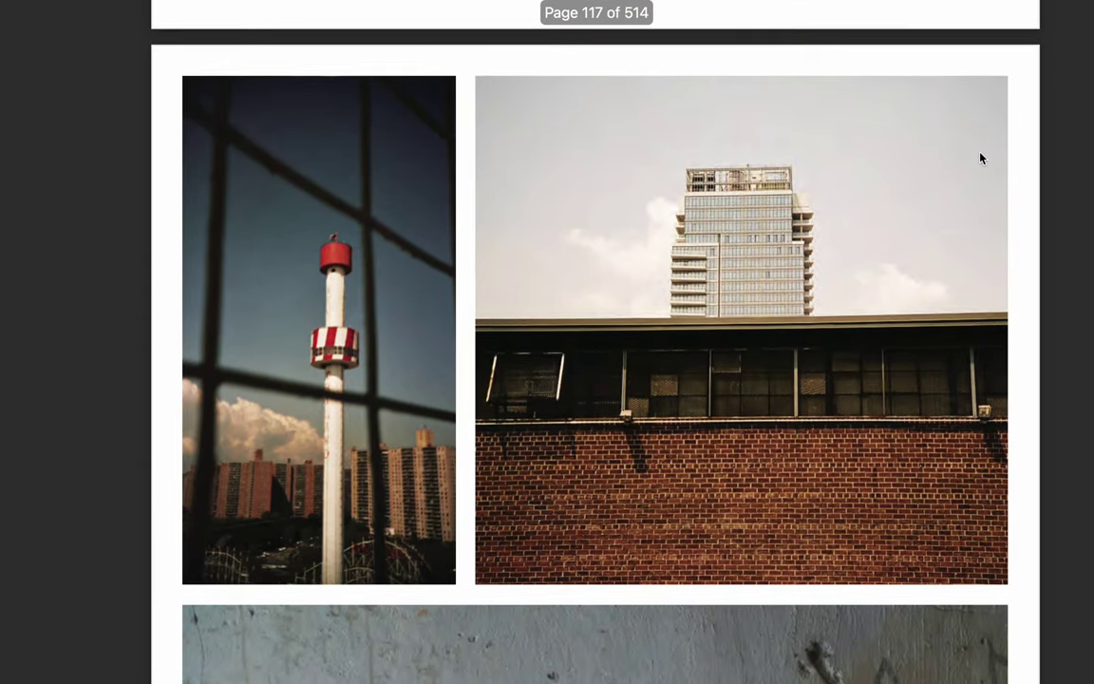
scroll(981, 159, "down", 1)
scroll(980, 159, "down", 1)
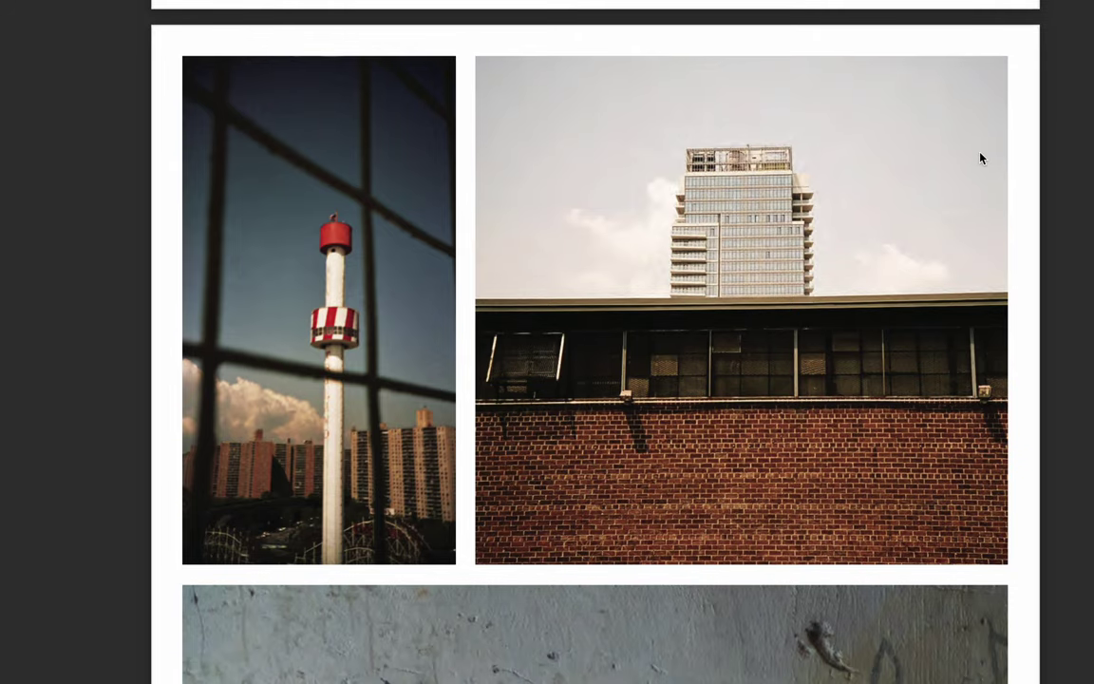
Step: Open and dismiss the page view context menu, then settle on page 117's tower, brick and graffiti photos
right_click(978, 155)
left_click(940, 110)
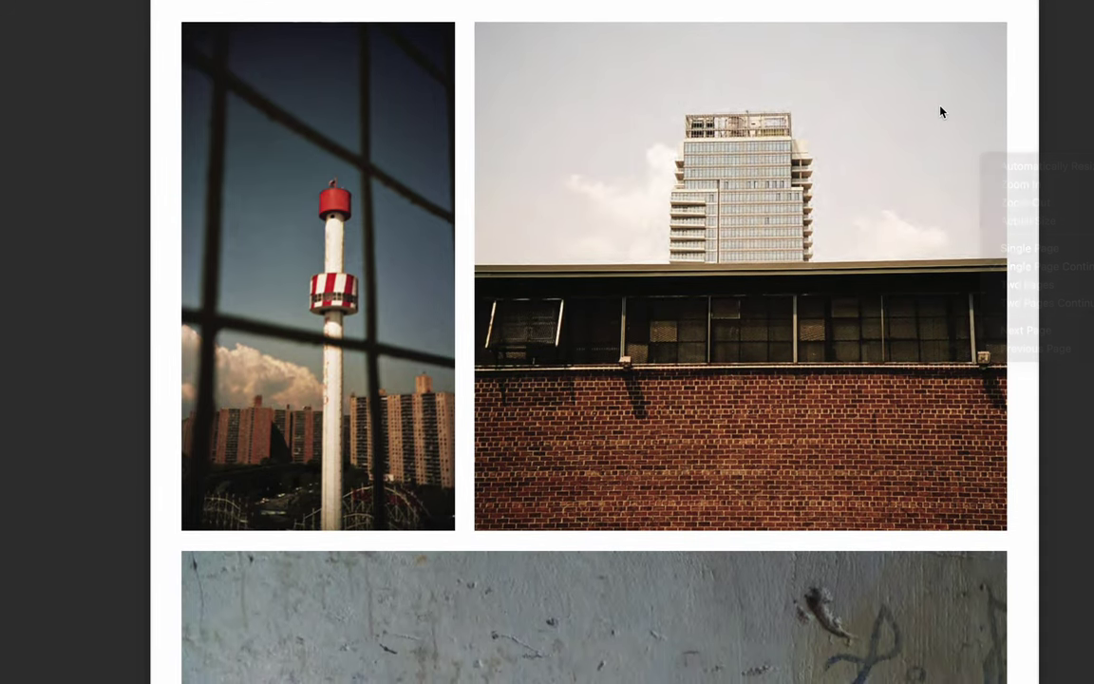
scroll(940, 110, "down", 5)
scroll(940, 112, "down", 1)
scroll(940, 112, "down", 3)
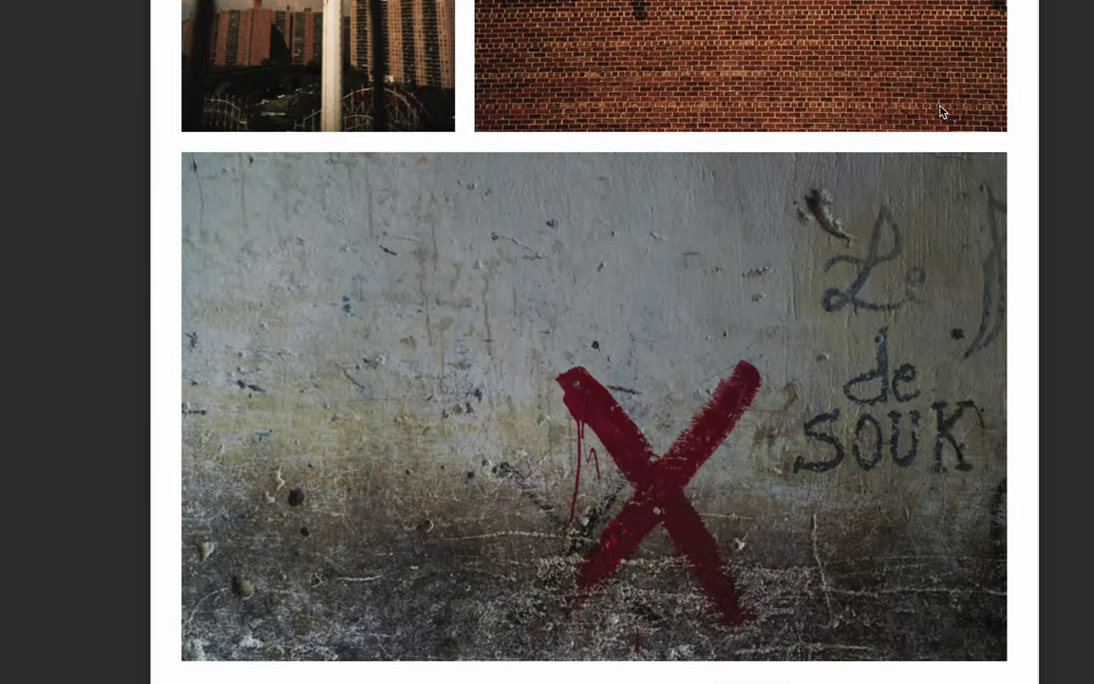
scroll(940, 112, "down", 1)
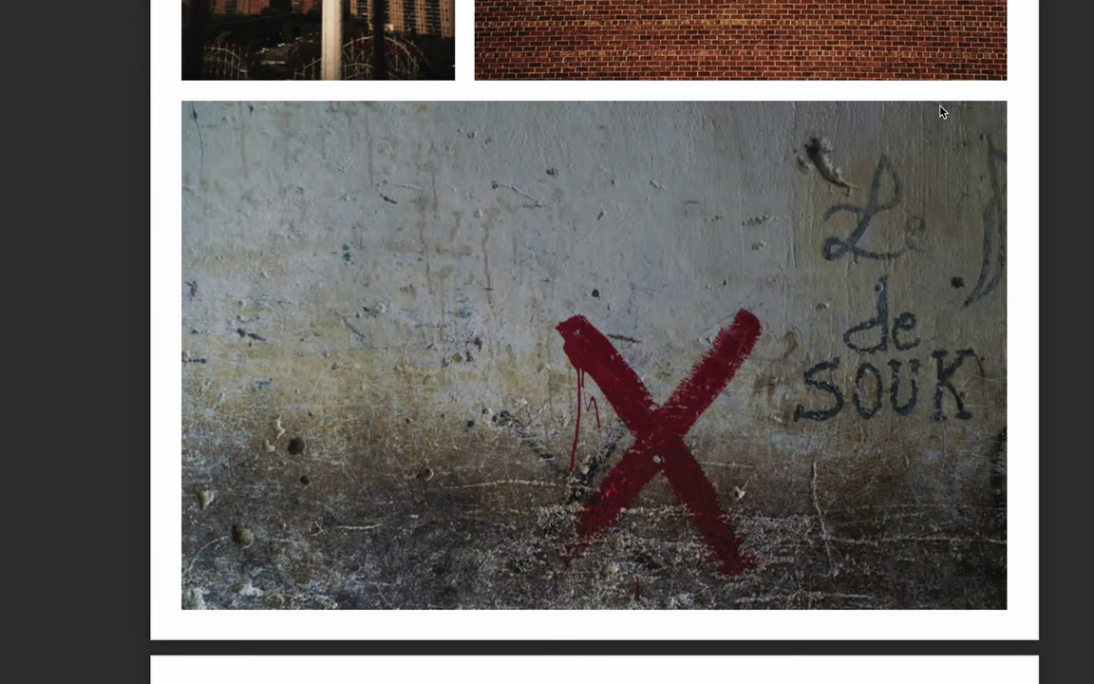
scroll(940, 112, "down", 2)
scroll(940, 112, "up", 3)
scroll(940, 112, "up", 1)
scroll(940, 112, "up", 3)
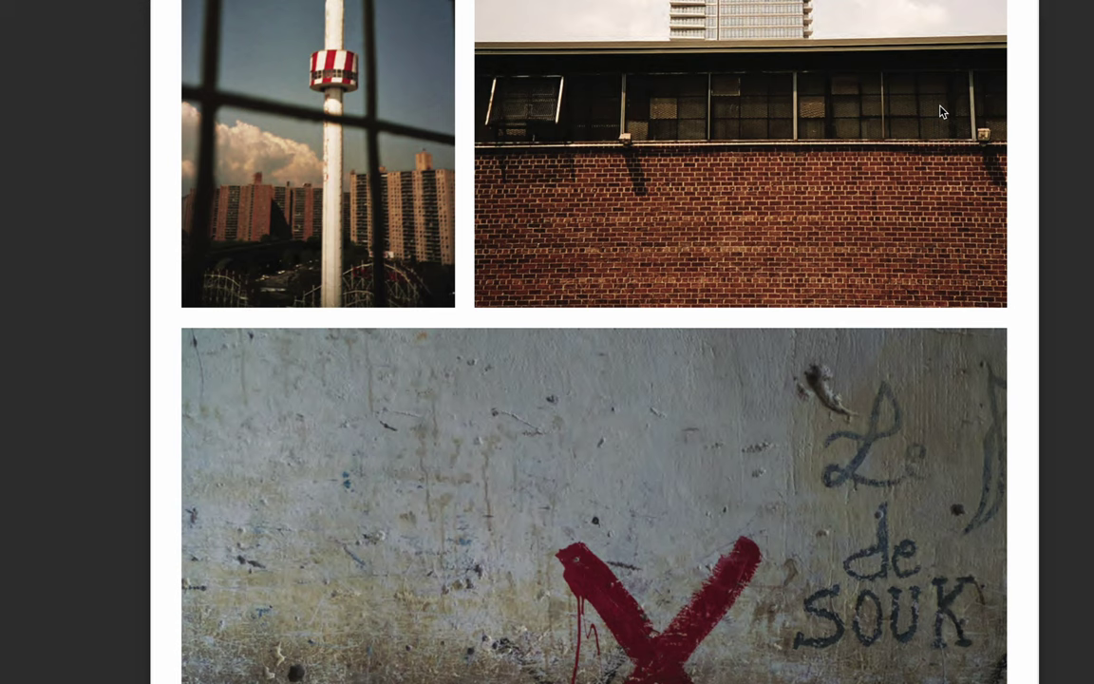
Step: Scroll to the page with the sketched skyline, red shuffle icon and RESEARCH/TEST/BUILD pie chart
scroll(940, 112, "down", 2)
scroll(940, 112, "down", 5)
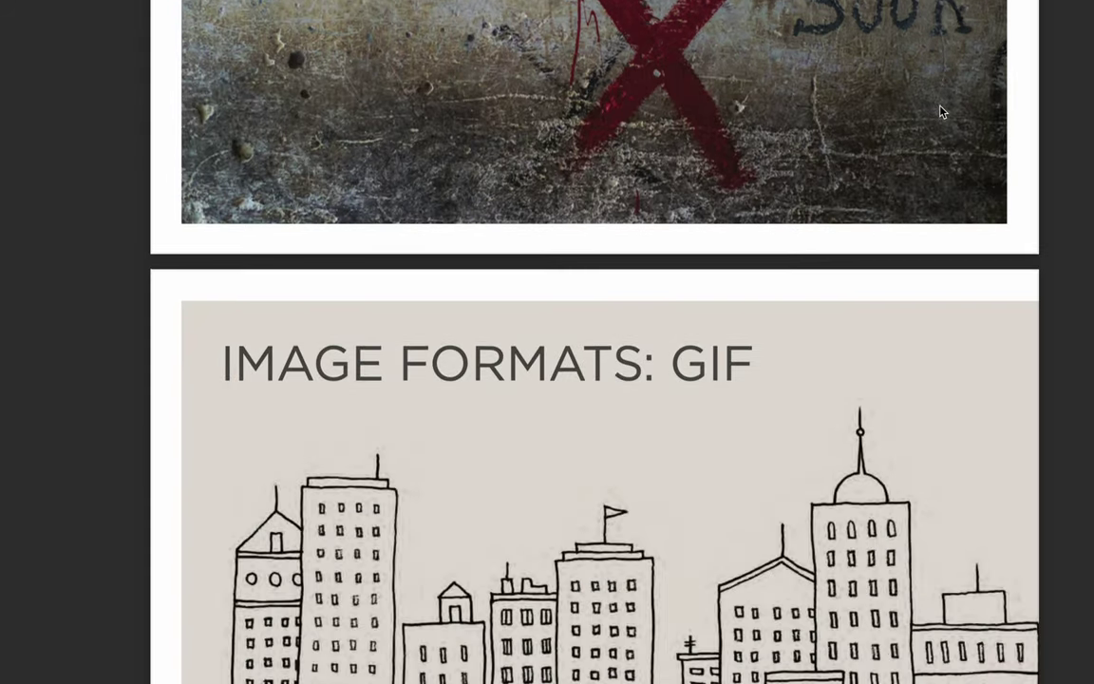
scroll(940, 112, "down", 2)
scroll(940, 112, "down", 1)
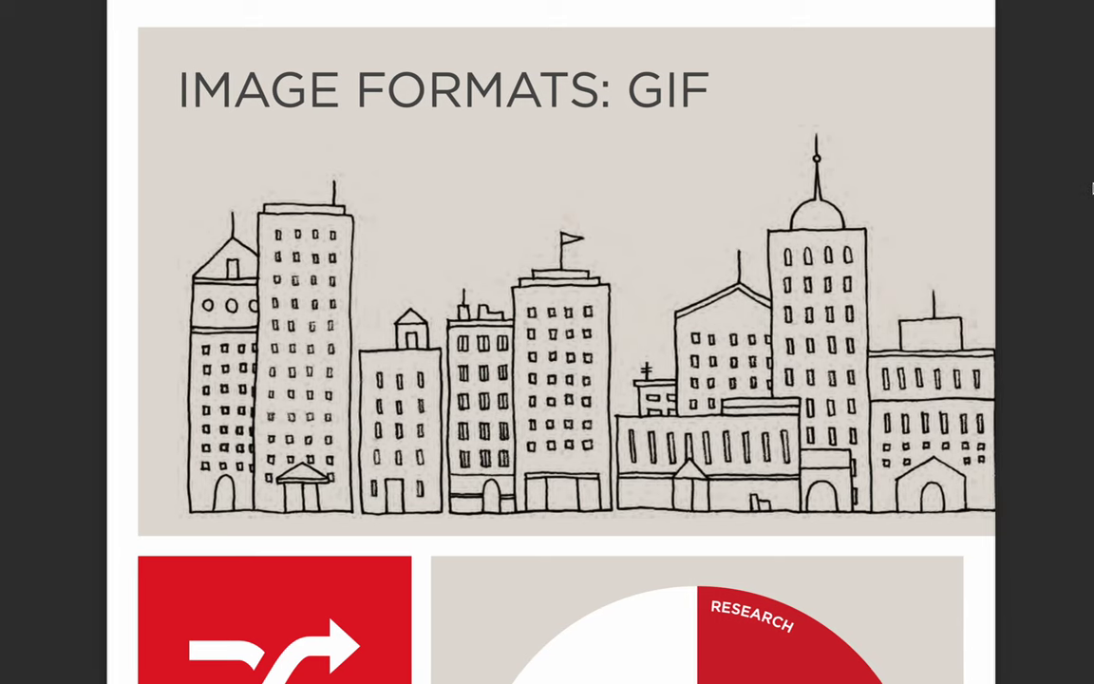
scroll(729, 313, "down", 3)
scroll(729, 313, "down", 2)
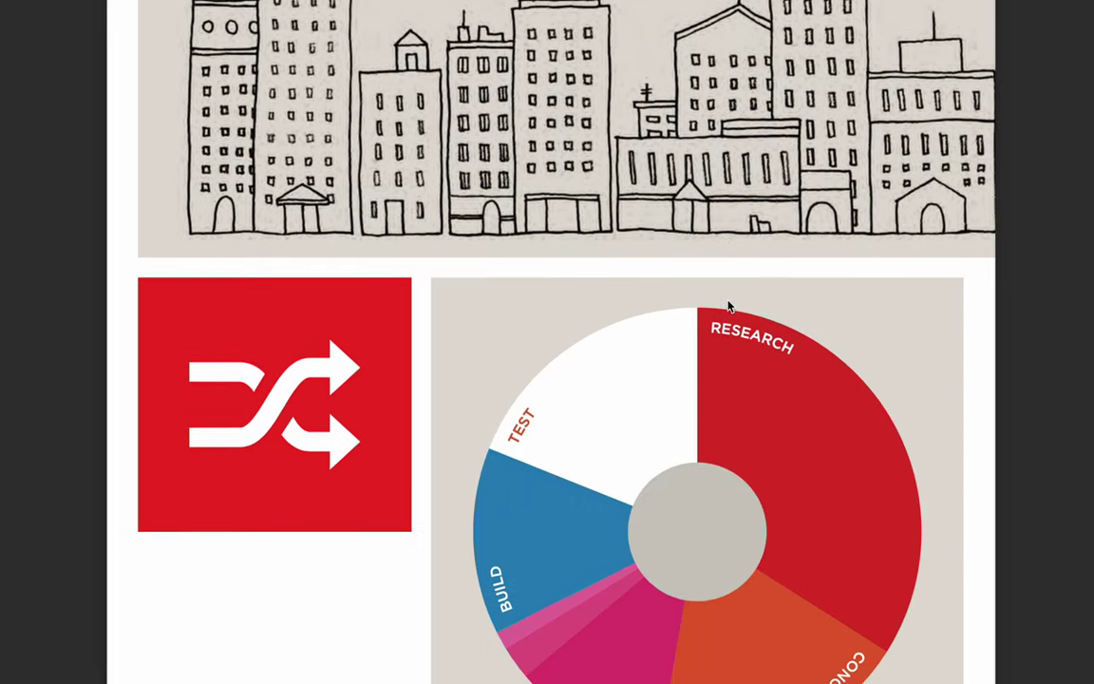
scroll(729, 306, "up", 5)
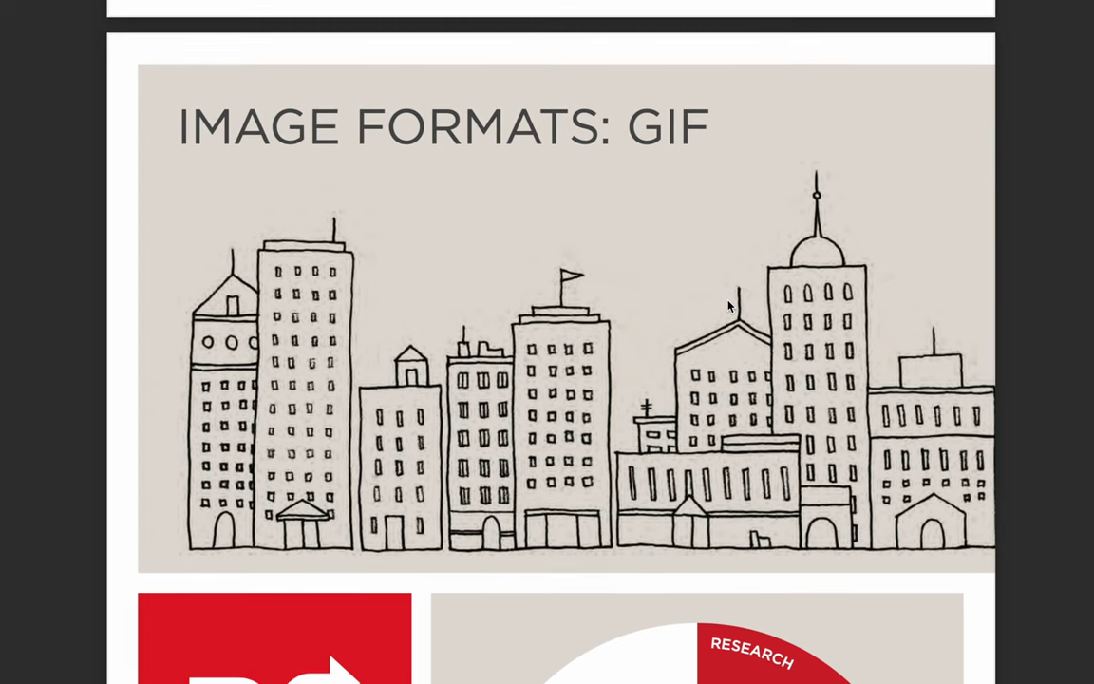
scroll(729, 305, "down", 1)
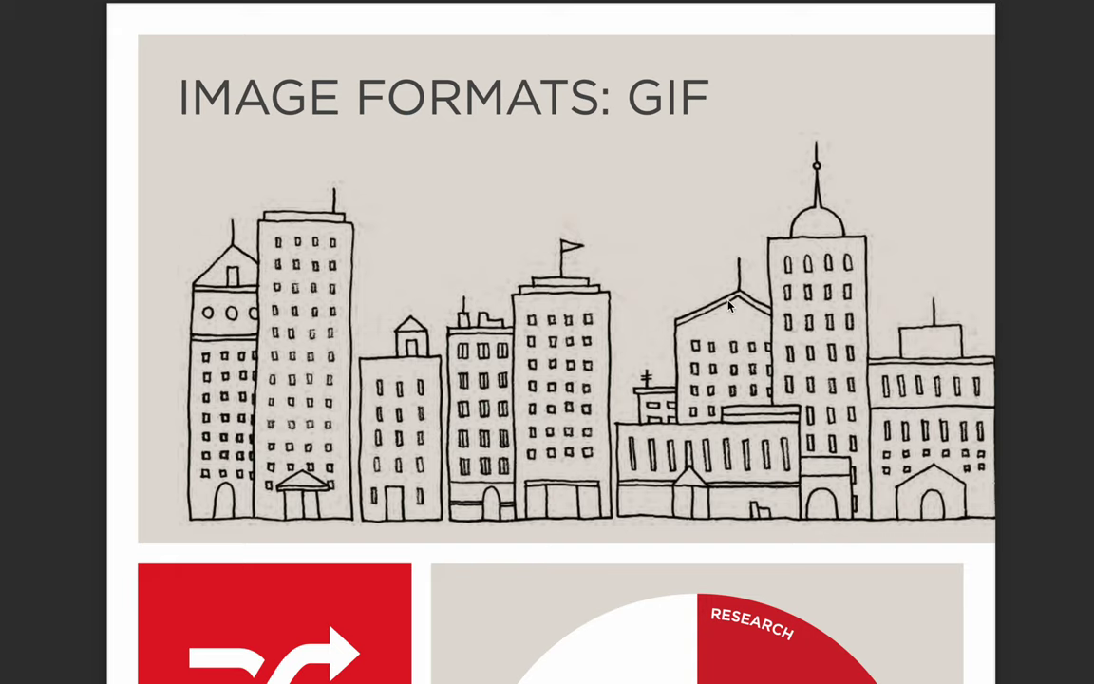
scroll(729, 304, "down", 1)
scroll(729, 304, "down", 1)
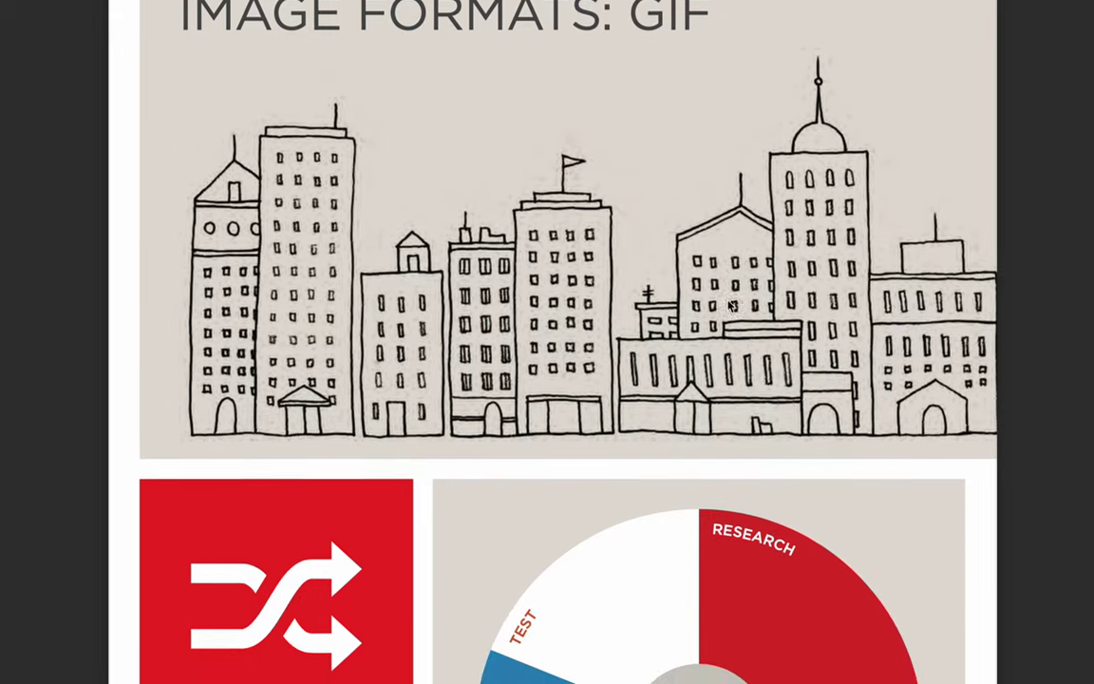
scroll(729, 303, "down", 2)
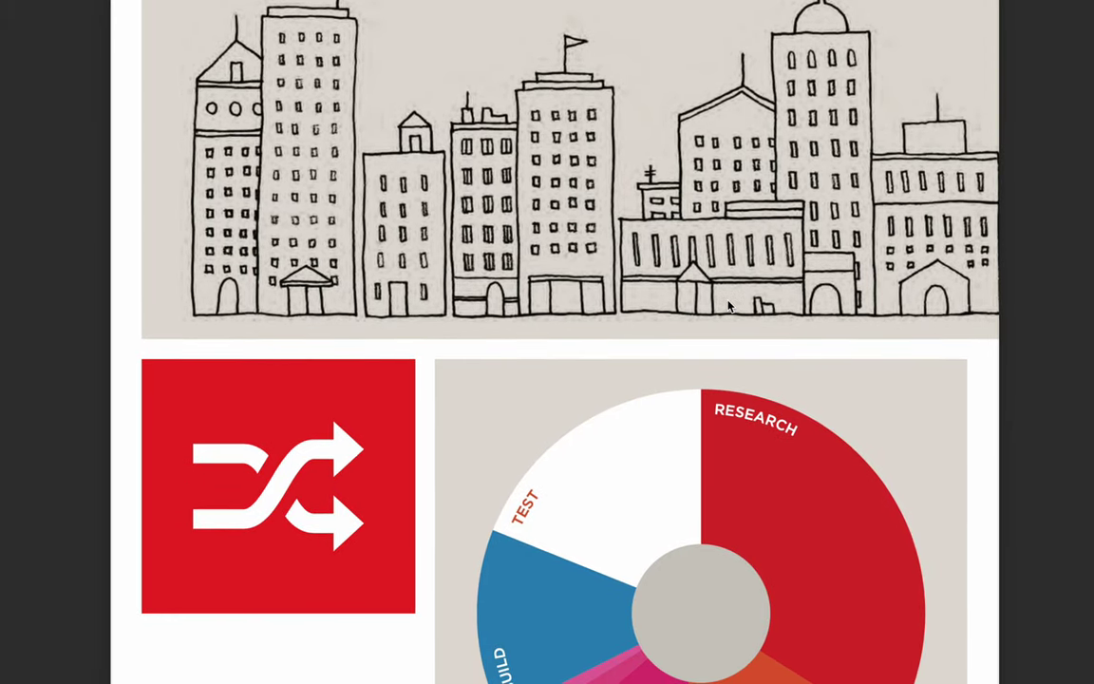
scroll(729, 305, "down", 1)
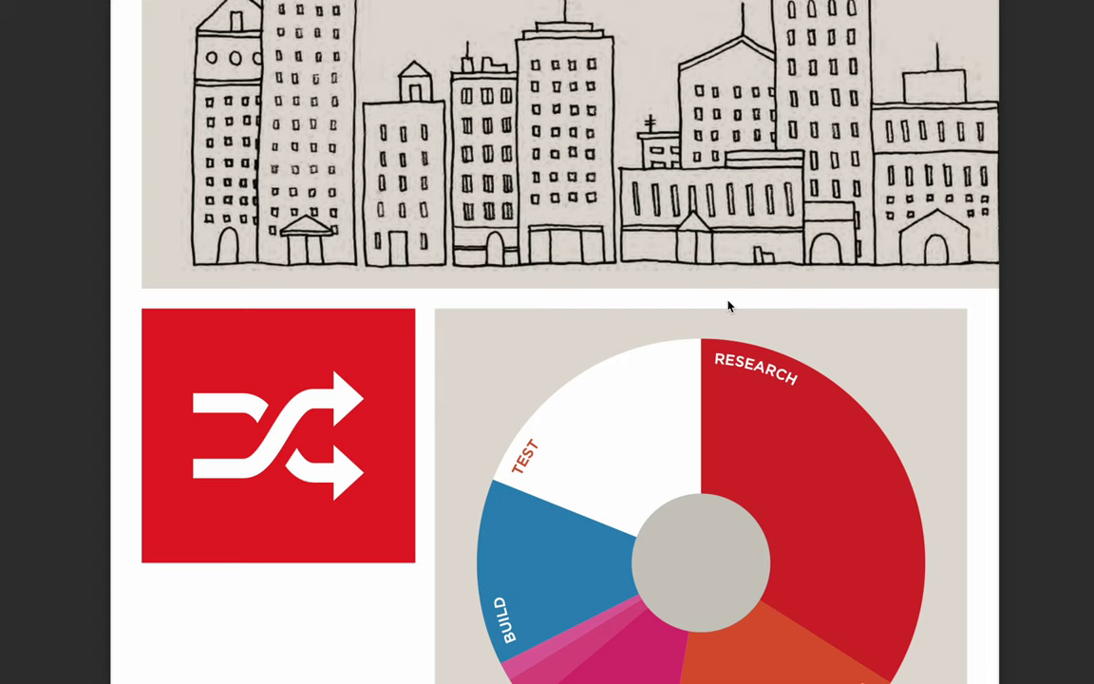
Step: Return to the IMAGE FORMATS: GIF title, briefly selecting part of it
scroll(727, 305, "up", 1)
scroll(664, 190, "up", 2)
left_click_drag(619, 90, 703, 73)
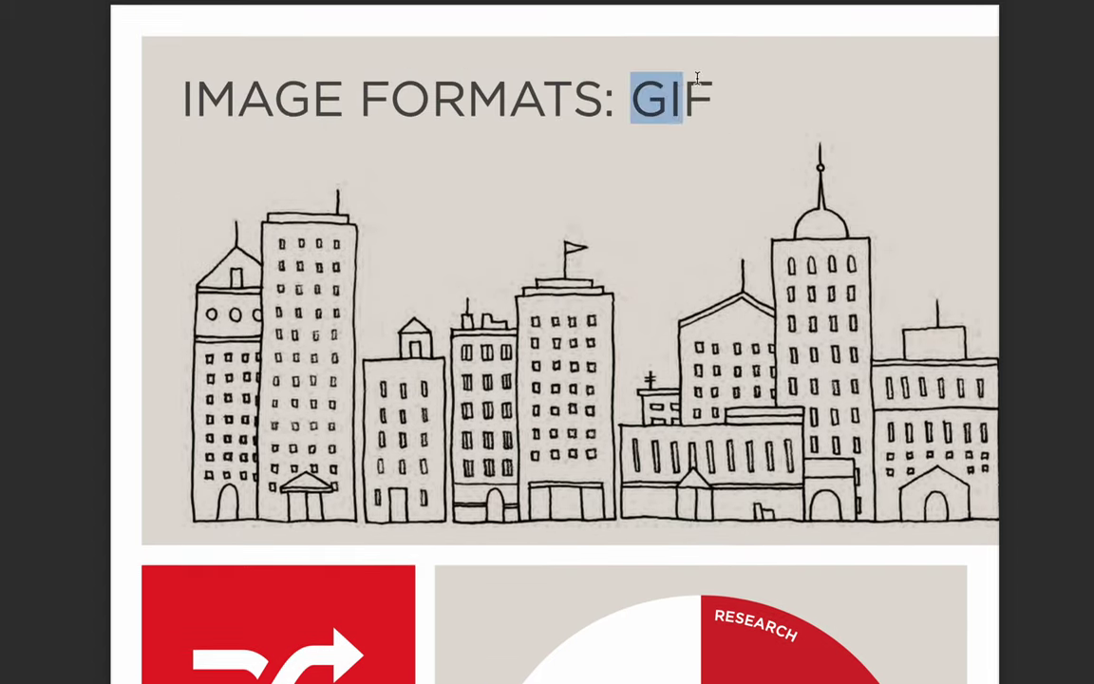
left_click(718, 74)
Step: Scroll down to the tip panel beside the red-and-white raindrop pattern
scroll(719, 298, "down", 1)
scroll(719, 298, "down", 1)
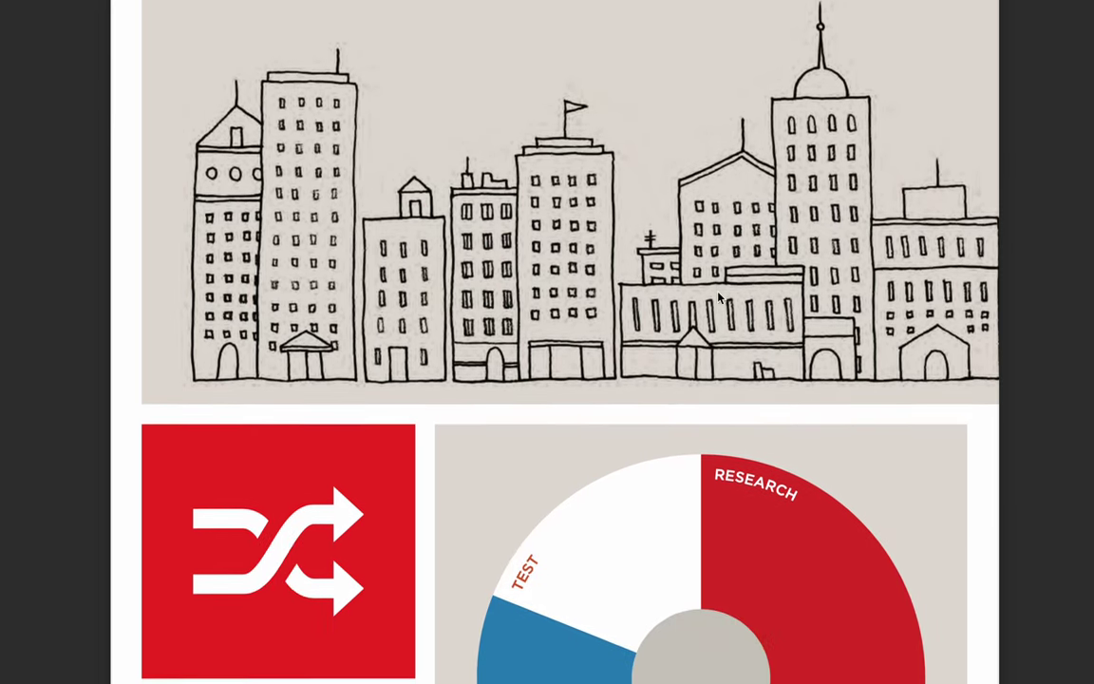
scroll(718, 298, "down", 1)
scroll(718, 298, "down", 2)
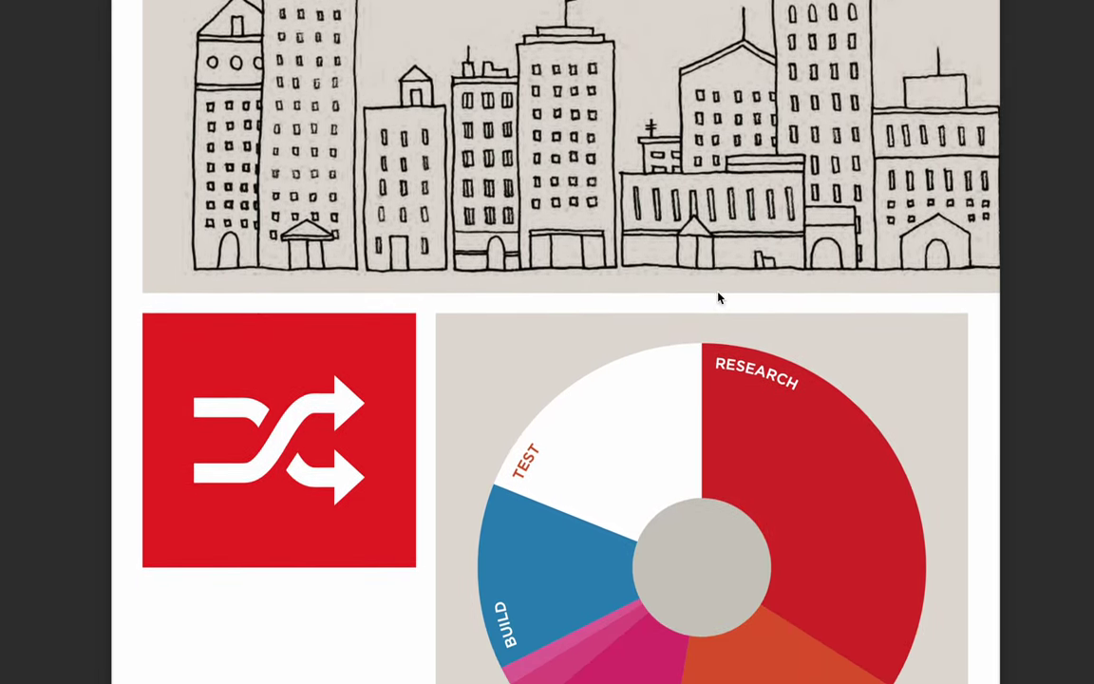
scroll(719, 298, "down", 1)
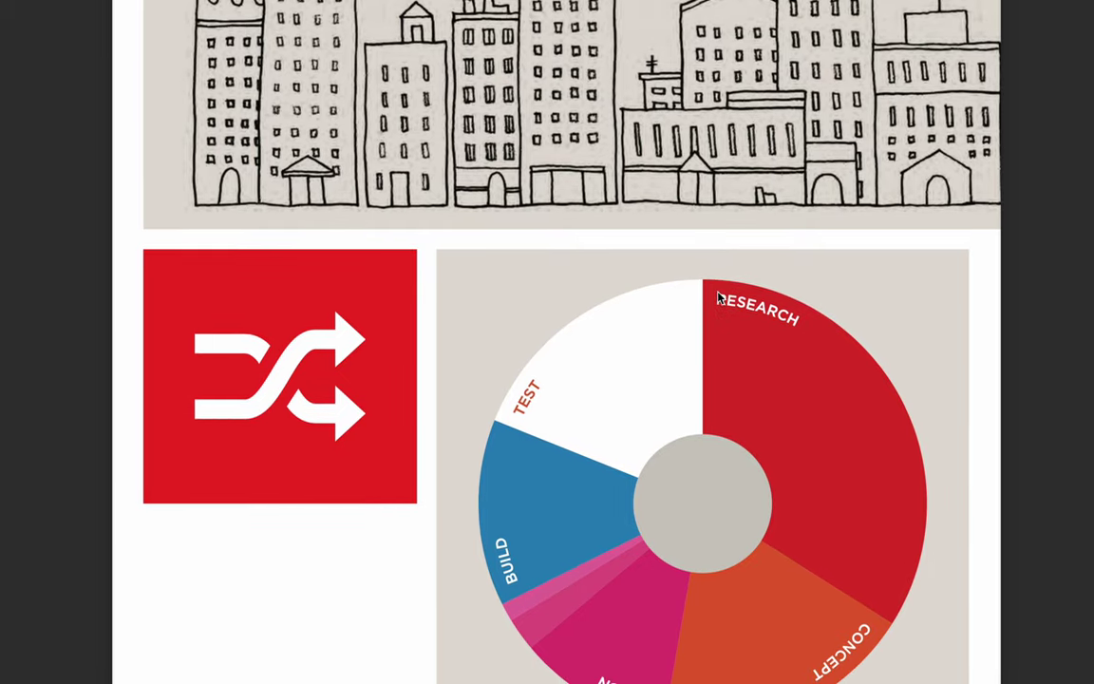
scroll(719, 298, "down", 1)
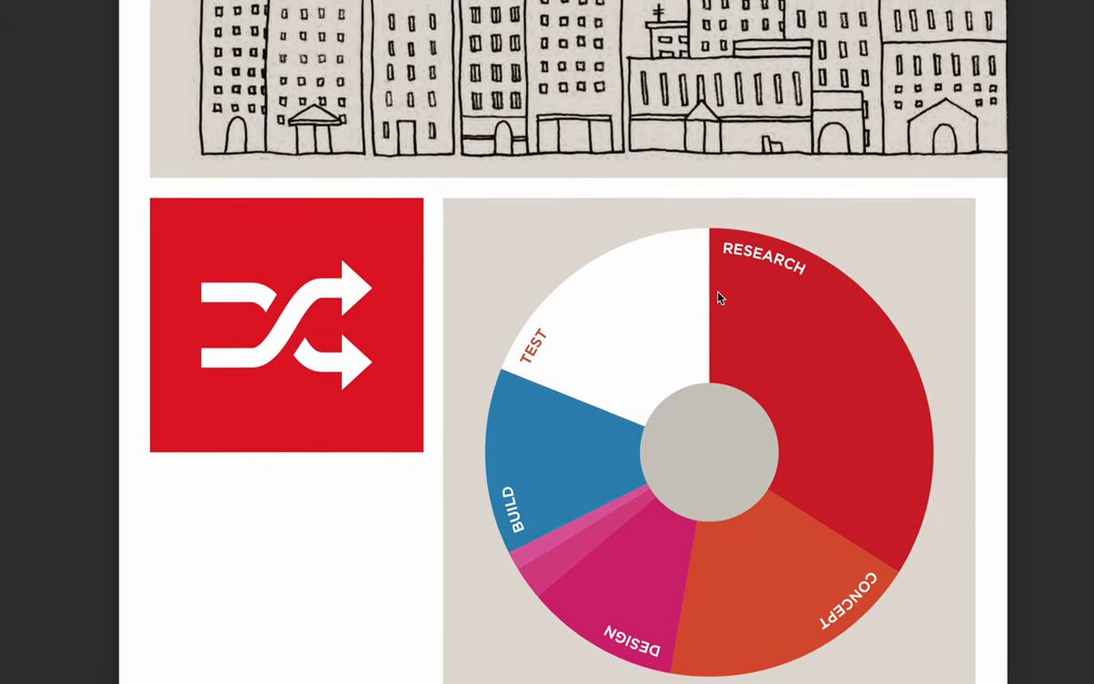
scroll(718, 298, "down", 3)
scroll(718, 298, "down", 5)
scroll(719, 298, "down", 1)
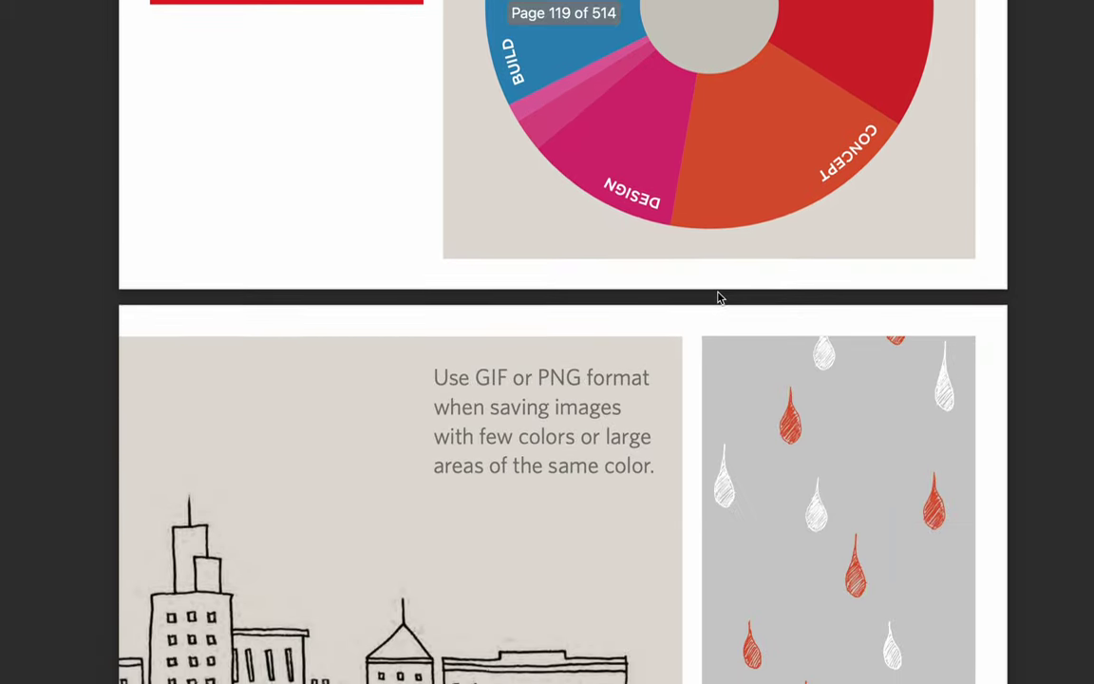
scroll(719, 299, "down", 2)
scroll(719, 298, "down", 1)
scroll(718, 298, "down", 1)
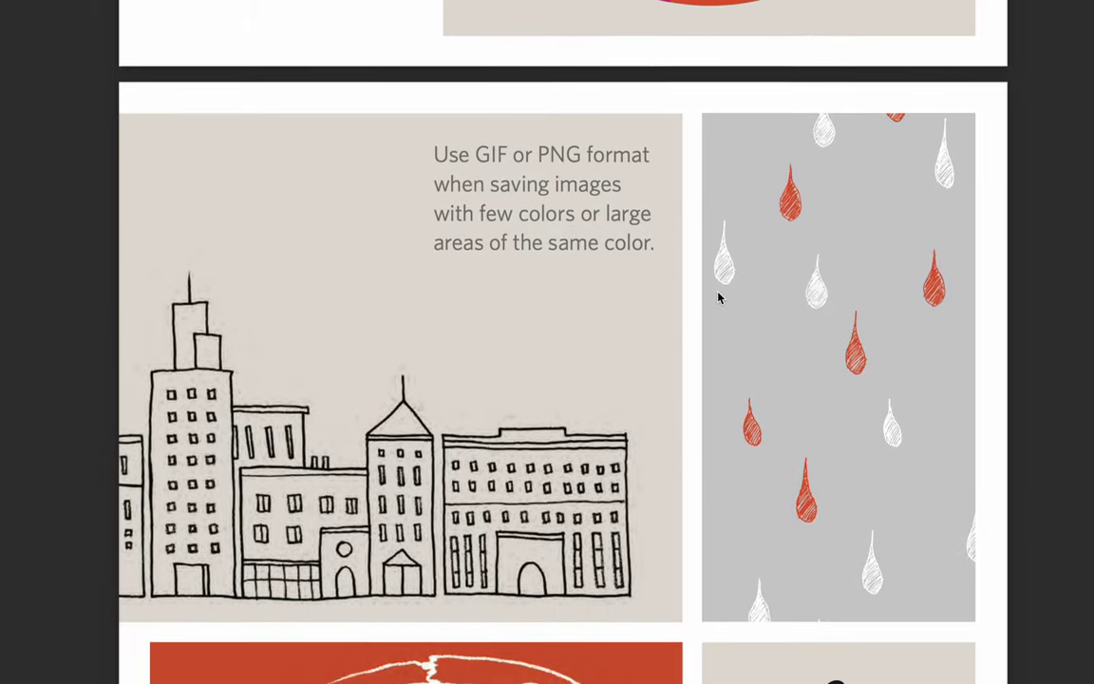
scroll(719, 299, "down", 1)
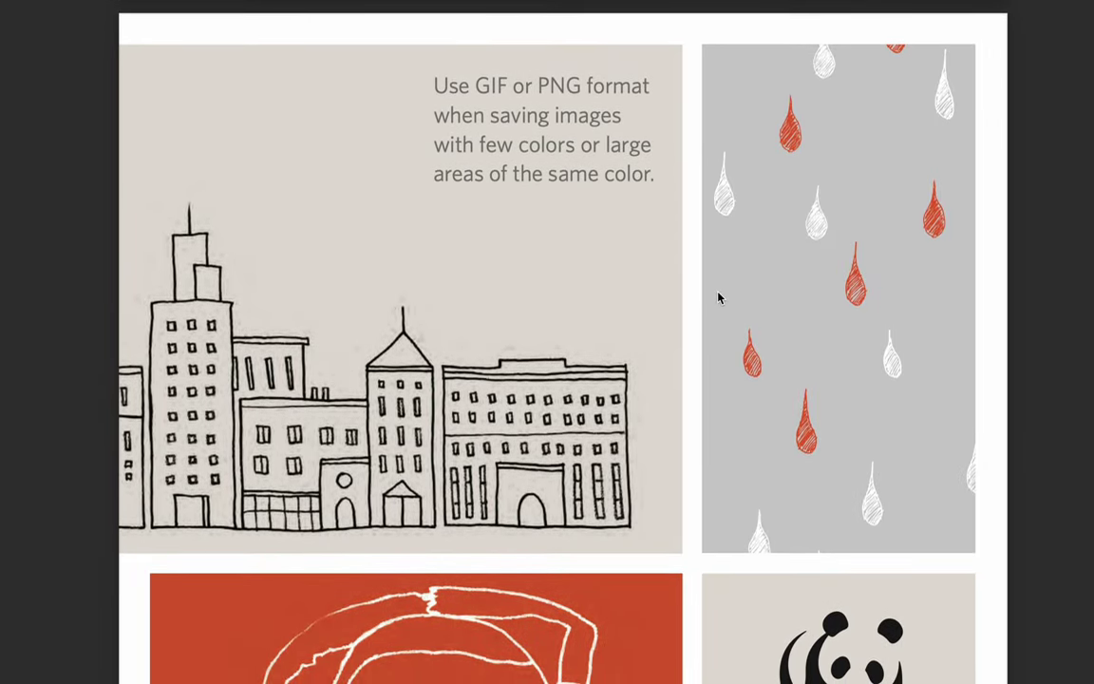
scroll(719, 298, "down", 1)
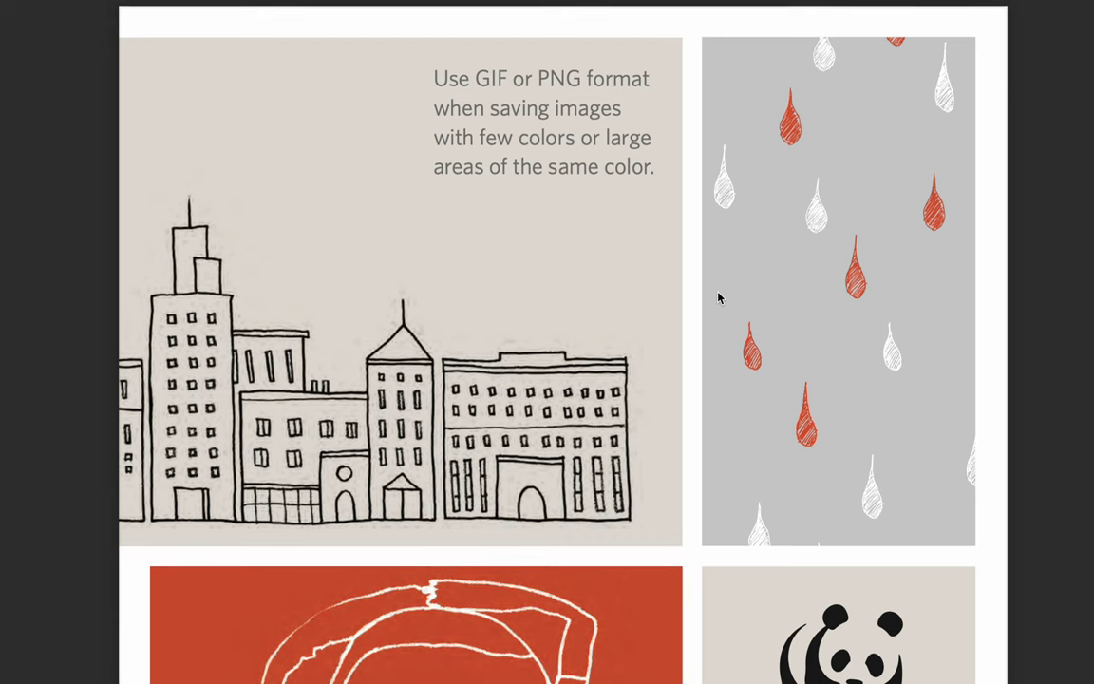
scroll(719, 298, "down", 1)
scroll(719, 298, "down", 1)
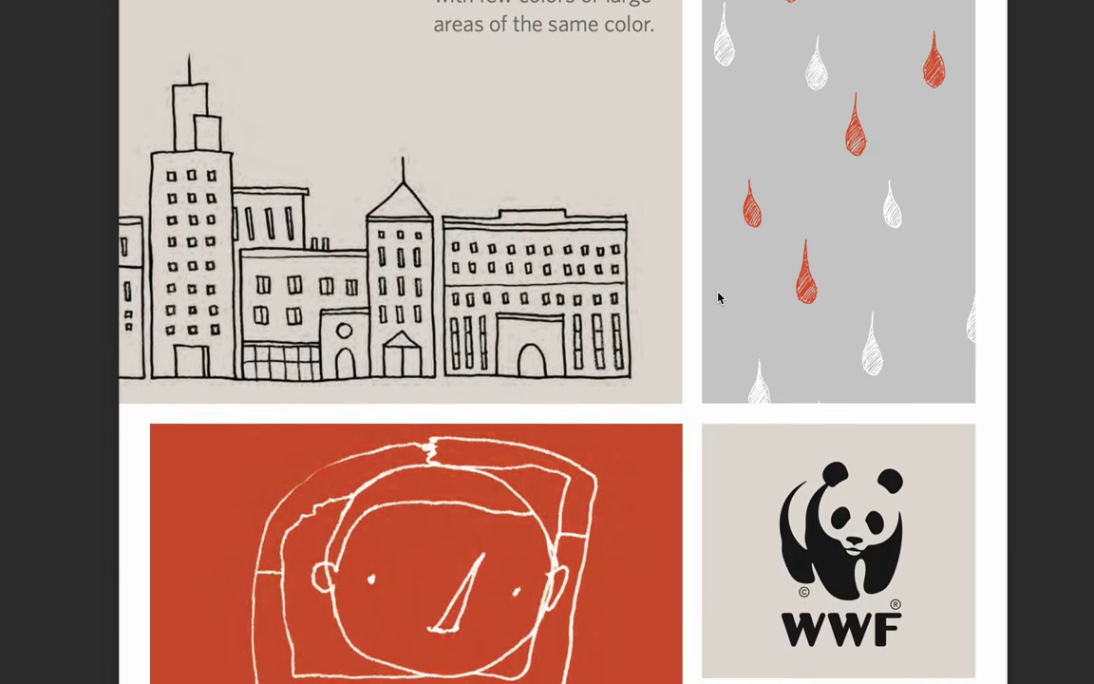
scroll(719, 299, "up", 3)
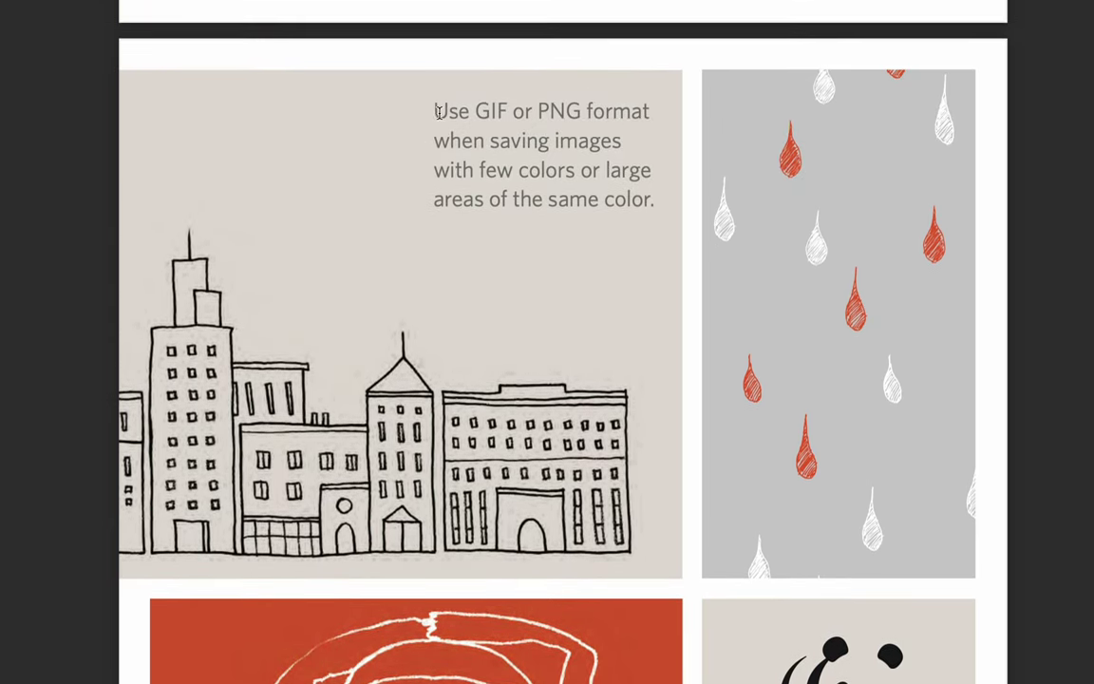
Step: Trace the GIF or PNG tip line by line, picking out 'images', 'large' and 'color'
left_click_drag(439, 111, 647, 106)
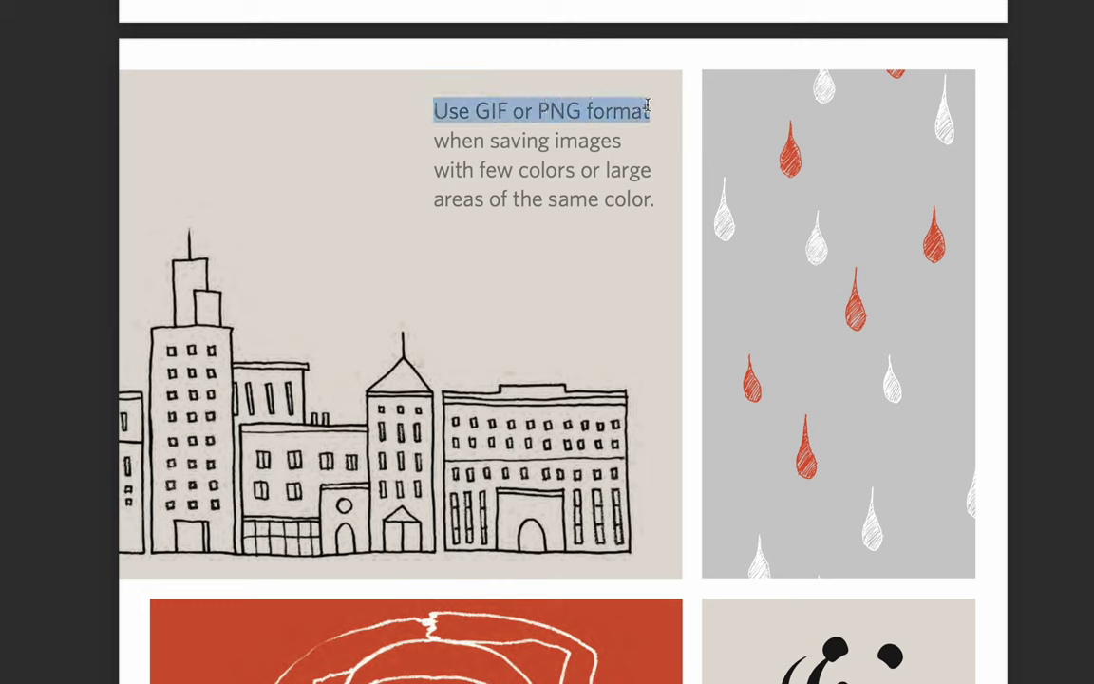
left_click_drag(454, 140, 560, 141)
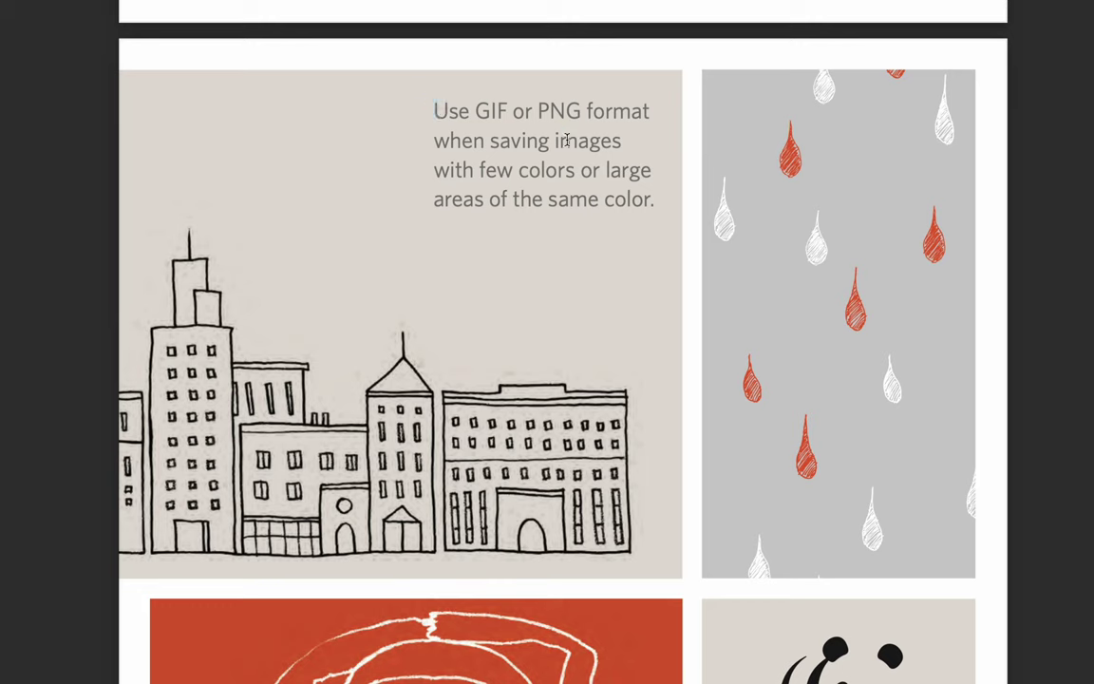
double_click(574, 141)
left_click_drag(462, 169, 628, 169)
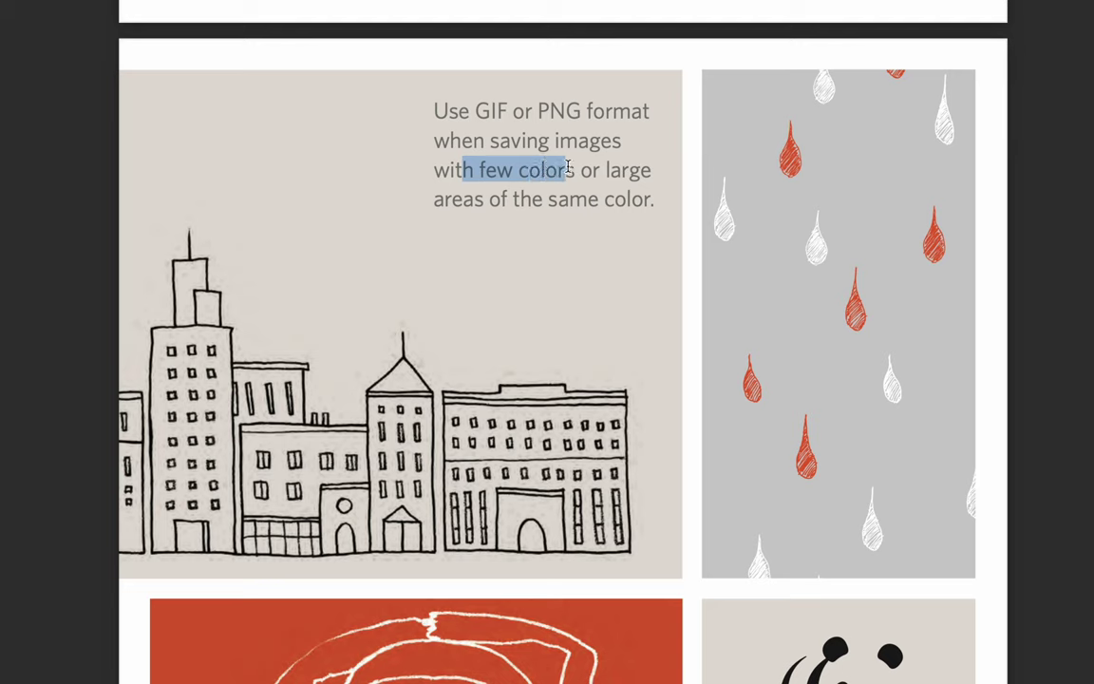
double_click(630, 168)
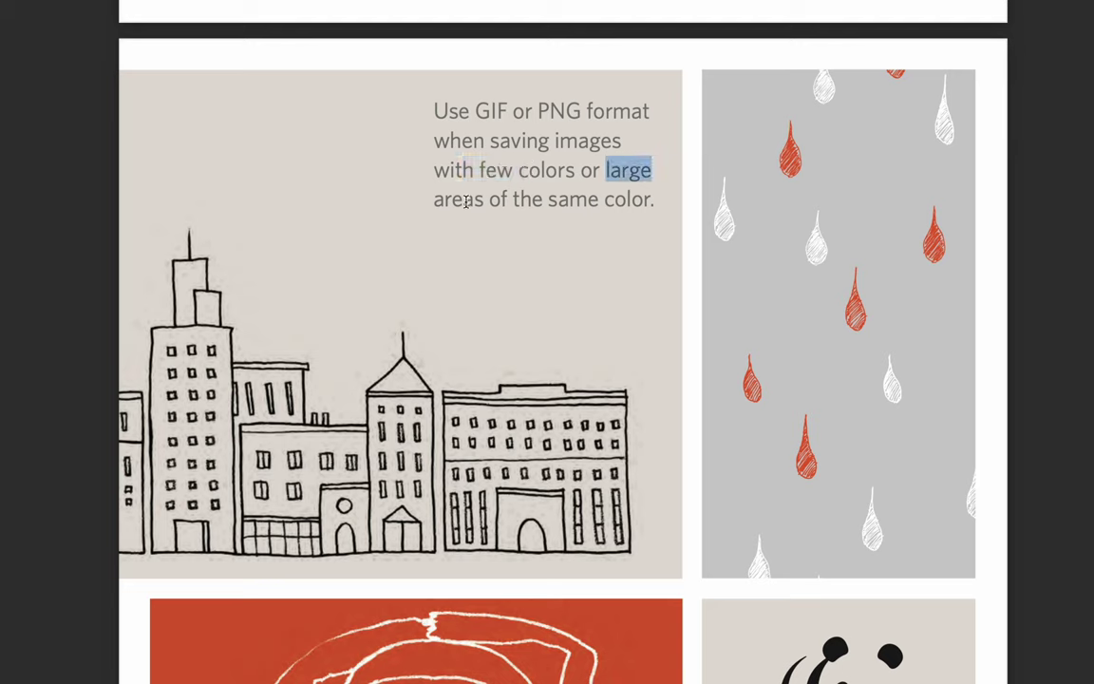
left_click_drag(467, 201, 638, 199)
double_click(631, 199)
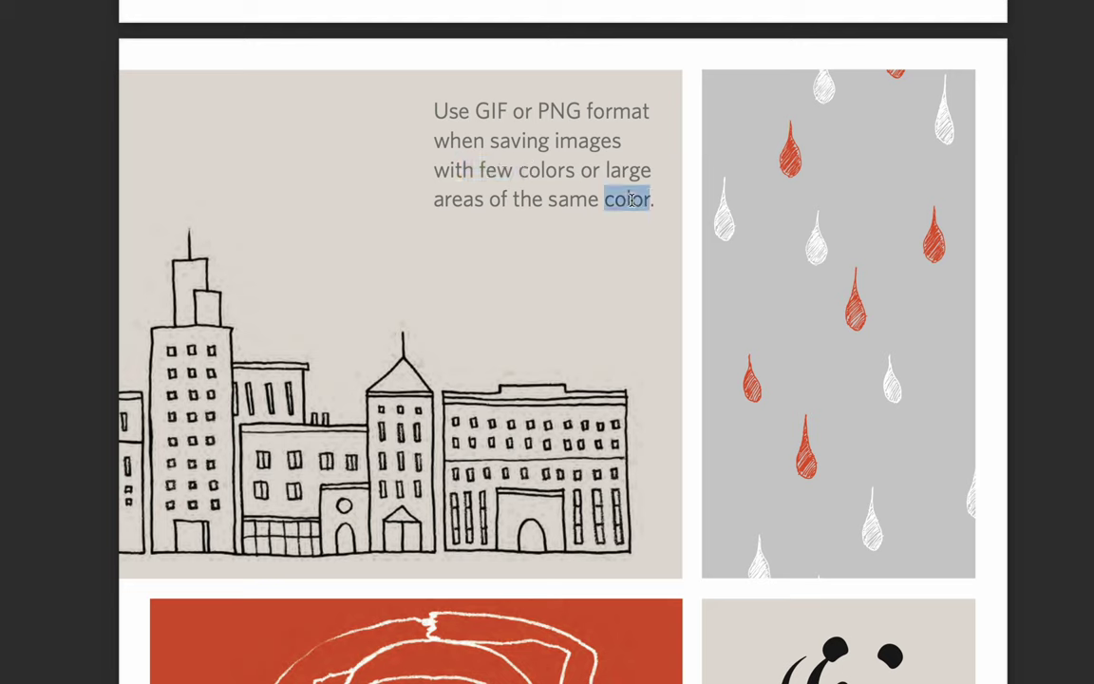
left_click(631, 200)
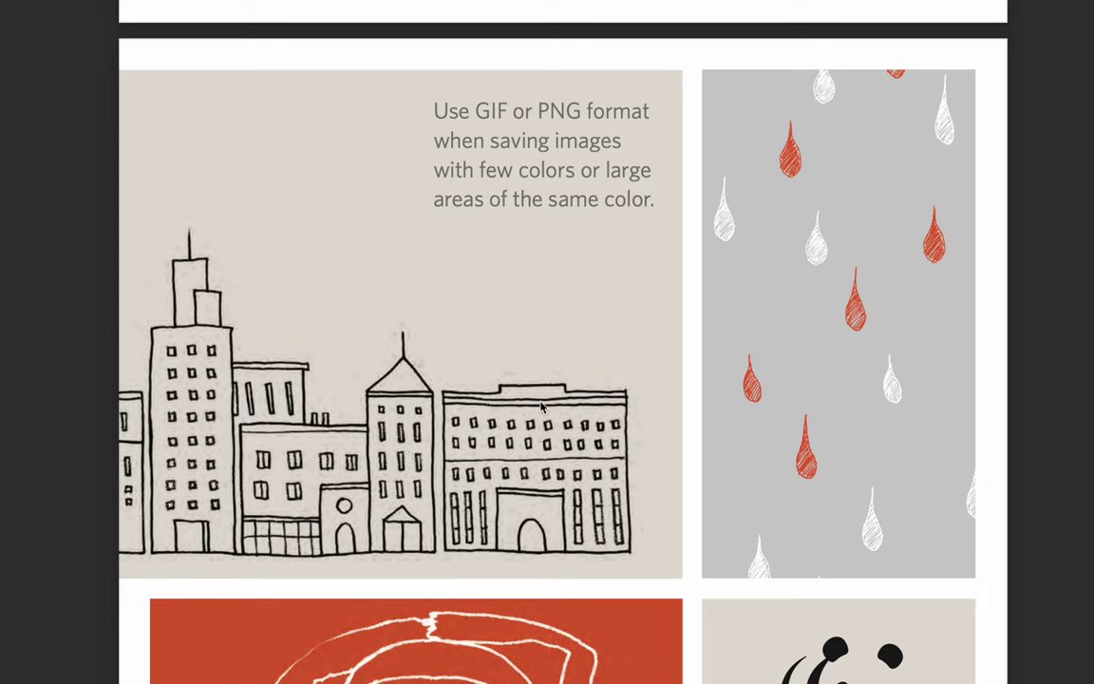
Step: Scroll to the WWF panda caption and select the words 'area', 'filled', 'with' and 'color'
scroll(541, 406, "down", 5)
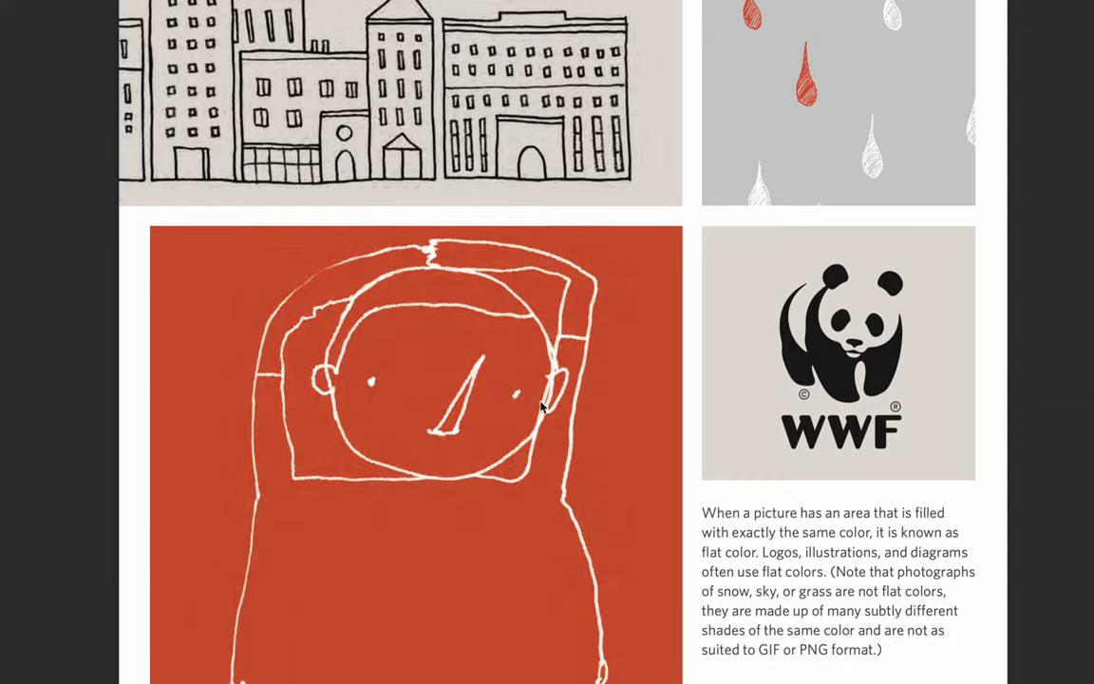
scroll(542, 407, "down", 3)
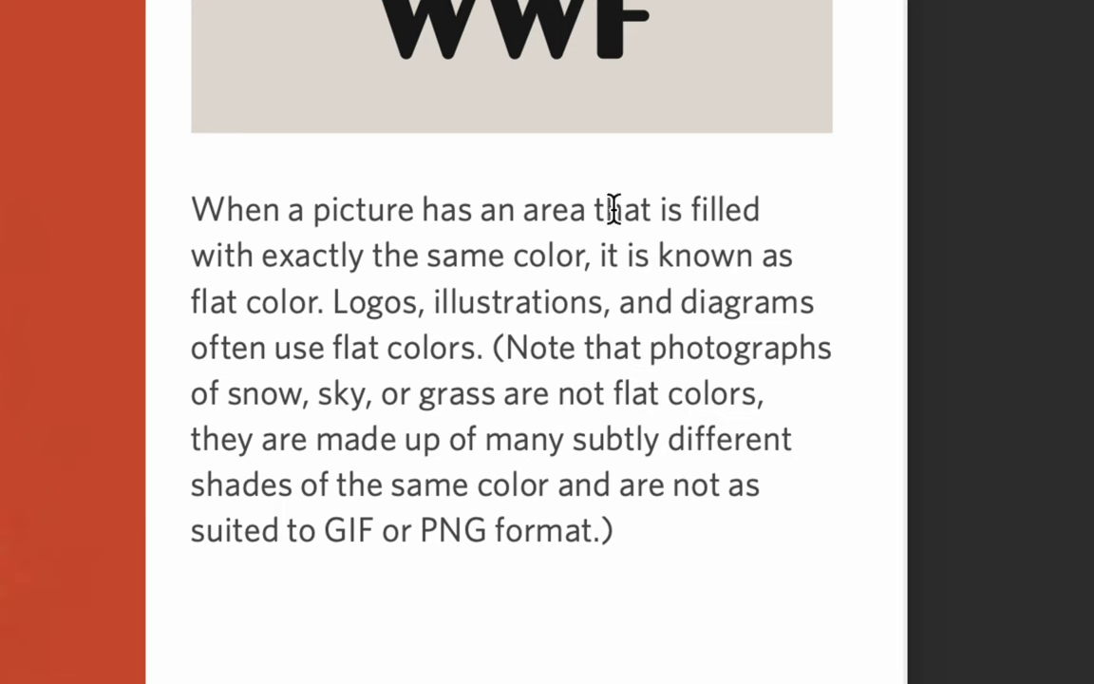
double_click(551, 216)
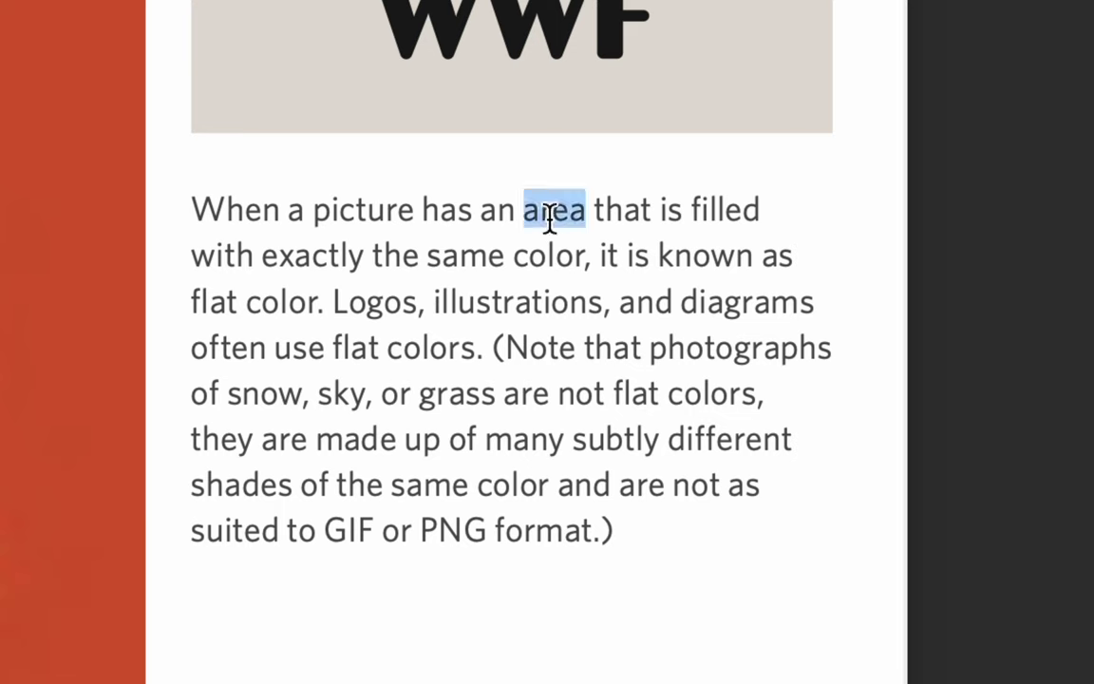
double_click(715, 207)
double_click(235, 251)
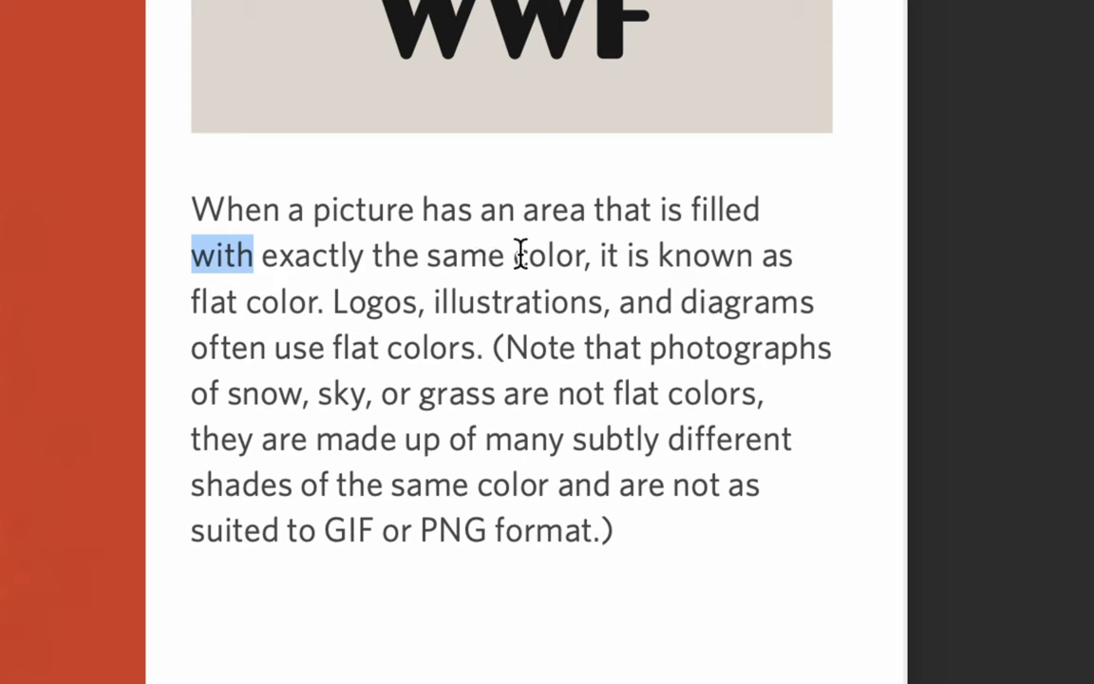
double_click(549, 253)
left_click_drag(627, 256, 764, 253)
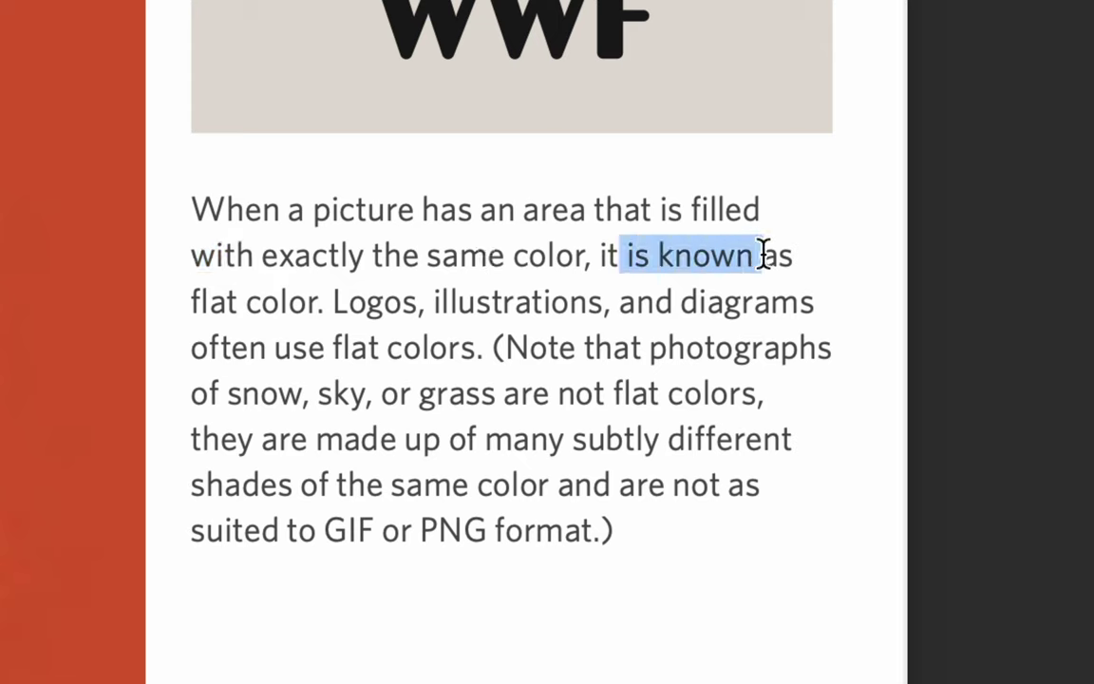
left_click_drag(209, 302, 261, 309)
left_click(285, 309)
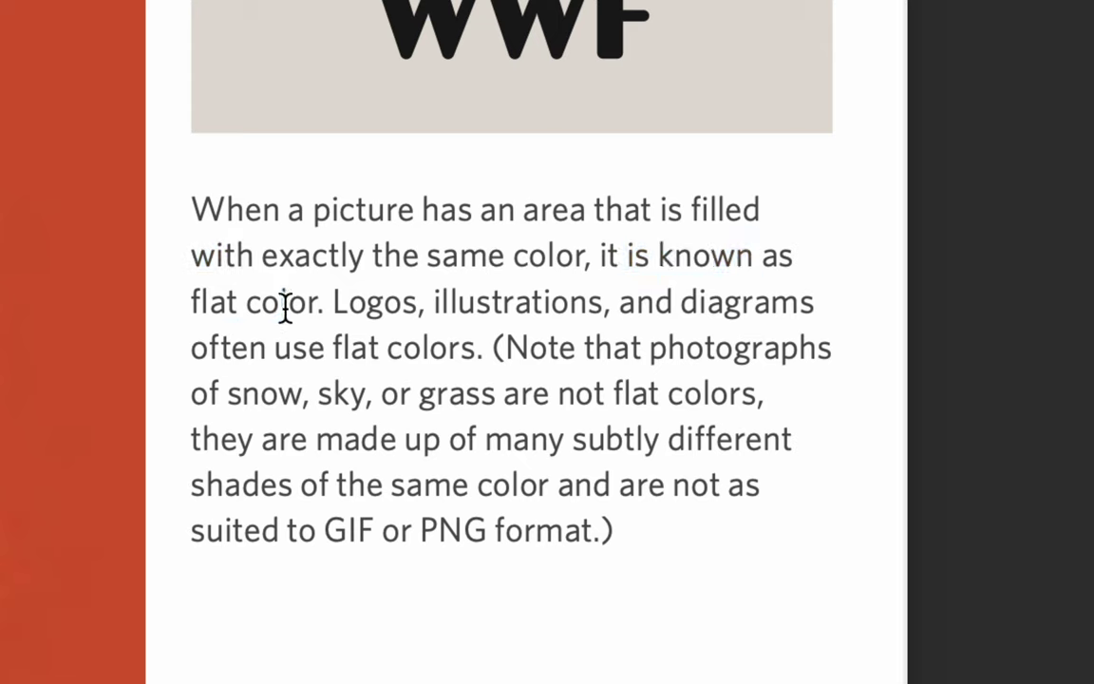
Step: Select 'illustrations', 'diagrams' and the flat colours phrase, then scroll back up
left_click_drag(334, 305, 478, 307)
double_click(483, 306)
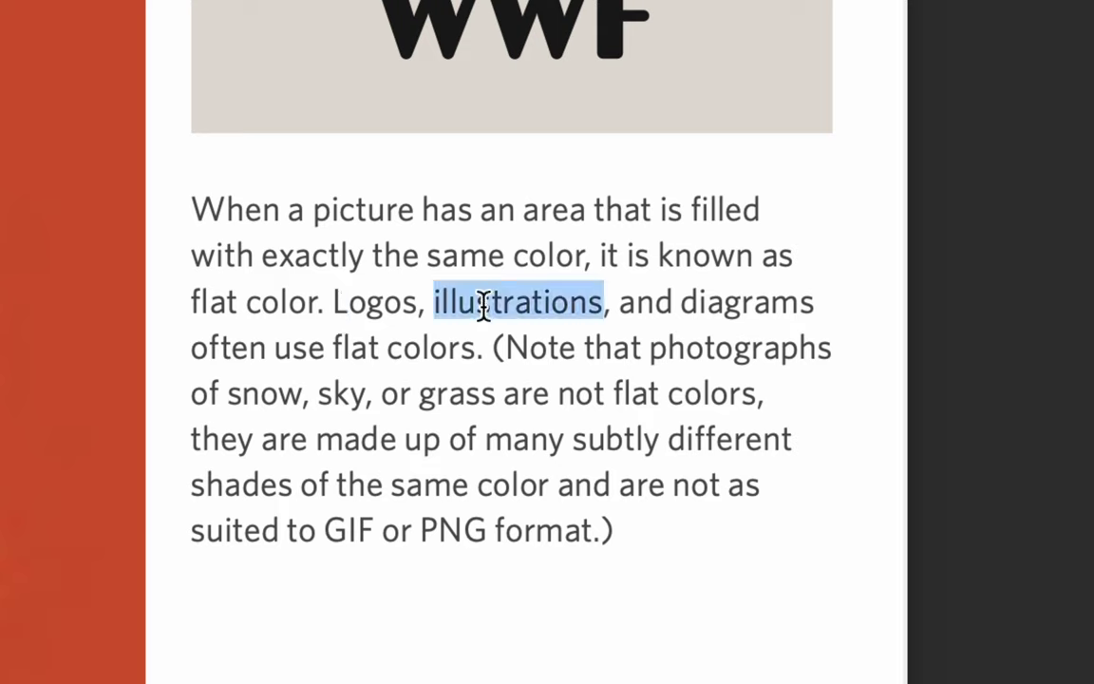
double_click(730, 302)
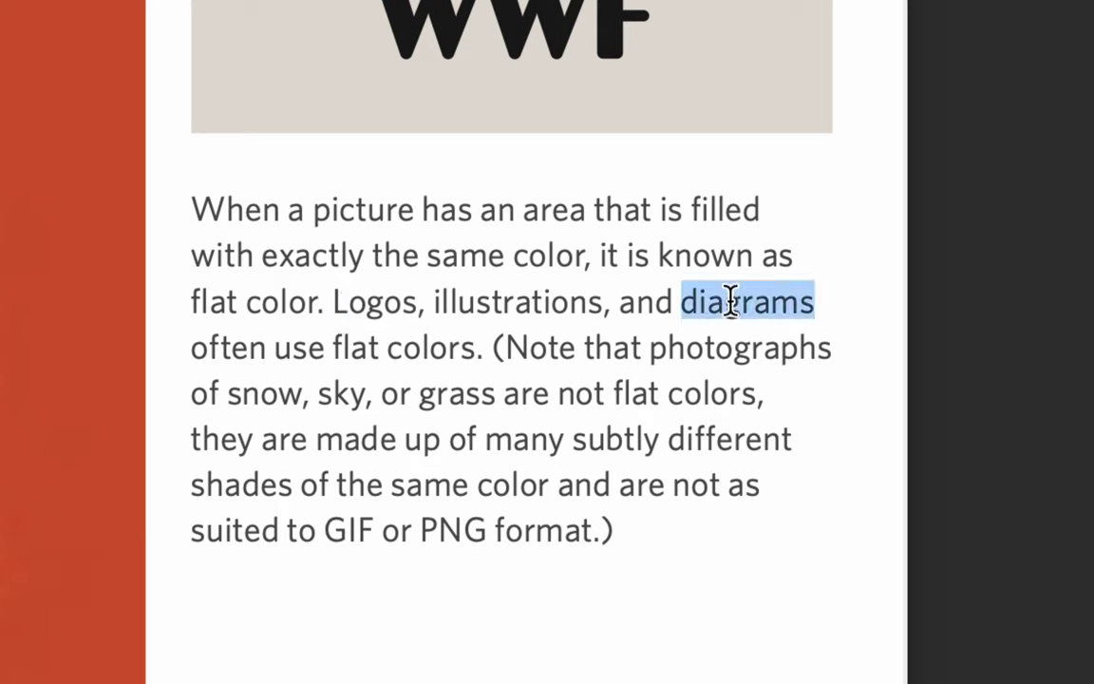
left_click_drag(232, 347, 415, 343)
double_click(419, 343)
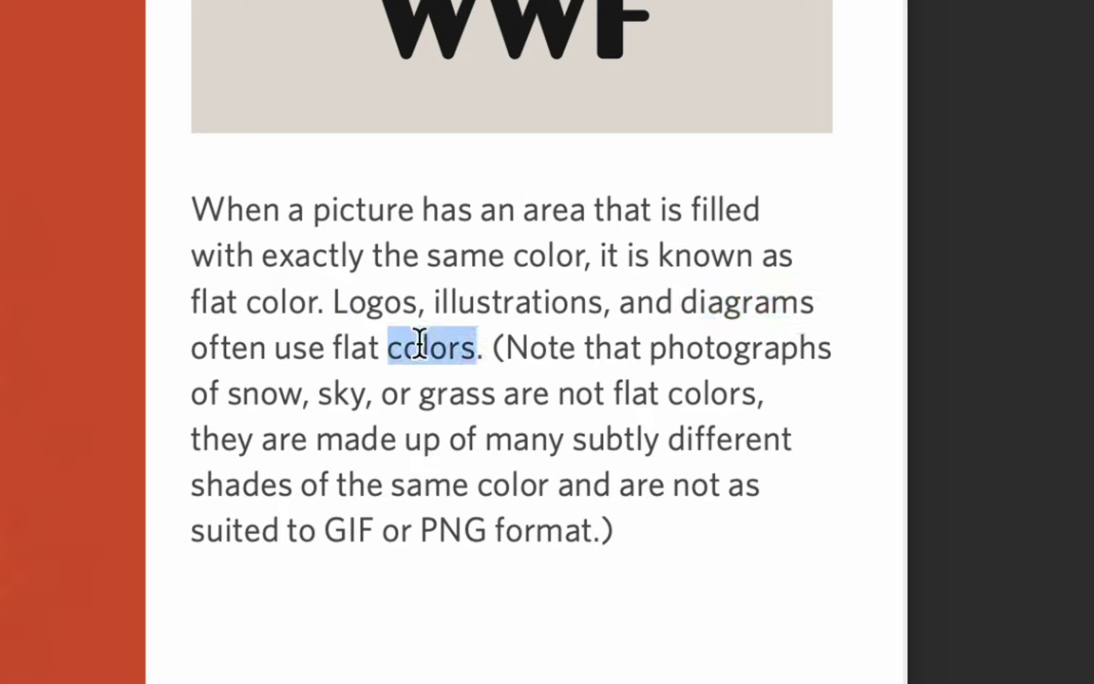
left_click(418, 342)
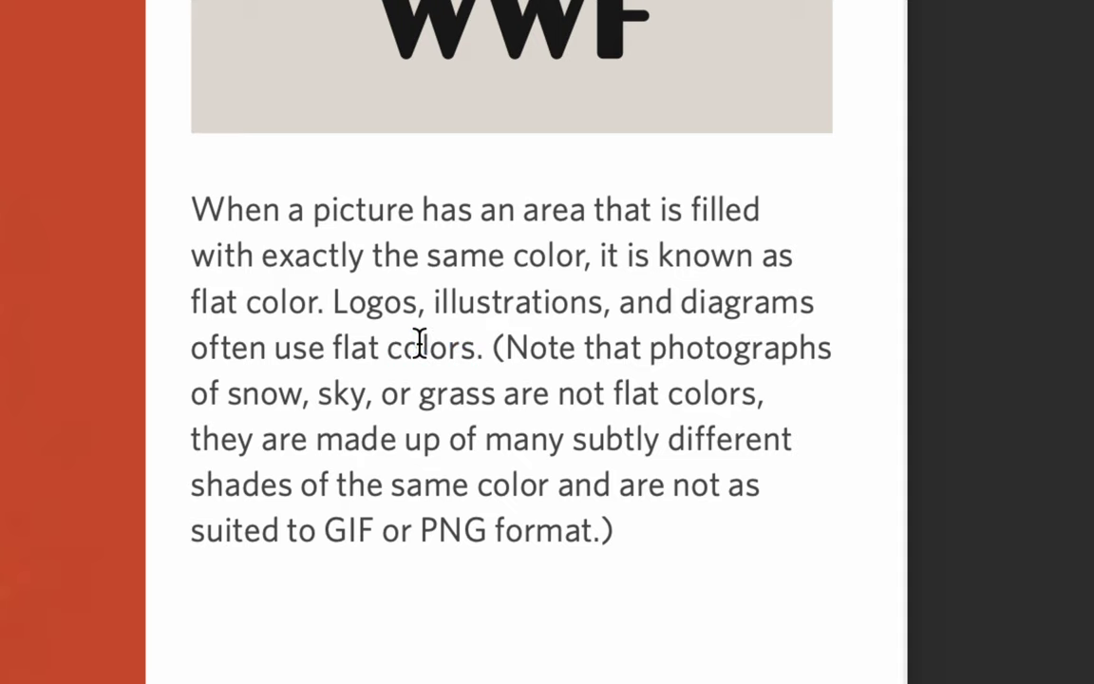
scroll(419, 342, "up", 3)
scroll(419, 344, "up", 2)
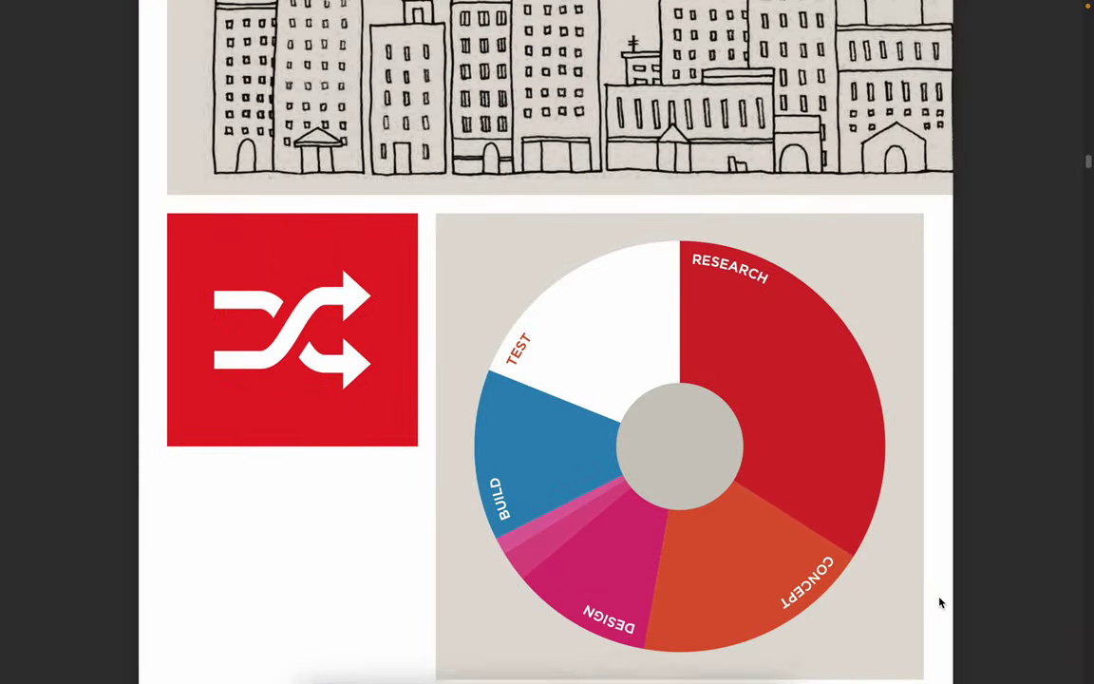
Step: Scroll down again and highlight 'Logos, illustrations, and diagrams' and 'colors'
scroll(940, 602, "down", 5)
scroll(940, 602, "down", 5)
scroll(940, 602, "down", 5)
scroll(940, 532, "down", 1)
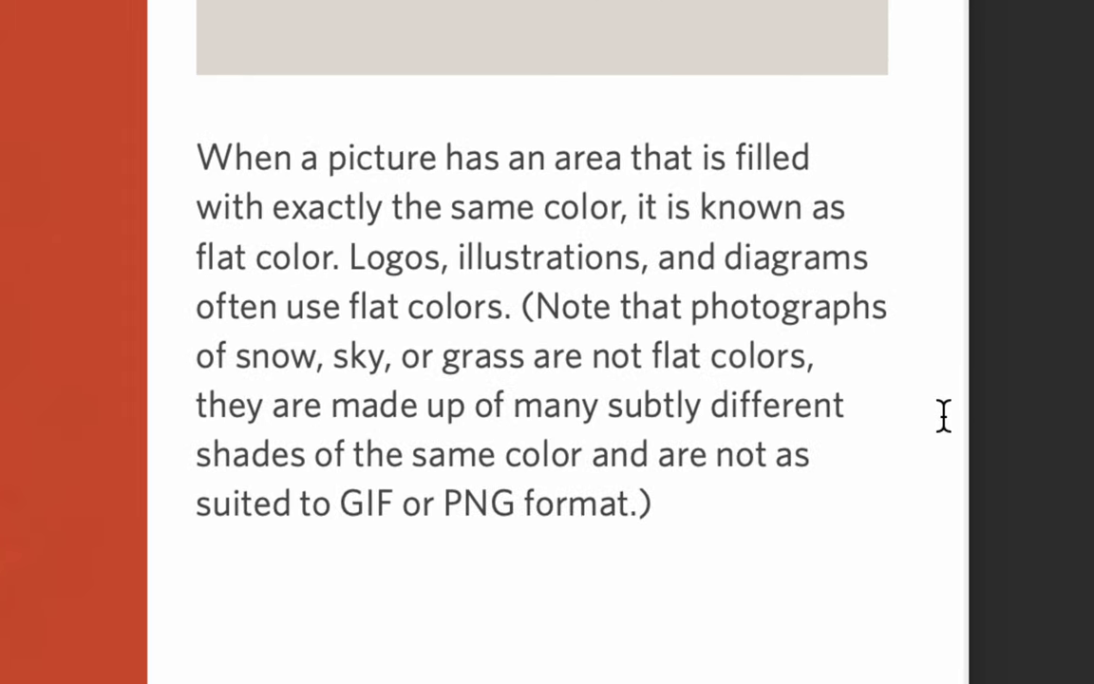
left_click_drag(352, 258, 864, 275)
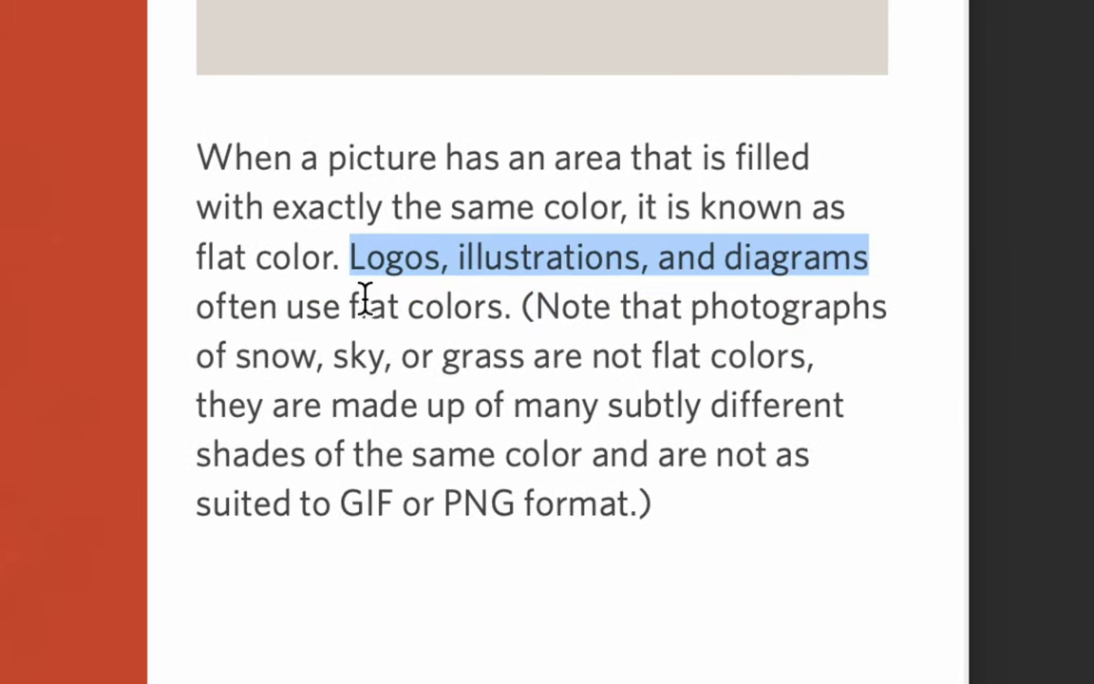
left_click_drag(408, 306, 845, 305)
left_click(836, 306)
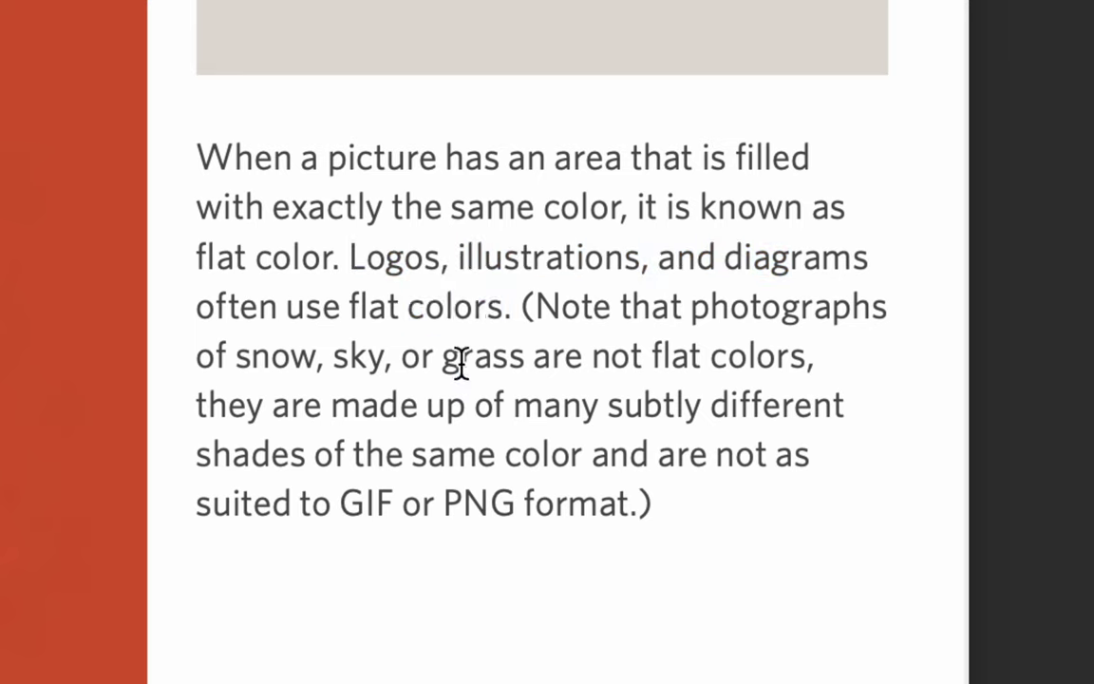
Step: Highlight 'not flat colors', 'many subtly different', 'are not as' and the GIF or PNG formats
left_click_drag(566, 356, 743, 354)
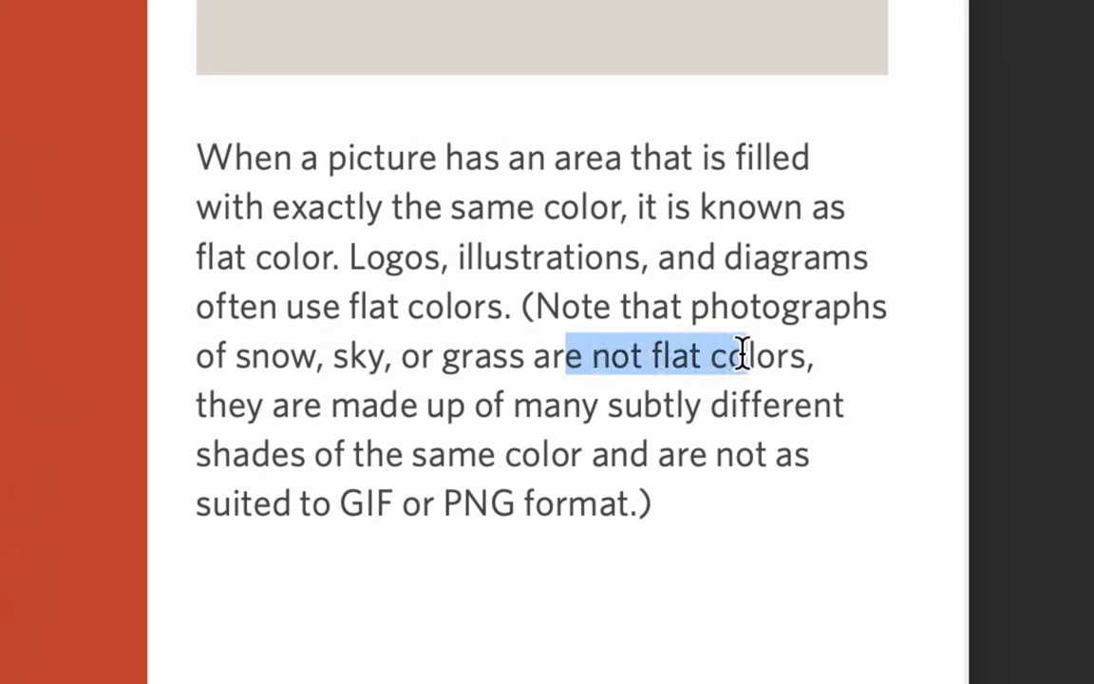
double_click(727, 354)
left_click_drag(446, 403, 757, 402)
left_click(757, 403)
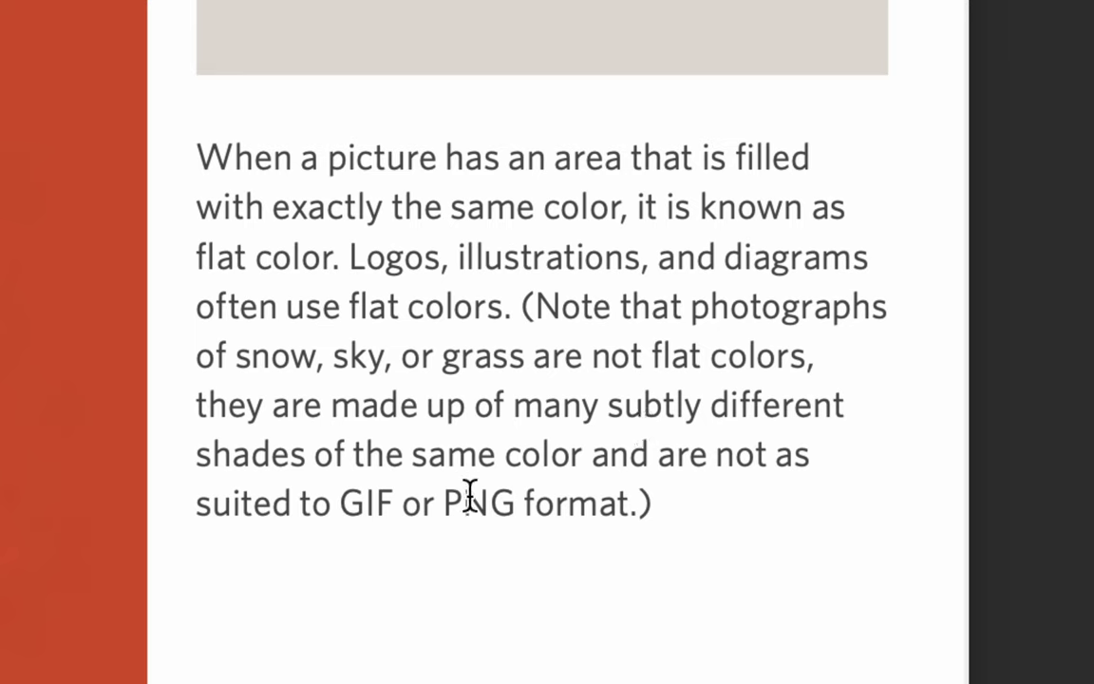
left_click_drag(671, 454, 786, 446)
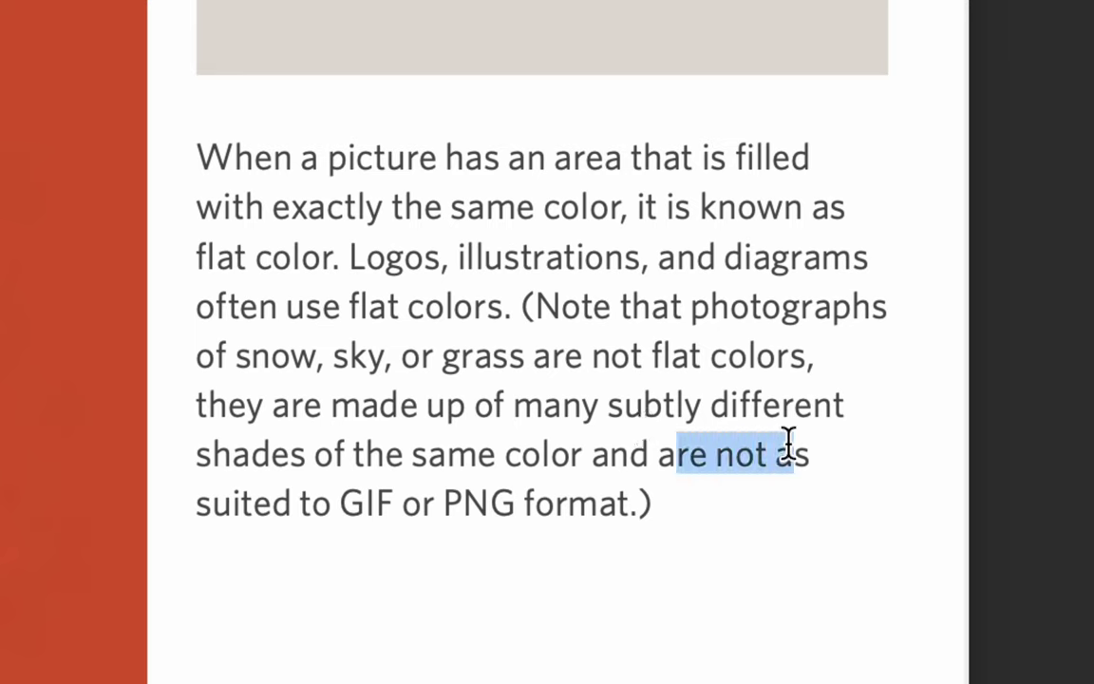
left_click(451, 486)
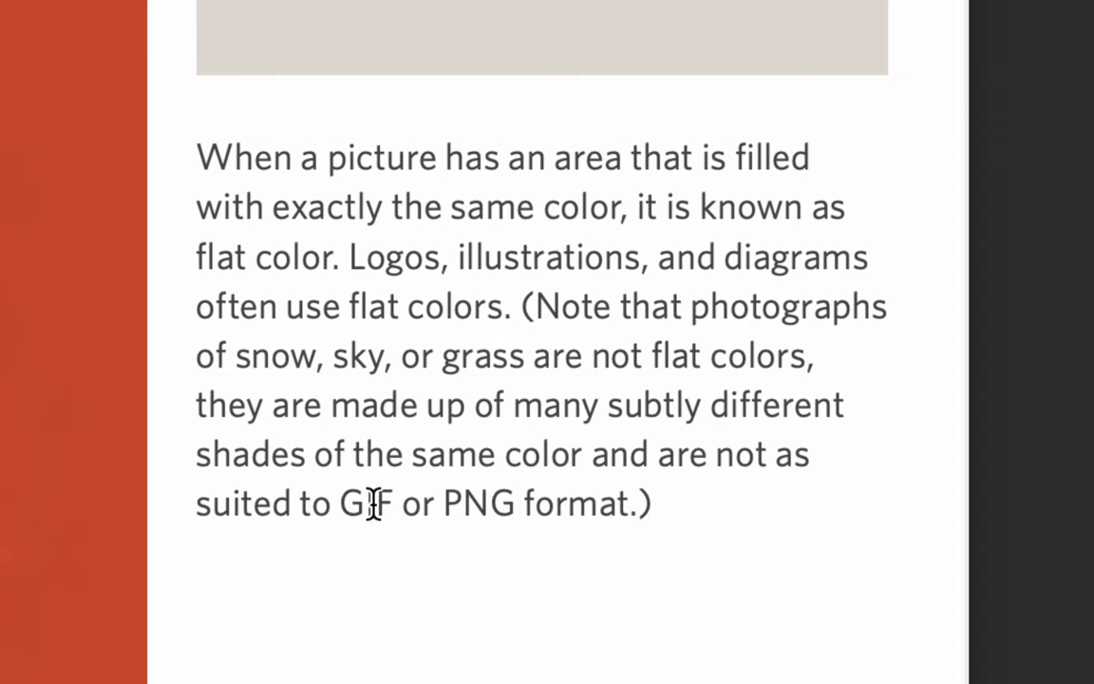
left_click_drag(340, 500, 500, 500)
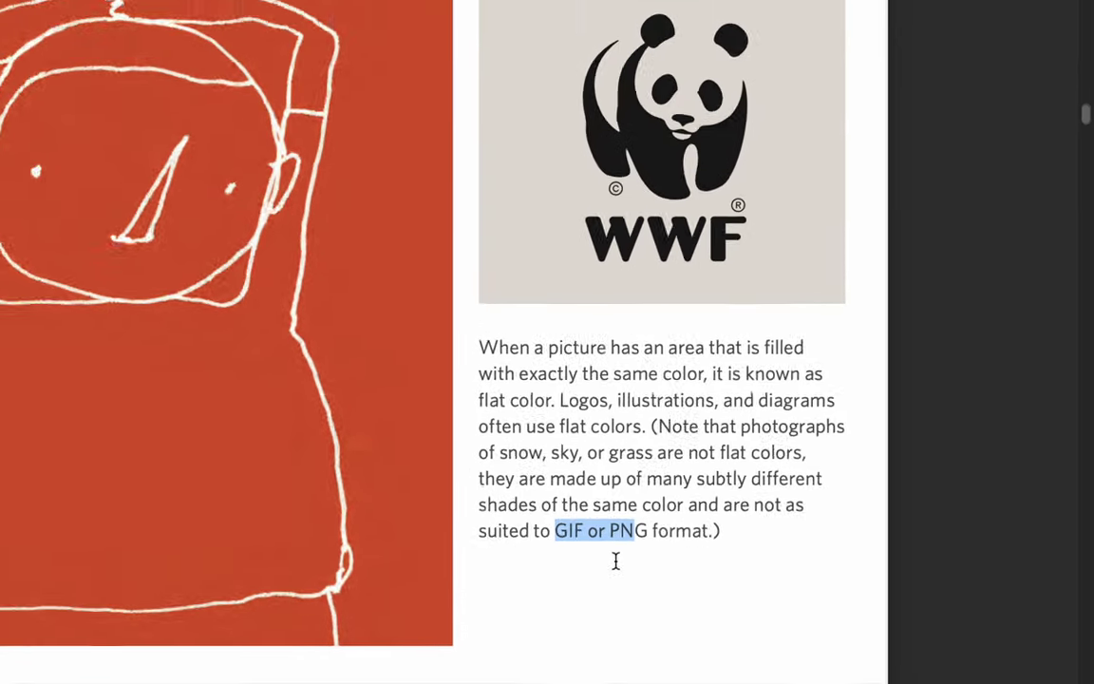
scroll(484, 412, "down", 5)
Step: Scroll the restaurant interior photo in the image viewer, then close the preview
scroll(484, 412, "down", 5)
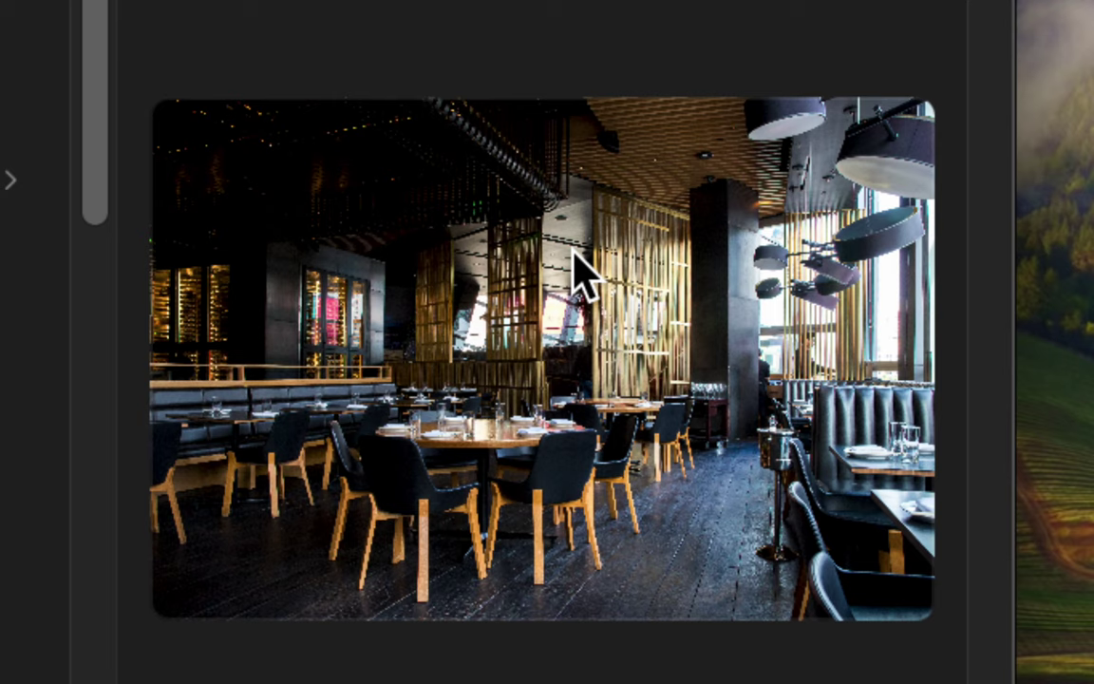
scroll(471, 654, "down", 1)
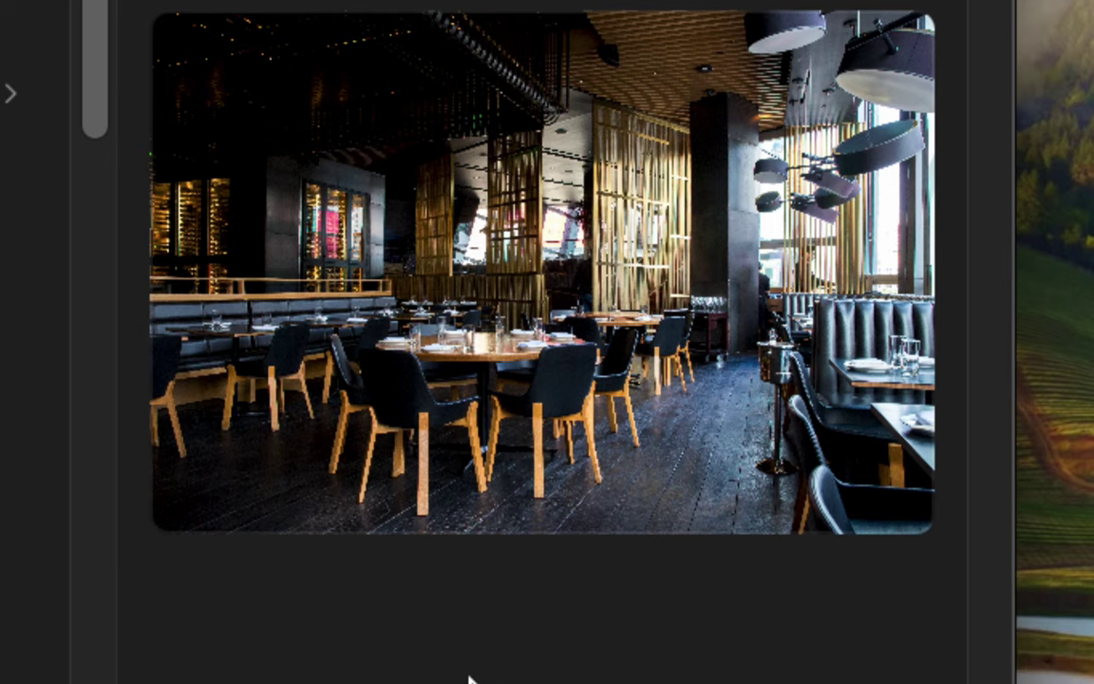
scroll(561, 24, "up", 1)
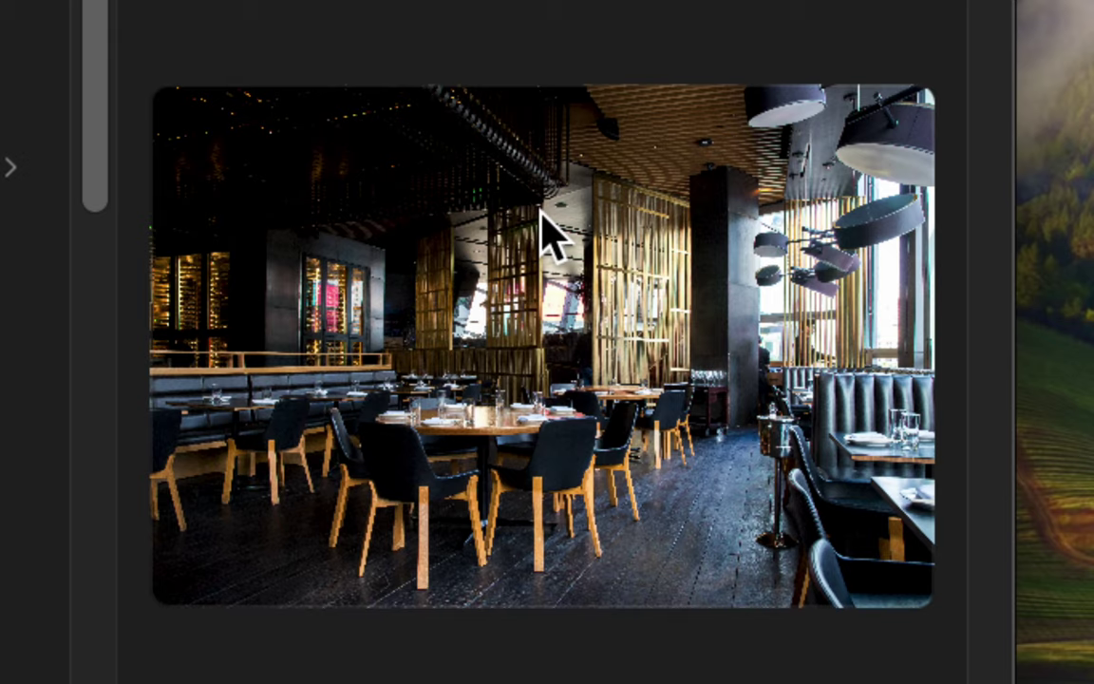
left_click(540, 210)
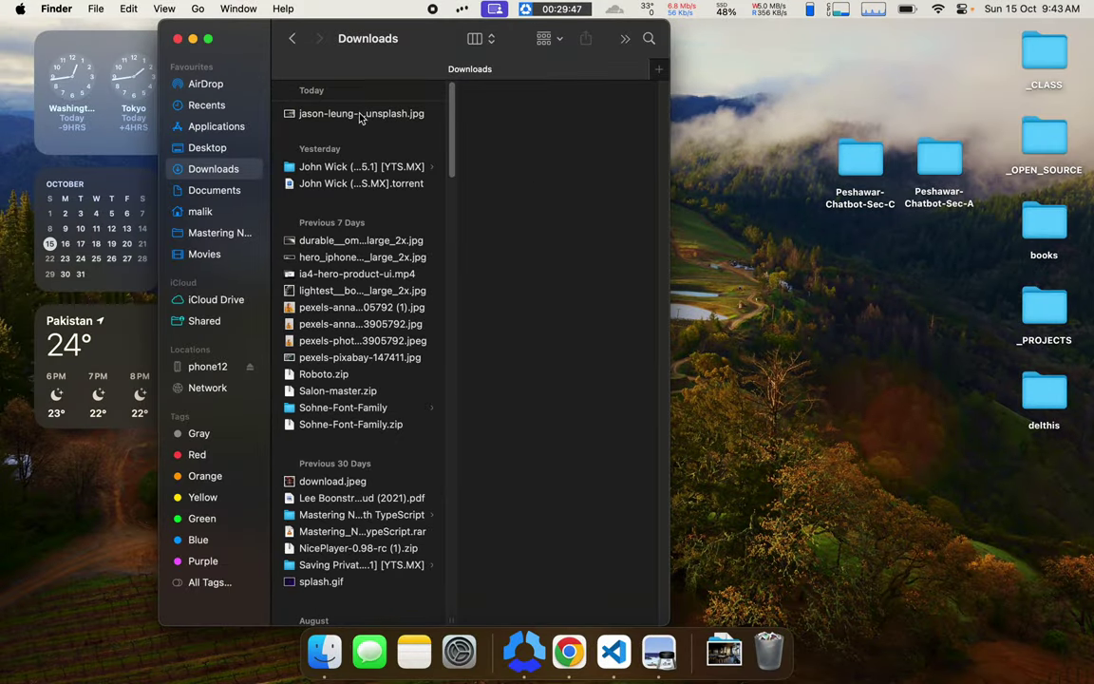
Step: Select the latest downloaded JPG in Downloads and close the Finder window
left_click(356, 115)
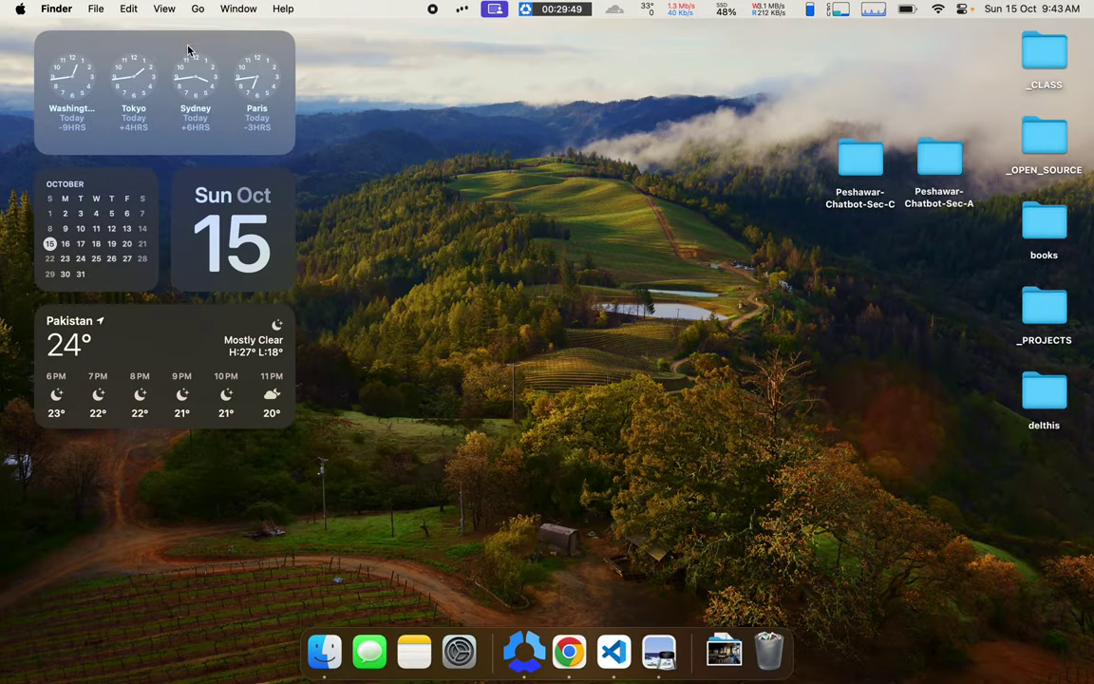
left_click(177, 38)
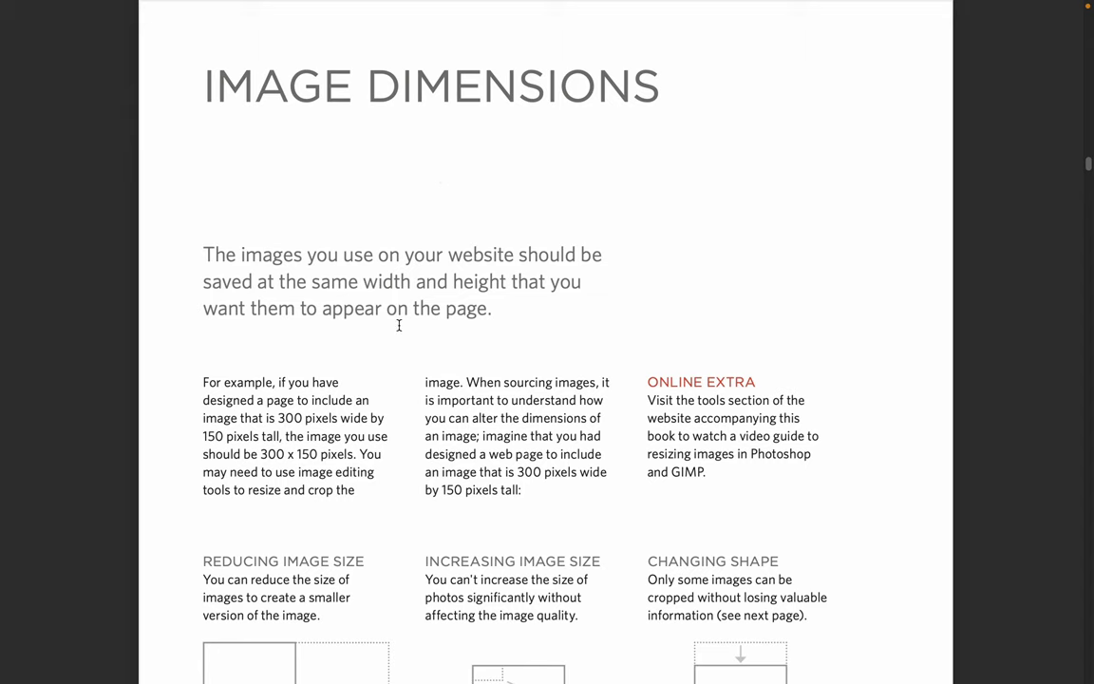
Step: On Image Dimensions, select 'website', 'at the same width', 'height', then scroll to Reducing Image Size
scroll(357, 454, "down", 2)
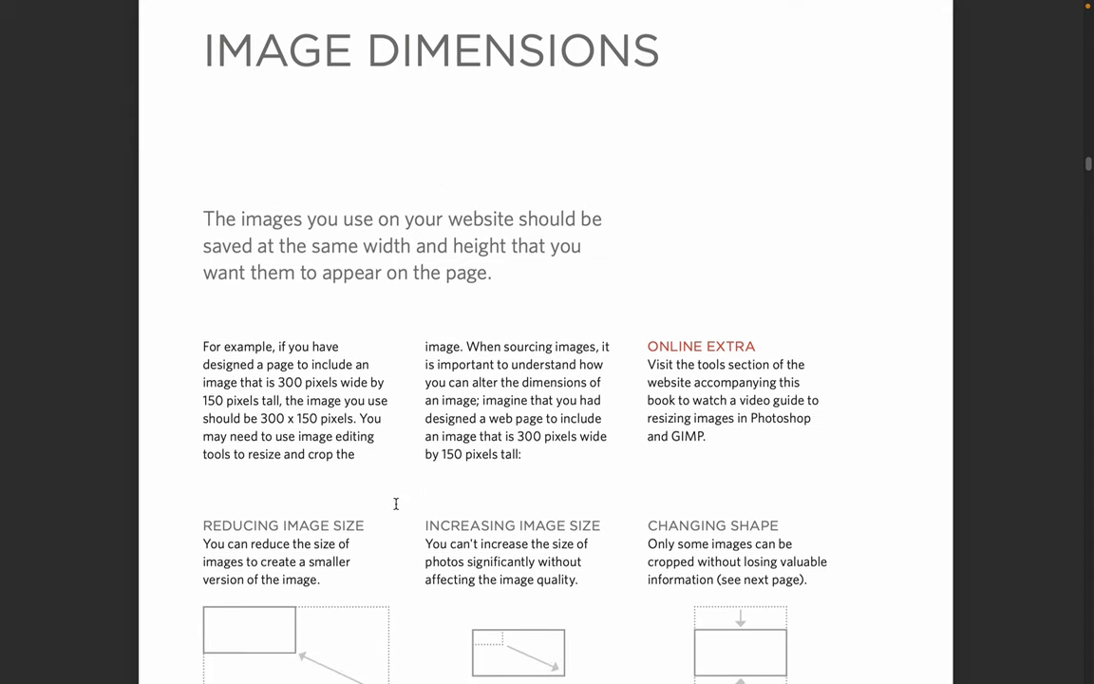
scroll(396, 503, "up", 1)
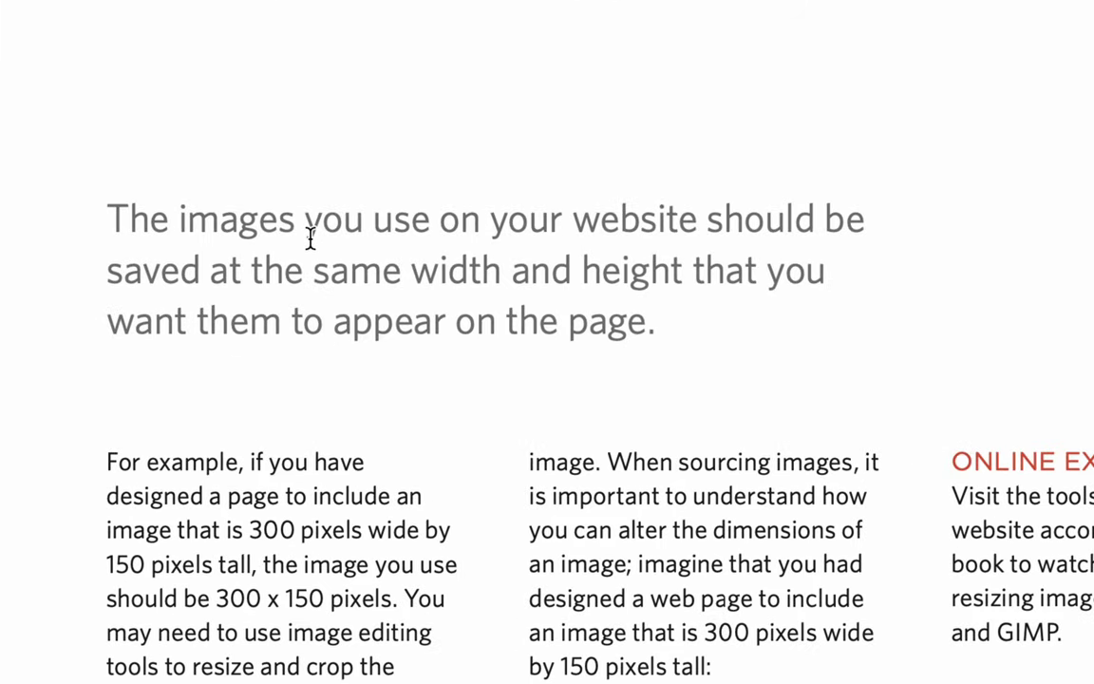
double_click(613, 228)
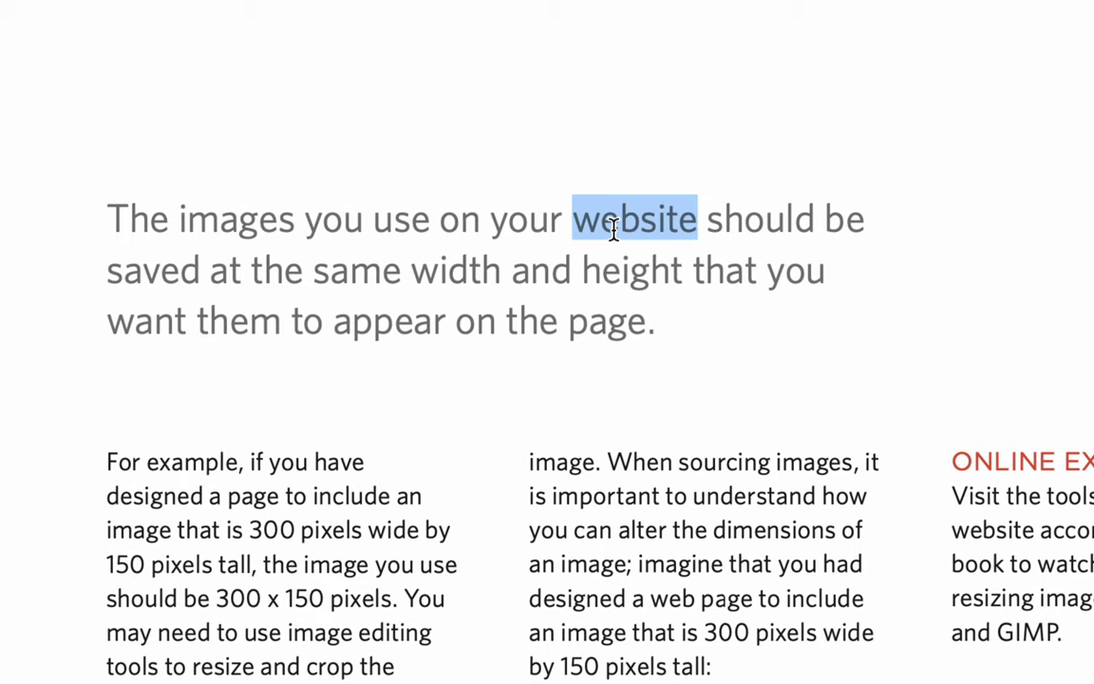
left_click_drag(159, 272, 511, 276)
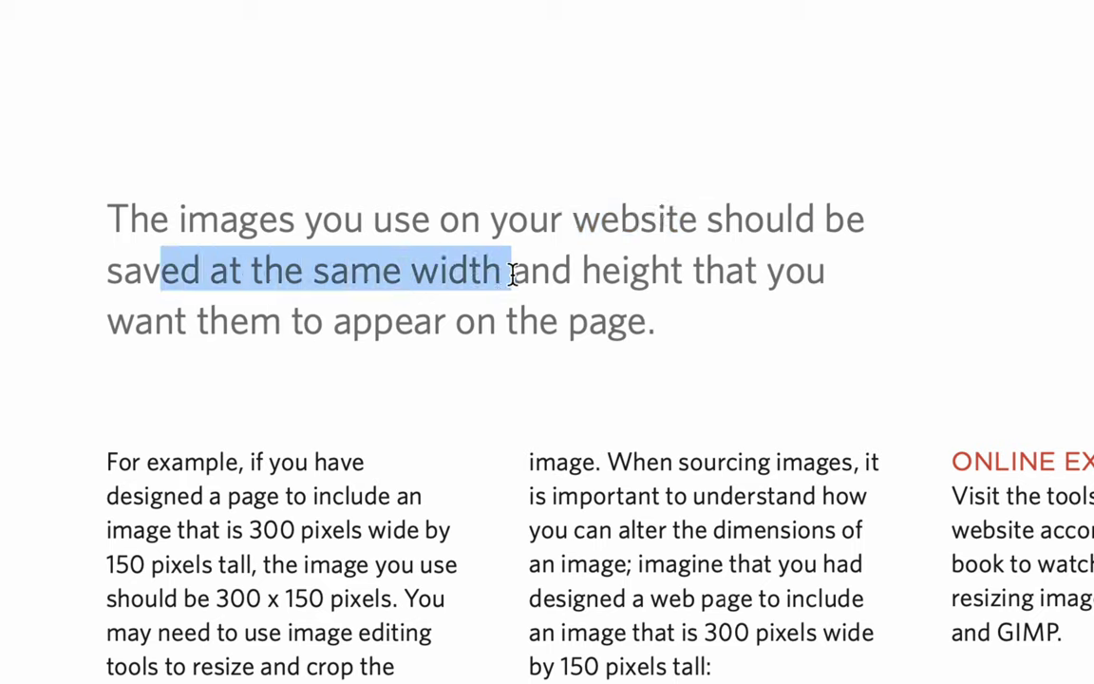
double_click(627, 271)
left_click_drag(174, 320, 626, 323)
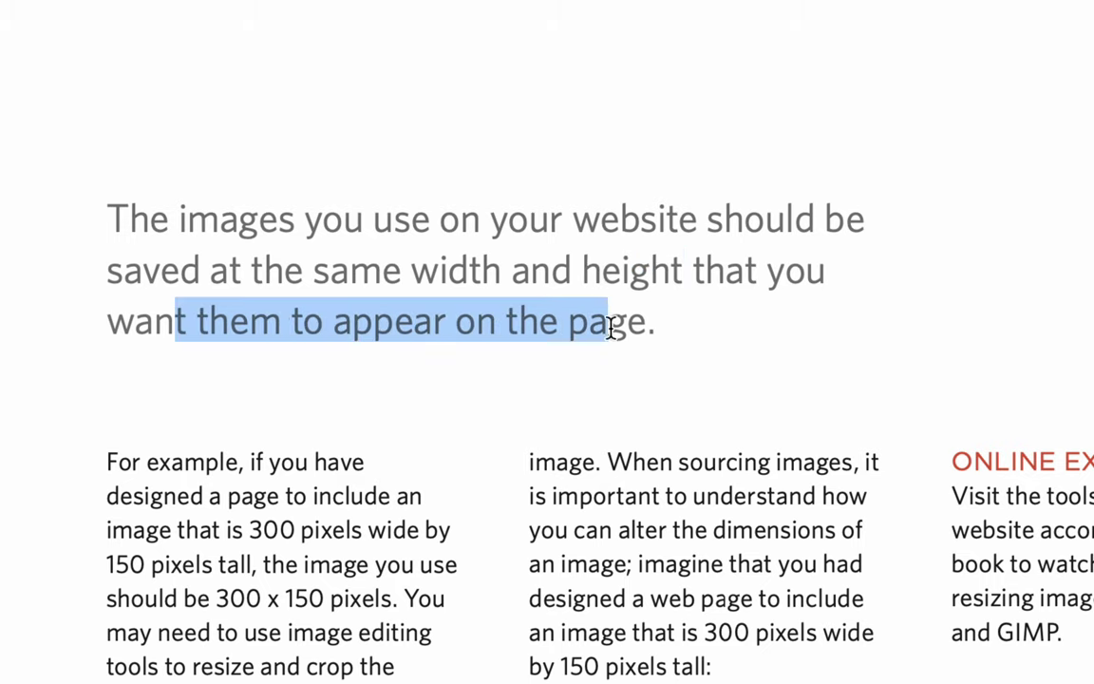
left_click(631, 329)
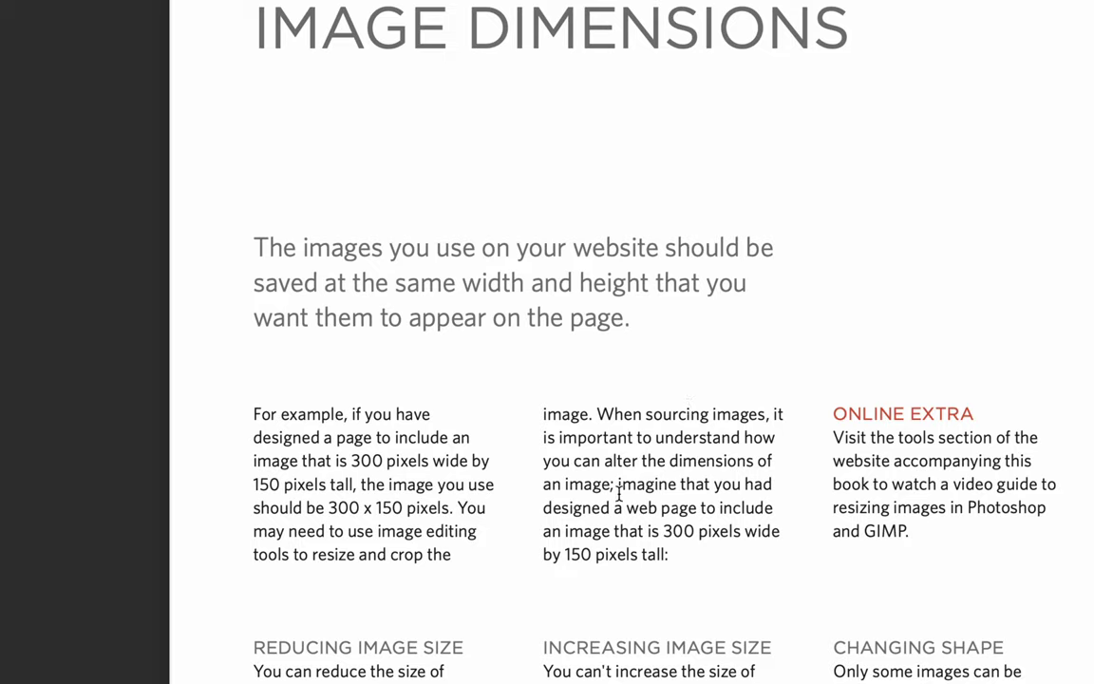
scroll(606, 566, "down", 5)
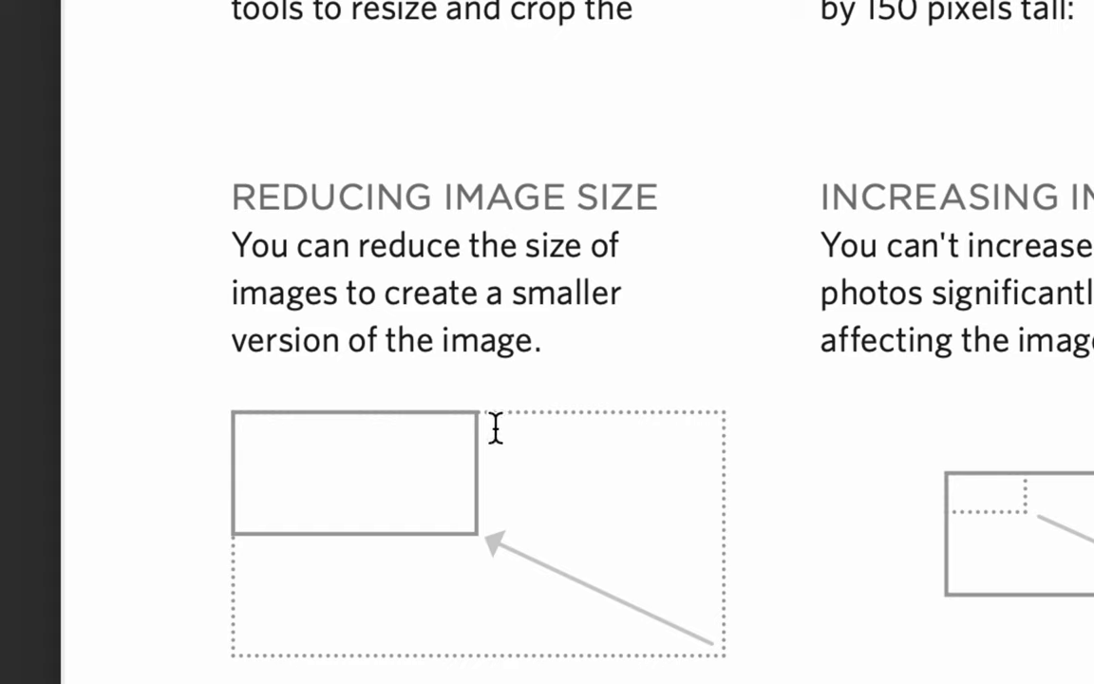
Step: Select 'significantly', 'without', 'quality', then the whole Increasing Image Size paragraph
scroll(437, 636, "down", 2)
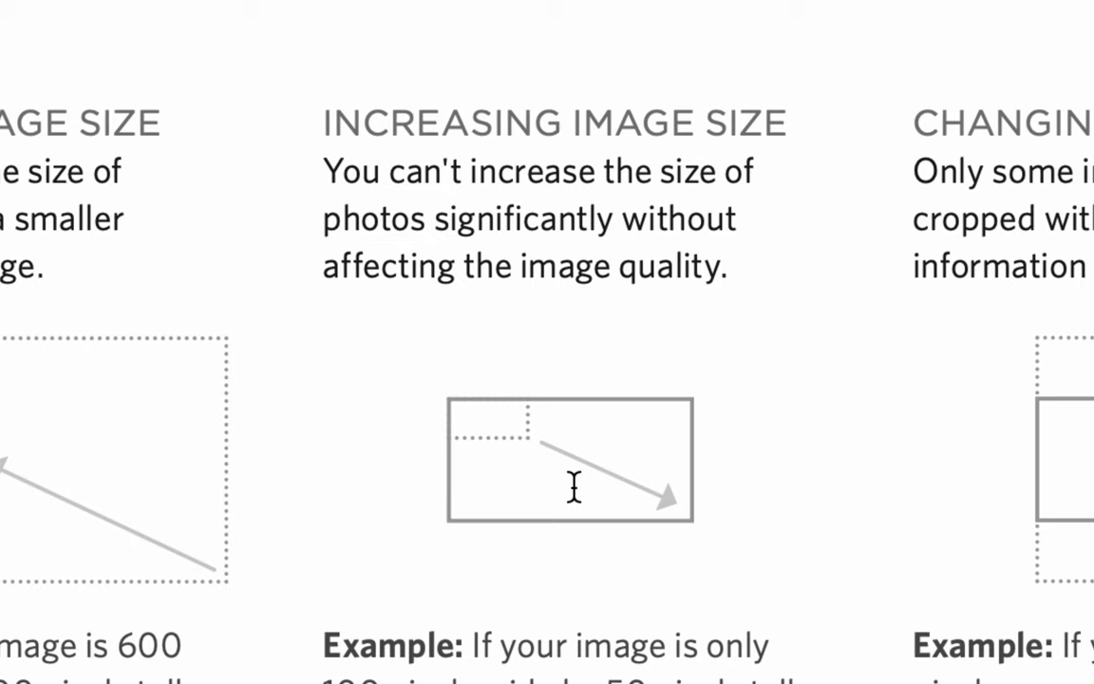
scroll(564, 574, "down", 1)
scroll(564, 505, "down", 2)
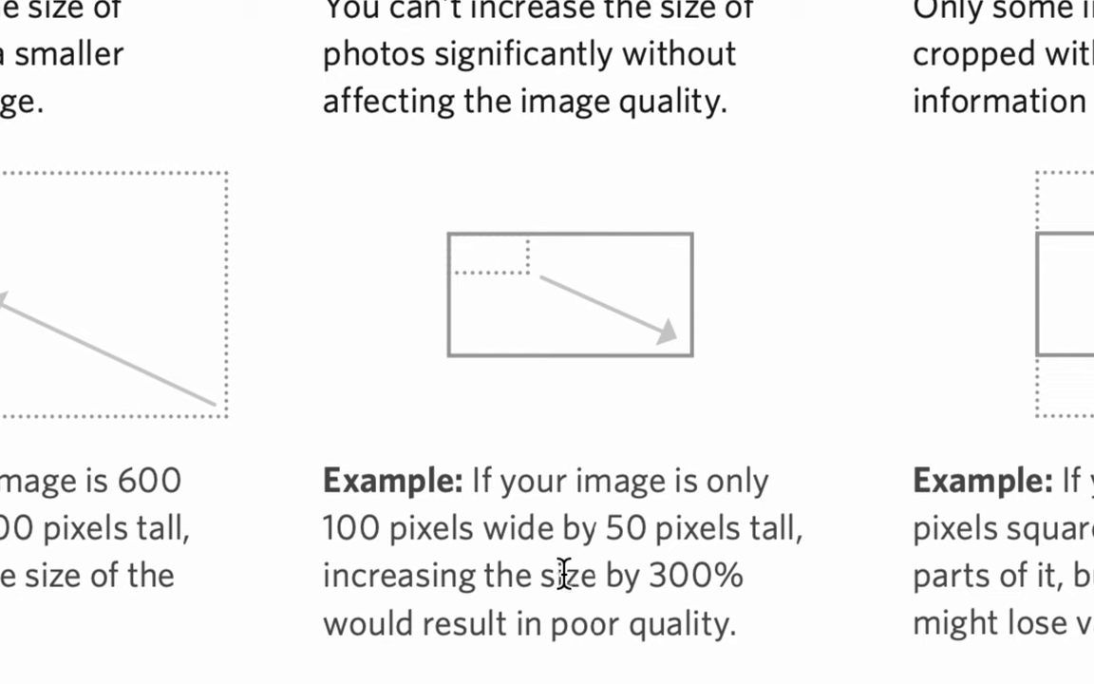
scroll(564, 569, "up", 3)
scroll(564, 573, "up", 1)
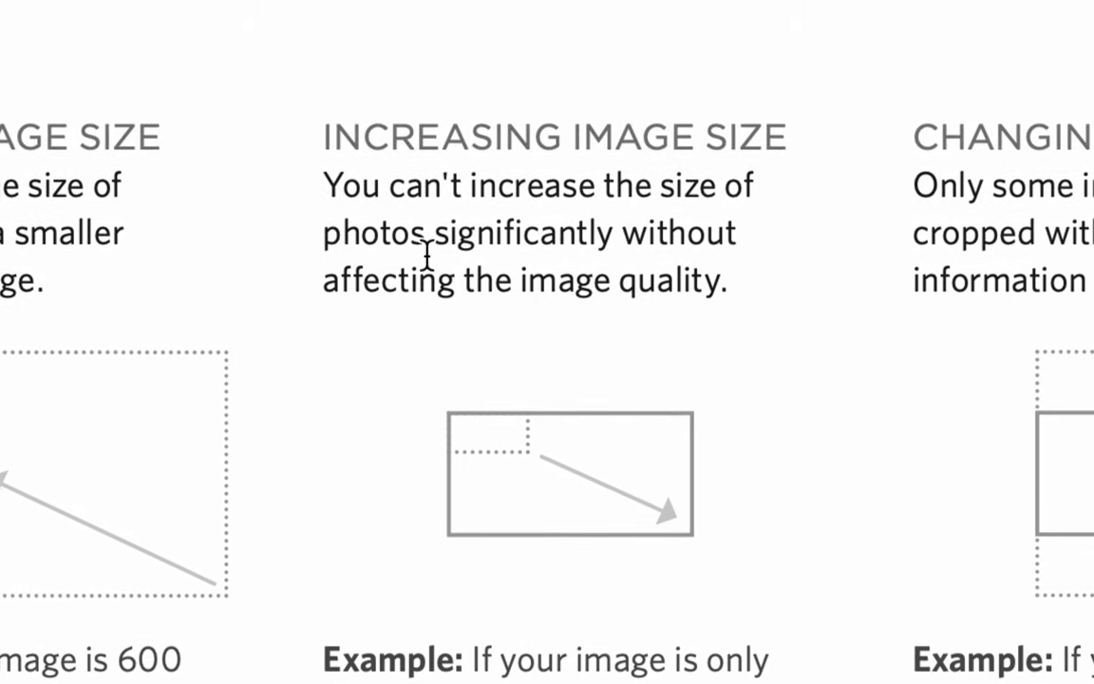
left_click_drag(330, 190, 749, 177)
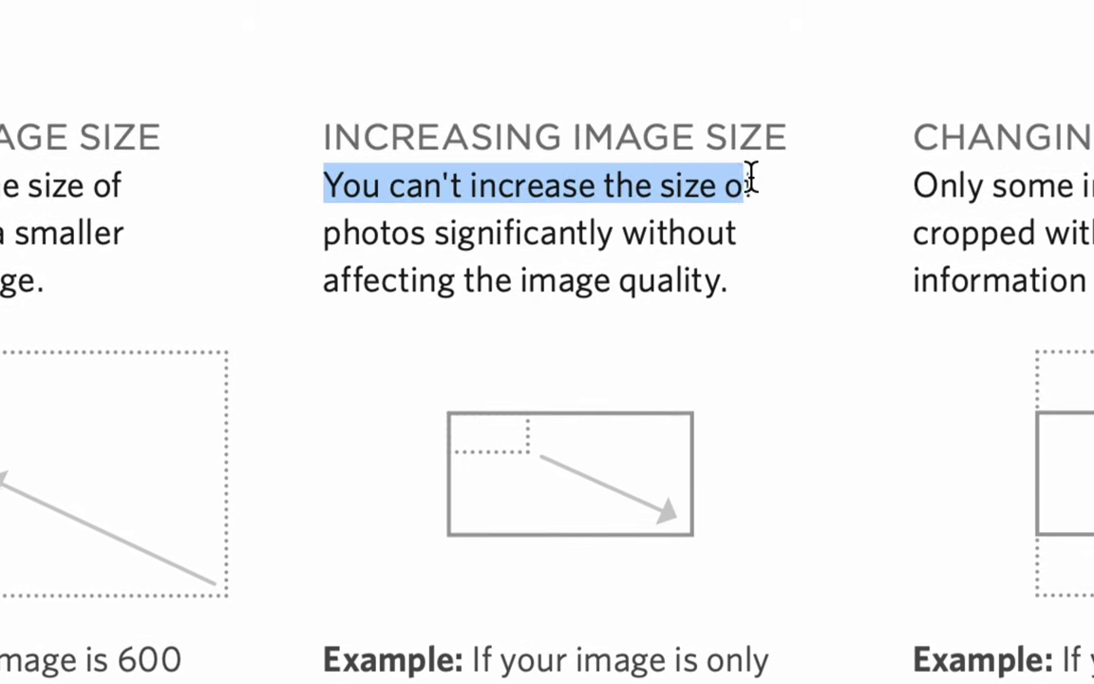
left_click(764, 178)
double_click(487, 233)
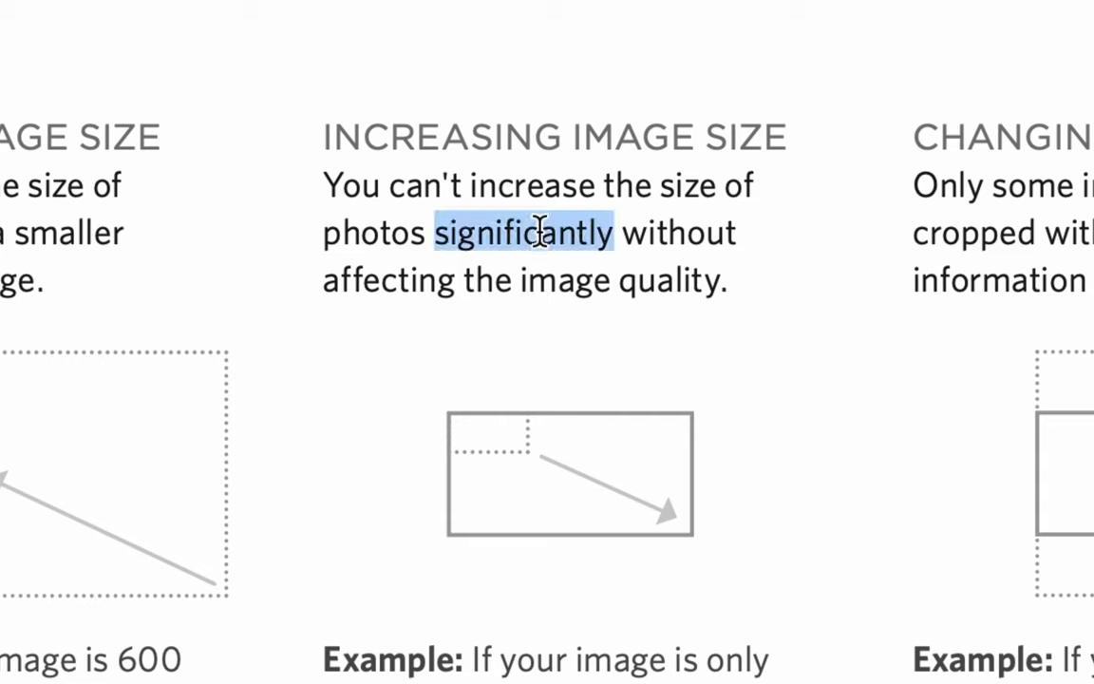
double_click(672, 231)
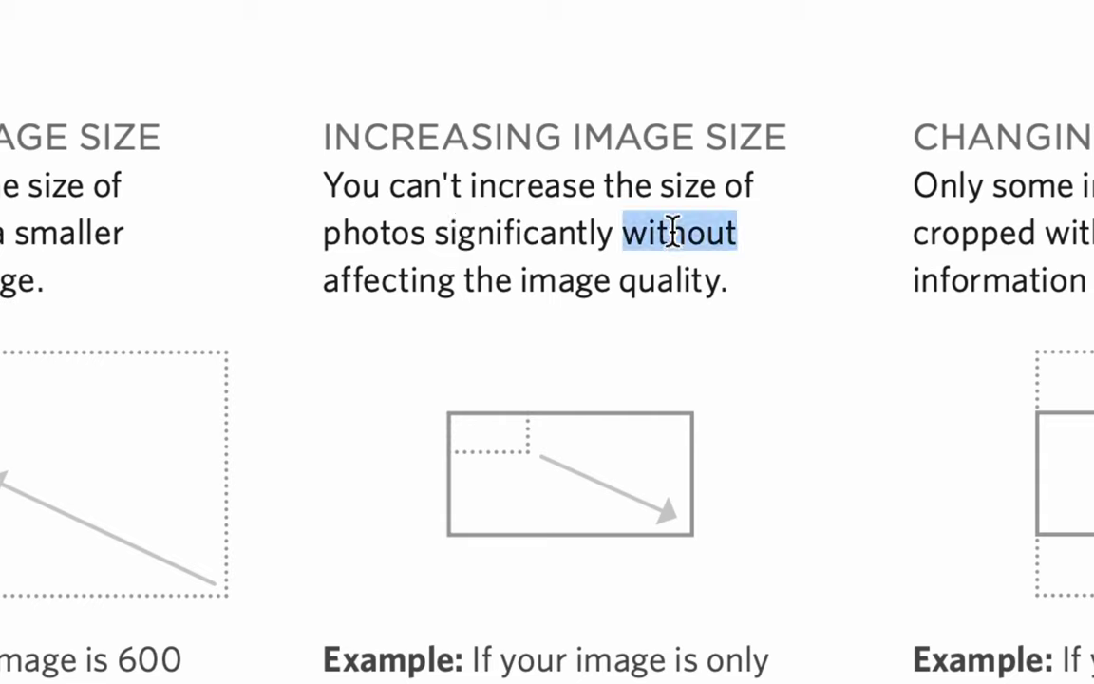
left_click_drag(379, 281, 679, 277)
double_click(680, 275)
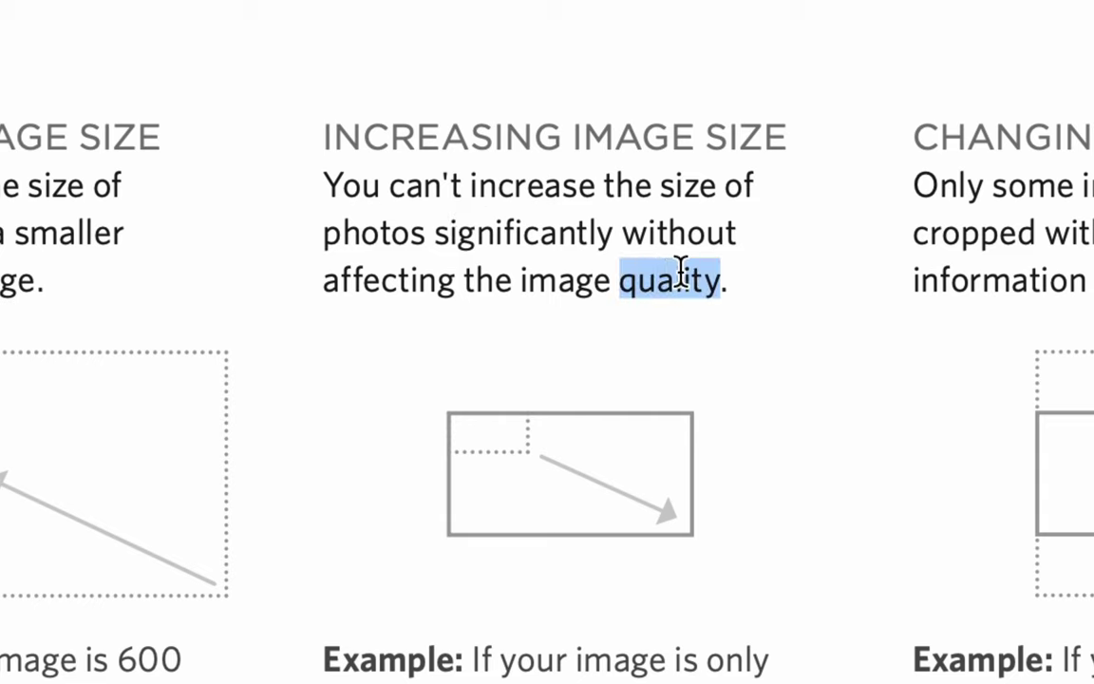
mouse_move(329, 179)
left_mouse_down()
mouse_move(654, 253)
mouse_move(743, 295)
left_mouse_up()
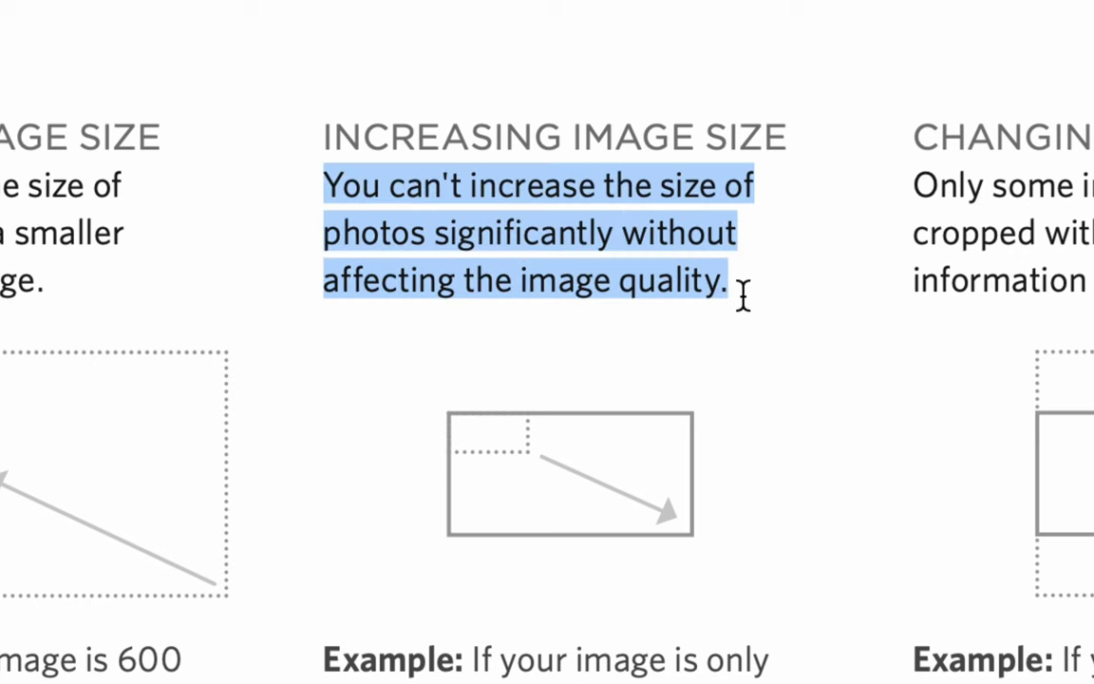
Step: Highlight the Changing Shape heading and its lines about cropping
left_click(743, 295)
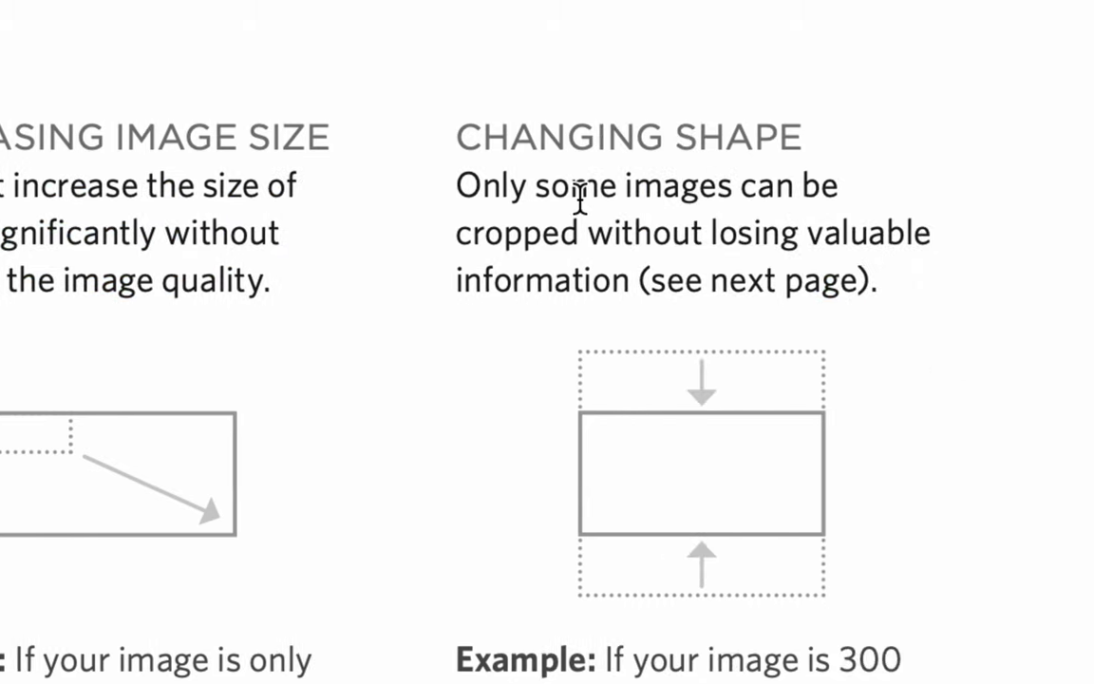
left_click_drag(456, 138, 822, 170)
left_click(822, 170)
left_click_drag(456, 184, 778, 183)
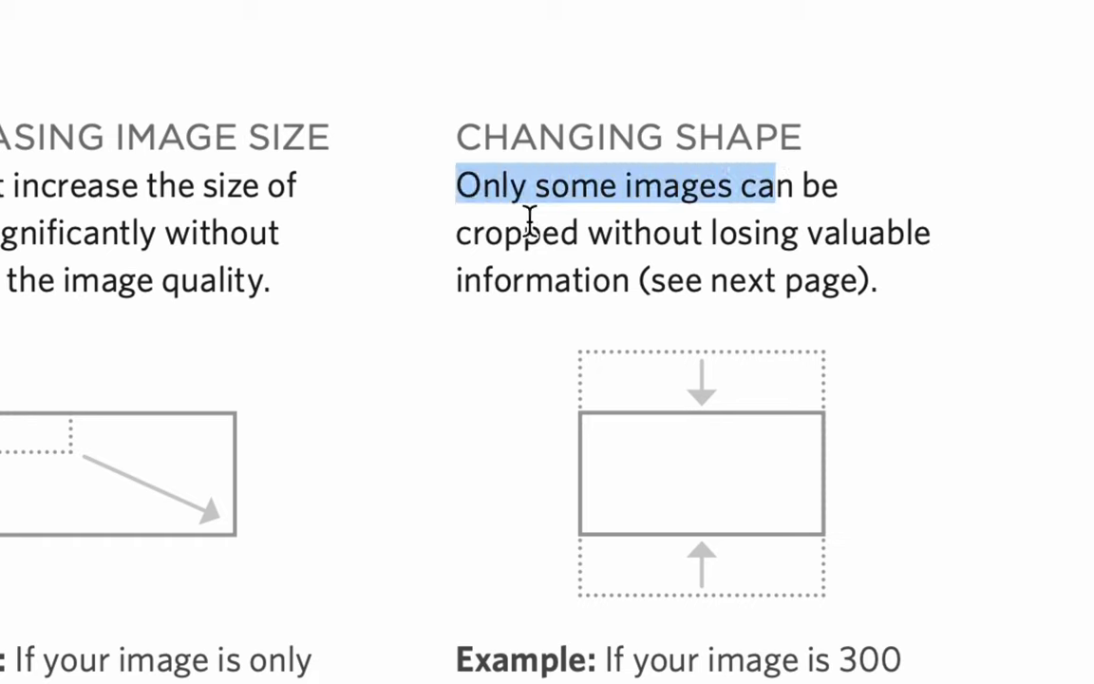
left_click_drag(455, 235, 655, 232)
triple_click(739, 226)
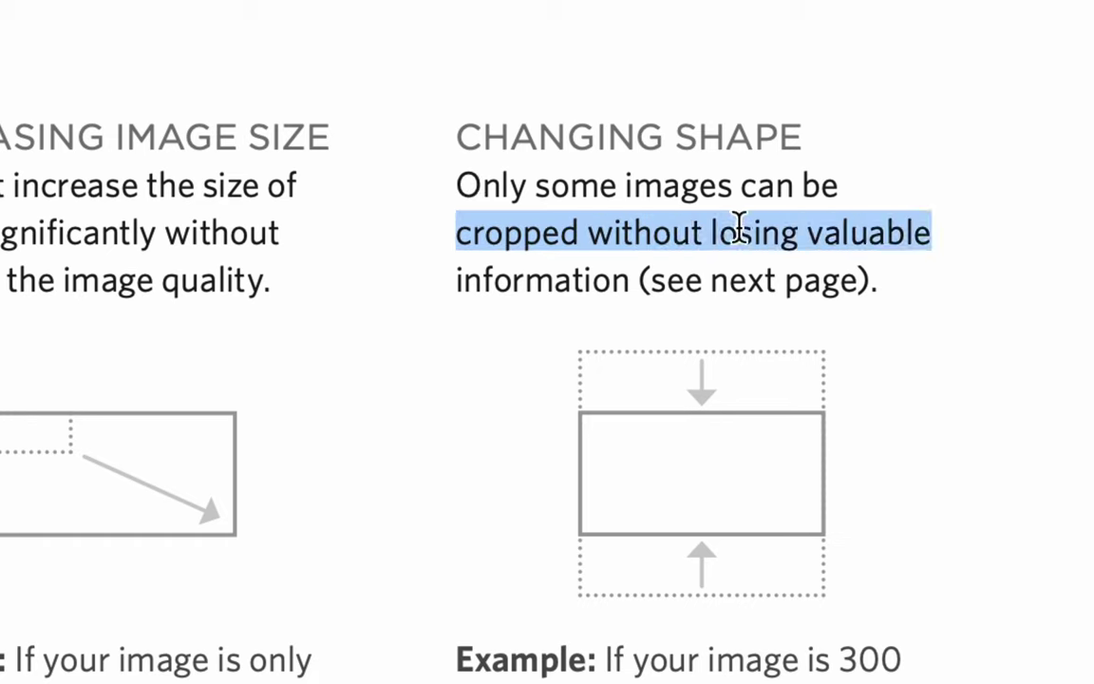
left_click(738, 226)
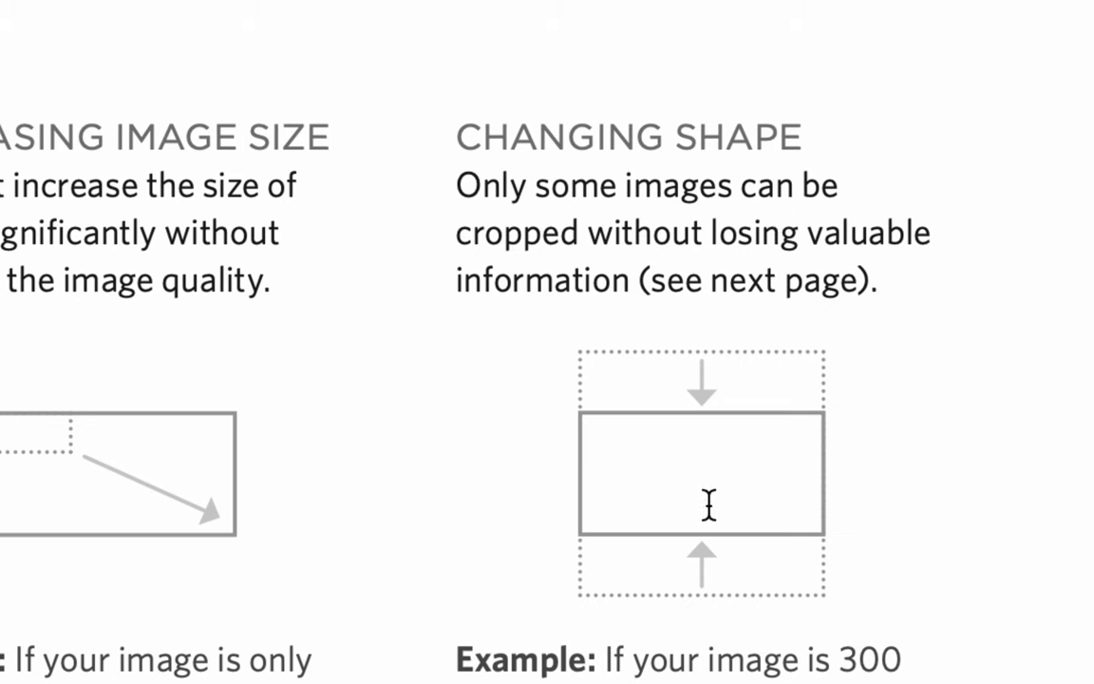
Step: Scroll down to the 300-pixel cropping example and switch to the desktop
scroll(550, 460, "down", 2)
scroll(532, 380, "down", 2)
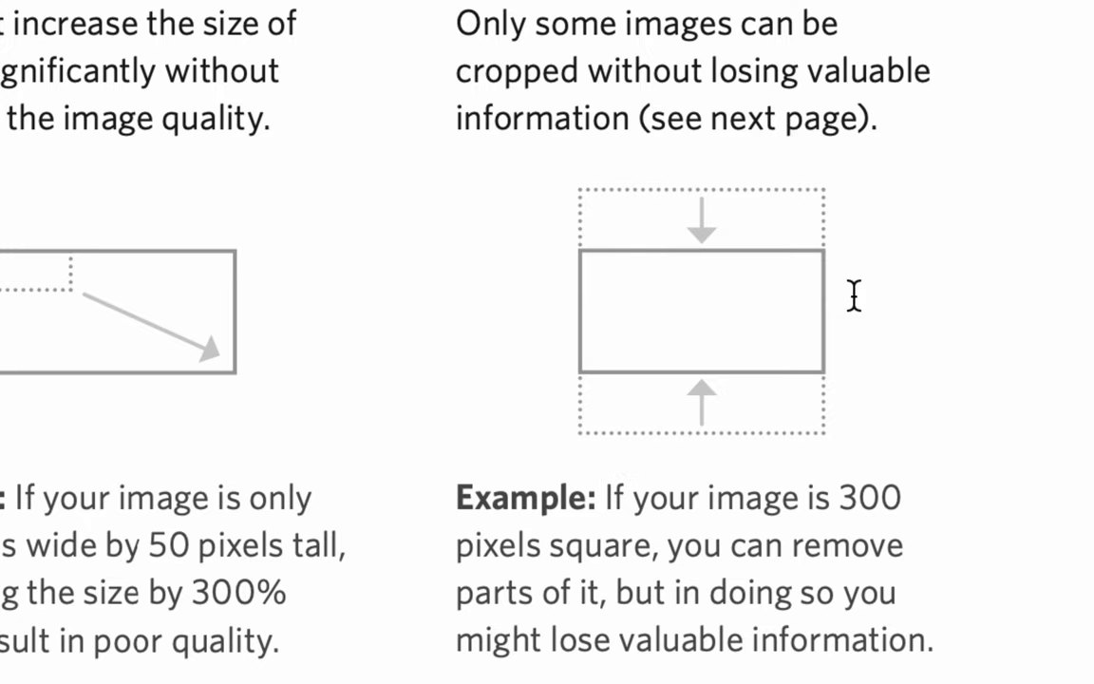
key("ctrl+Left")
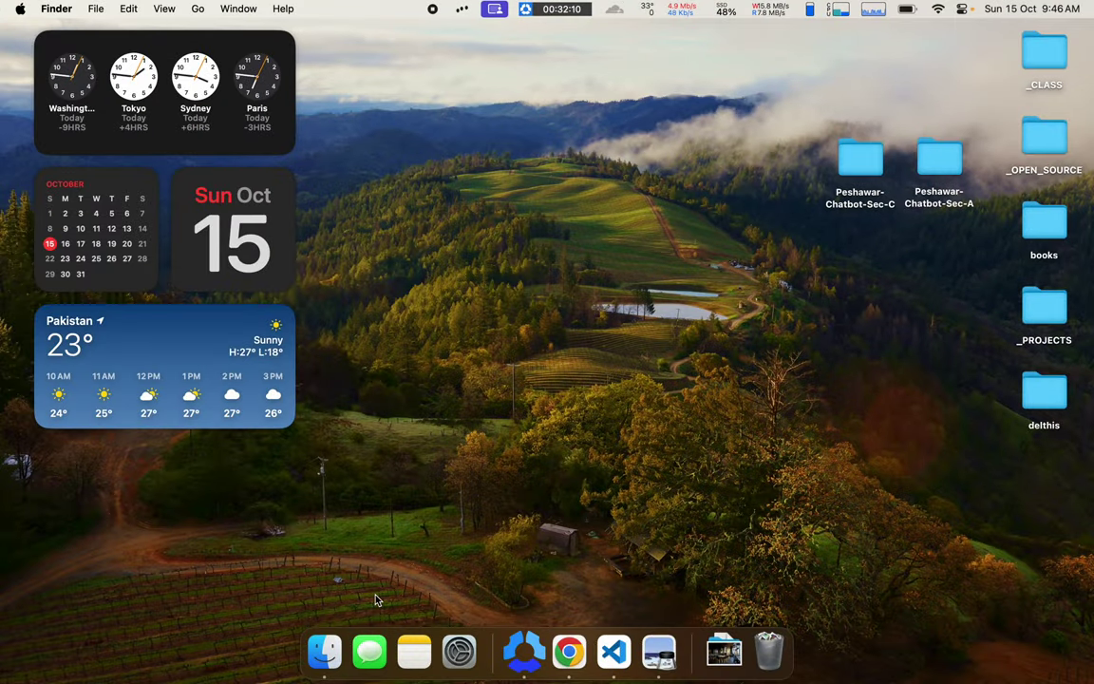
left_click(324, 652)
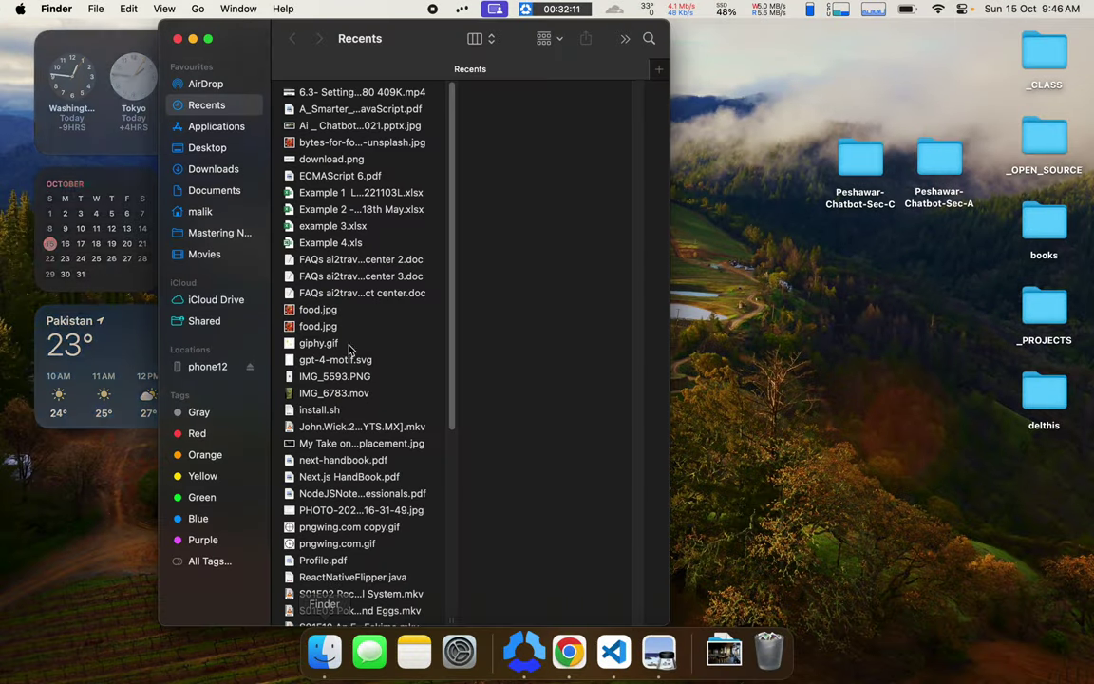
left_click(214, 168)
left_click(321, 112)
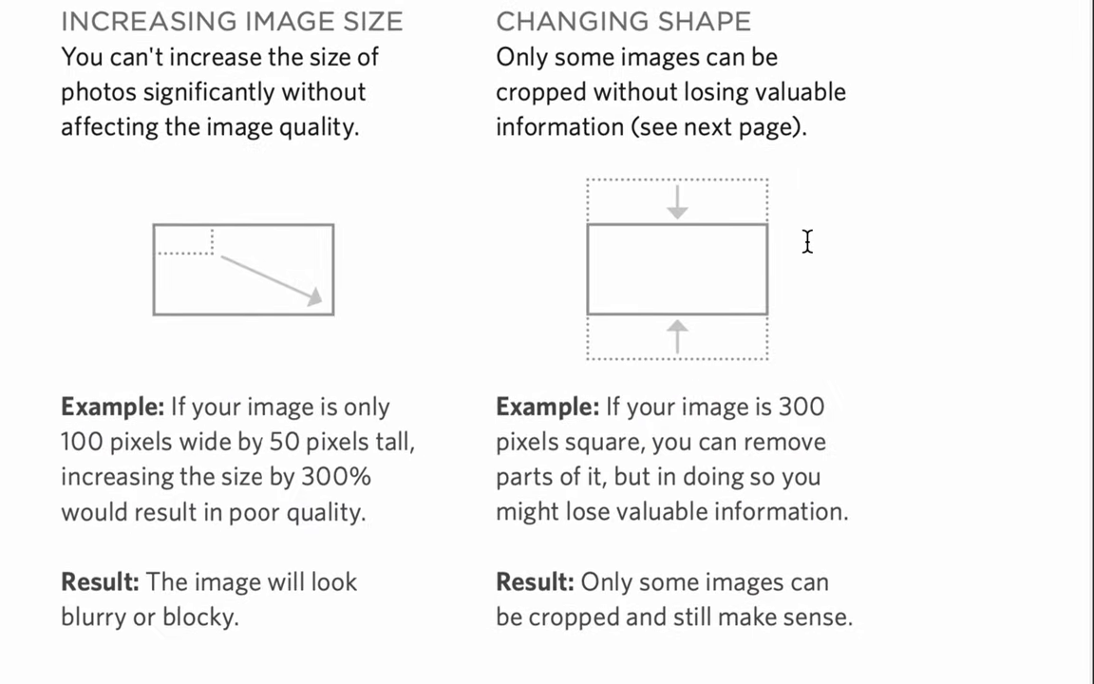
Step: Highlight the 'Only some images' paragraph, then scroll past the giraffe and elephant crops to Image Resolution
mouse_move(495, 56)
left_mouse_down()
mouse_move(709, 73)
mouse_move(862, 127)
left_mouse_up()
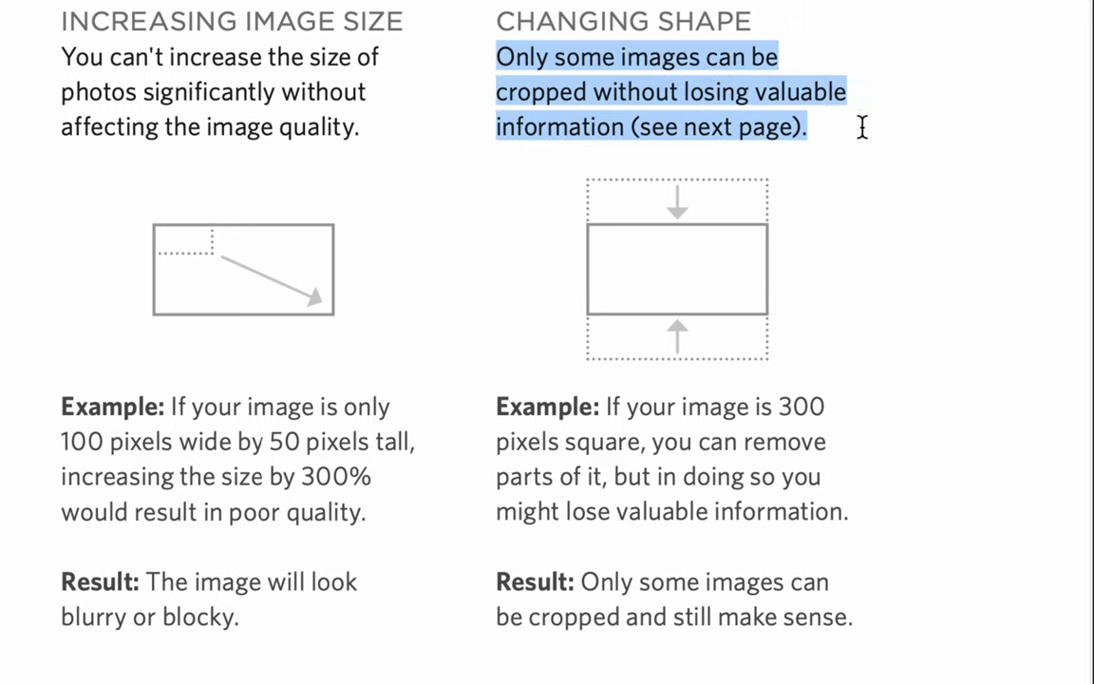
left_click(865, 130)
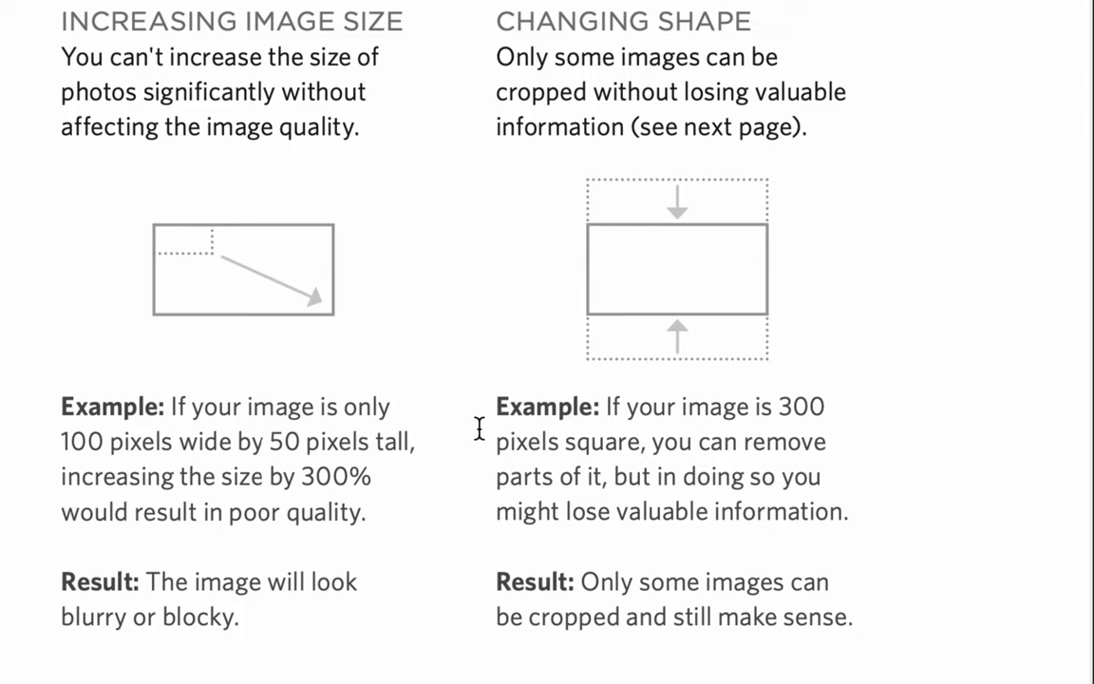
scroll(332, 606, "down", 3)
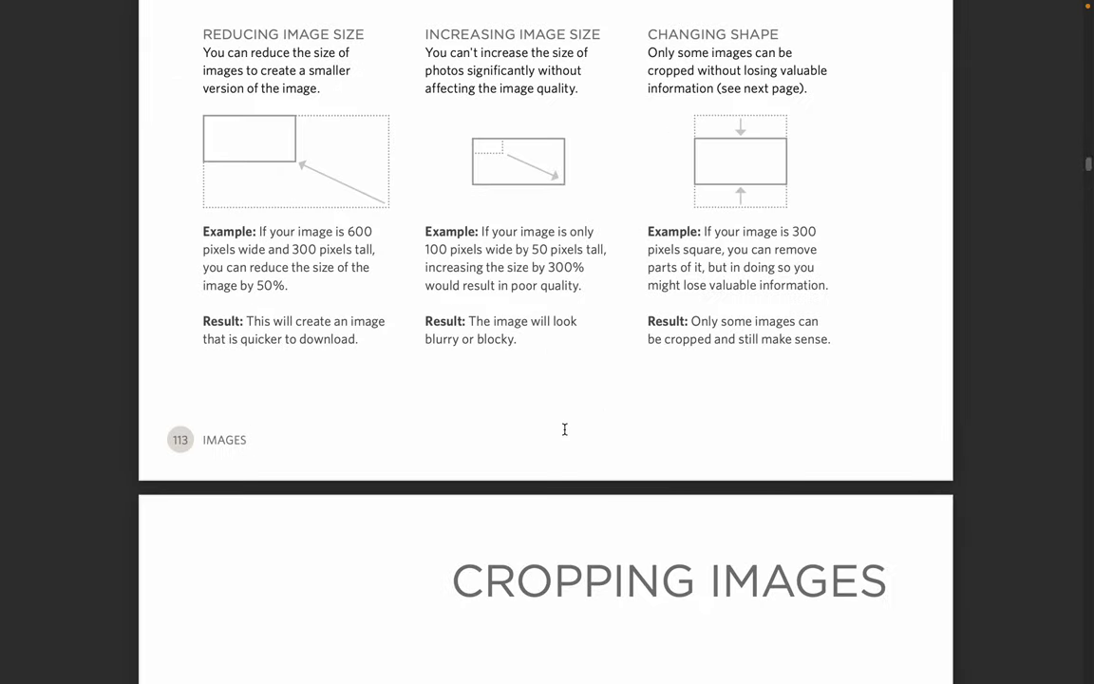
scroll(263, 553, "down", 5)
scroll(263, 554, "down", 3)
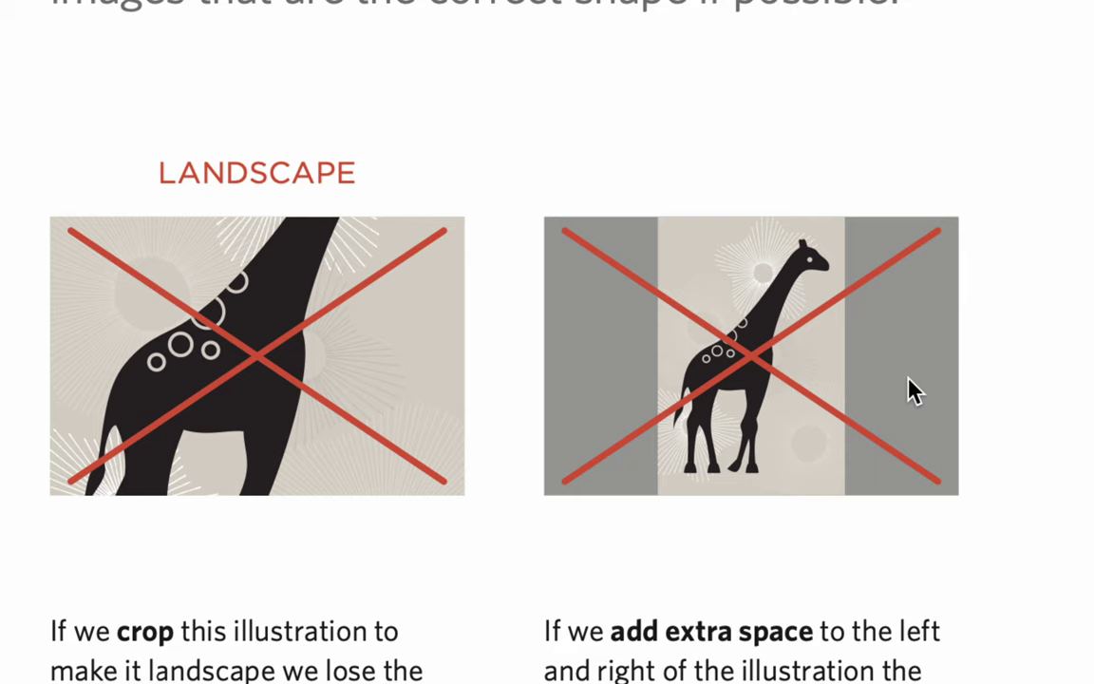
scroll(975, 570, "down", 3)
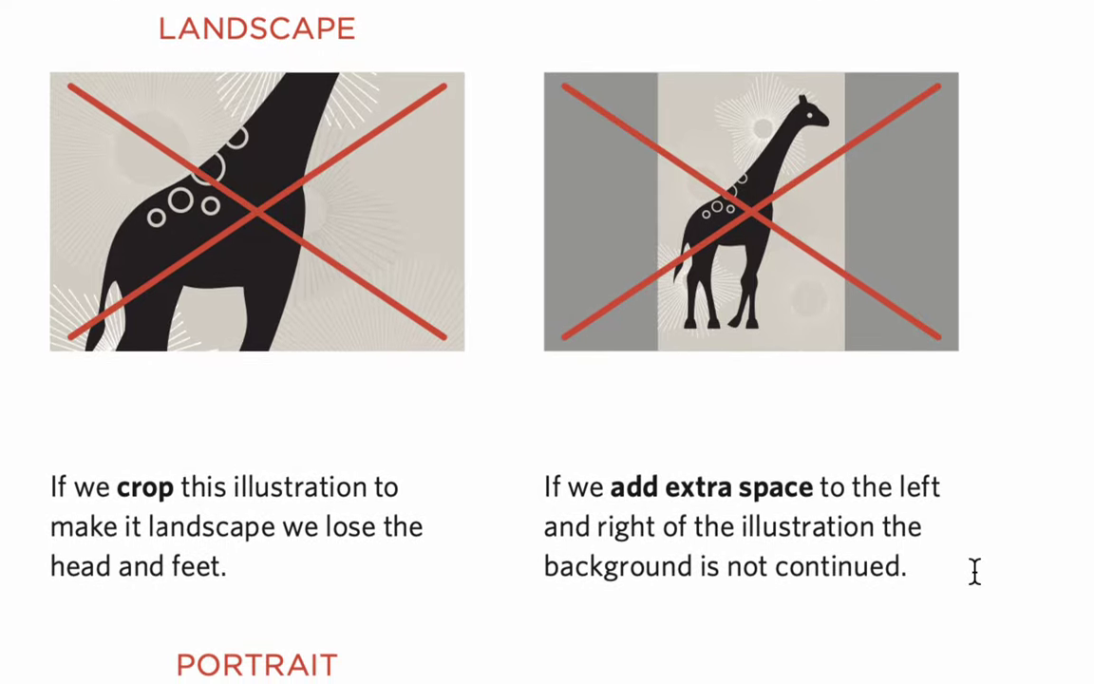
scroll(974, 570, "up", 1)
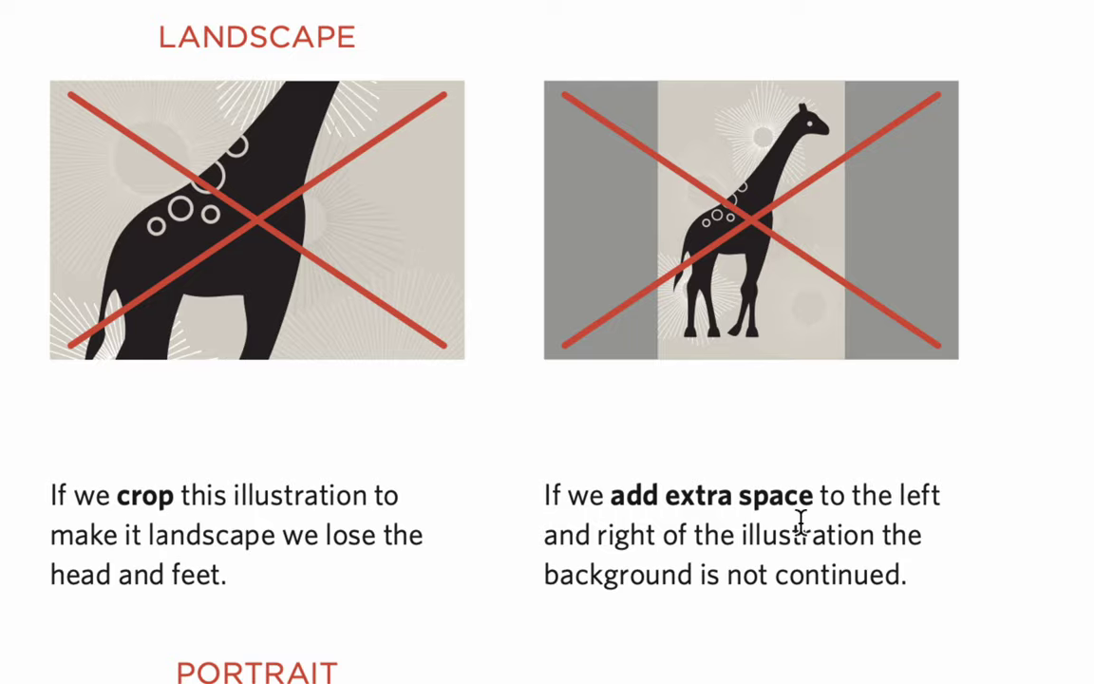
scroll(759, 493, "down", 1)
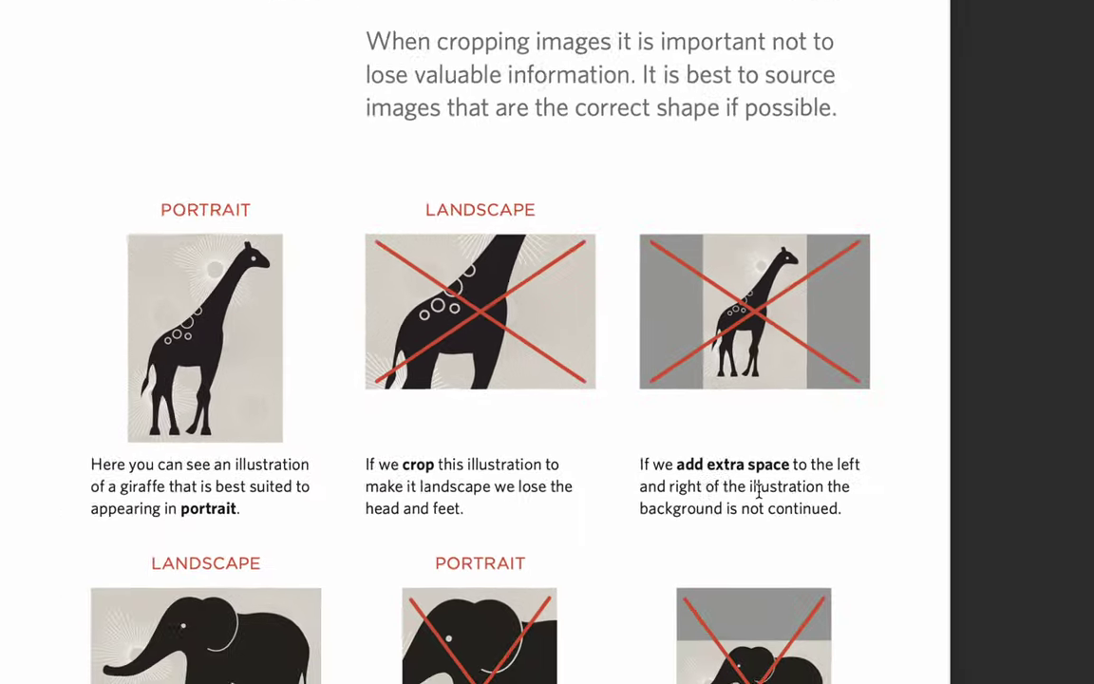
scroll(798, 397, "down", 3)
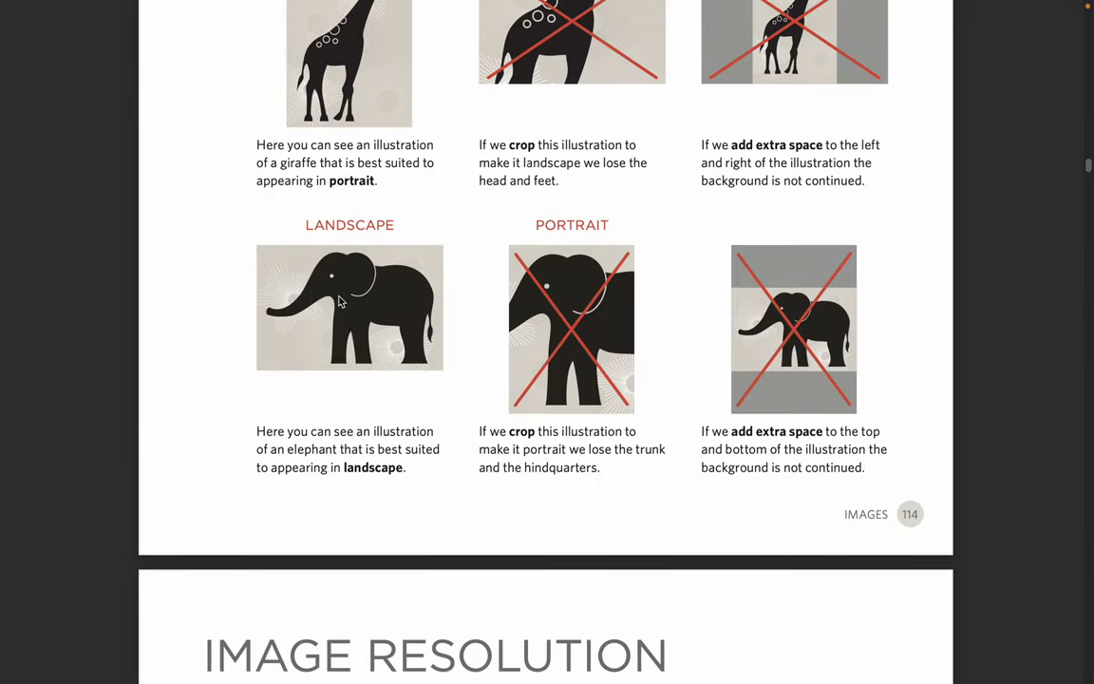
scroll(713, 459, "down", 5)
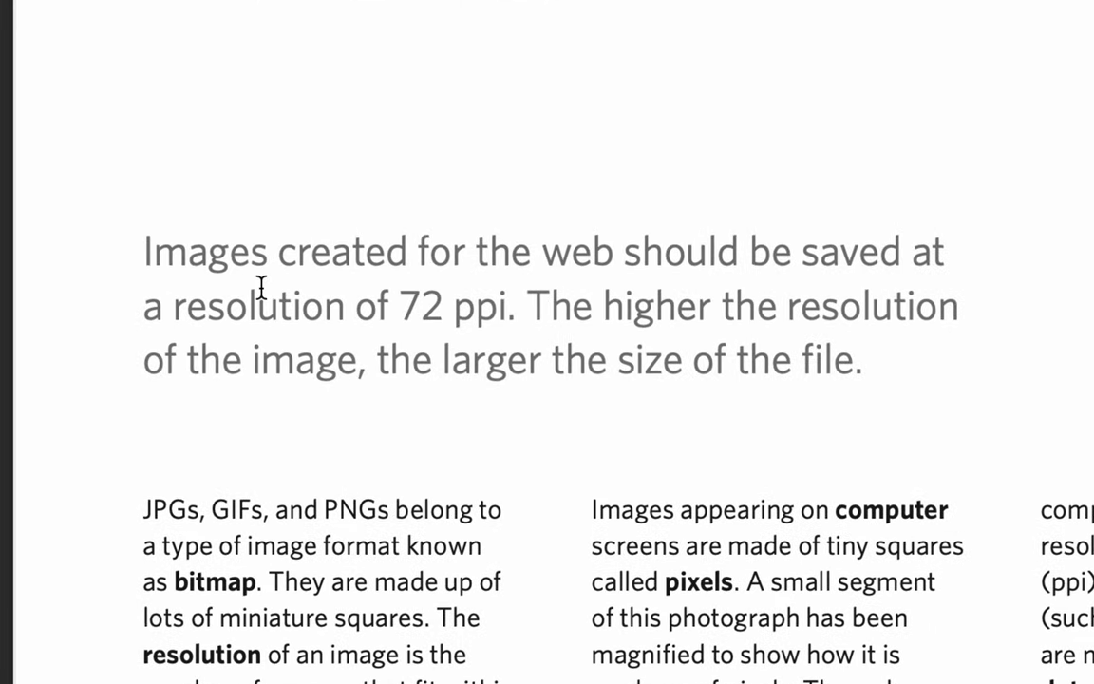
Step: Select 'created', 'web', 'should', 'saved', 'resolution' and '72 ppi' in the Image Resolution intro
left_click_drag(190, 254, 349, 255)
double_click(353, 254)
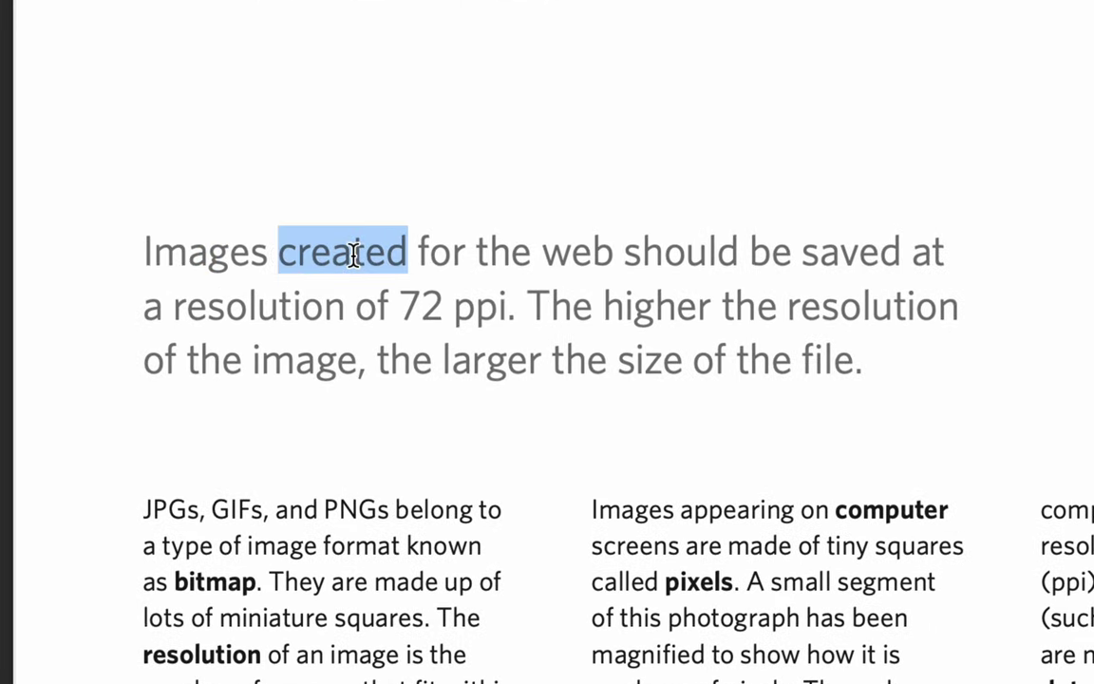
double_click(563, 254)
double_click(694, 255)
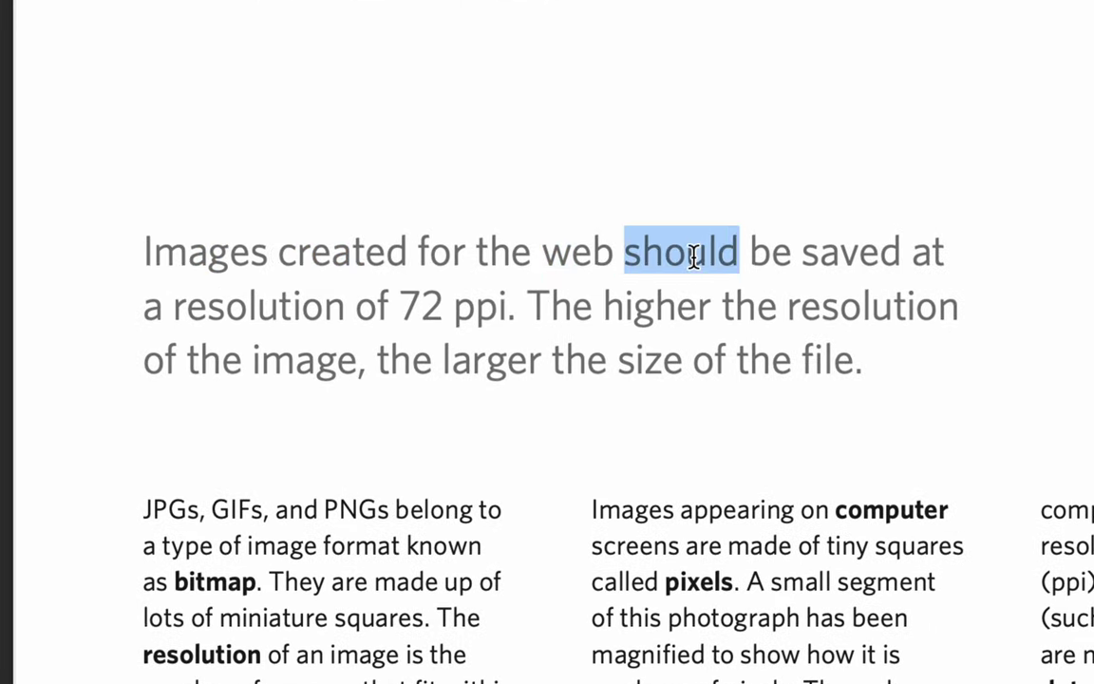
double_click(833, 256)
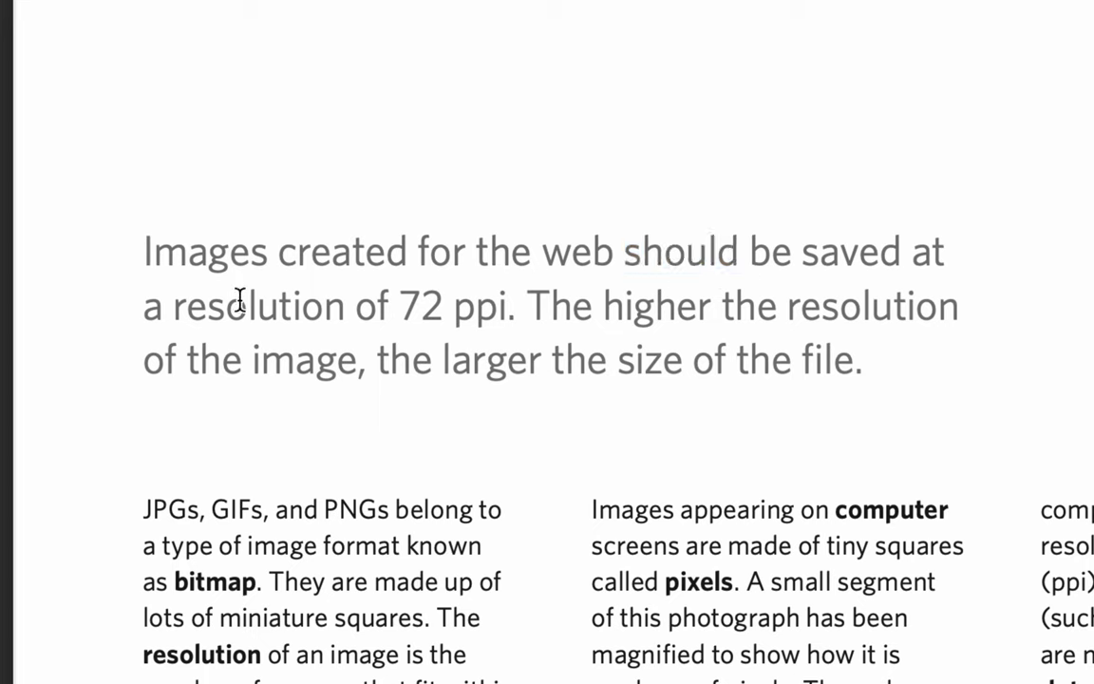
double_click(236, 304)
left_click_drag(390, 306, 508, 308)
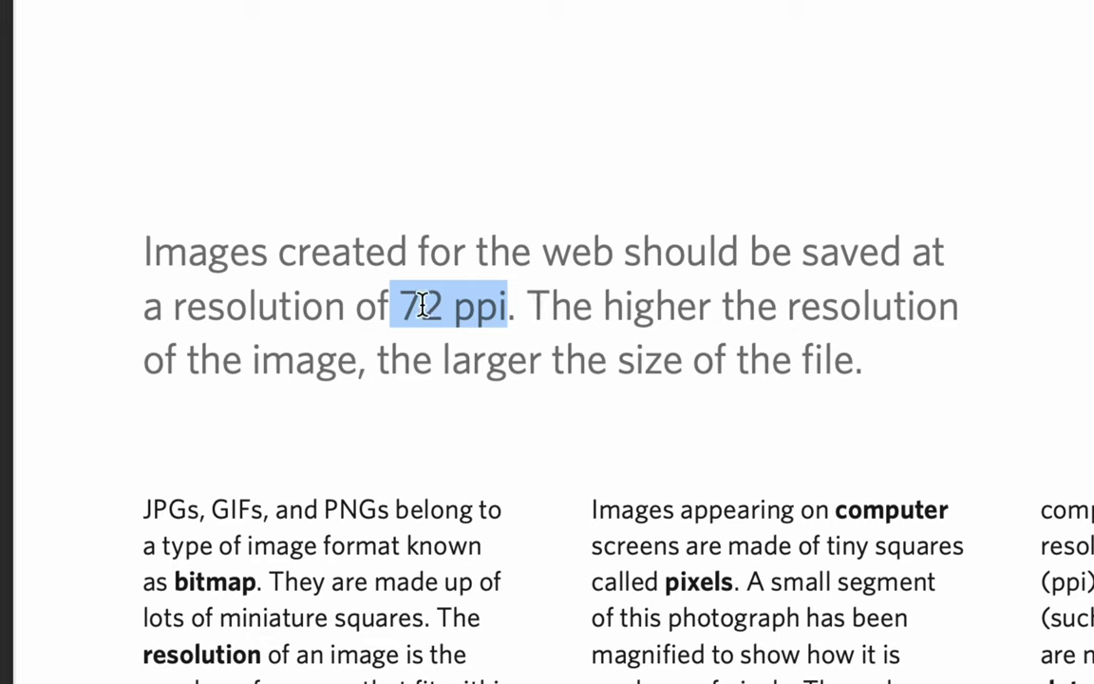
double_click(414, 306)
double_click(480, 306)
left_click_drag(529, 306, 893, 313)
triple_click(893, 314)
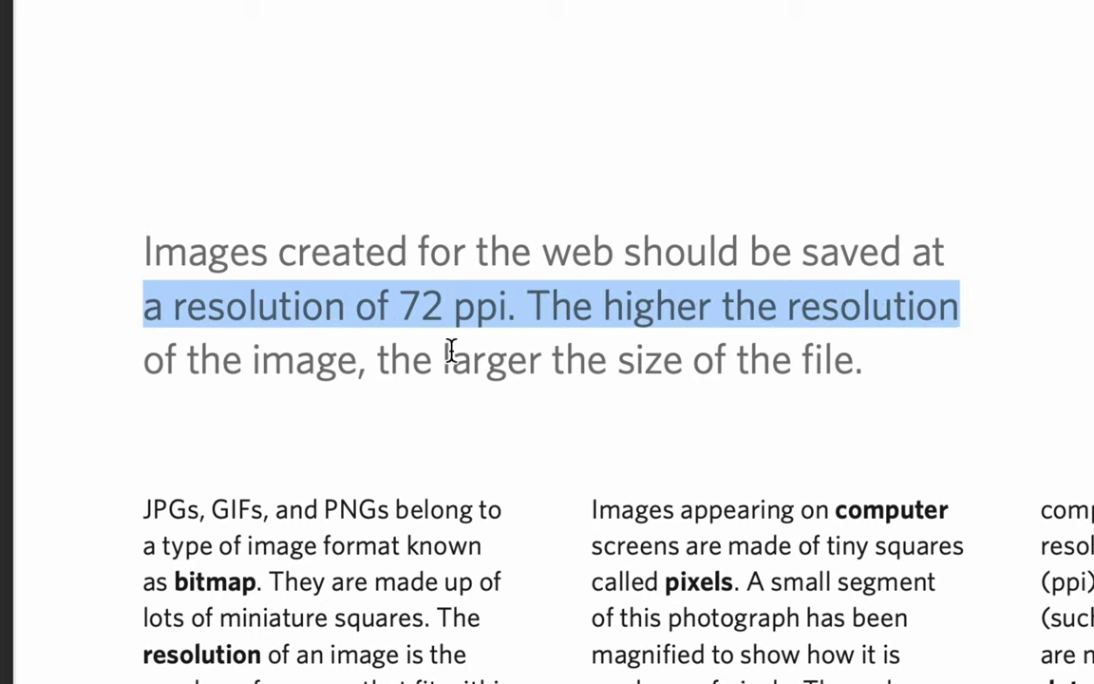
Step: Highlight 'the larger the size of' the file, then repeatedly select and clear '72 ppi'
left_click_drag(157, 359, 289, 359)
left_click(289, 358)
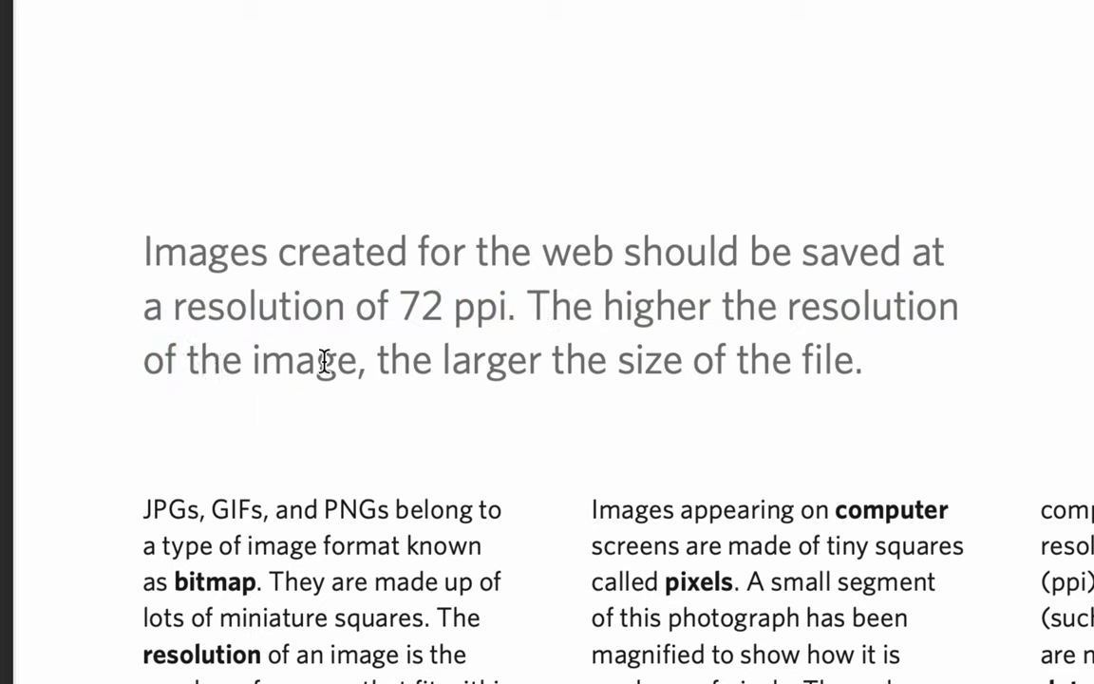
left_click_drag(390, 359, 842, 361)
double_click(826, 359)
left_click(826, 359)
left_click_drag(399, 300, 503, 296)
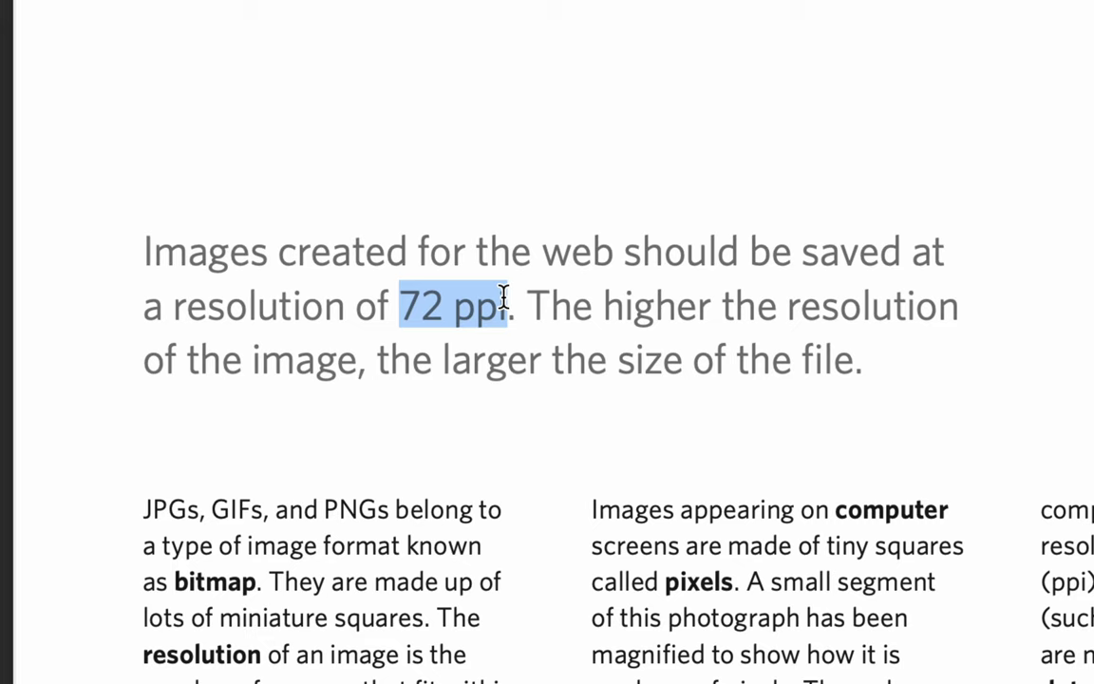
left_click(479, 310)
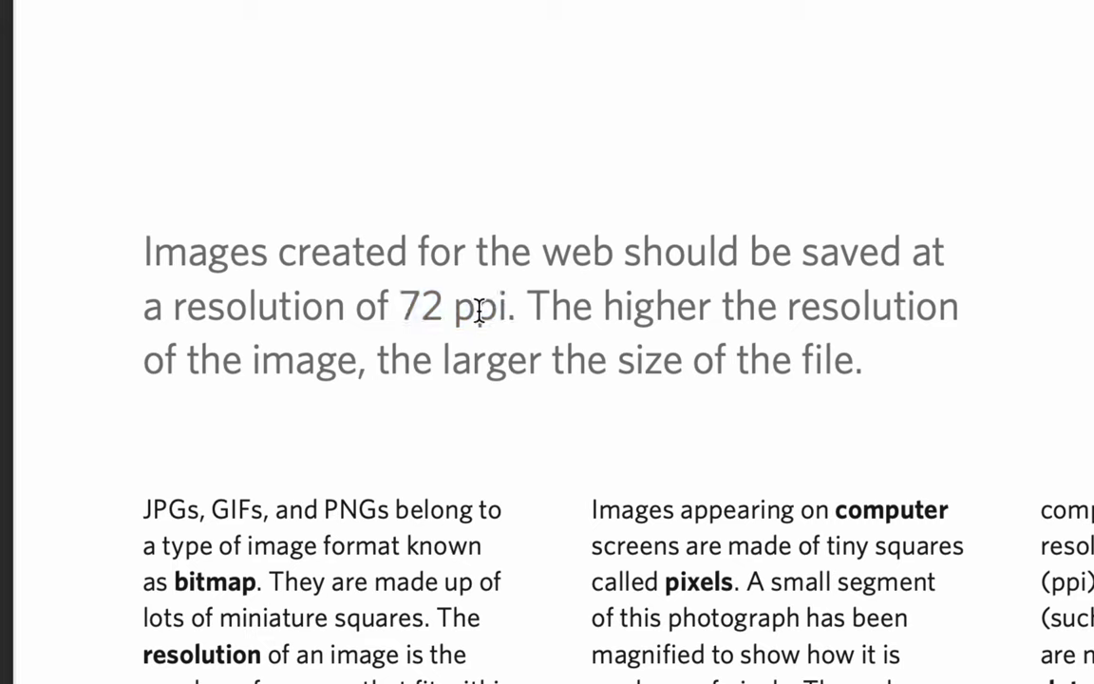
double_click(479, 311)
left_click(475, 306)
double_click(475, 306)
left_click(476, 309)
double_click(476, 309)
left_click(476, 310)
double_click(476, 309)
left_click(476, 309)
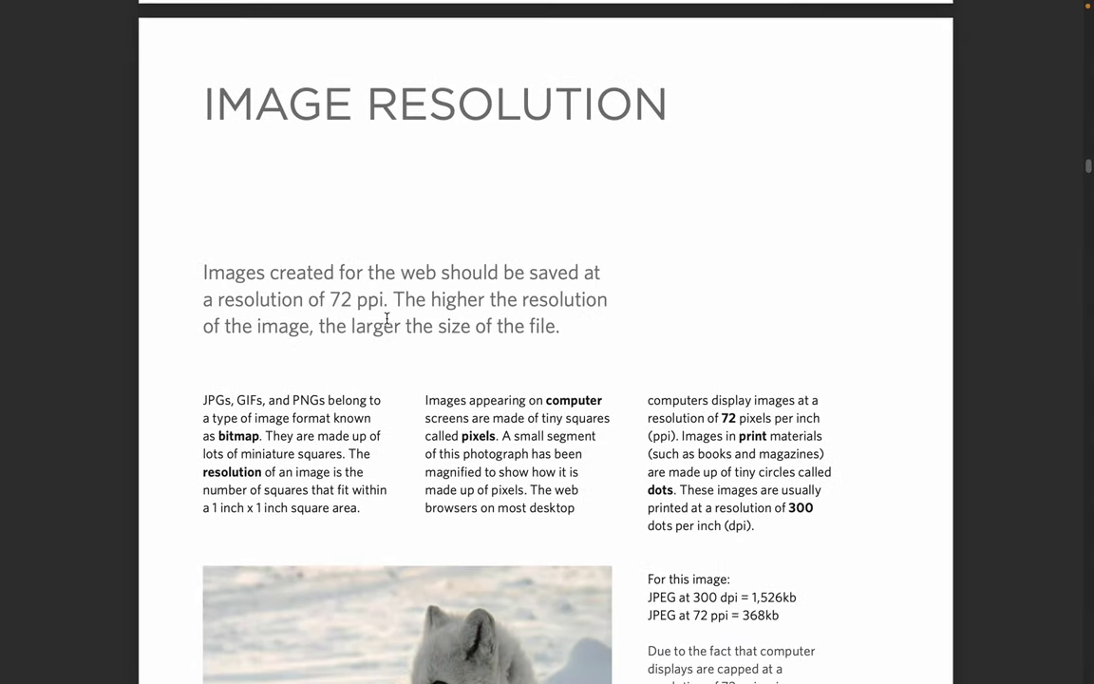
Step: Scroll down to Vector Images and back, then switch to the full-screen Chrome space
scroll(387, 318, "down", 5)
scroll(387, 318, "down", 6)
scroll(387, 319, "down", 1)
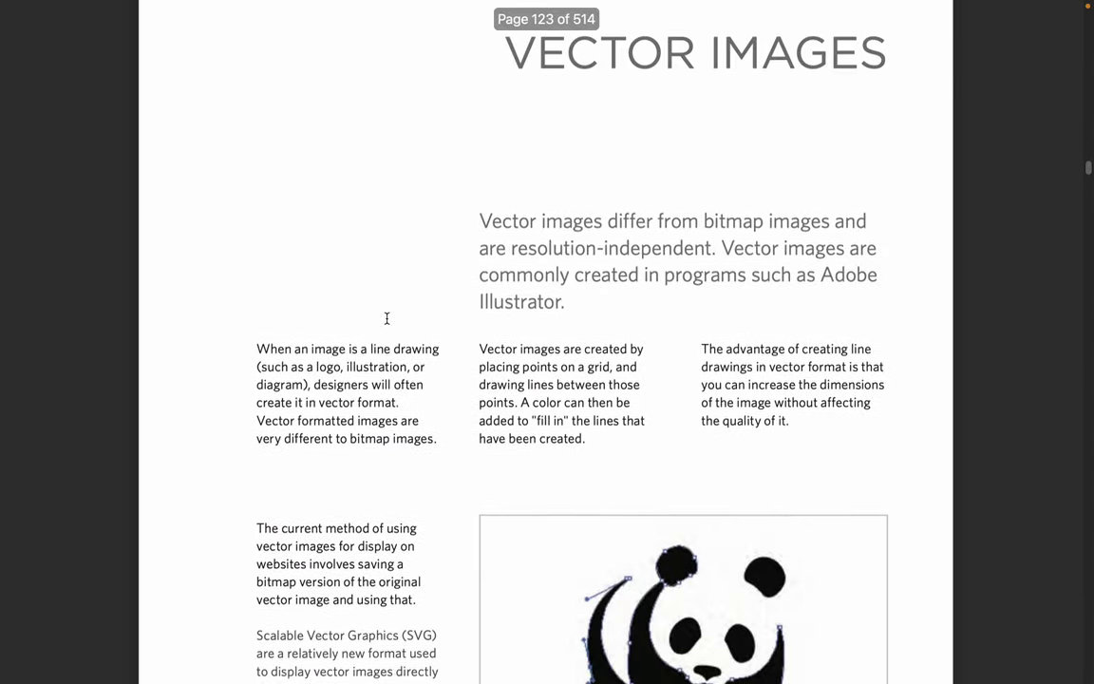
scroll(386, 318, "up", 1)
scroll(387, 318, "up", 10)
scroll(387, 318, "down", 1)
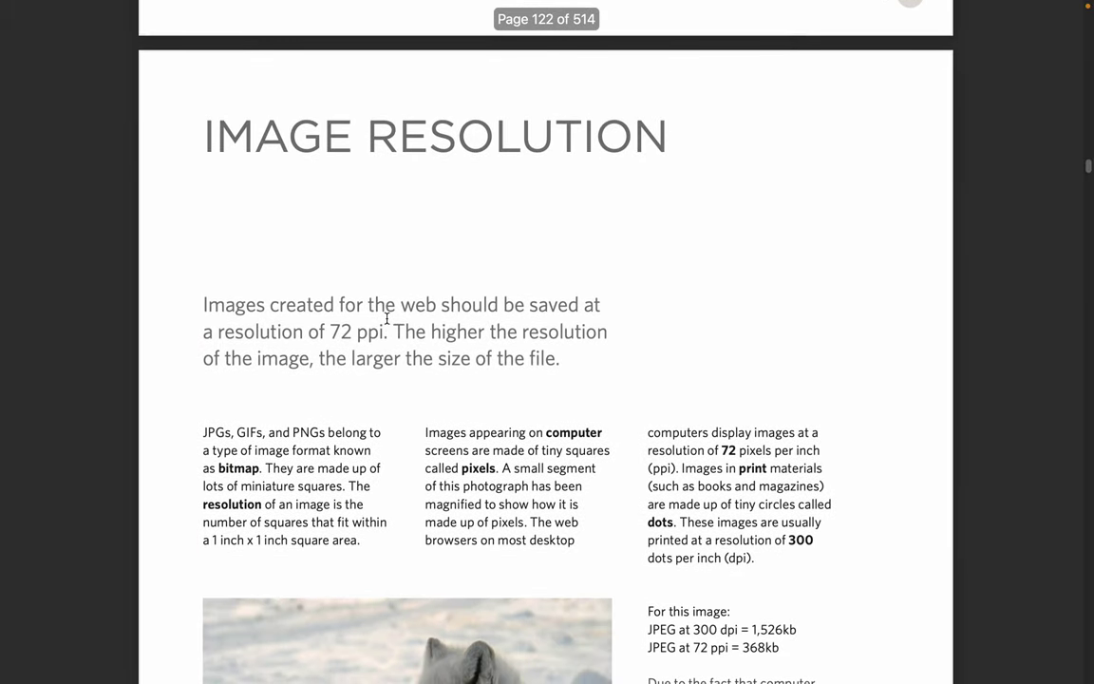
scroll(387, 319, "down", 2)
key("ctrl+Right")
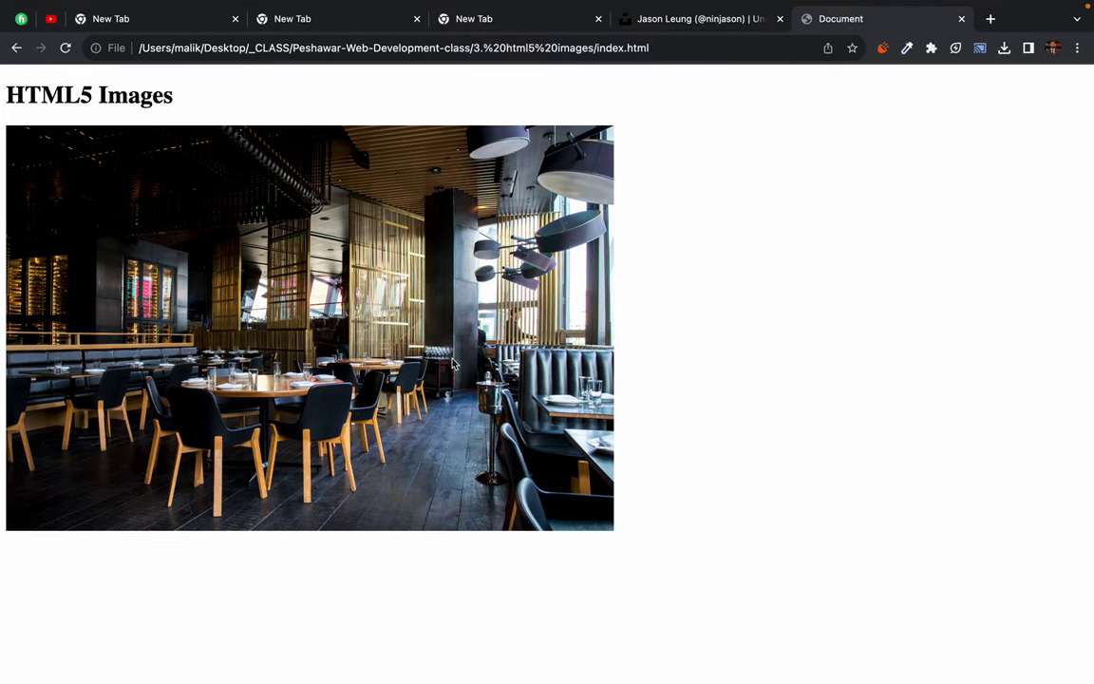
Step: Load photopea.com in a new Chrome tab, then start another new tab
left_click(989, 19)
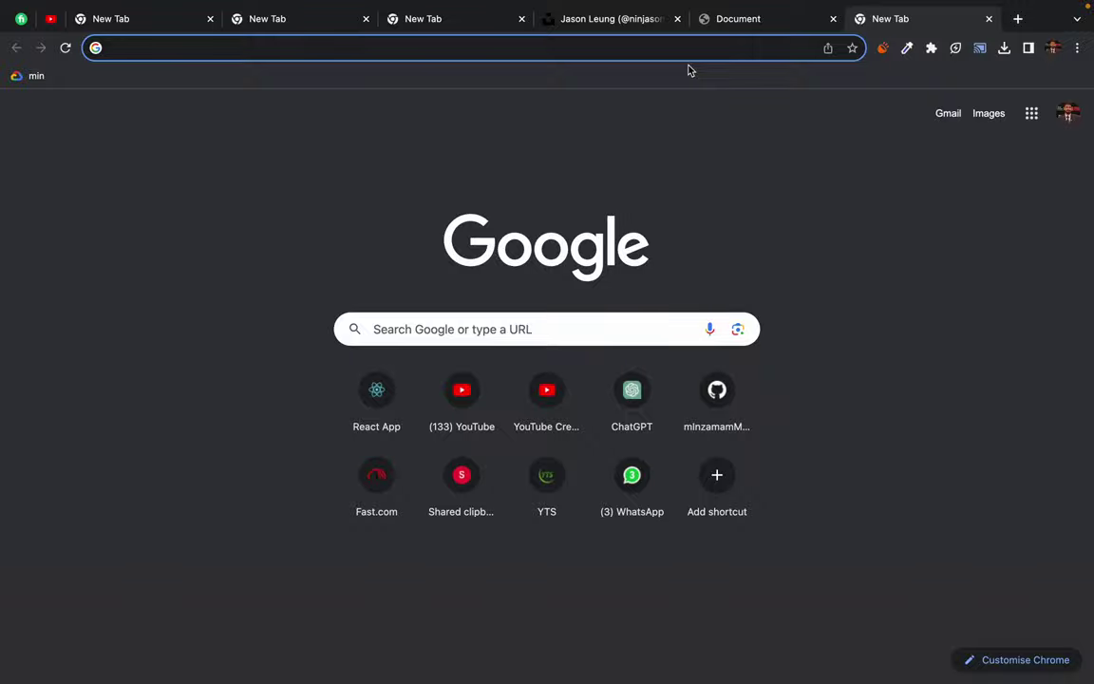
type("photopea.com")
key("Return")
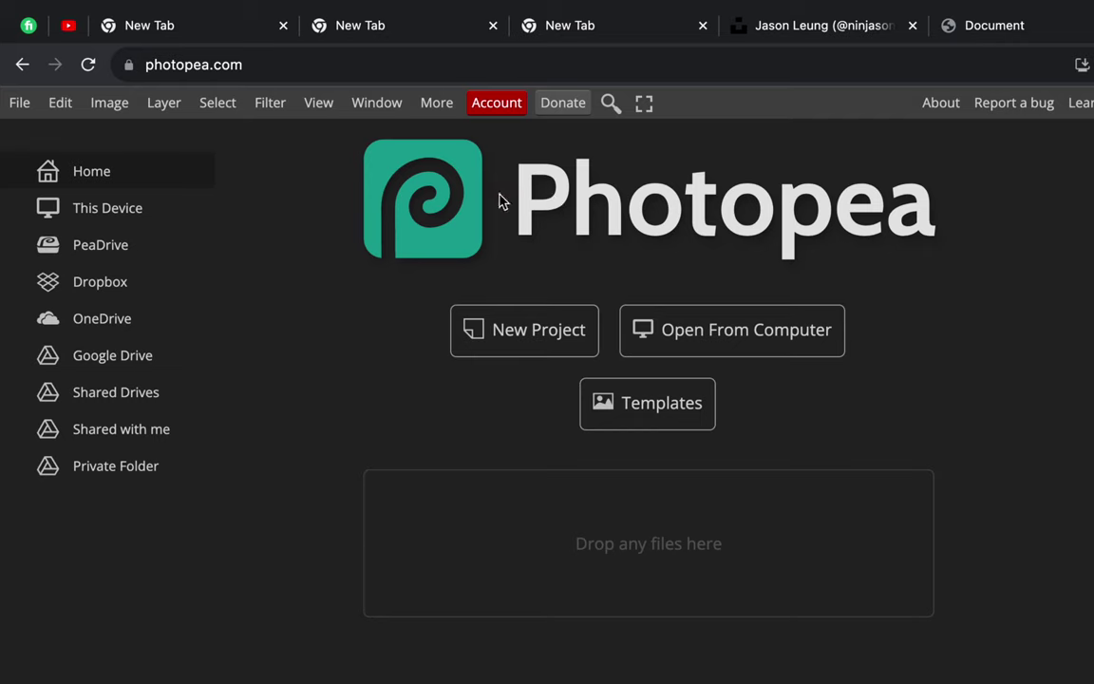
left_click_drag(521, 209, 1003, 212)
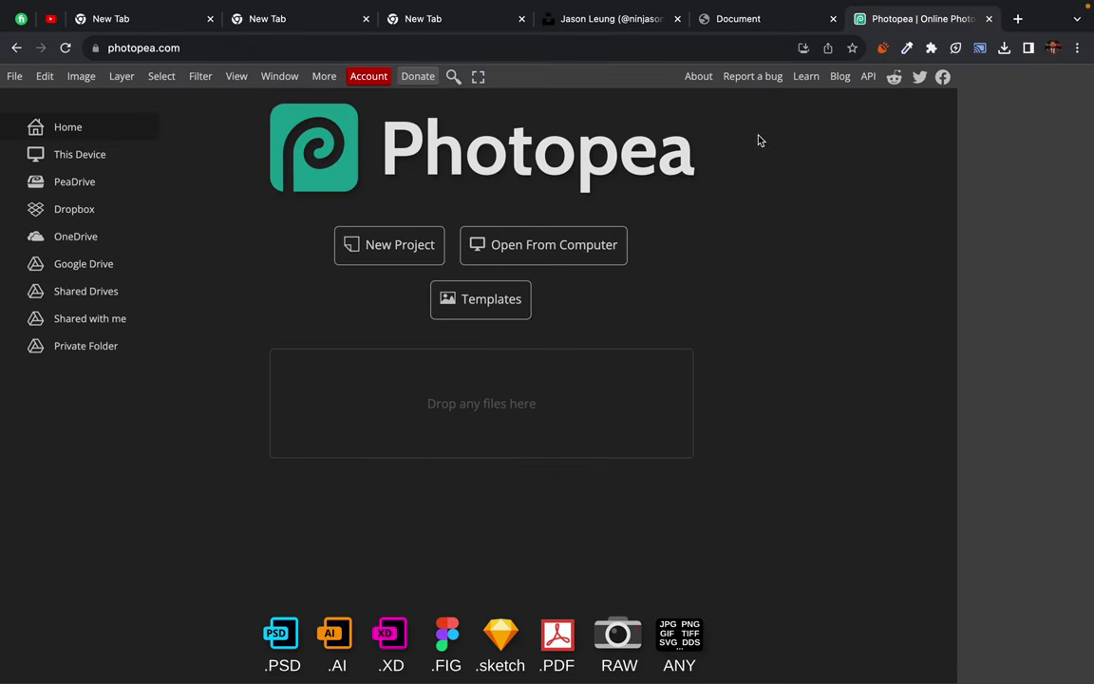
left_click(1016, 19)
Step: Search Google Images for 'utopia' and preview three results, including TheCollector's perfect-world image
type("ut")
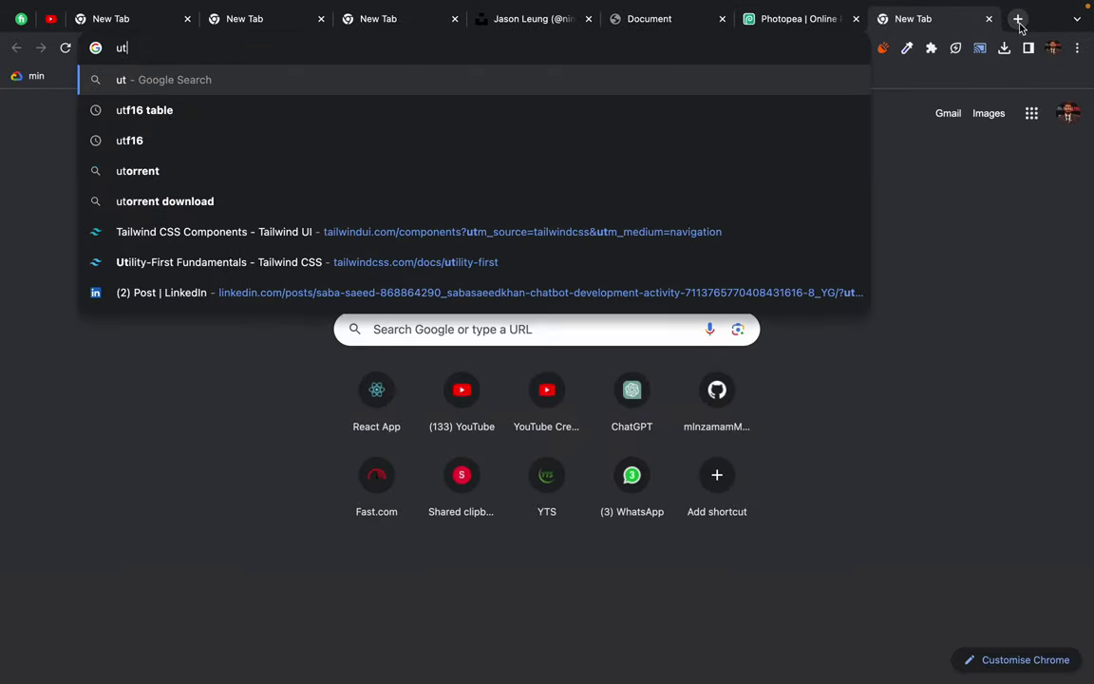
type("opia")
key("Return")
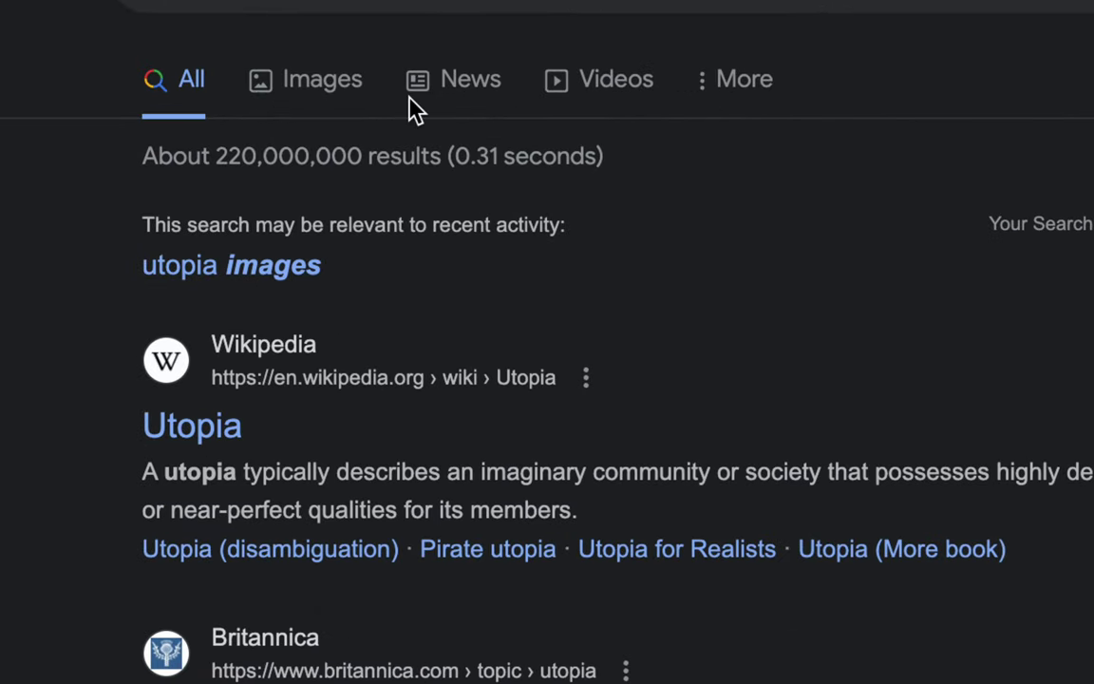
left_click(270, 94)
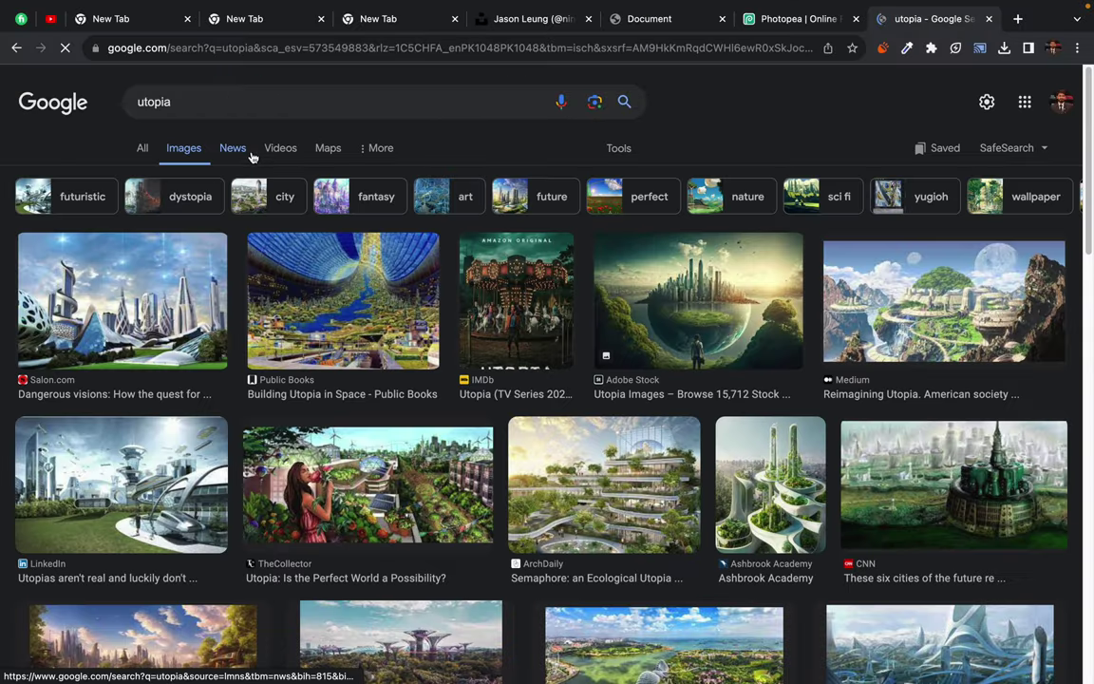
left_click(120, 276)
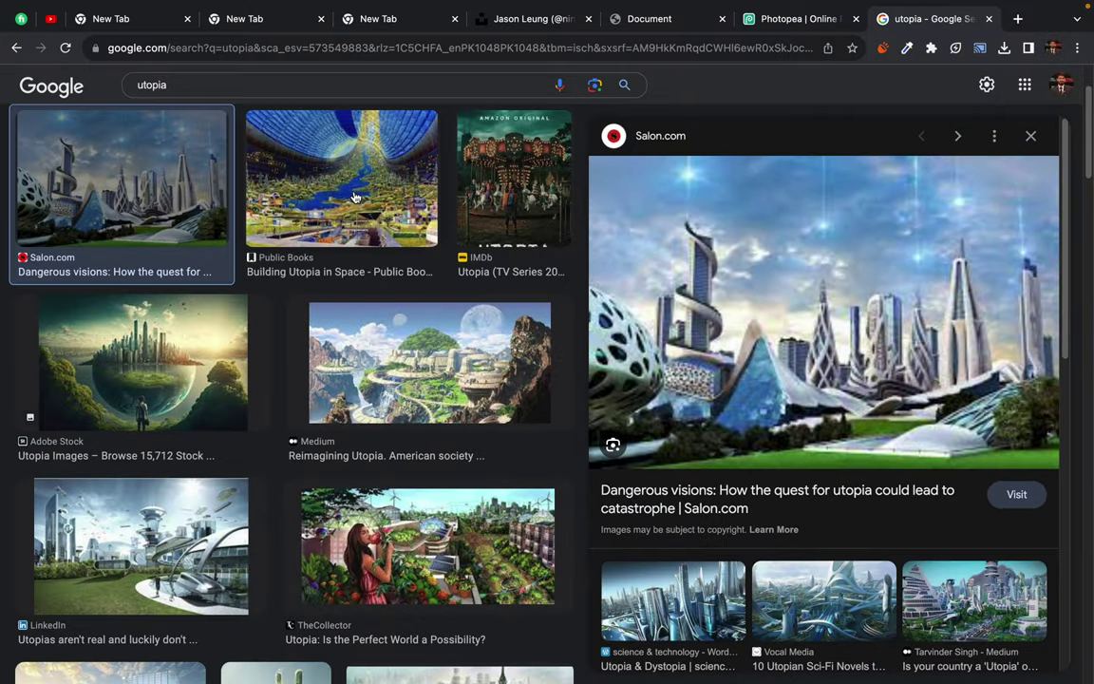
left_click(319, 178)
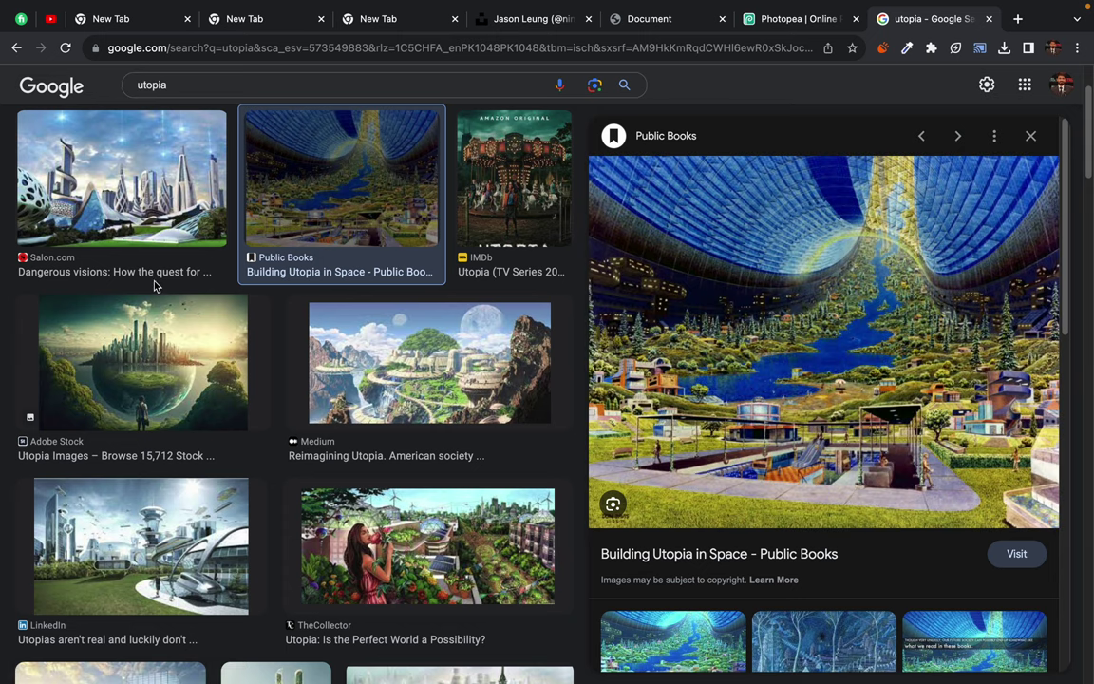
left_click(389, 591)
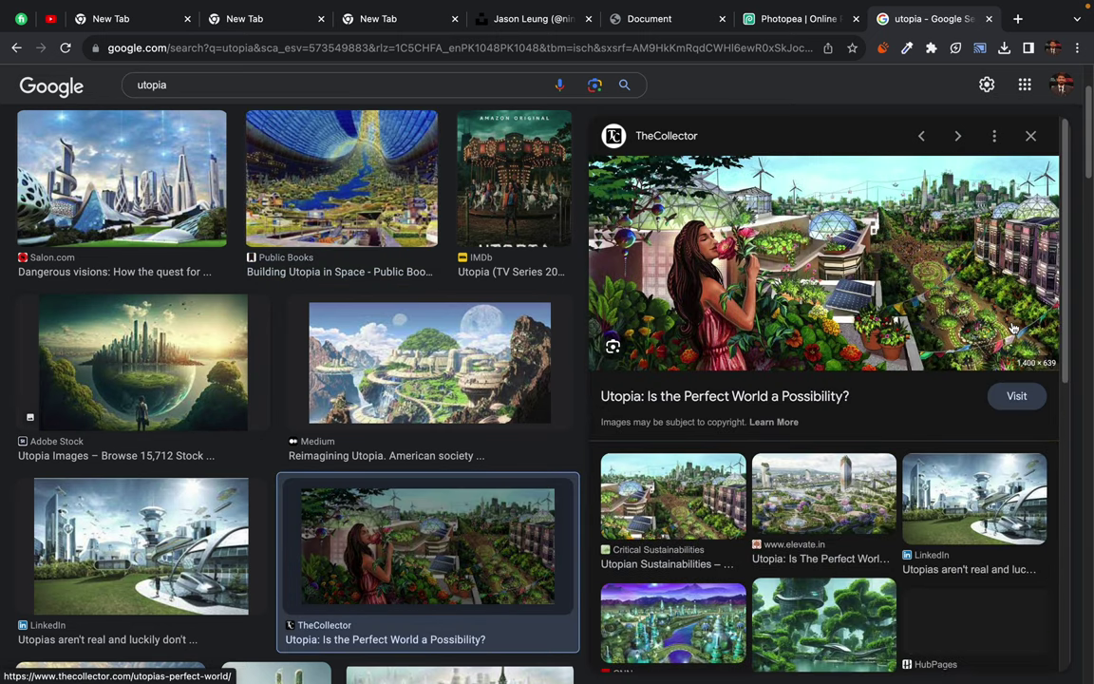
scroll(450, 290, "up", 3)
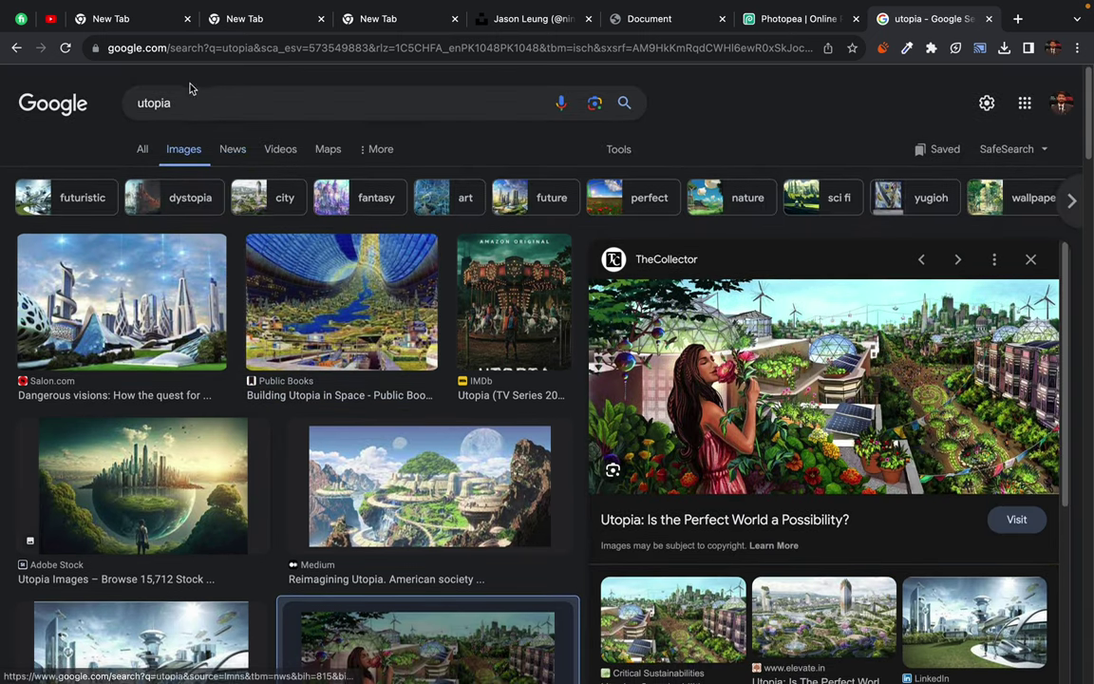
left_click(141, 102)
key("BackSpace")
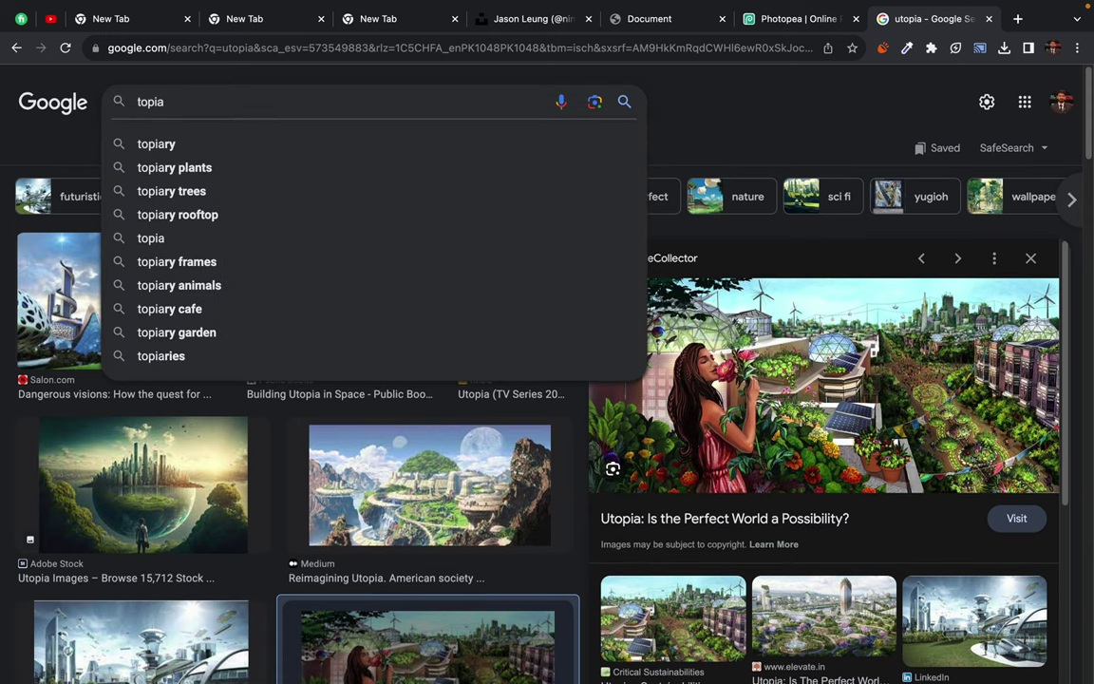
type("dis")
key("Return")
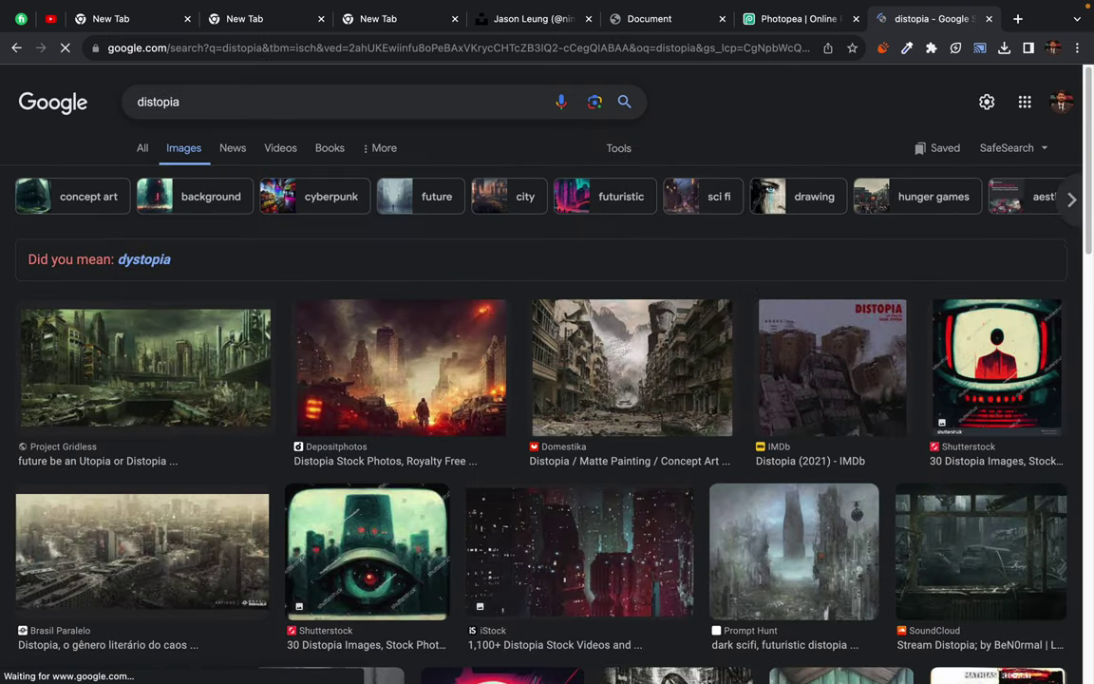
left_click(159, 349)
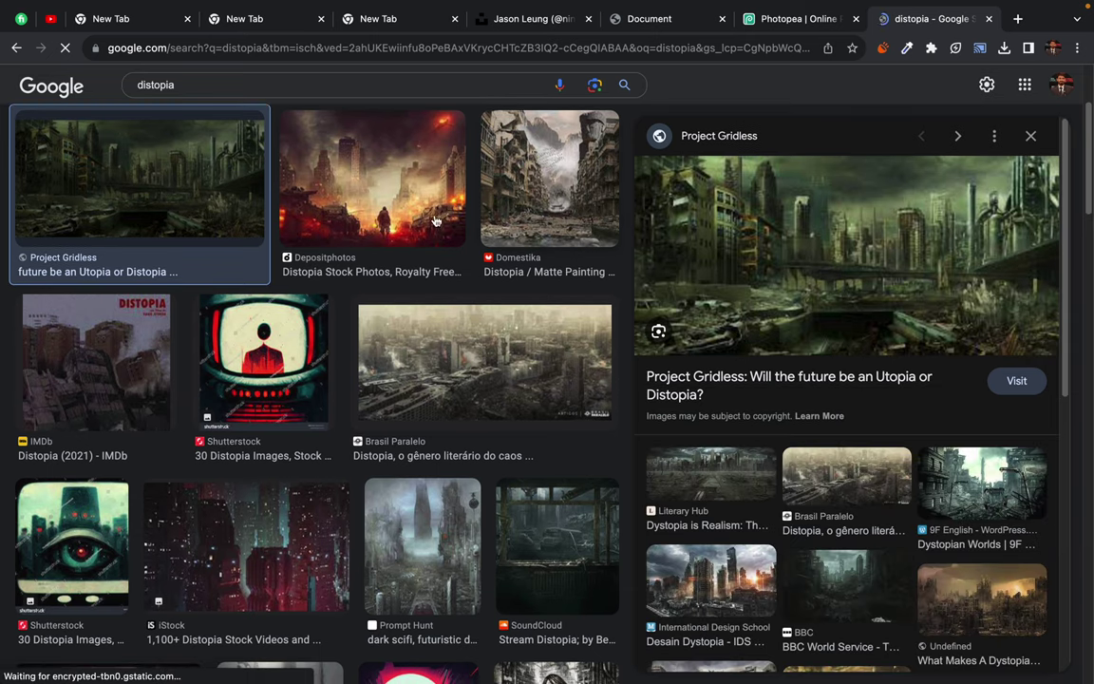
left_click(529, 155)
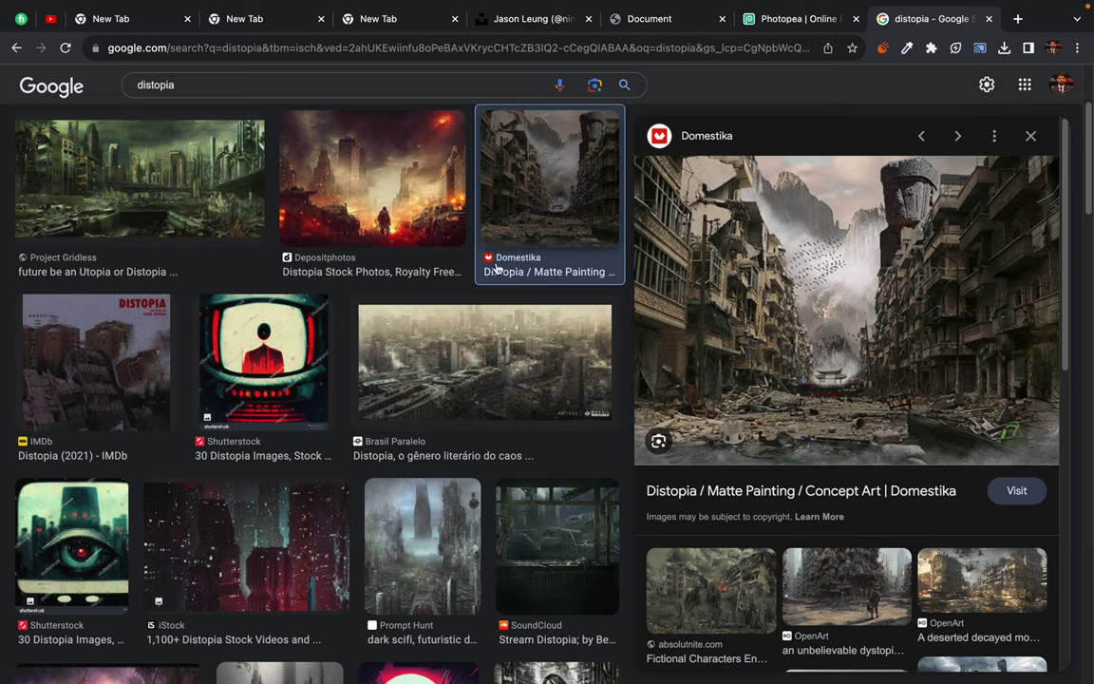
scroll(491, 319, "left", 5)
scroll(490, 319, "left", 5)
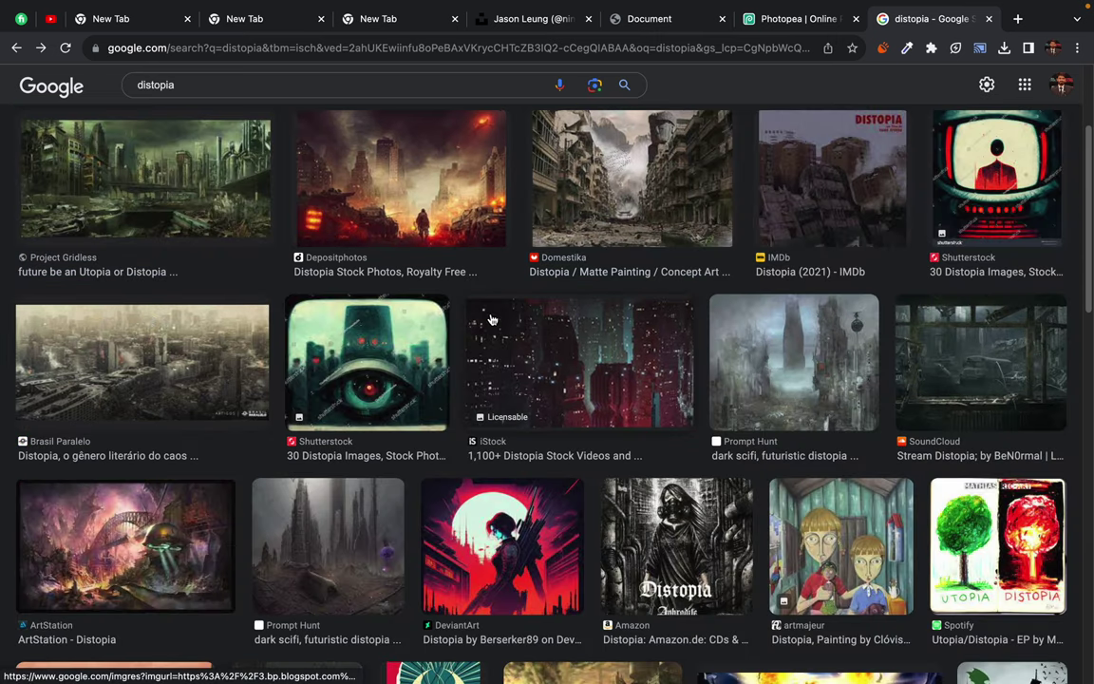
scroll(491, 319, "left", 3)
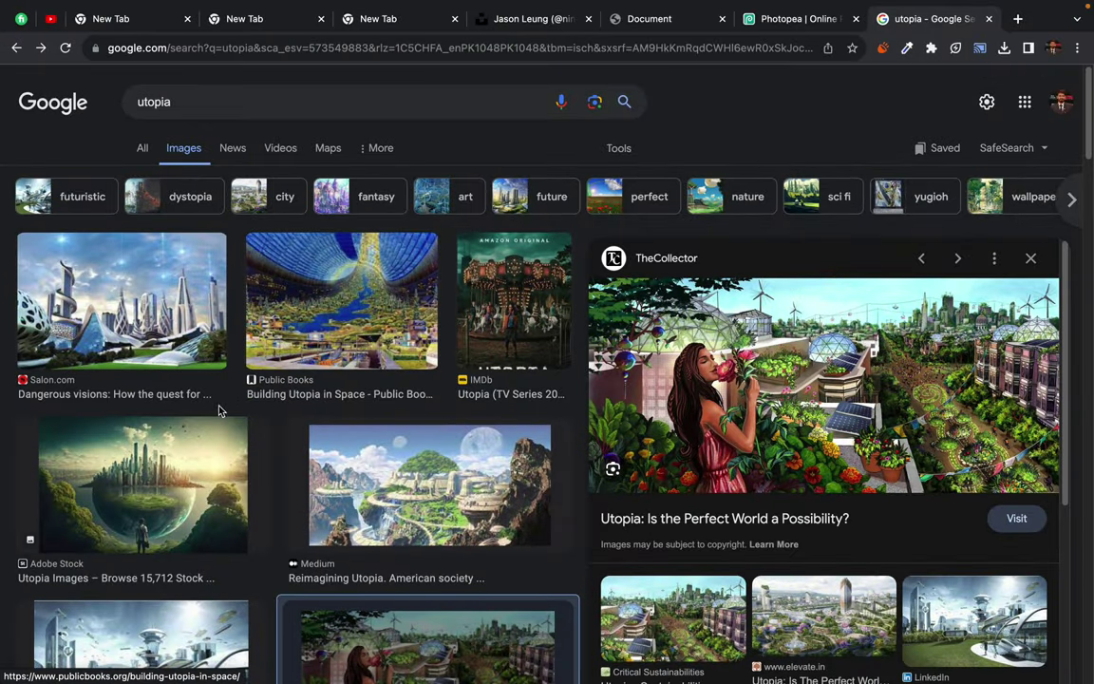
Step: Preview the Salon.com, IMDb Utopia poster, Medium and LinkedIn utopia image results in turn
left_click(166, 276)
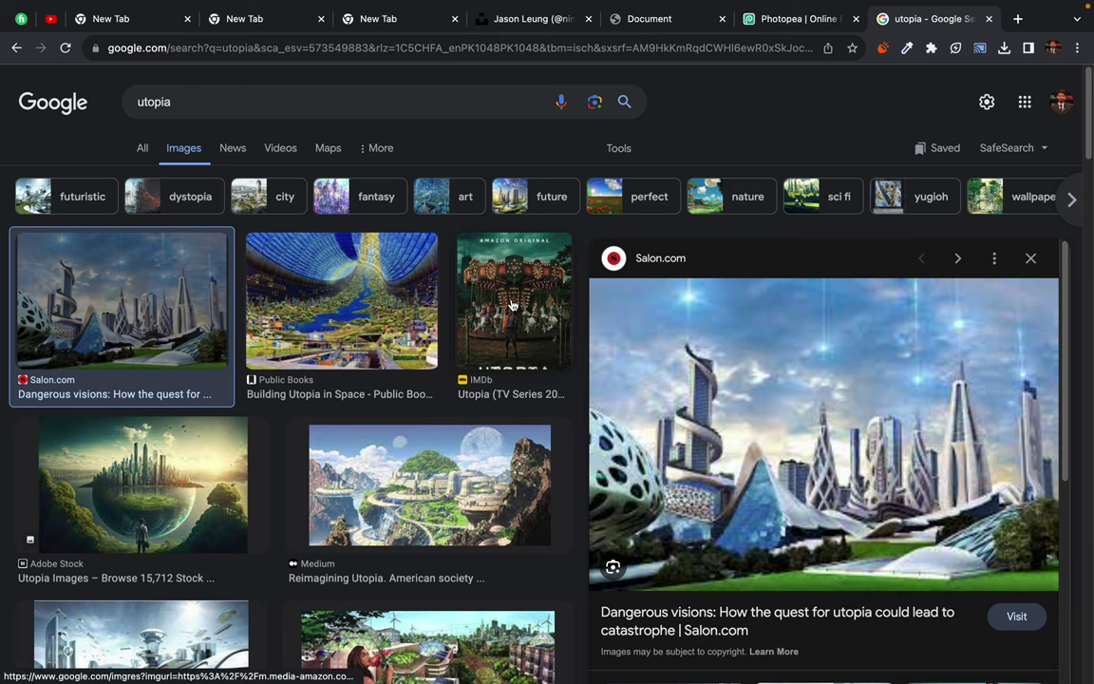
left_click(511, 305)
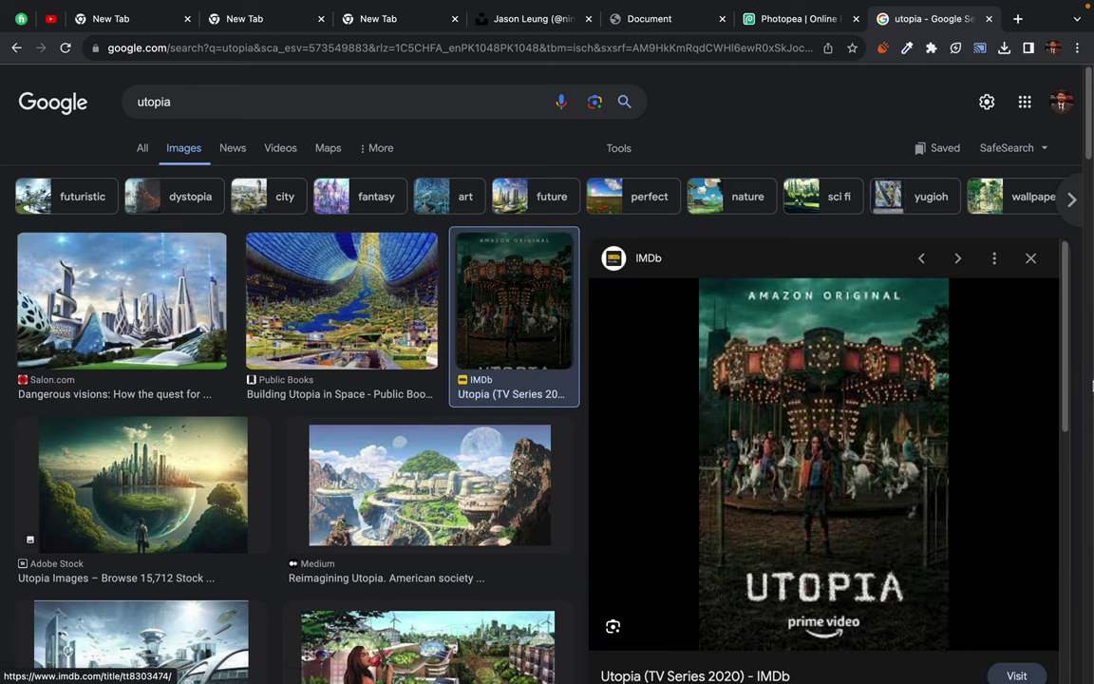
scroll(179, 642, "down", 2)
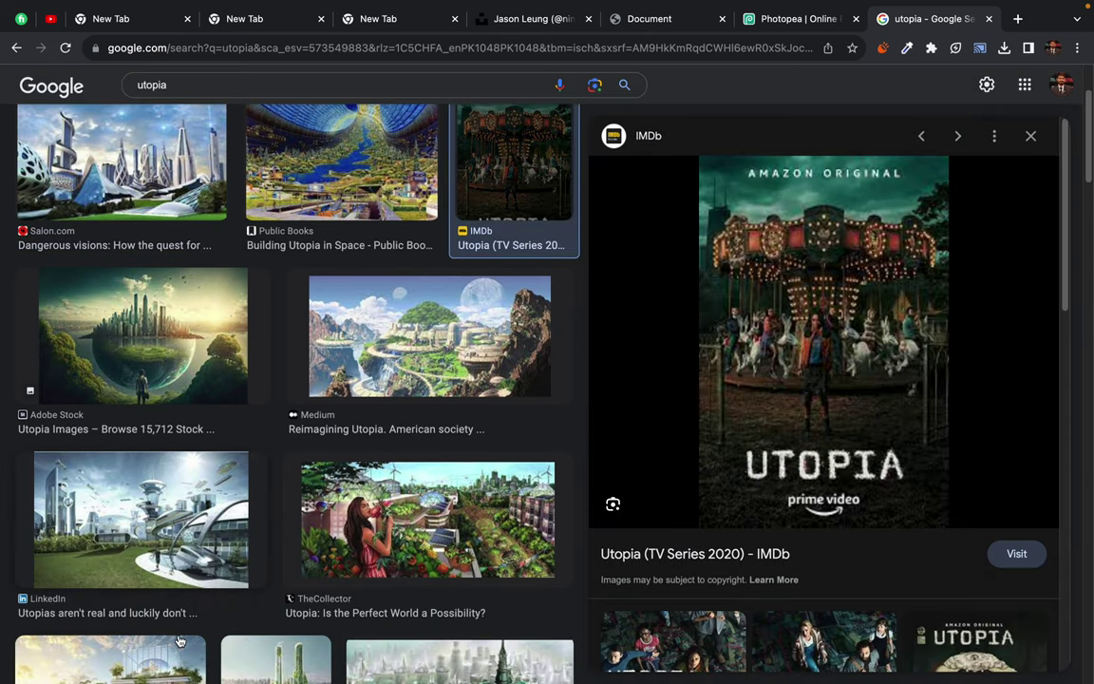
left_click(429, 333)
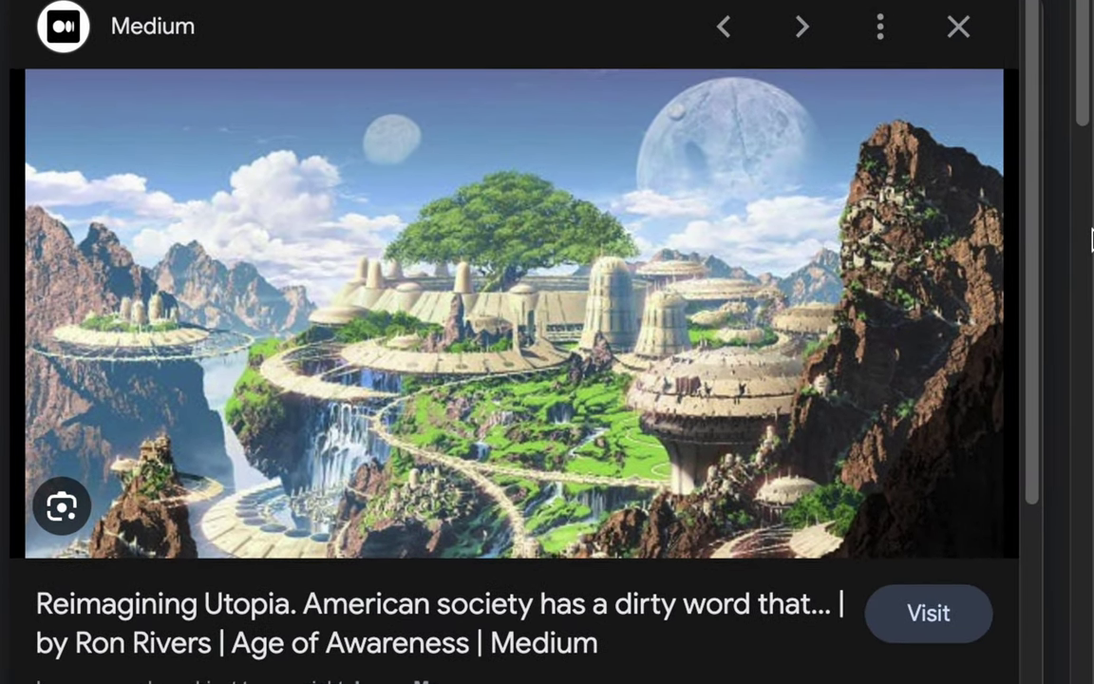
mouse_move(754, 337)
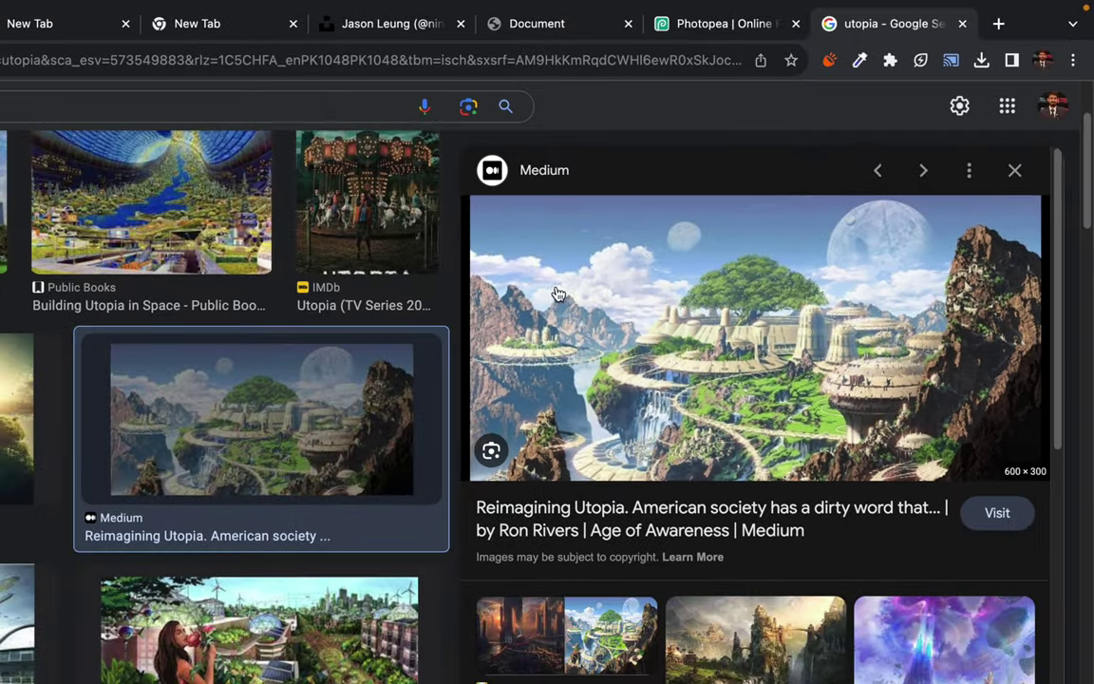
scroll(189, 514, "down", 2)
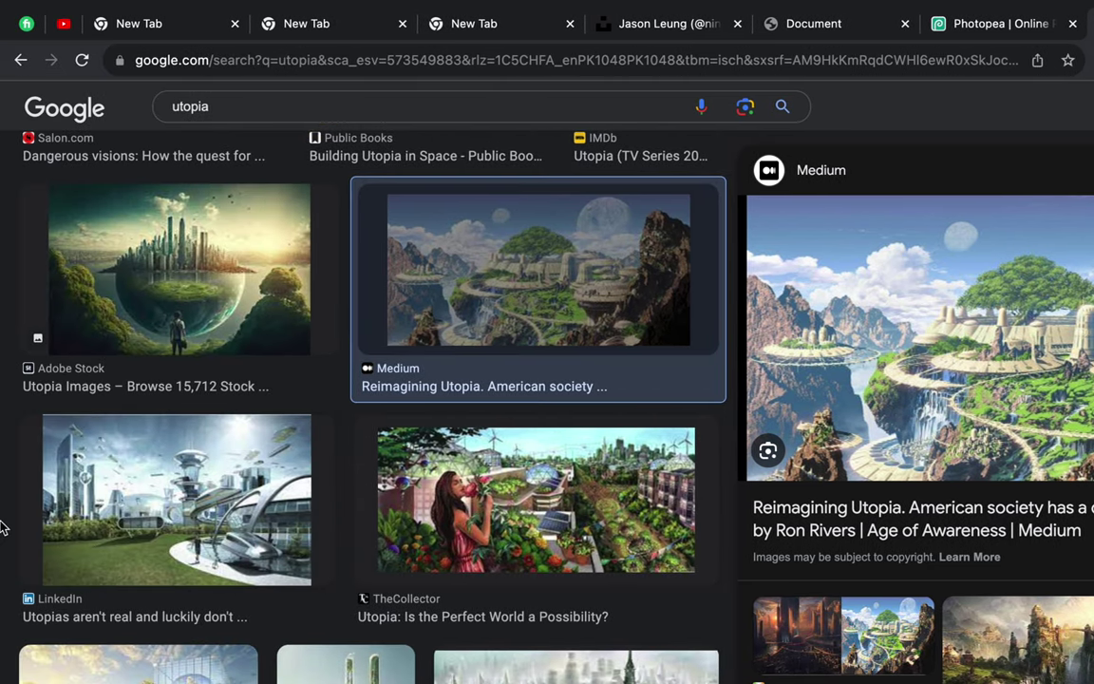
left_click(184, 488)
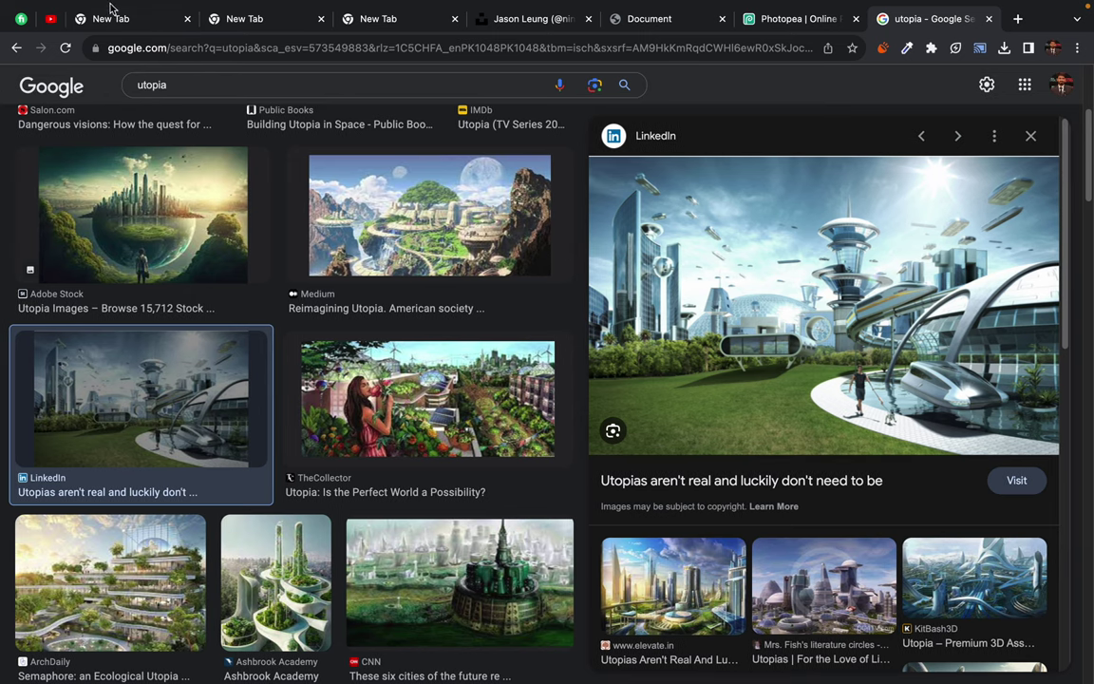
Step: Change the image search from 'utopia' to 'distopia' and run it
left_click(179, 88)
key("Home")
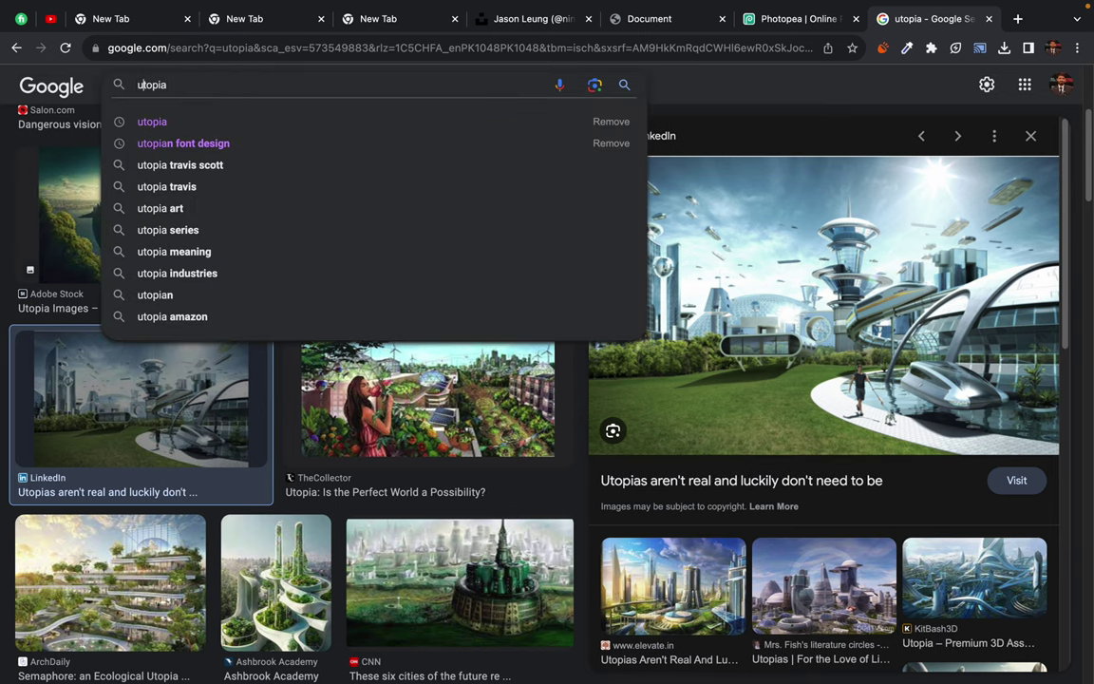
key("Delete")
type("dis")
key("Return")
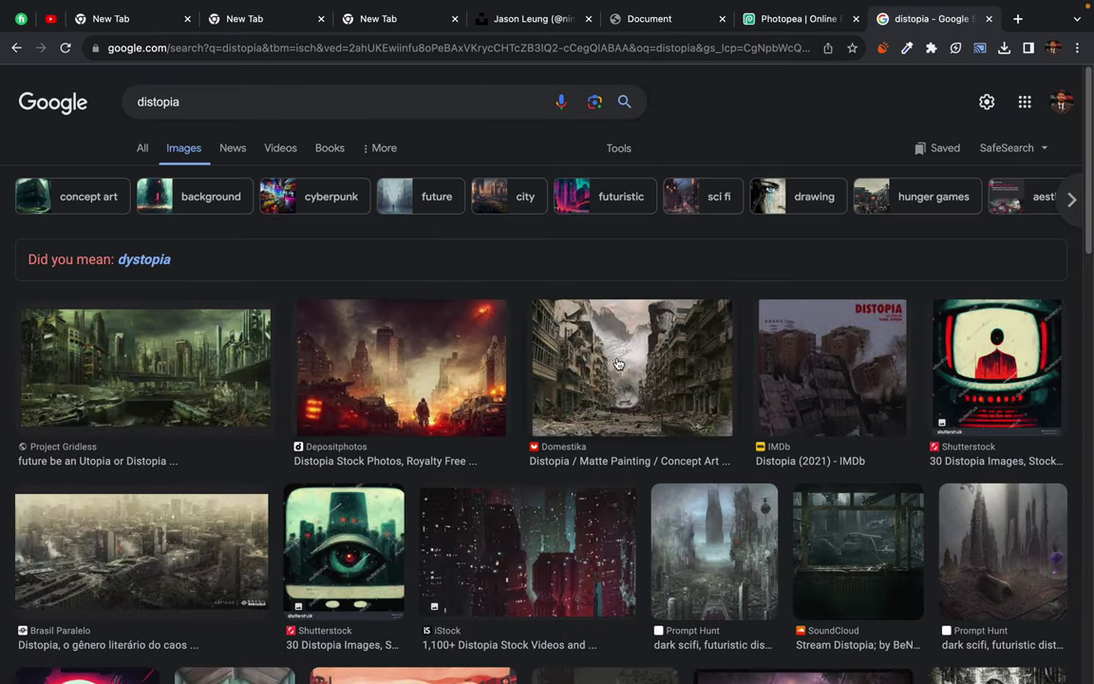
Step: Preview the DeviantArt Distopia image, then Prompt Hunt's dark sci-fi city image
scroll(323, 503, "down", 3)
scroll(190, 408, "down", 1)
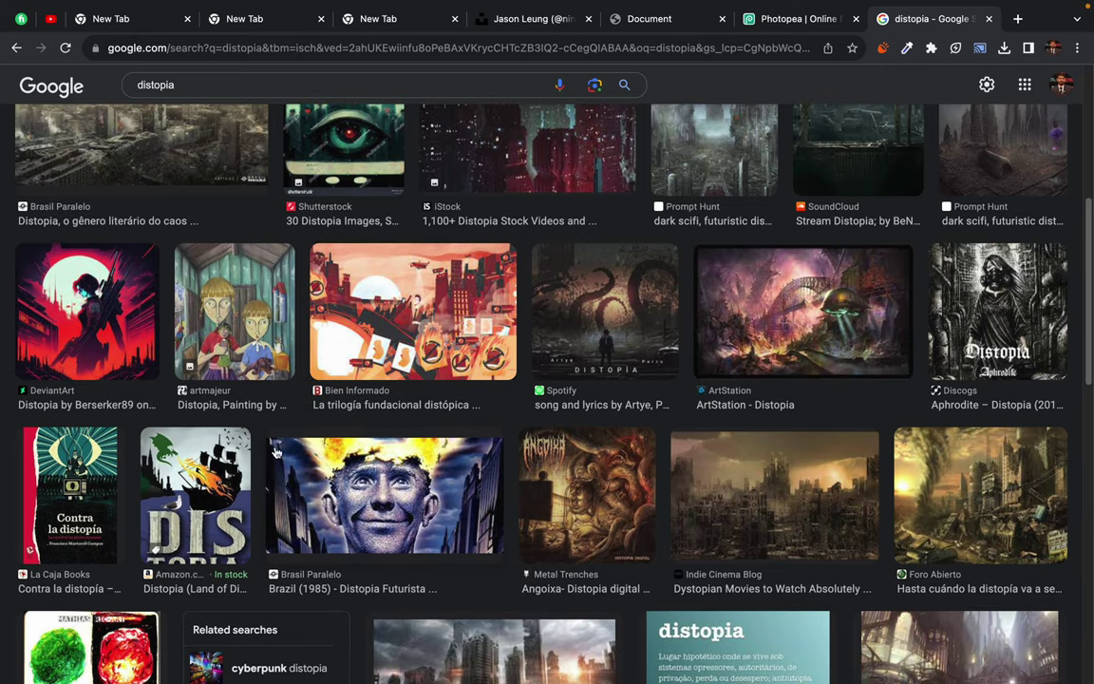
left_click(52, 312)
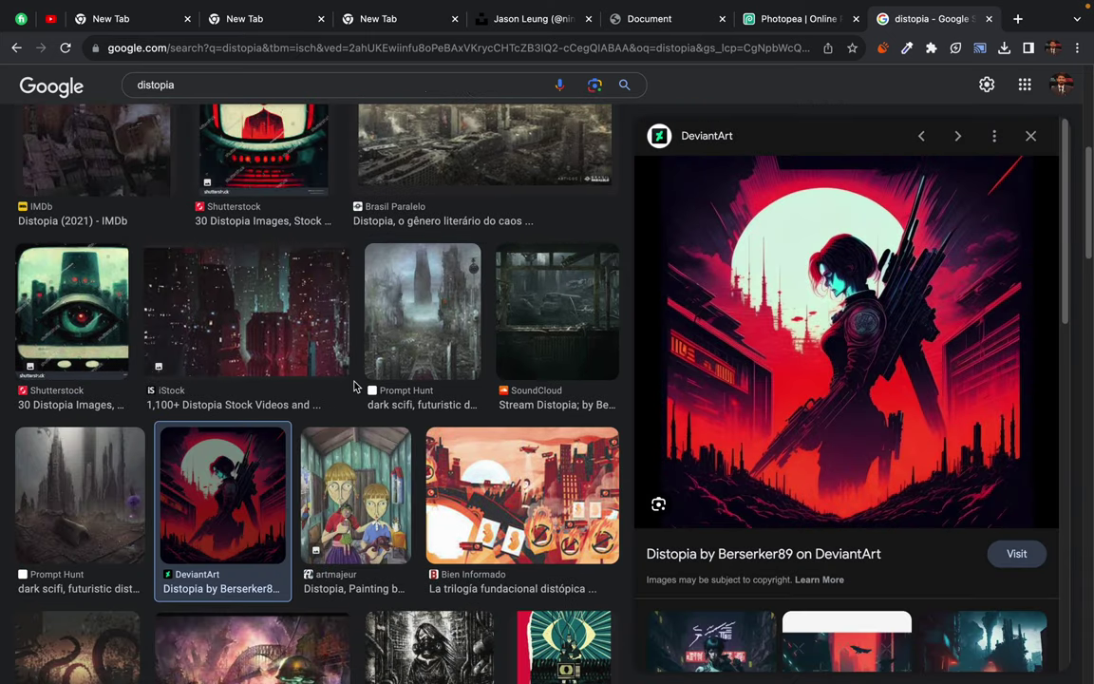
left_click(384, 281)
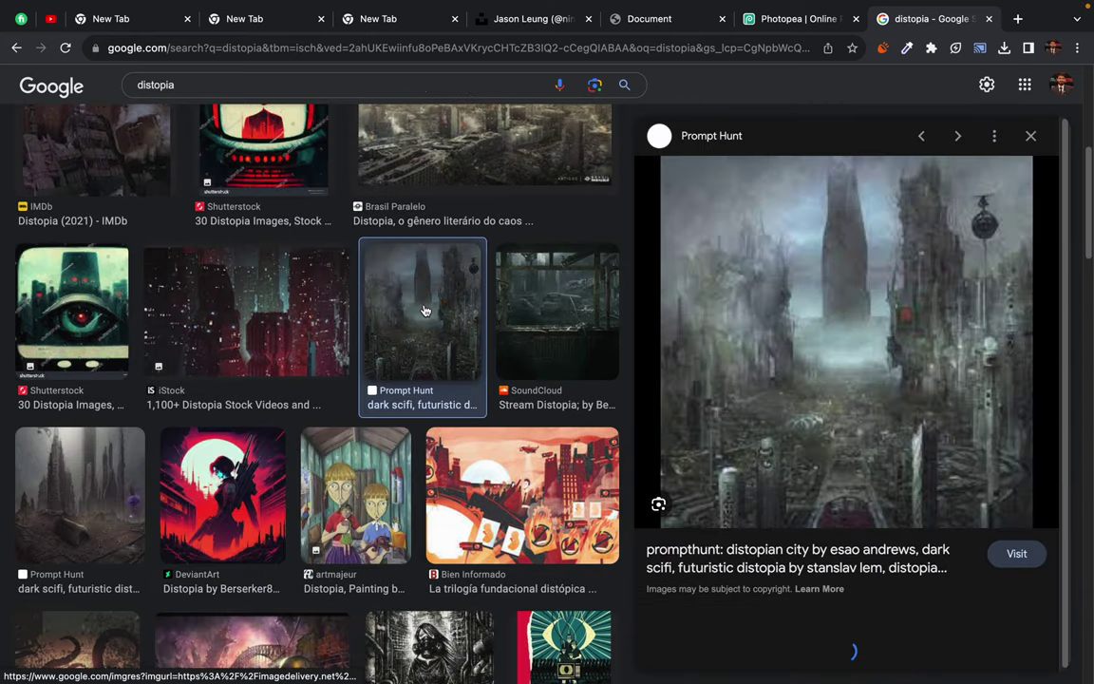
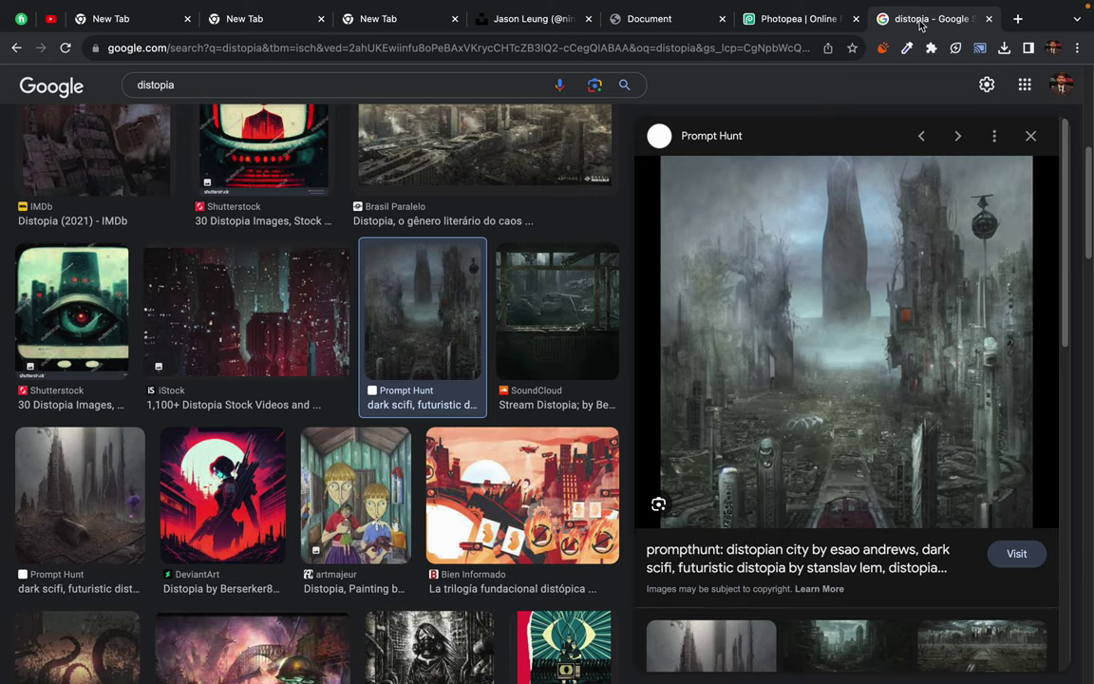
Step: Close the 'distopia' Google Images tab so the Photopea home page comes forward
key("super+w")
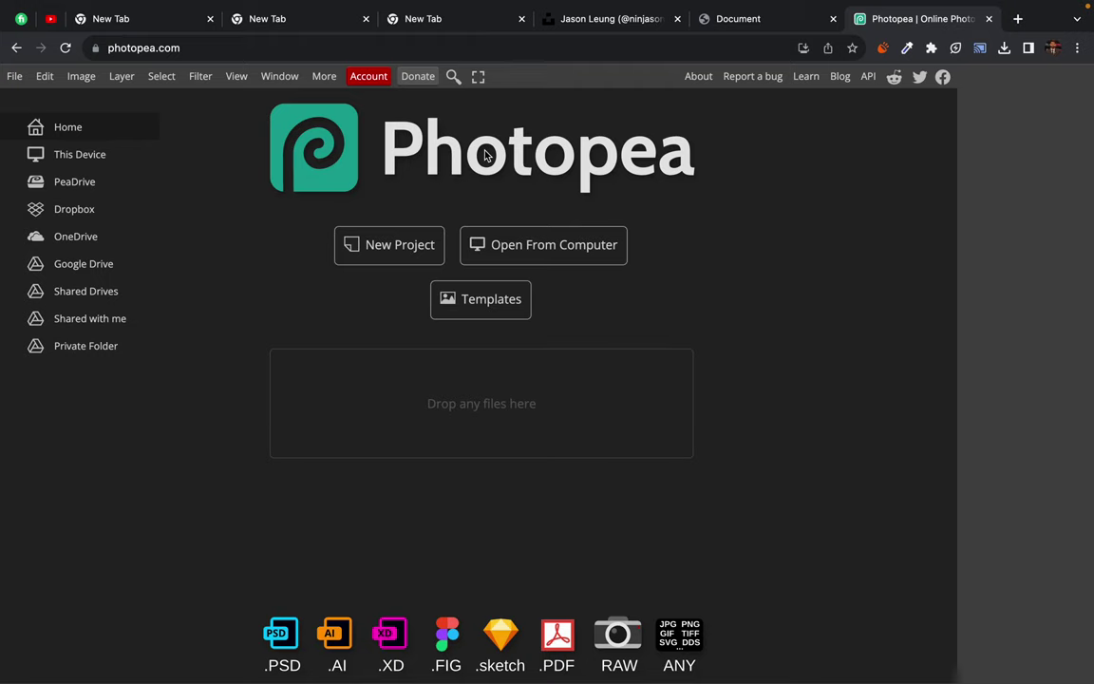
Step: Drag the restaurant JPG from the Finder Downloads window onto Photopea in Chrome
key("ctrl+Left")
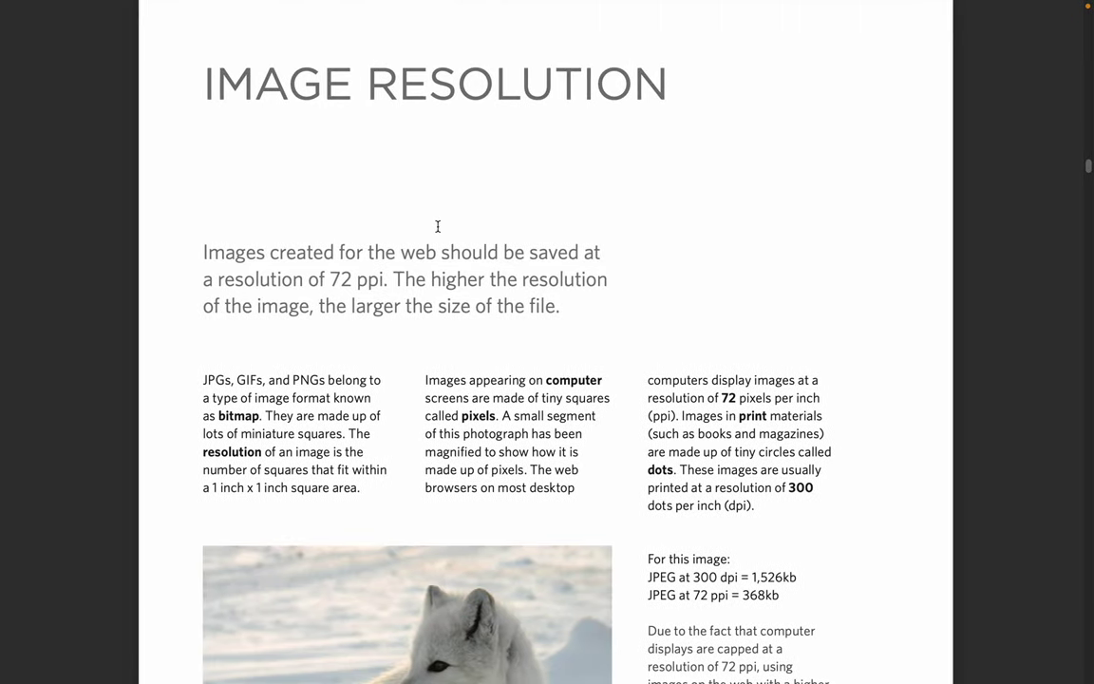
key("ctrl+Left")
mouse_move(361, 113)
left_mouse_down()
mouse_move(433, 133)
mouse_move(455, 256)
mouse_move(456, 406)
left_mouse_up()
key("ctrl+Right")
key("ctrl+Right")
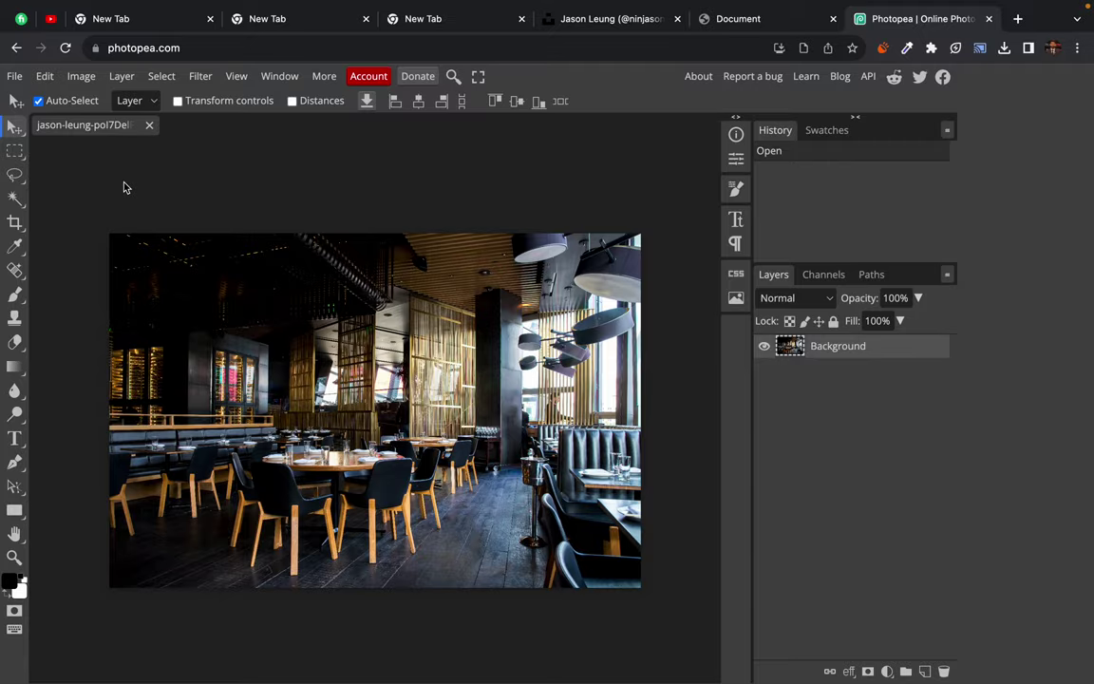
key("ctrl+Left")
key("ctrl+Left")
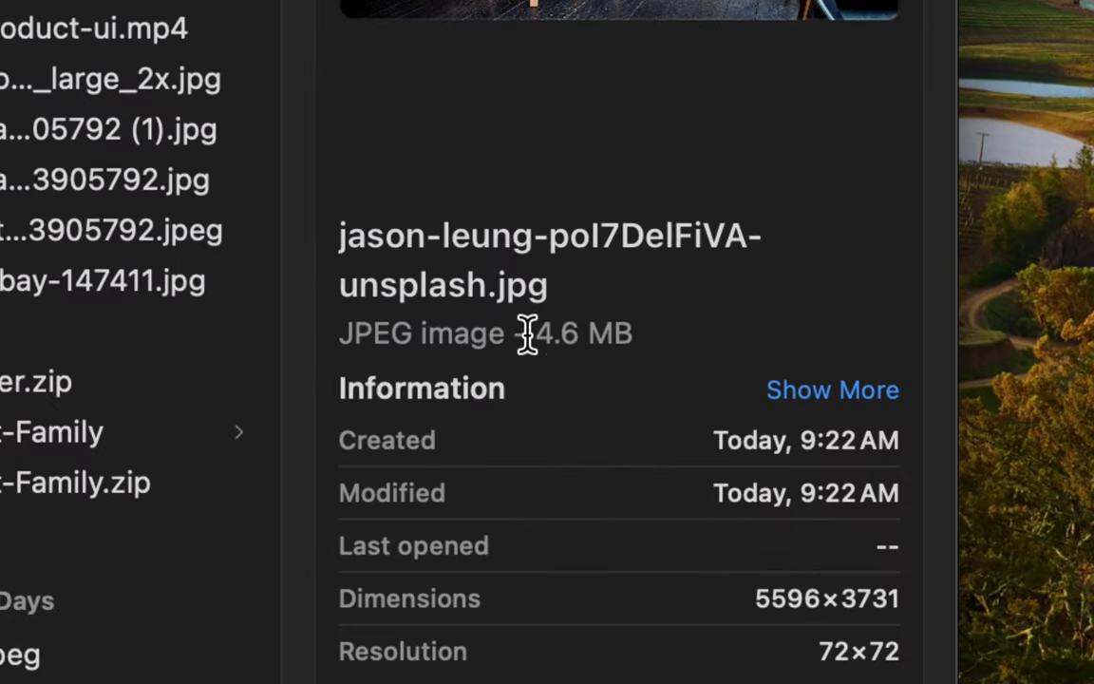
left_click_drag(527, 374, 567, 374)
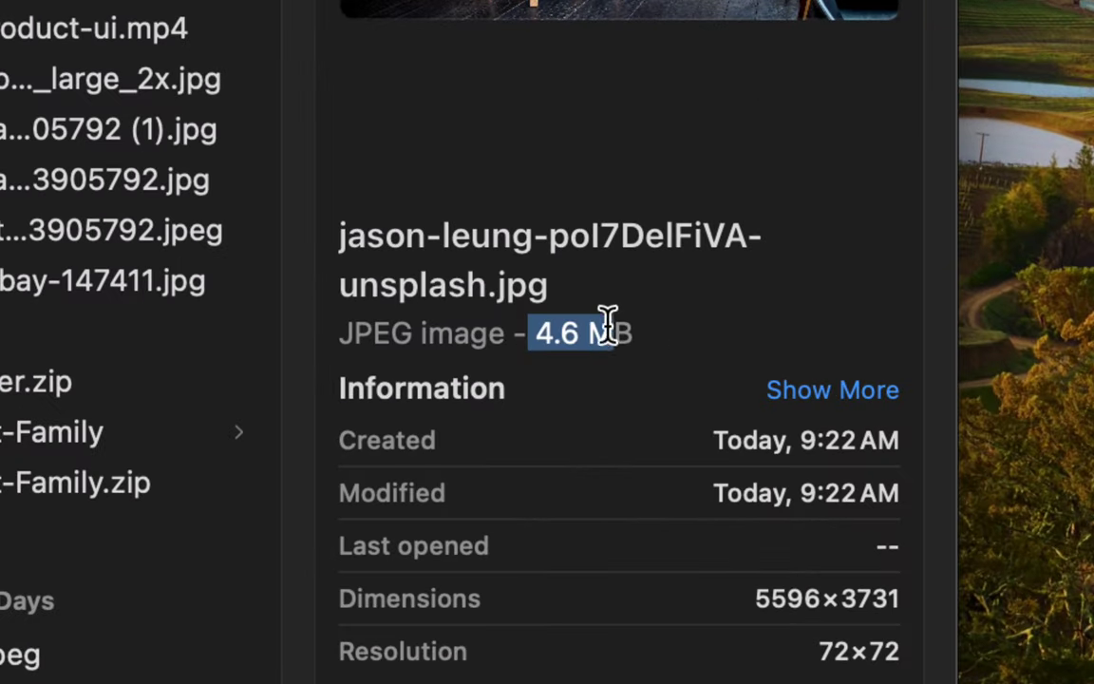
left_click(648, 329)
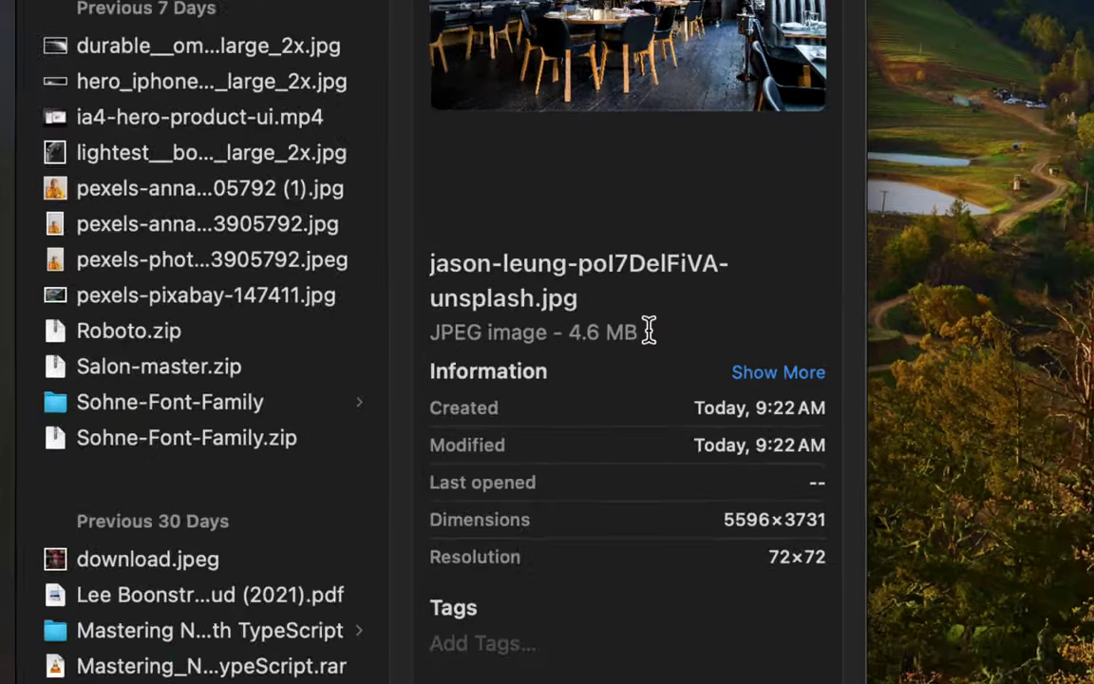
key("ctrl+Right")
key("ctrl+Right")
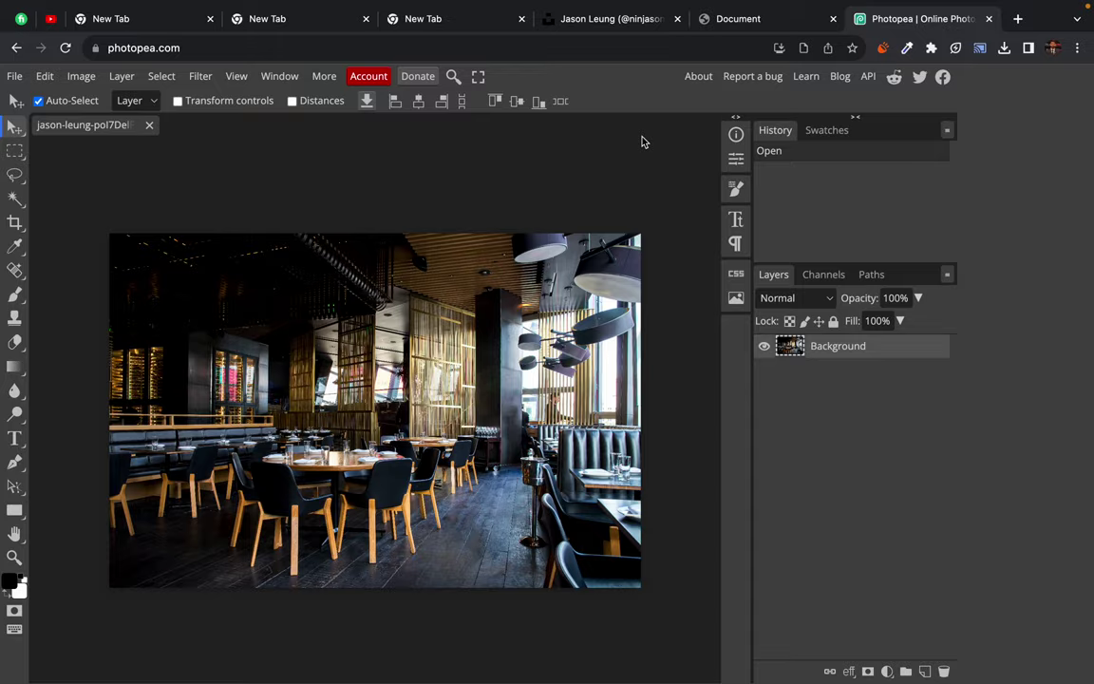
key("ctrl+Left")
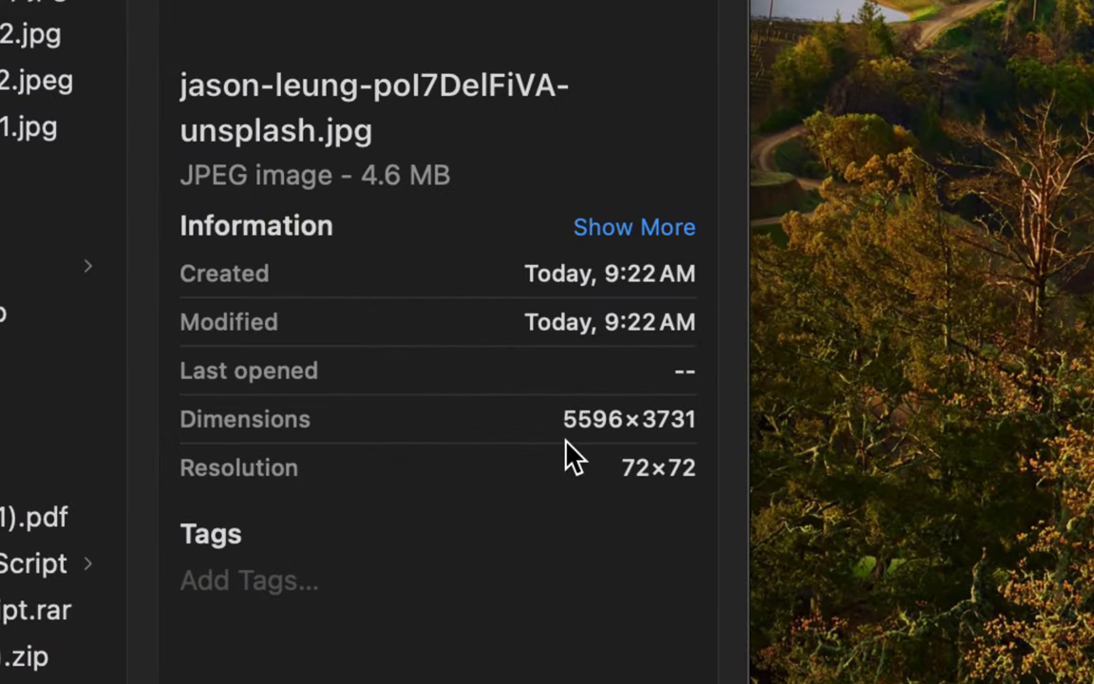
left_click_drag(564, 419, 624, 426)
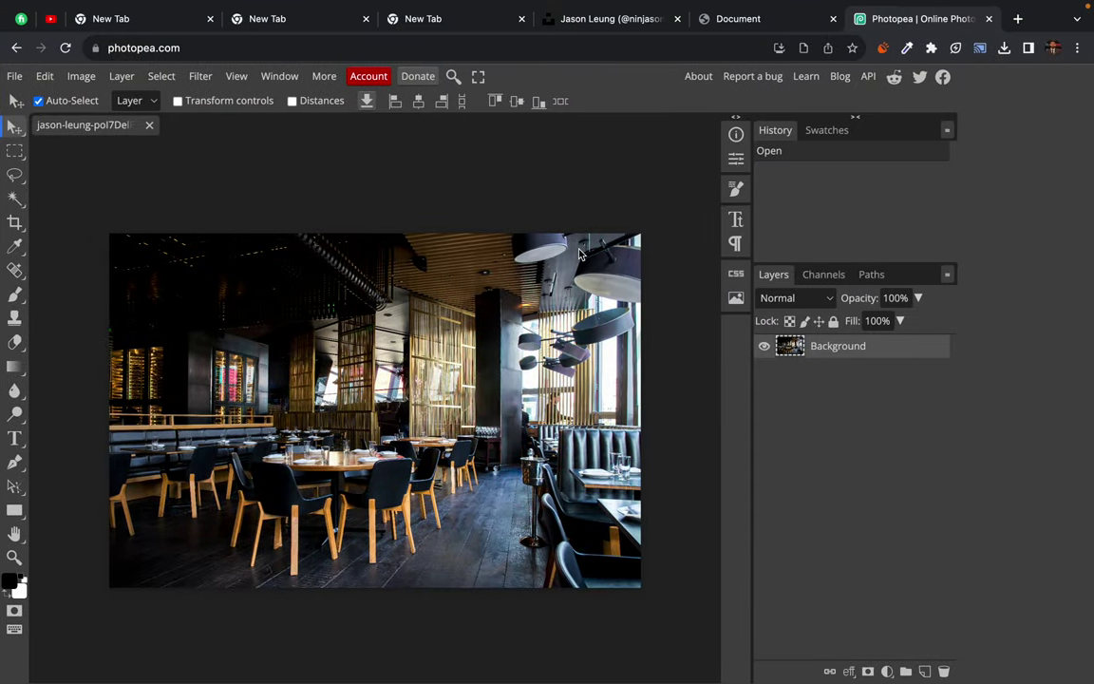
Step: Resize the restaurant photo from 5596×3731 to 1440×960 pixels at 72 DPI
left_click(318, 185)
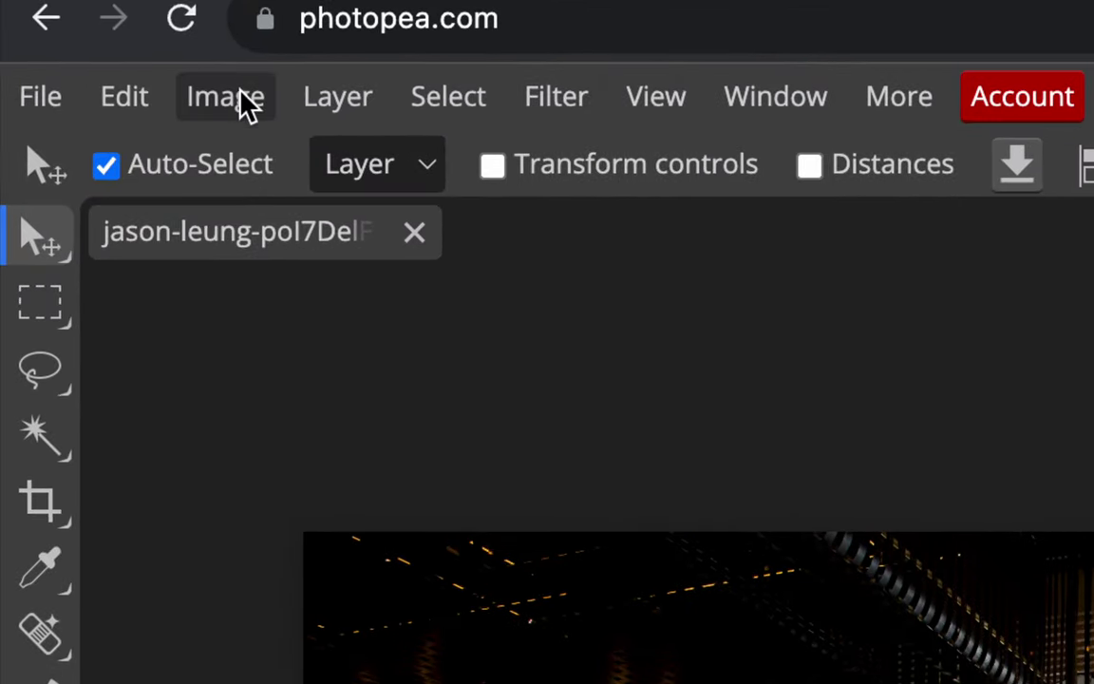
left_click(242, 100)
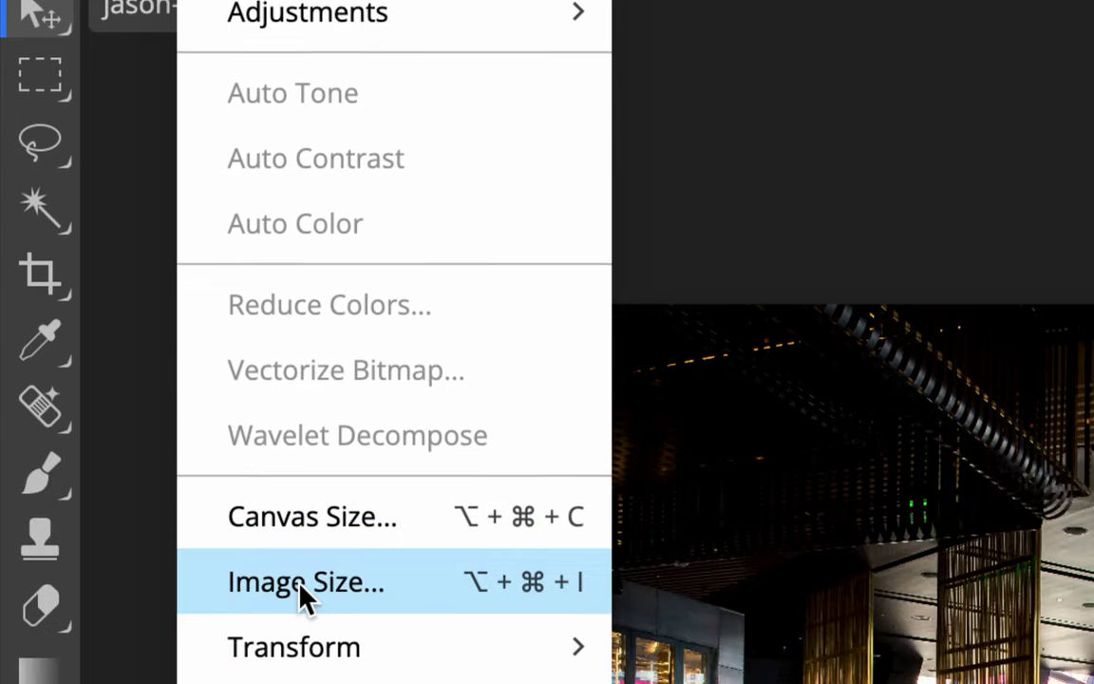
left_click(301, 583)
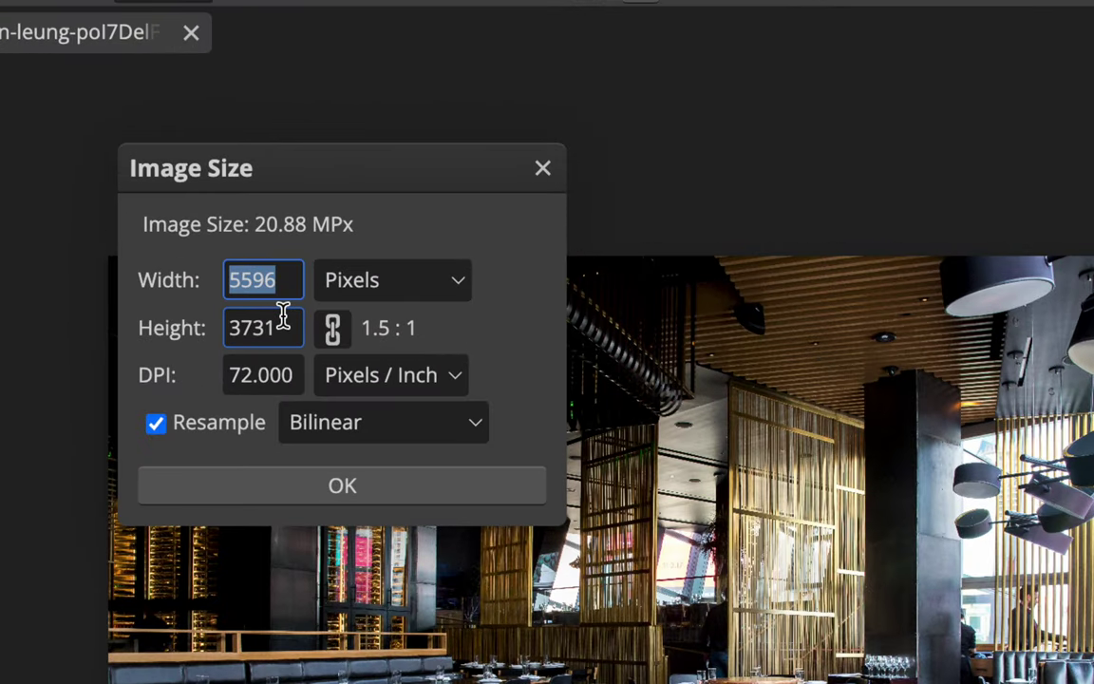
key("BackSpace")
type("14")
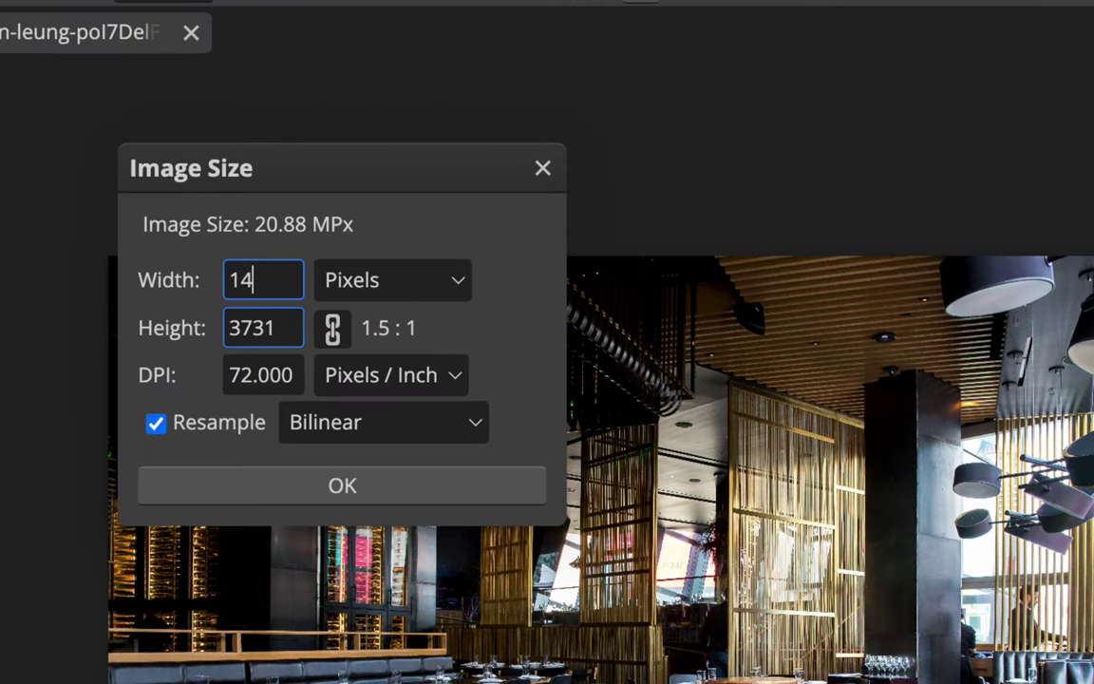
type("40")
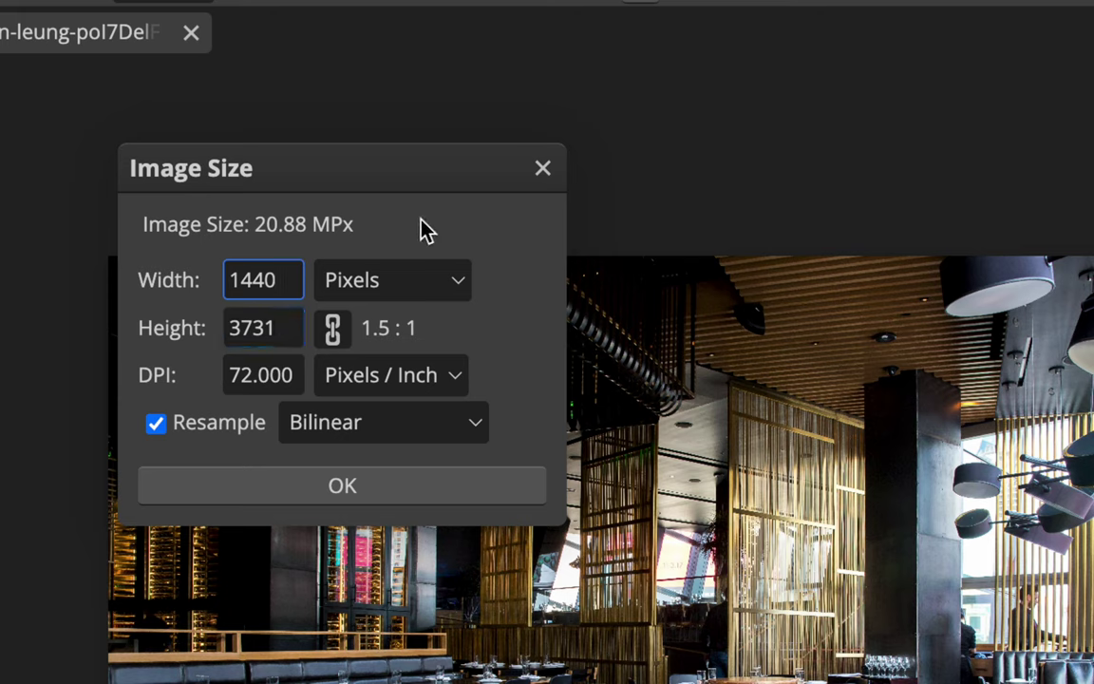
key("Tab")
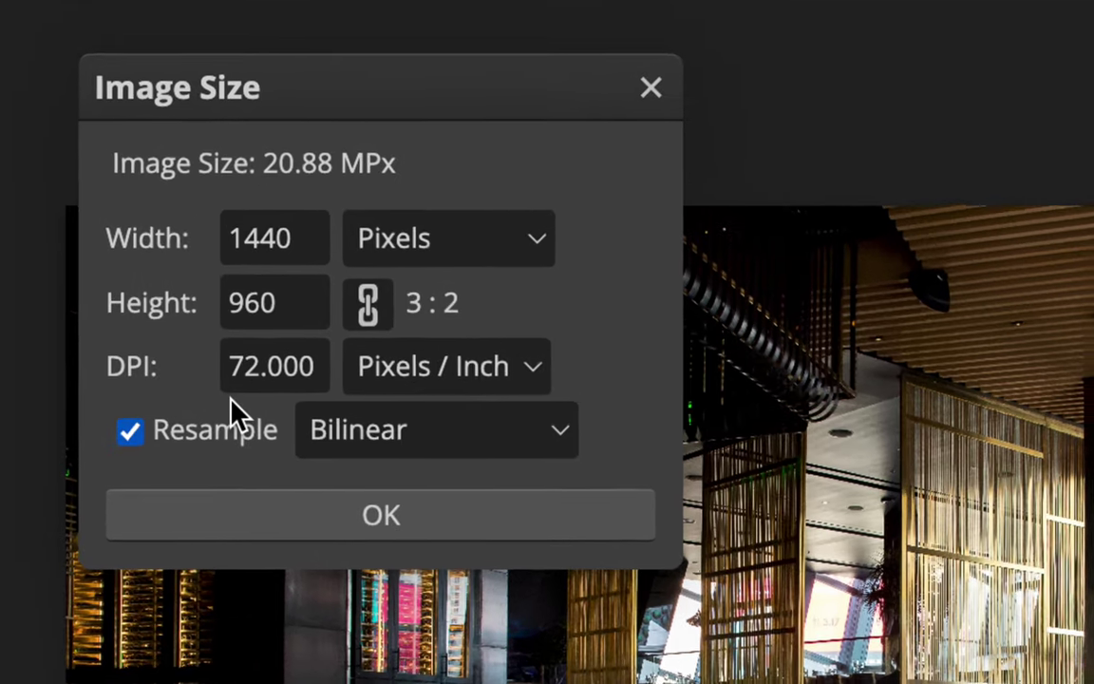
left_click(256, 375)
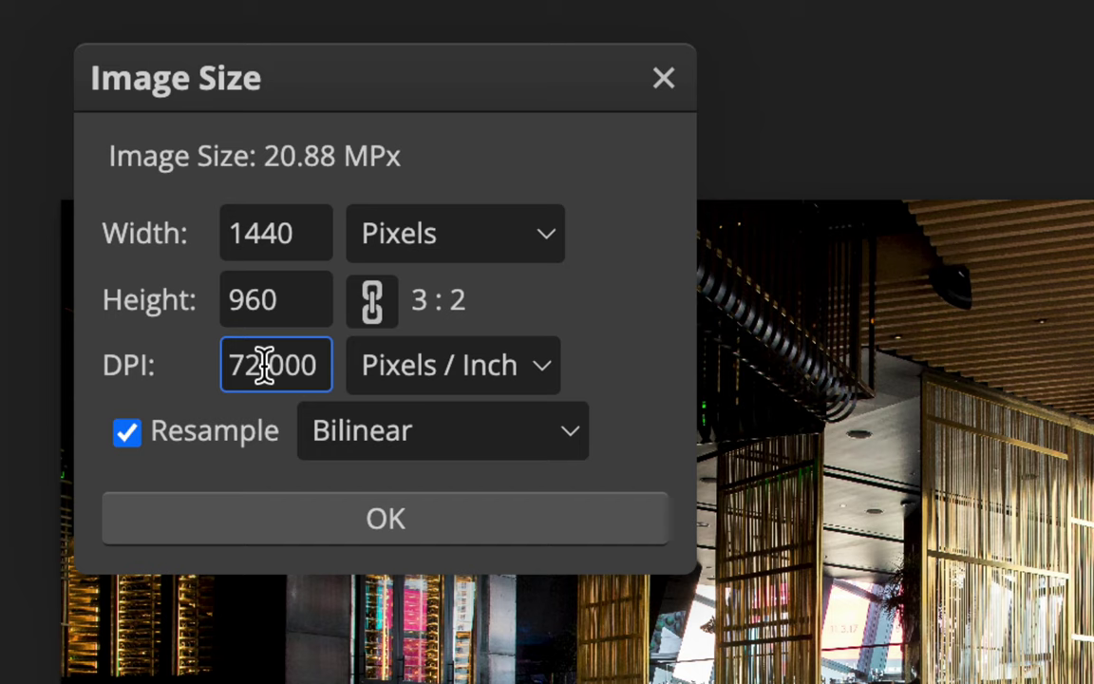
left_click(374, 518)
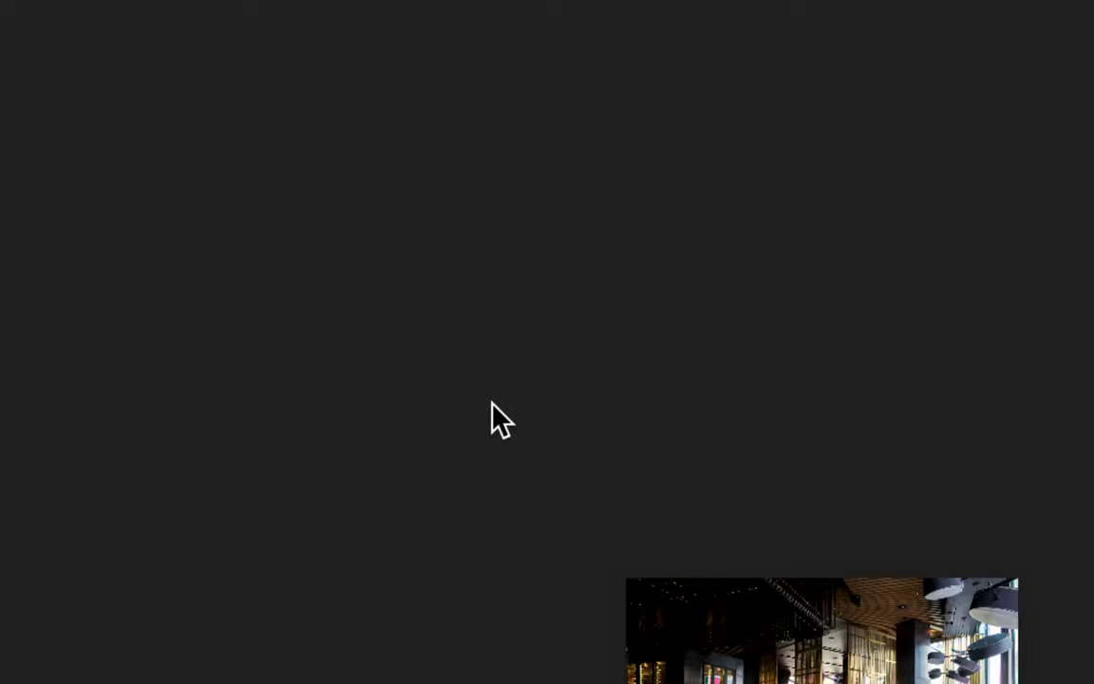
left_click_drag(767, 599, 589, 408)
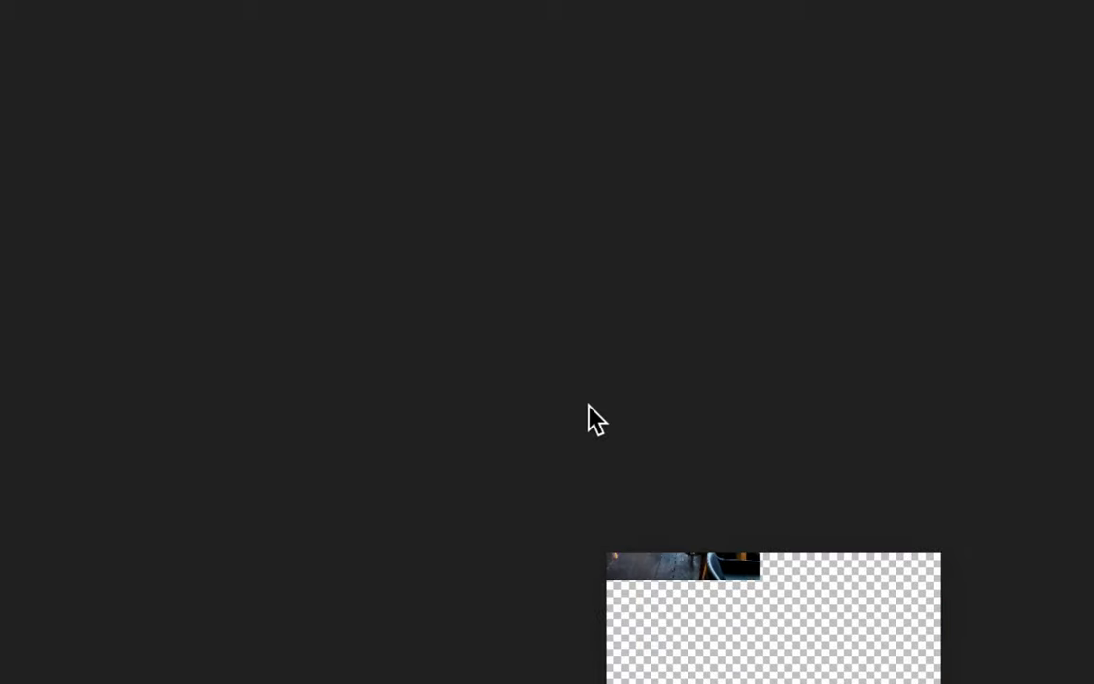
key("ctrl+z")
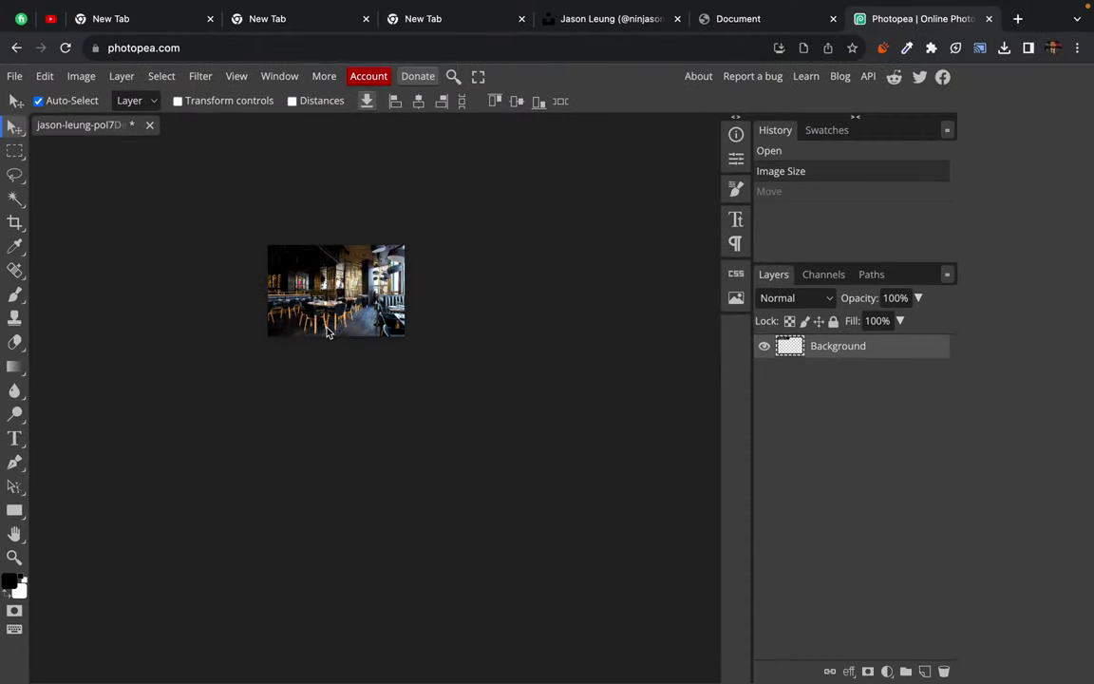
scroll(326, 331, "up", 1)
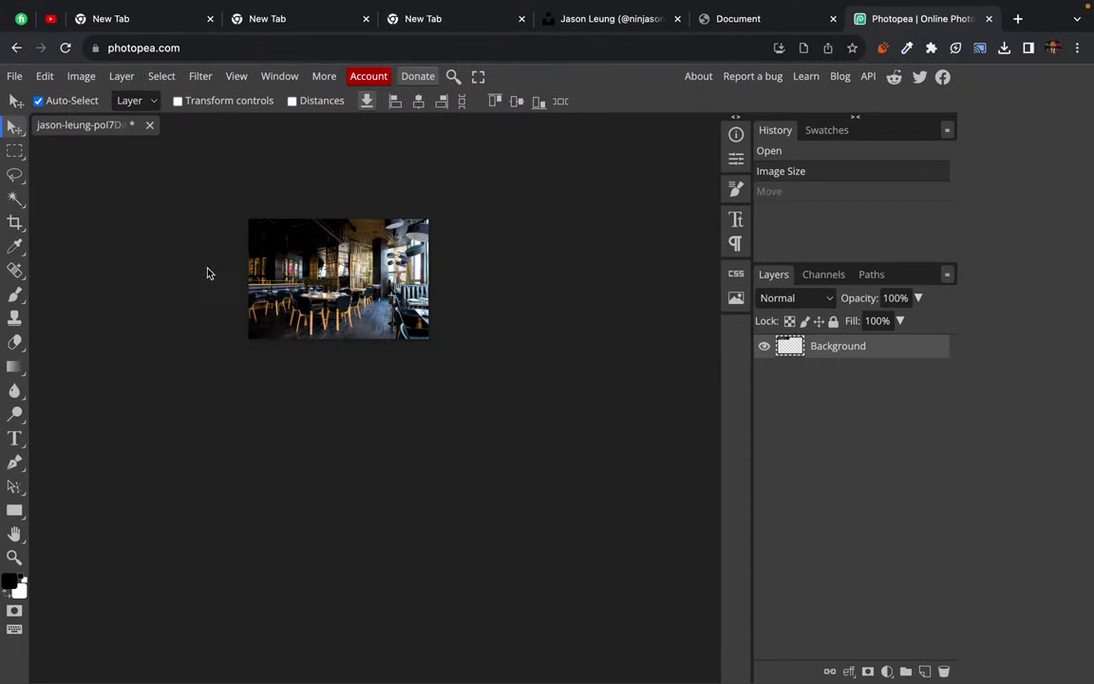
scroll(191, 328, "up", 1)
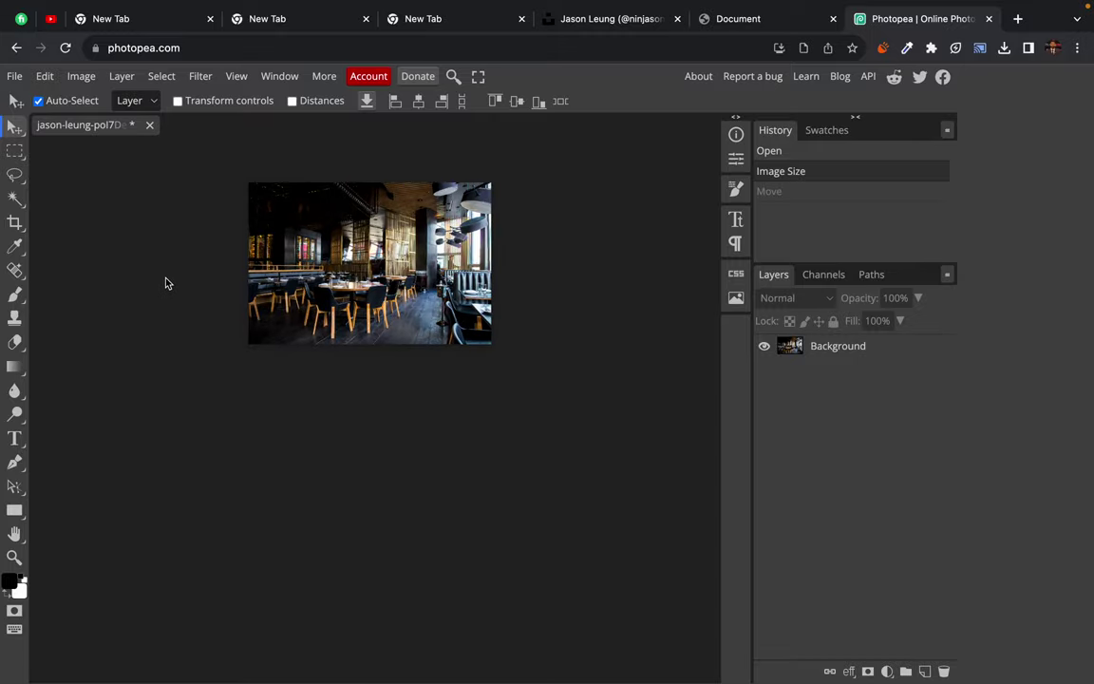
scroll(165, 282, "up", 1)
scroll(165, 282, "up", 1)
scroll(337, 268, "up", 1)
scroll(337, 269, "up", 1)
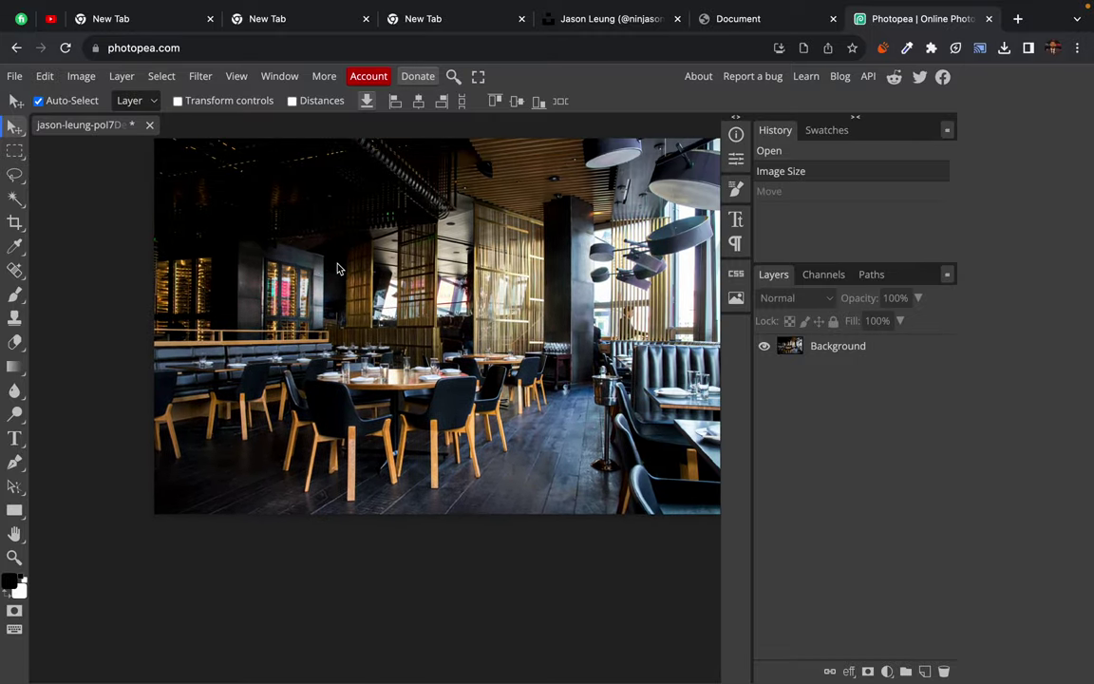
scroll(387, 326, "up", 3)
scroll(387, 326, "up", 1)
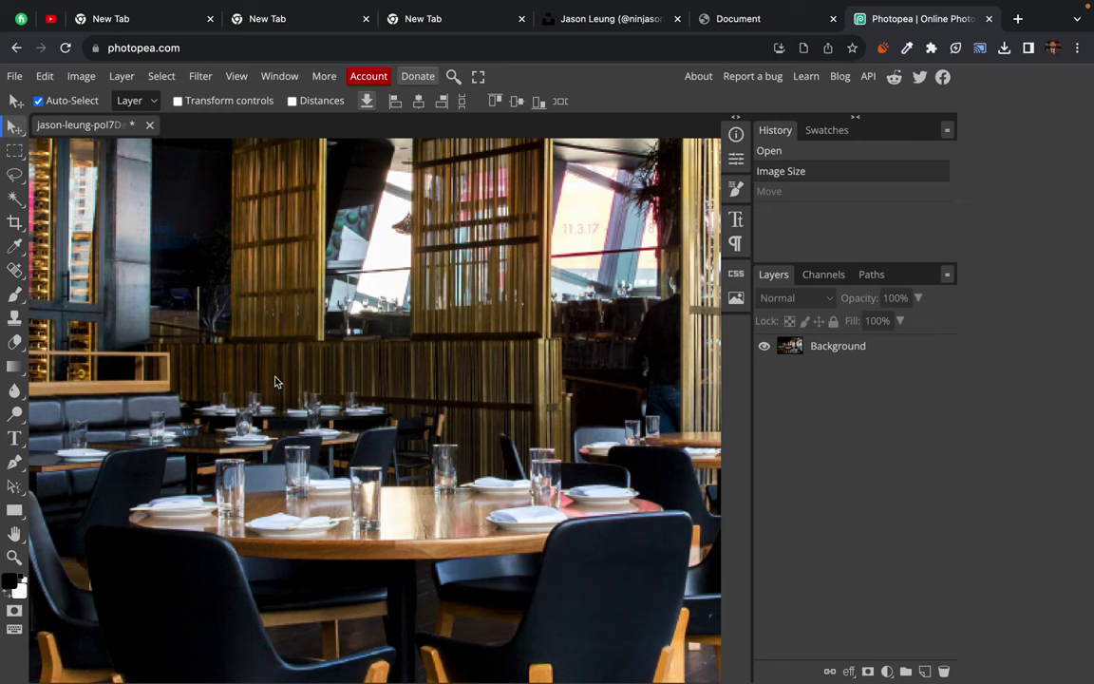
scroll(275, 450, "up", 2)
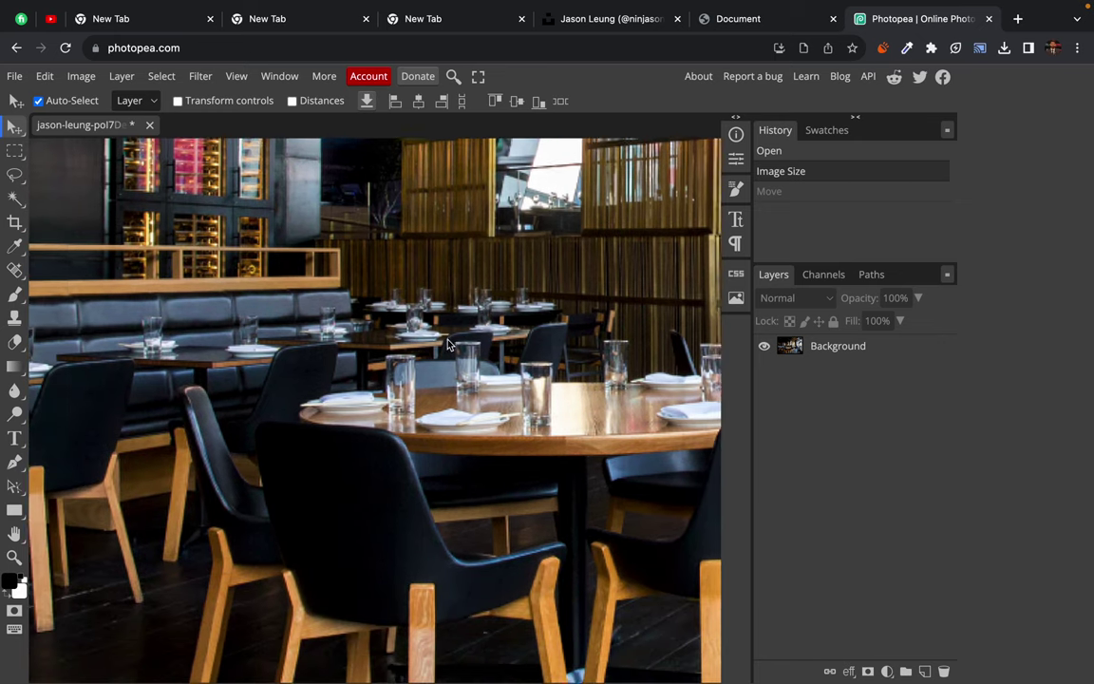
scroll(403, 305, "up", 1)
scroll(500, 344, "up", 1)
key("ctrl+shift+z")
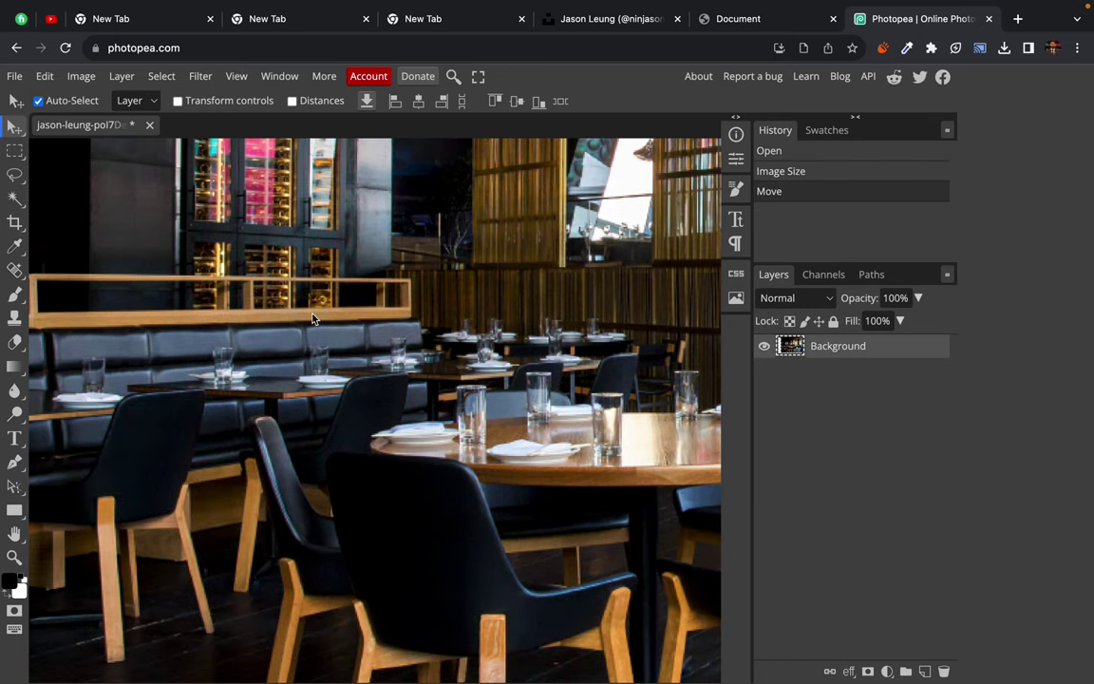
key("ctrl+z")
scroll(313, 318, "down", 2)
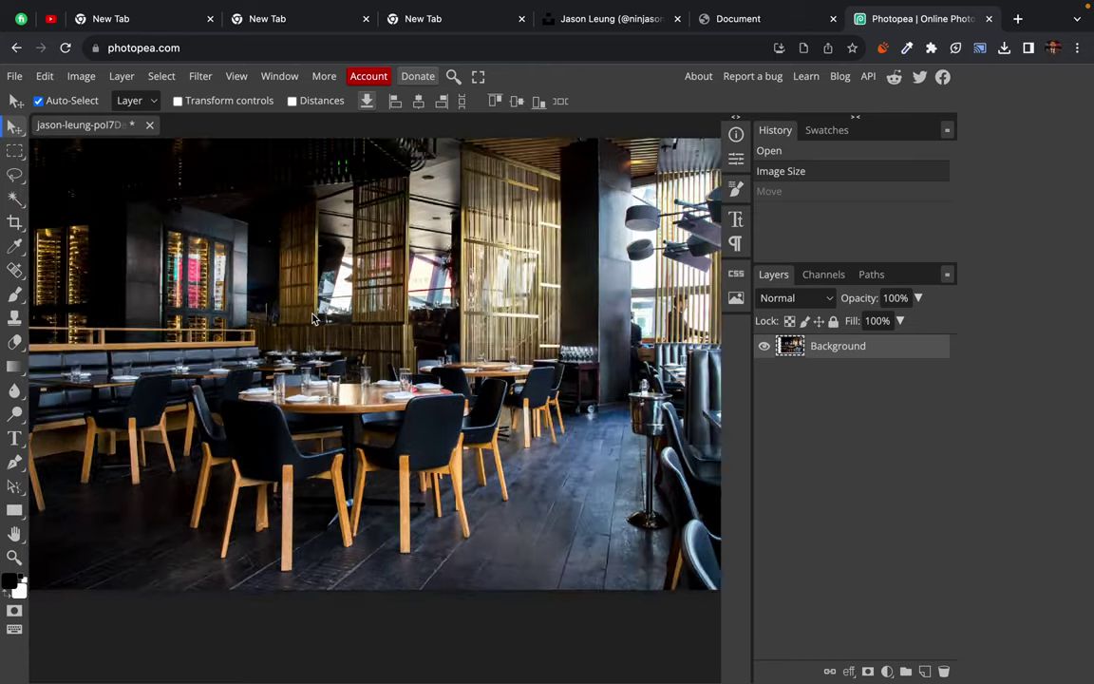
scroll(314, 318, "down", 2)
key("ctrl+z")
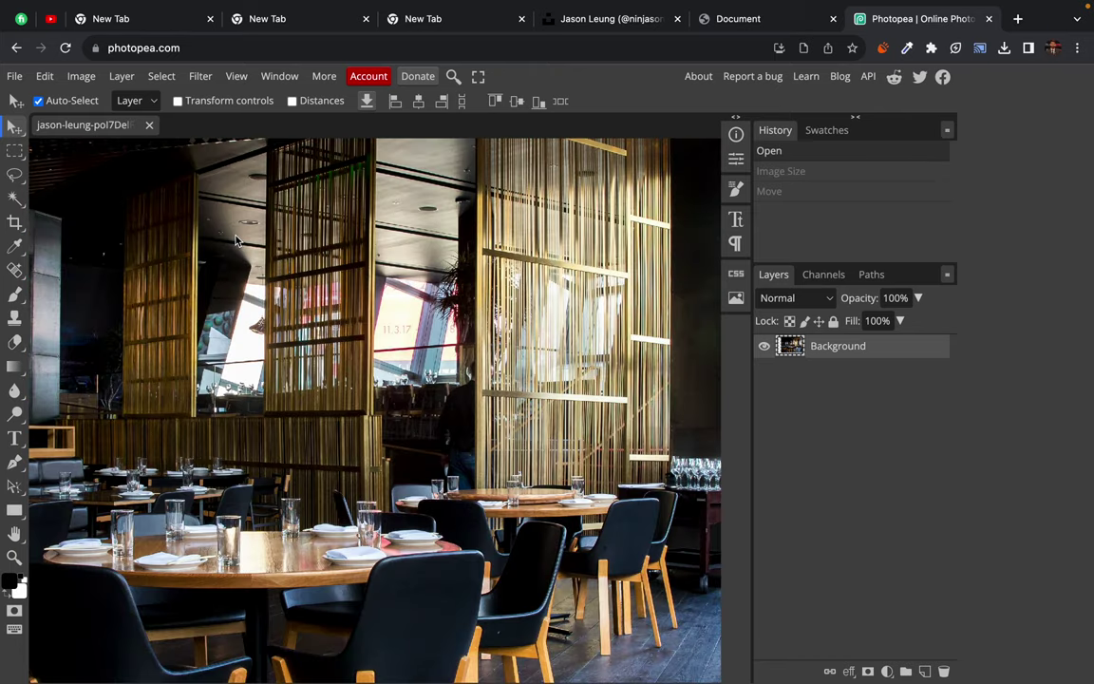
scroll(313, 479, "down", 1)
scroll(285, 475, "down", 2)
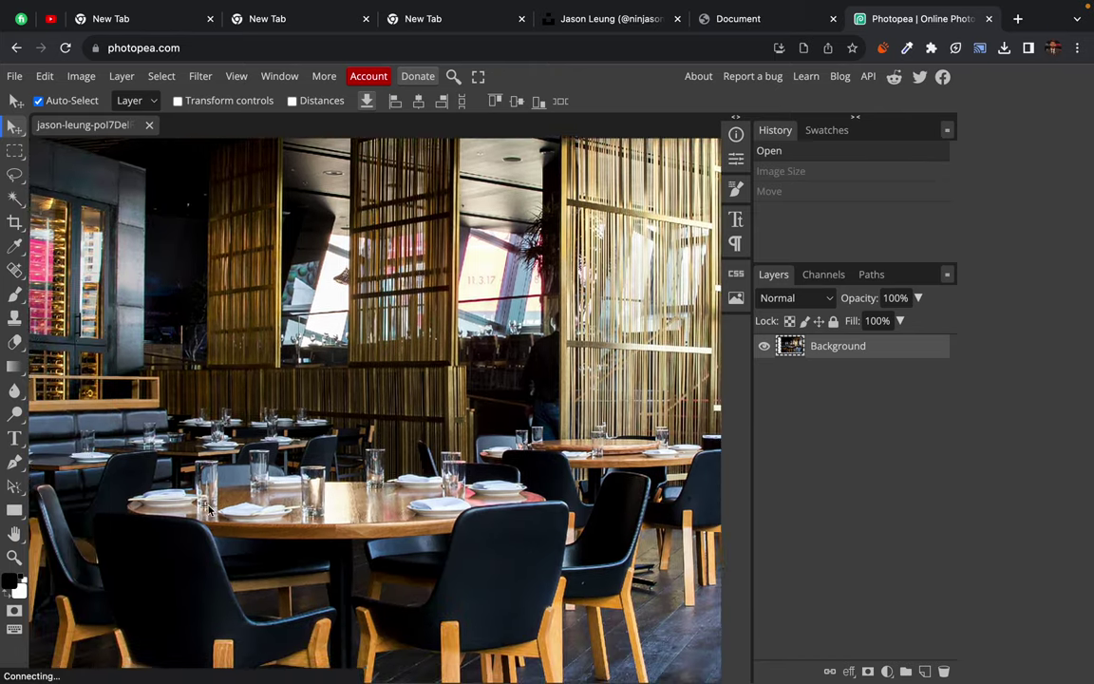
scroll(247, 467, "down", 1)
scroll(209, 461, "down", 2)
scroll(185, 399, "down", 1)
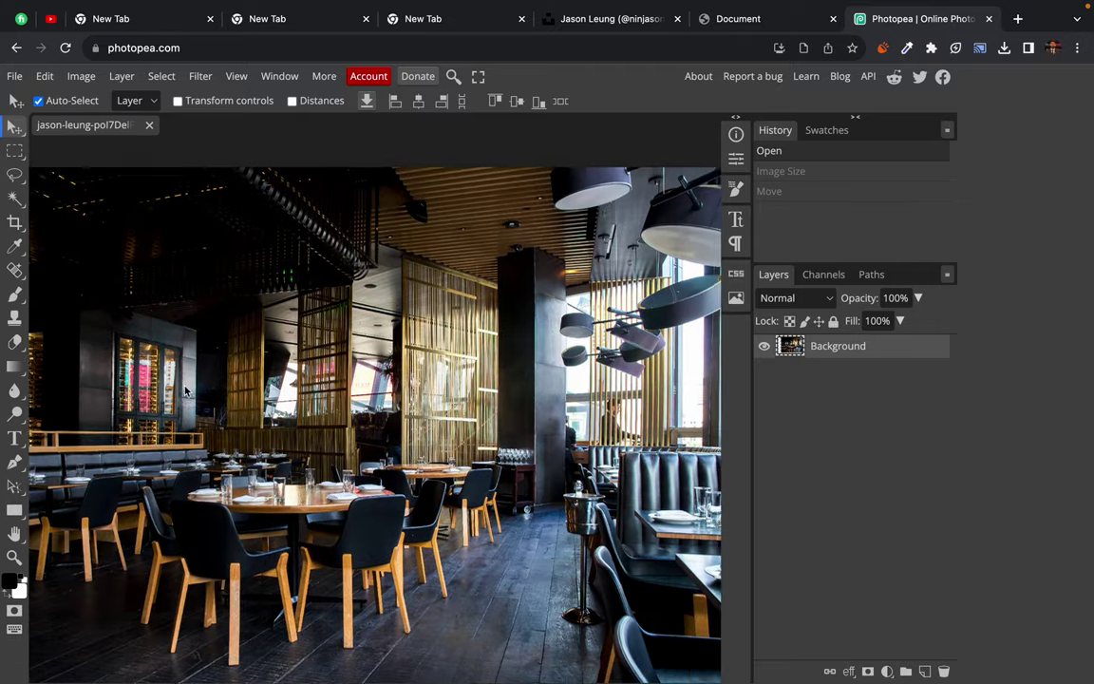
scroll(184, 390, "down", 2)
scroll(182, 391, "down", 1)
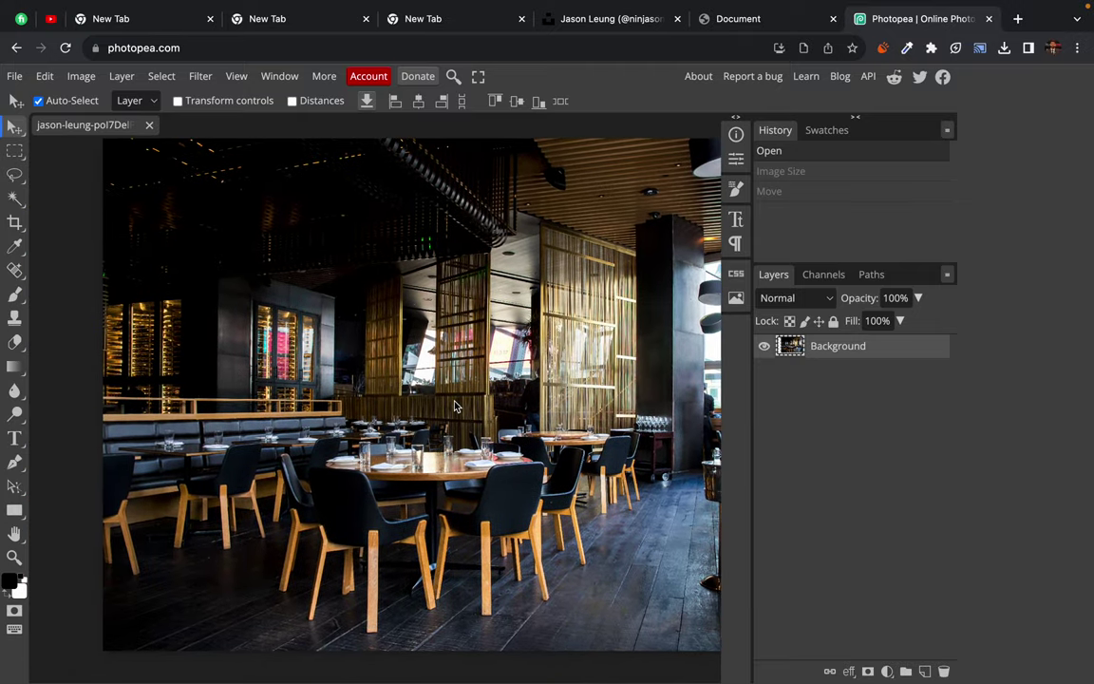
scroll(454, 404, "up", 2)
scroll(454, 404, "up", 2)
scroll(454, 406, "up", 2)
scroll(380, 456, "down", 2)
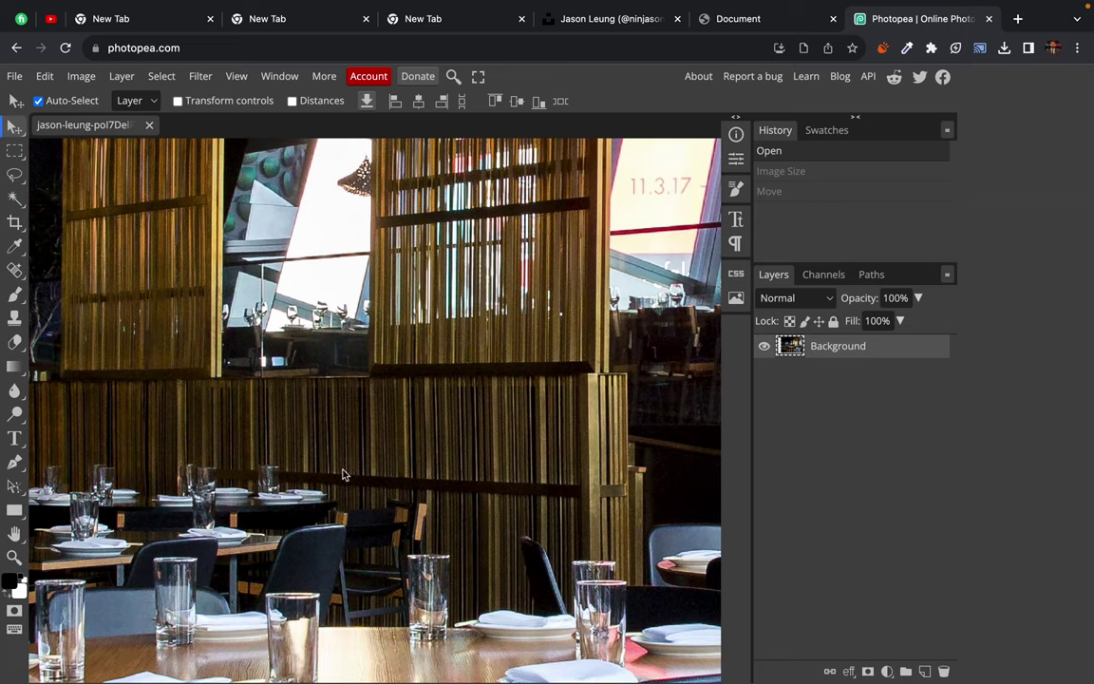
scroll(332, 487, "up", 2)
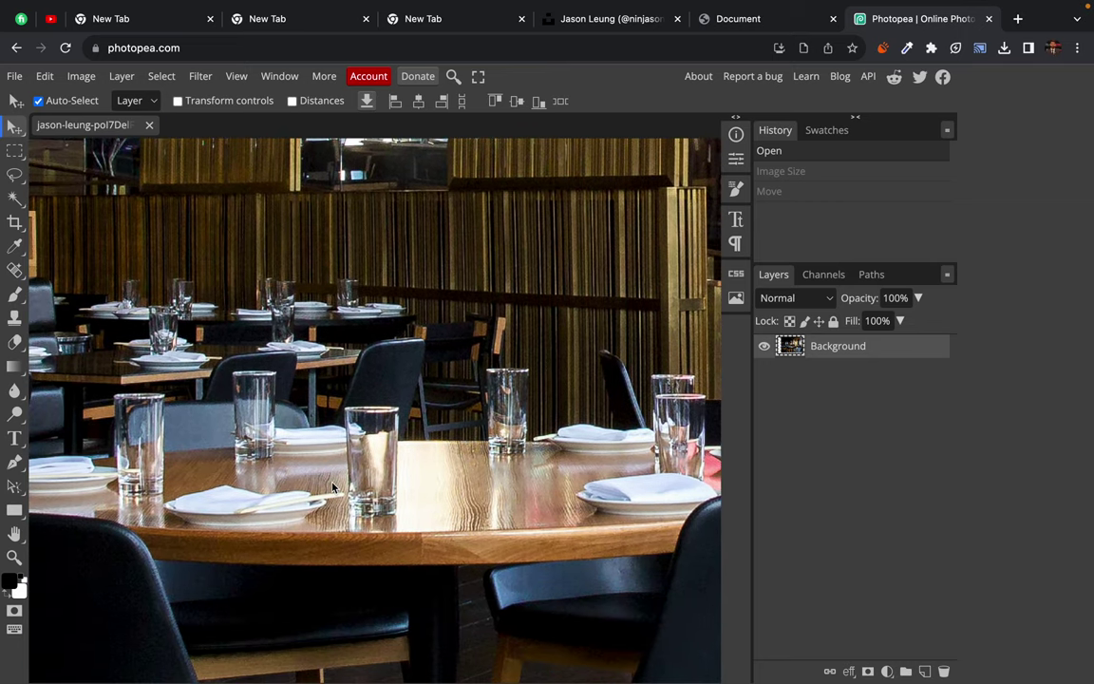
Step: Bring up the Save for web export window, reposition it, and raise quality to 100%
left_click(16, 77)
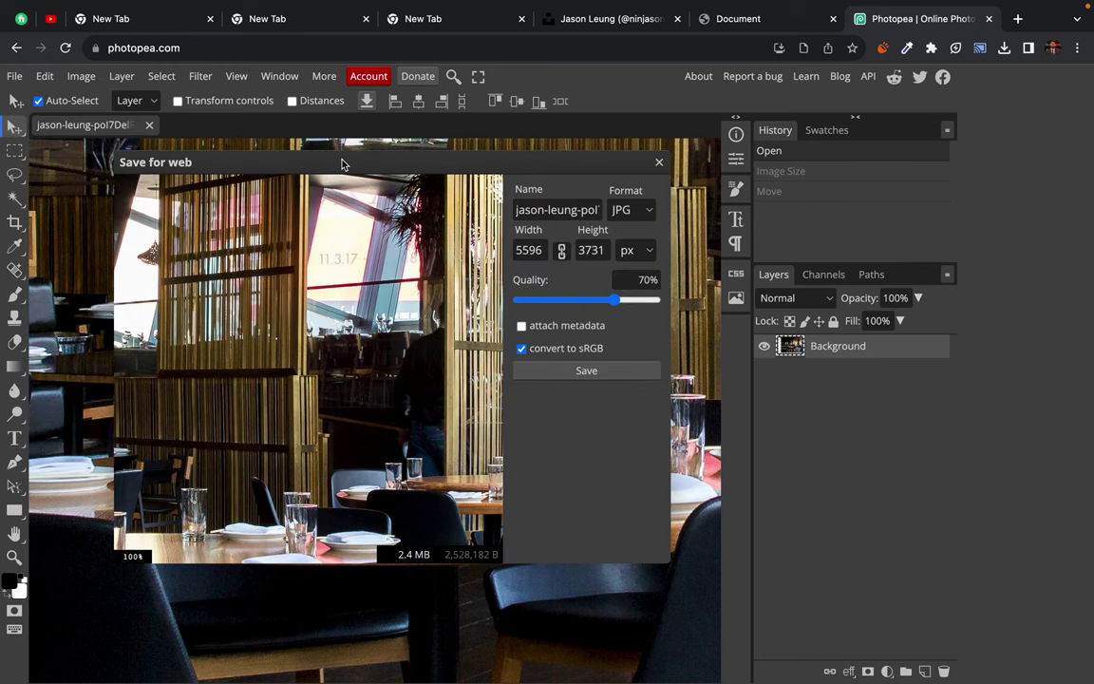
left_click_drag(342, 164, 239, 96)
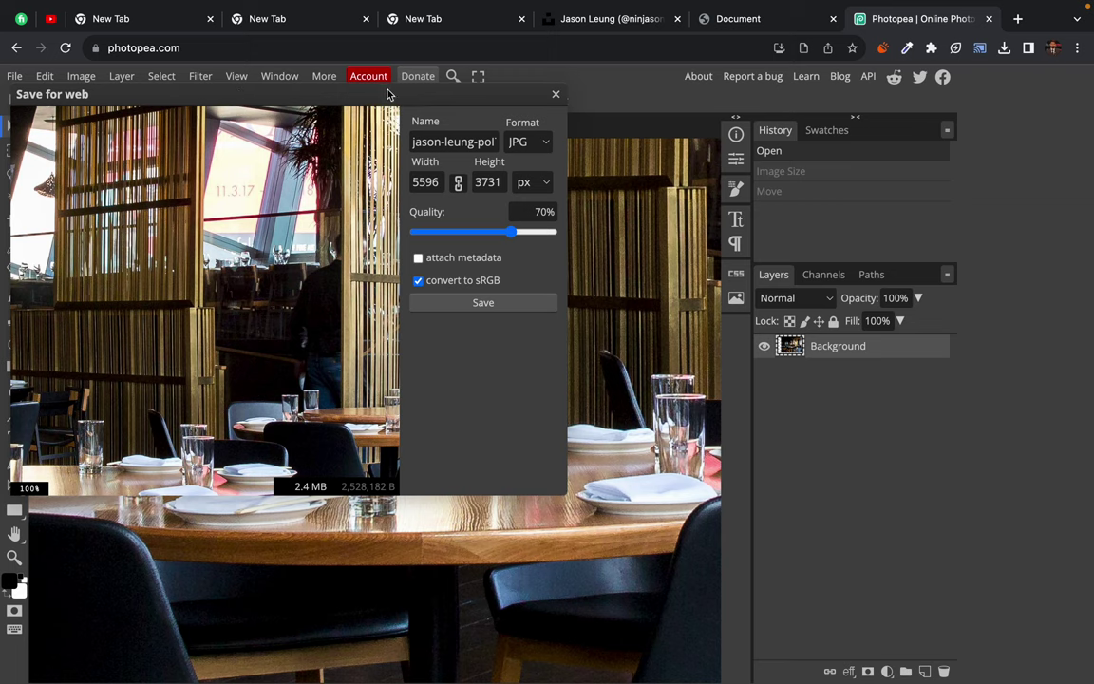
left_click_drag(387, 94, 442, 94)
double_click(479, 186)
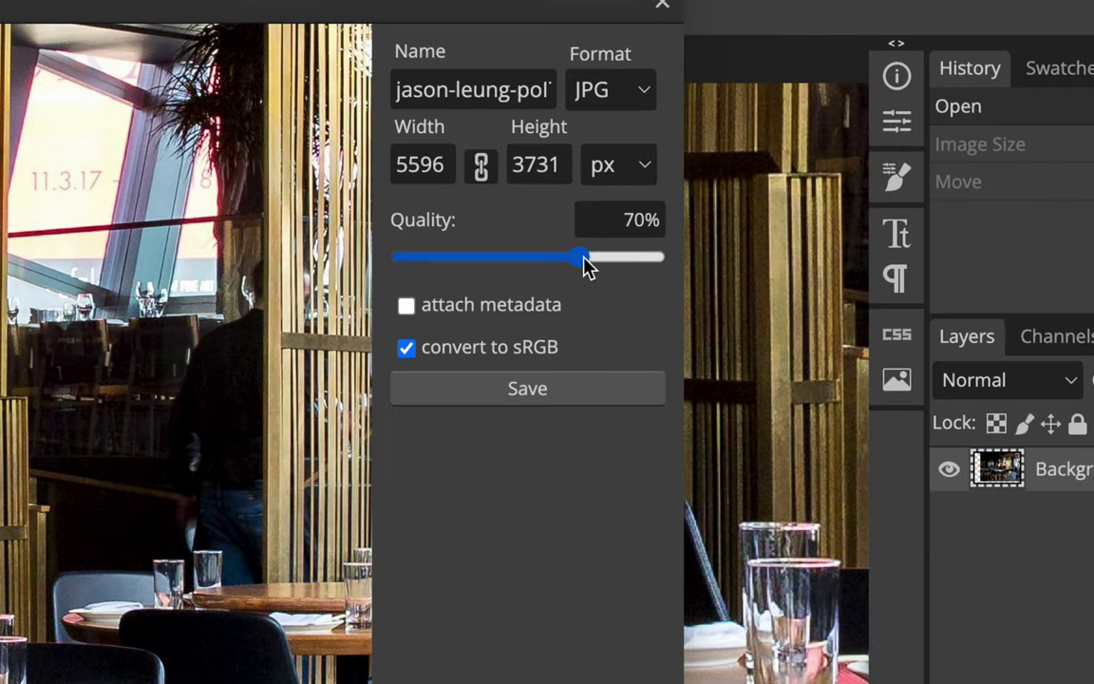
mouse_move(581, 263)
left_mouse_down()
mouse_move(561, 264)
mouse_move(709, 252)
left_mouse_up()
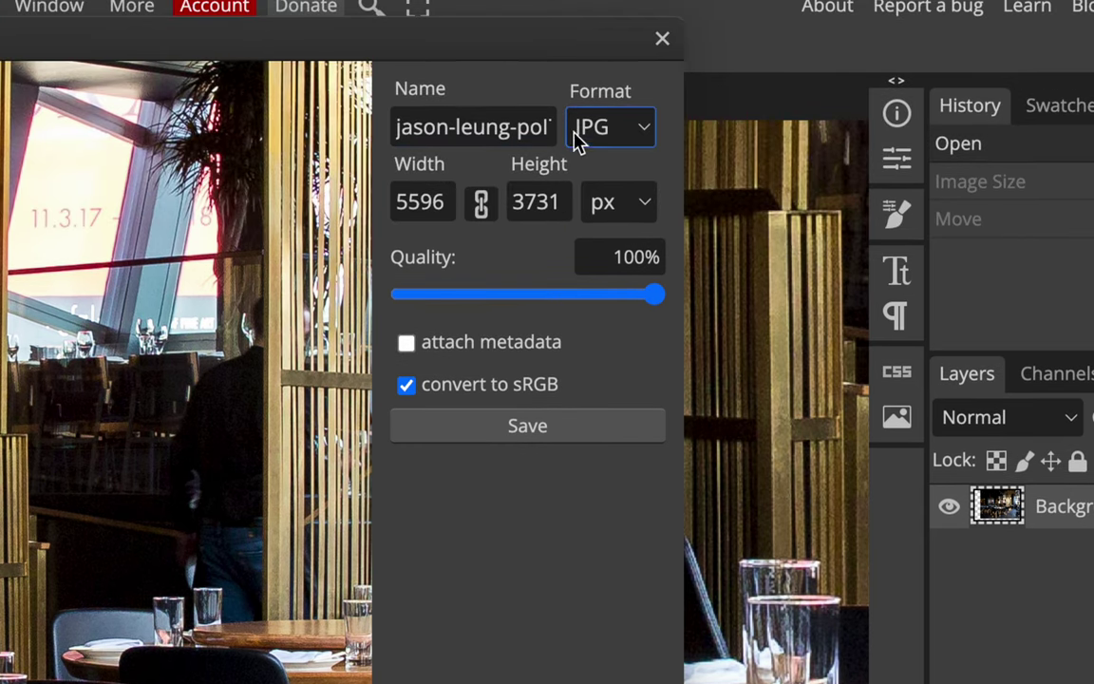
Step: Keep JPG as the export format and set the export width to 1440 px
left_click(574, 138)
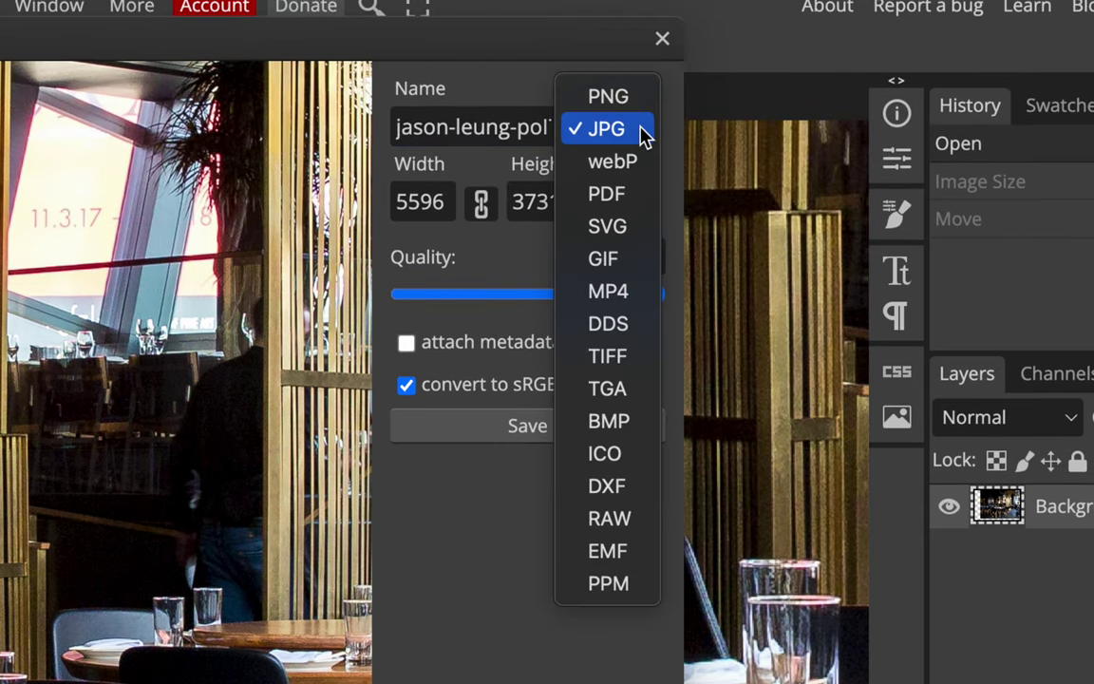
left_click(508, 90)
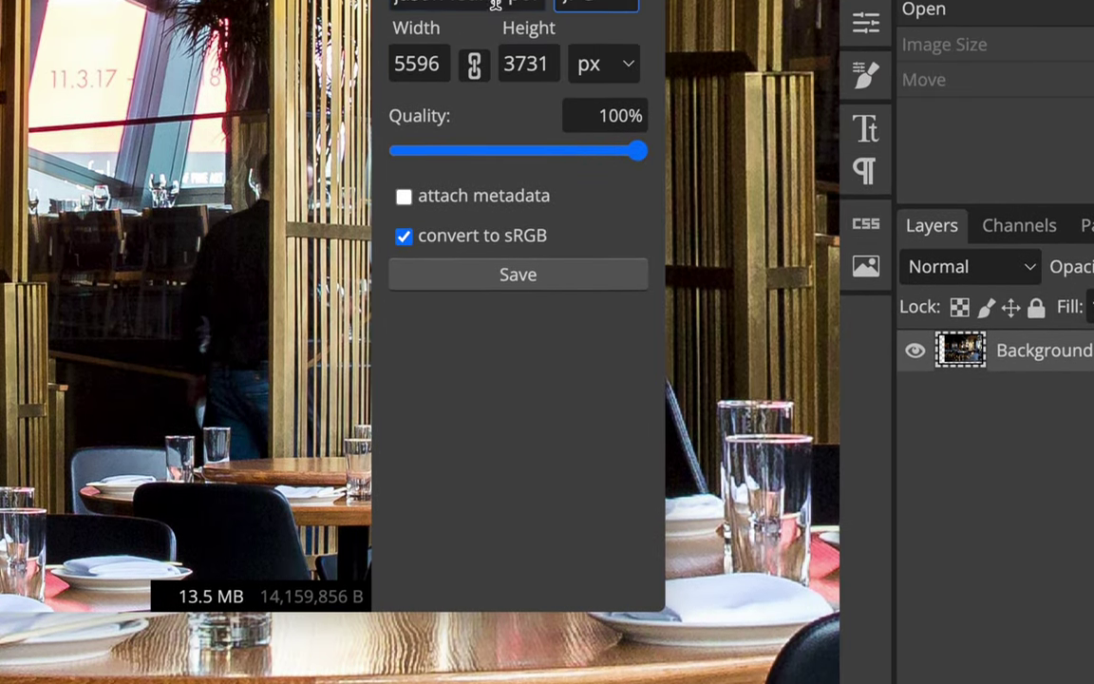
double_click(432, 68)
type("1")
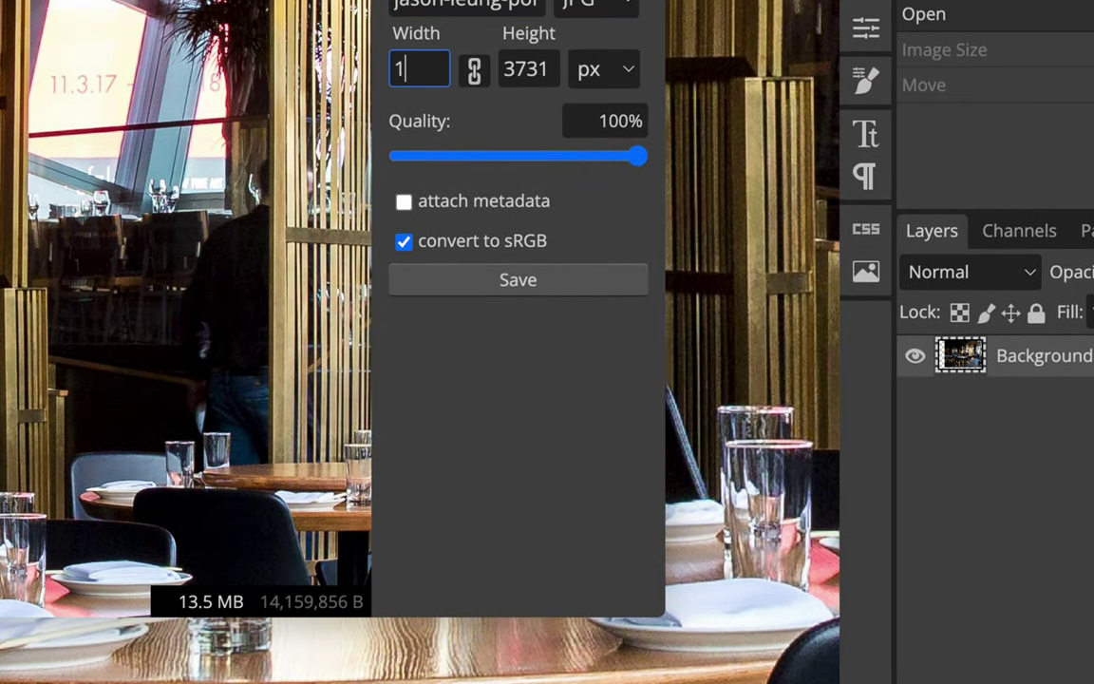
type("440")
left_click(503, 410)
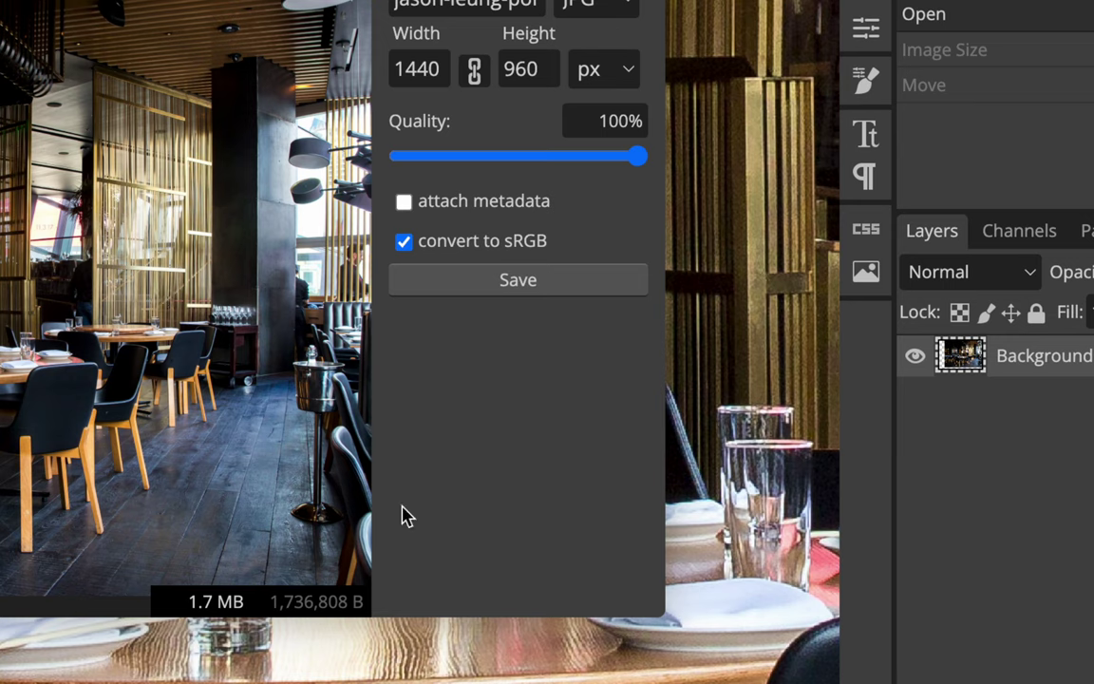
Step: Bring the tables and glasses into the preview and set export quality to 90%
left_click_drag(637, 156, 567, 159)
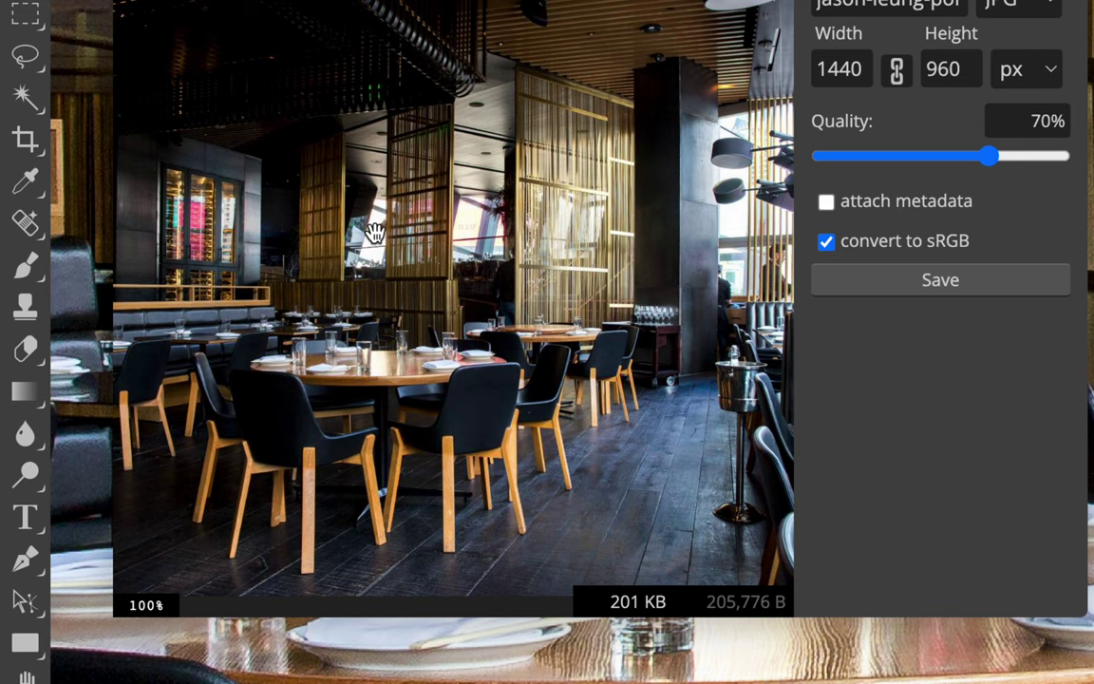
scroll(384, 283, "up", 3)
scroll(384, 287, "up", 2)
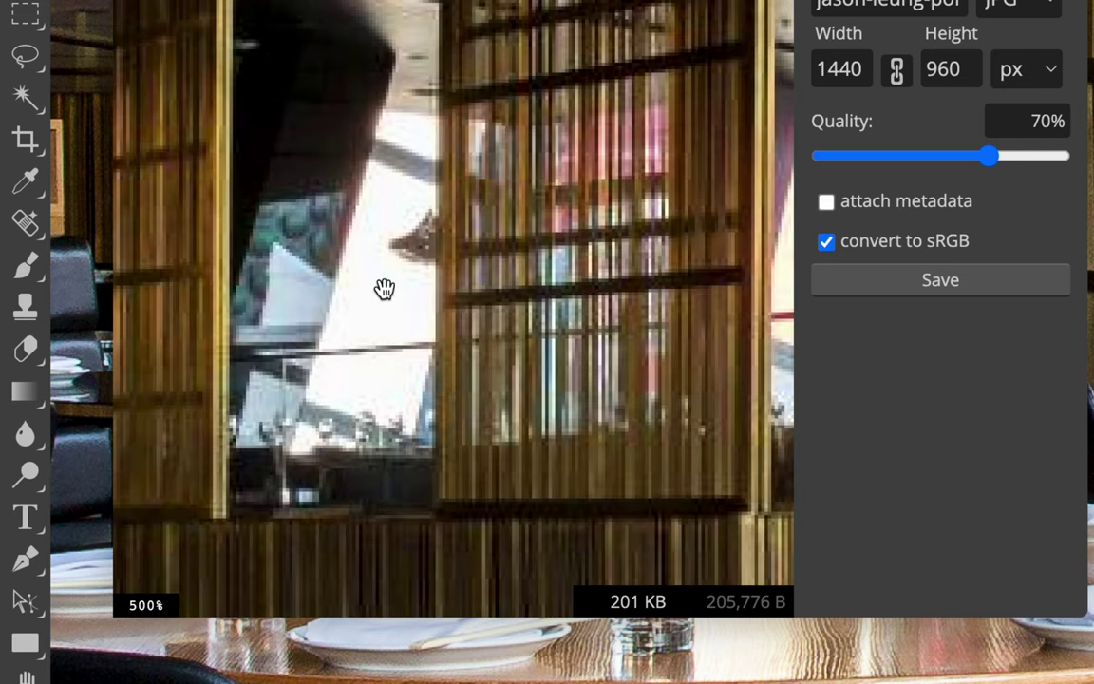
left_click_drag(390, 415, 446, 117)
left_click_drag(476, 273, 496, 157)
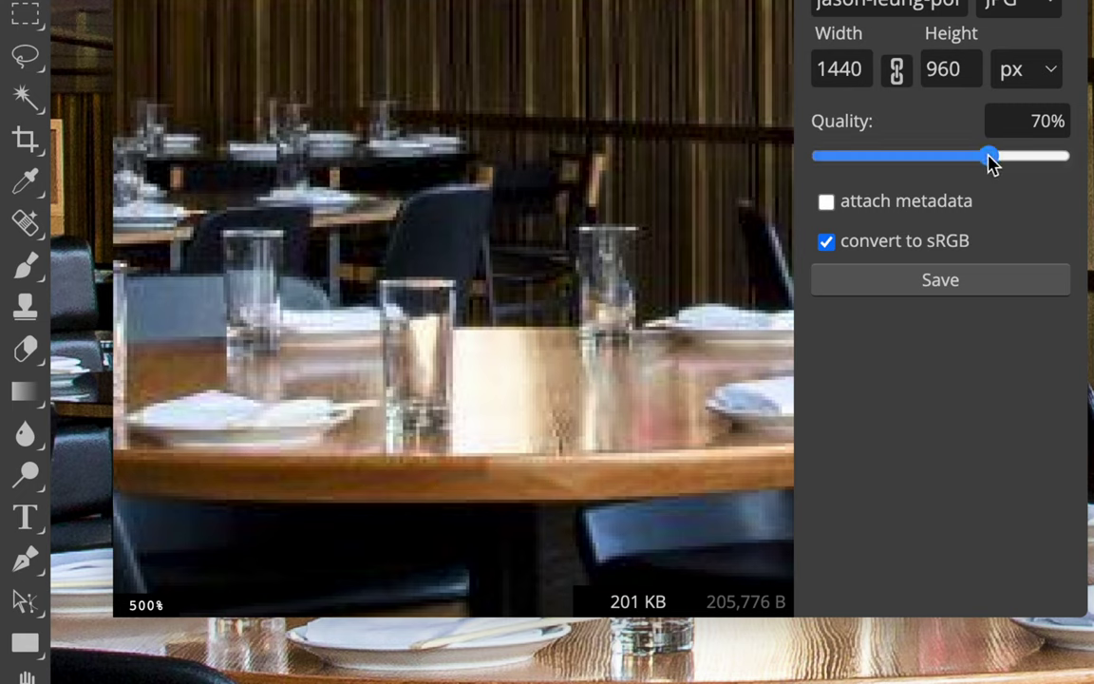
left_click_drag(988, 157, 1018, 157)
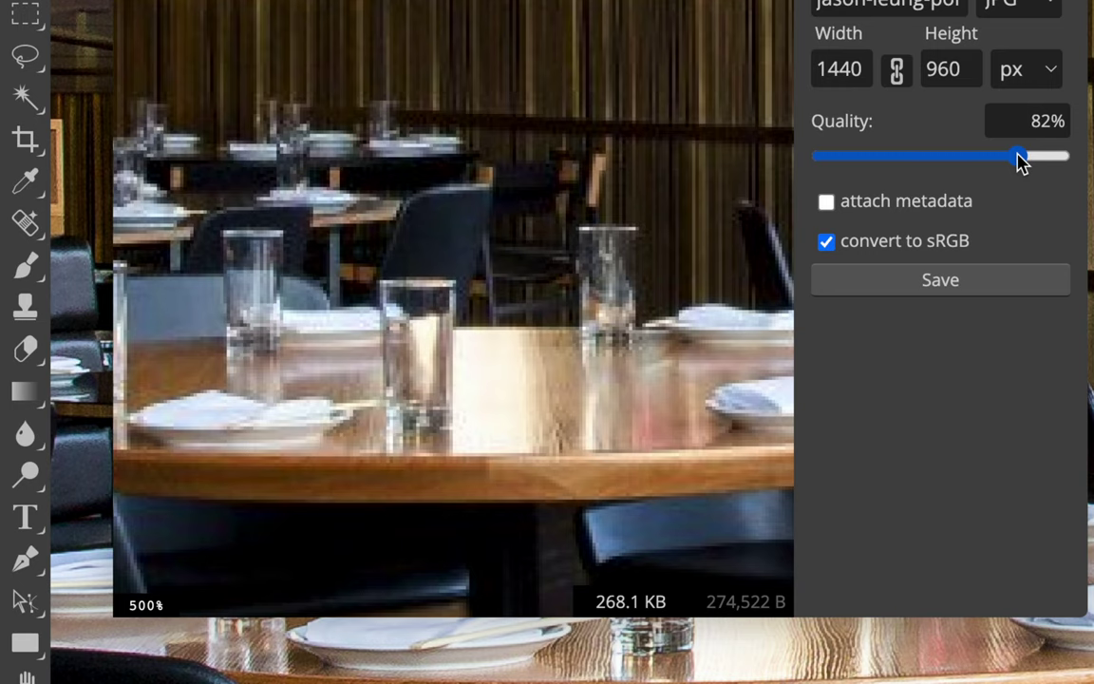
left_click_drag(1020, 157, 1073, 157)
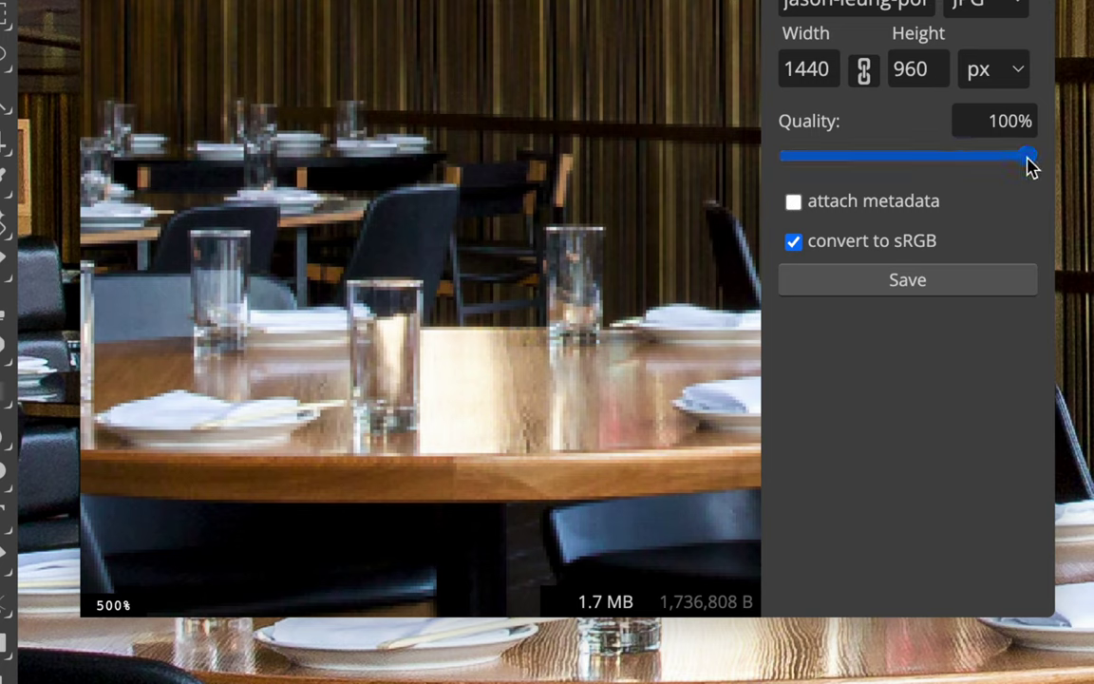
Step: Try changing the export width from 1440 to 1024 px
left_click(812, 72)
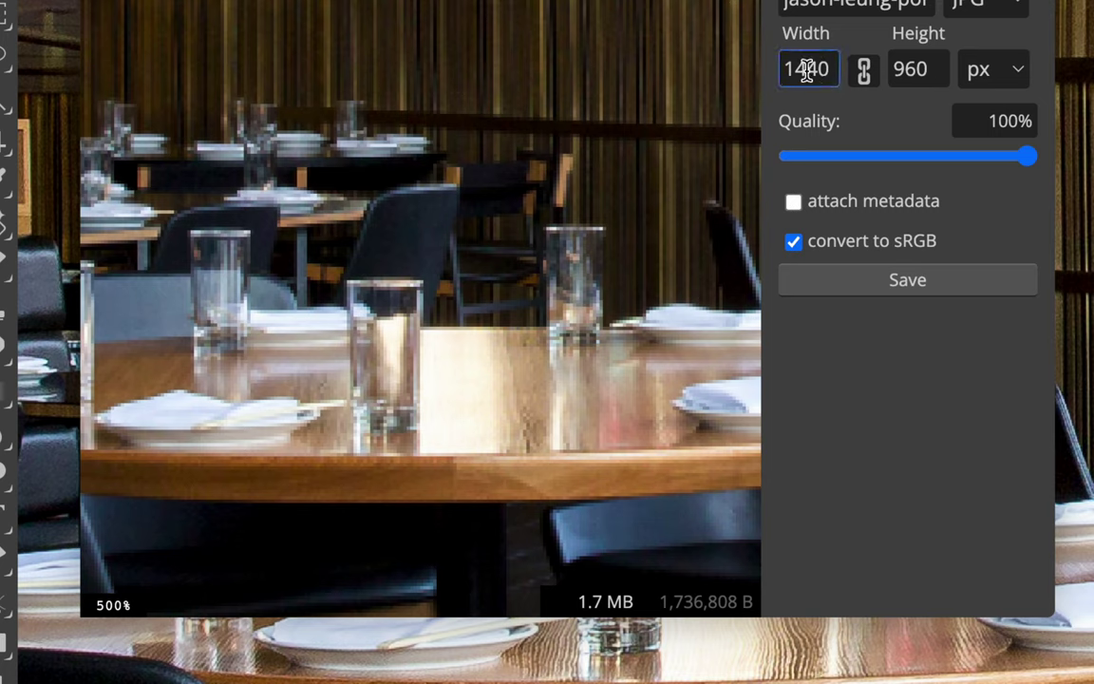
left_click_drag(790, 69, 848, 73)
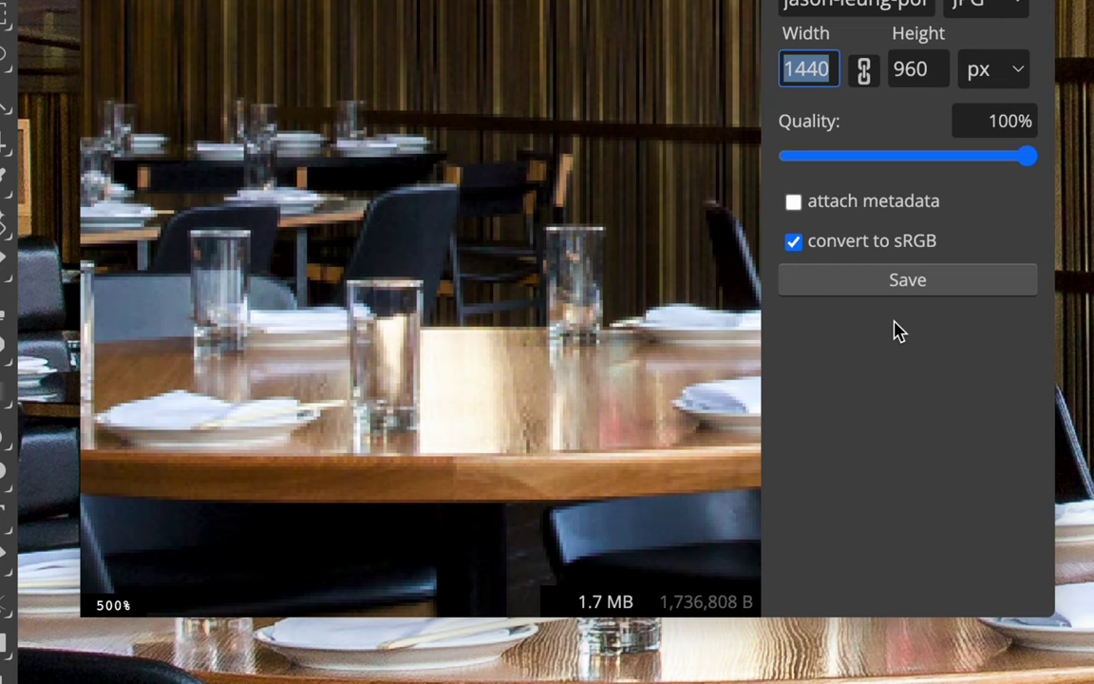
left_click(903, 438)
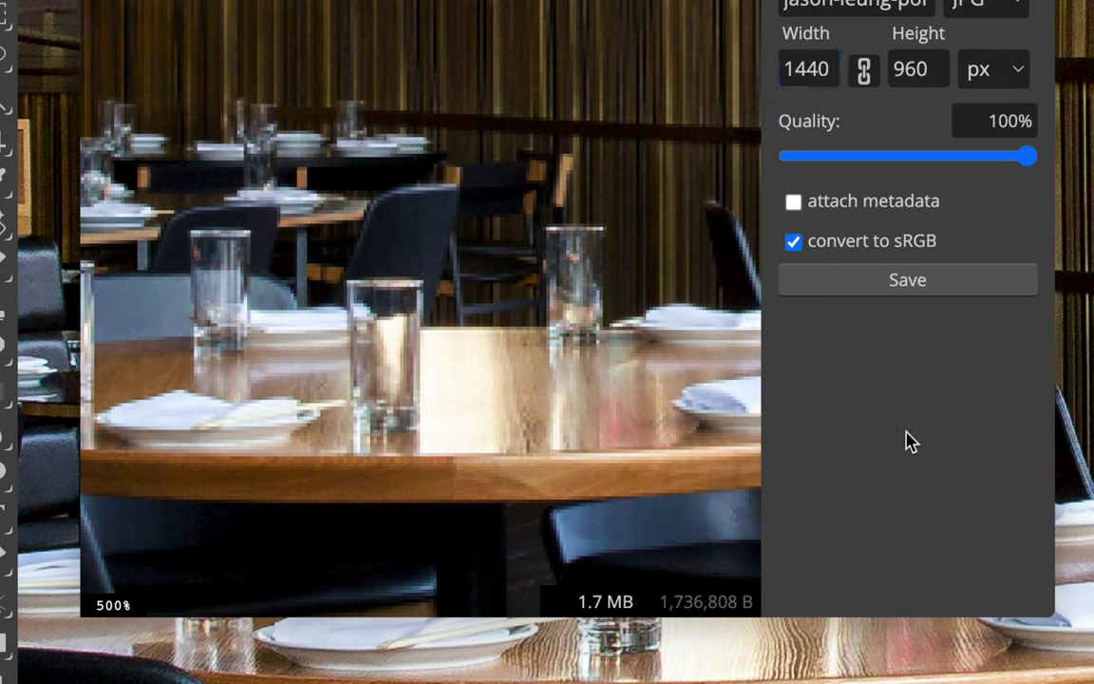
double_click(808, 69)
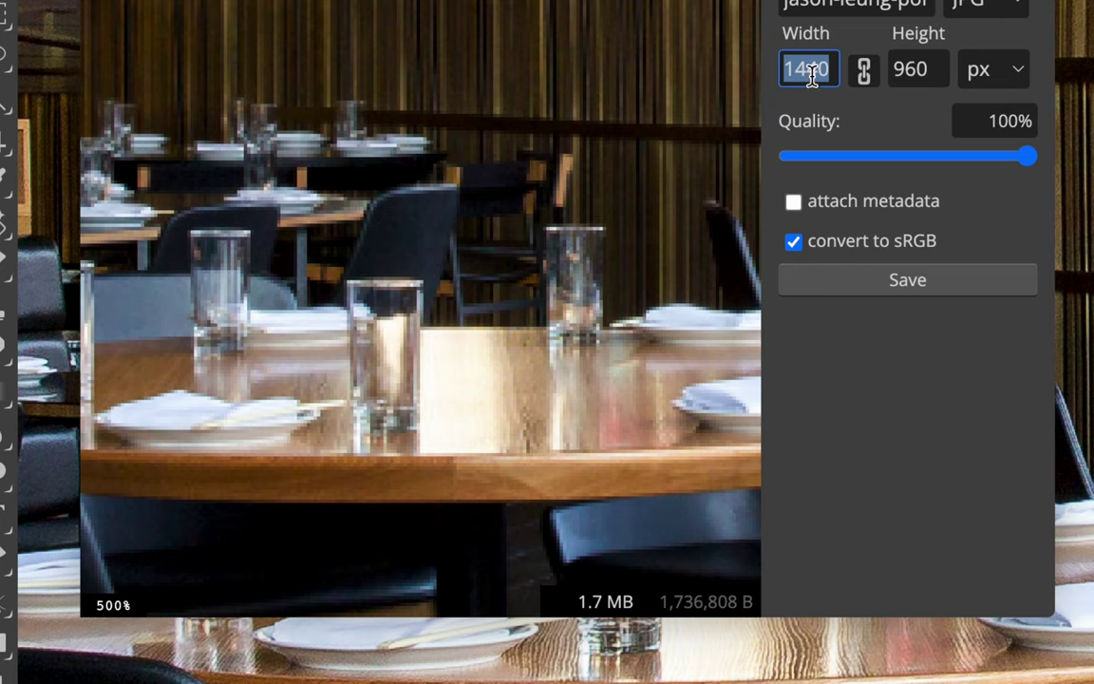
type("1024")
left_click(846, 409)
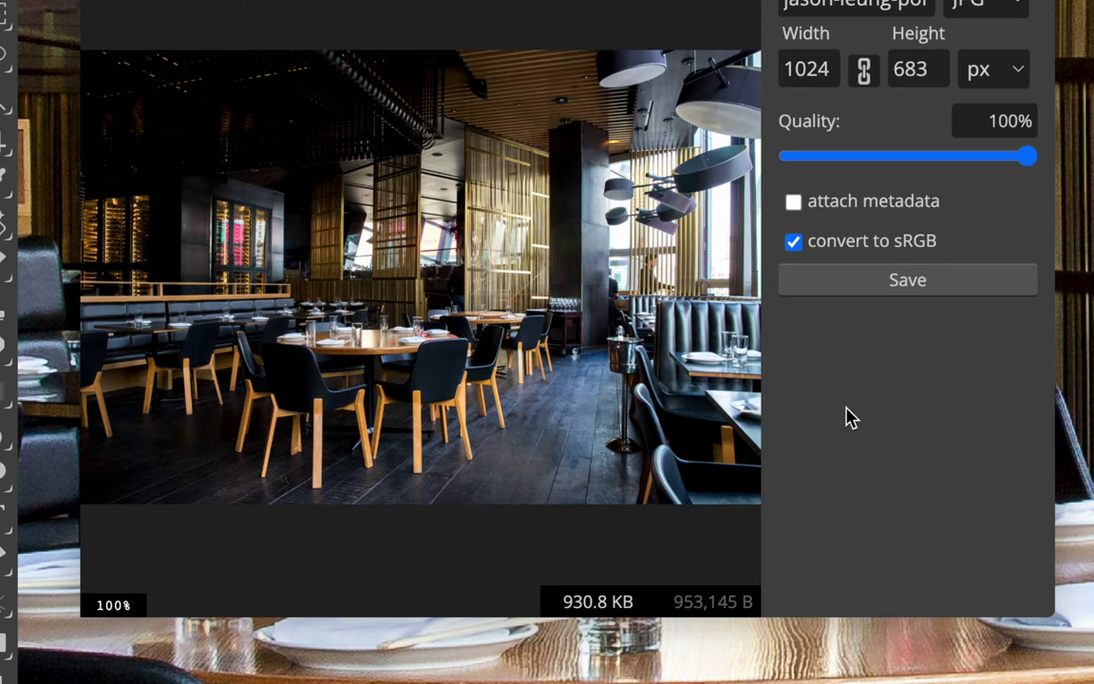
Step: Restore the export width to 1440 px and fine-tune quality around 90%
scroll(343, 307, "up", 3)
scroll(343, 307, "up", 2)
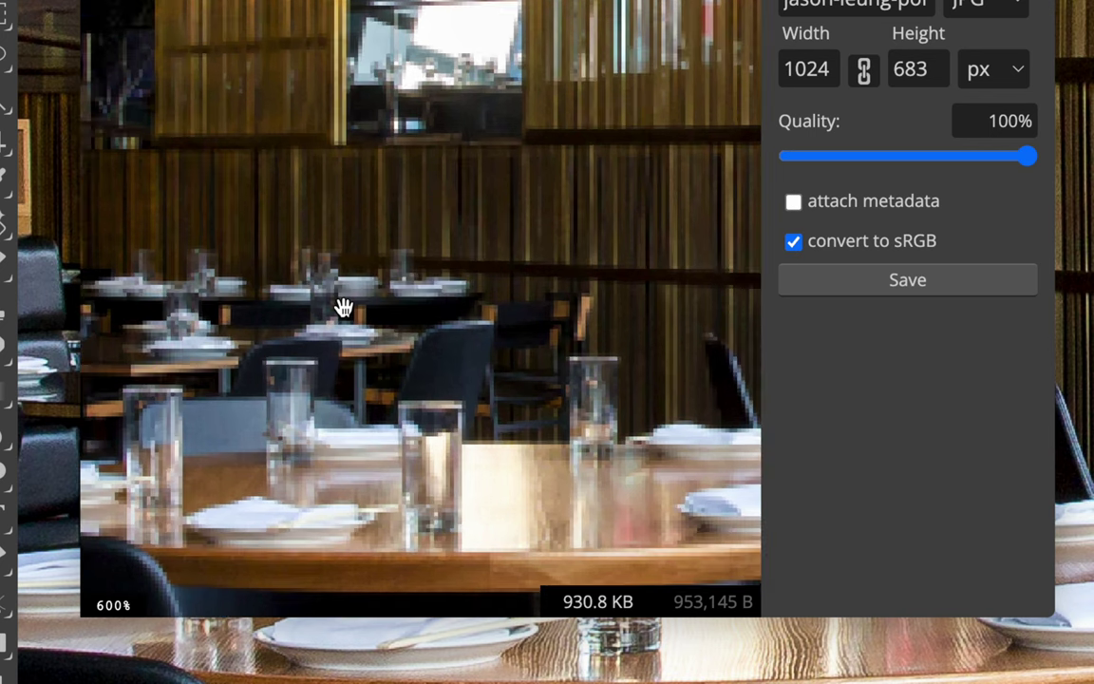
scroll(449, 286, "down", 3)
scroll(465, 254, "down", 2)
scroll(465, 253, "down", 2)
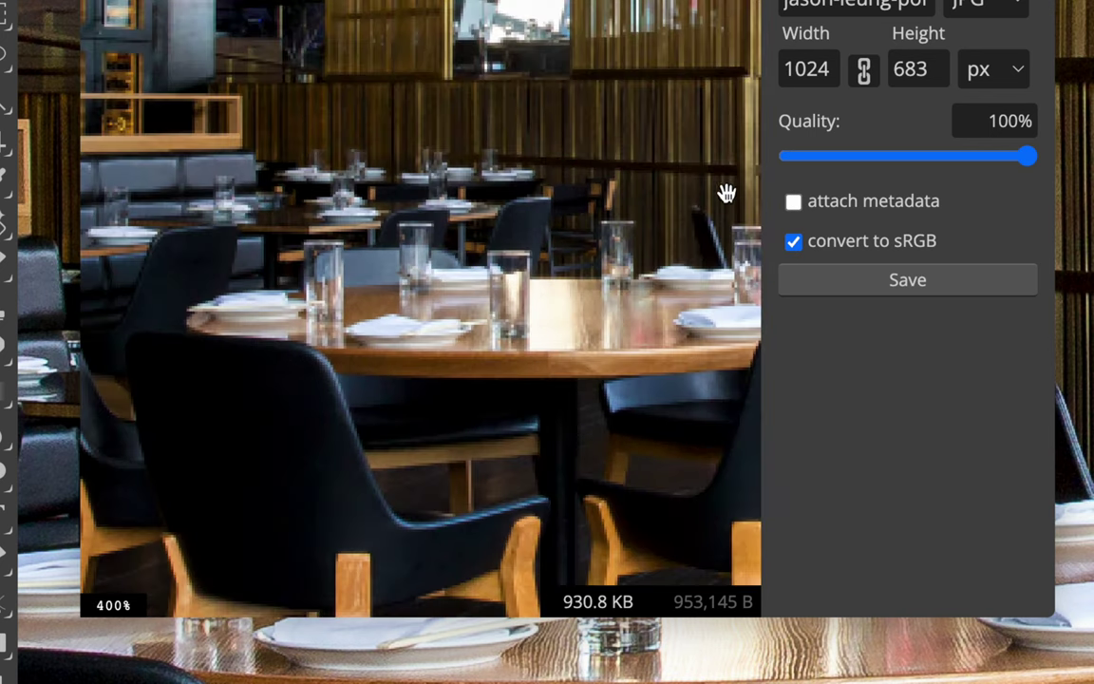
double_click(818, 70)
type("1440")
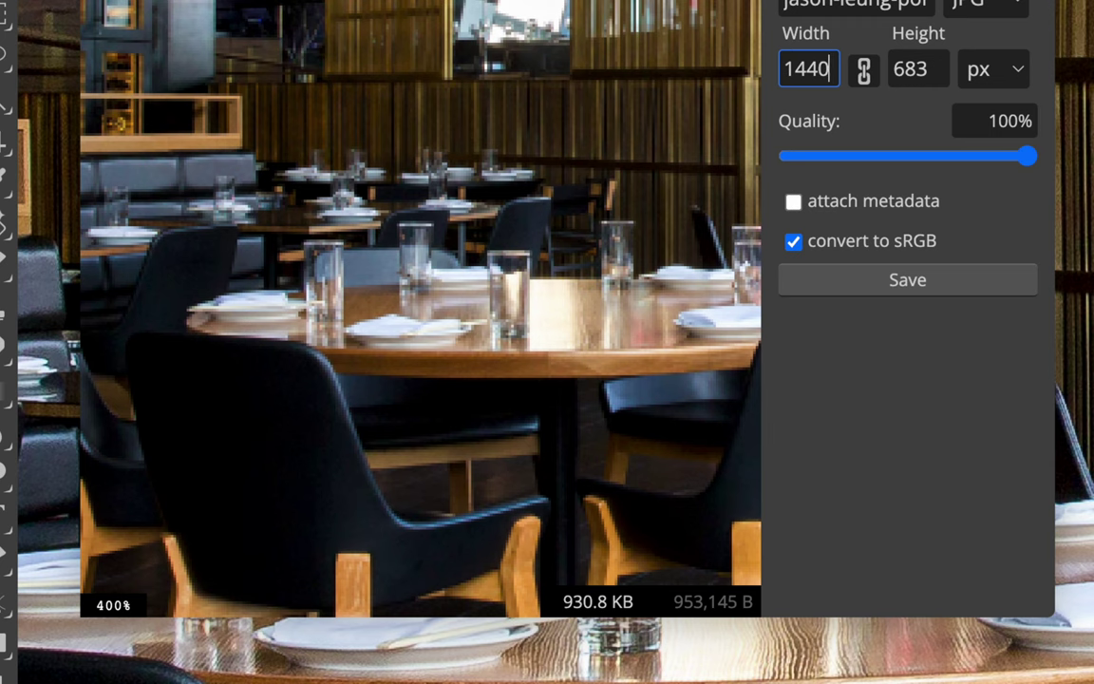
key("Return")
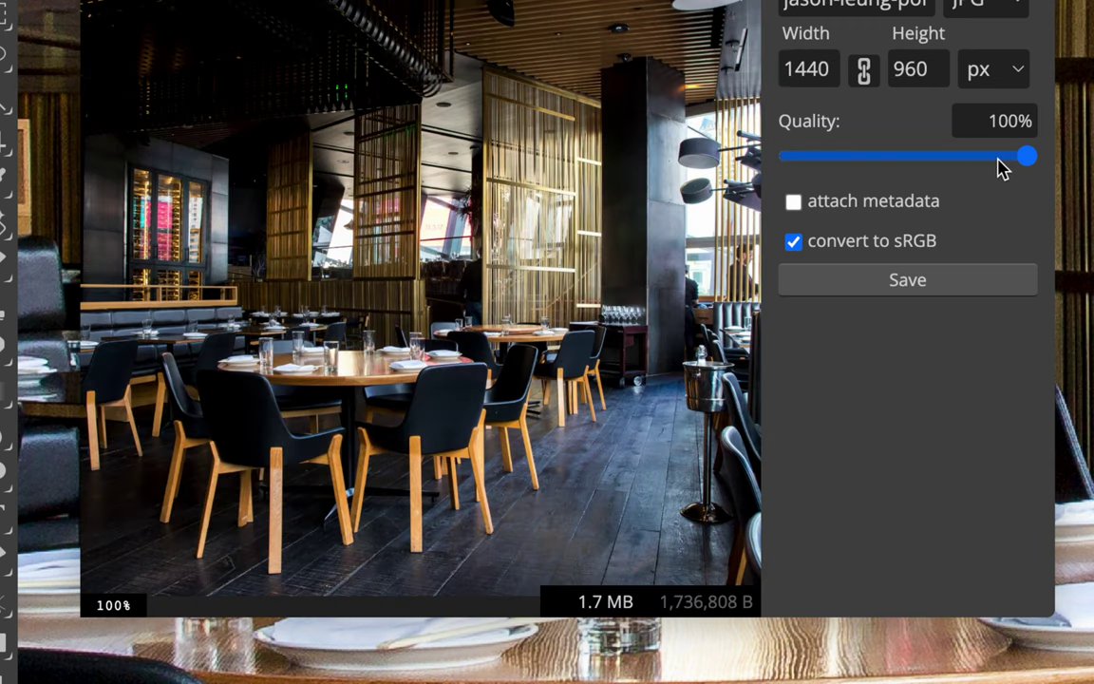
left_click_drag(1026, 159, 1004, 167)
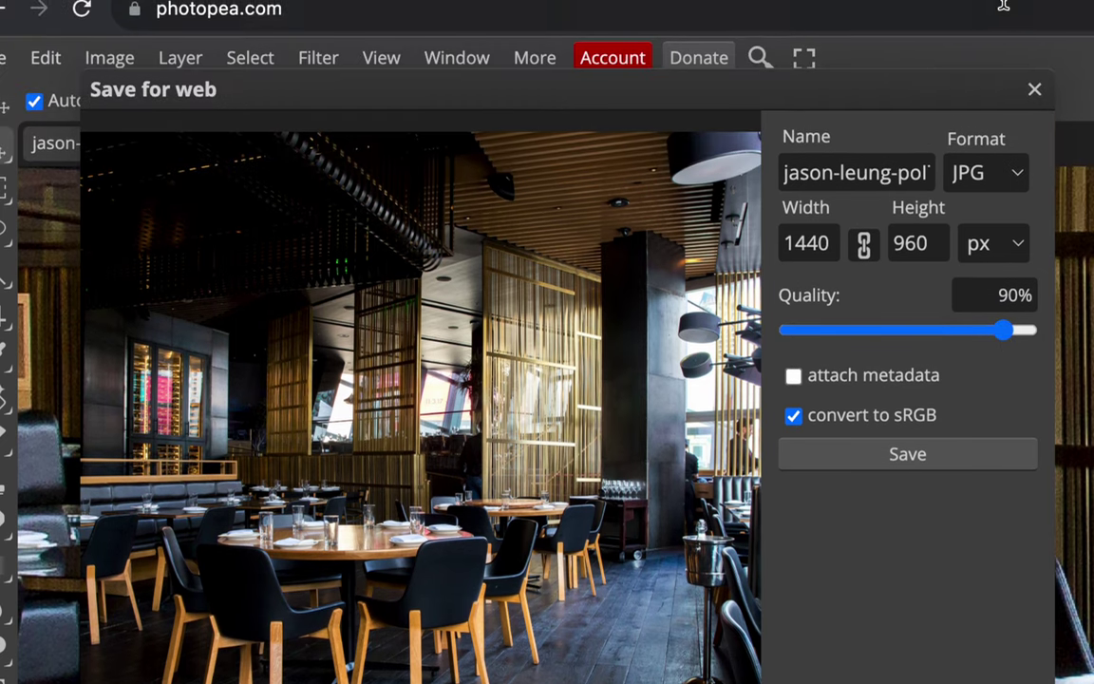
Step: Close the export window, undo the accidental photo move, and frame the whole photo with the Crop tool
left_click(1035, 93)
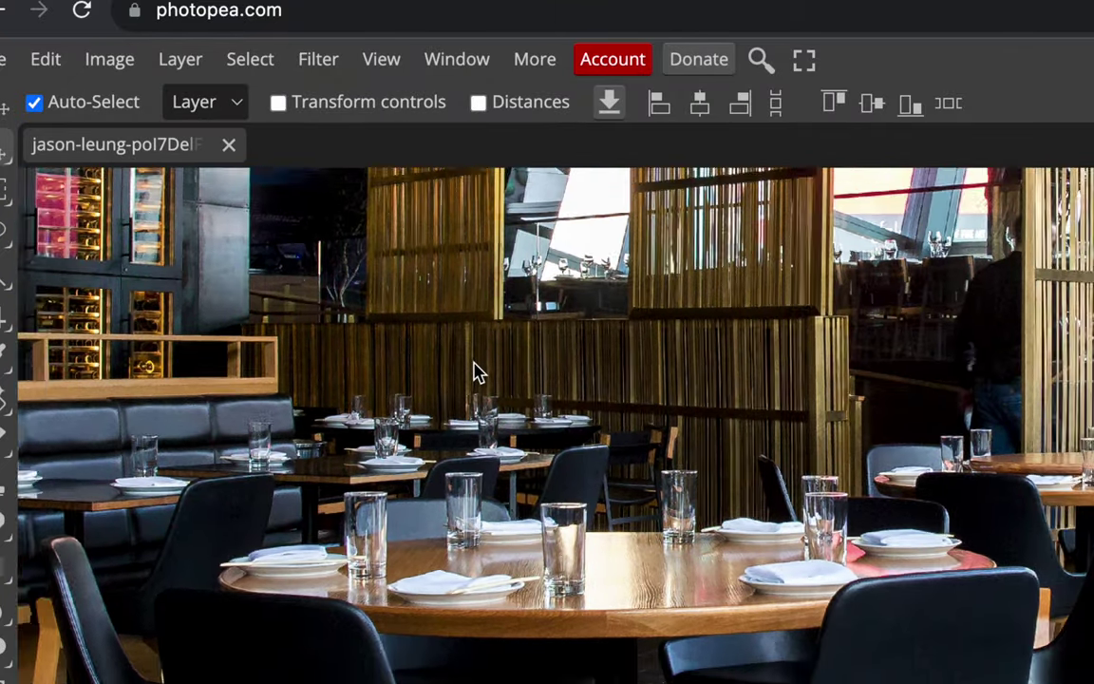
scroll(484, 373, "down", 5)
scroll(475, 370, "down", 1)
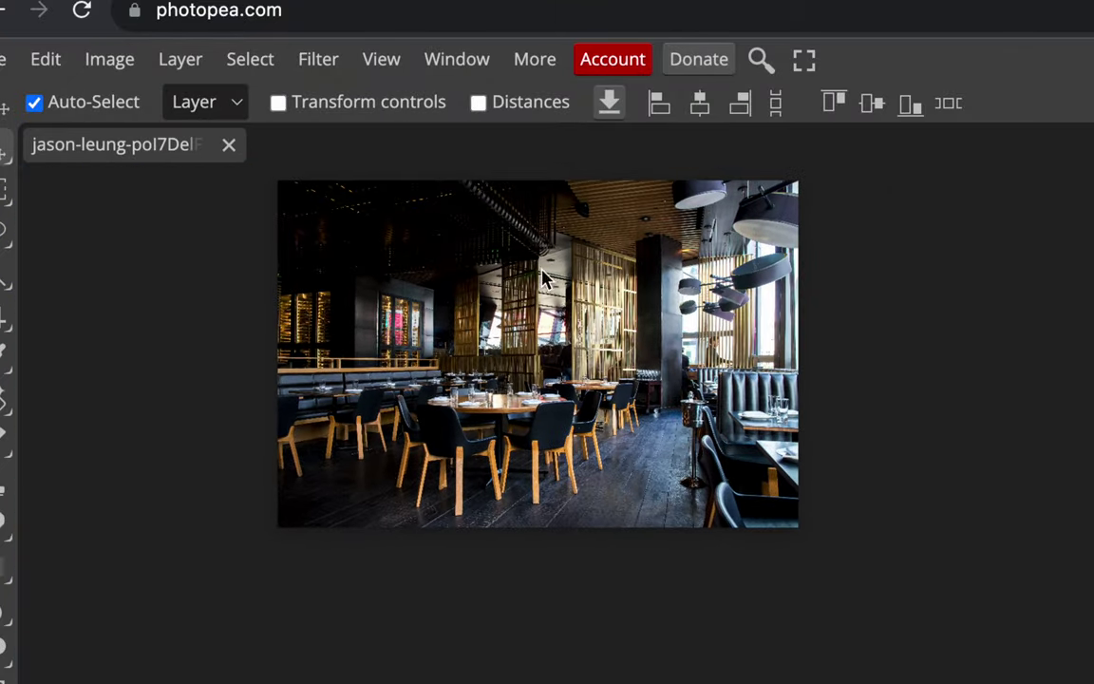
left_click_drag(475, 370, 560, 237)
key("ctrl+z")
scroll(817, 254, "right", 2)
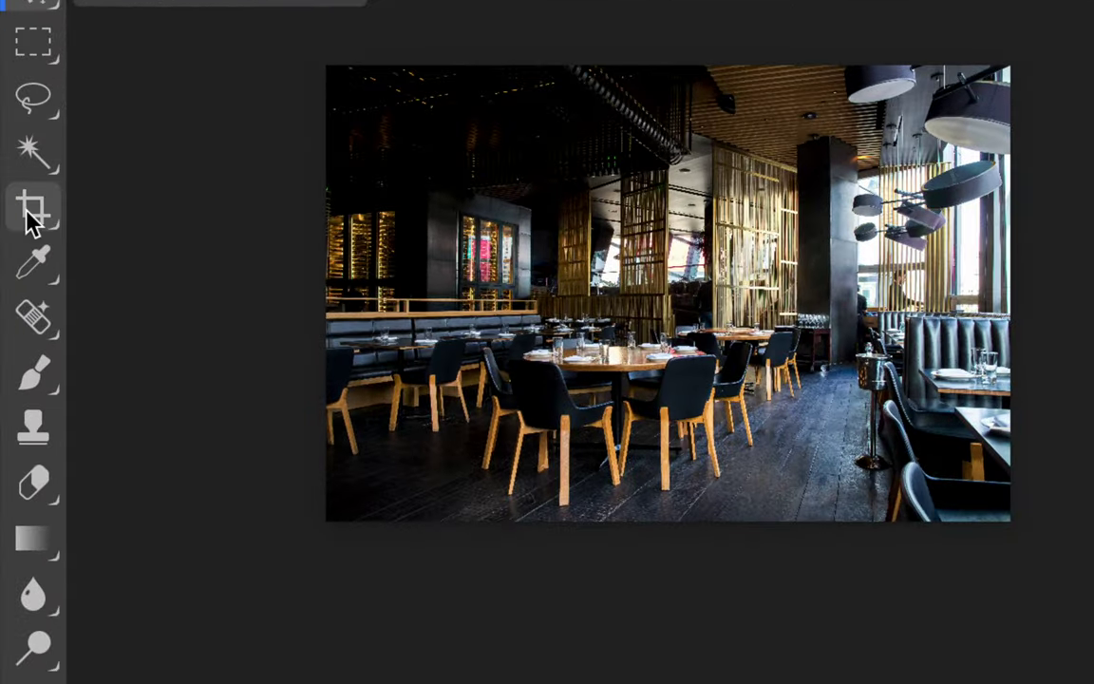
left_click(27, 214)
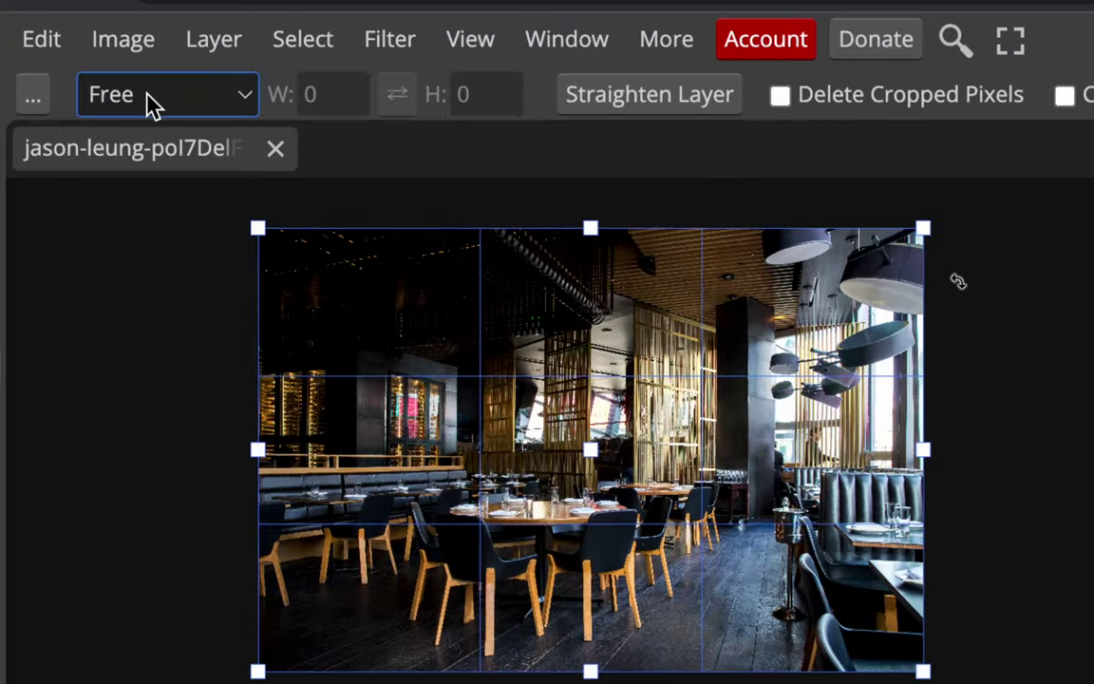
Step: Try drawing a 16:9 fixed-ratio crop frame on the photo, then cancel it
left_click(152, 104)
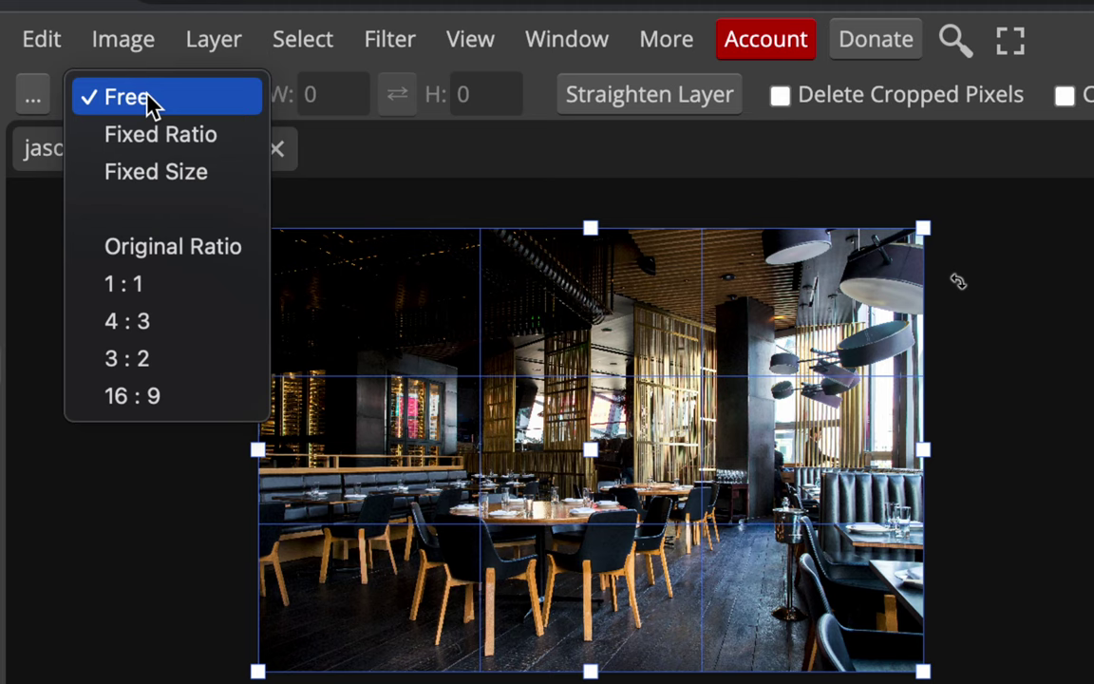
left_click(147, 397)
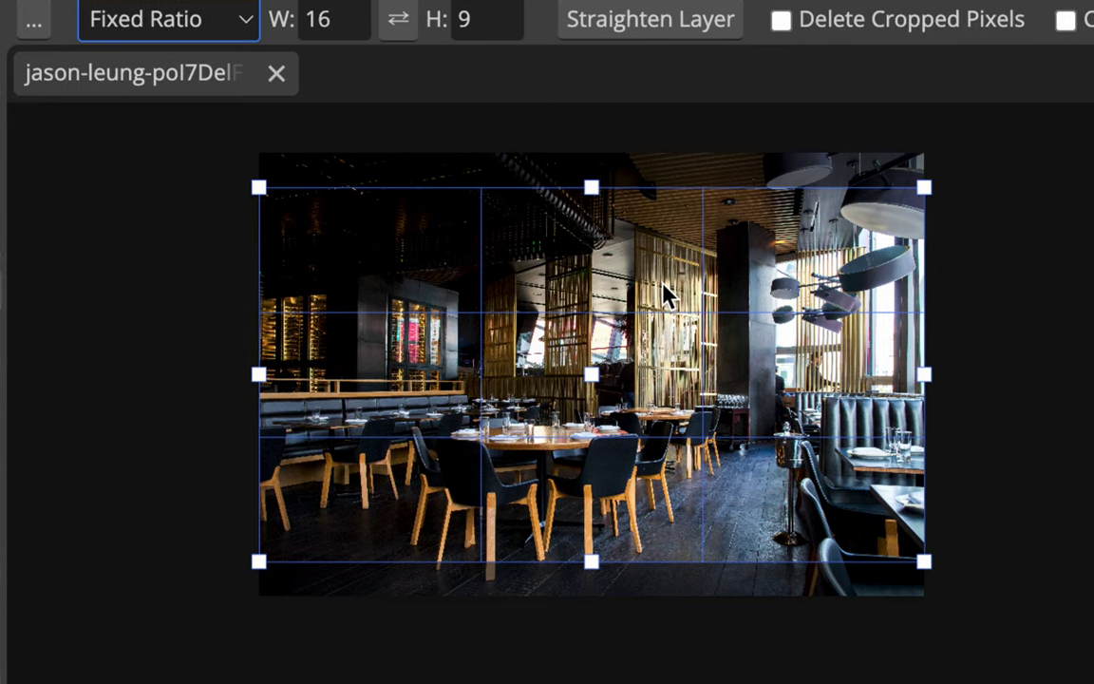
left_click_drag(663, 287, 666, 319)
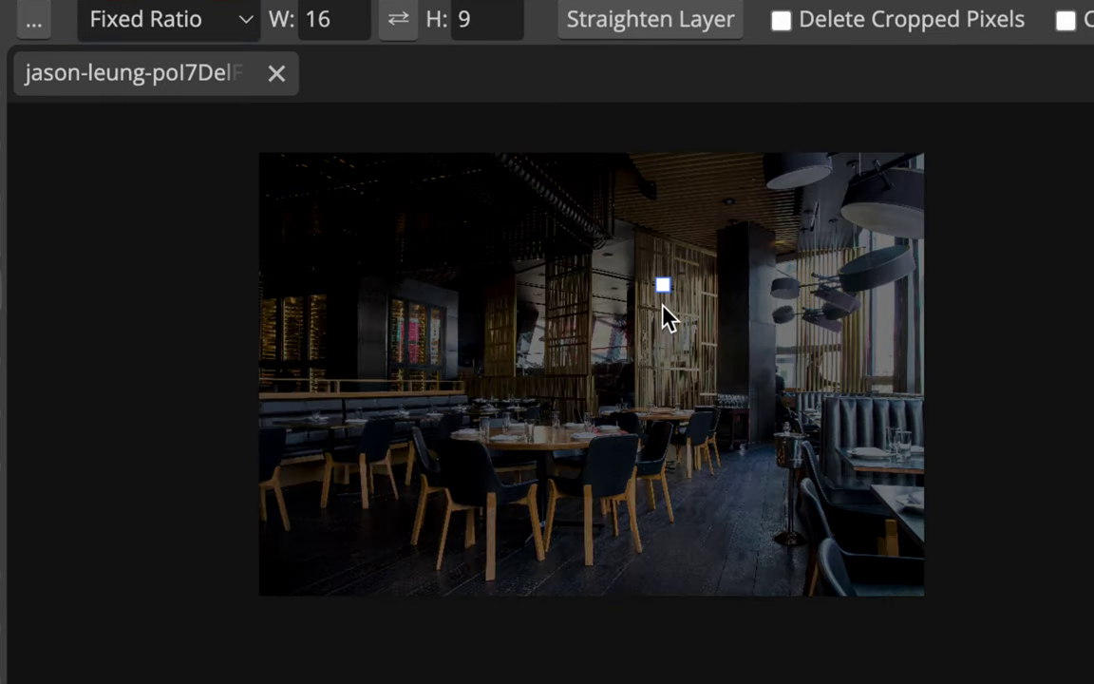
left_click(664, 313)
left_click(226, 29)
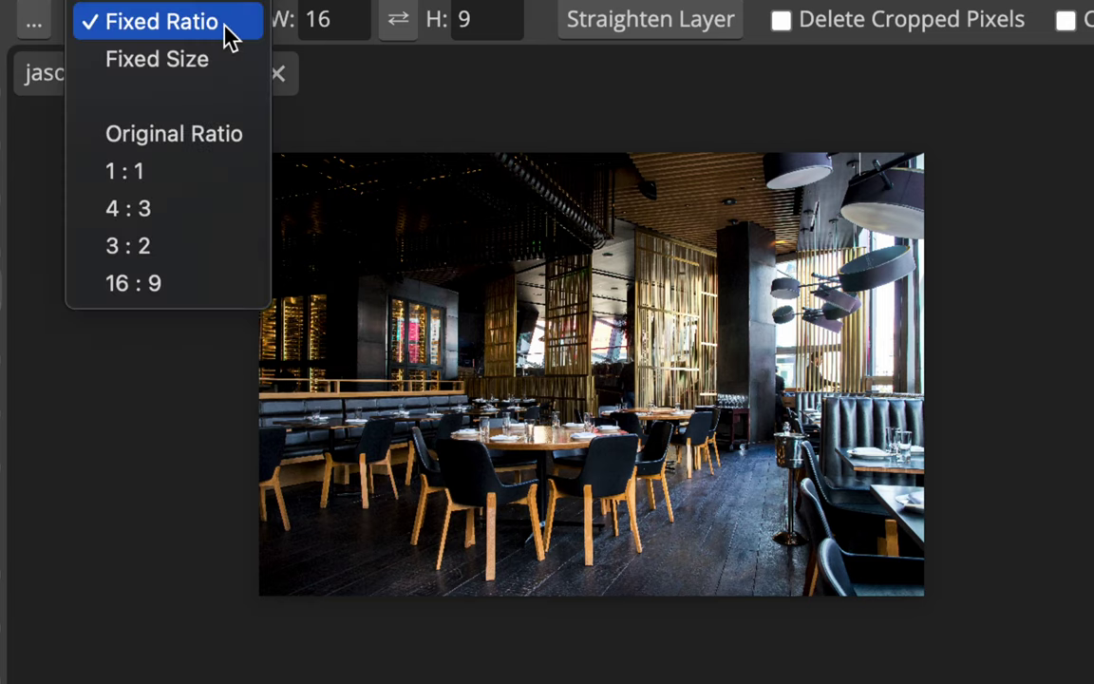
left_click(147, 283)
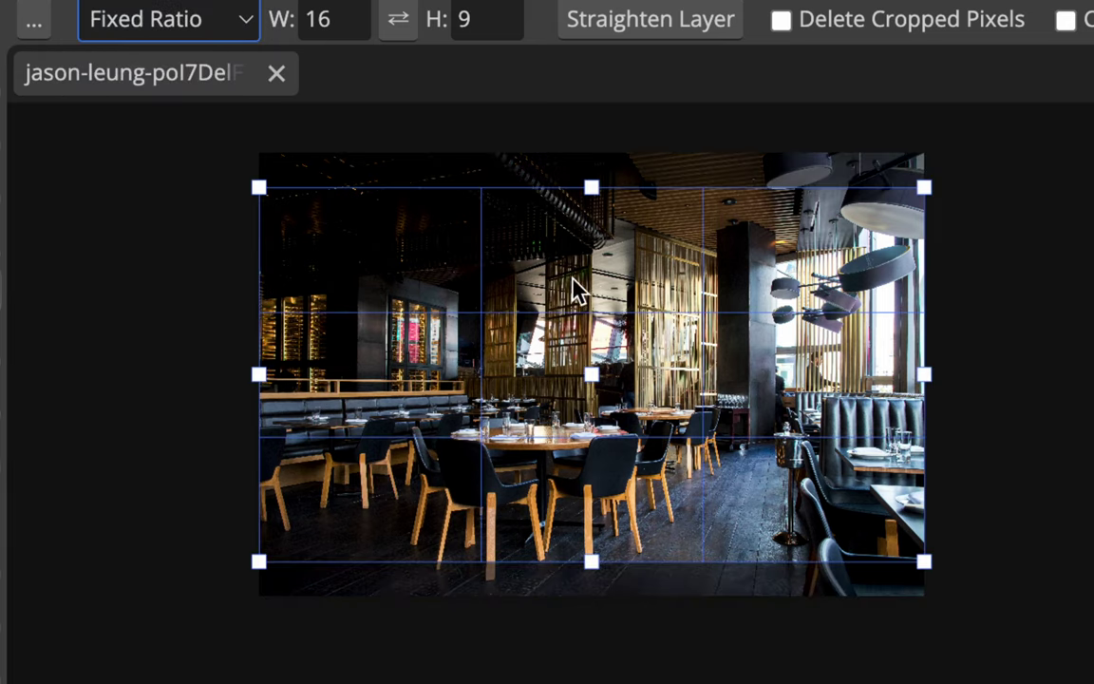
mouse_move(591, 187)
left_mouse_down()
mouse_move(593, 152)
mouse_move(590, 196)
mouse_move(591, 171)
left_mouse_up()
key("Escape")
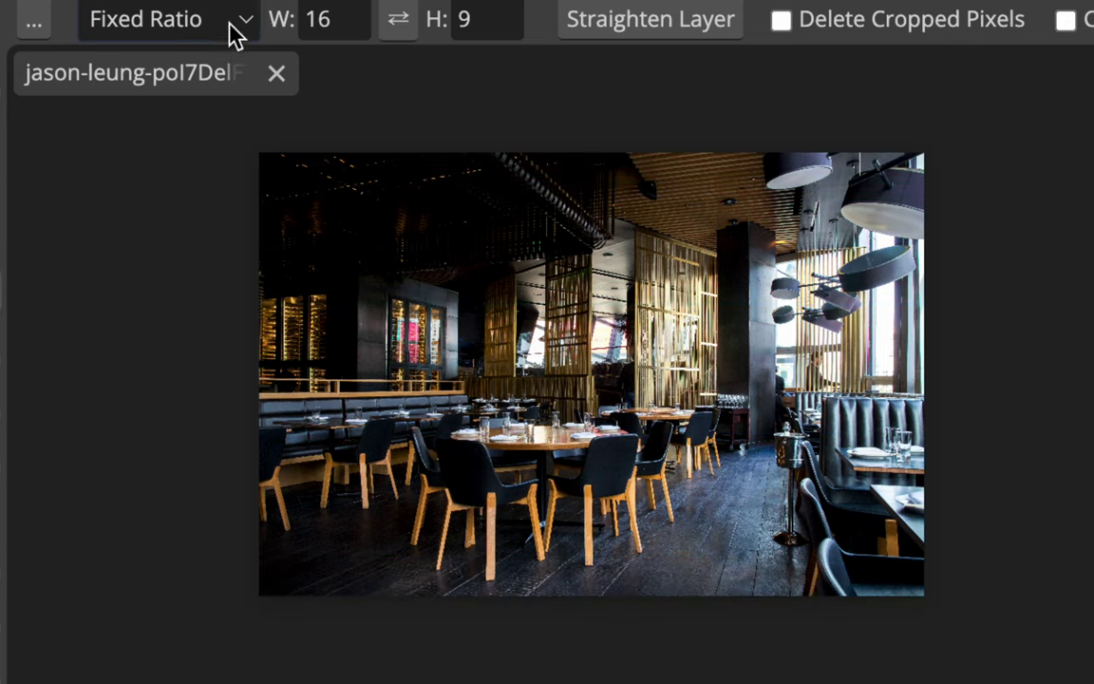
Step: Reapply the 16:9 ratio, align the frame to the photo's top edge, and commit the crop
left_click(237, 32)
left_click(164, 285)
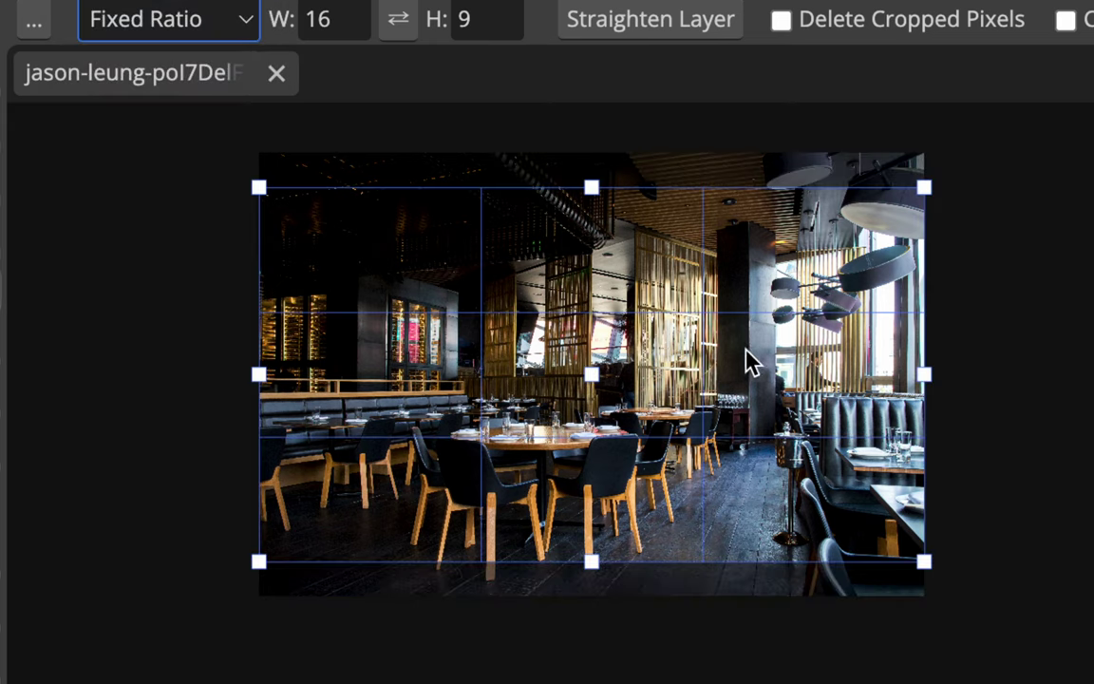
mouse_move(579, 400)
left_mouse_down()
mouse_move(581, 416)
mouse_move(581, 357)
left_mouse_up()
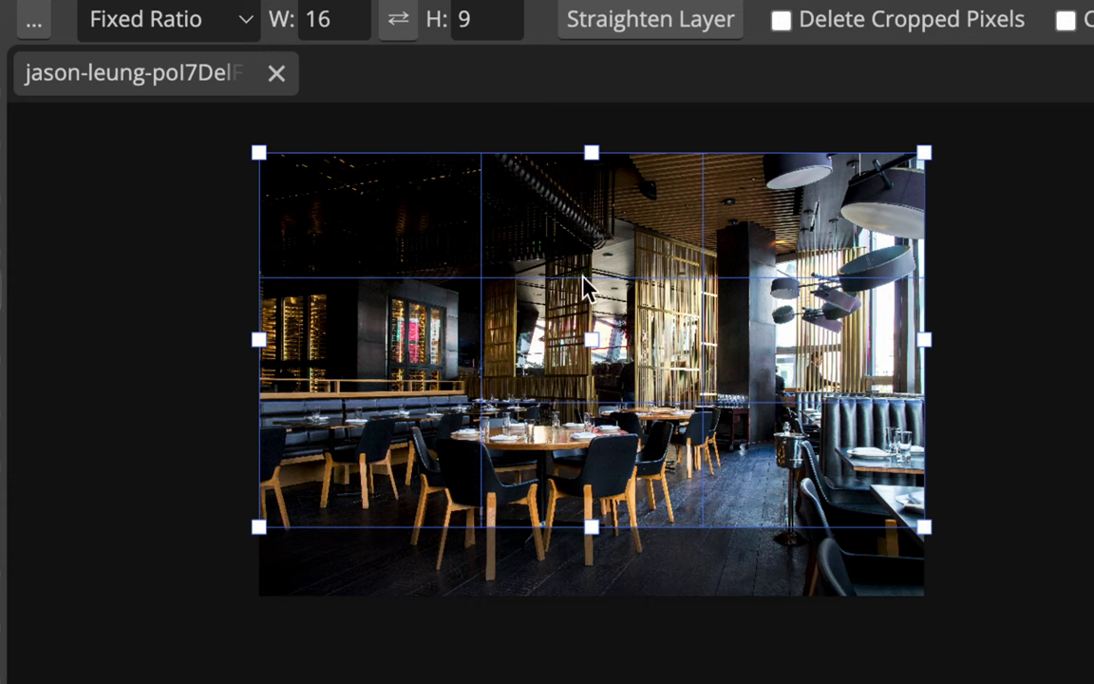
mouse_move(516, 305)
left_mouse_down()
mouse_move(512, 337)
mouse_move(488, 364)
left_mouse_up()
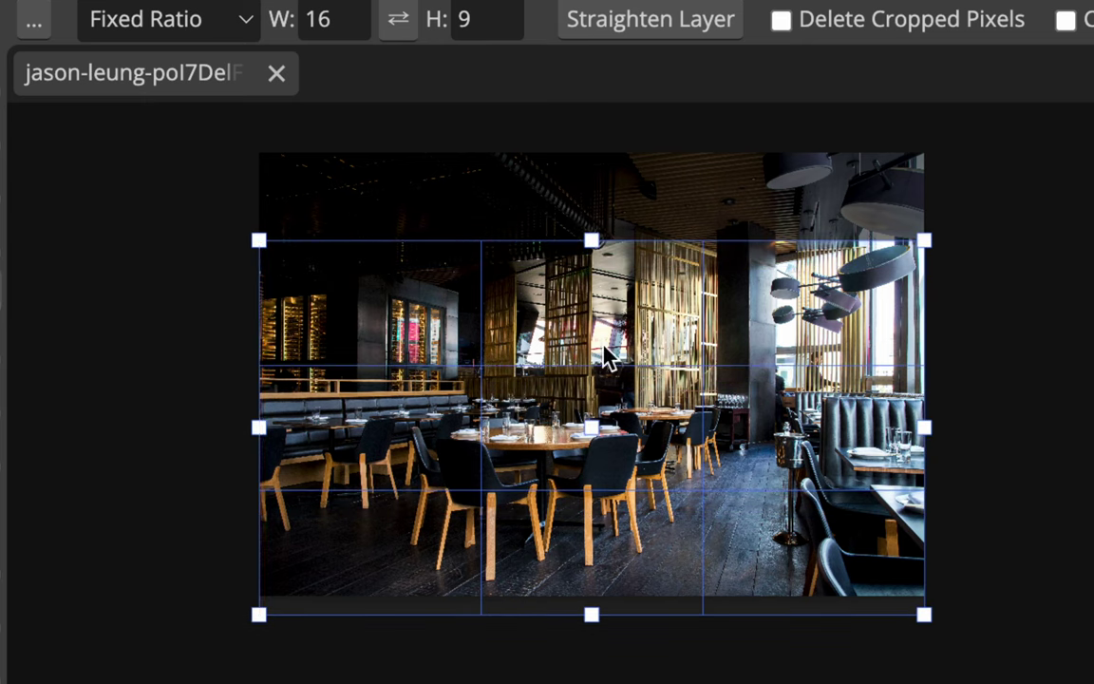
left_click_drag(494, 384, 501, 309)
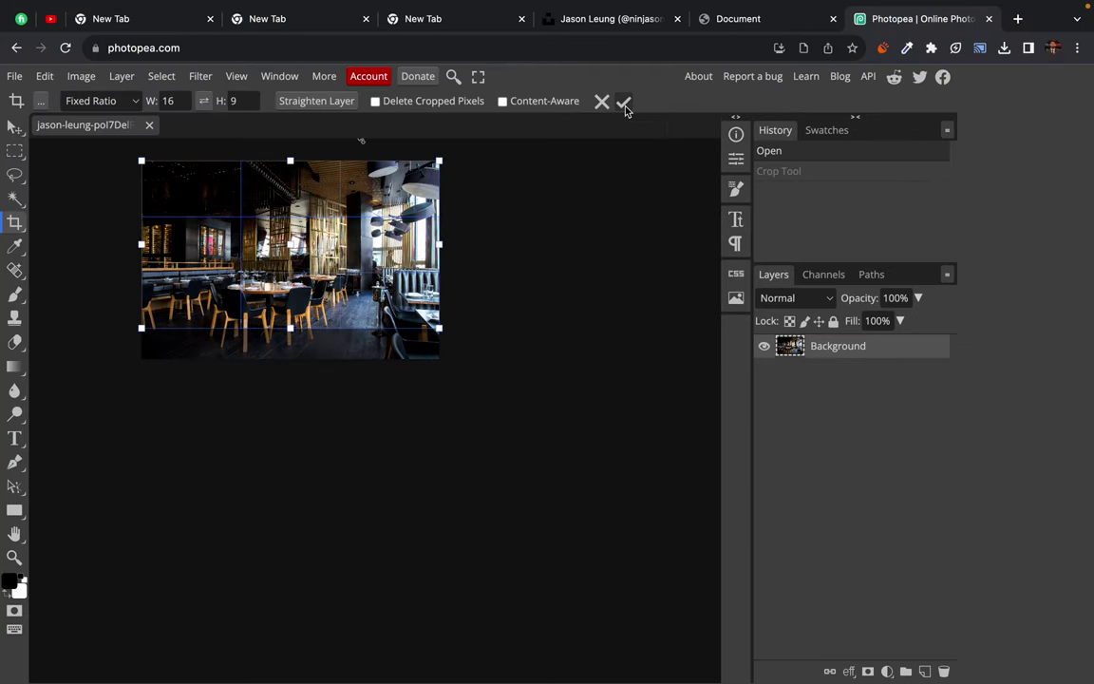
left_click(623, 102)
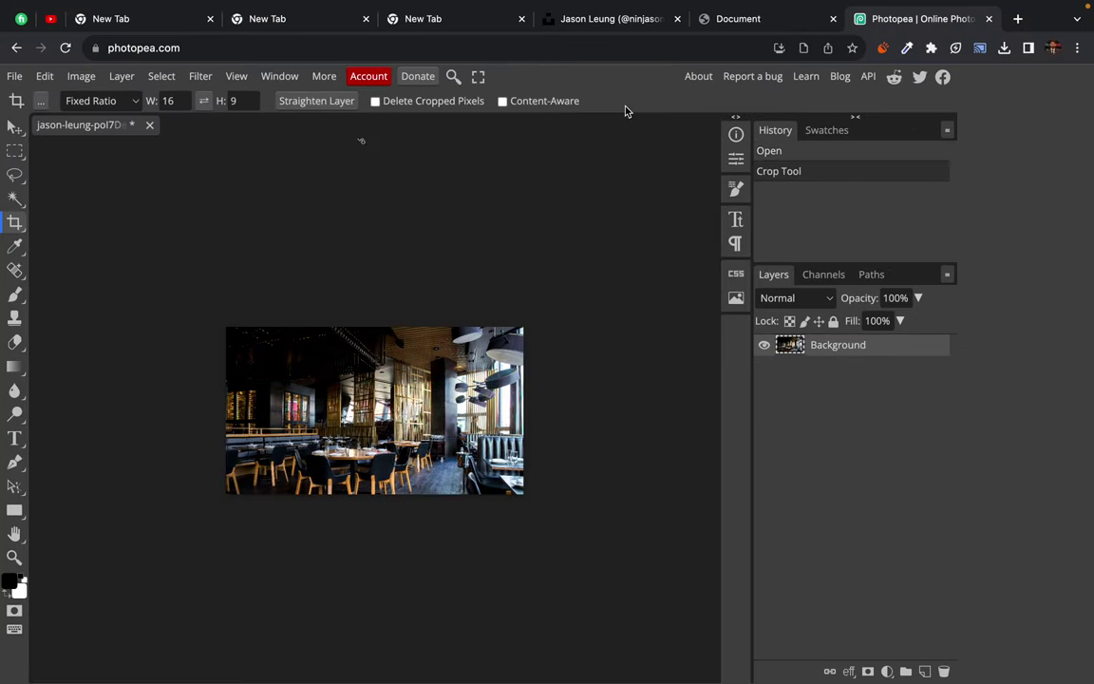
Step: Export the cropped photo as JPG with width 1440 px, making height 810
left_click(14, 78)
mouse_move(57, 298)
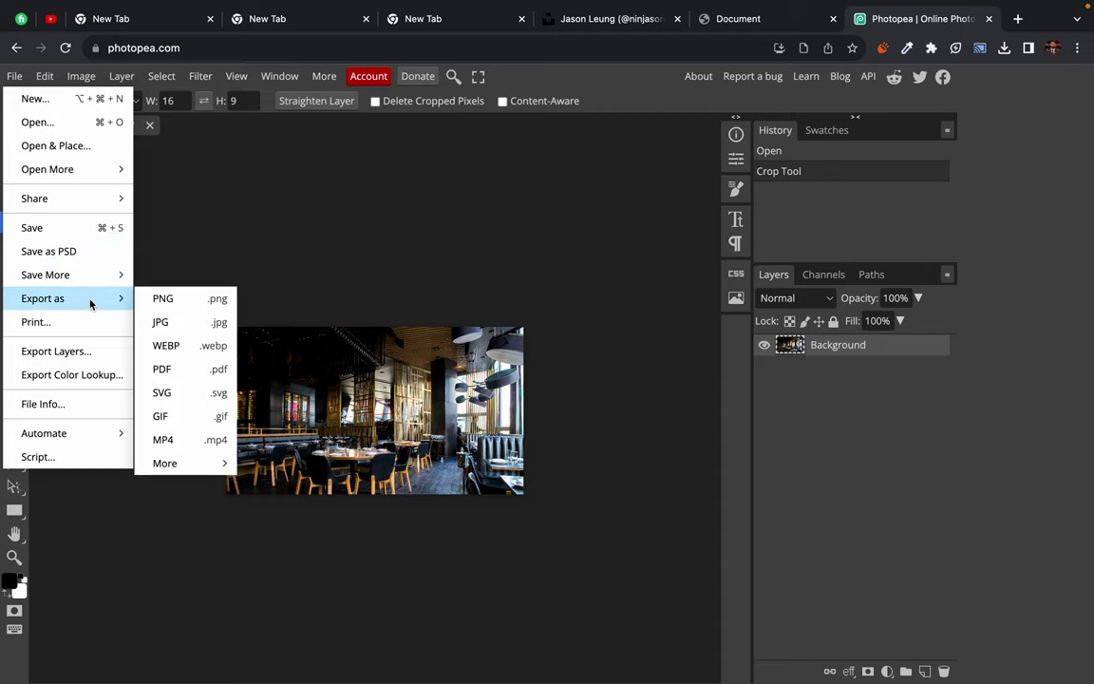
left_click(174, 327)
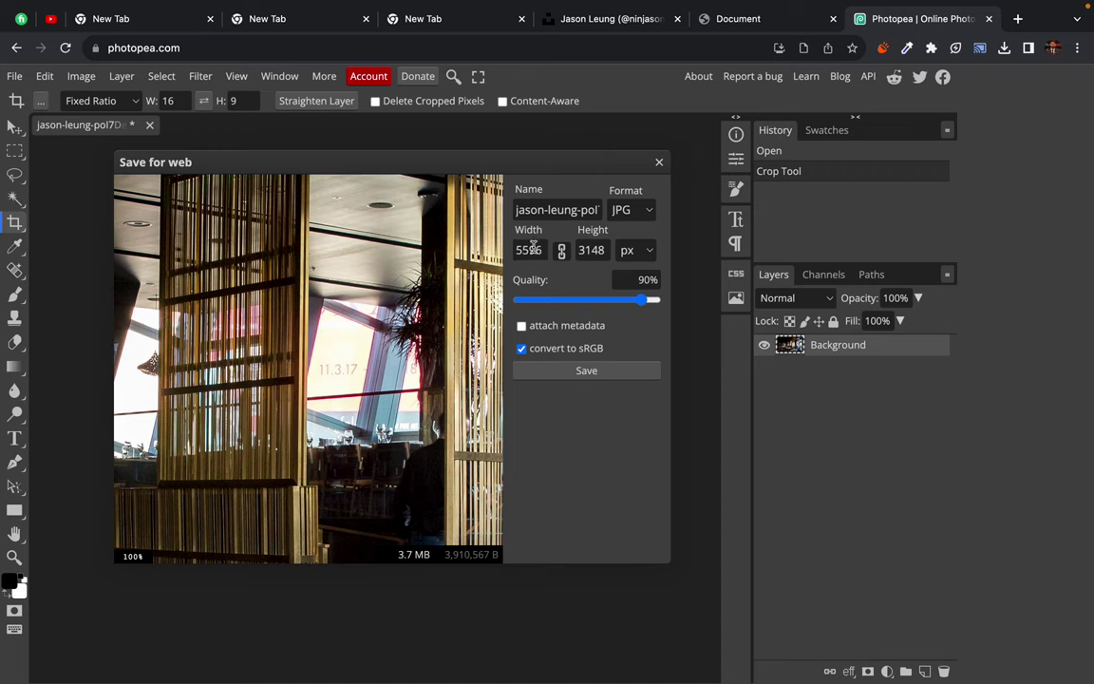
double_click(528, 250)
type("11")
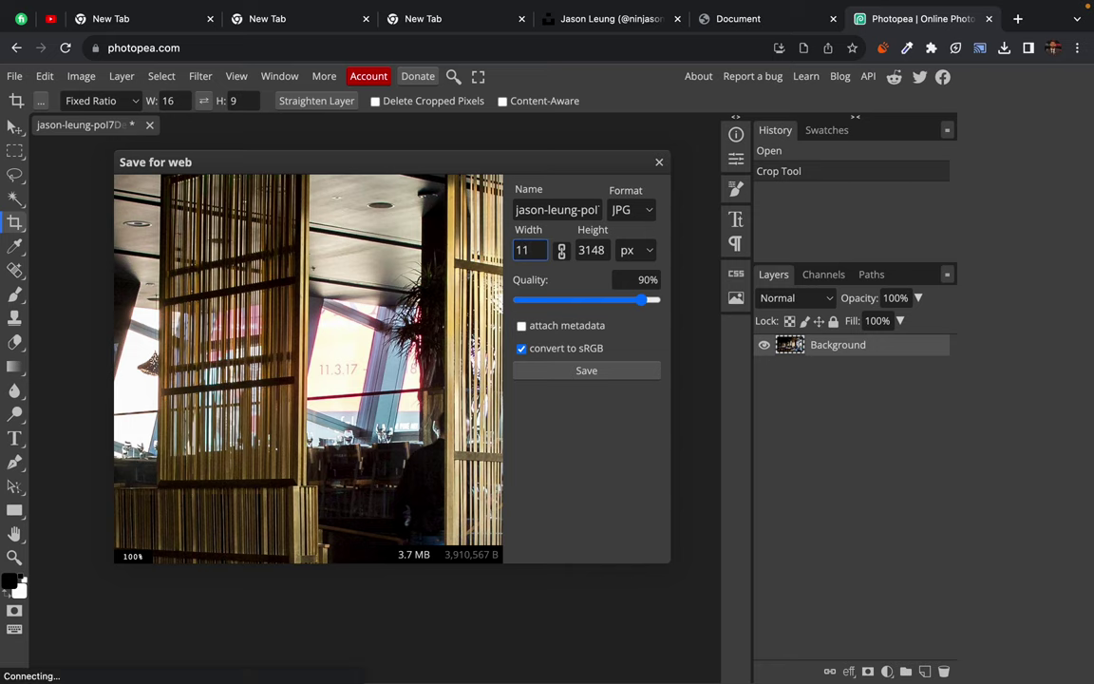
key("BackSpace")
type("440")
left_click(574, 459)
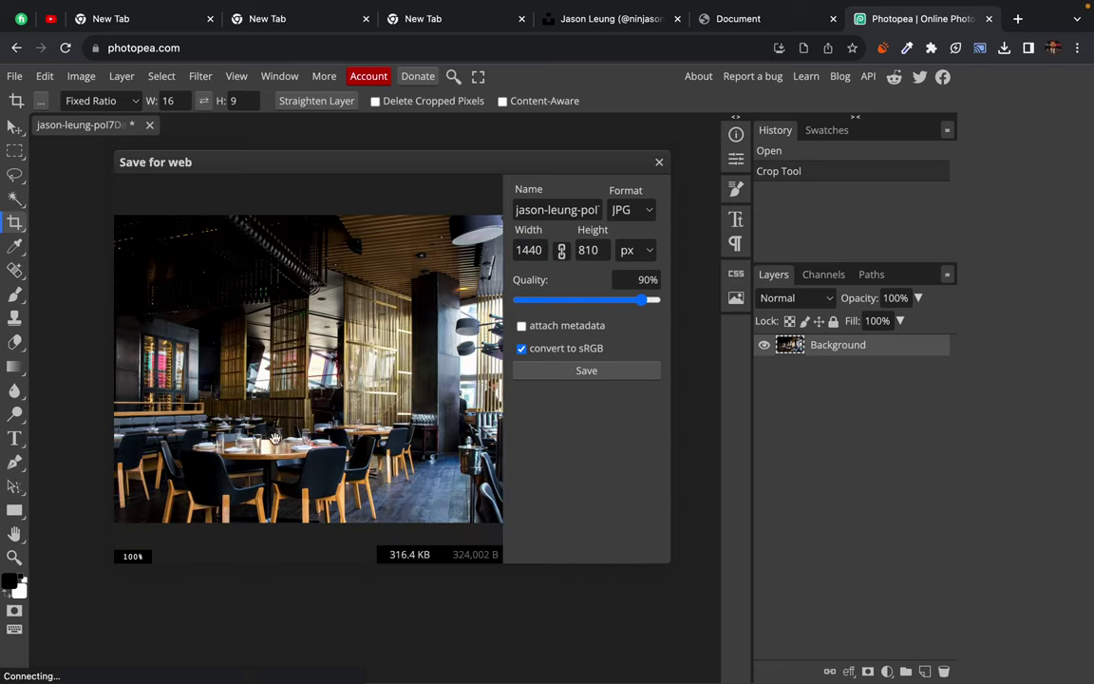
Step: Pan the export preview and keep pixels as the size unit at 90% quality
left_click_drag(224, 307, 375, 351)
scroll(375, 352, "up", 3)
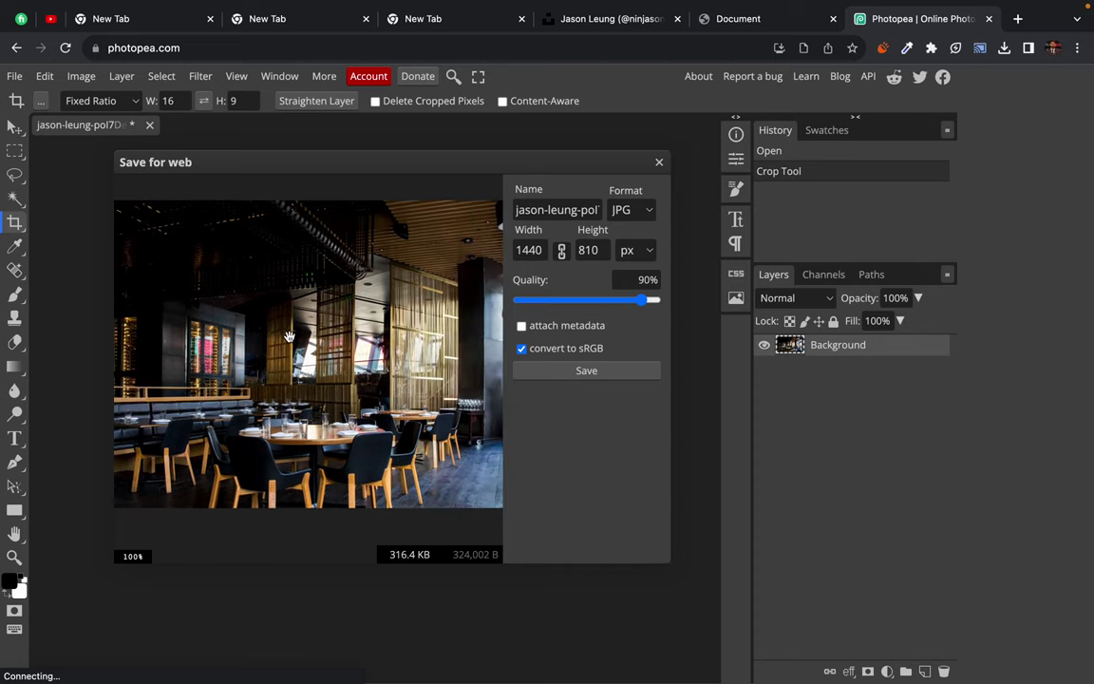
scroll(285, 417, "up", 2)
scroll(258, 451, "up", 2)
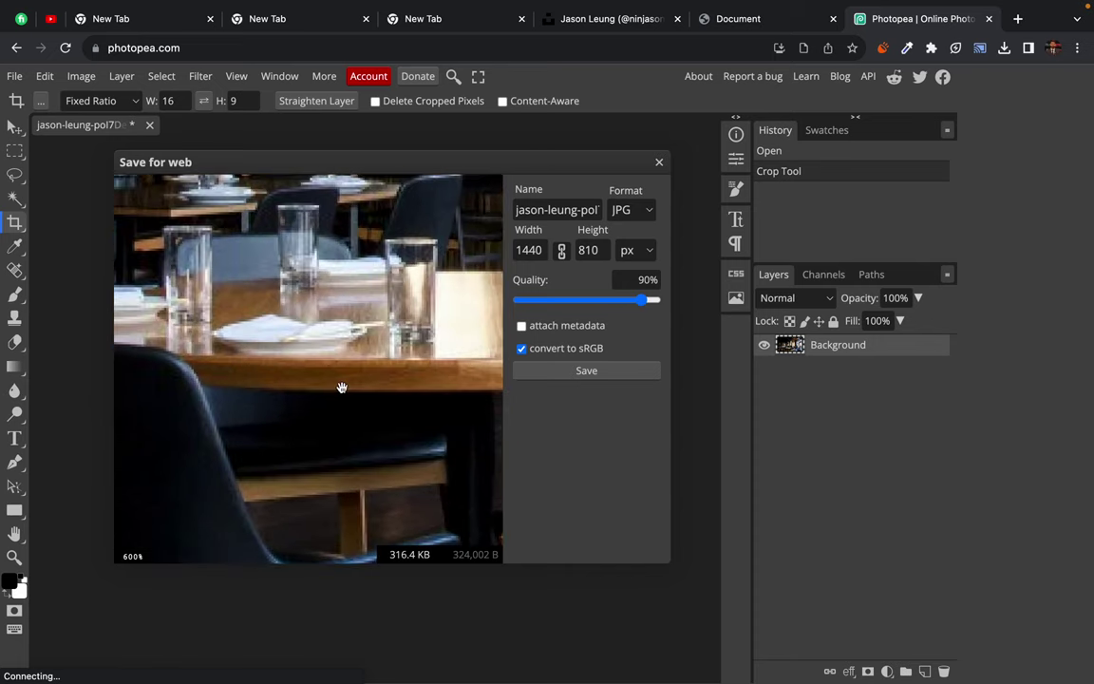
scroll(334, 361, "down", 2)
scroll(330, 346, "down", 2)
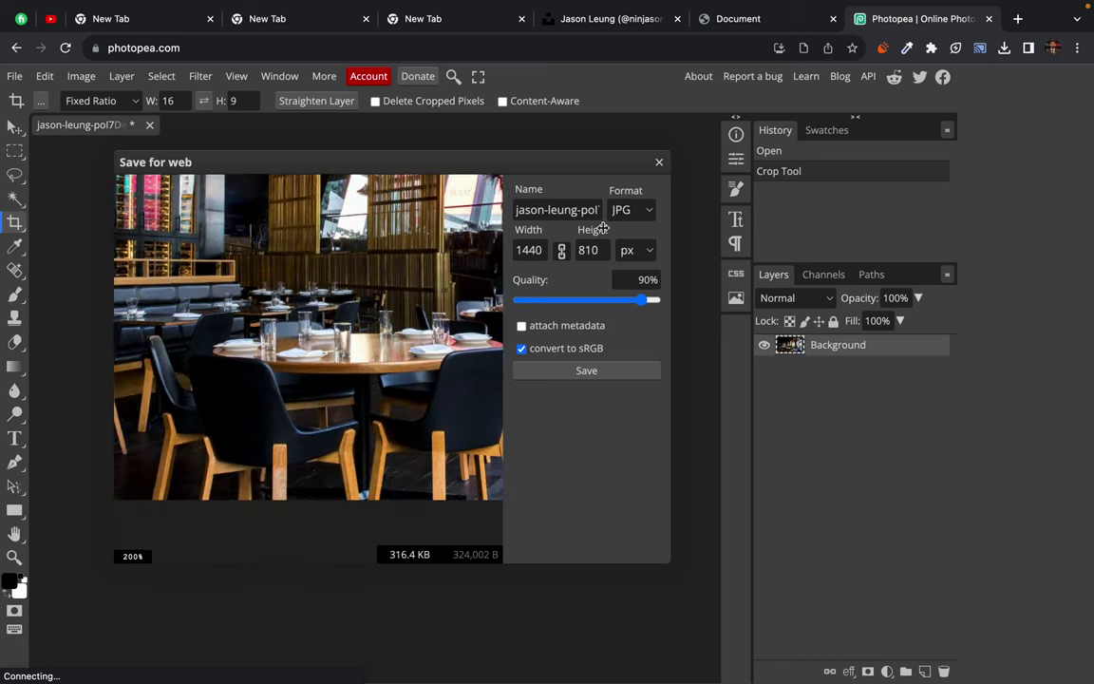
left_click(647, 252)
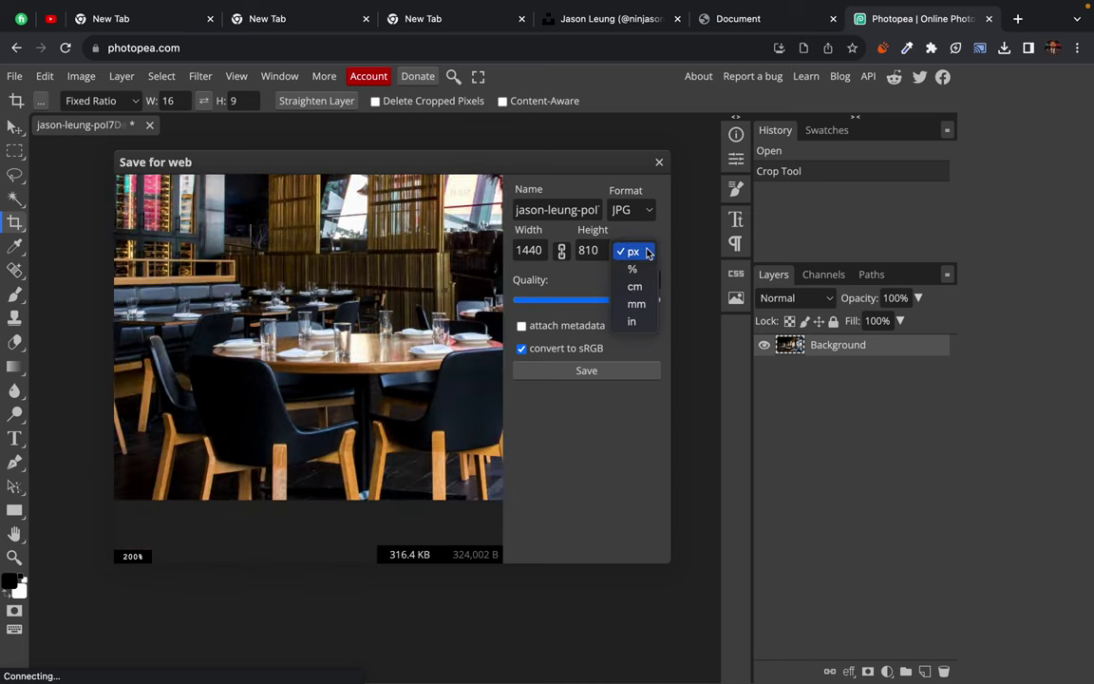
left_click(648, 251)
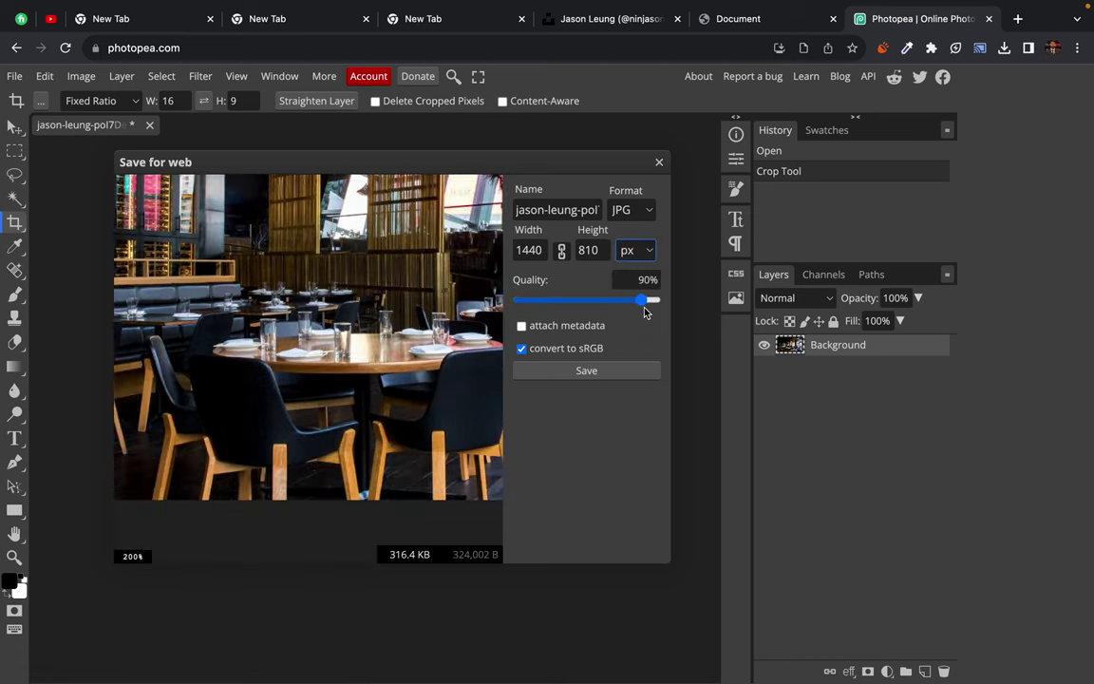
left_click(642, 300)
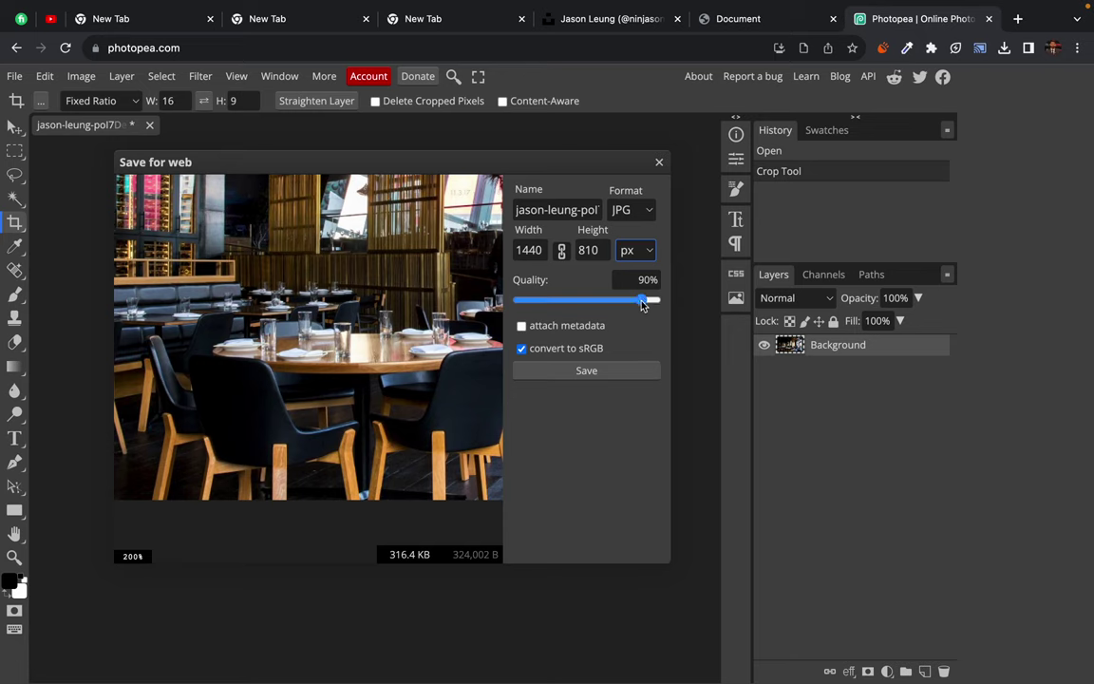
Step: Raise JPG export quality to 95% (448.4 KB), then start a new Google tab
left_click_drag(641, 304, 649, 304)
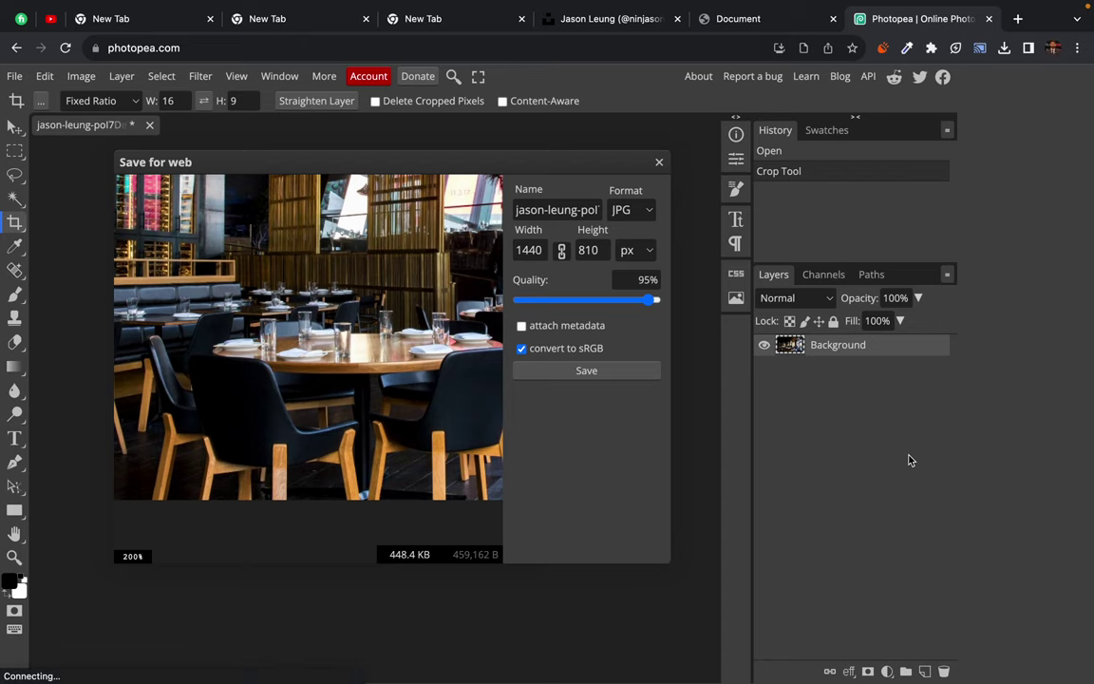
left_click(1018, 19)
left_click(758, 52)
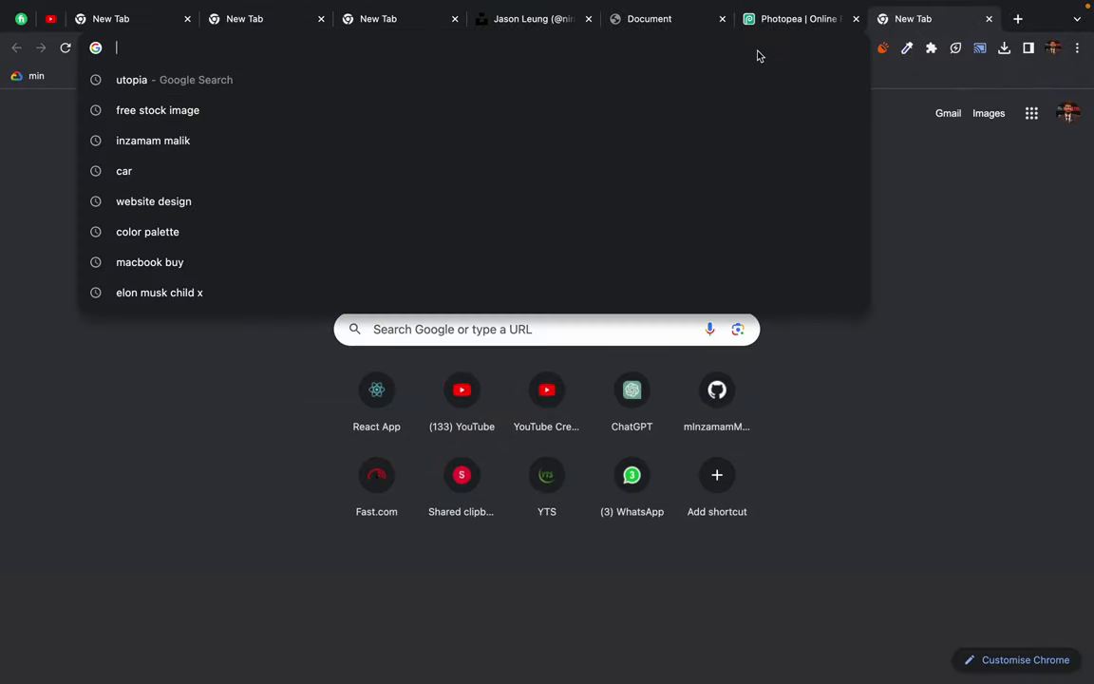
Step: Search Google for 'watch ultra' and open Apple's Buy Apple Watch Ultra 2 result
type("ip")
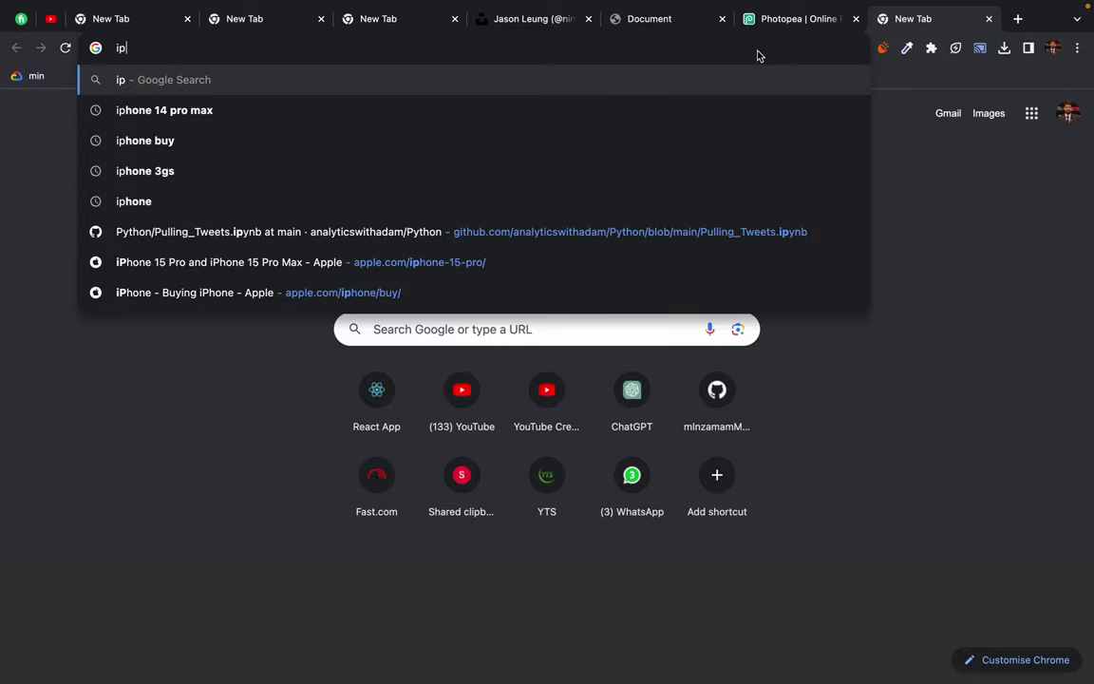
type("hone")
key("super+a")
key("BackSpace")
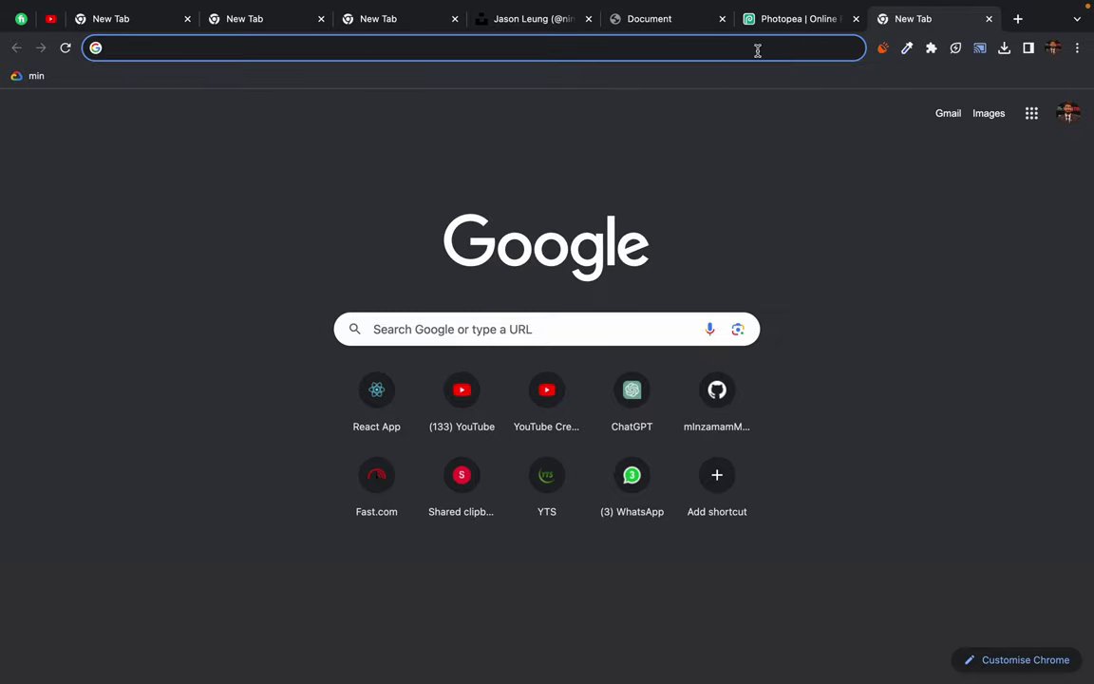
type("watc")
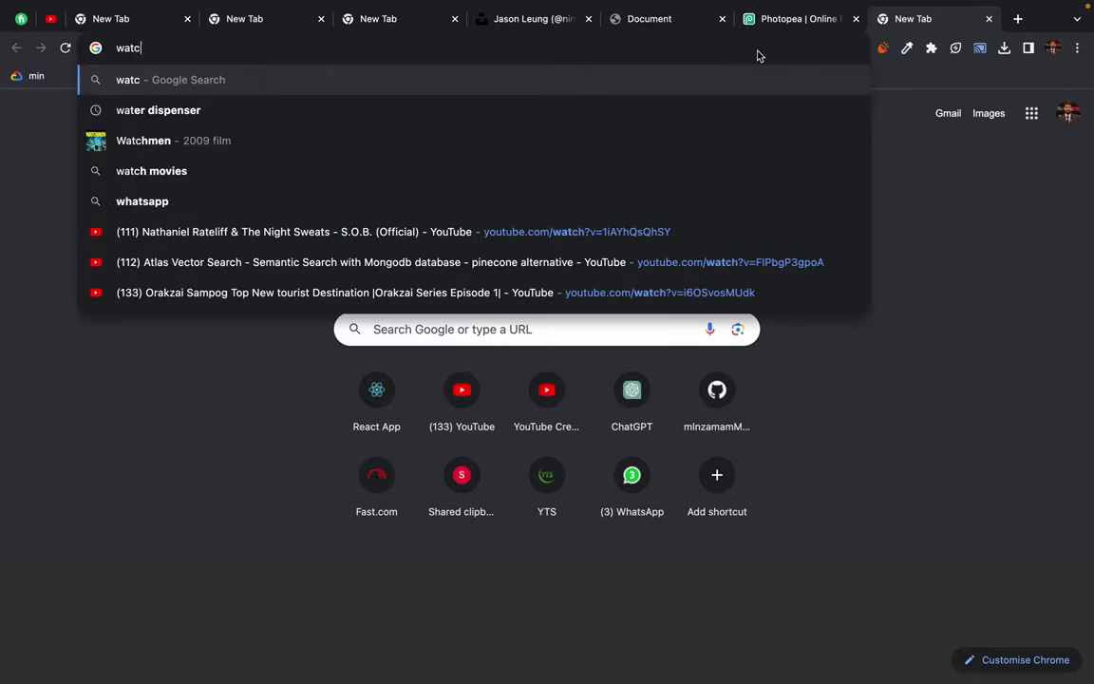
type("h ultra")
key("Return")
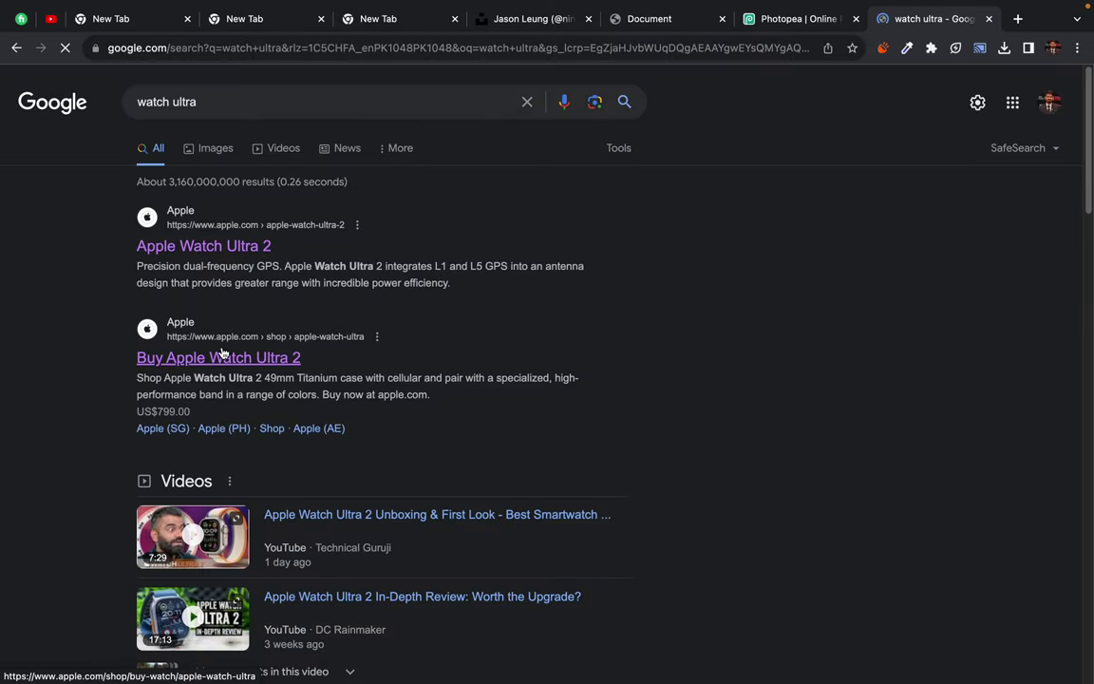
left_click(221, 356)
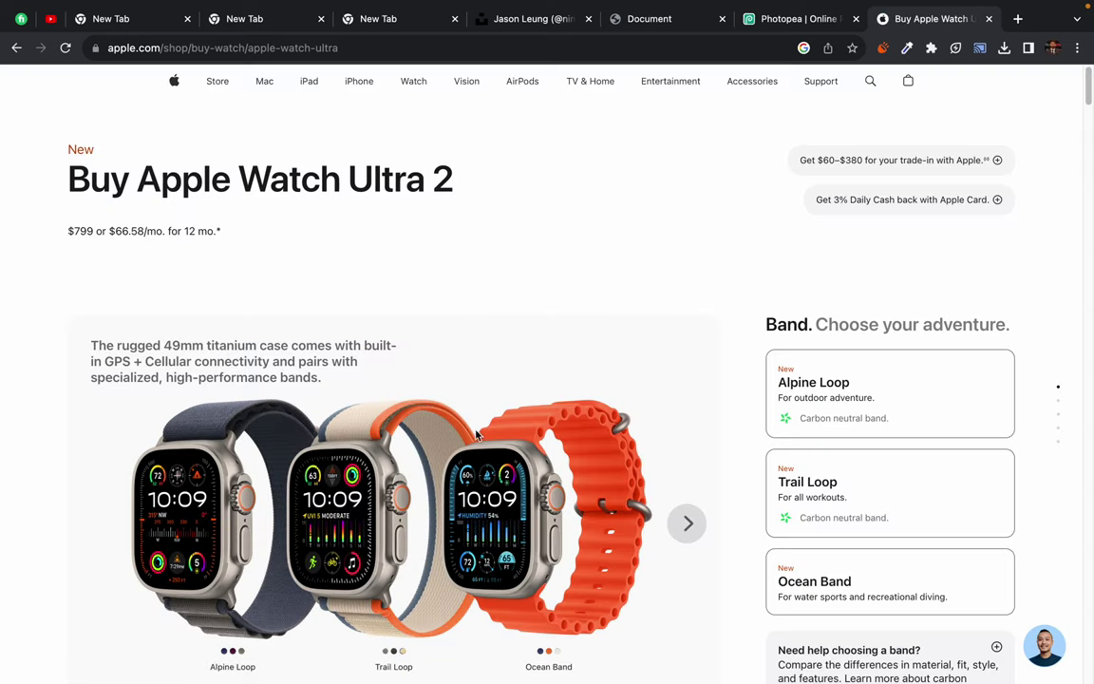
scroll(476, 434, "down", 3)
scroll(319, 369, "down", 2)
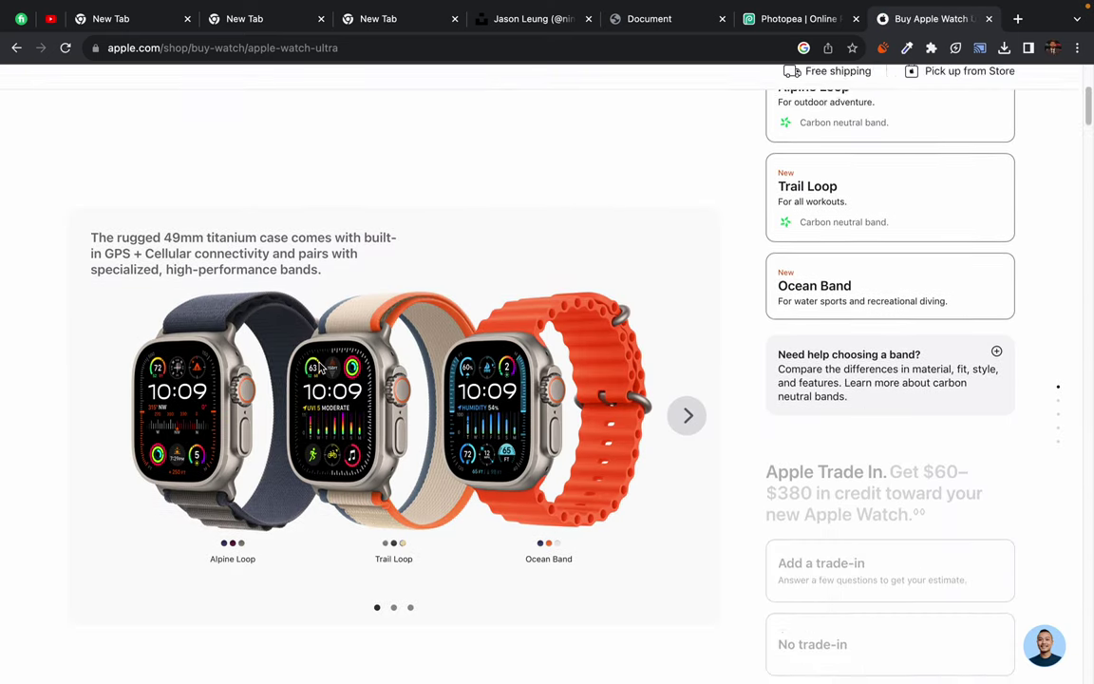
scroll(319, 368, "up", 5)
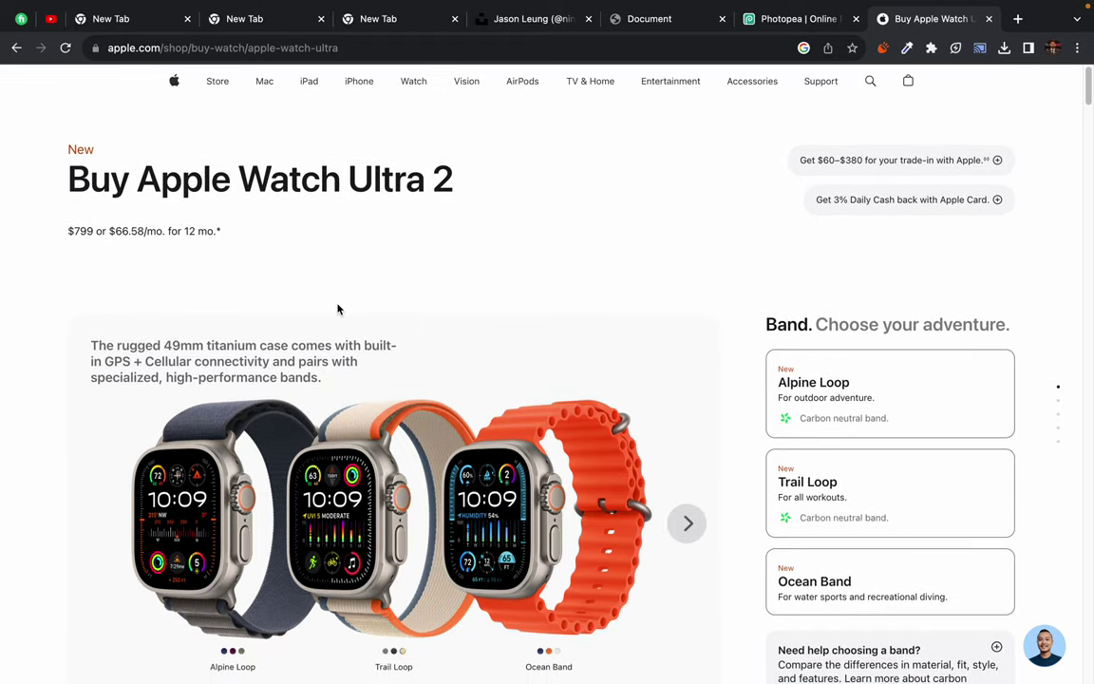
scroll(337, 308, "left", 5)
Step: Open the Apple Watch Ultra 2 product page and scroll to the close-up watch image
left_click(233, 244)
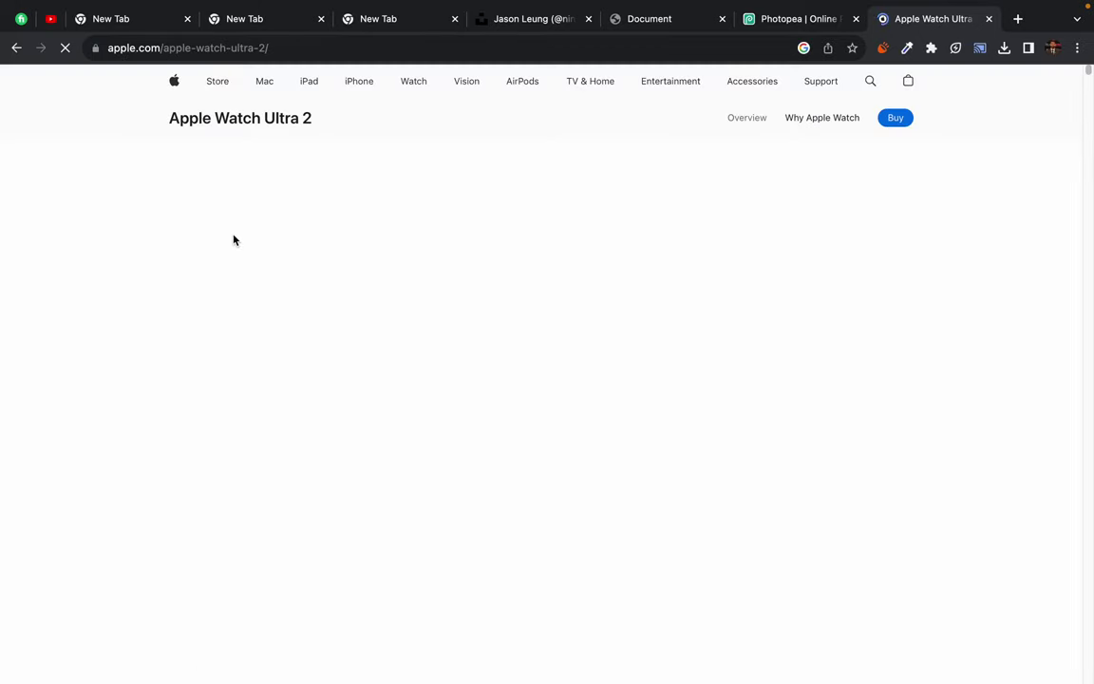
scroll(406, 371, "down", 2)
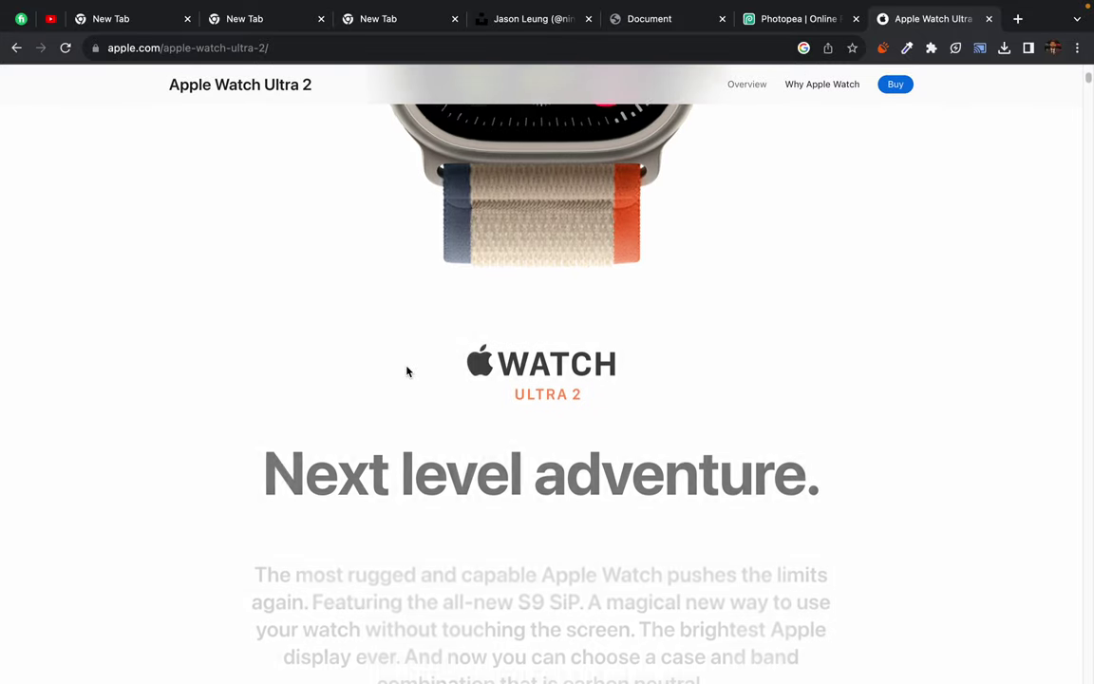
scroll(439, 270, "up", 1)
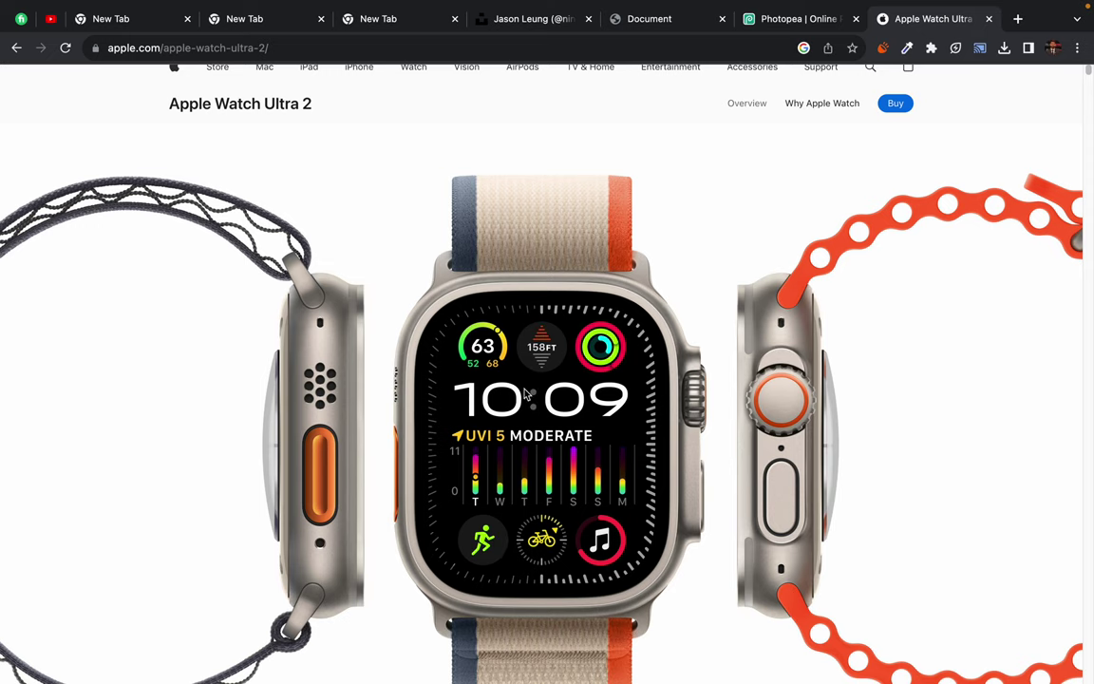
scroll(518, 394, "down", 1)
scroll(480, 471, "down", 5)
scroll(481, 471, "down", 3)
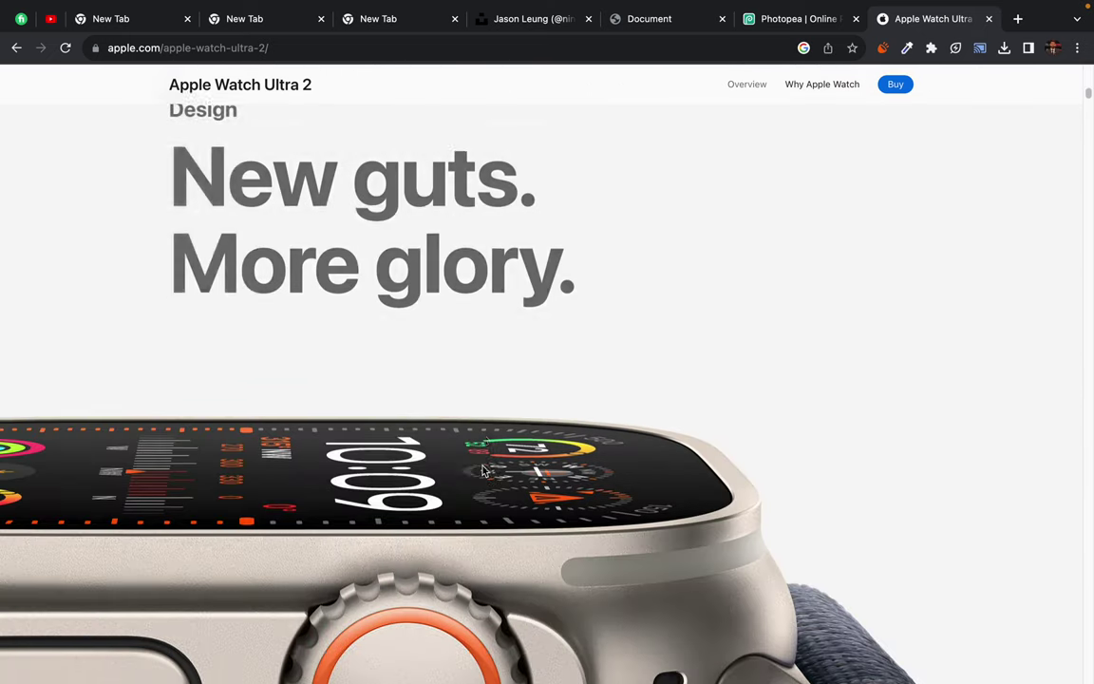
scroll(482, 471, "down", 2)
scroll(483, 471, "down", 2)
scroll(434, 418, "down", 2)
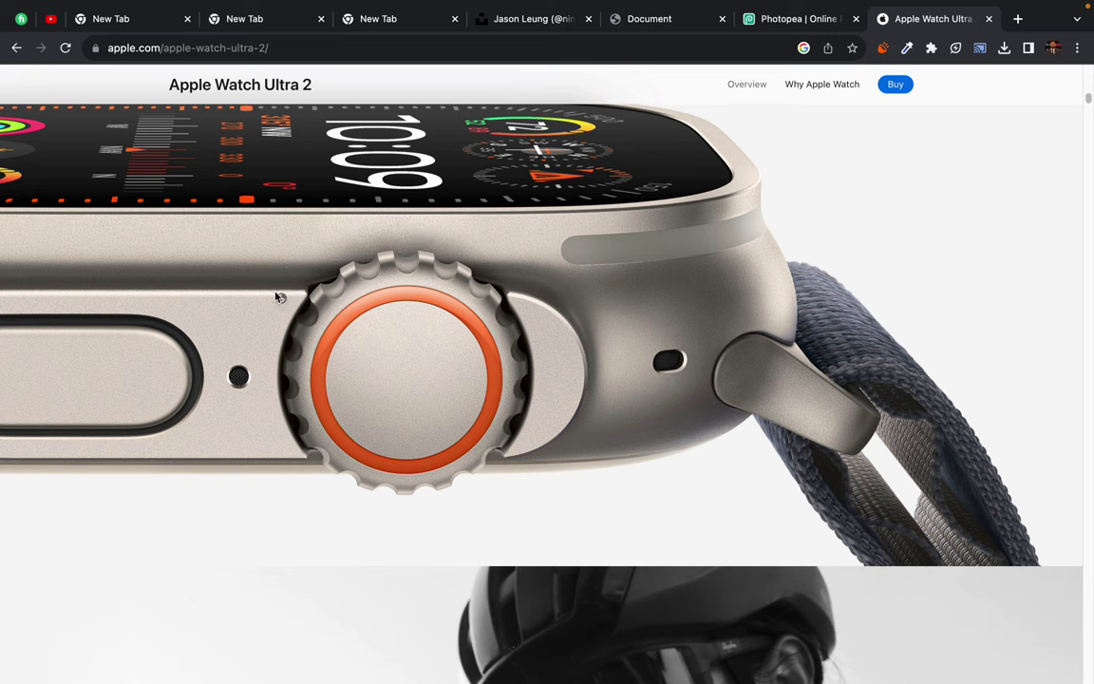
Step: Save design_glory__b6ma91iz65ci_large_2x.jpg from its own tab to Downloads, then switch to Finder
right_click(386, 218)
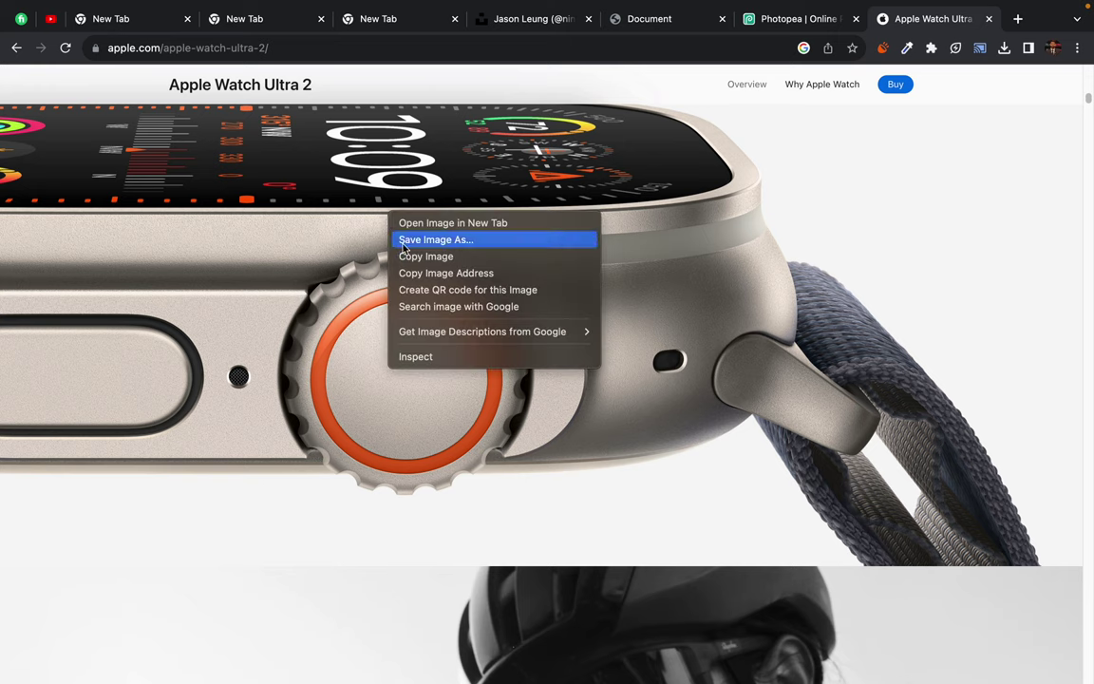
left_click(452, 224)
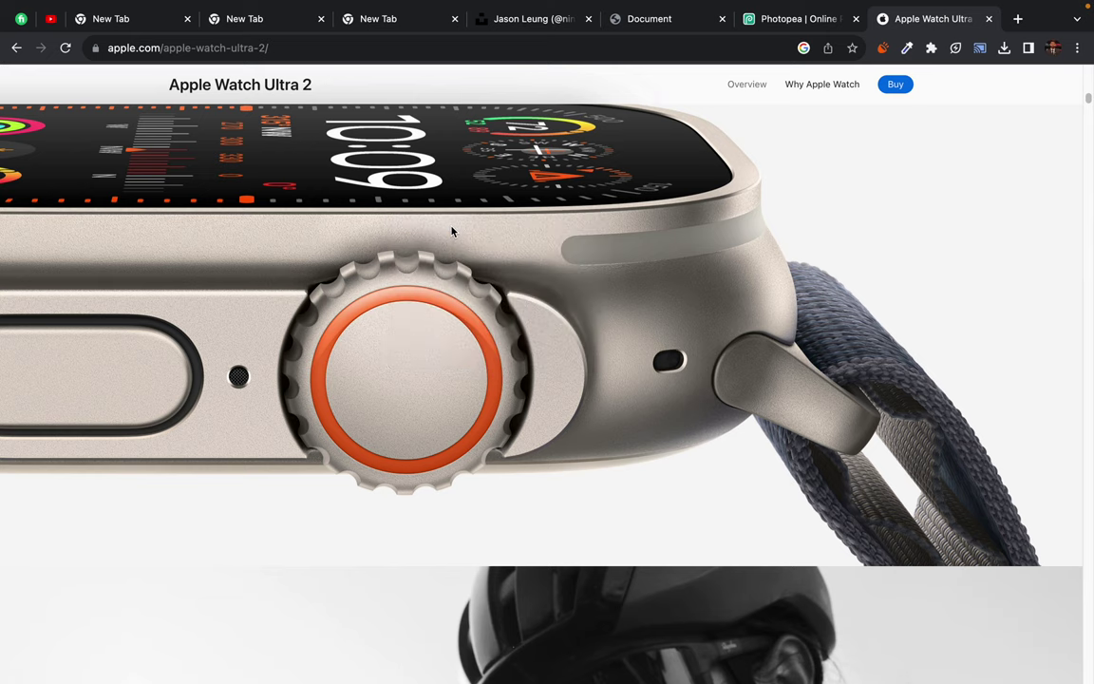
left_click(939, 19)
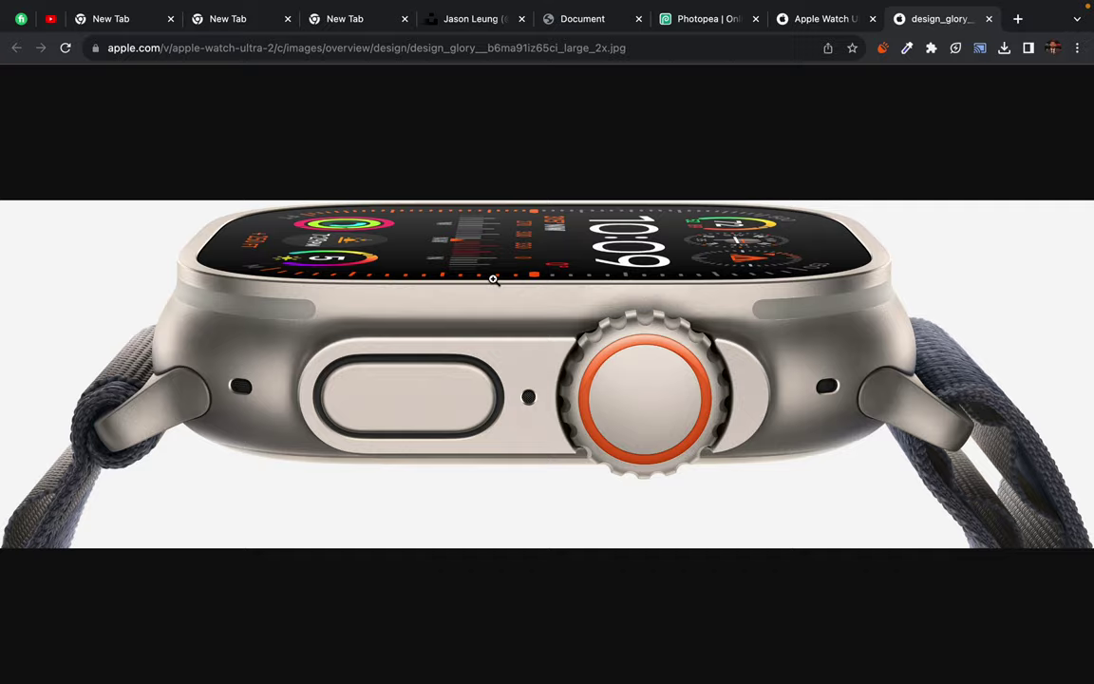
key("super+s")
left_click(667, 382)
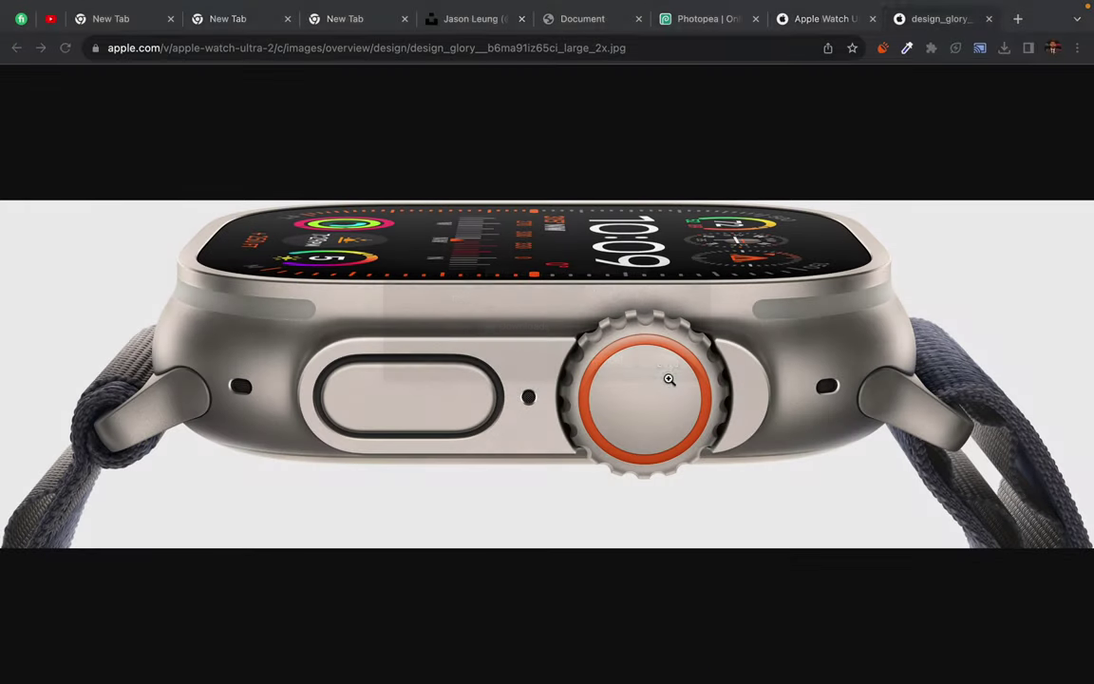
key("ctrl+Left")
key("ctrl+Left")
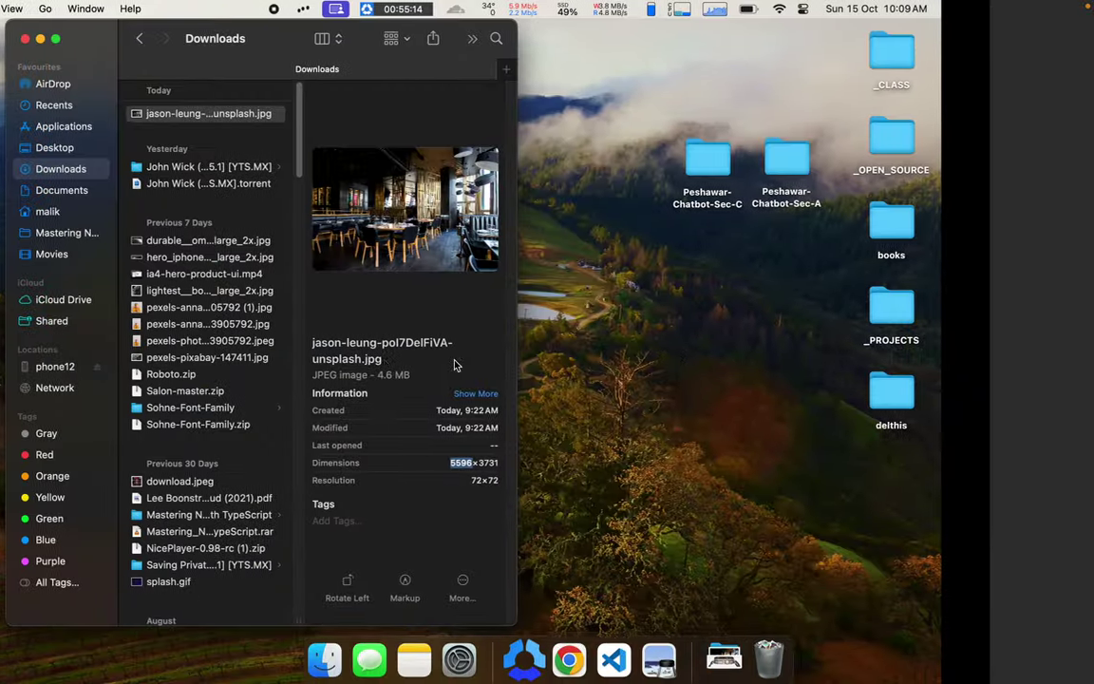
Step: Confirm the downloaded design_glory image is 4150×1322, view it full-size in Preview, then close it
left_click(345, 115)
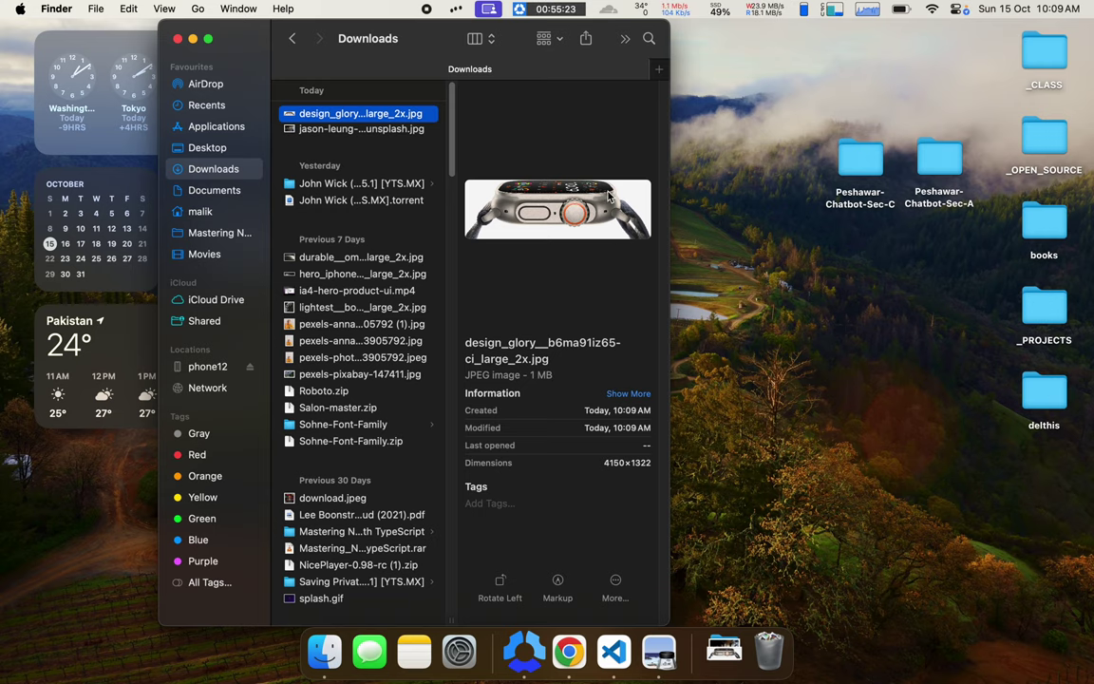
double_click(371, 115)
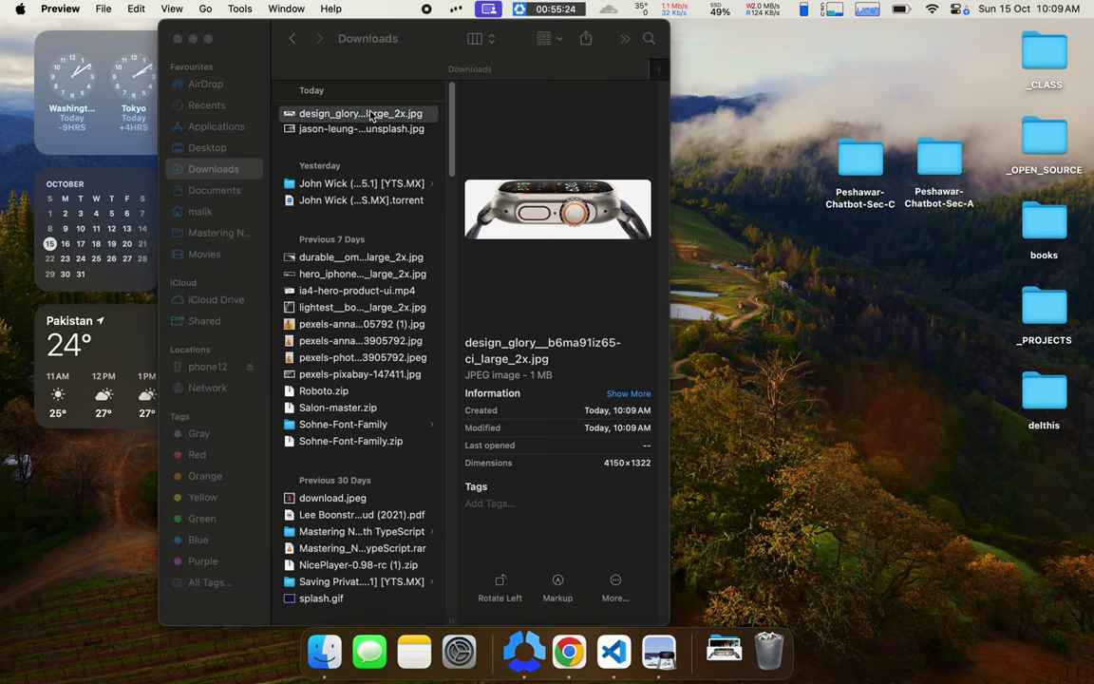
scroll(672, 240, "up", 3)
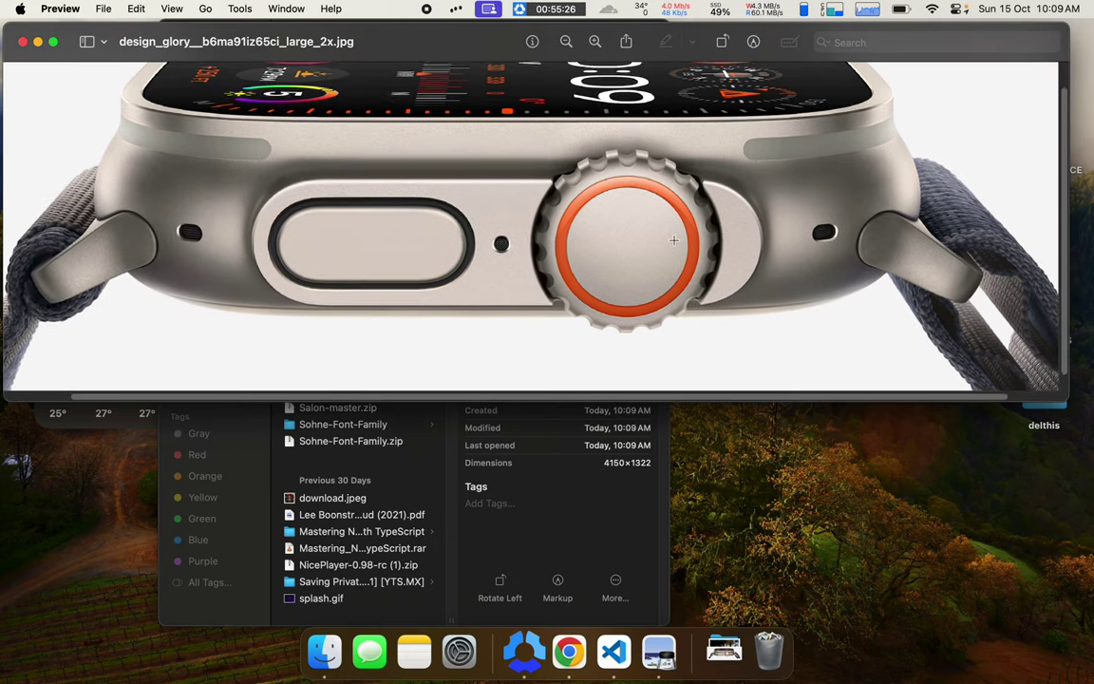
scroll(673, 240, "up", 3)
scroll(598, 138, "up", 2)
scroll(598, 139, "up", 2)
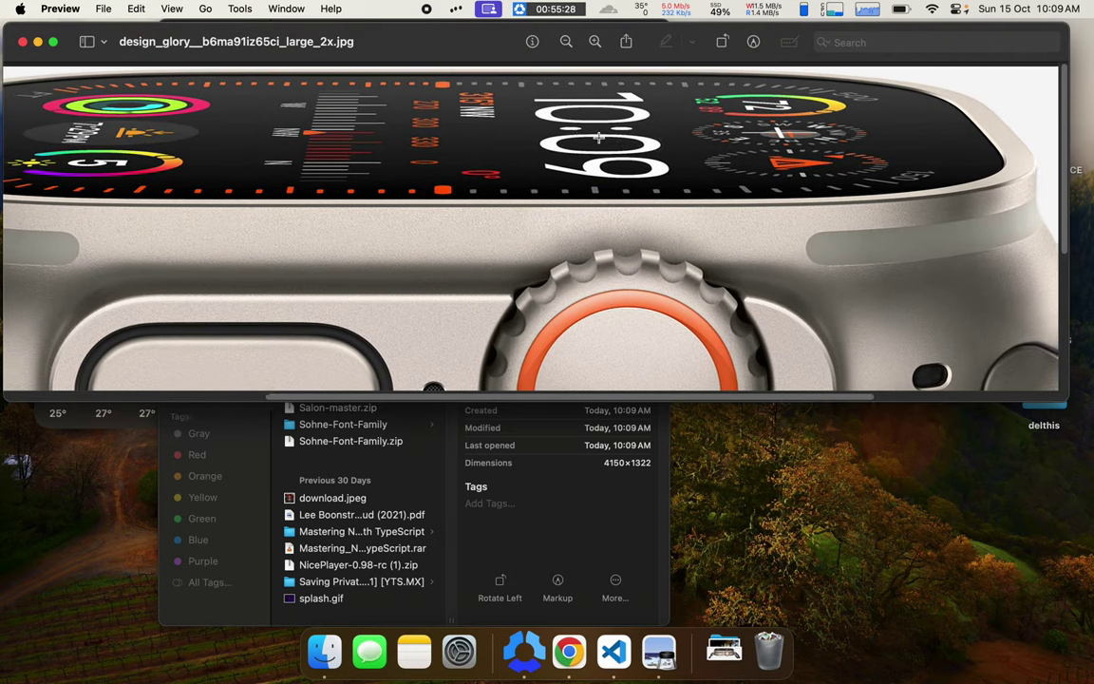
scroll(598, 139, "left", 5)
scroll(598, 139, "left", 5)
left_click(24, 42)
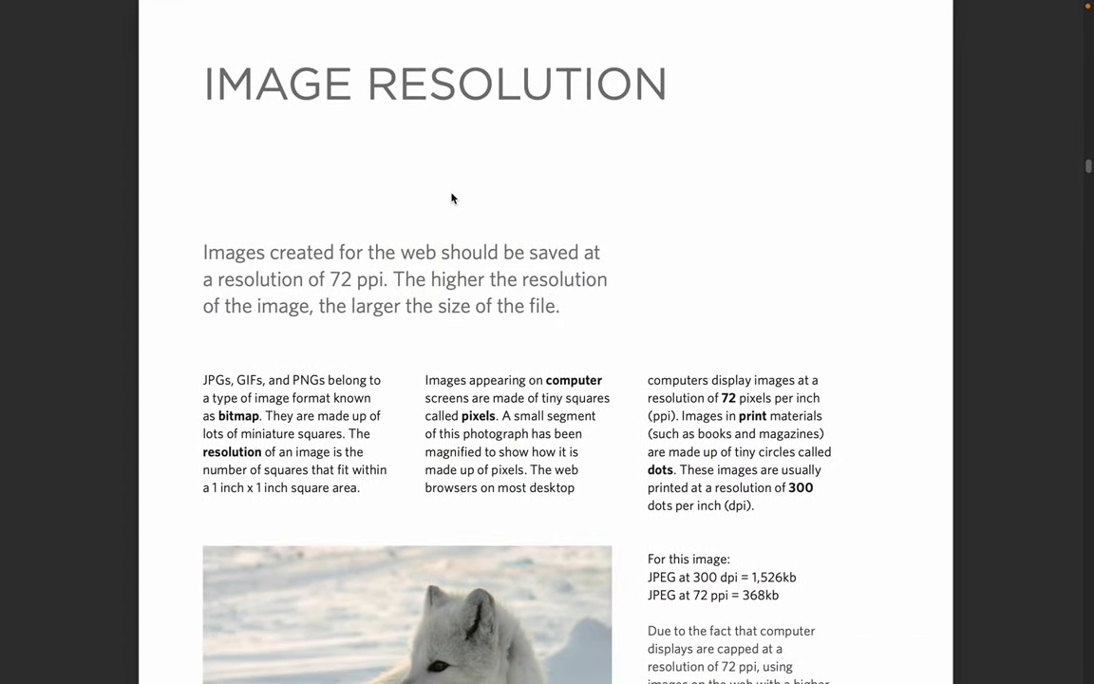
Step: Back in Chrome, close the design_glory image tab and reload the Apple Watch Ultra 2 page
key("ctrl+Right")
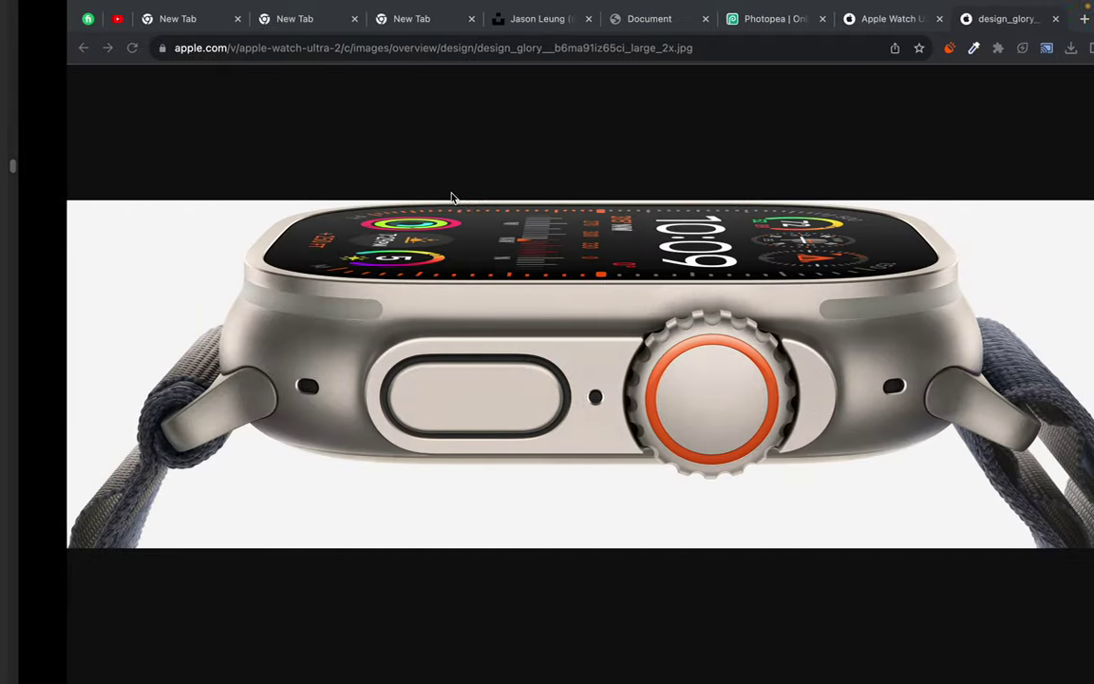
key("ctrl+w")
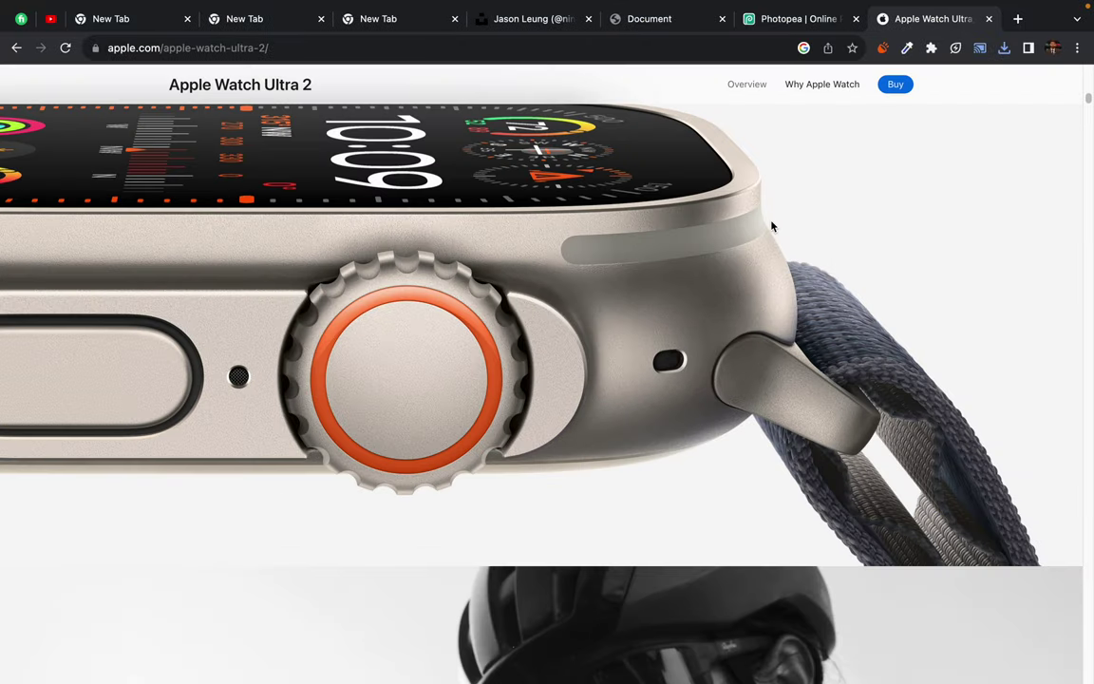
key("ctrl+r")
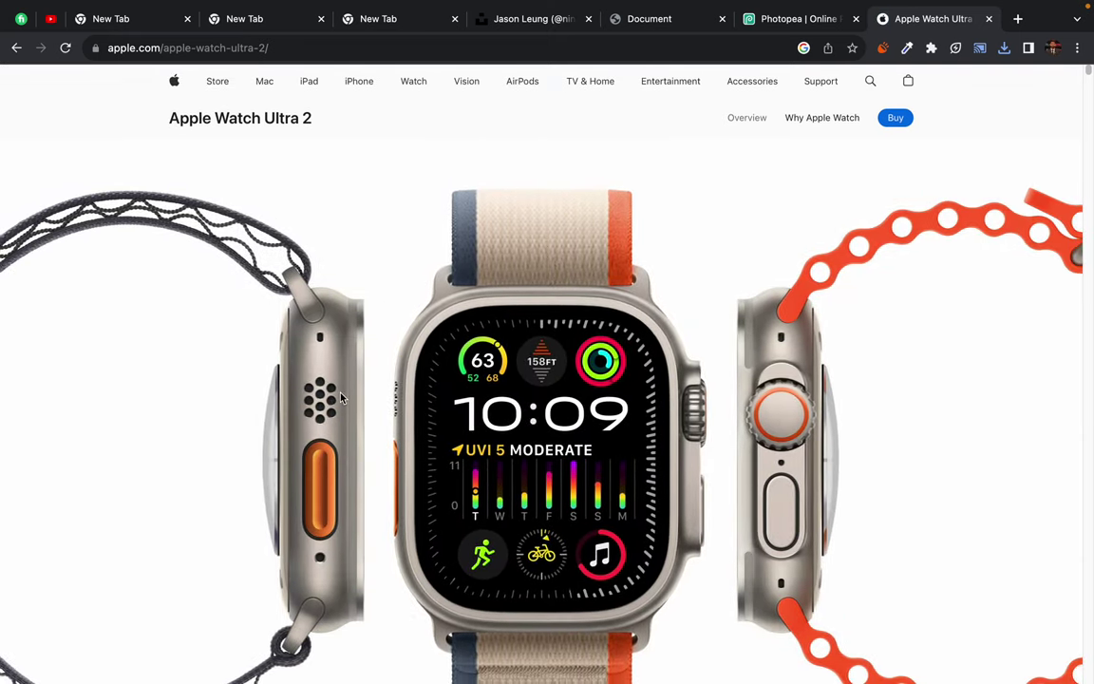
Step: Scroll through the reloaded Apple Watch Ultra 2 page and bring up its context menu
scroll(340, 396, "down", 5)
scroll(340, 396, "down", 3)
scroll(340, 396, "down", 5)
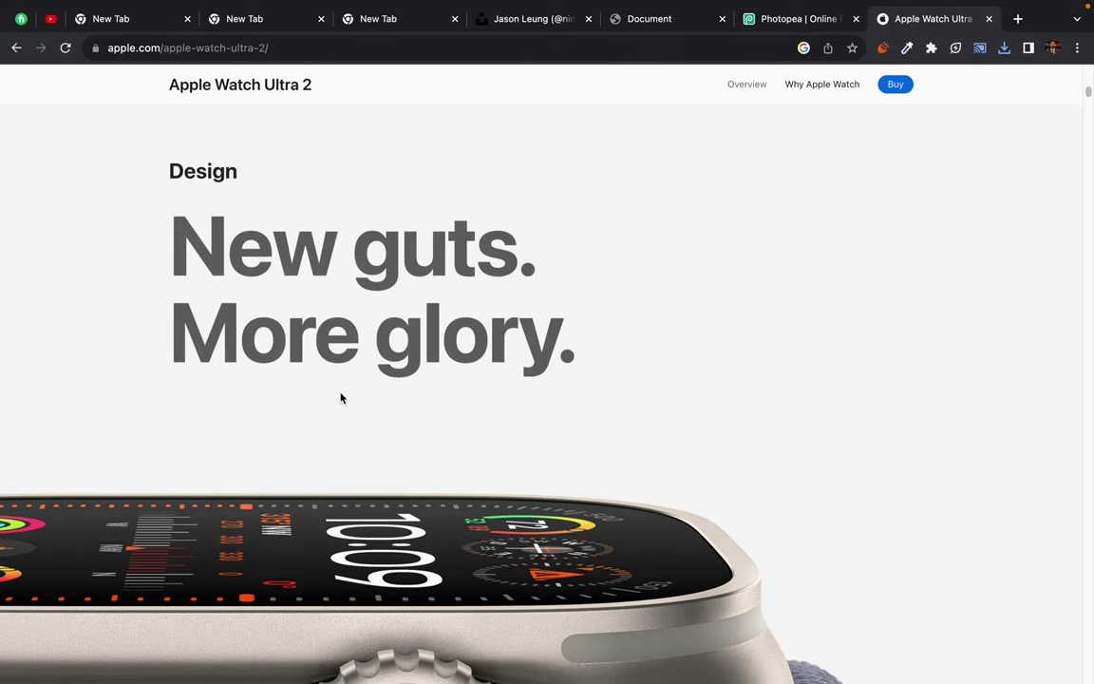
scroll(340, 396, "down", 2)
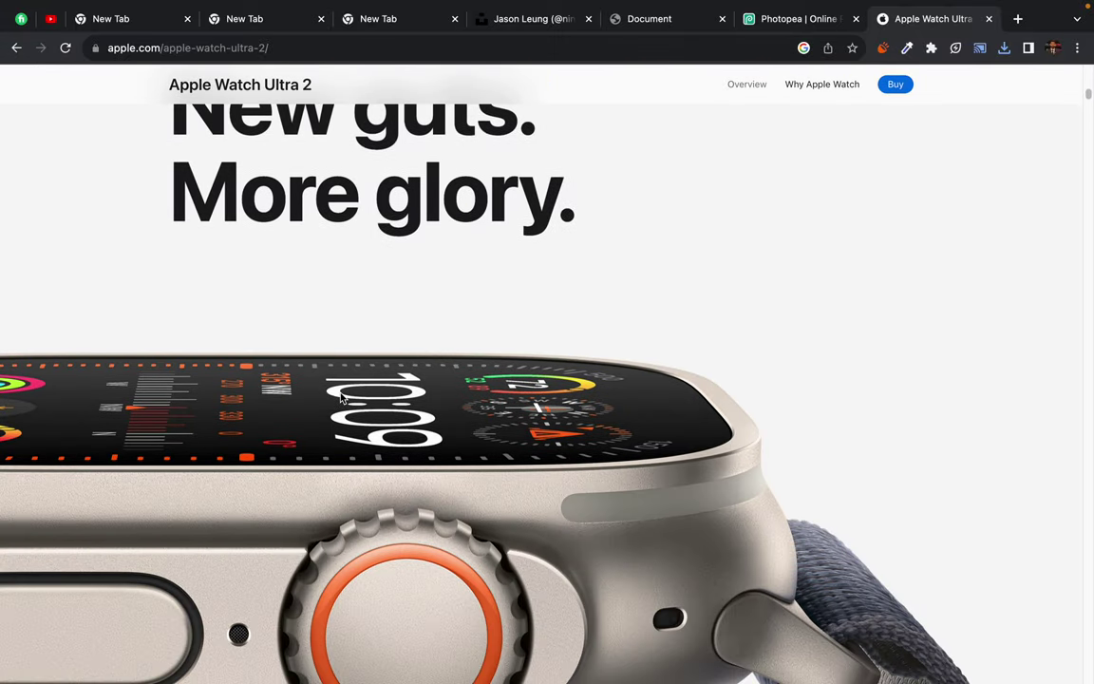
scroll(340, 396, "down", 1)
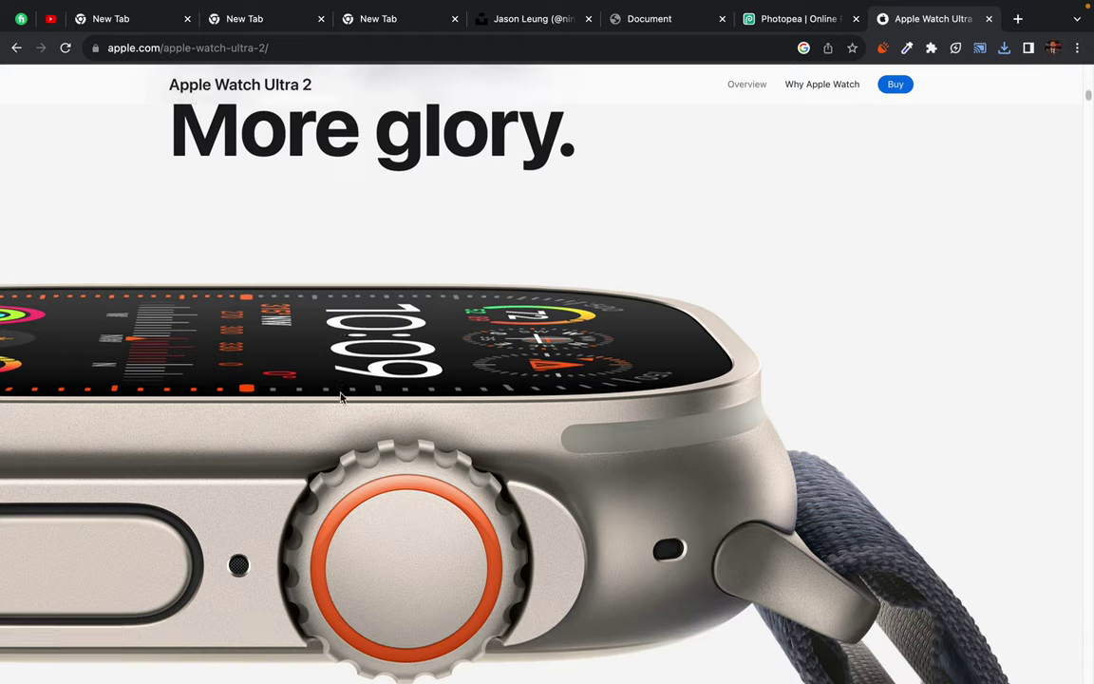
scroll(340, 396, "down", 2)
scroll(340, 396, "down", 5)
scroll(340, 396, "up", 6)
scroll(340, 396, "up", 10)
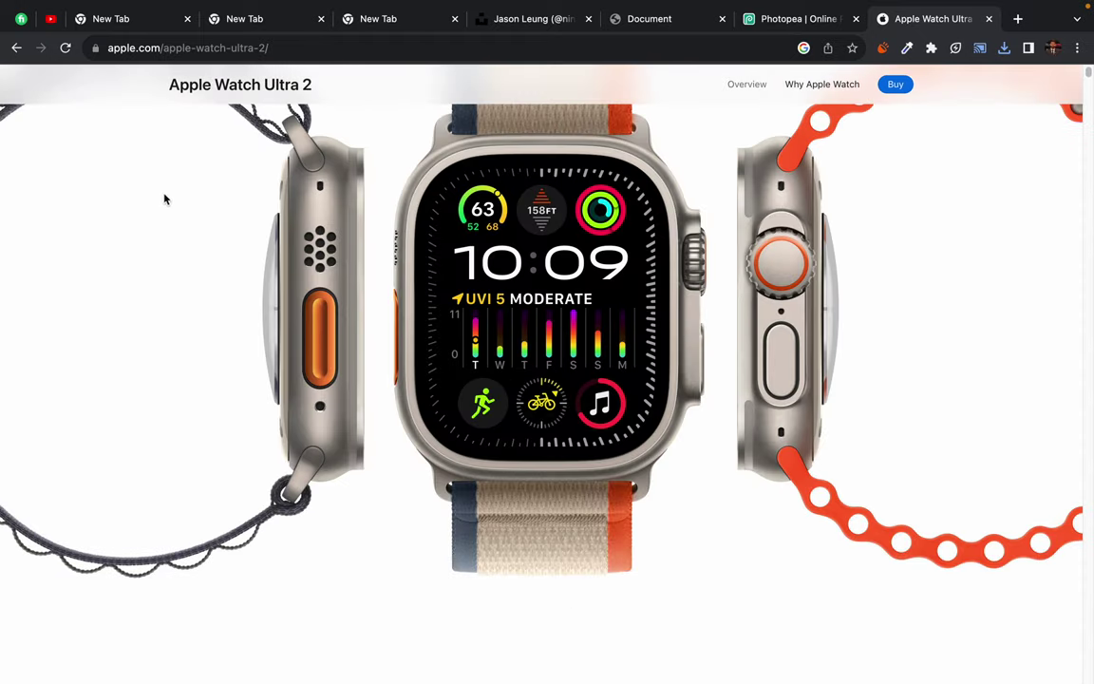
scroll(157, 195, "up", 3)
right_click(91, 112)
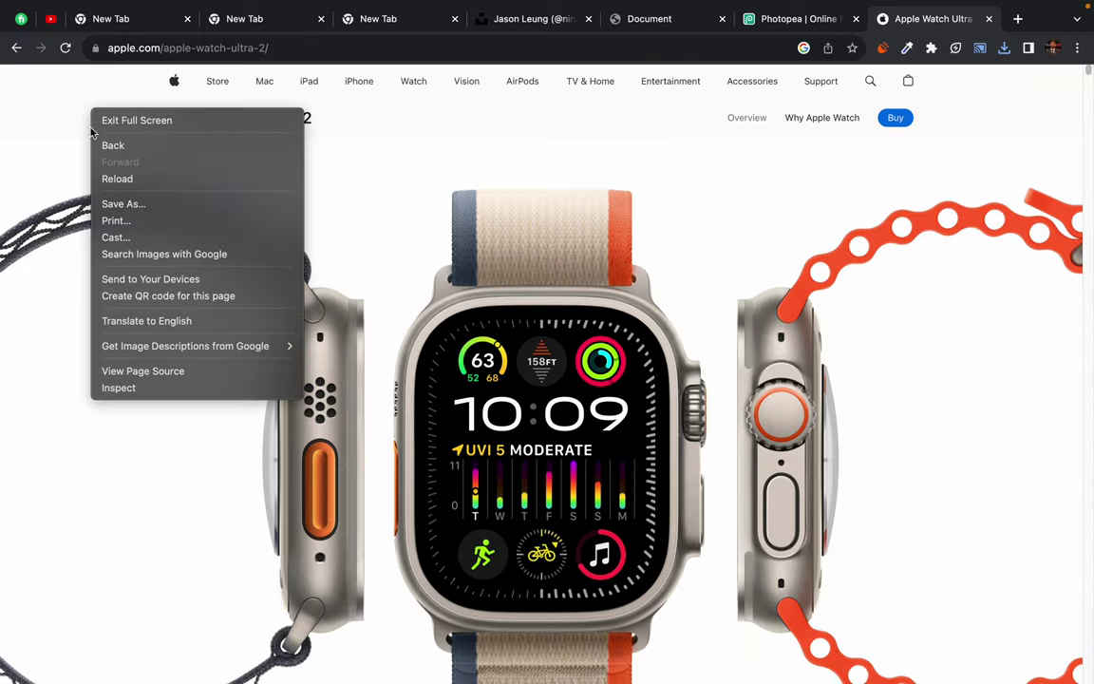
Step: Open DevTools beside the Apple Watch page, hard-reload the page, and adjust the panel width
left_click(140, 387)
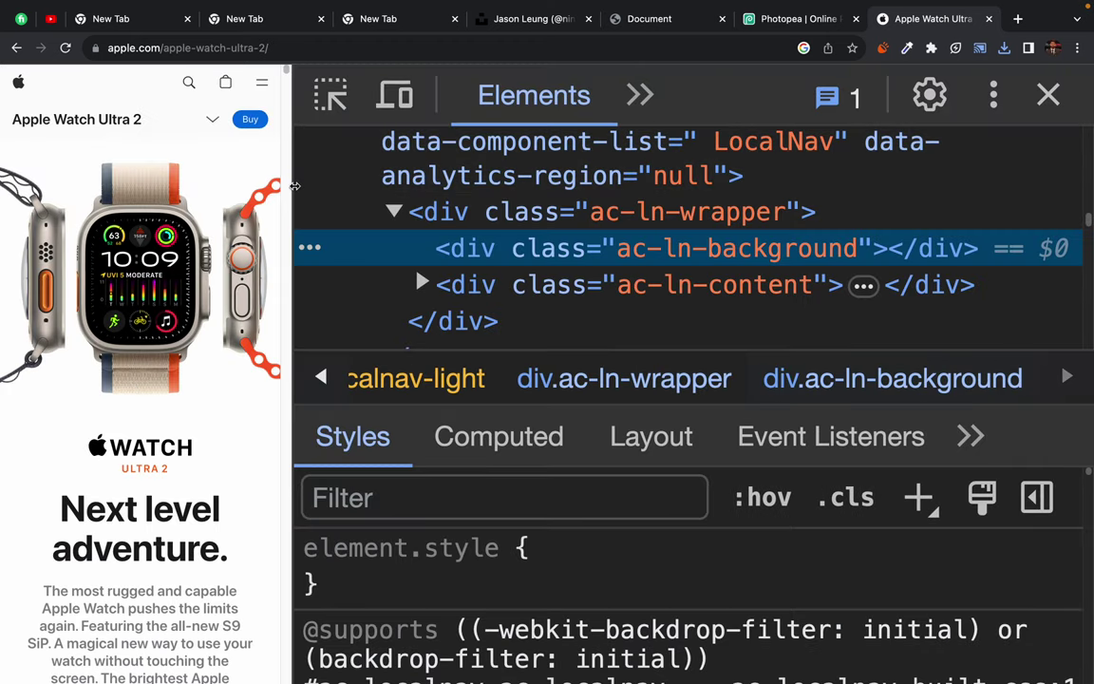
left_click_drag(293, 187, 705, 187)
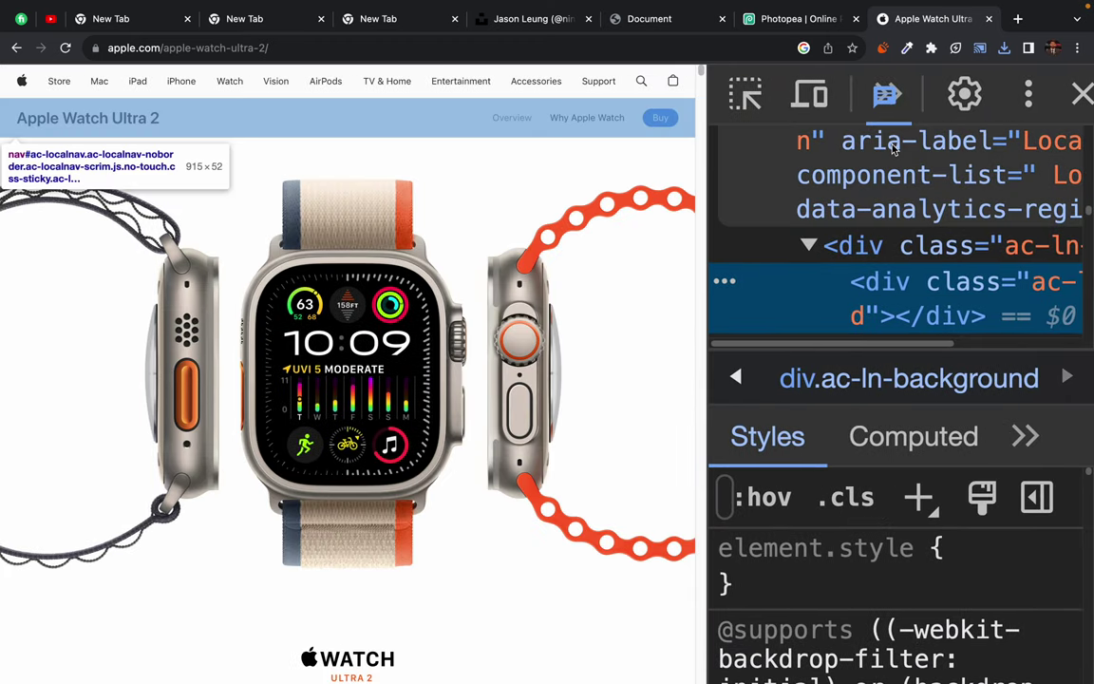
right_click(65, 47)
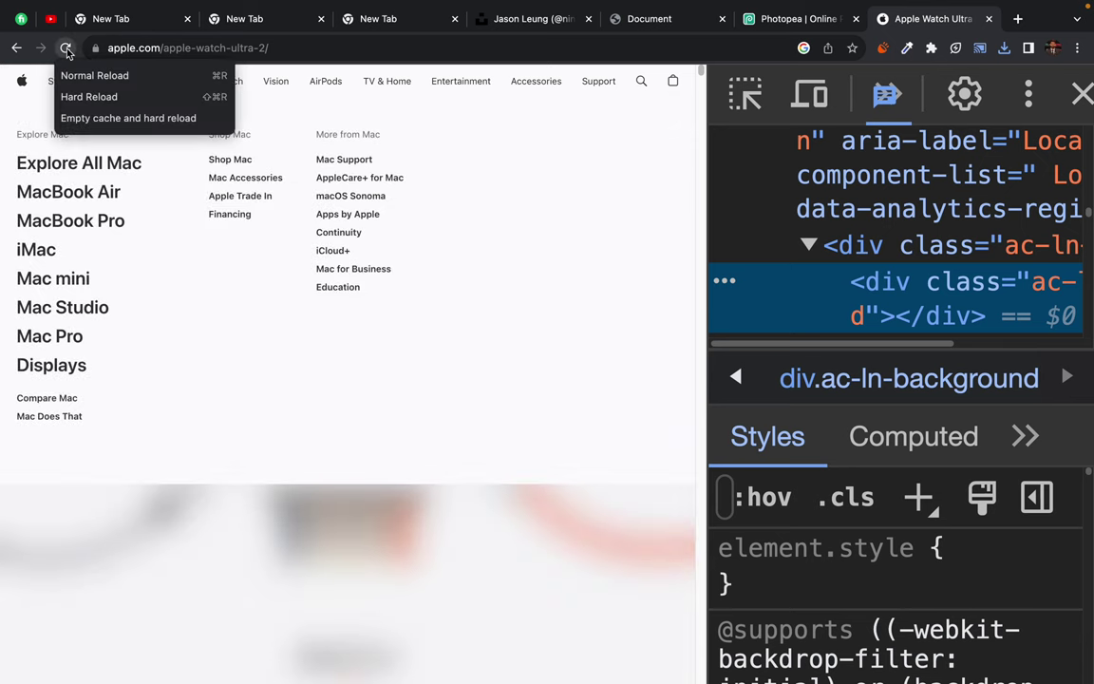
left_click(83, 118)
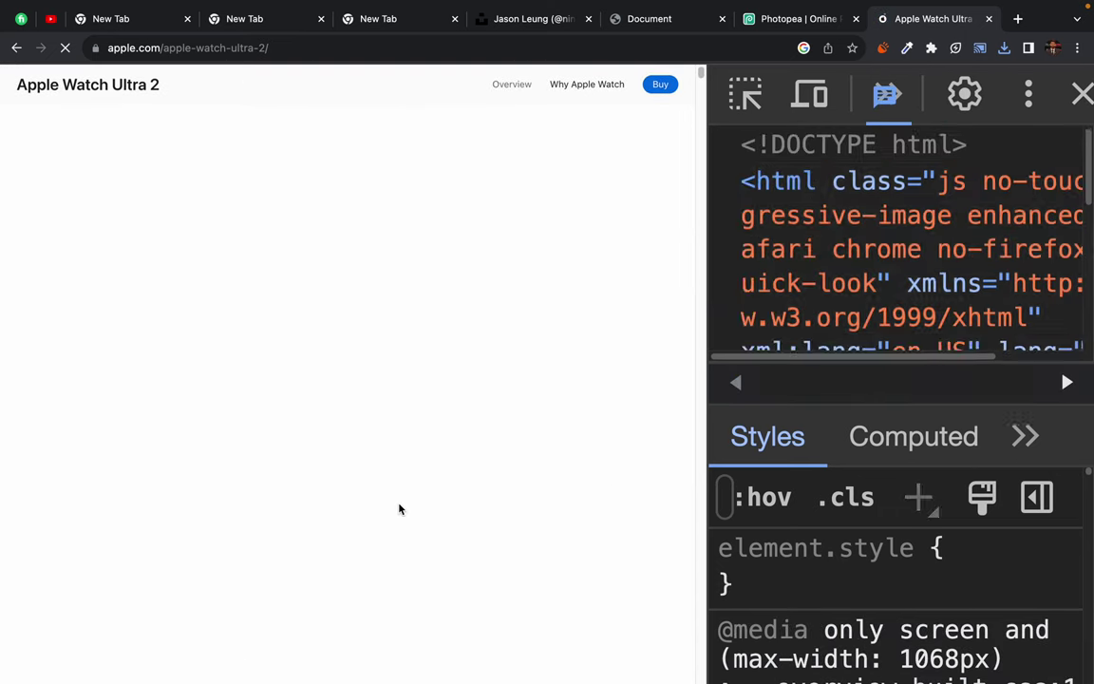
scroll(398, 509, "down", 3)
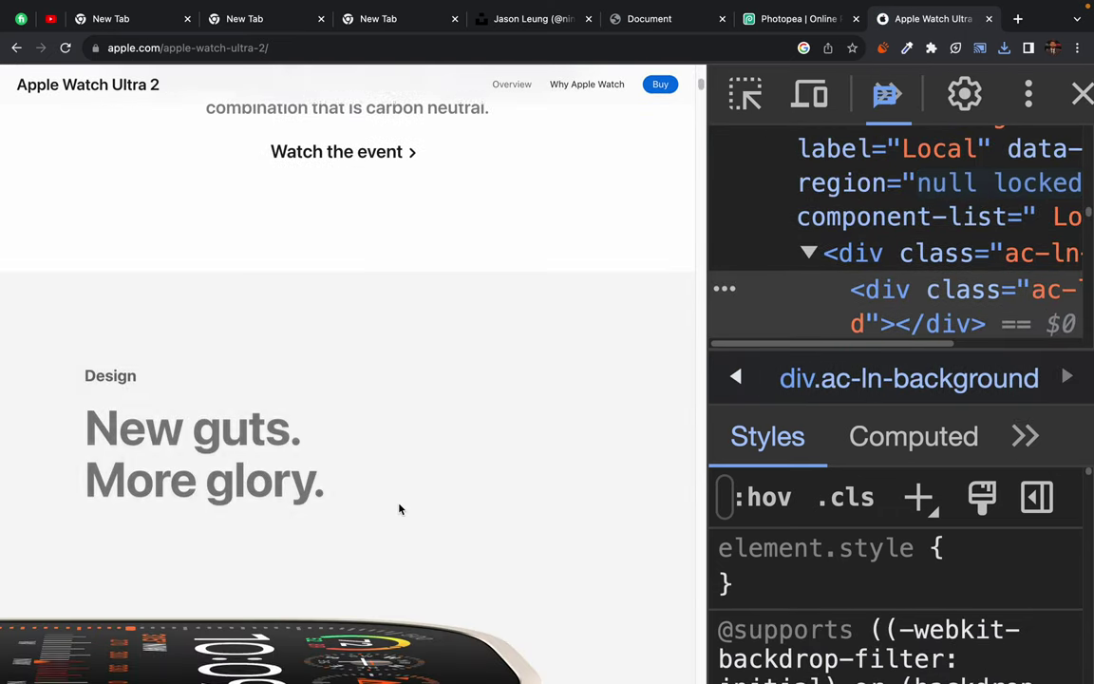
scroll(399, 509, "down", 5)
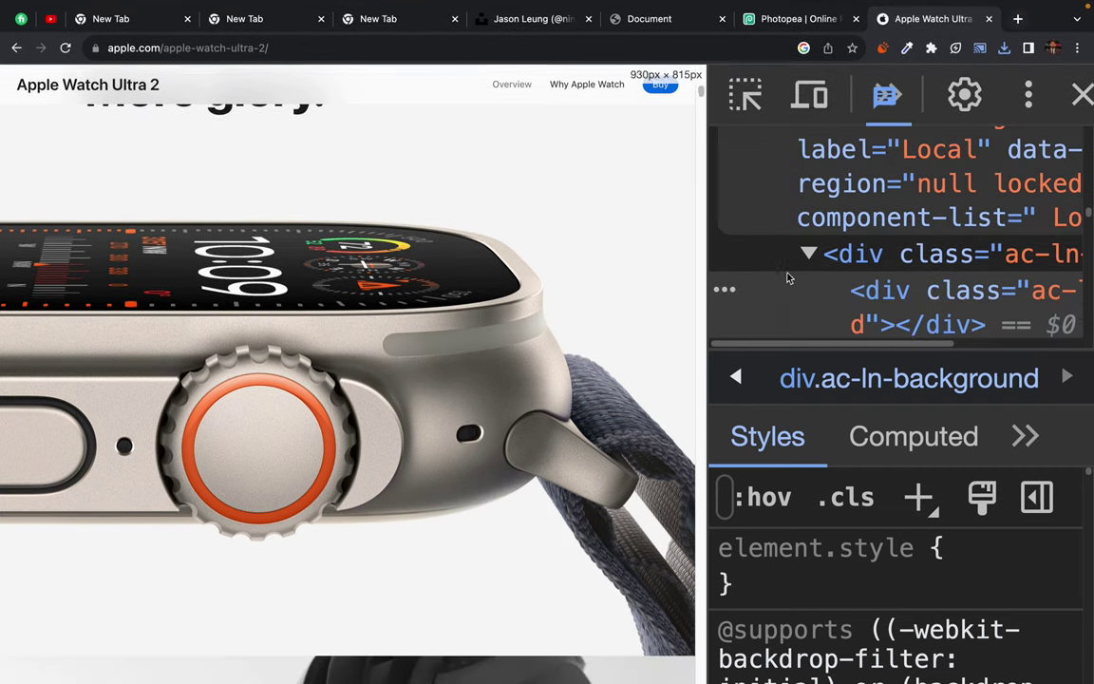
left_click_drag(707, 240, 556, 242)
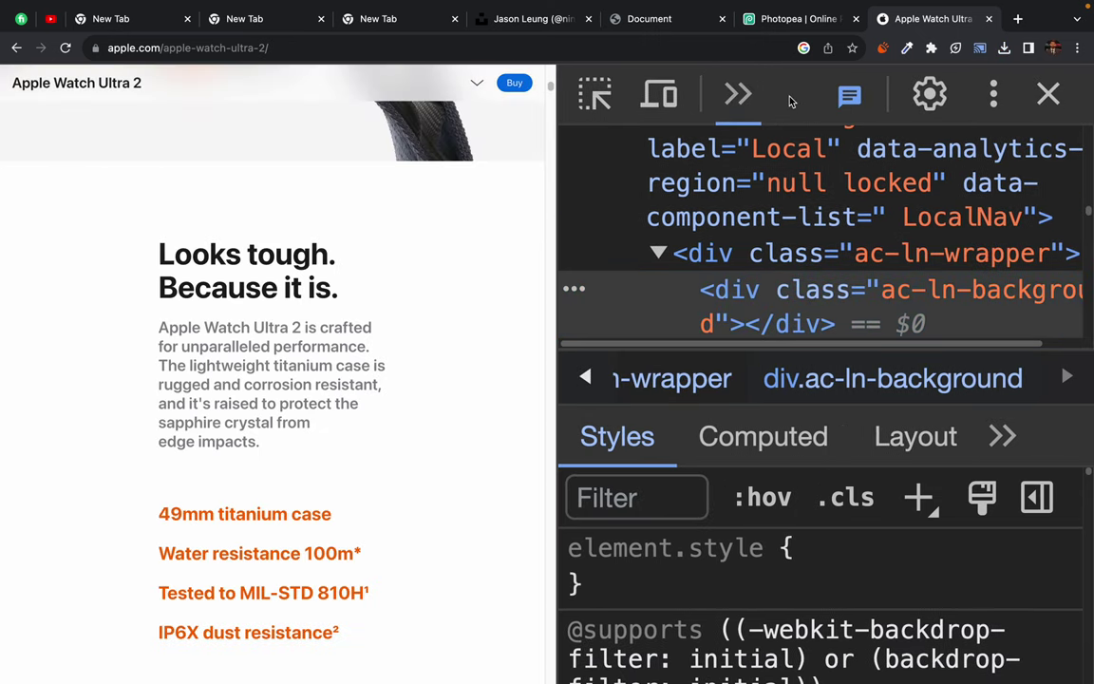
Step: Reset the DevTools zoom and throttle the Network panel to Slow 3G
key("super+0")
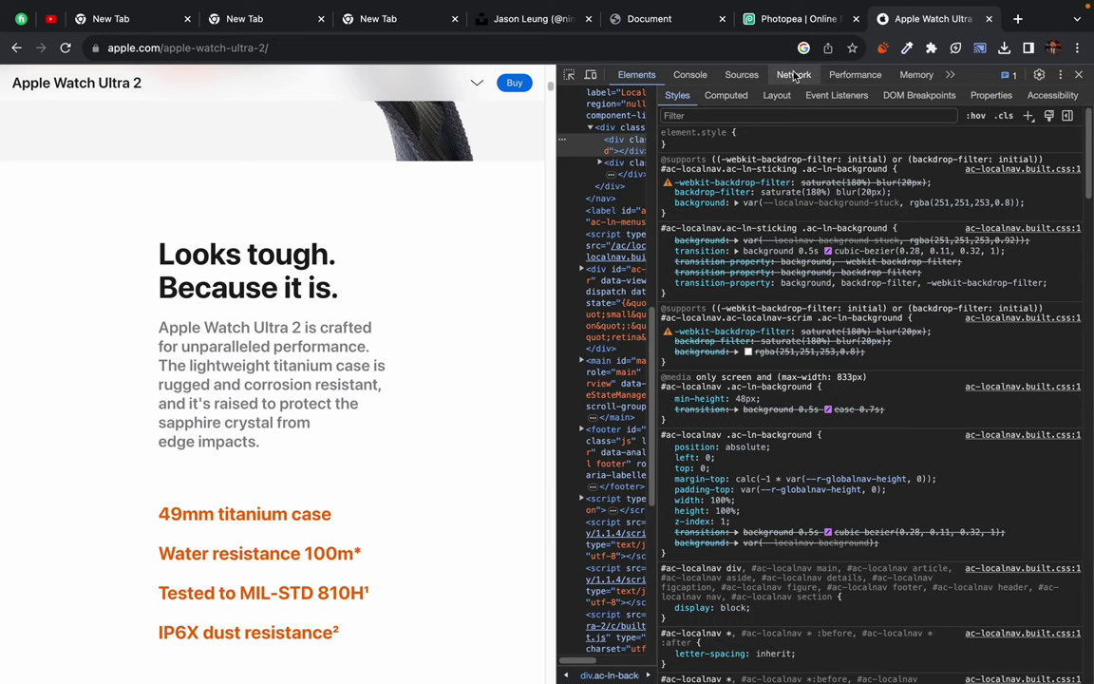
left_click(794, 75)
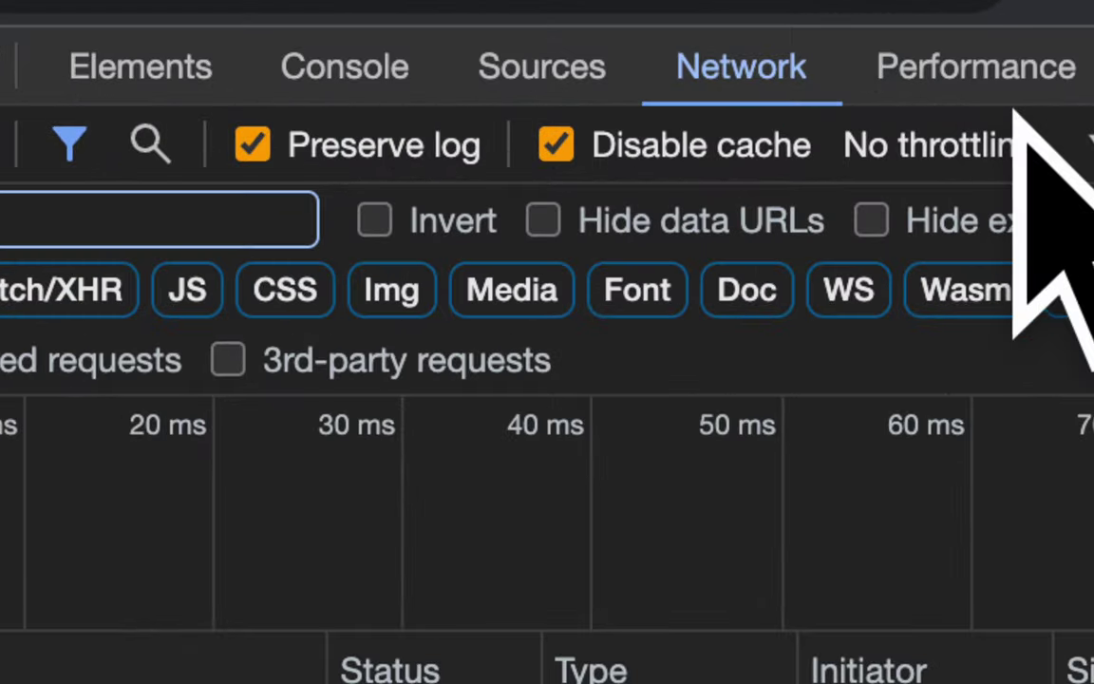
left_click(935, 147)
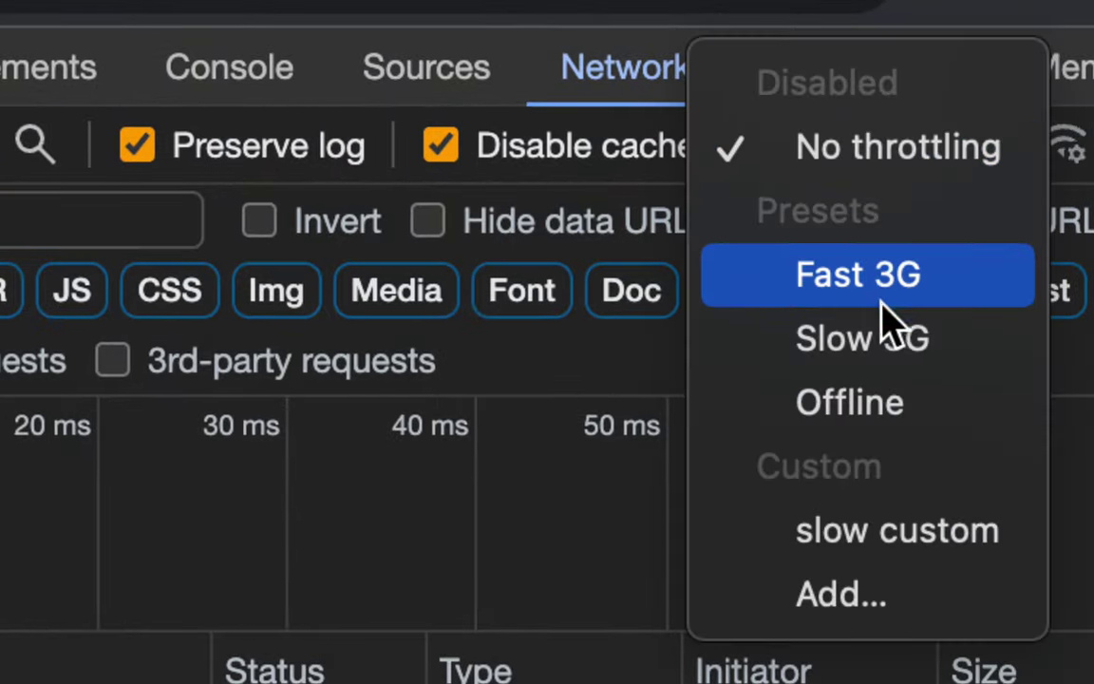
left_click(878, 339)
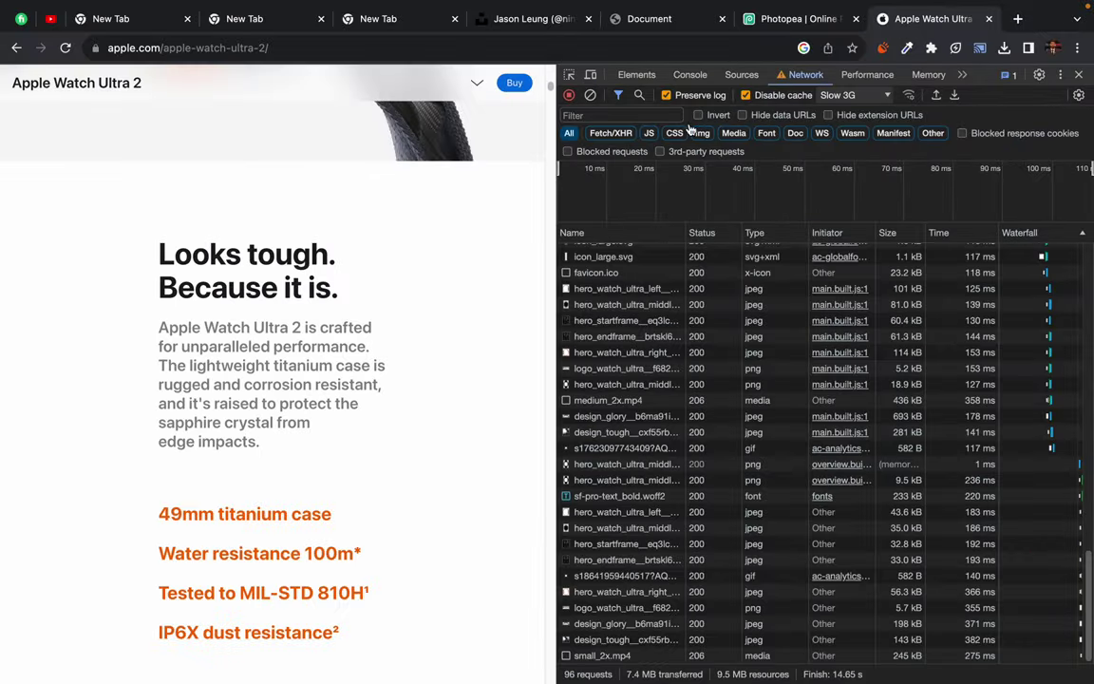
Step: Clear the Network log, then empty the cache and hard-reload the Apple Watch page
left_click(589, 96)
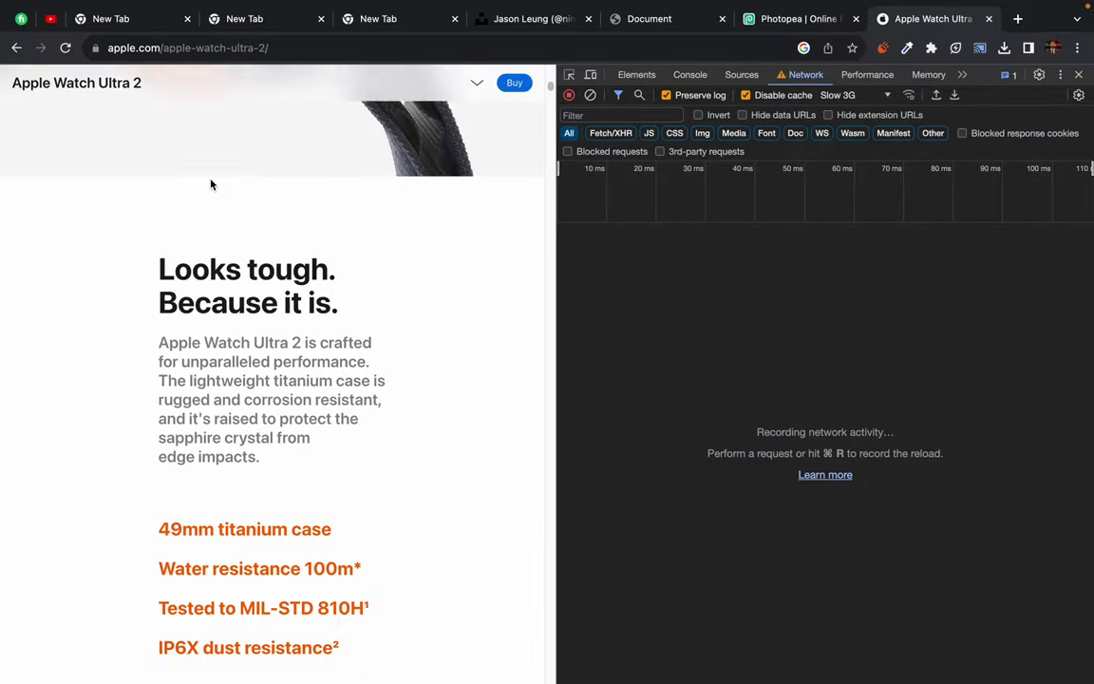
scroll(189, 159, "up", 5)
right_click(66, 49)
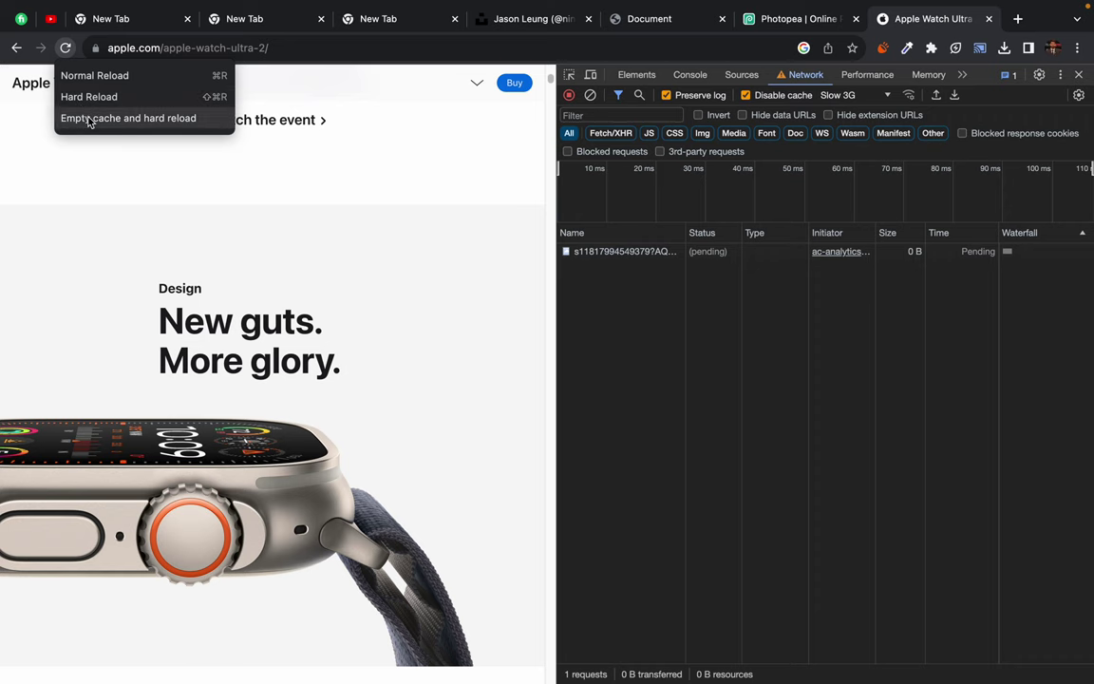
left_click(90, 117)
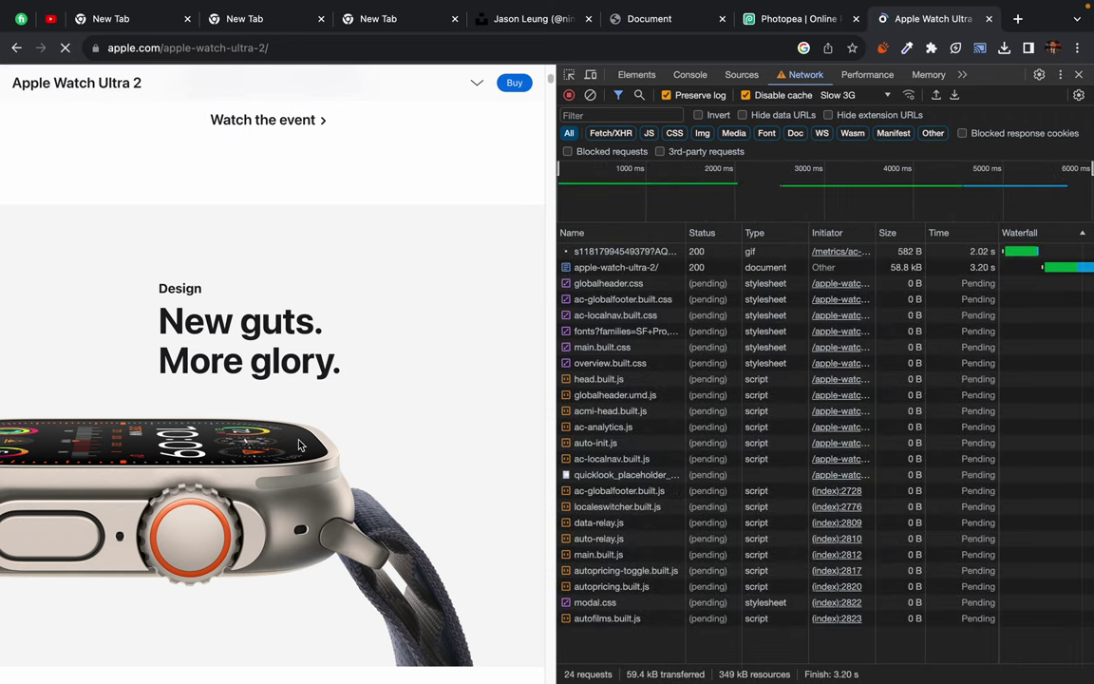
scroll(298, 445, "up", 4)
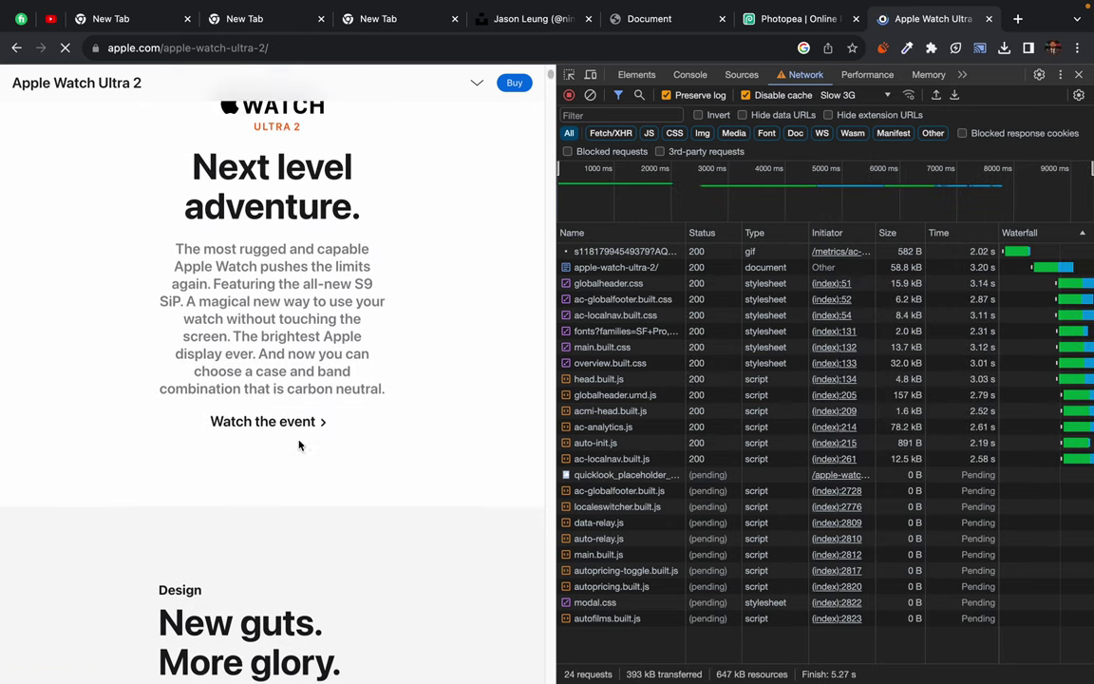
scroll(298, 446, "up", 3)
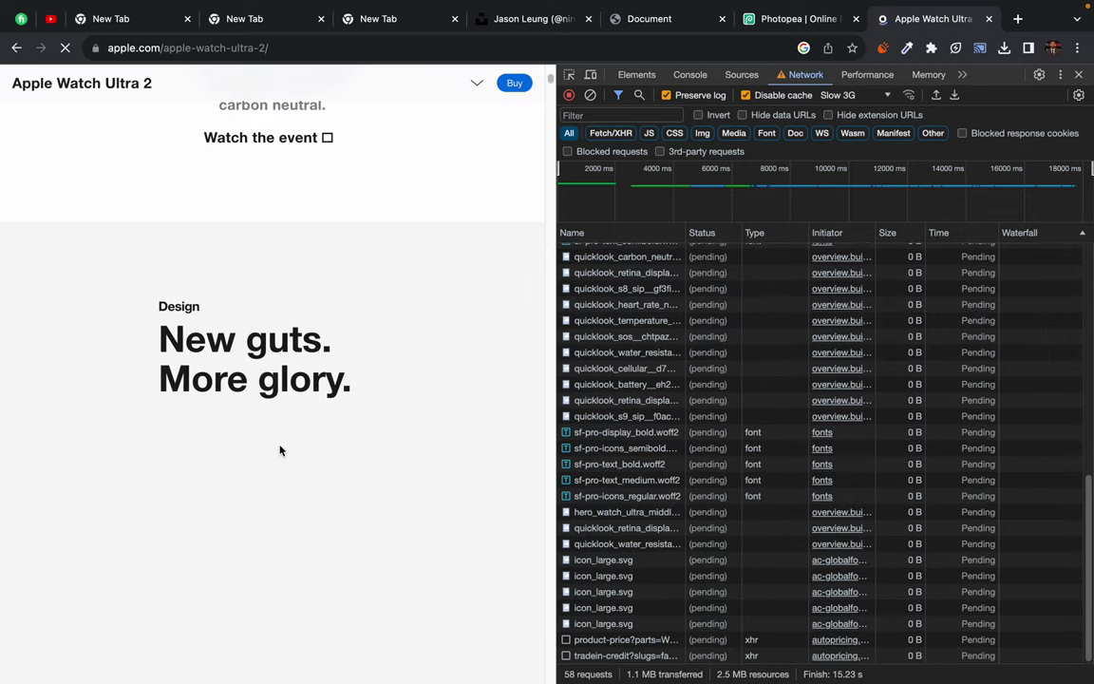
Step: Scroll the page while the Slow 3G reload logs 68 requests and 2.9 MB
scroll(281, 451, "down", 2)
scroll(280, 450, "down", 2)
scroll(280, 446, "down", 2)
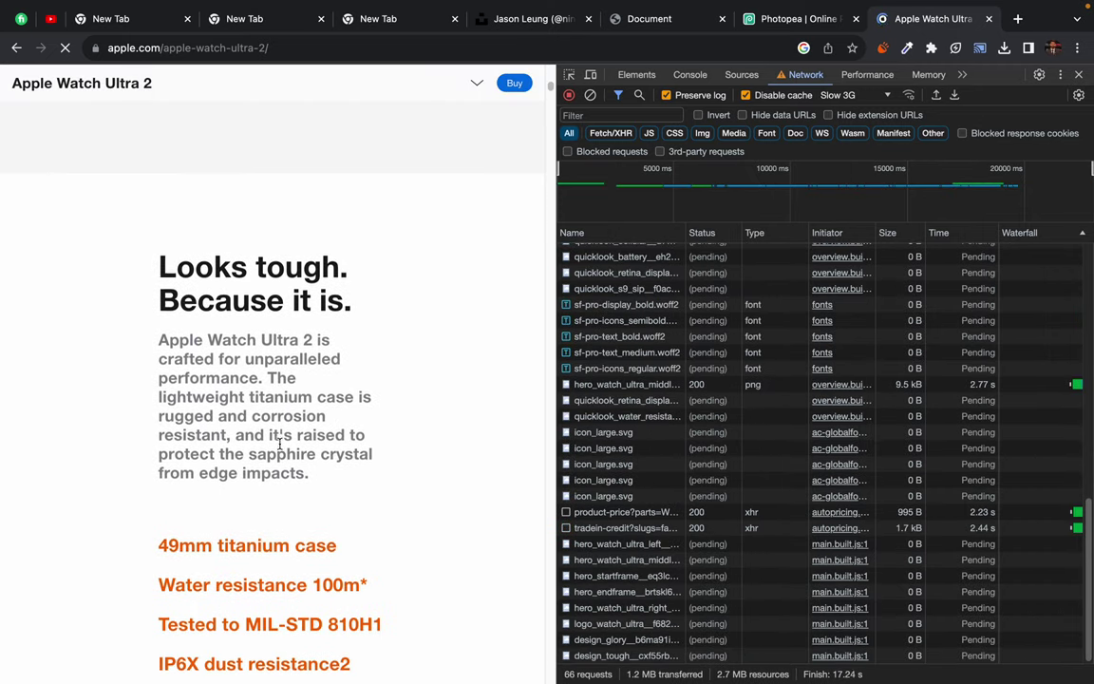
scroll(279, 442, "down", 1)
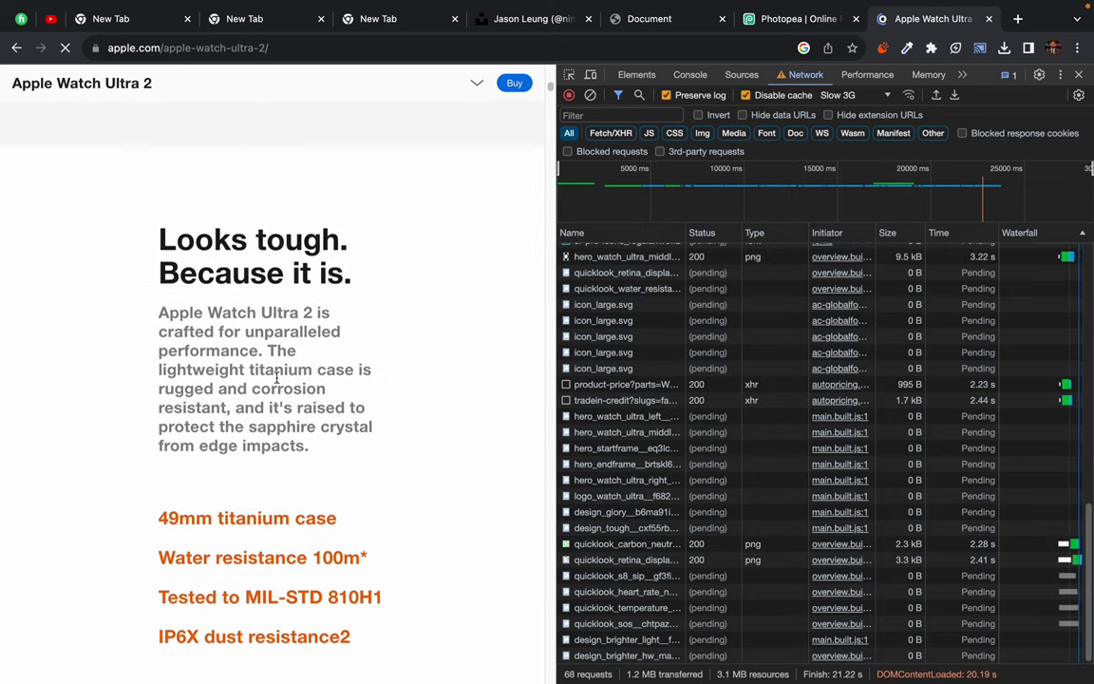
scroll(324, 194, "up", 2)
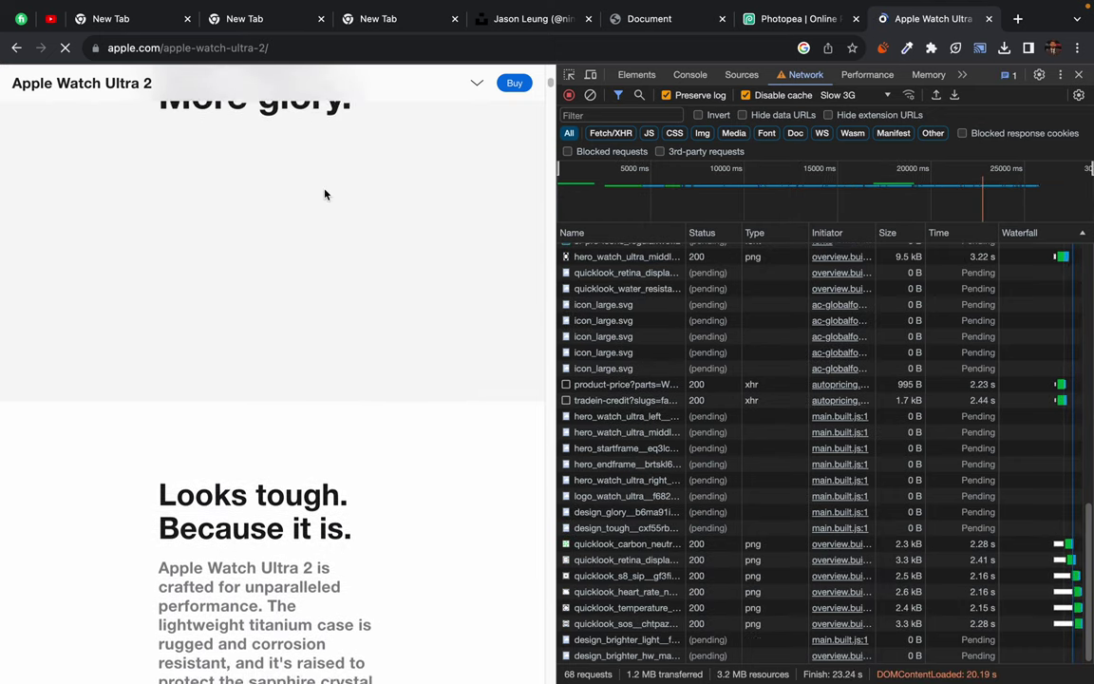
scroll(323, 193, "up", 3)
scroll(324, 195, "up", 2)
scroll(324, 193, "up", 4)
scroll(323, 190, "up", 1)
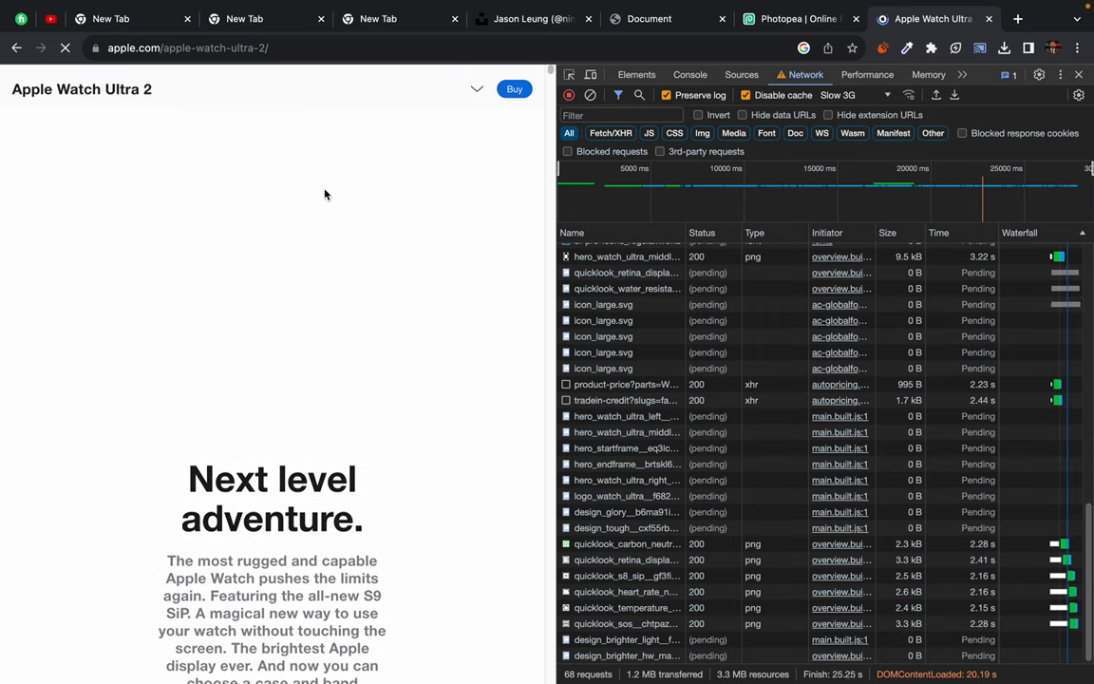
scroll(324, 190, "down", 4)
scroll(323, 189, "down", 2)
scroll(324, 190, "down", 2)
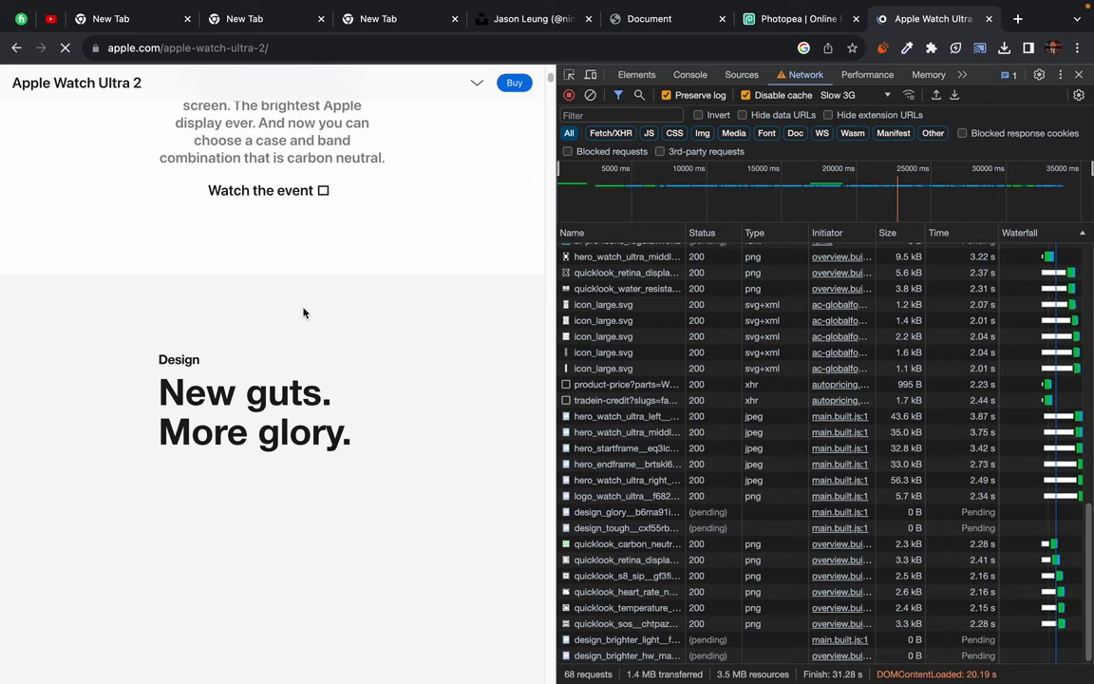
scroll(304, 313, "up", 1)
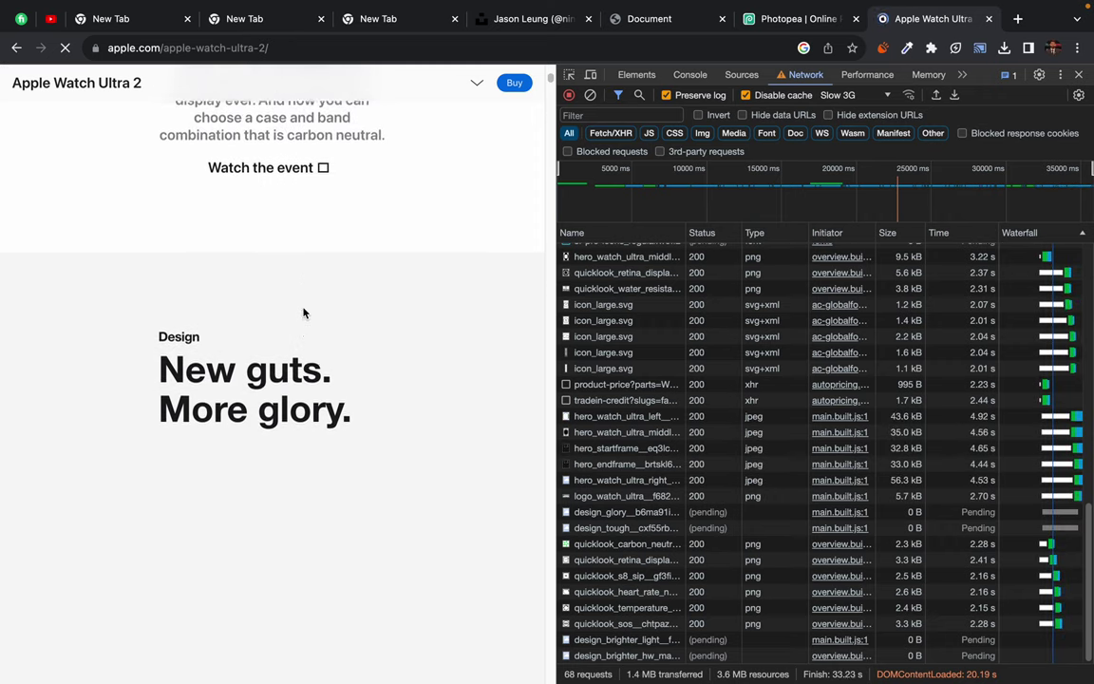
scroll(304, 314, "down", 2)
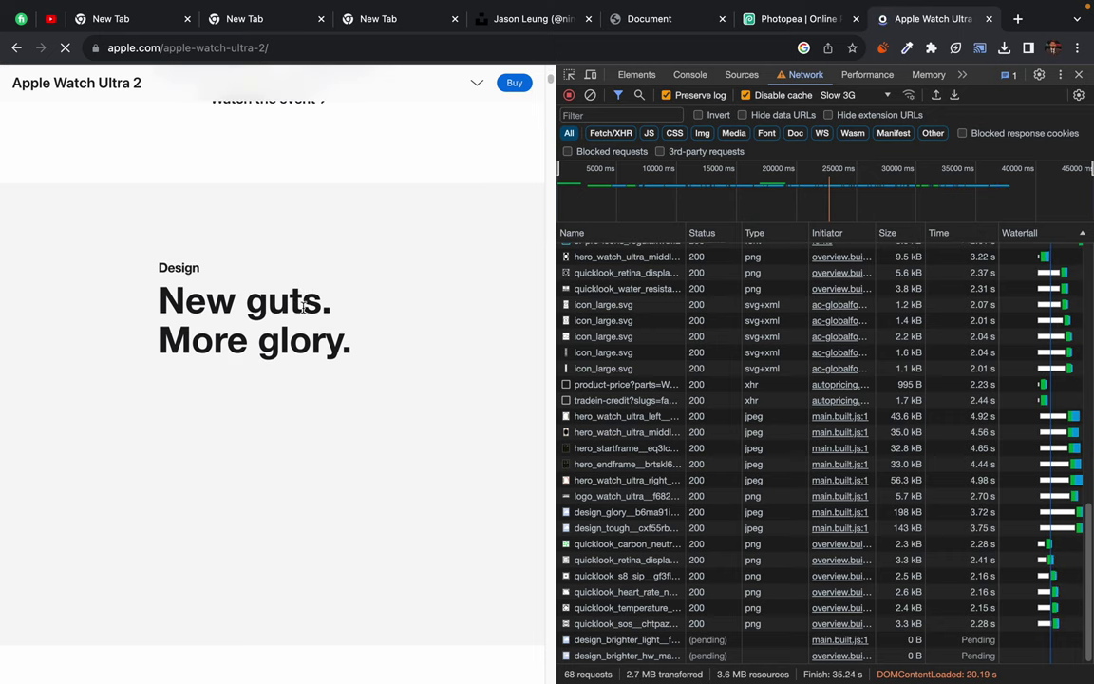
scroll(303, 309, "down", 2)
scroll(303, 312, "down", 3)
scroll(304, 311, "up", 10)
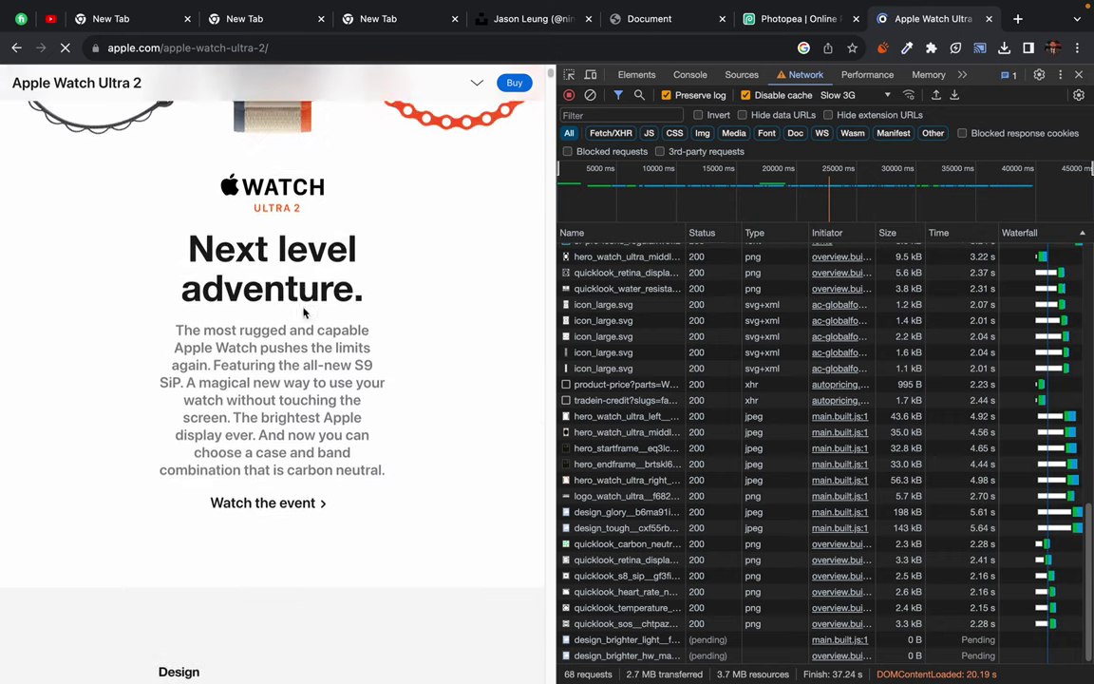
scroll(303, 311, "up", 3)
scroll(304, 311, "down", 4)
scroll(304, 312, "down", 5)
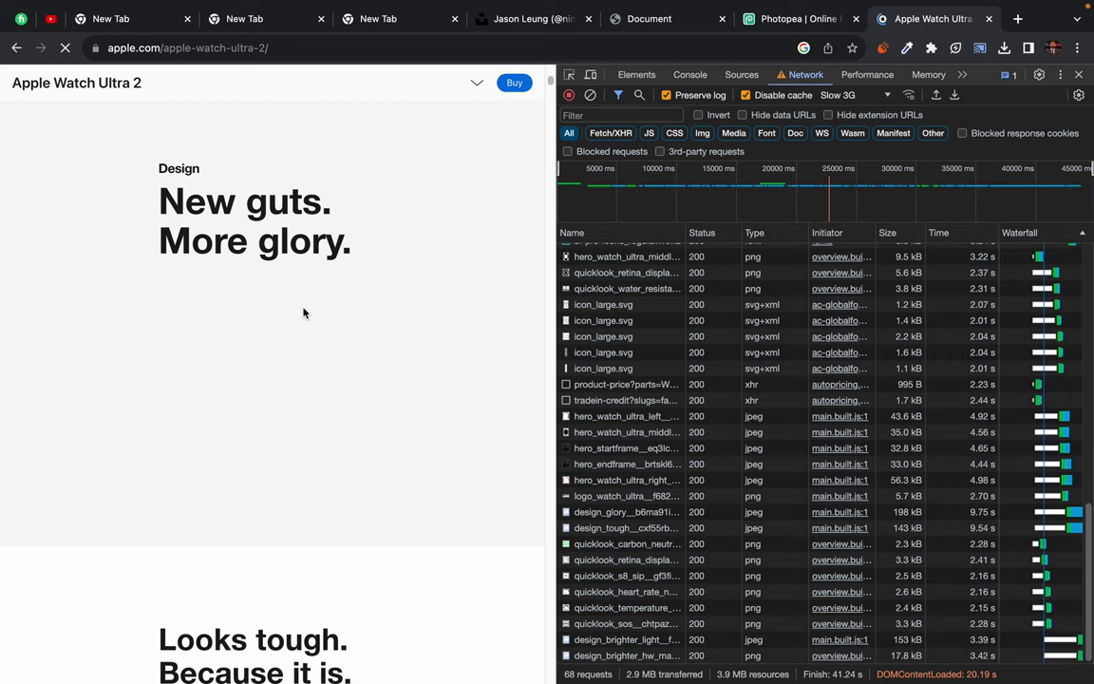
scroll(768, 506, "up", 1)
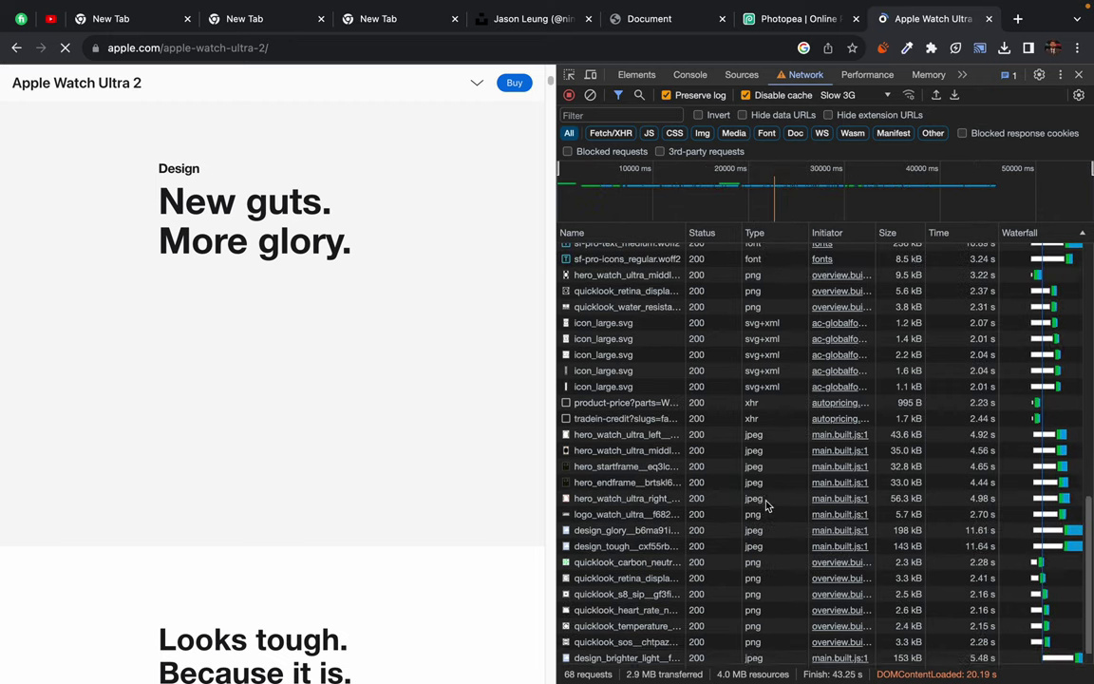
scroll(768, 506, "up", 5)
scroll(768, 506, "up", 4)
scroll(767, 506, "down", 5)
scroll(767, 506, "down", 5)
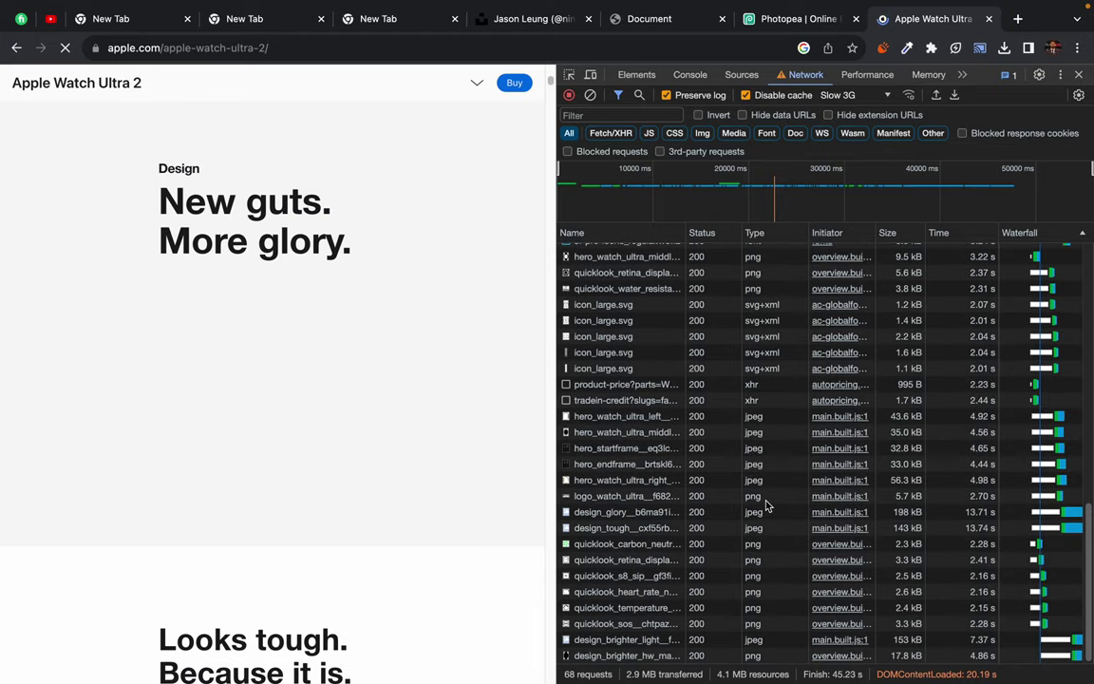
scroll(767, 507, "up", 10)
scroll(768, 506, "down", 1)
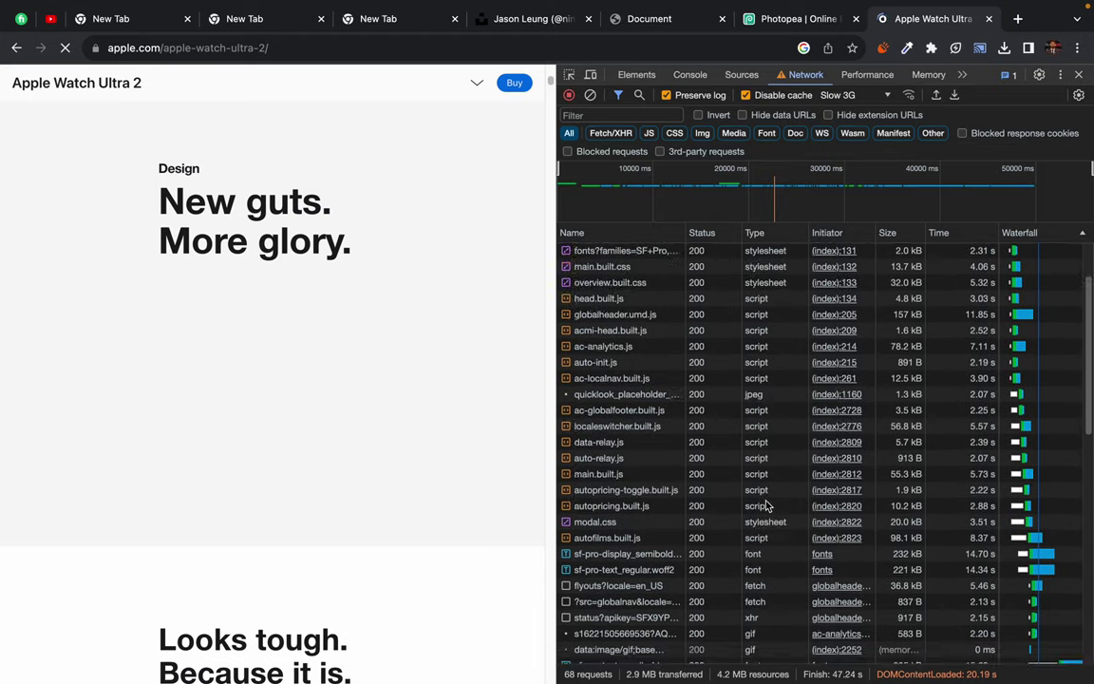
scroll(767, 507, "down", 6)
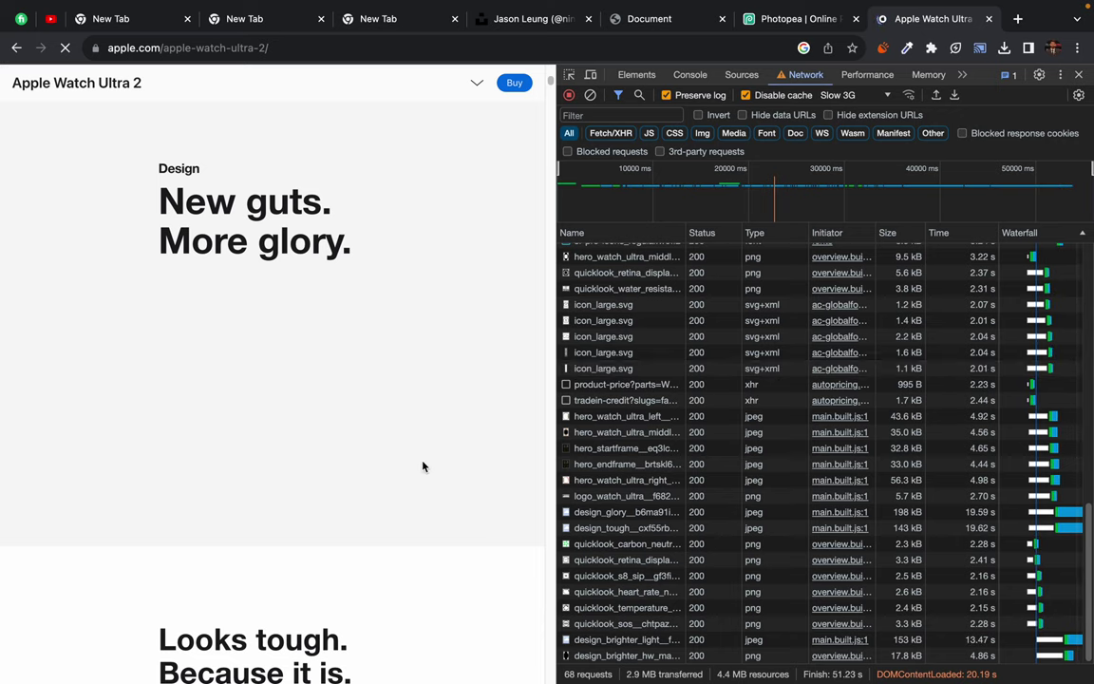
Step: Narrow the DevTools panel and scroll down the Apple page as hero images load
left_click_drag(556, 373, 903, 373)
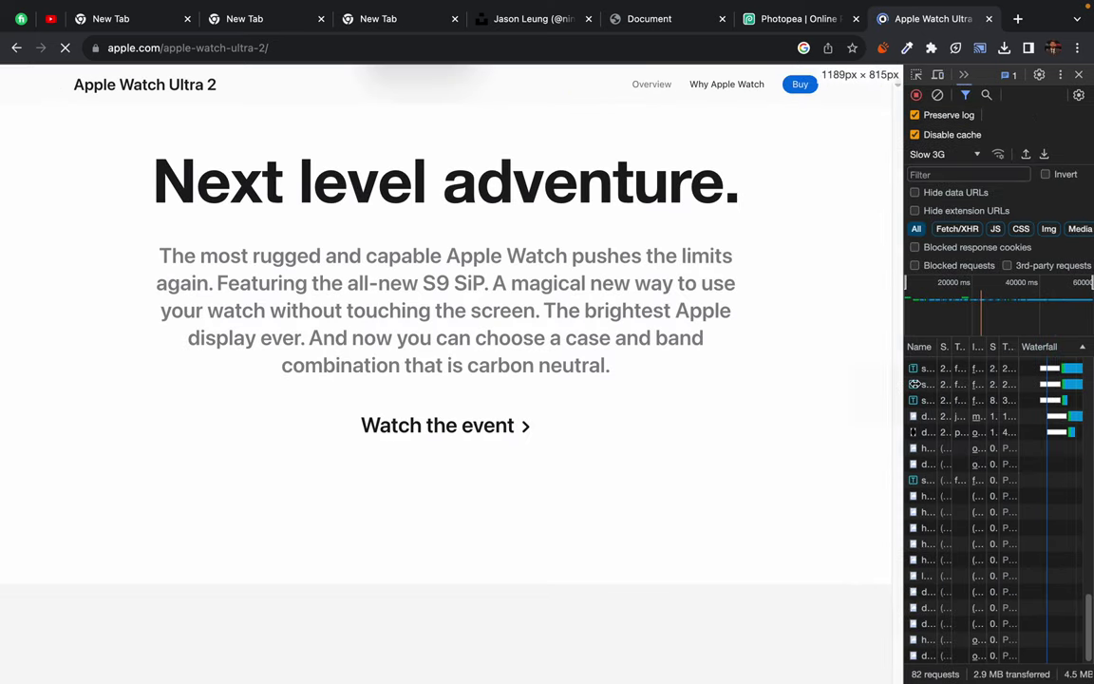
scroll(481, 438, "down", 3)
scroll(482, 438, "down", 1)
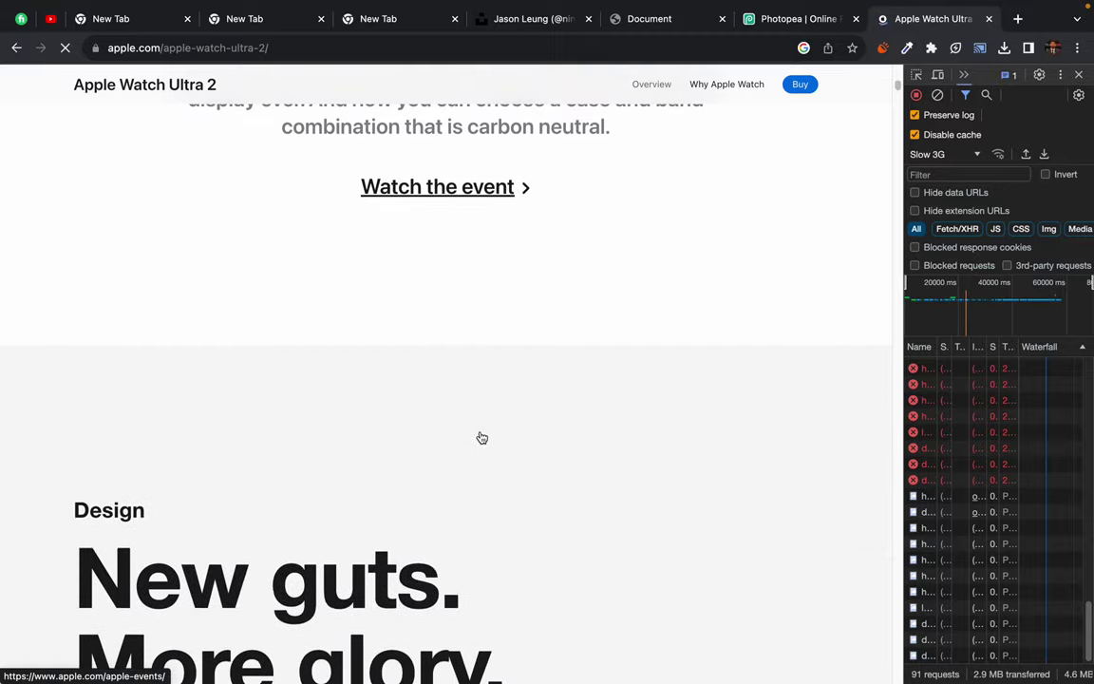
scroll(481, 438, "down", 3)
scroll(481, 437, "down", 4)
scroll(480, 437, "down", 1)
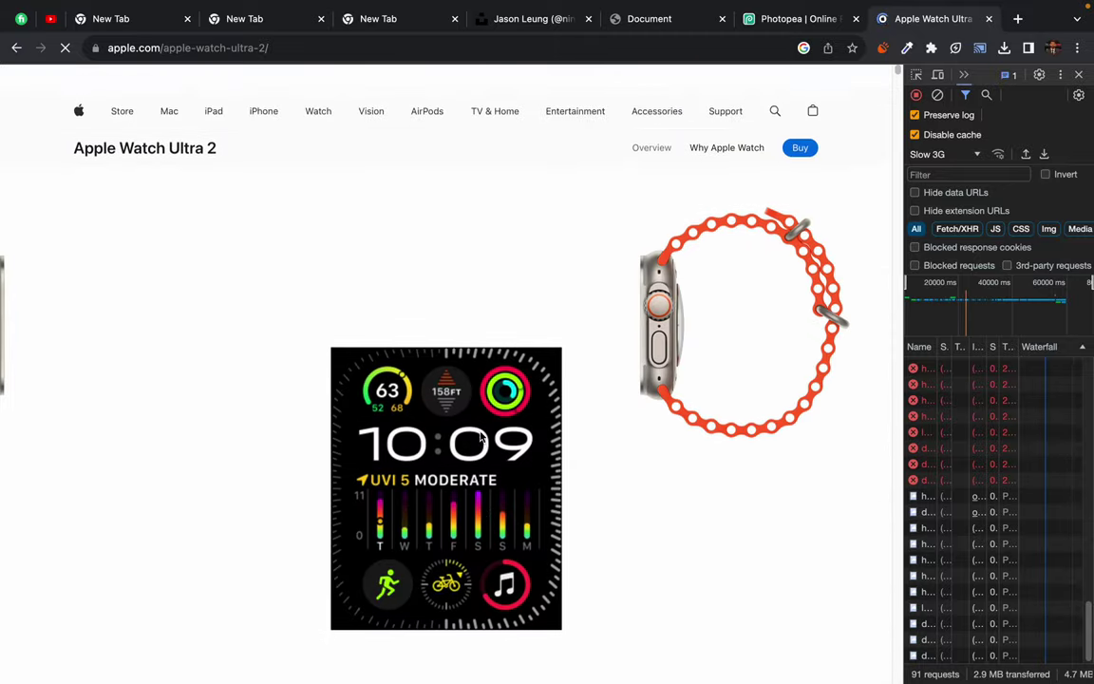
scroll(480, 437, "down", 2)
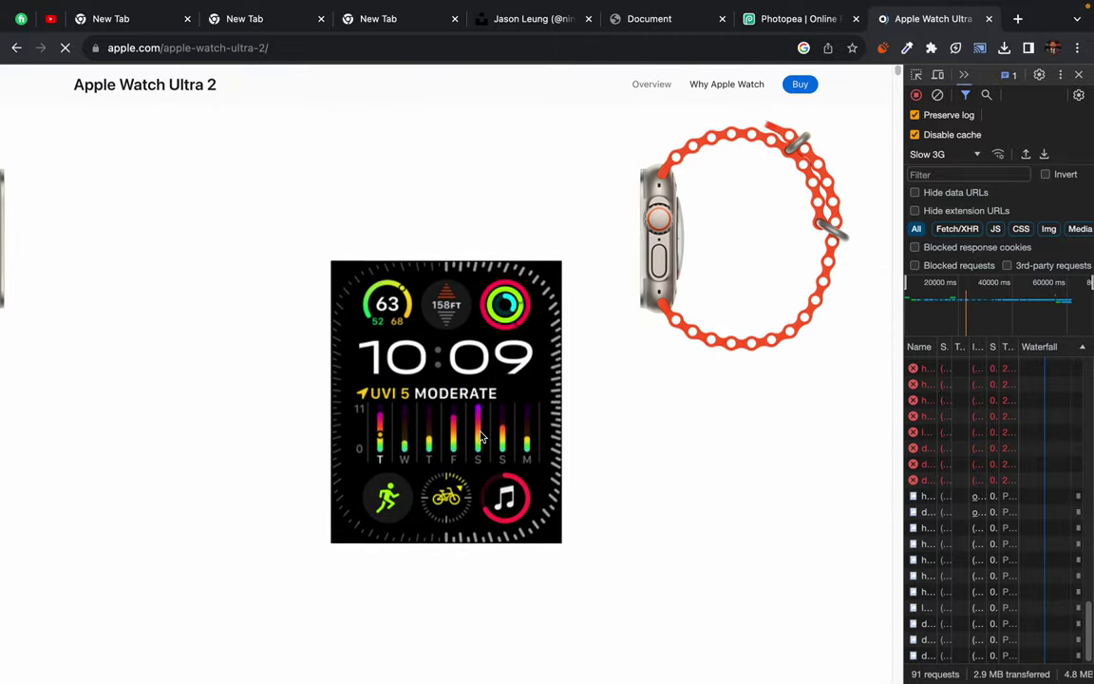
scroll(481, 437, "down", 1)
scroll(480, 436, "down", 2)
scroll(480, 437, "down", 1)
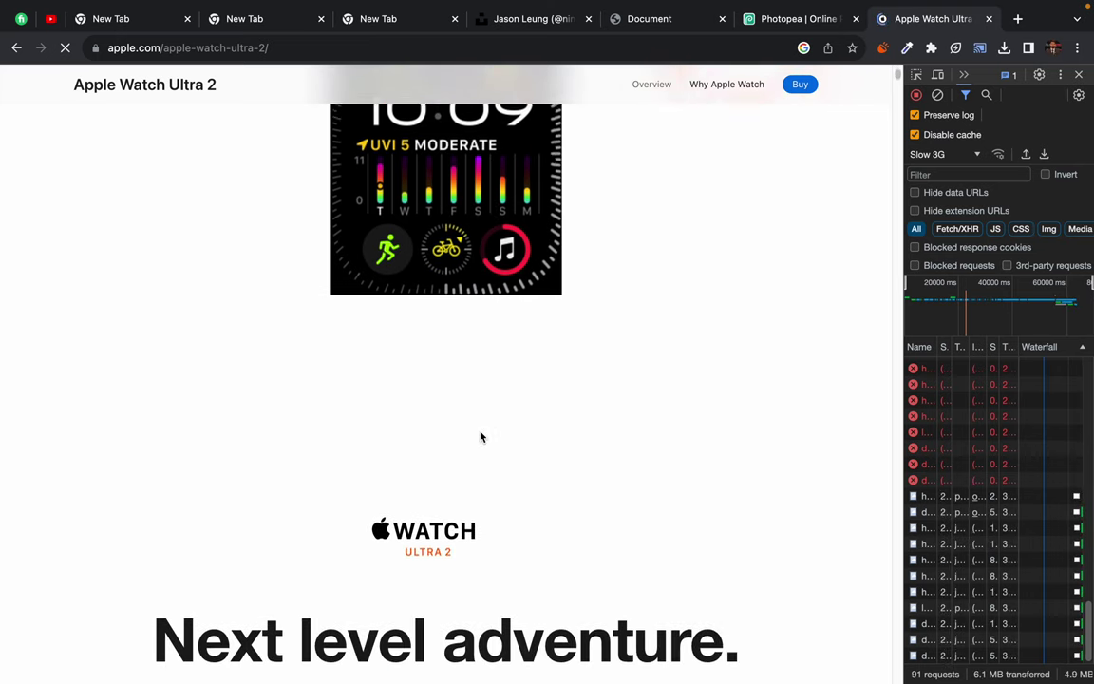
scroll(480, 436, "down", 3)
scroll(481, 437, "down", 2)
scroll(480, 437, "down", 3)
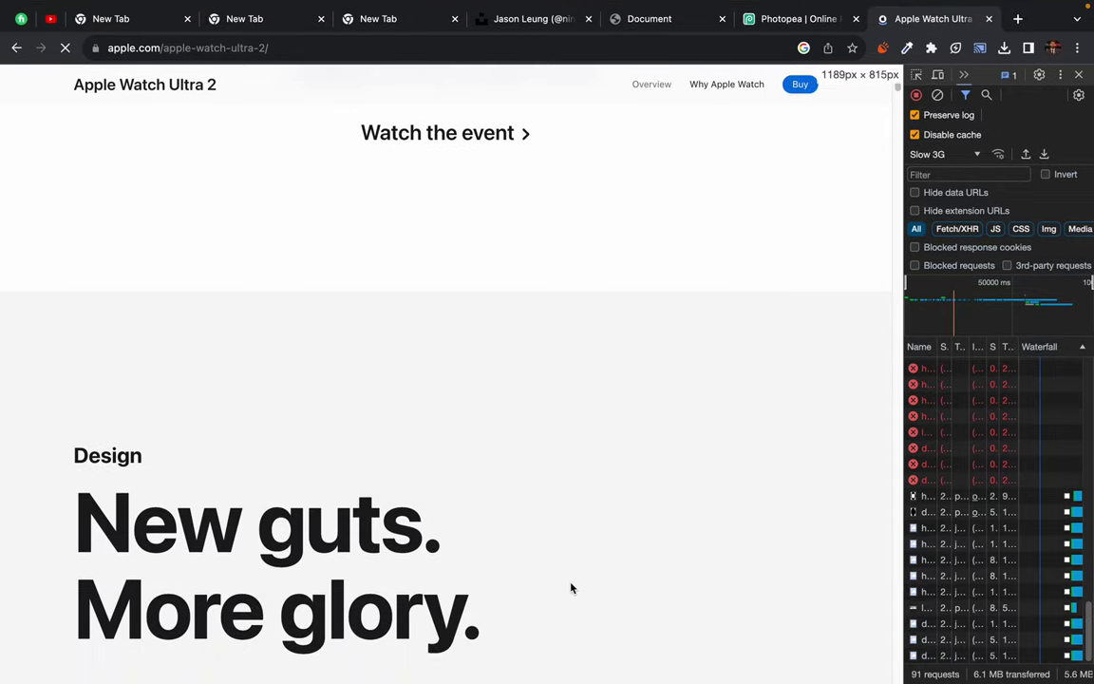
scroll(572, 586, "down", 5)
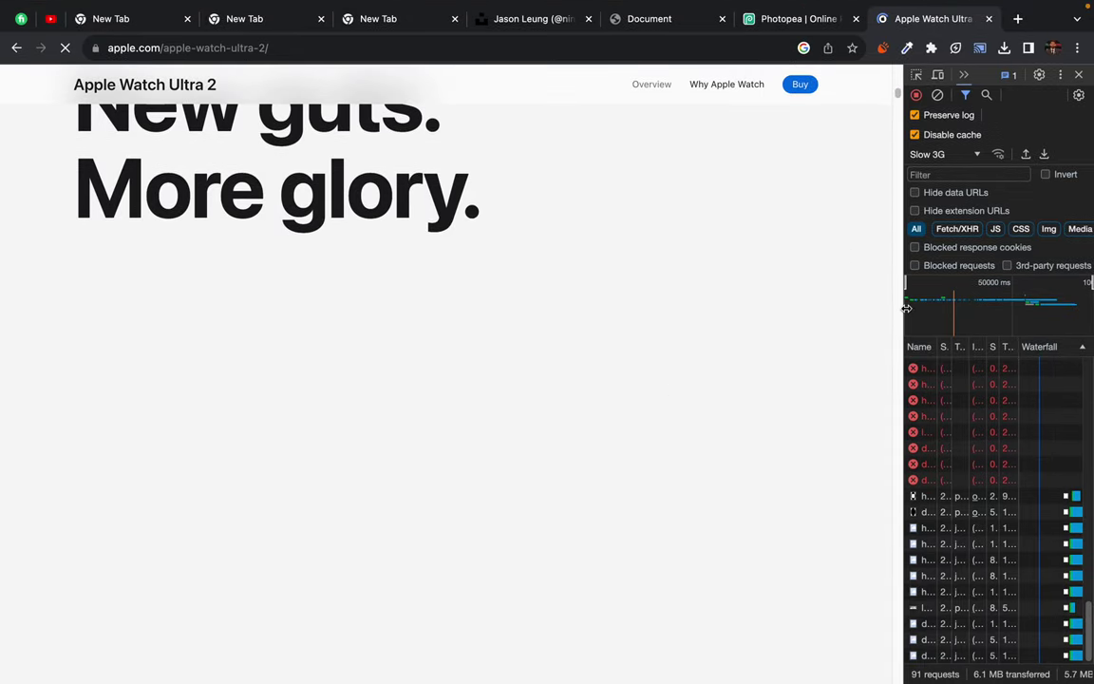
Step: Widen the DevTools panel again while the log reaches 100 requests and 7.9 MB
left_click_drag(904, 306, 597, 321)
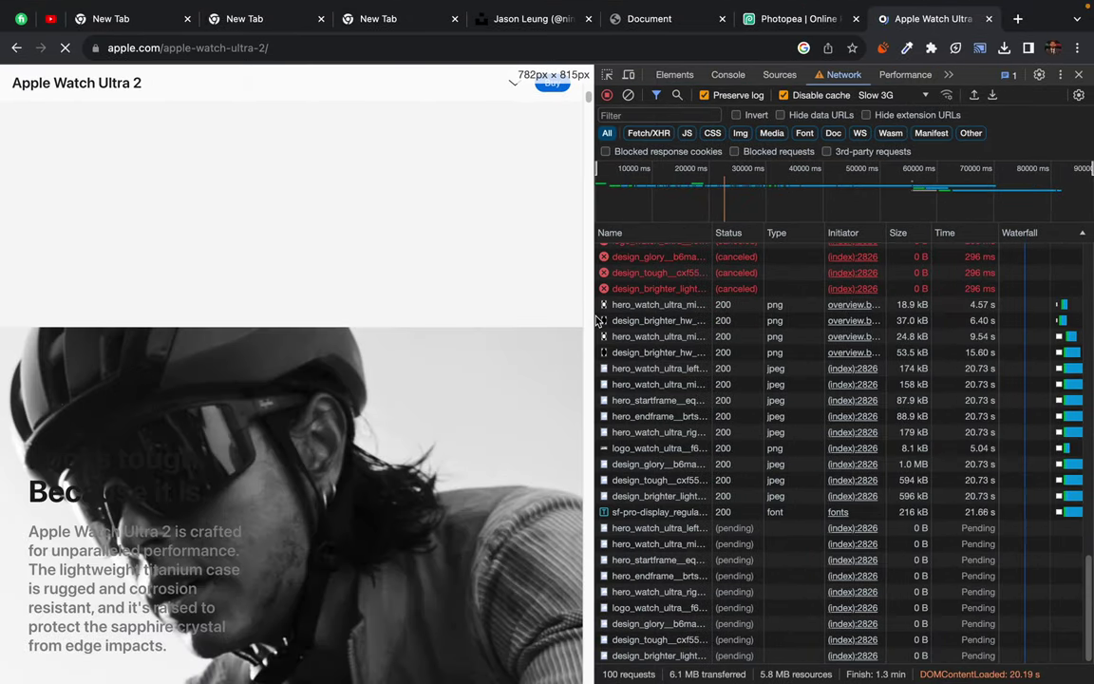
scroll(287, 398, "up", 3)
scroll(288, 398, "up", 5)
scroll(288, 398, "up", 5)
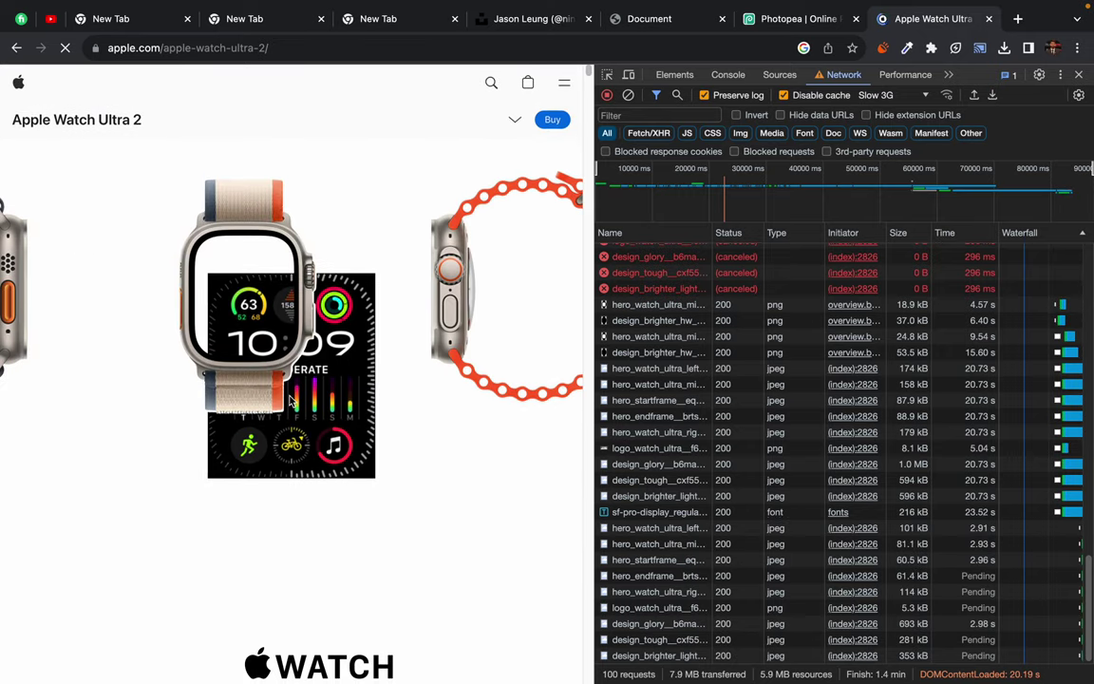
scroll(290, 399, "down", 2)
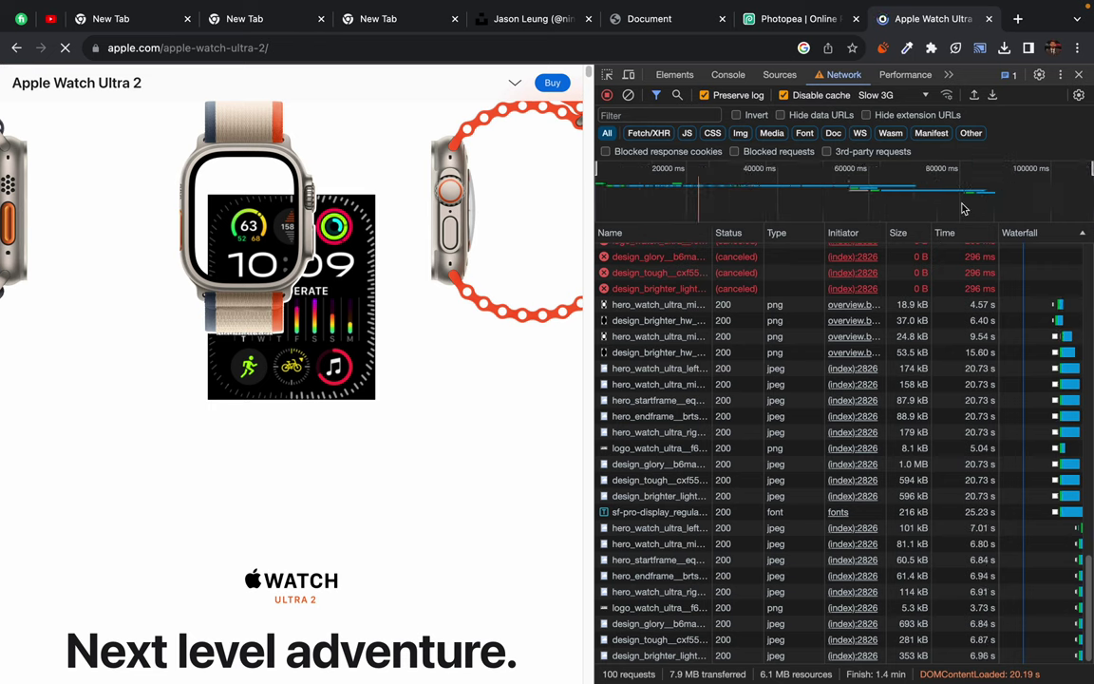
Step: Switch network throttling to Fast 3G and scroll through the Apple Watch page
left_click(897, 95)
left_click(894, 81)
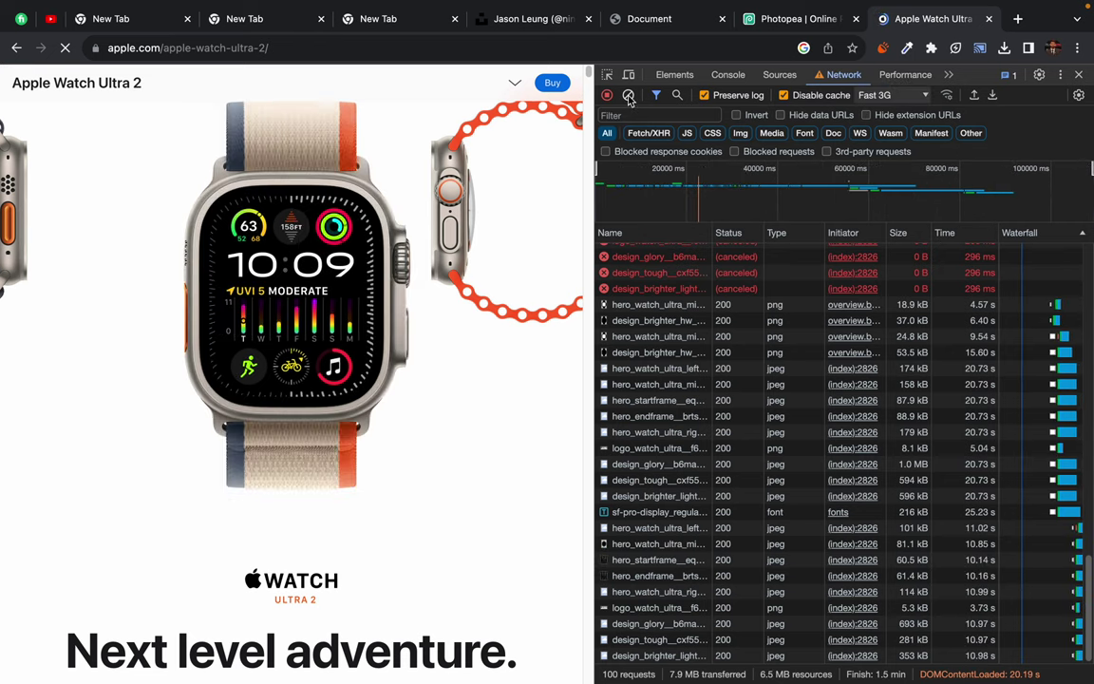
scroll(395, 340, "down", 1)
scroll(395, 340, "down", 5)
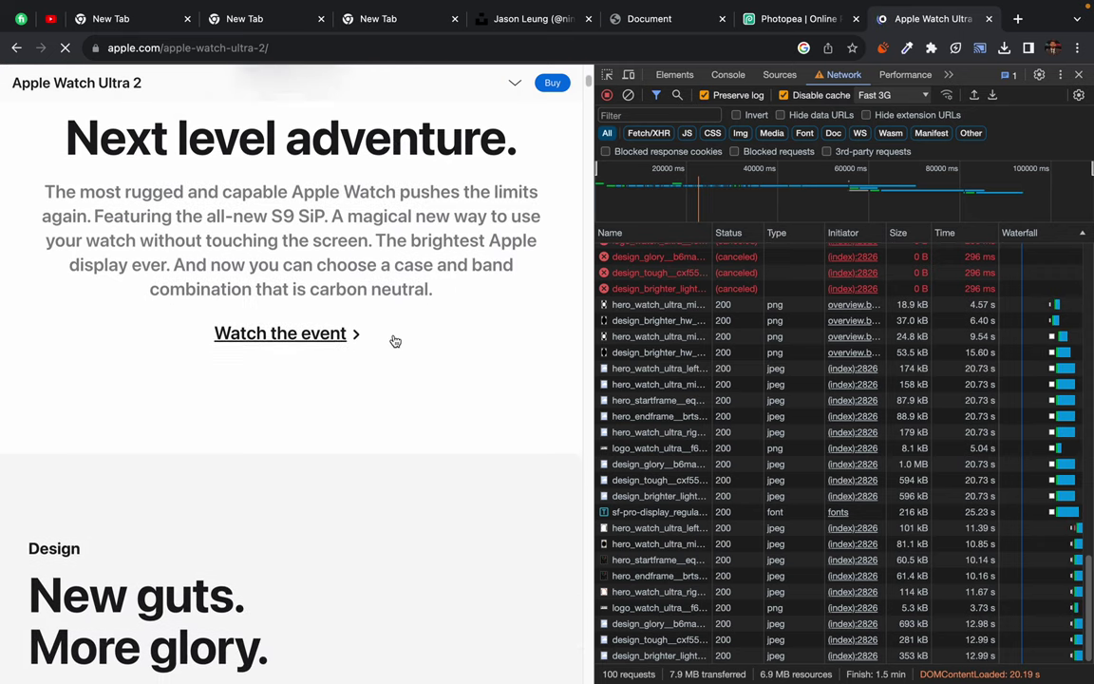
scroll(182, 439, "up", 2)
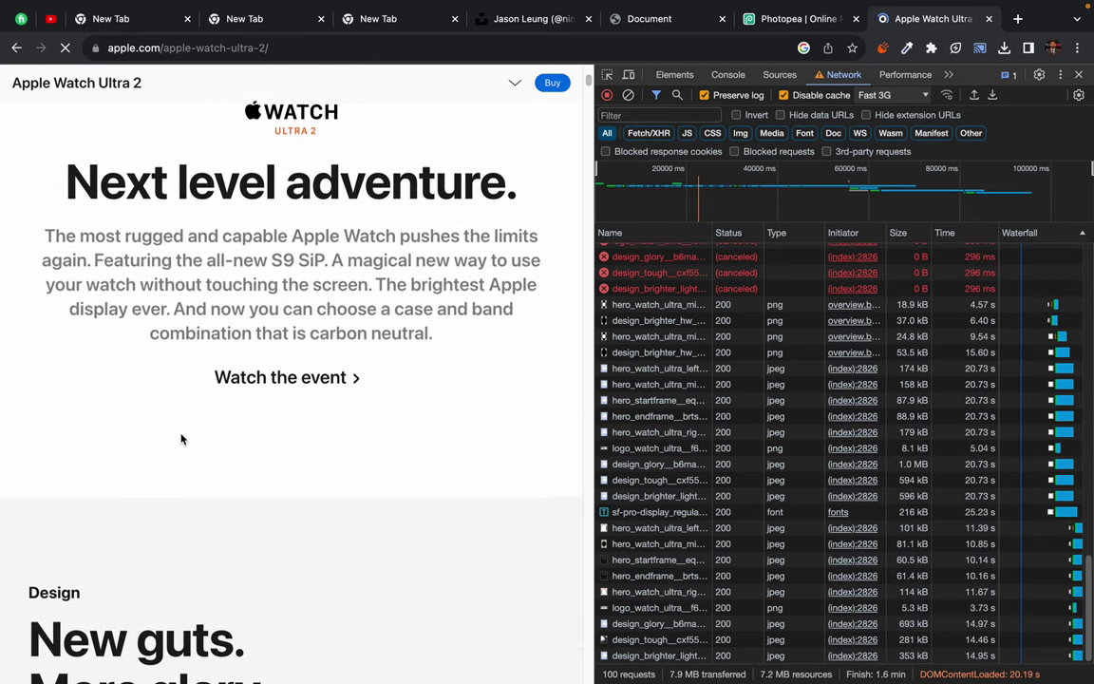
scroll(181, 439, "down", 1)
scroll(182, 439, "up", 2)
scroll(181, 439, "up", 1)
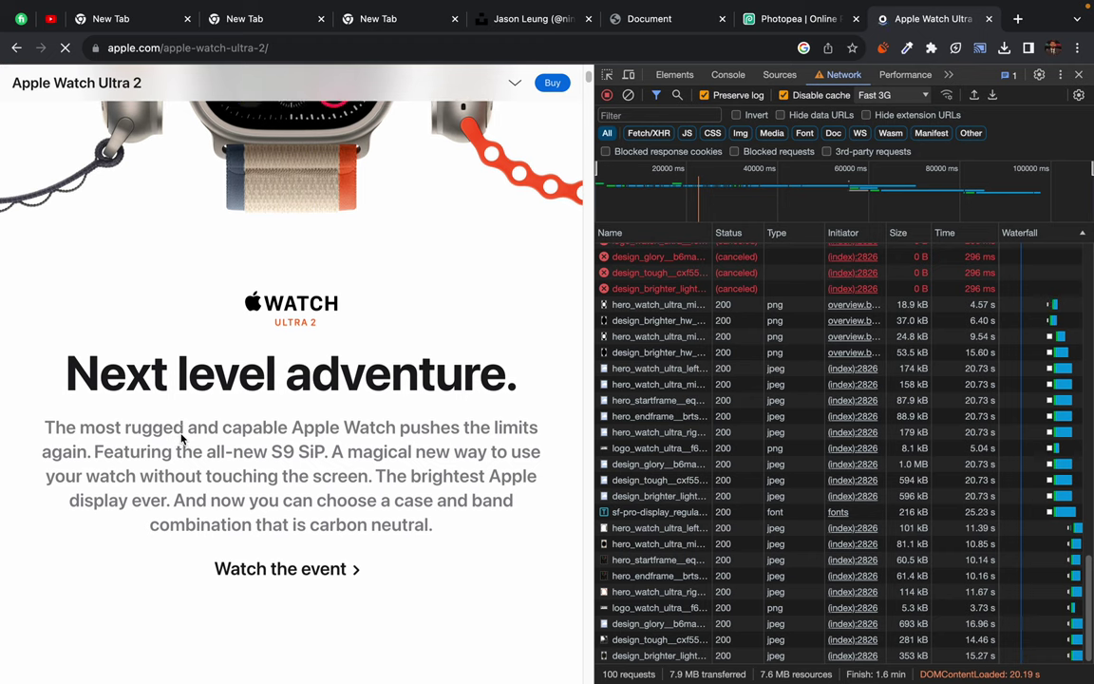
scroll(181, 439, "down", 1)
scroll(181, 439, "down", 4)
scroll(180, 434, "down", 1)
scroll(180, 434, "down", 2)
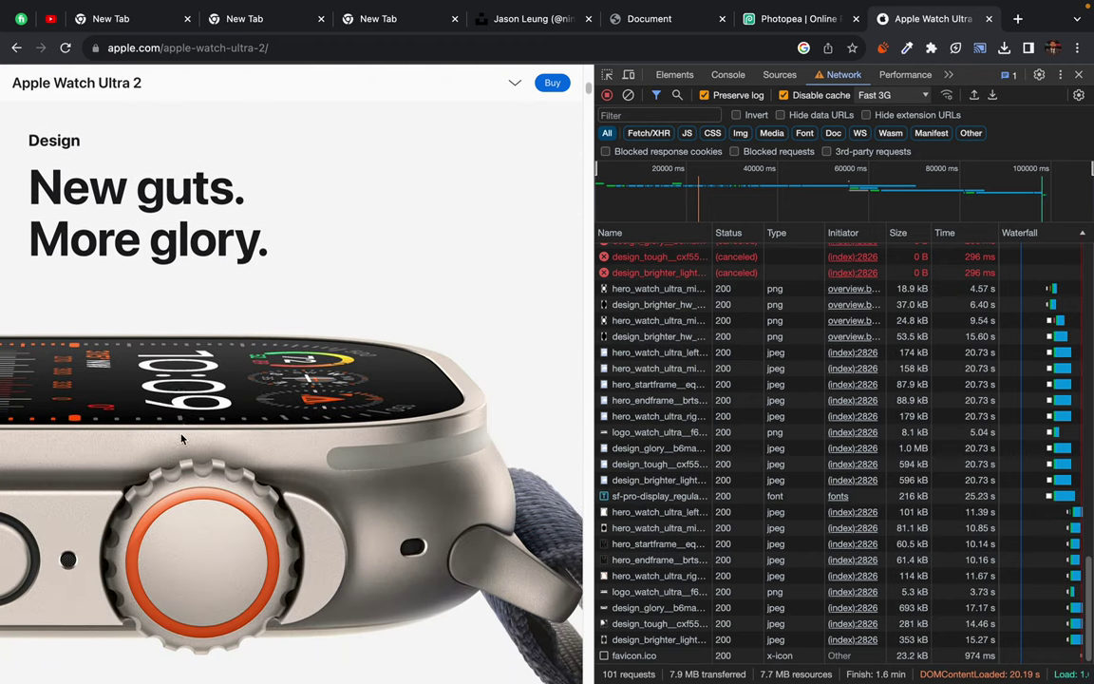
scroll(182, 439, "down", 1)
scroll(136, 174, "up", 1)
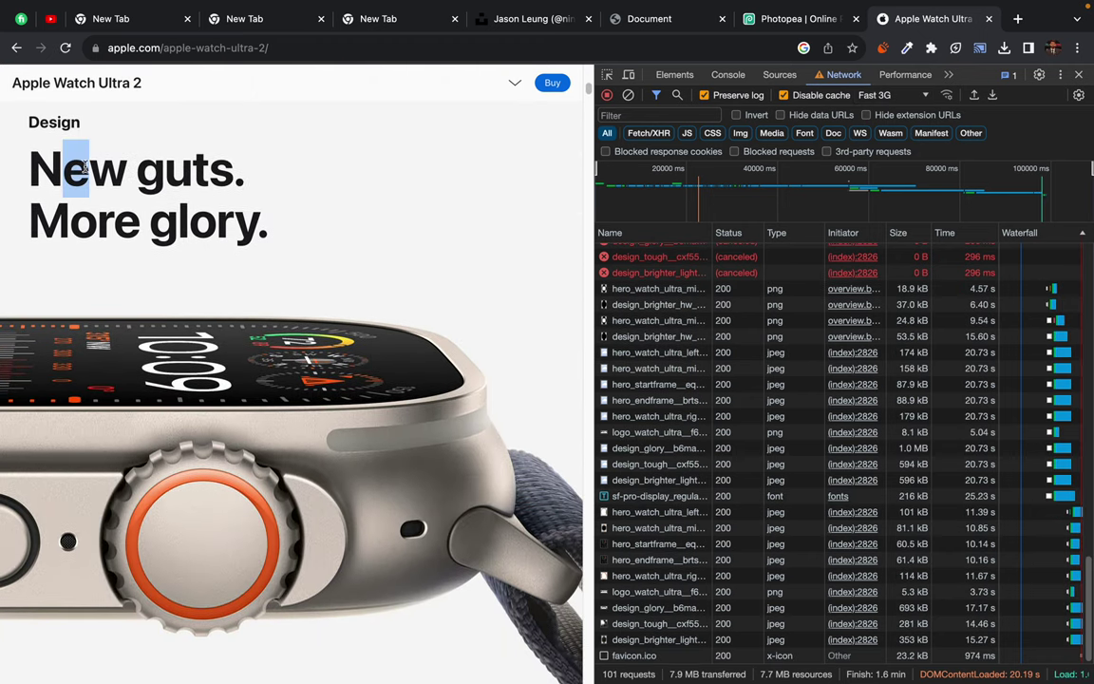
Step: Hard-reload the Apple Watch page and clear the Network log, which then logs 56 fresh requests (3.6 MB)
right_click(65, 50)
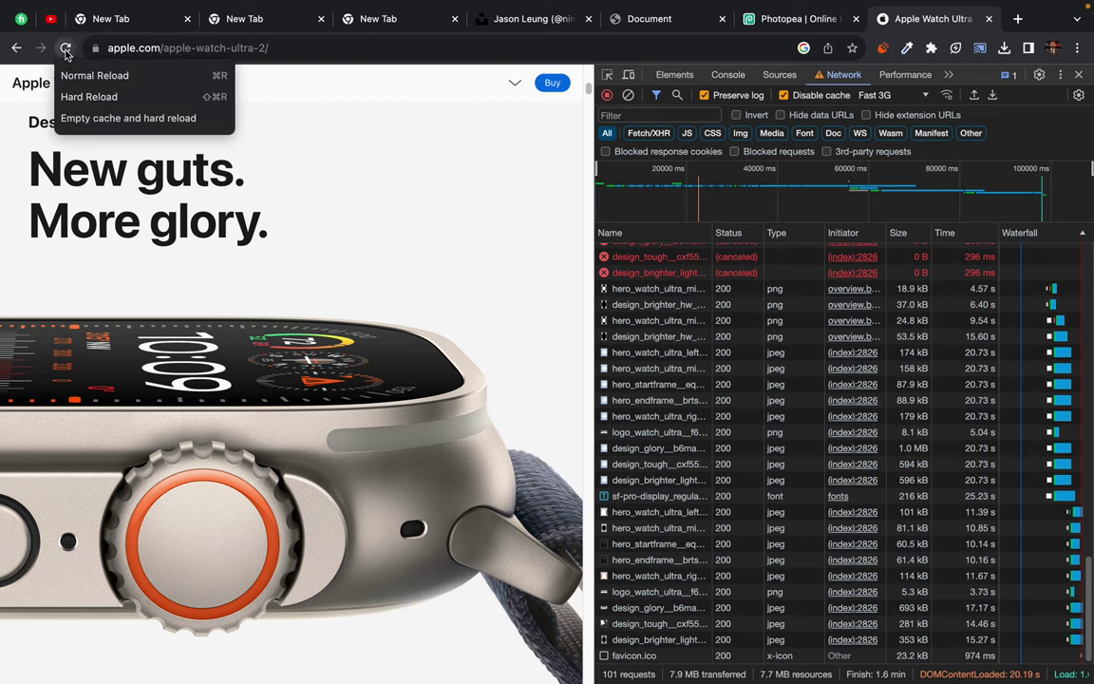
left_click(91, 120)
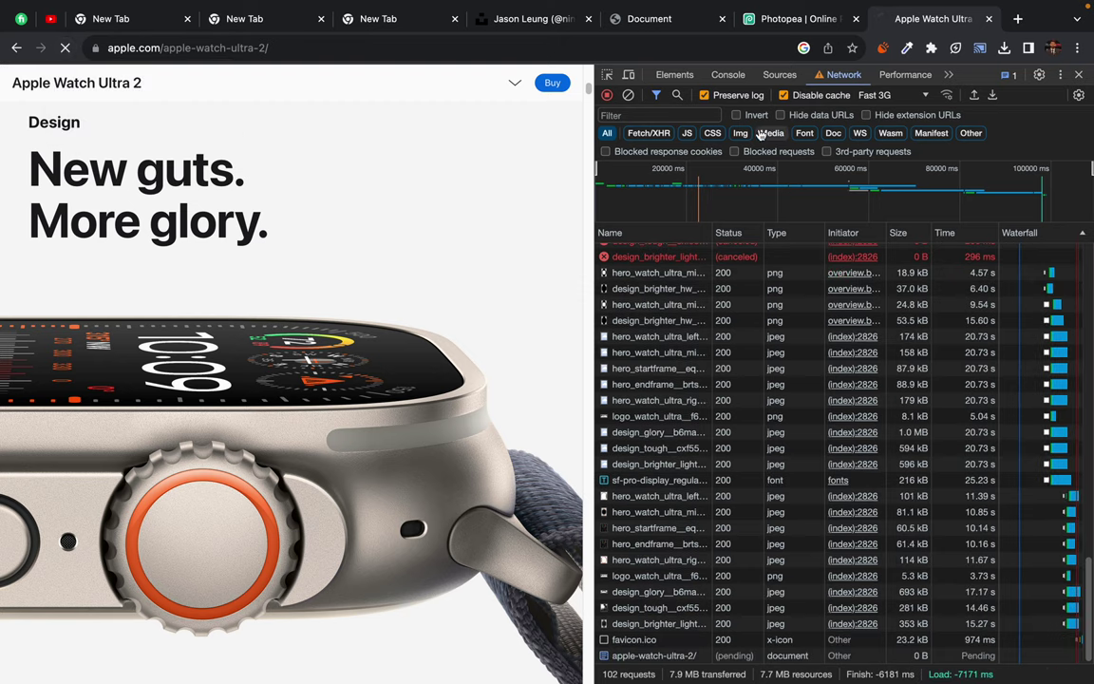
left_click(629, 96)
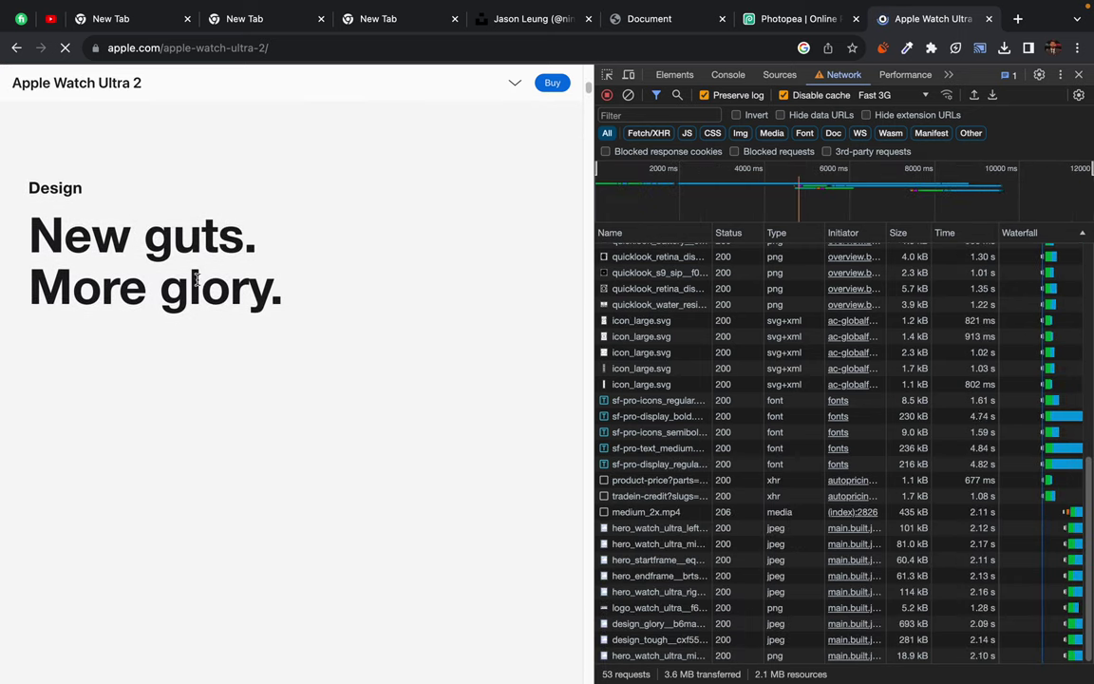
scroll(210, 377, "up", 2)
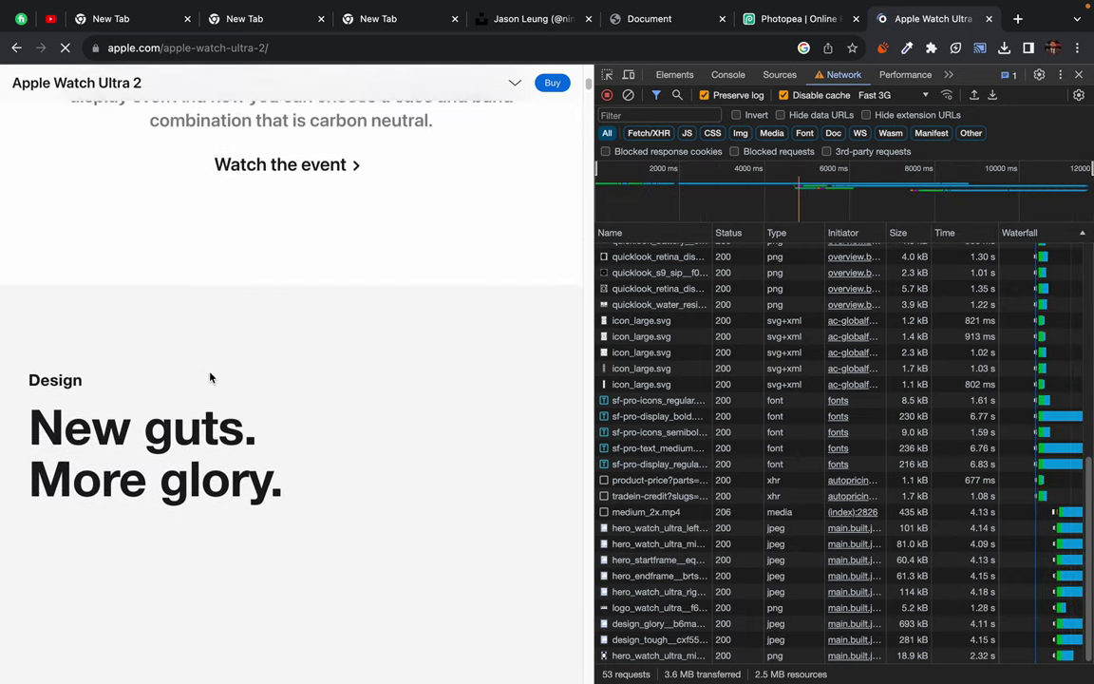
scroll(209, 377, "up", 1)
scroll(210, 377, "up", 2)
scroll(210, 377, "down", 4)
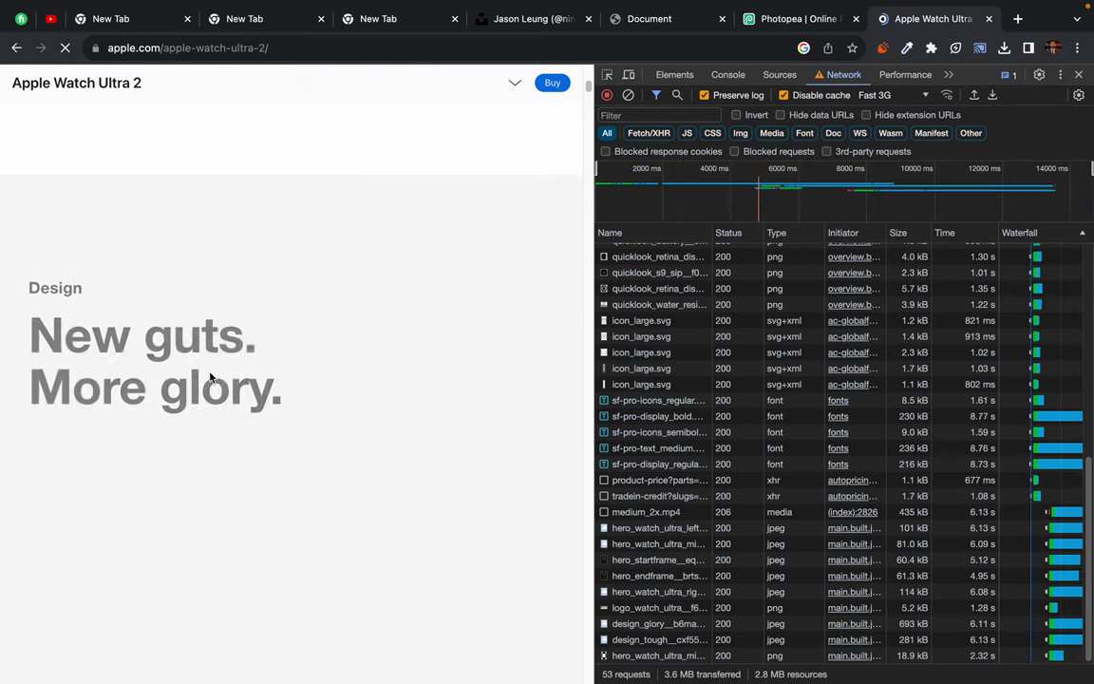
scroll(210, 377, "up", 1)
scroll(210, 375, "up", 4)
scroll(210, 373, "up", 3)
scroll(209, 373, "up", 3)
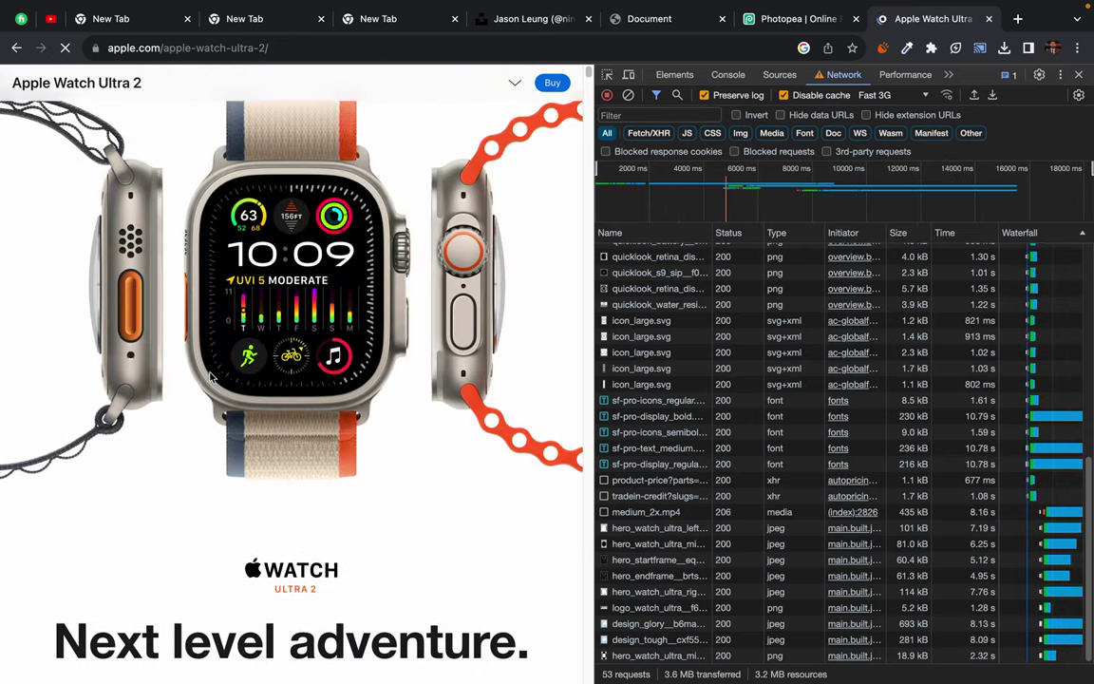
scroll(209, 373, "down", 8)
scroll(210, 372, "down", 1)
scroll(210, 373, "down", 1)
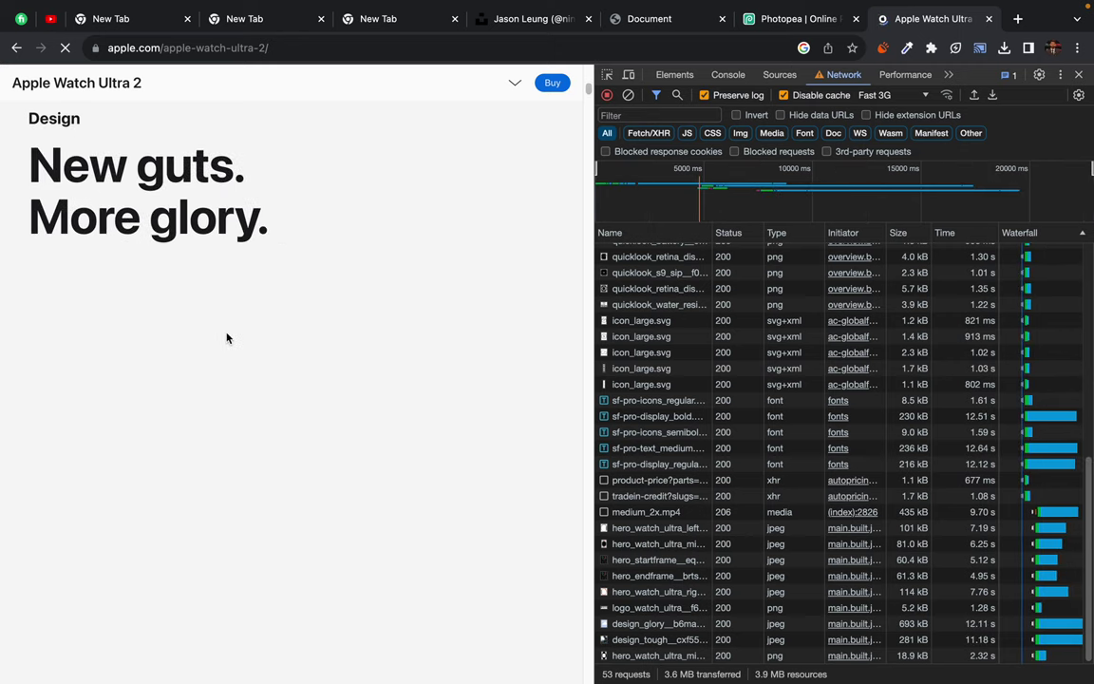
scroll(242, 370, "down", 1)
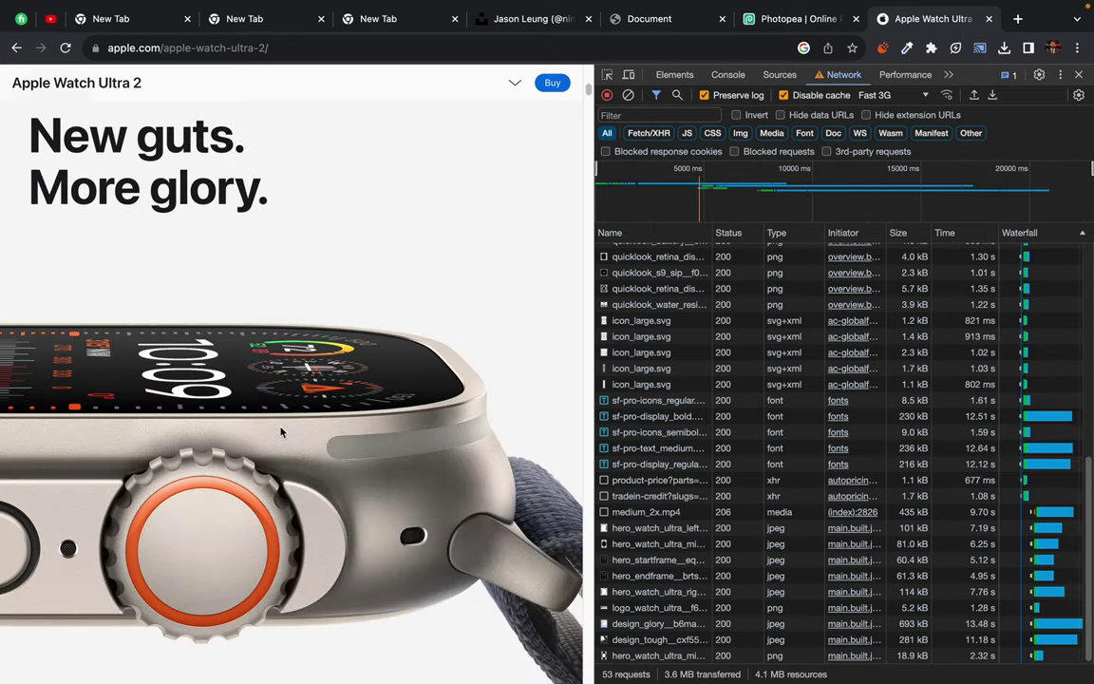
scroll(252, 384, "down", 1)
scroll(280, 432, "up", 10)
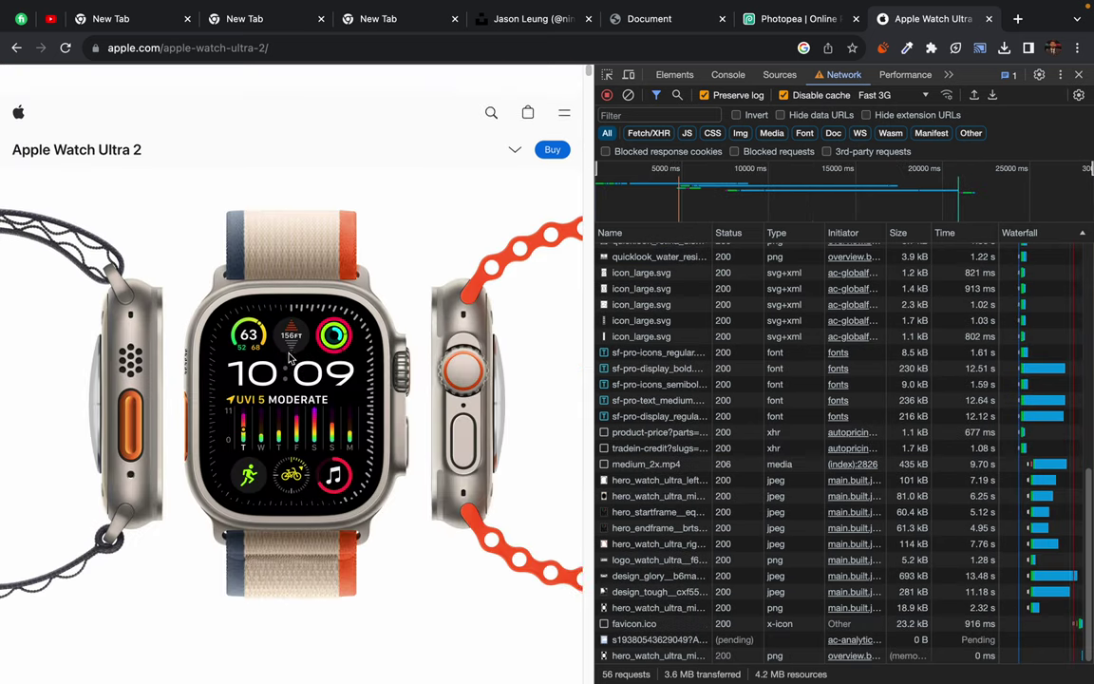
Step: Open the watch-face, left side-view and orange-band hero images each in their own tab
right_click(297, 333)
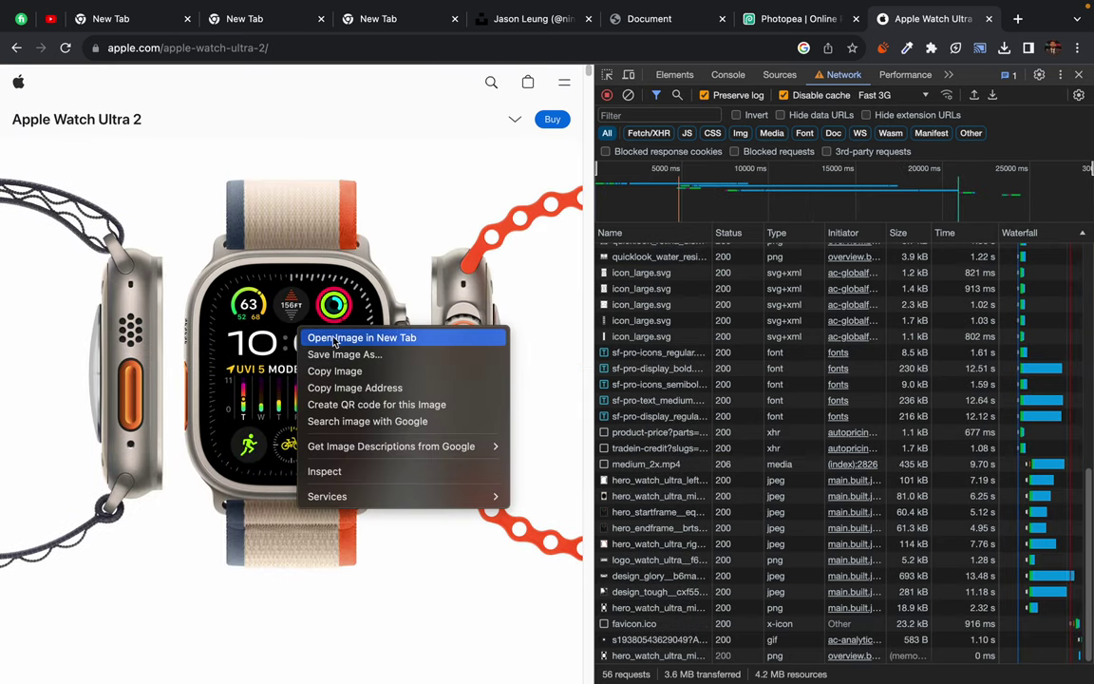
left_click(320, 337)
left_click(957, 18)
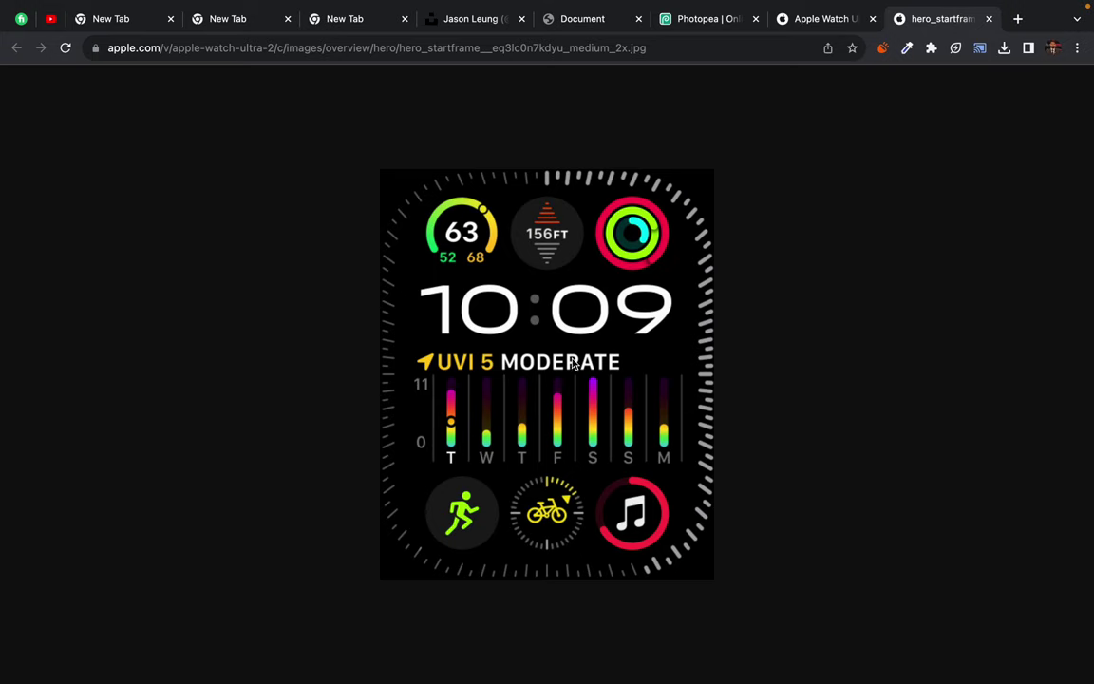
left_click(841, 20)
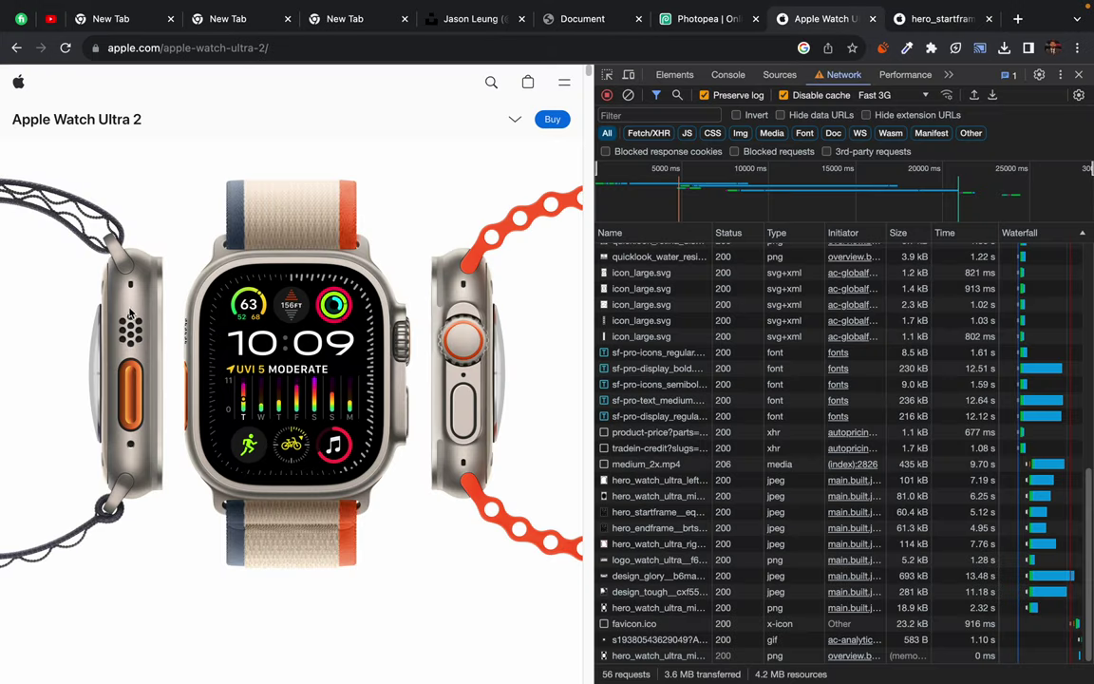
right_click(115, 275)
left_click(190, 282)
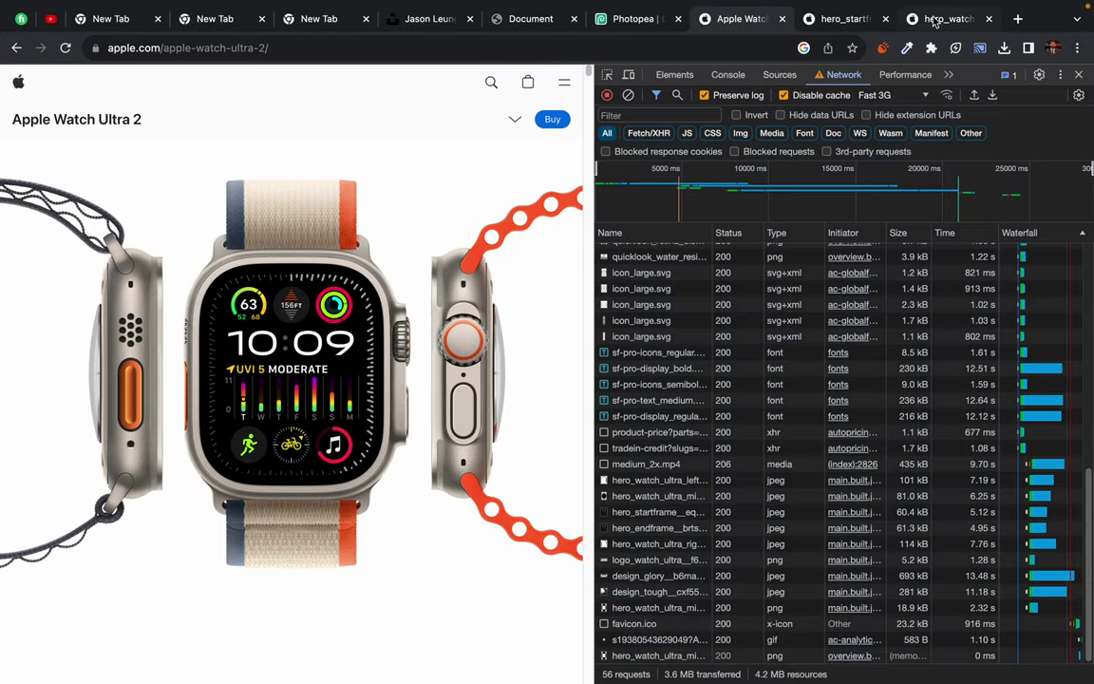
left_click(940, 20)
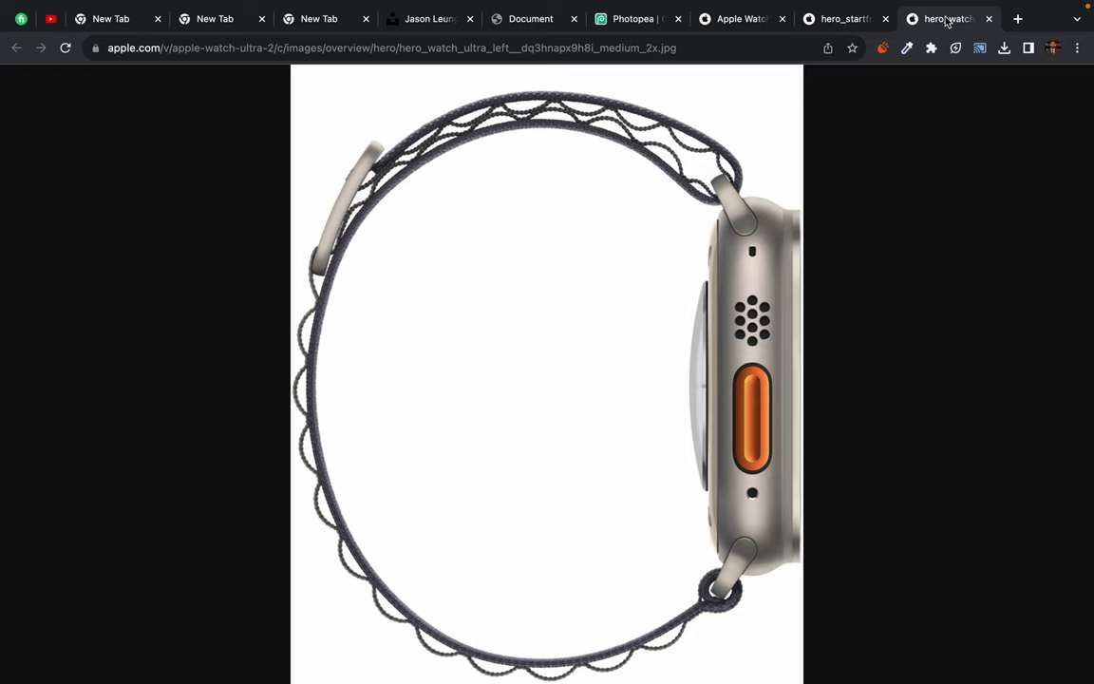
left_click(743, 20)
right_click(465, 291)
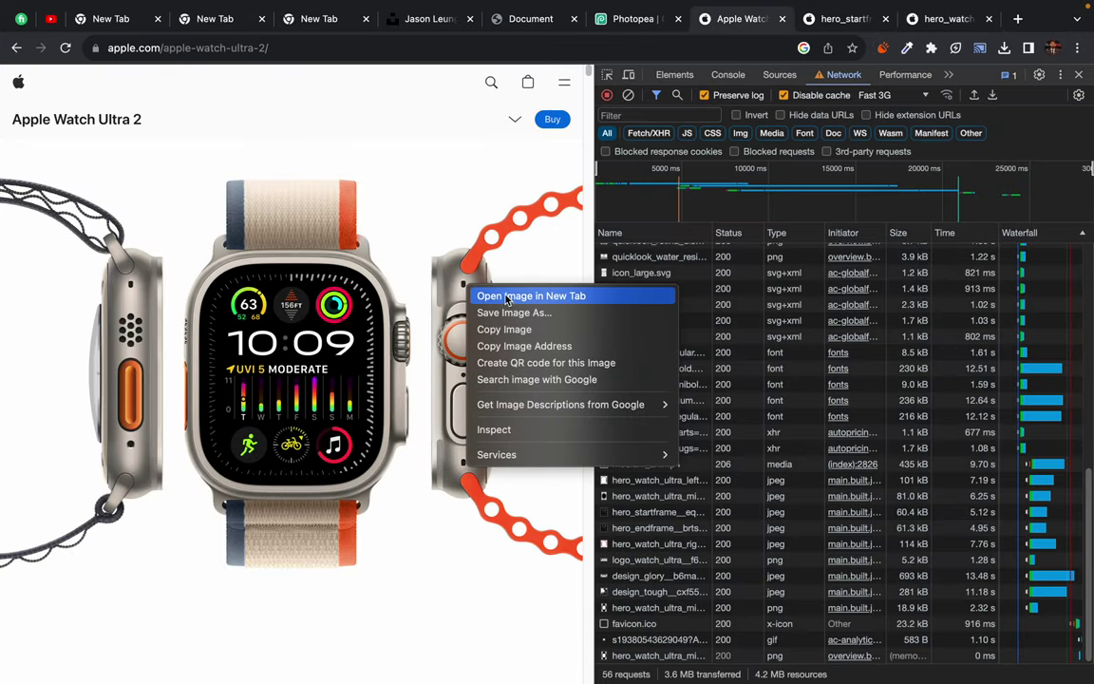
left_click(476, 295)
left_click(953, 27)
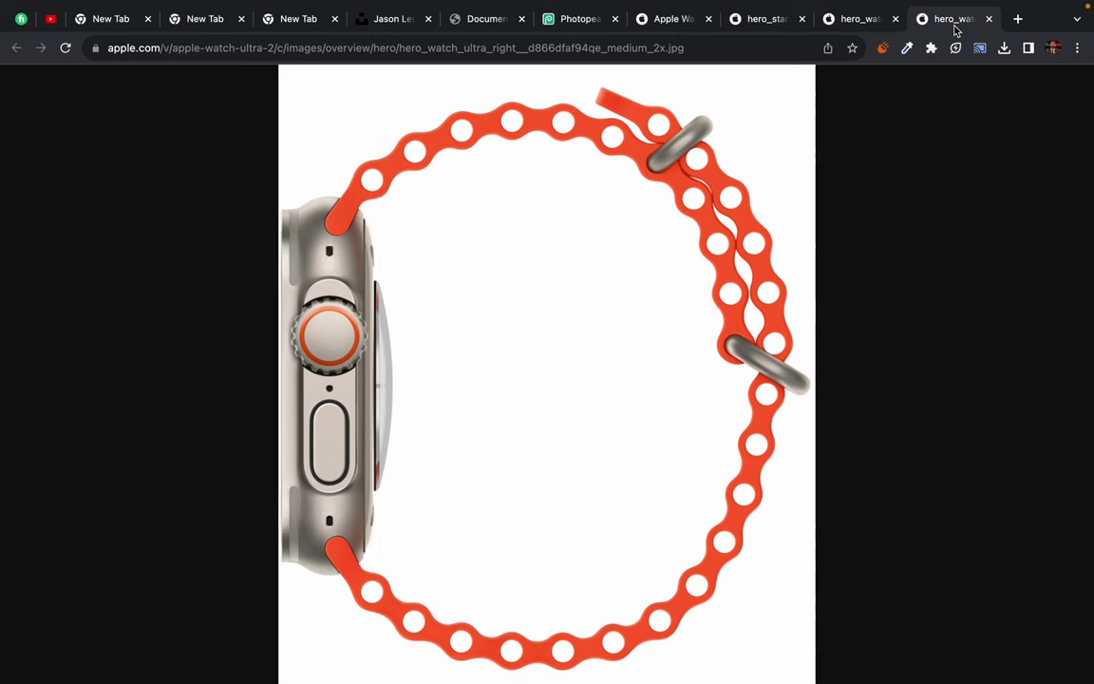
left_click(671, 25)
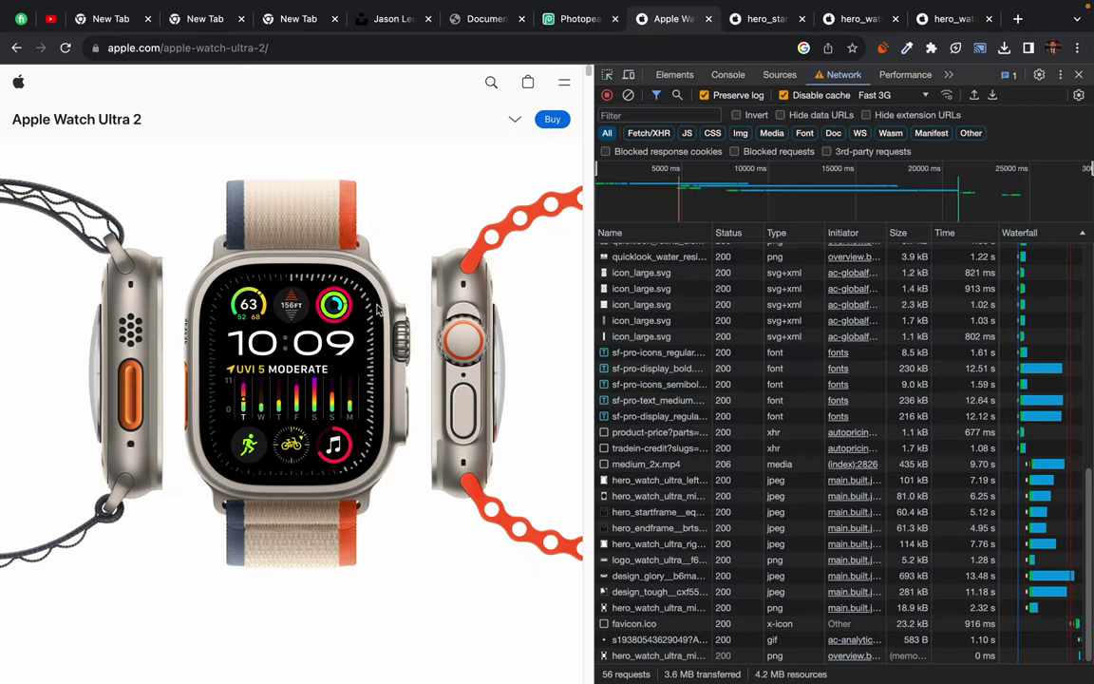
Step: Bring up context menus on the Apple Watch Ultra page, then dismiss them
right_click(301, 210)
left_click(225, 219)
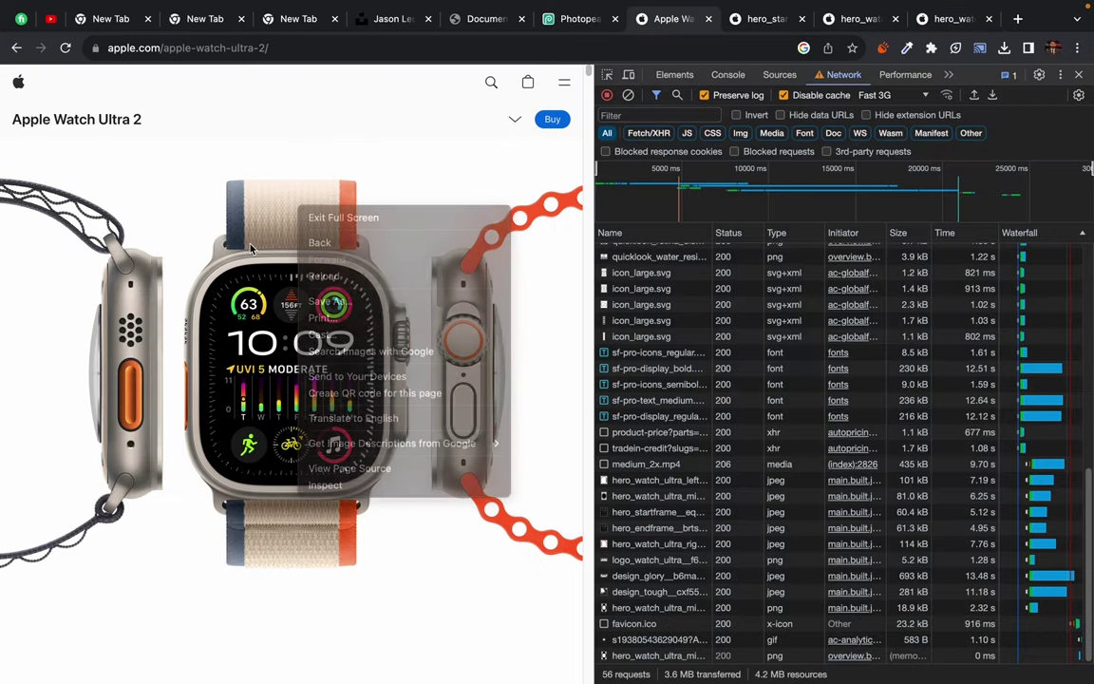
right_click(286, 229)
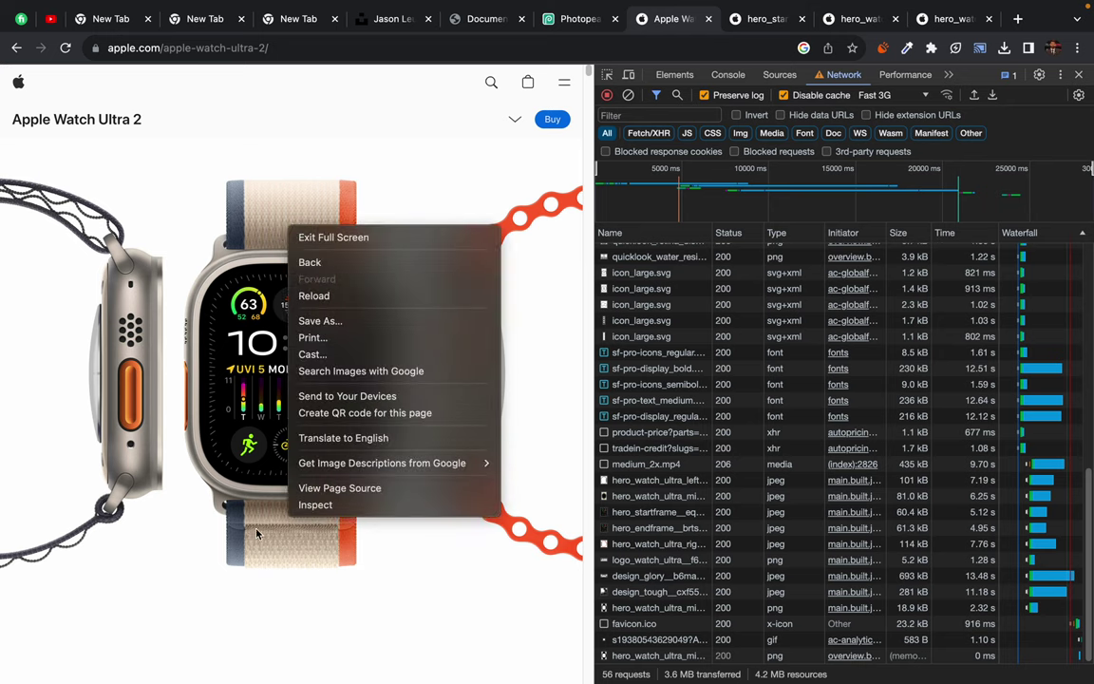
right_click(254, 540)
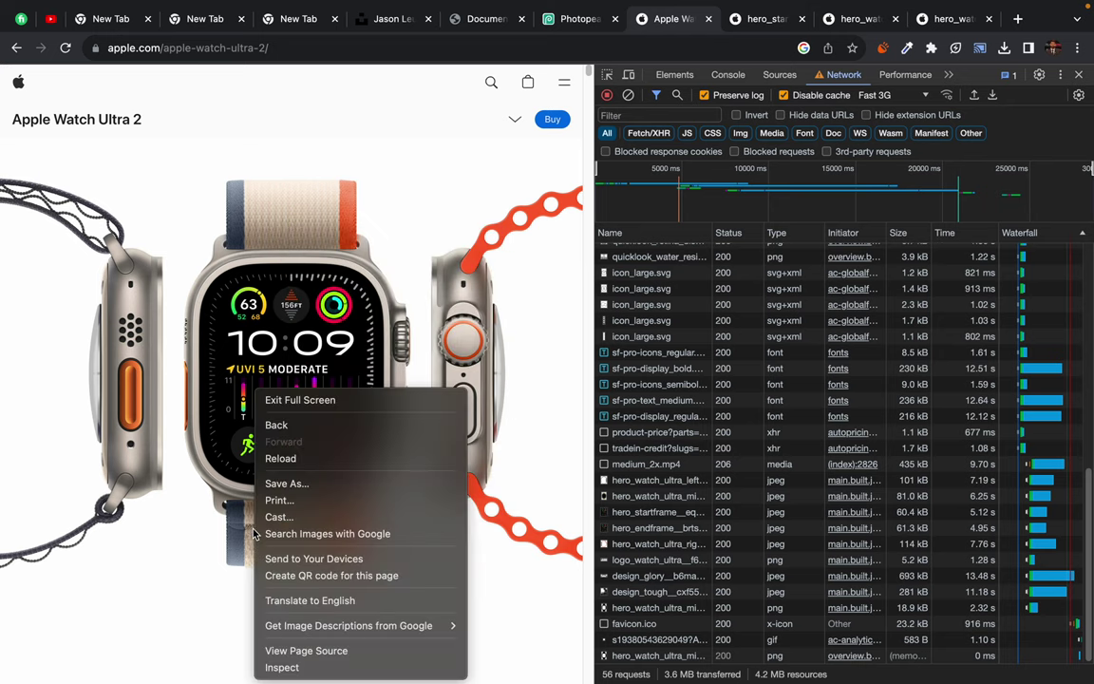
right_click(232, 491)
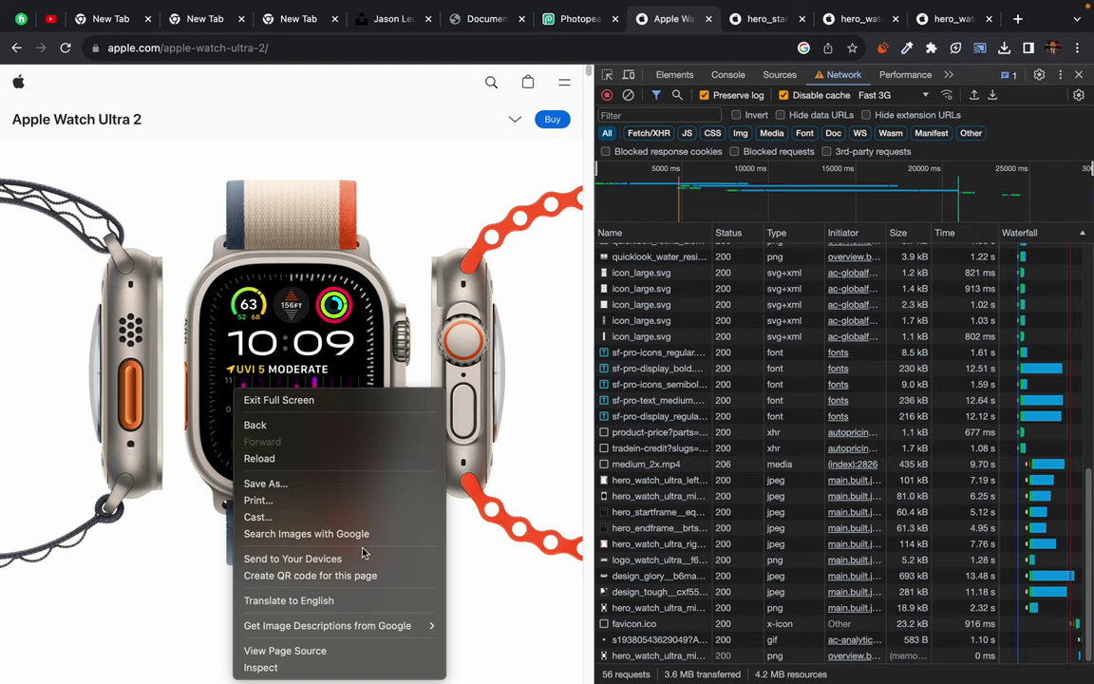
left_click(271, 220)
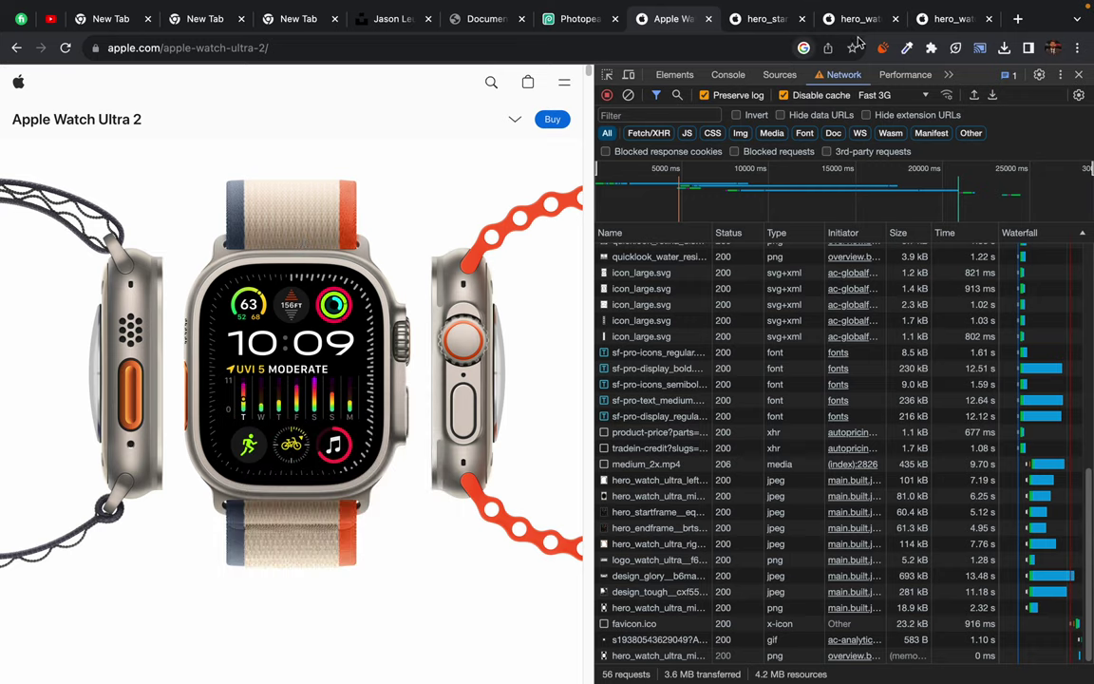
Step: Save the watch-face, left side-view and orange-band images to Downloads, then close the tabs
left_click(780, 19)
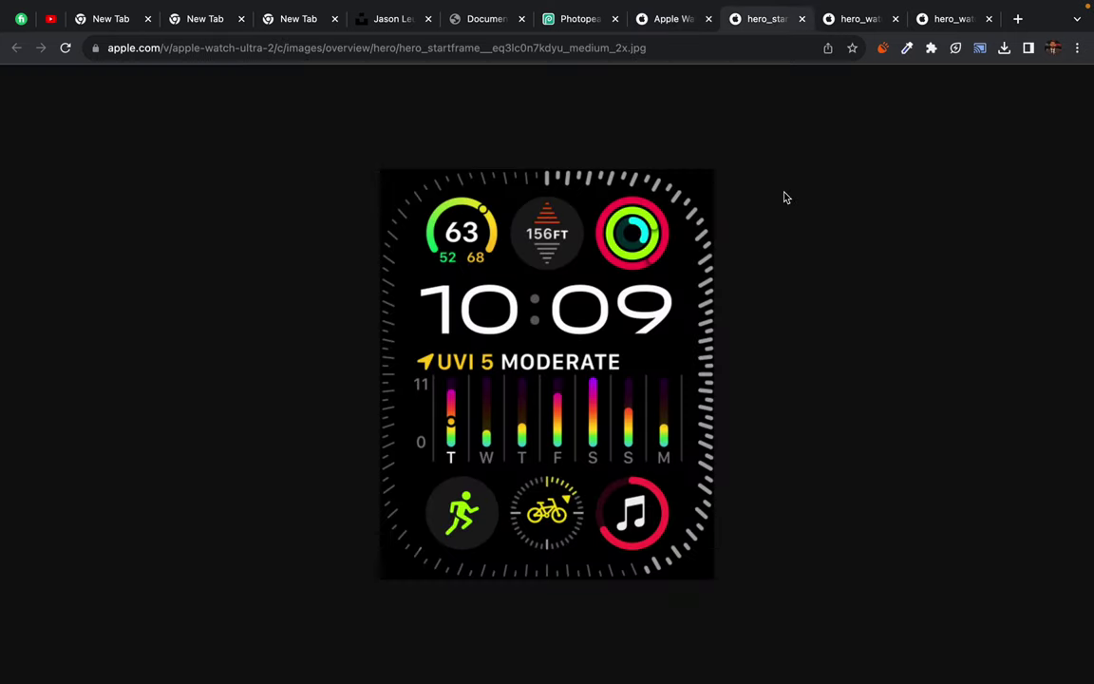
key("super+s")
key("Return")
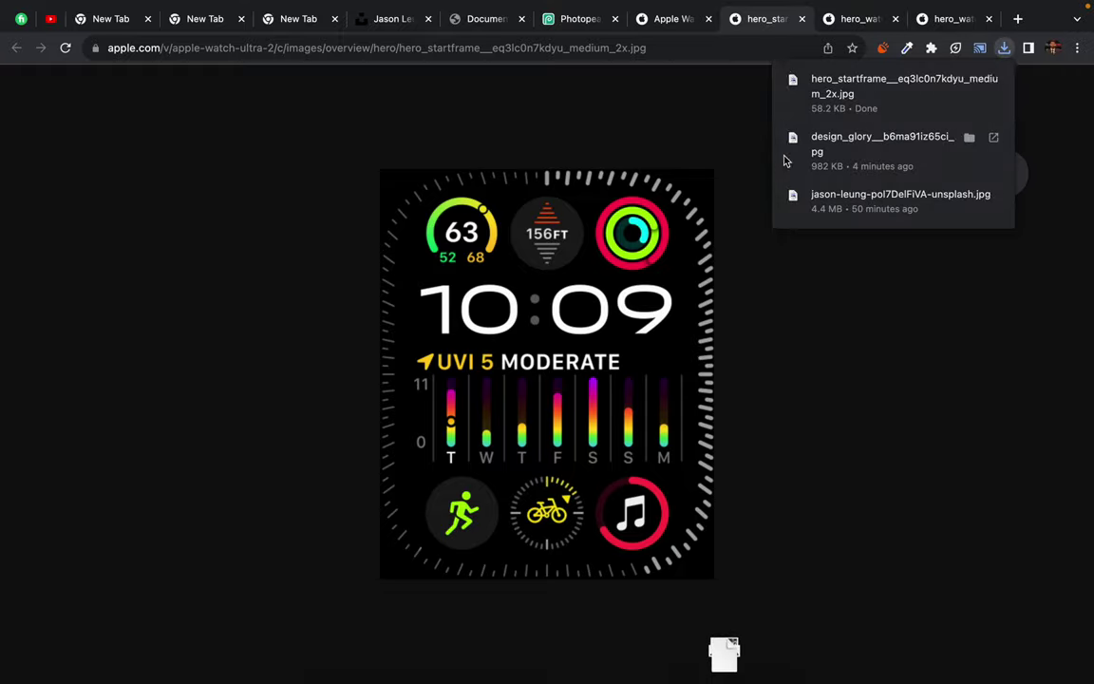
left_click(854, 56)
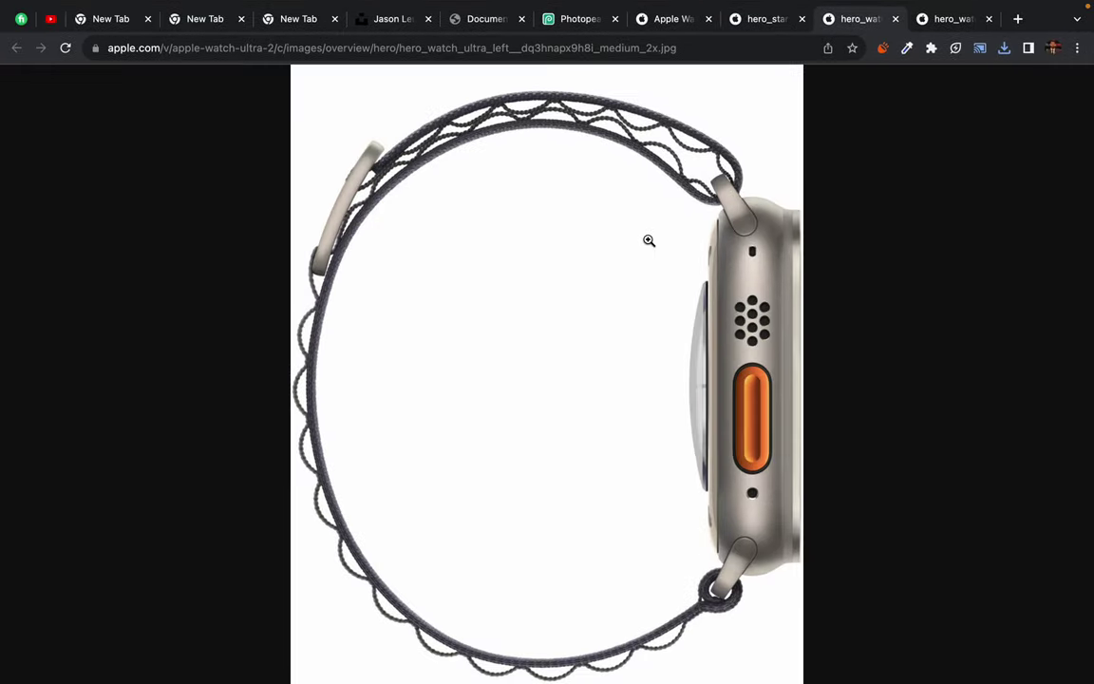
key("super+s")
key("Return")
left_click(940, 19)
key("super+s")
key("Return")
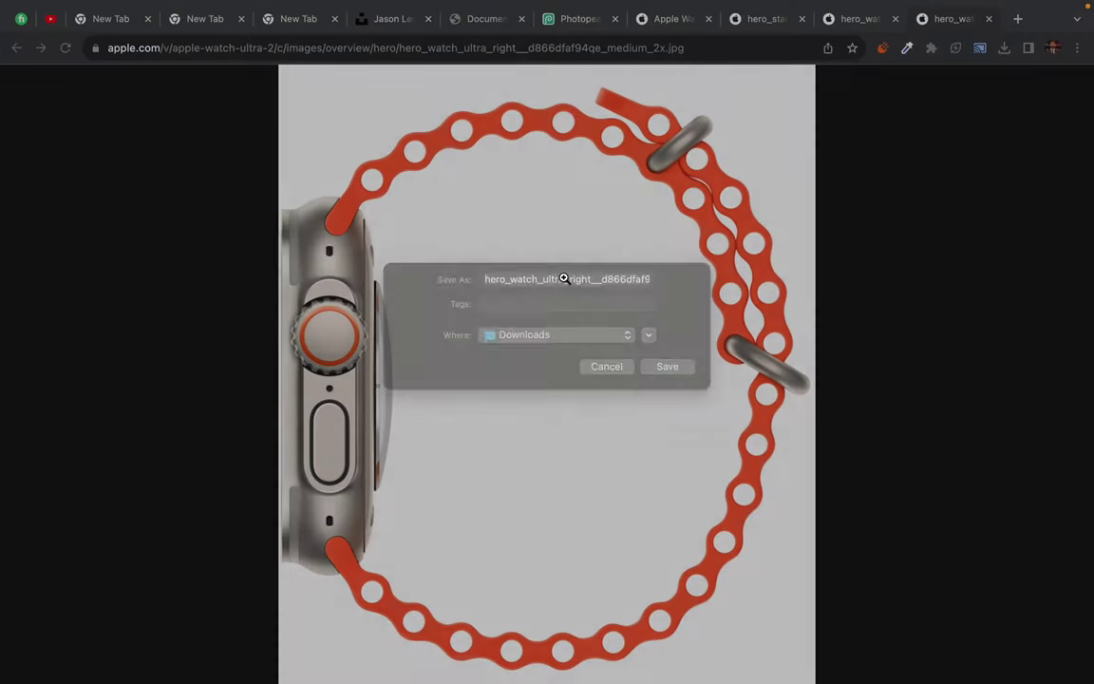
key("super+w")
key("super+w")
key("super+w")
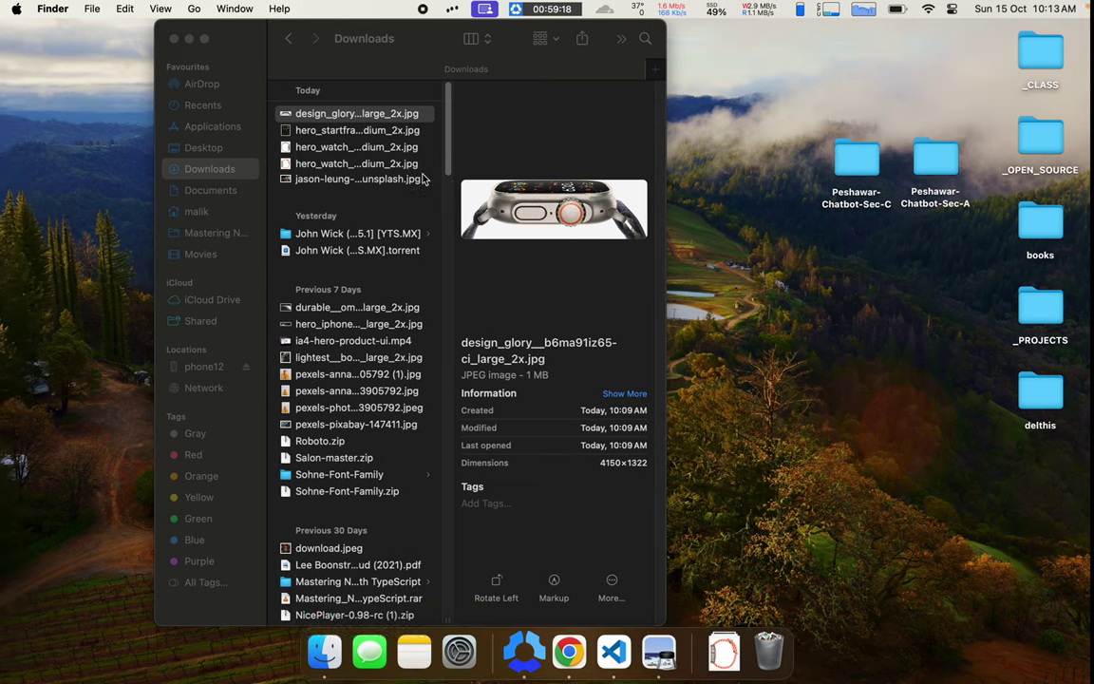
Step: Check dimensions in Downloads: watch images 894×1078 and 936×1078, design_glory 4150×1322
key("Down")
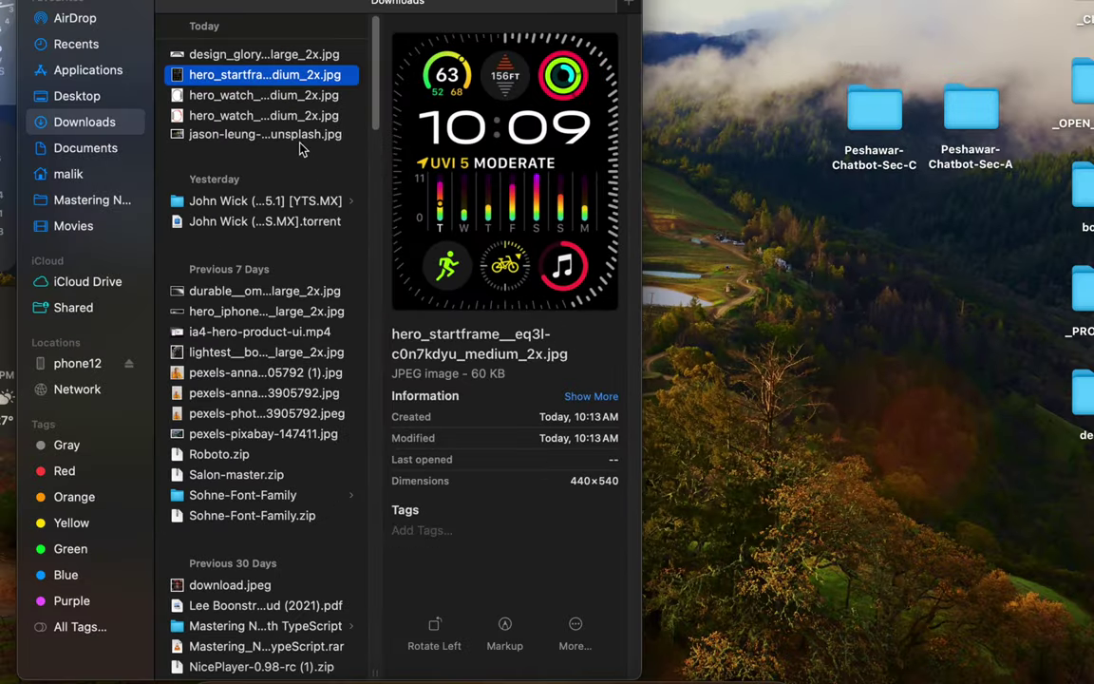
left_click(267, 97)
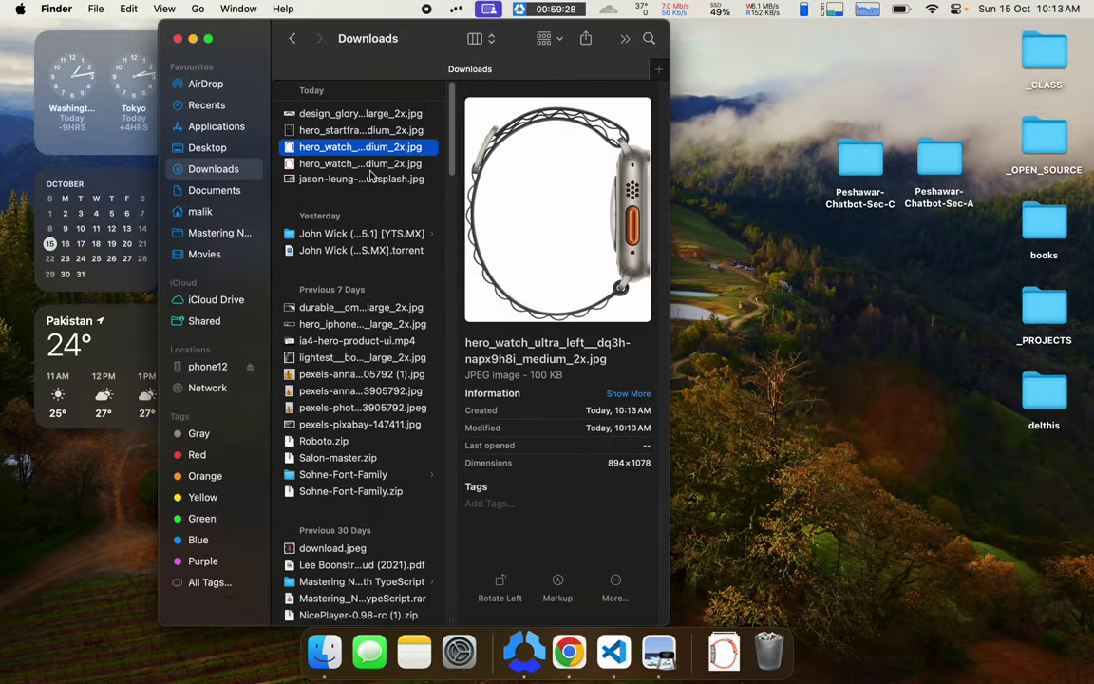
left_click(364, 165)
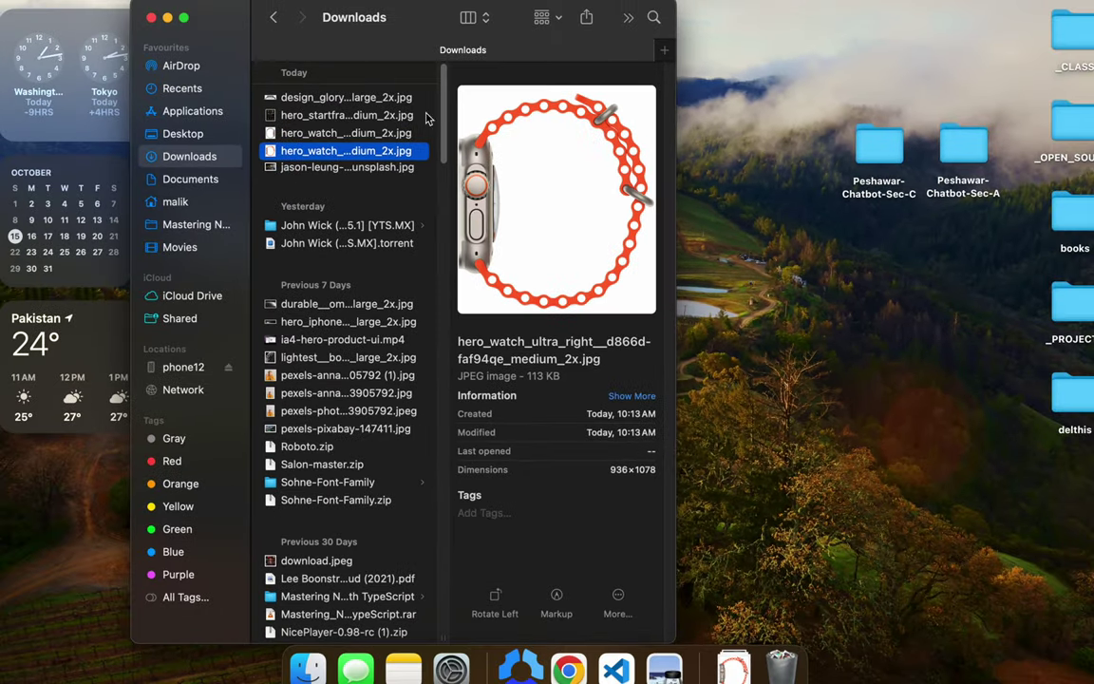
left_click(332, 99)
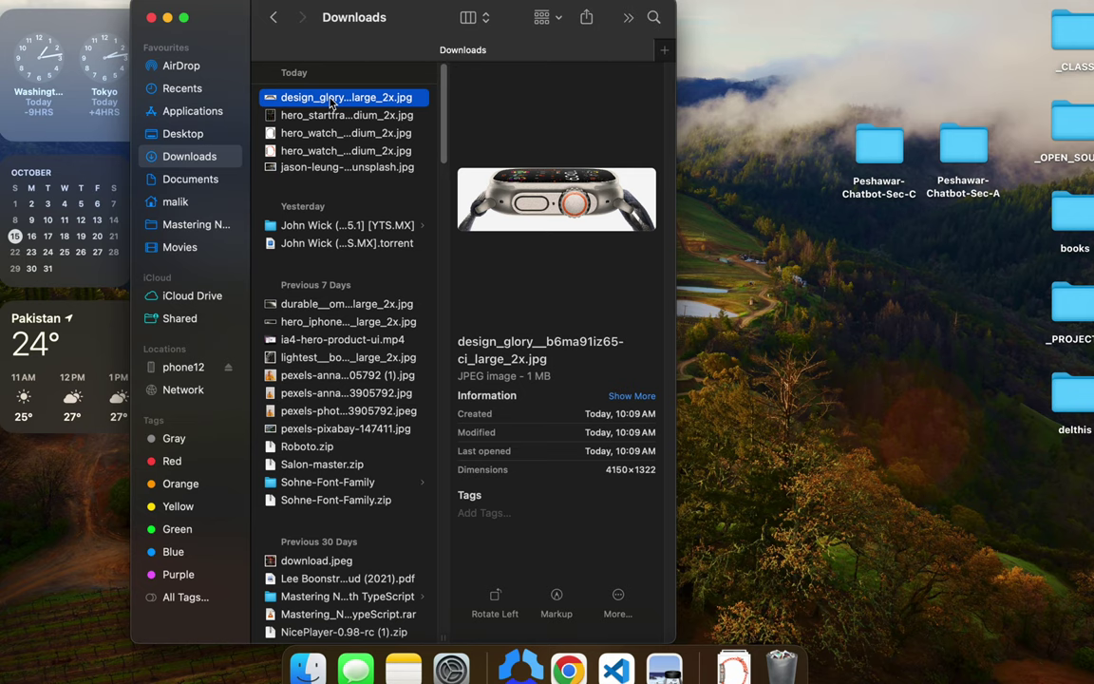
left_click(332, 99)
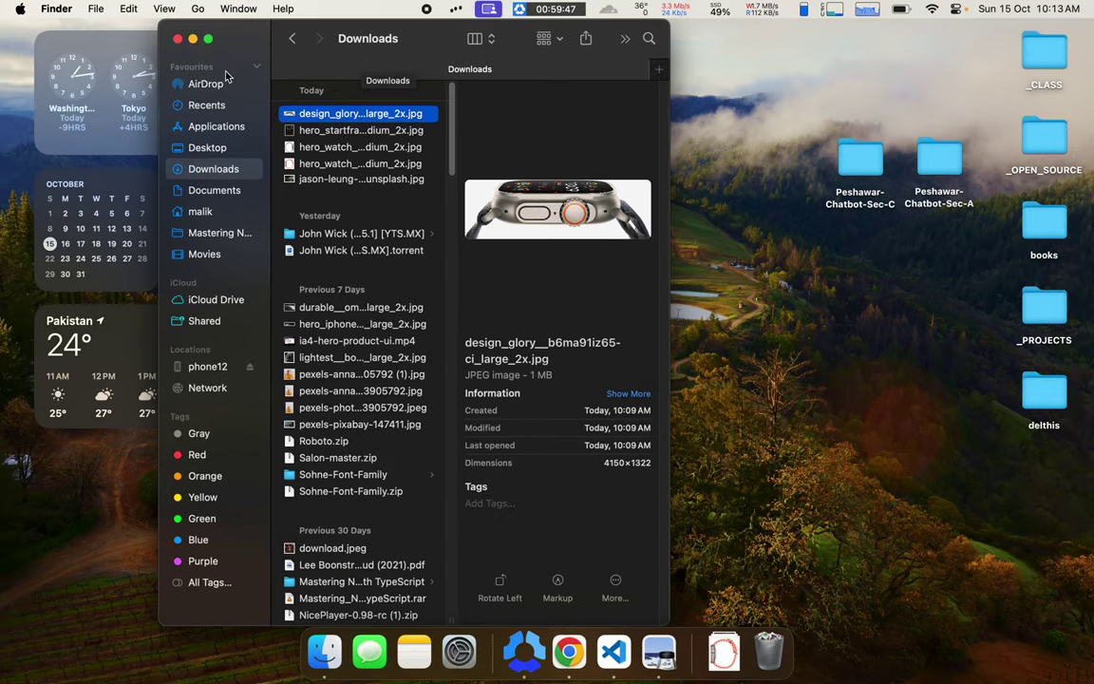
Step: Close Finder and the Apple Watch tab, then search 'aws s3' and open Amazon S3
left_click(178, 40)
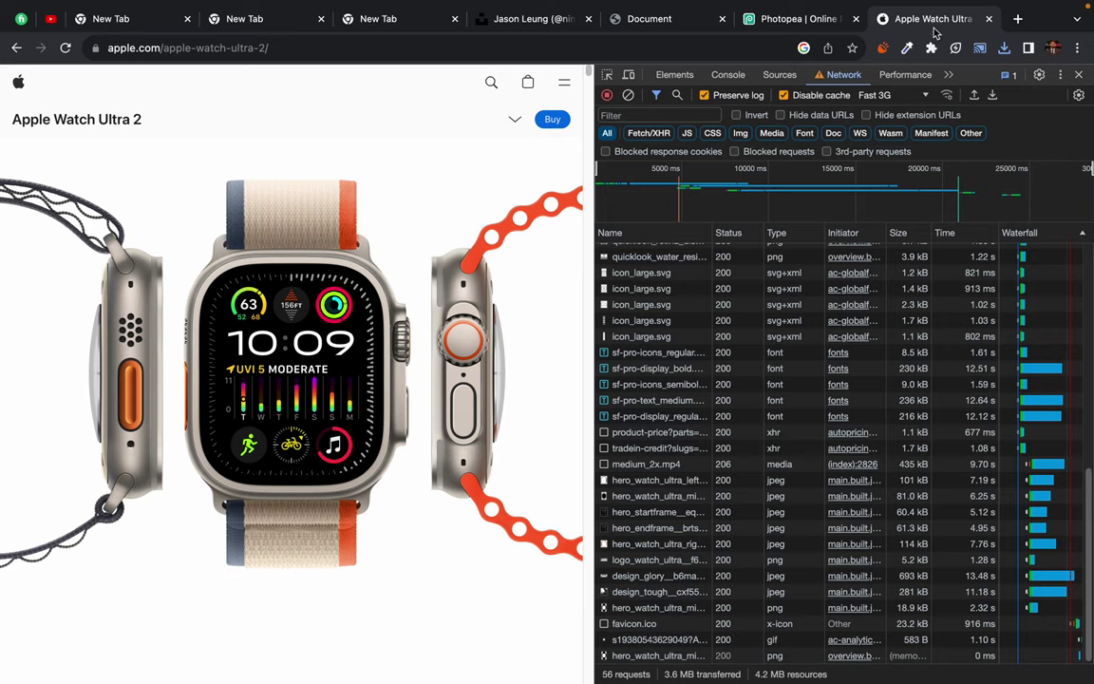
middle_click(935, 30)
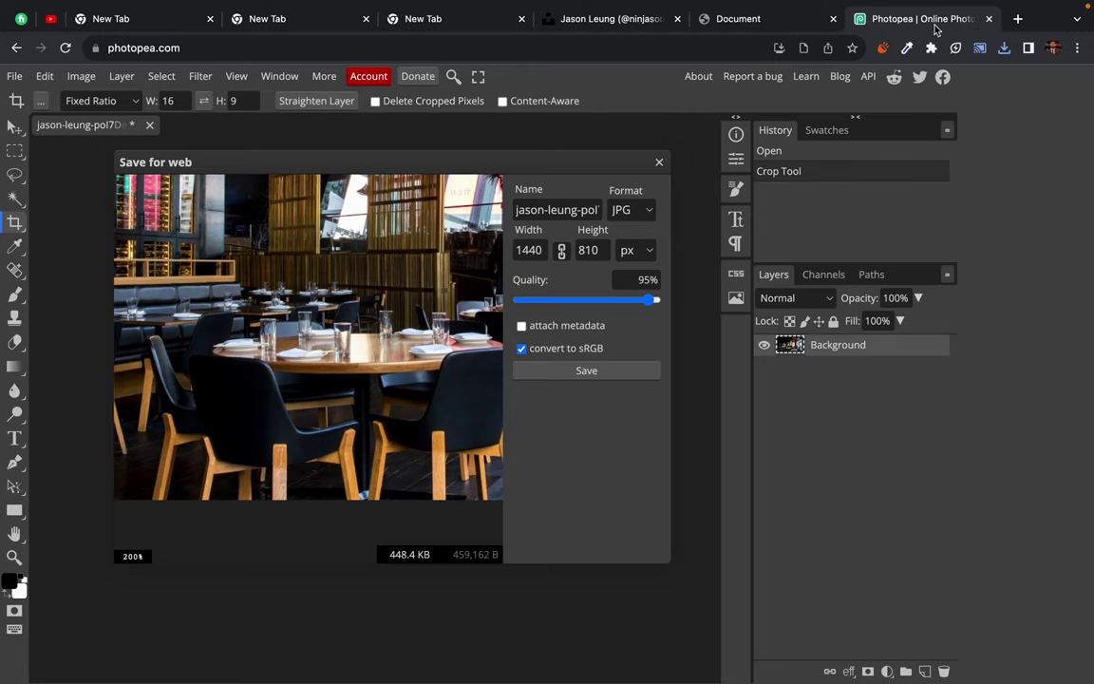
left_click(1018, 18)
type("aws")
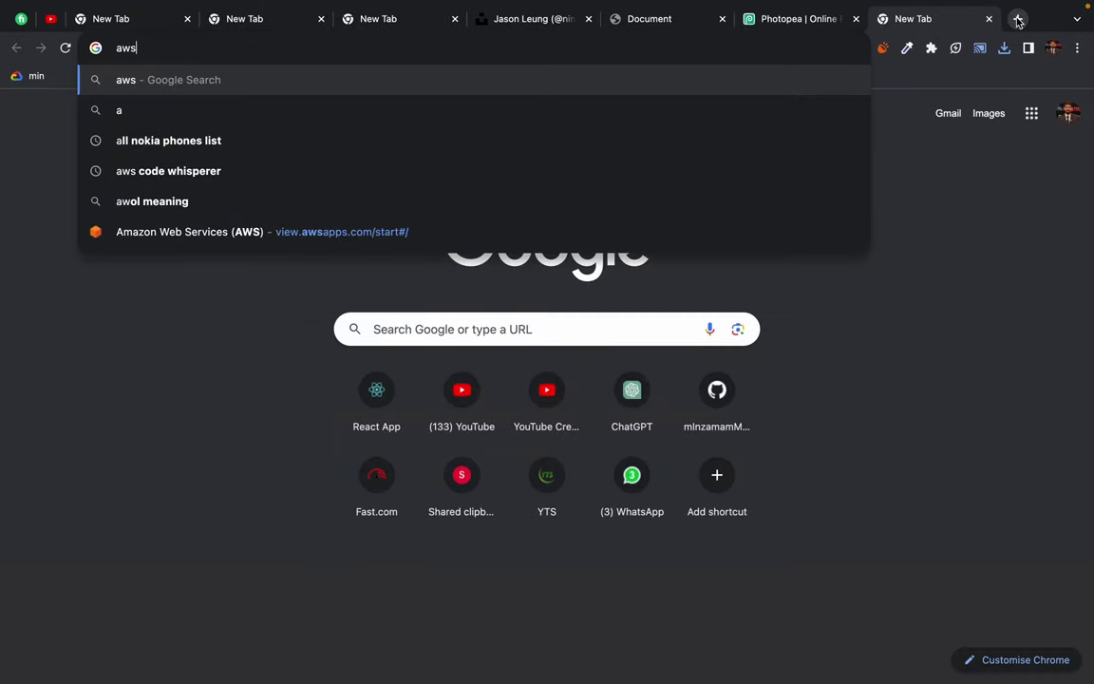
type(" s3")
key("Return")
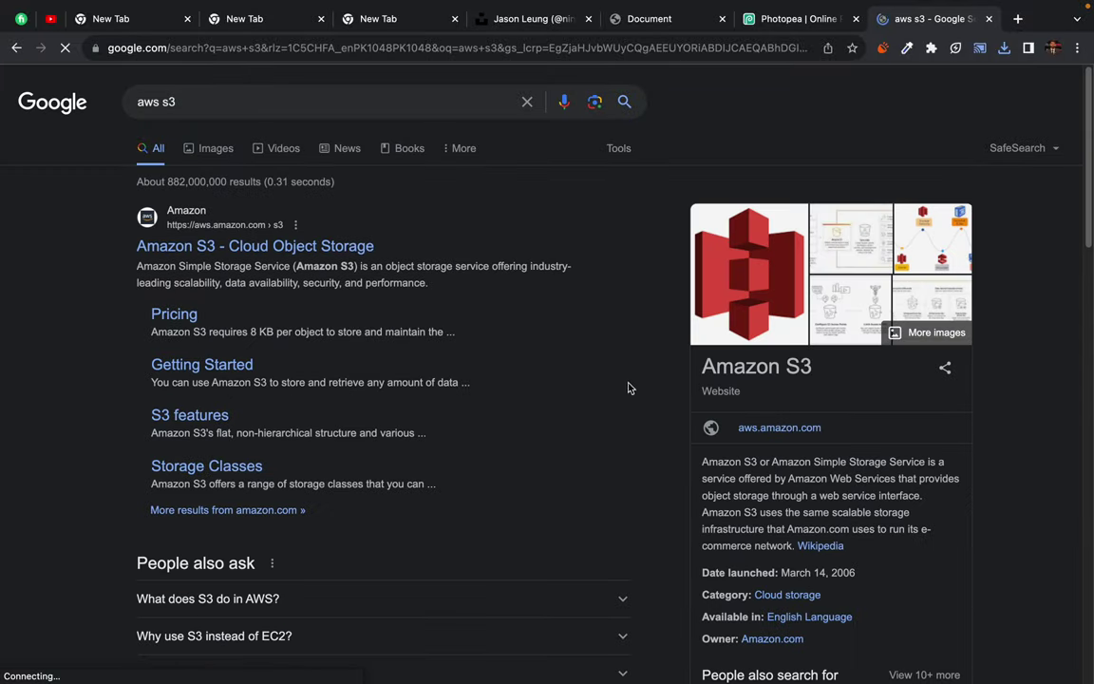
left_click(196, 249)
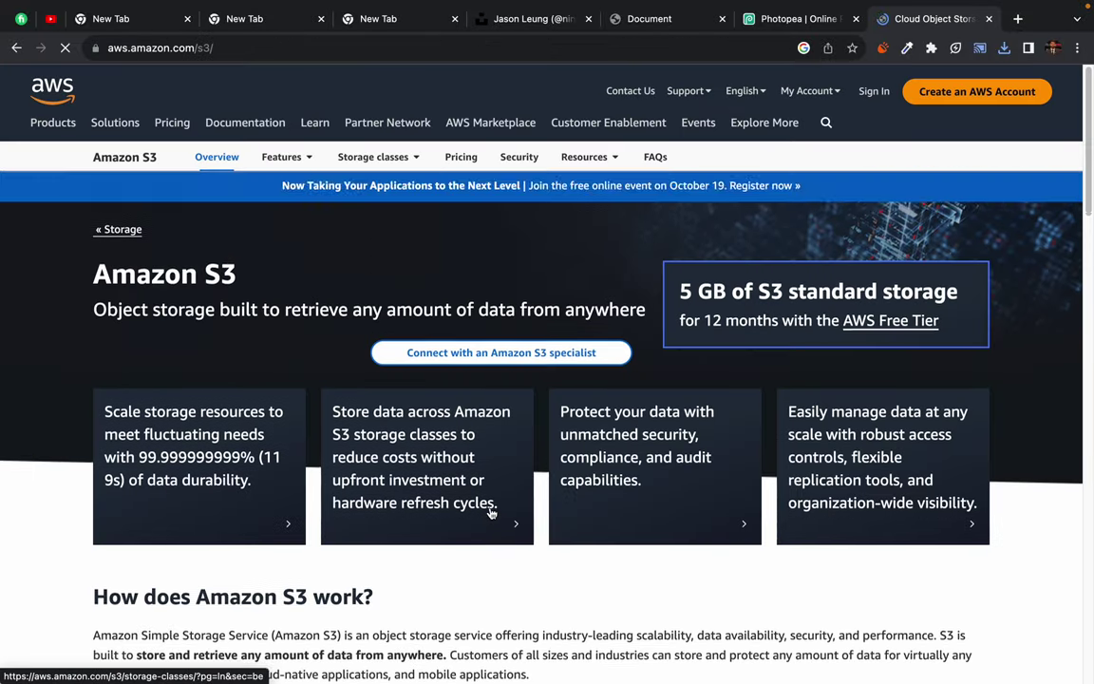
Step: Scroll through the Amazon S3 overview page at aws.amazon.com/s3
scroll(491, 513, "down", 5)
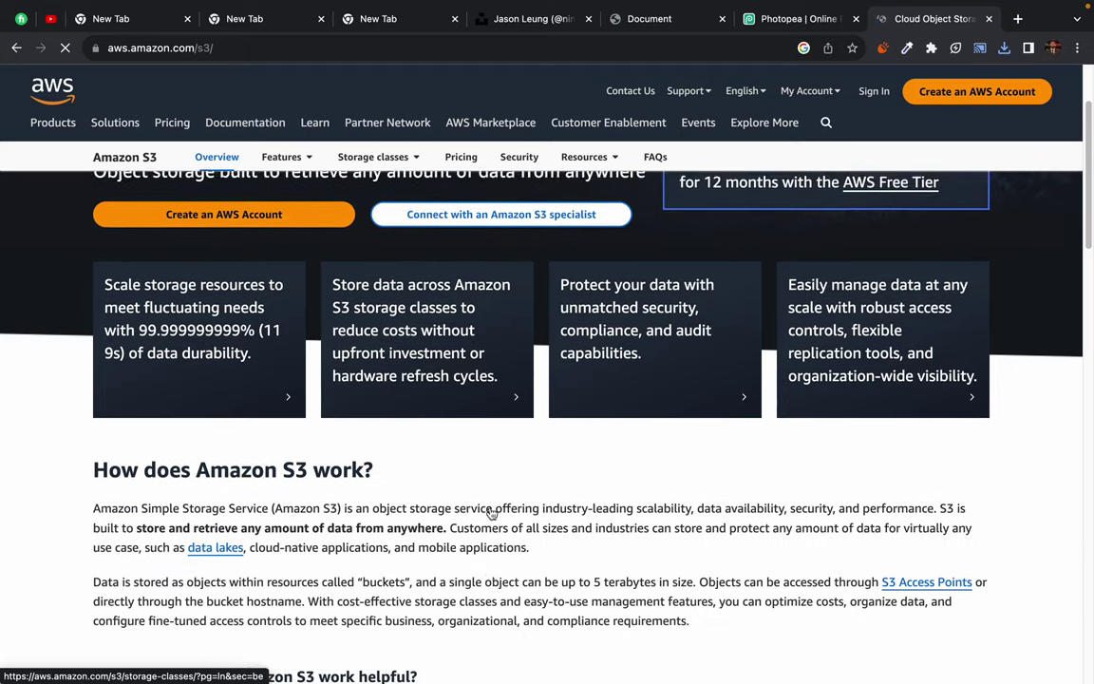
scroll(491, 513, "down", 4)
scroll(491, 513, "down", 6)
scroll(490, 510, "up", 3)
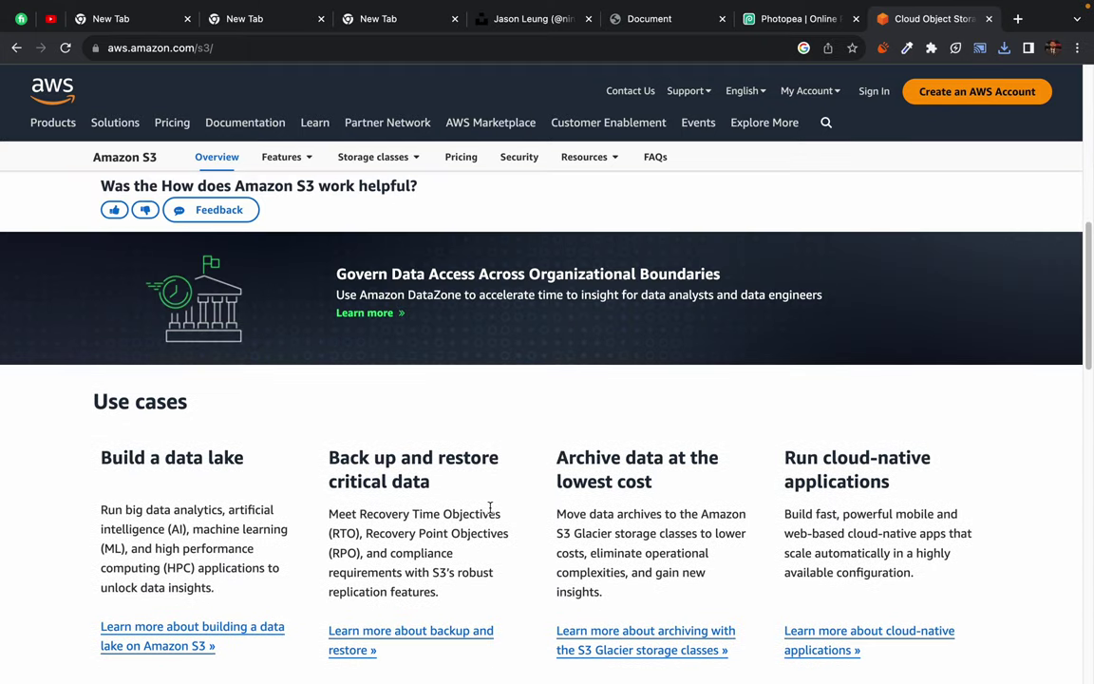
scroll(490, 508, "down", 3)
scroll(490, 507, "down", 7)
scroll(488, 513, "down", 10)
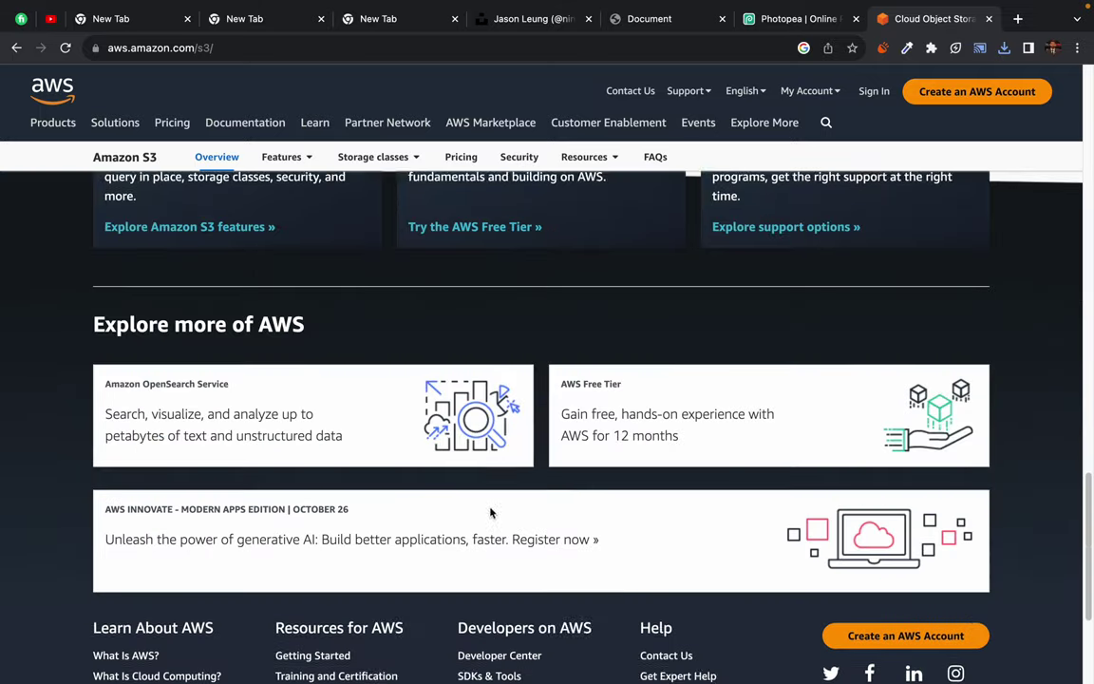
scroll(488, 513, "down", 4)
scroll(491, 513, "down", 1)
scroll(488, 513, "up", 15)
scroll(474, 475, "up", 15)
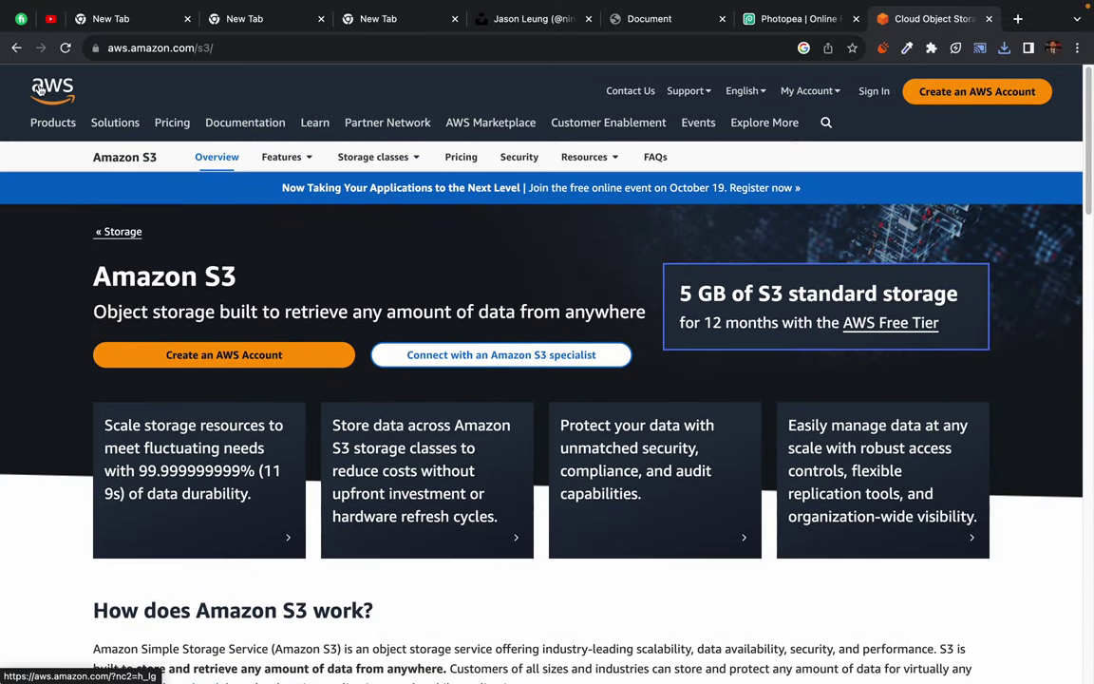
scroll(534, 461, "down", 6)
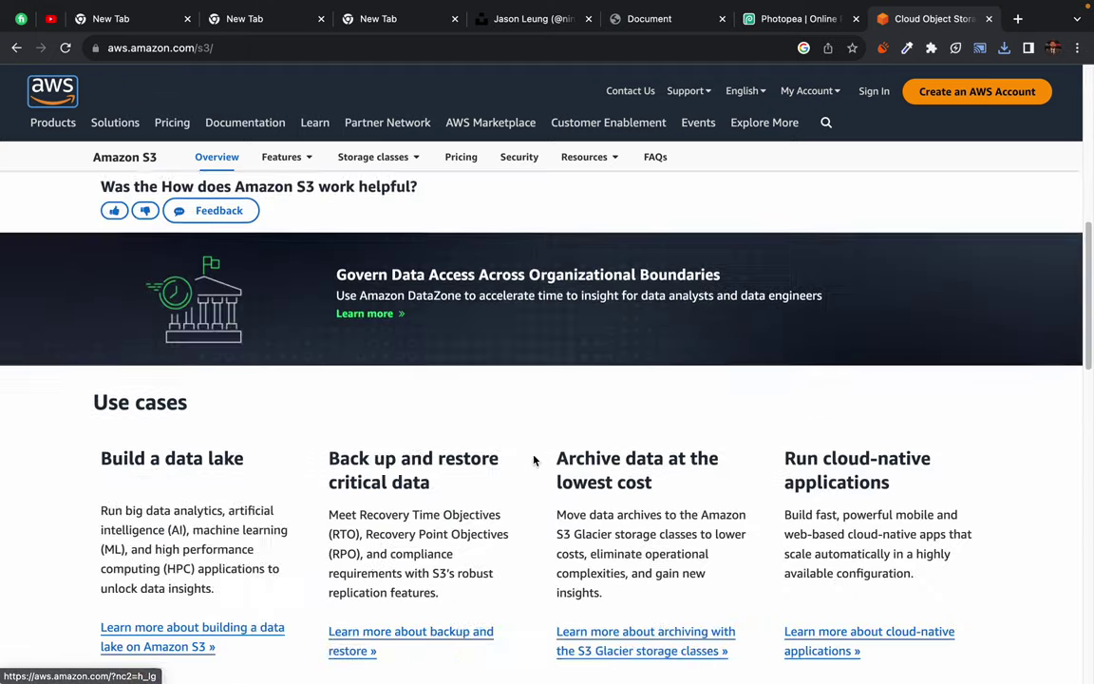
scroll(533, 461, "down", 10)
scroll(533, 460, "up", 5)
scroll(534, 461, "up", 10)
Step: Search Google for 'nike', open nike.com and dismiss the location popup
left_click(454, 48)
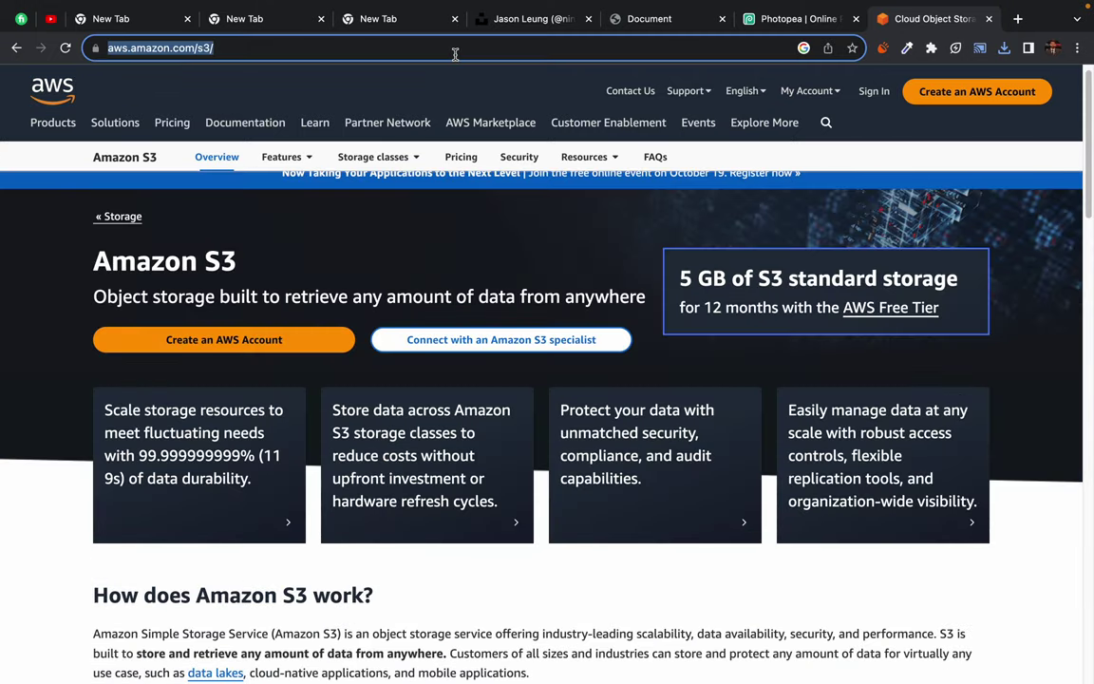
key("BackSpace")
type("ni")
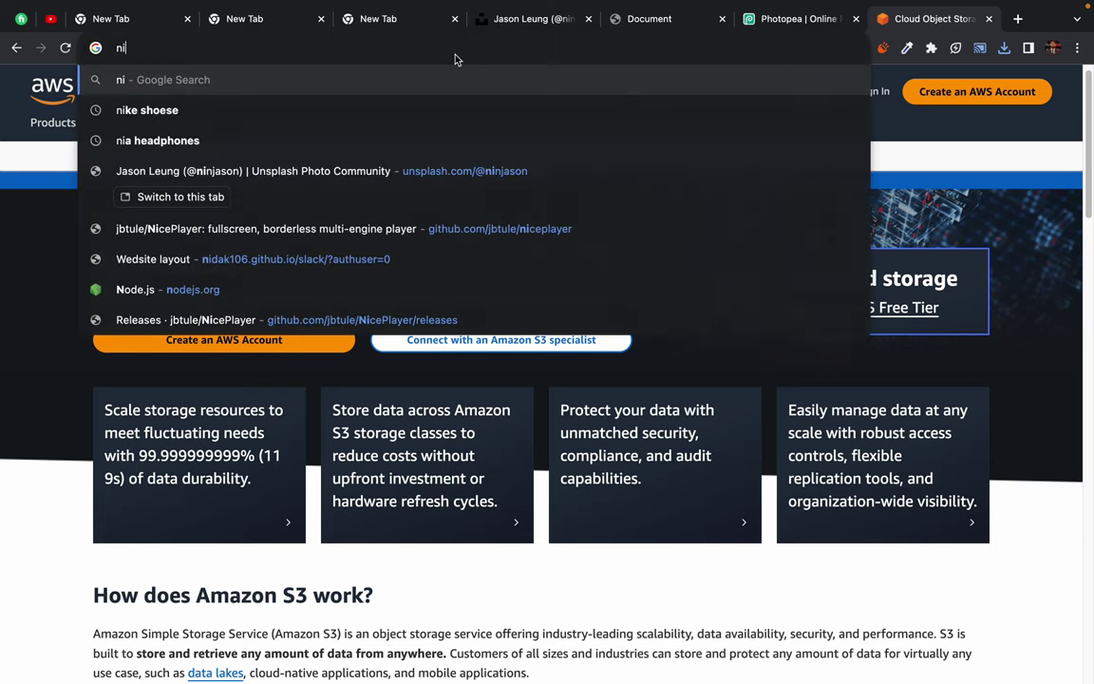
type("ke")
key("Return")
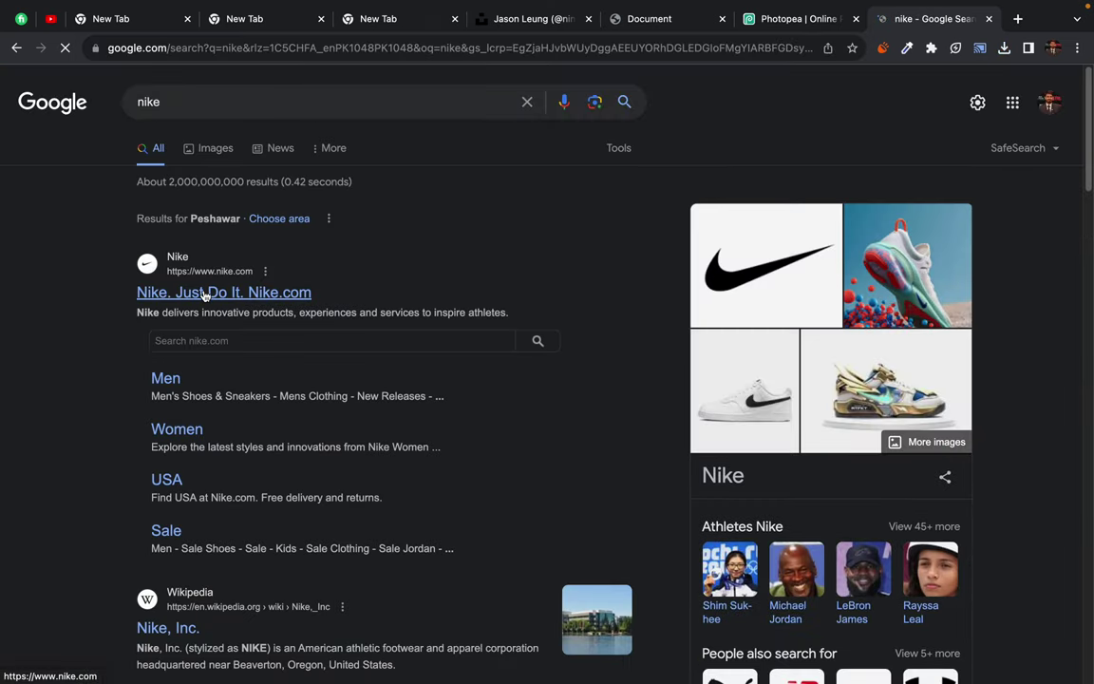
left_click(204, 296)
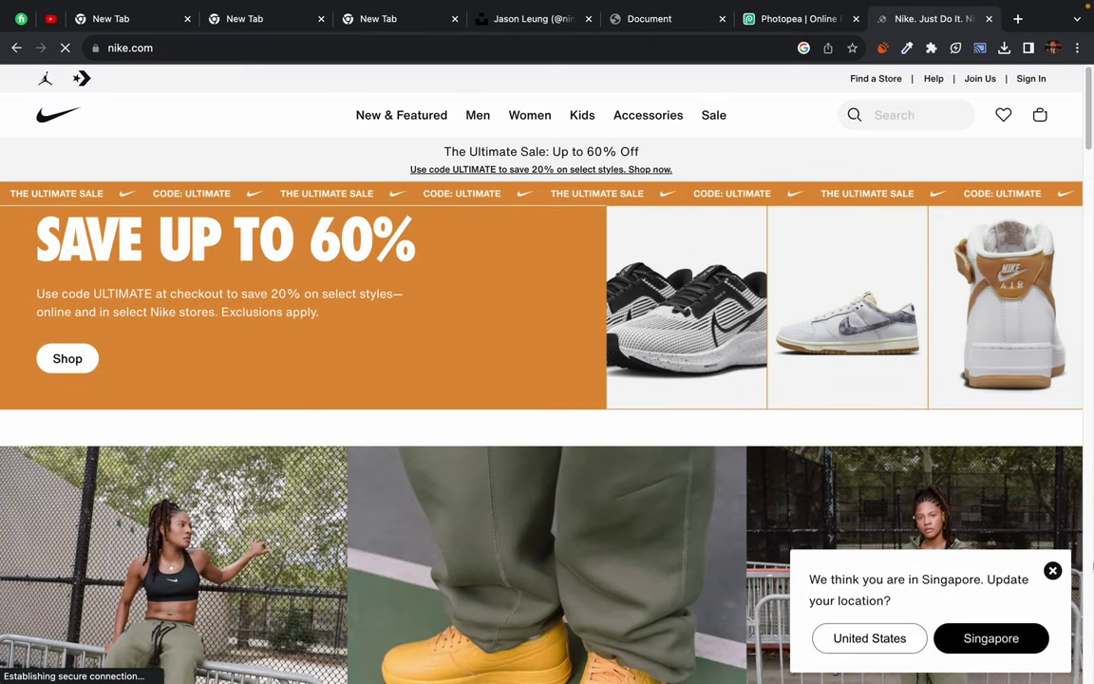
left_click(1052, 570)
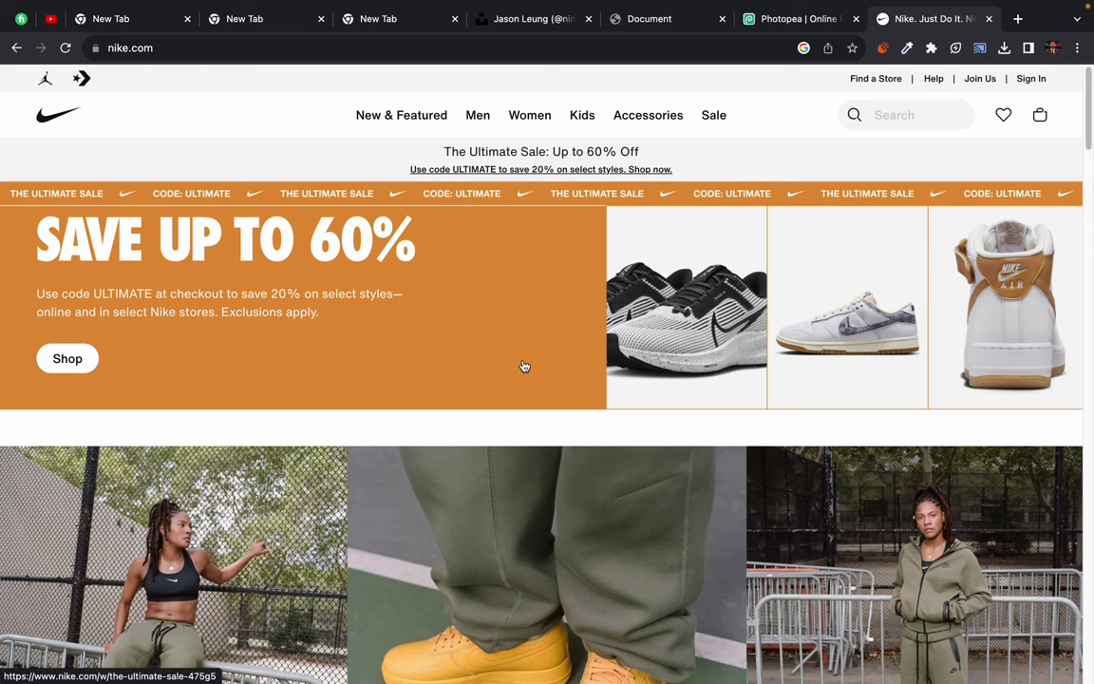
scroll(434, 360, "down", 5)
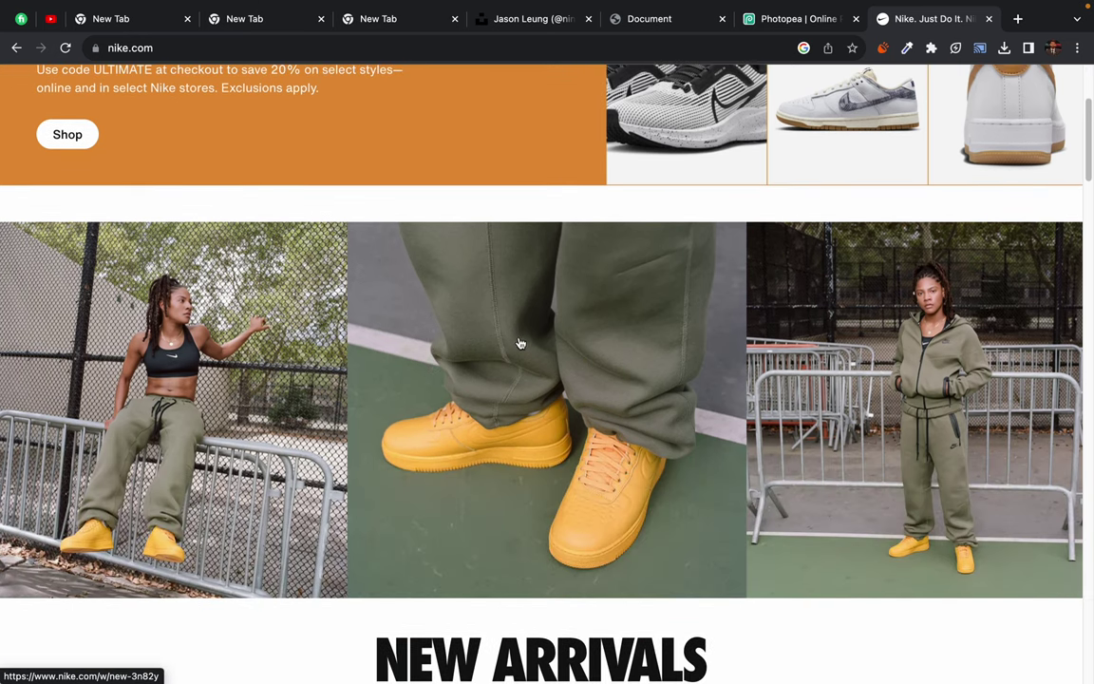
Step: Check link menus on the Nike photos, then inspect the middle hero photo in DevTools
right_click(508, 347)
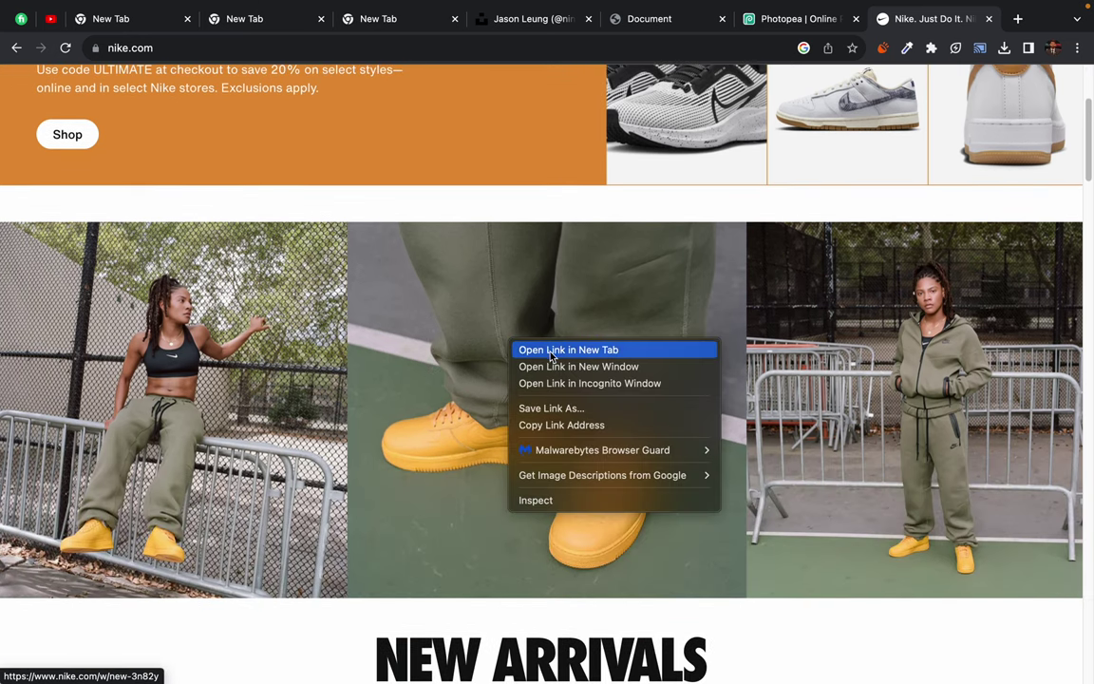
key("Escape")
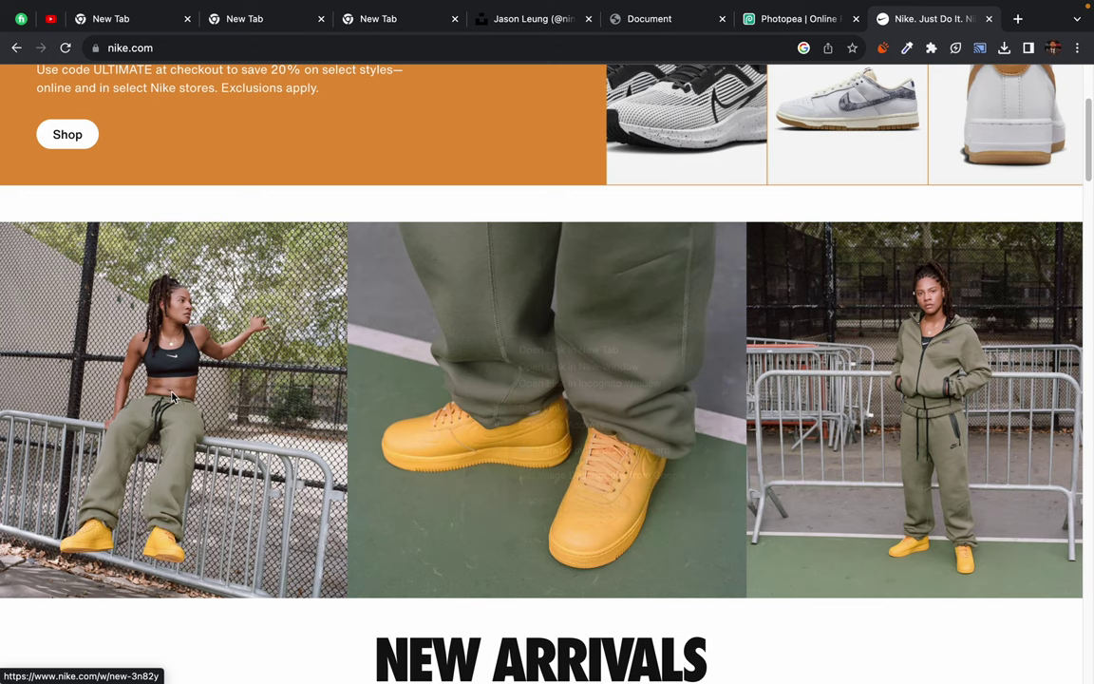
right_click(172, 396)
key("Escape")
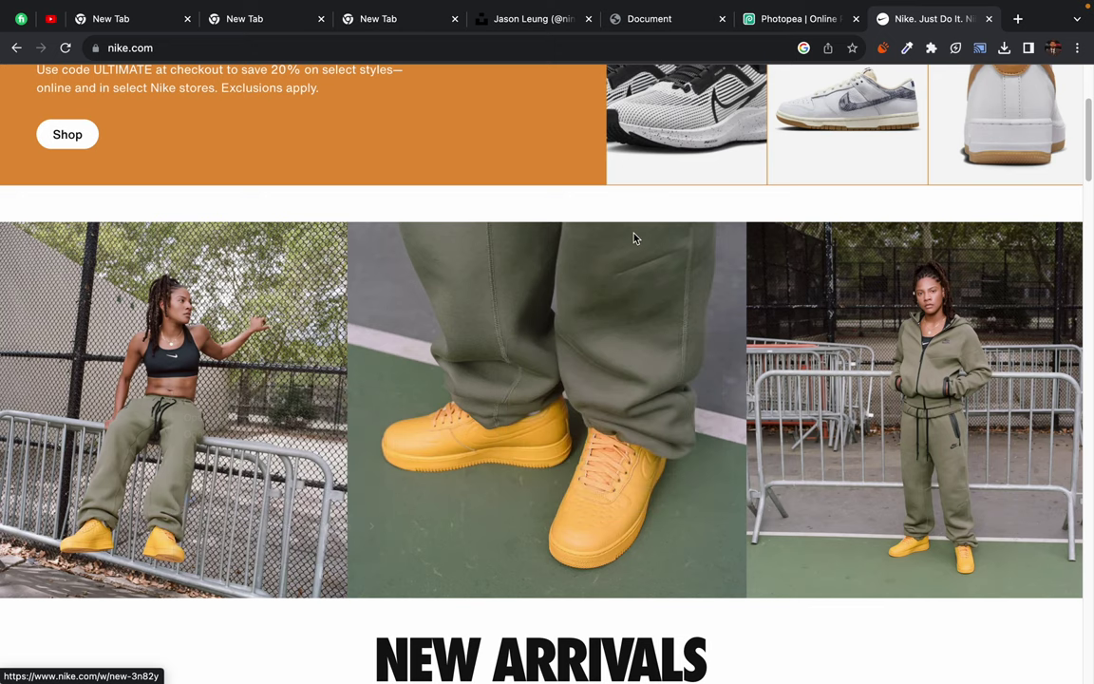
scroll(635, 236, "up", 4)
right_click(667, 199)
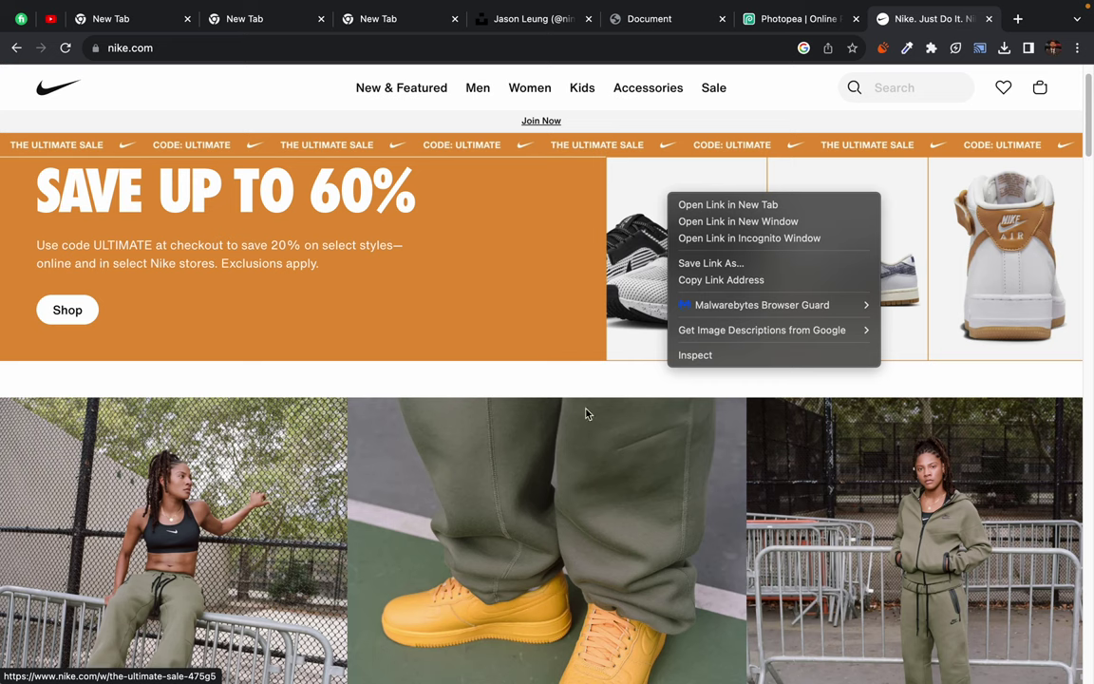
key("Escape")
scroll(517, 498, "down", 1)
scroll(520, 395, "down", 2)
right_click(519, 391)
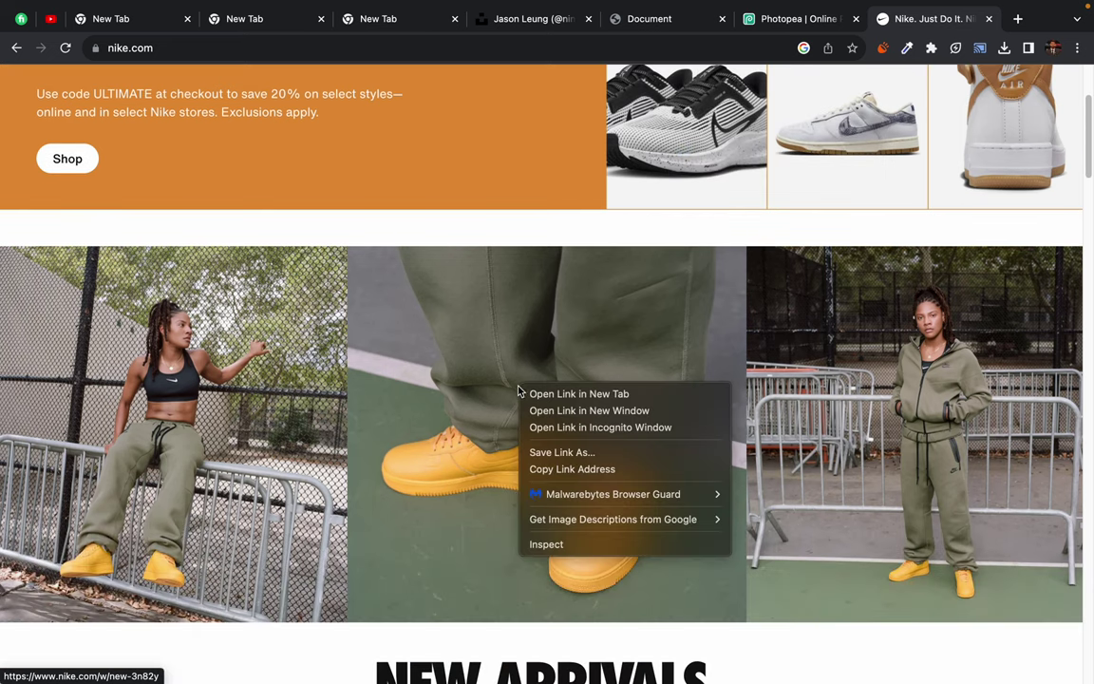
left_click(558, 544)
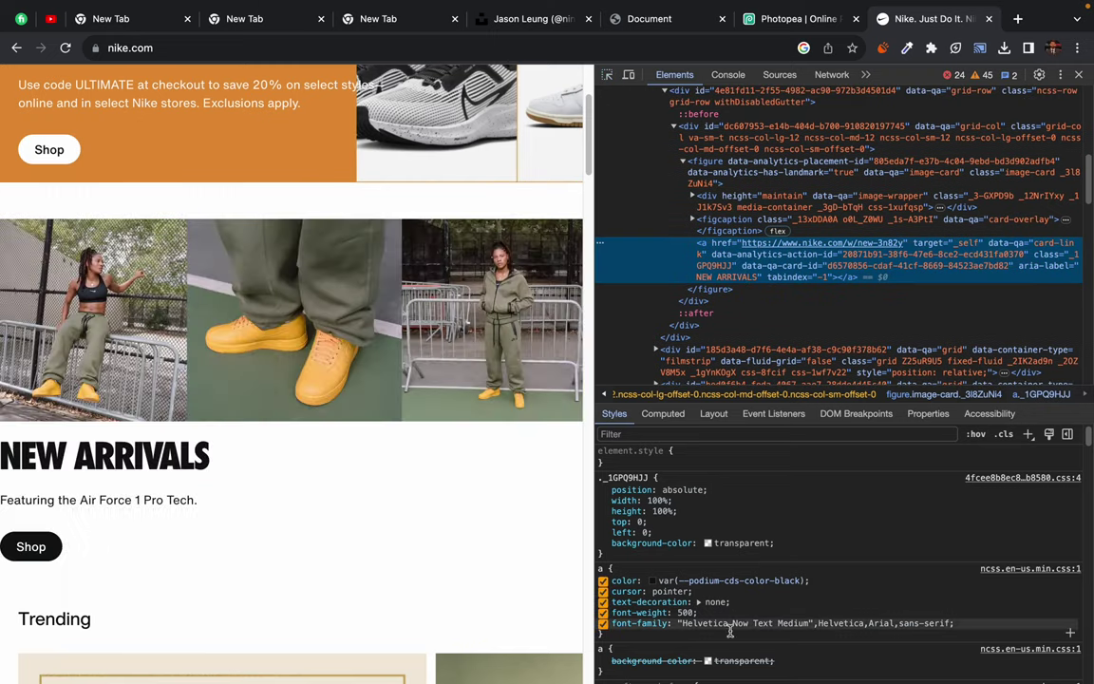
Step: Expand the hero's image wrapper and image-media nodes down to the img element
scroll(706, 542, "down", 3)
scroll(700, 545, "down", 4)
scroll(700, 545, "down", 4)
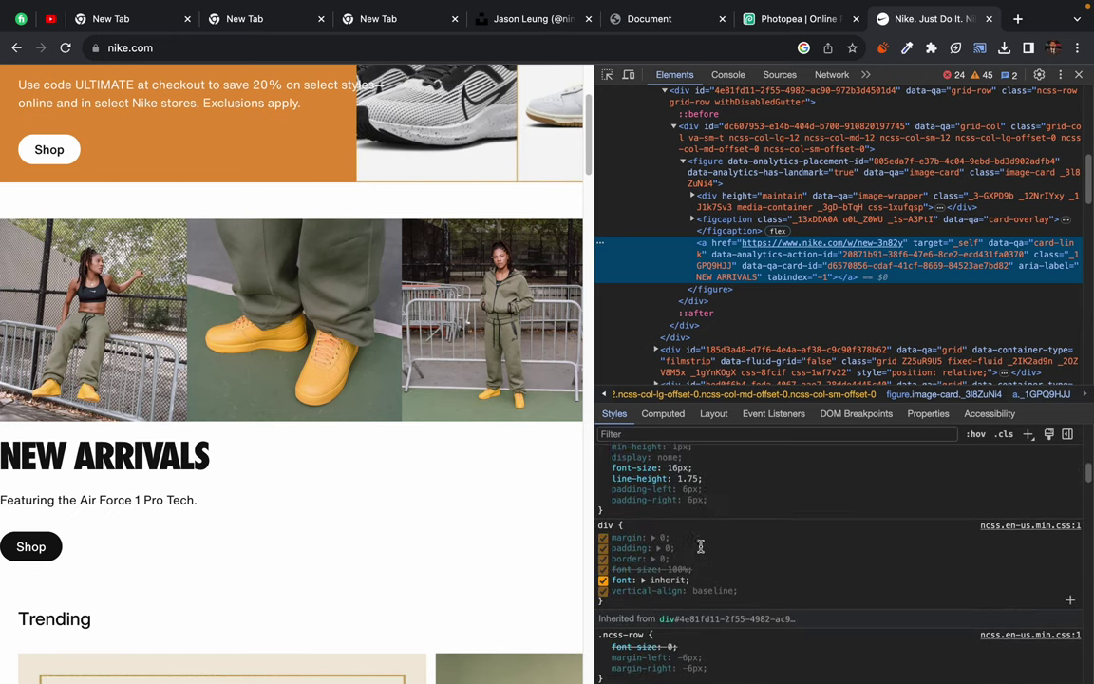
scroll(698, 546, "up", 7)
scroll(698, 547, "up", 2)
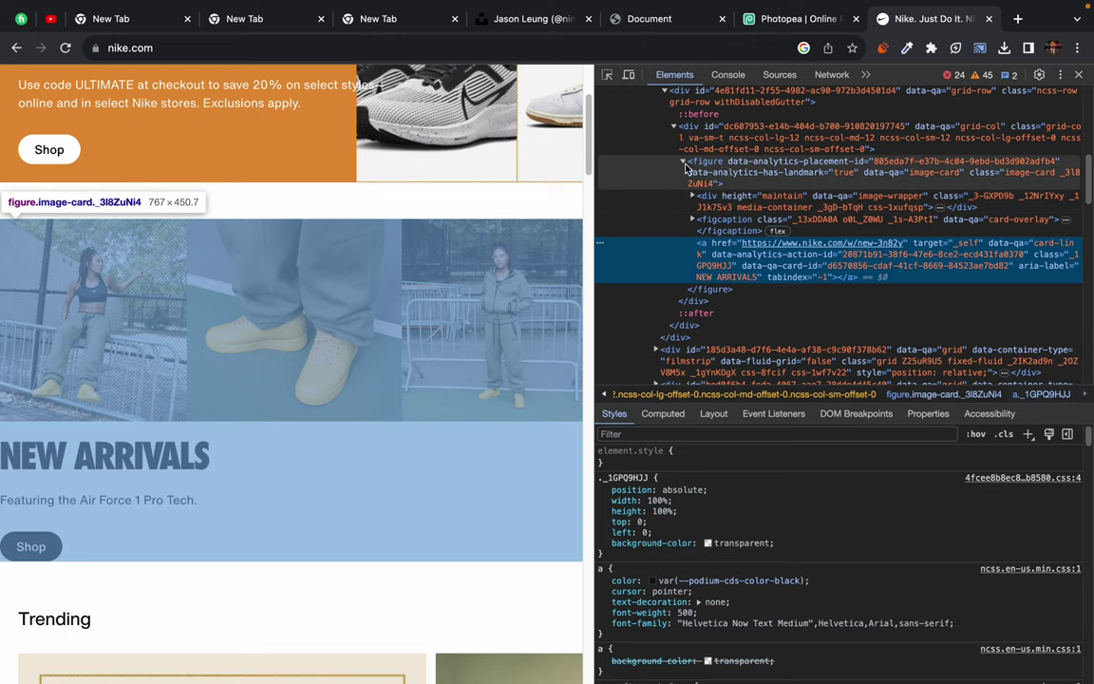
left_click(692, 196)
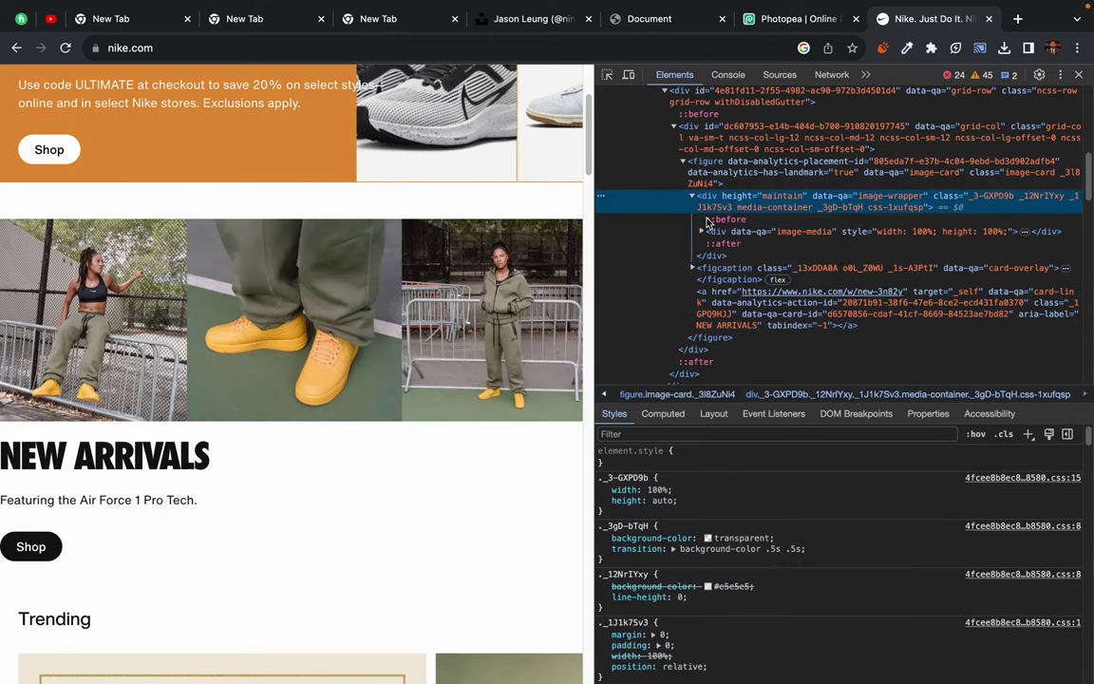
left_click(703, 233)
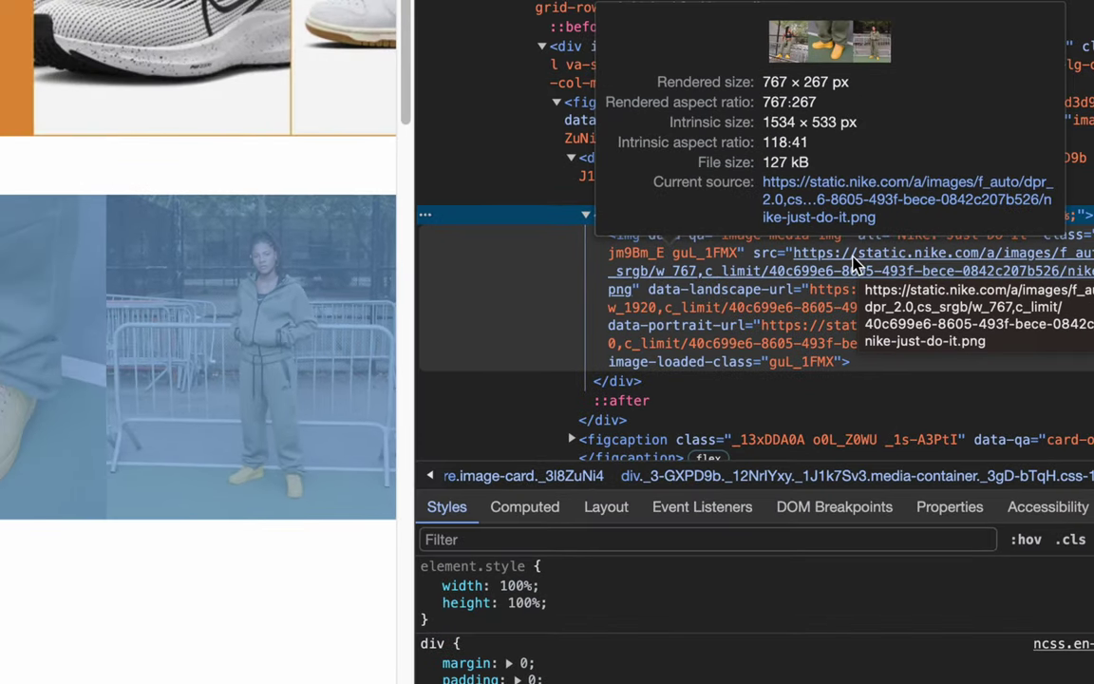
left_click(853, 262)
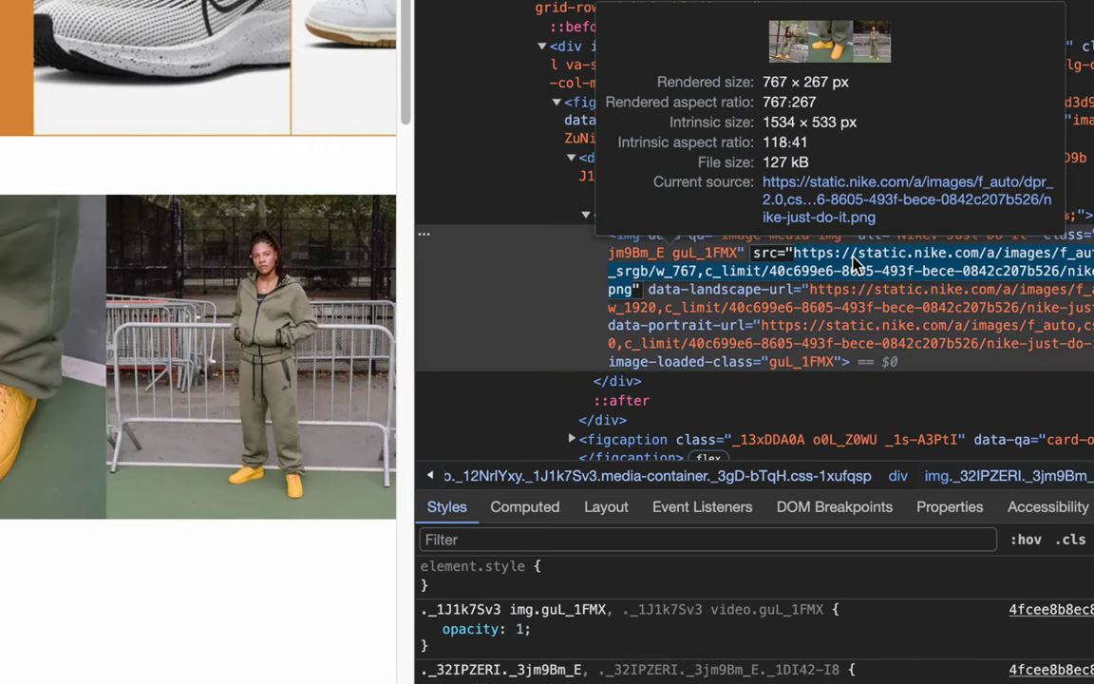
Step: Load the static.nike.com nike-just-do-it.png image URL in a new tab
key("BackSpace")
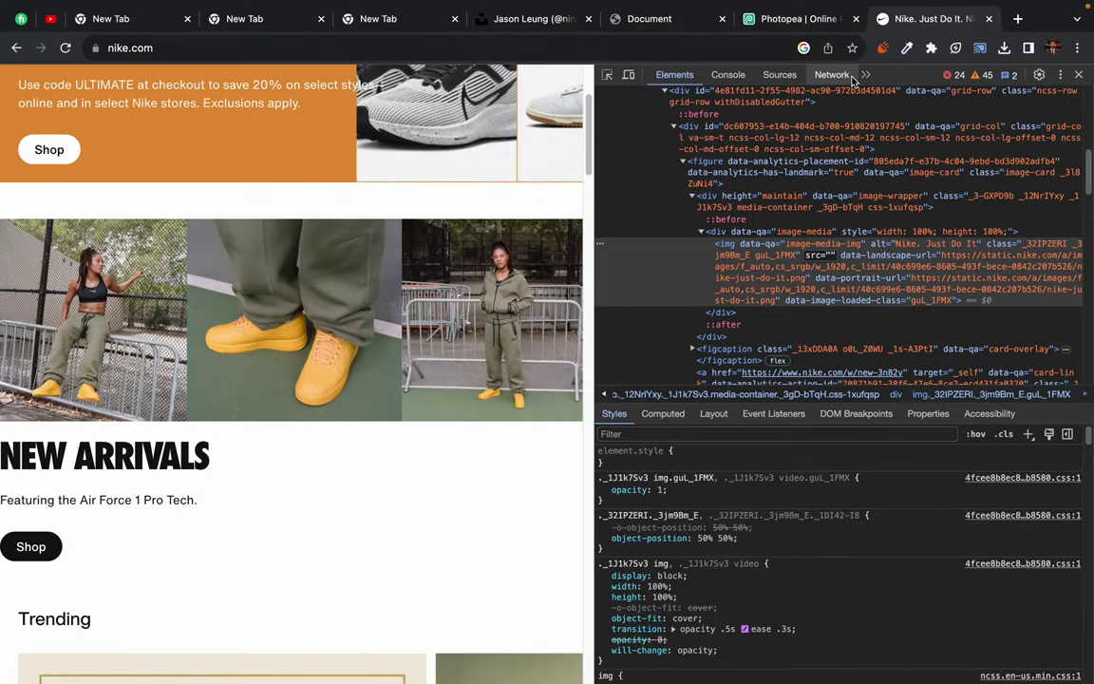
key("ctrl+t")
key("ctrl+v")
key("Return")
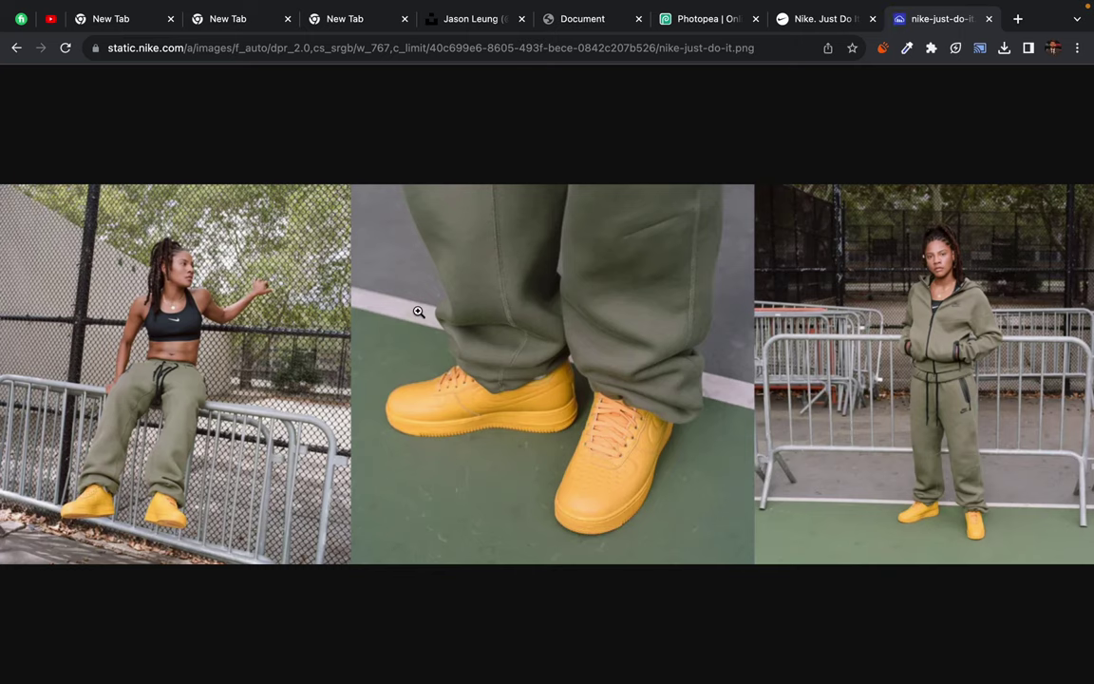
Step: Save the nike-just-do-it hero image into Downloads
key("ctrl+s")
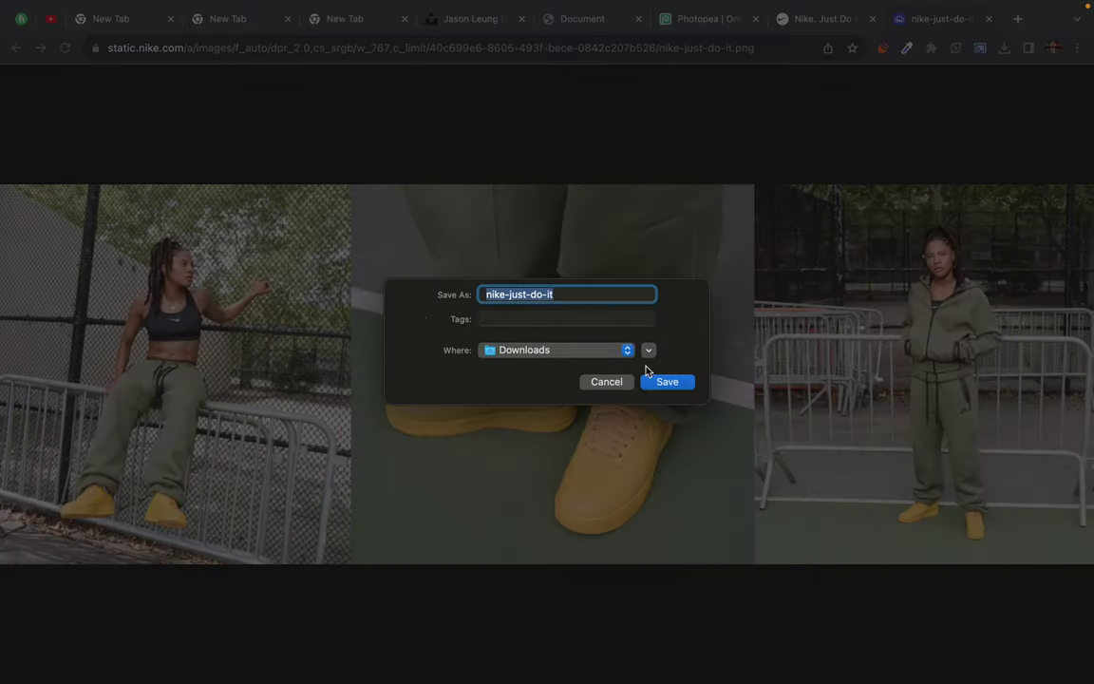
left_click(668, 382)
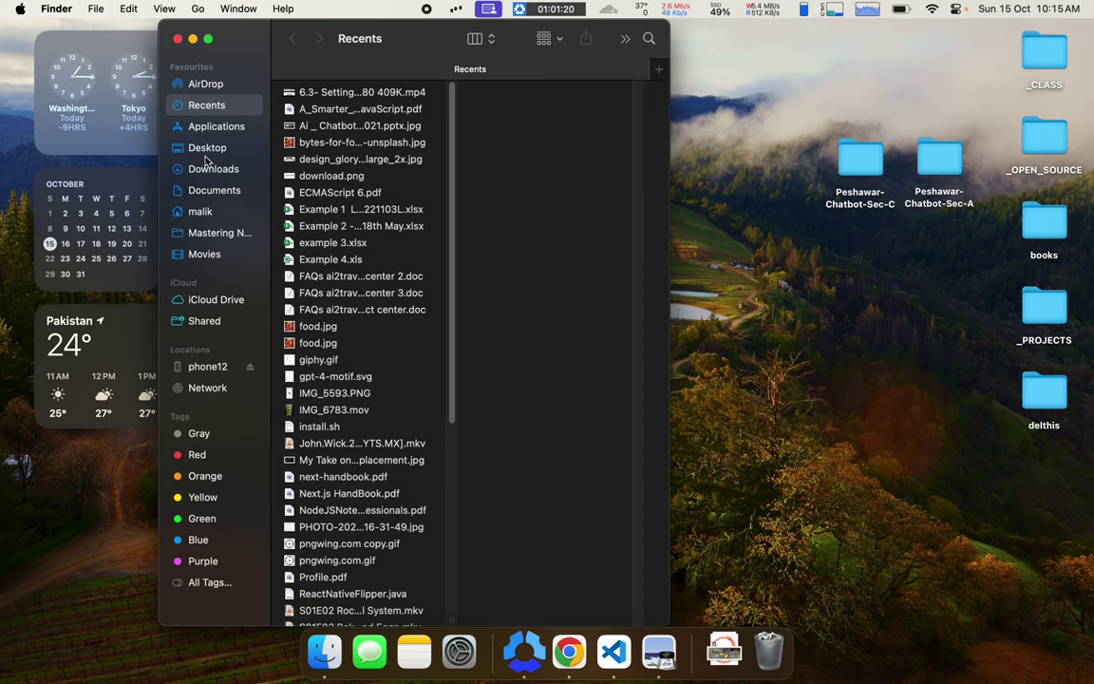
Step: Open nike-just-do-it.jpeg from Downloads, confirm it is 1534×533, and close its Chrome tab
left_click(213, 169)
left_click(313, 110)
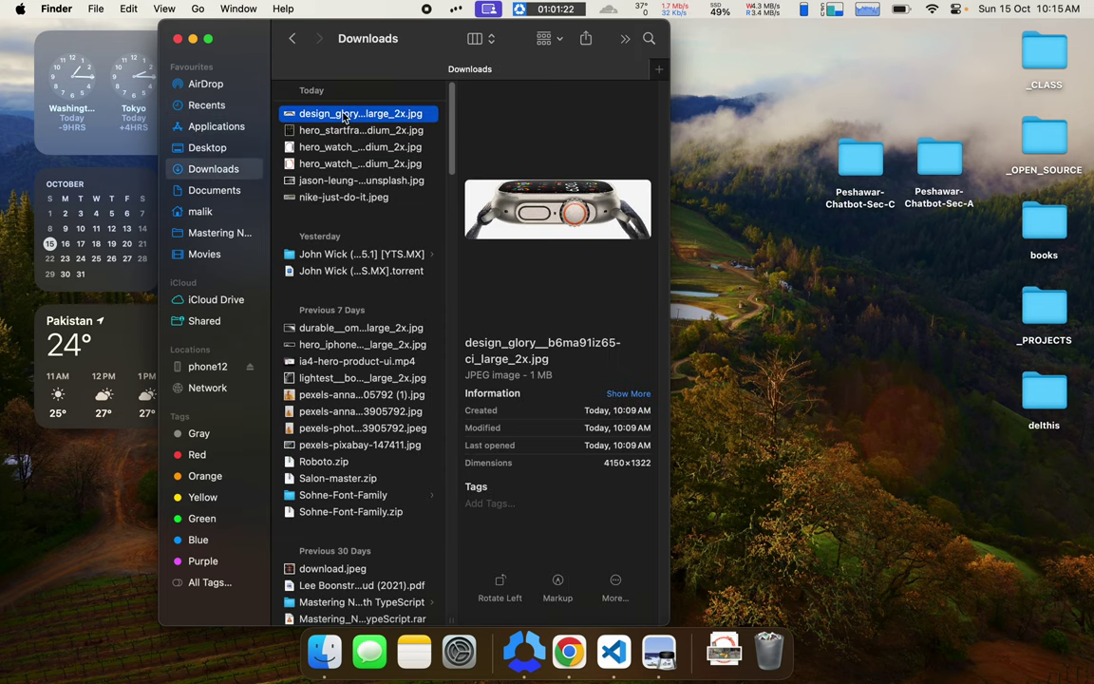
key("Down")
key("Down")
key("Down")
key("Down")
key("Down")
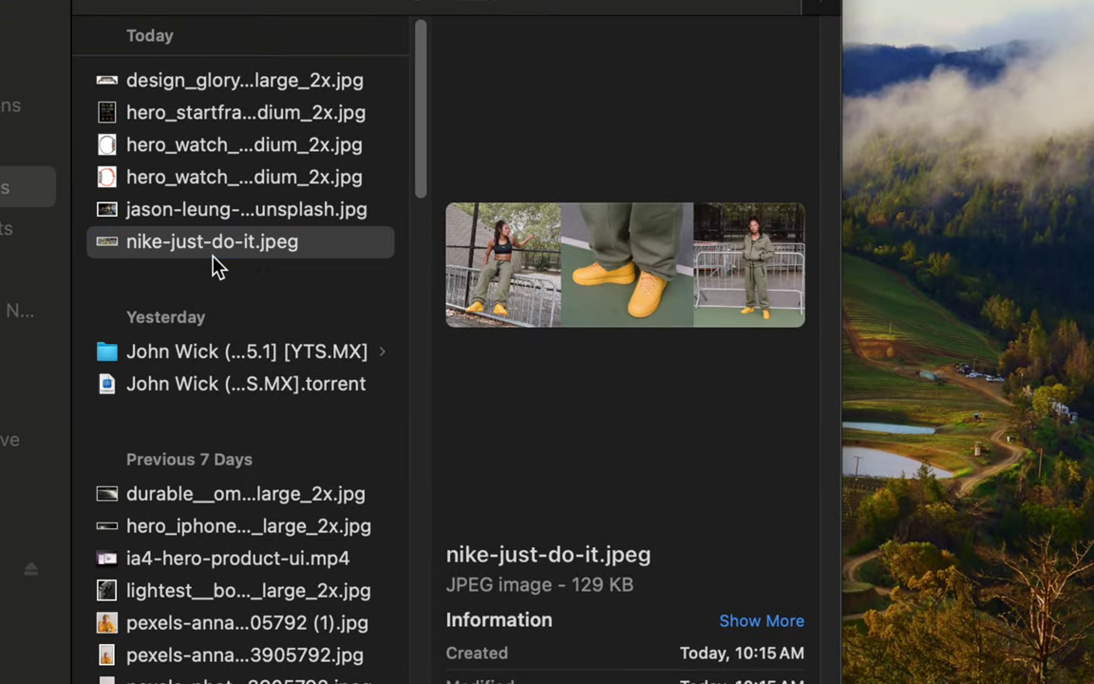
double_click(215, 249)
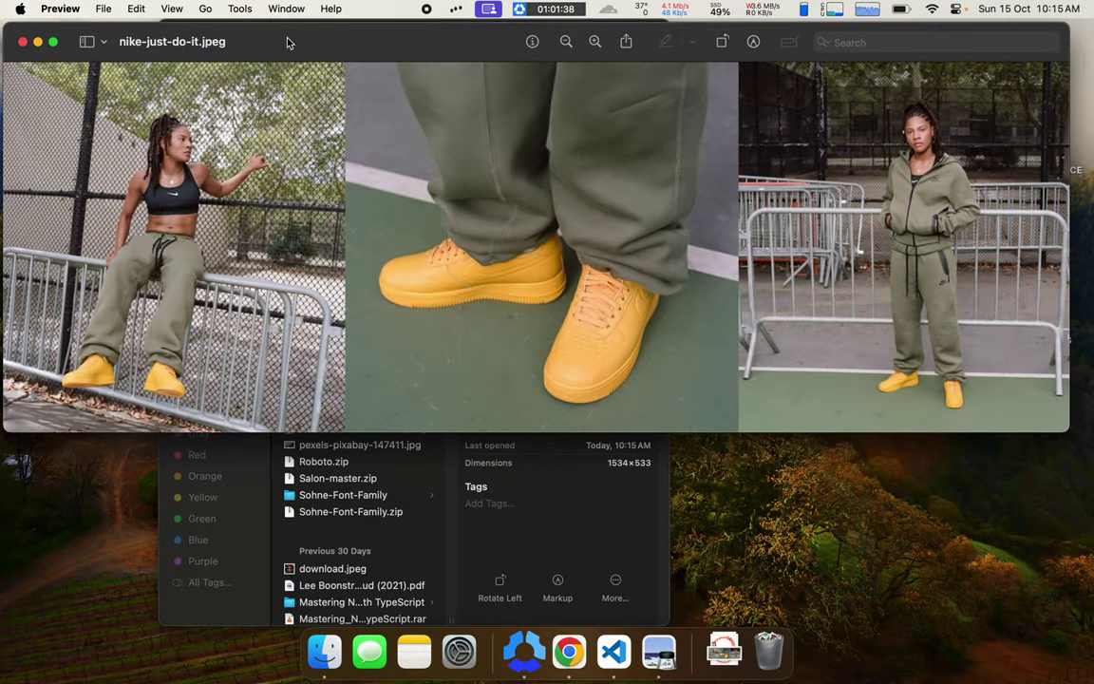
left_click(21, 41)
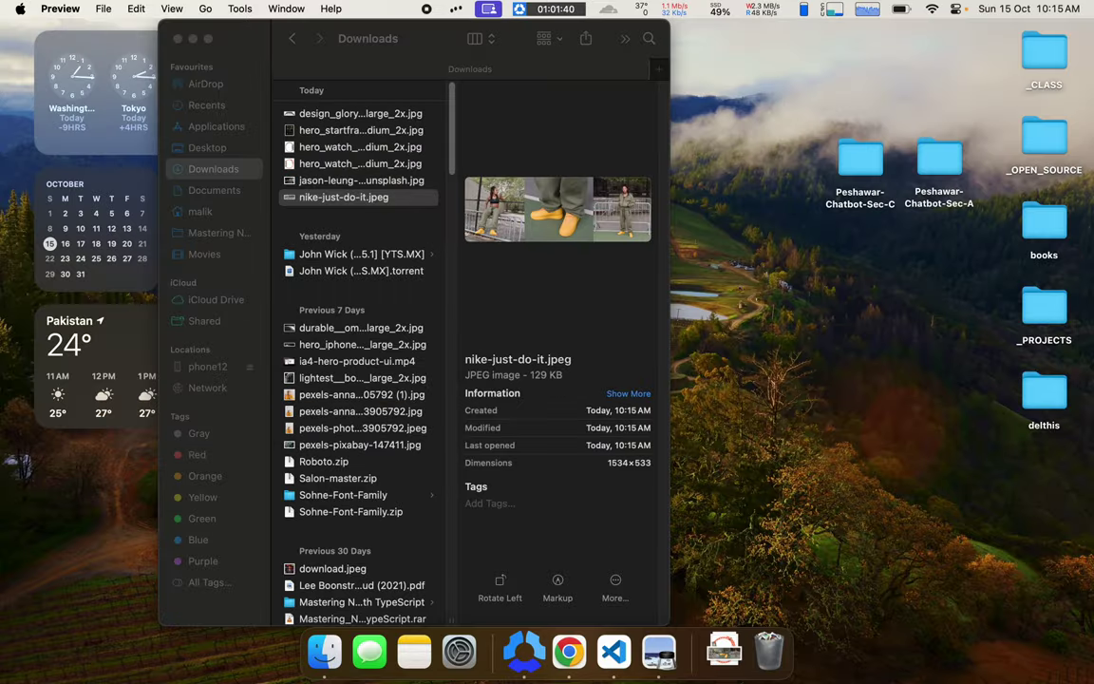
key("ctrl+Right")
key("ctrl+Right")
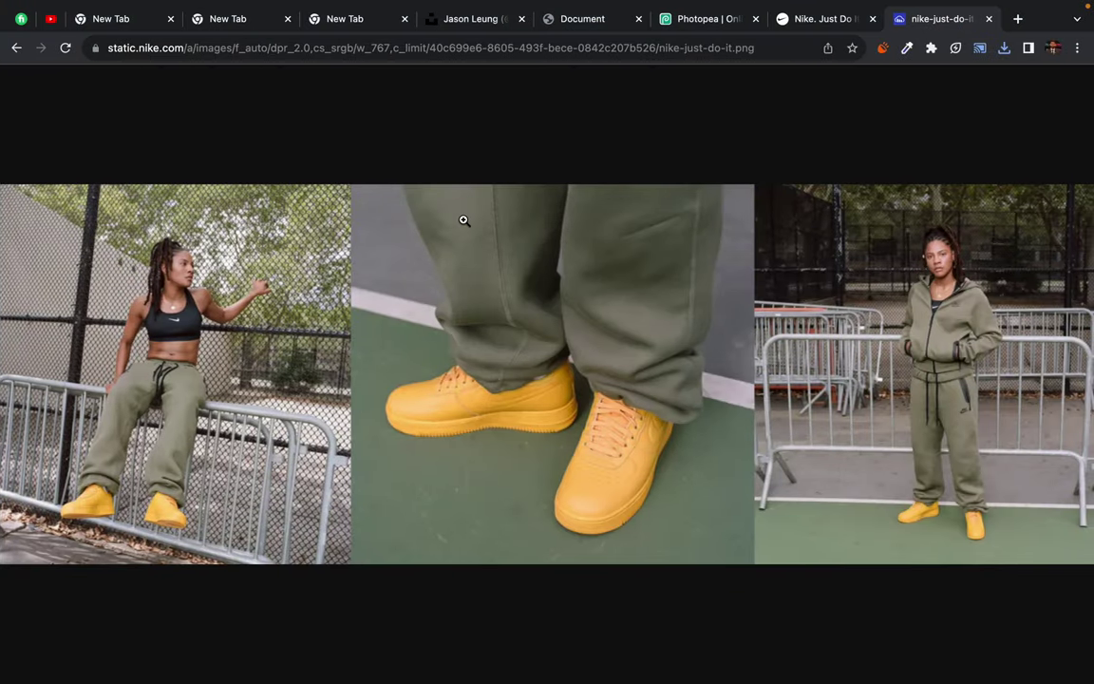
key("ctrl+Left")
key("ctrl+Left")
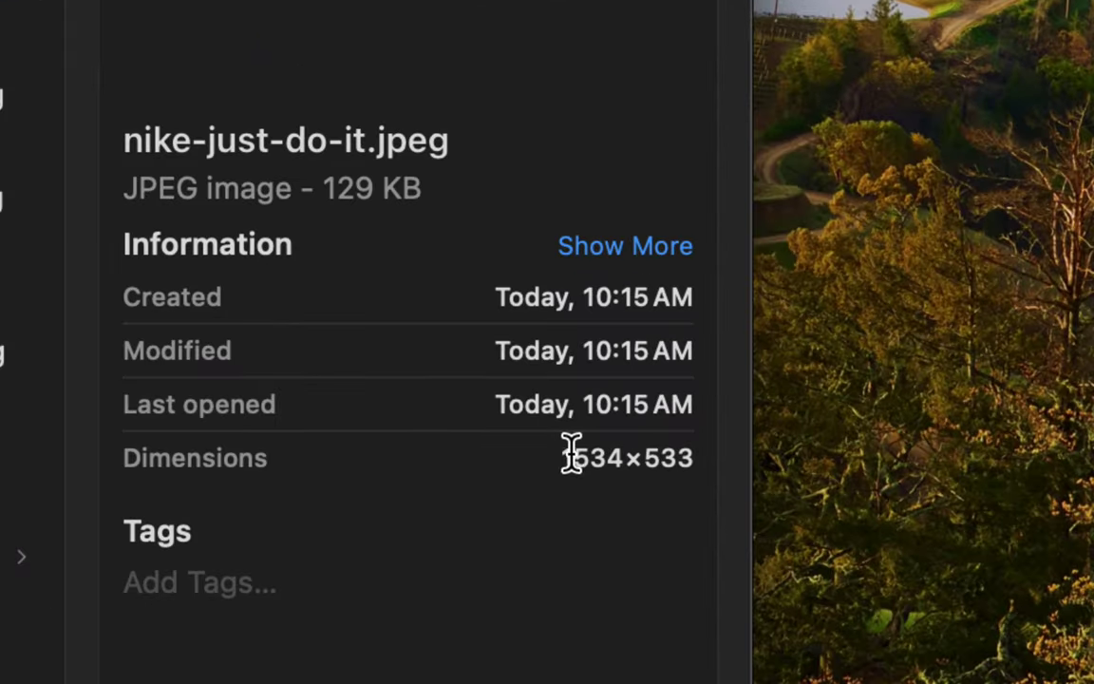
left_click_drag(610, 462, 629, 462)
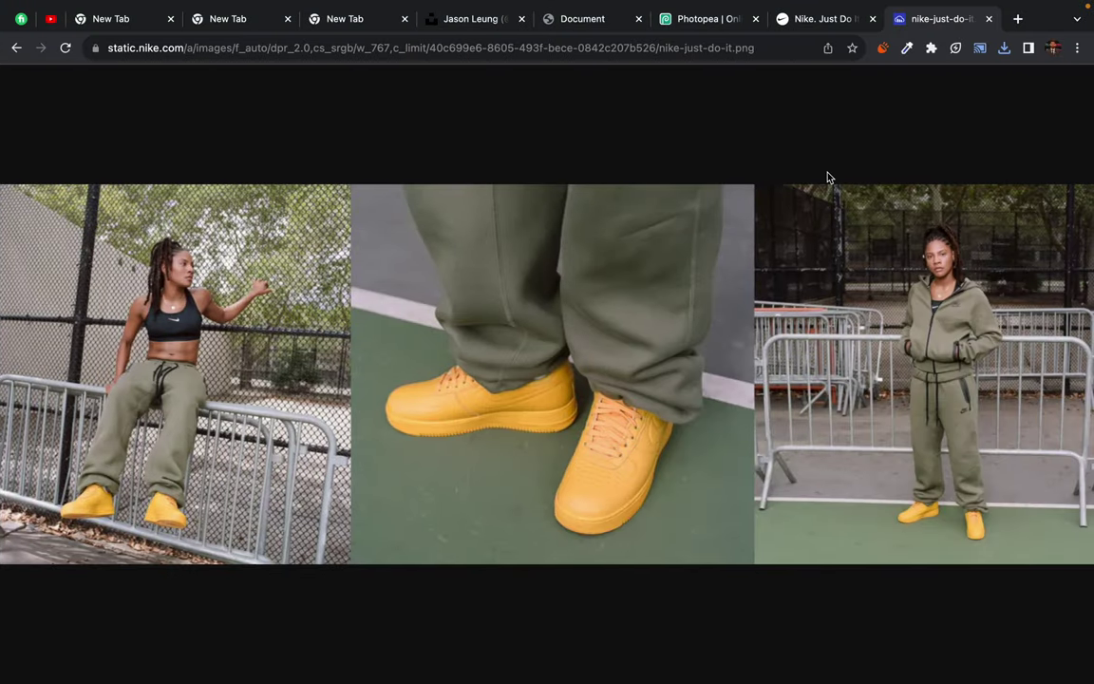
key("super+w")
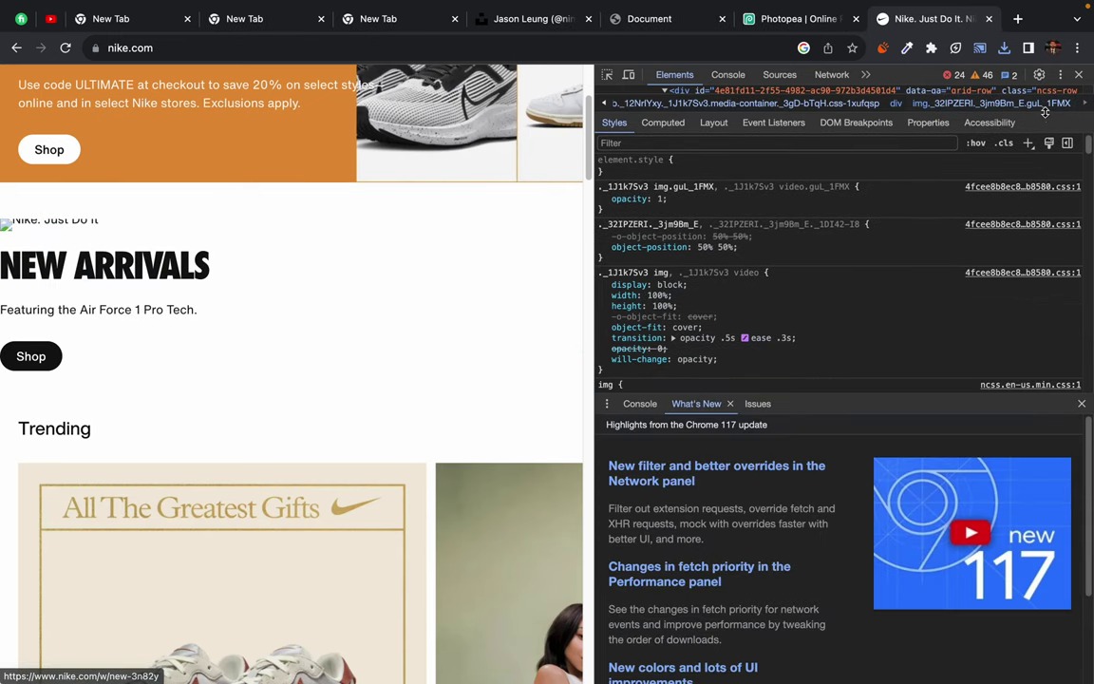
Step: Close DevTools, scroll to the shoe cards, and inspect the Air Max card
key("super+alt+i")
scroll(479, 444, "down", 5)
scroll(480, 444, "down", 8)
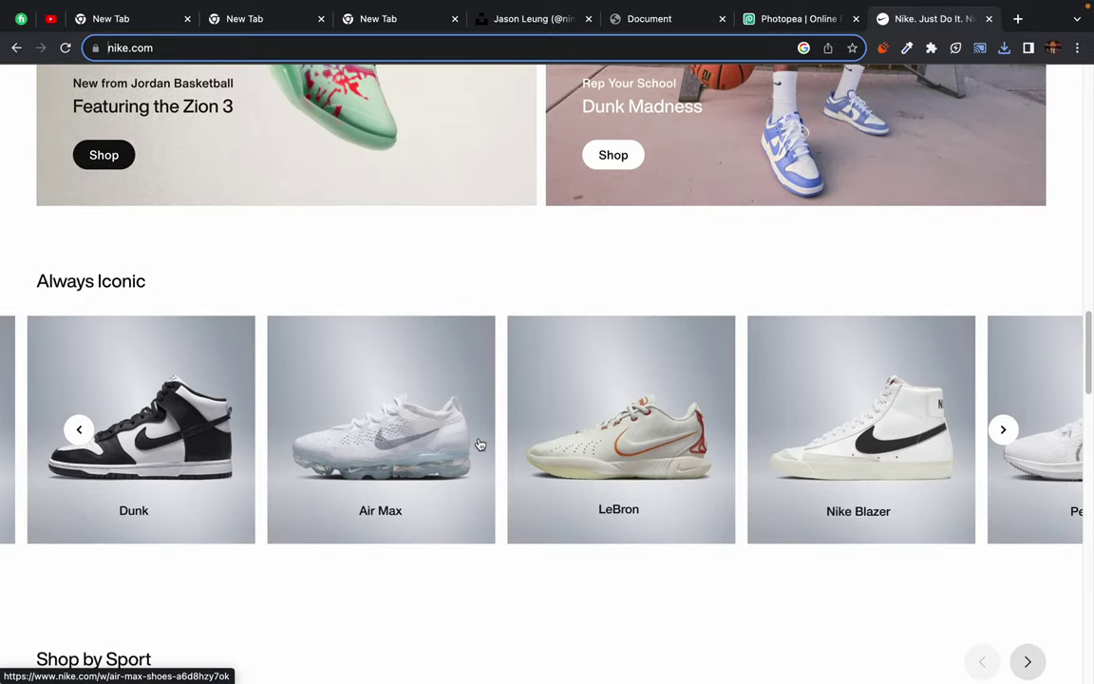
scroll(480, 445, "down", 1)
scroll(362, 543, "down", 3)
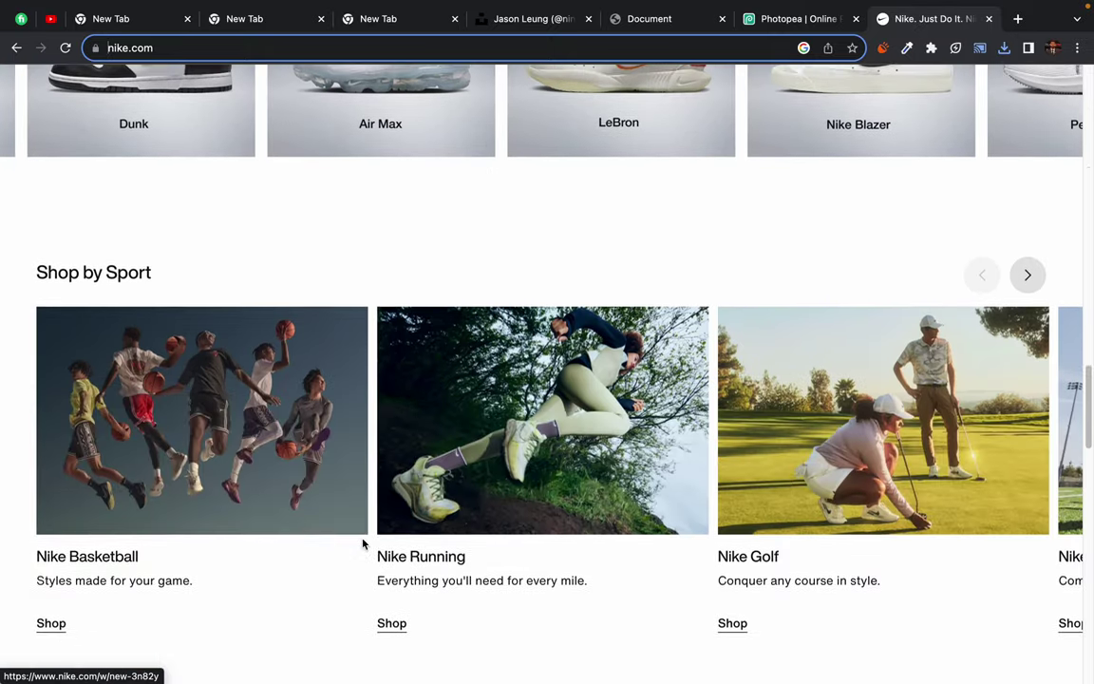
scroll(362, 544, "up", 4)
right_click(377, 350)
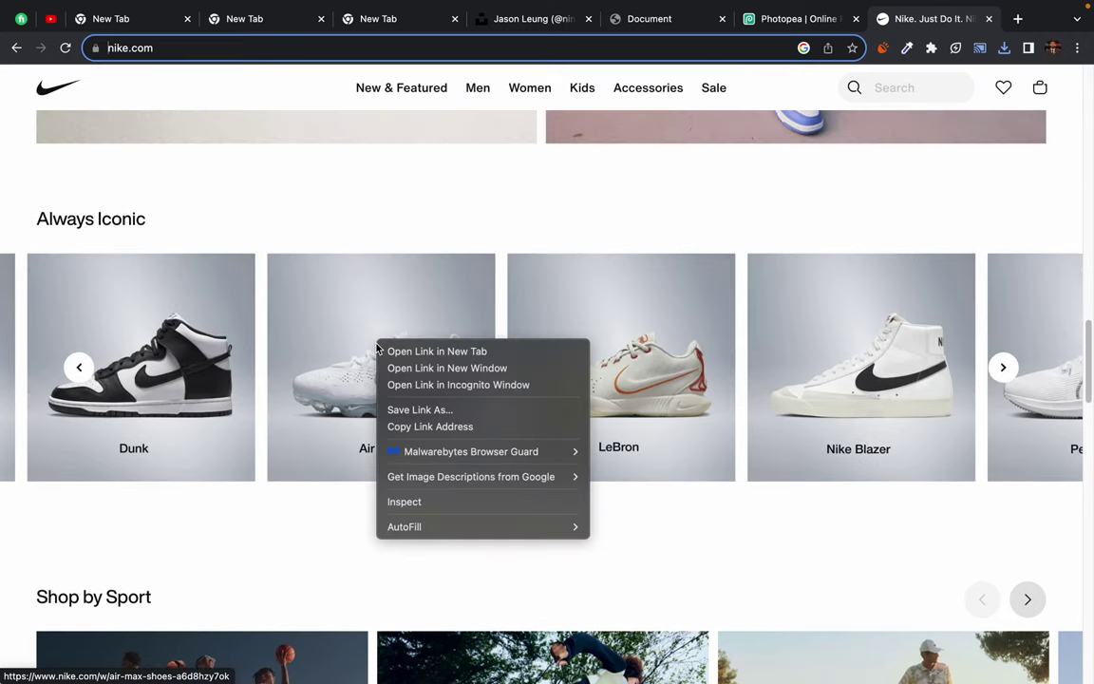
left_click(423, 503)
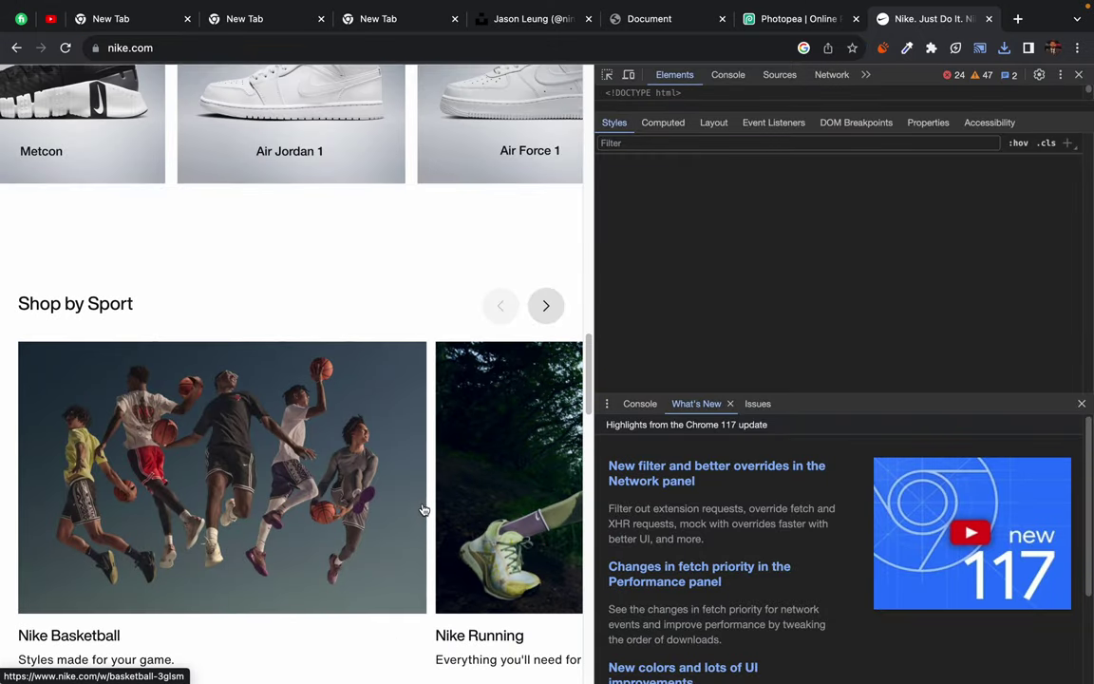
Step: Pick the Air Jordan 1 card and expand its container nodes down to the img
scroll(421, 202, "up", 2)
left_click(607, 74)
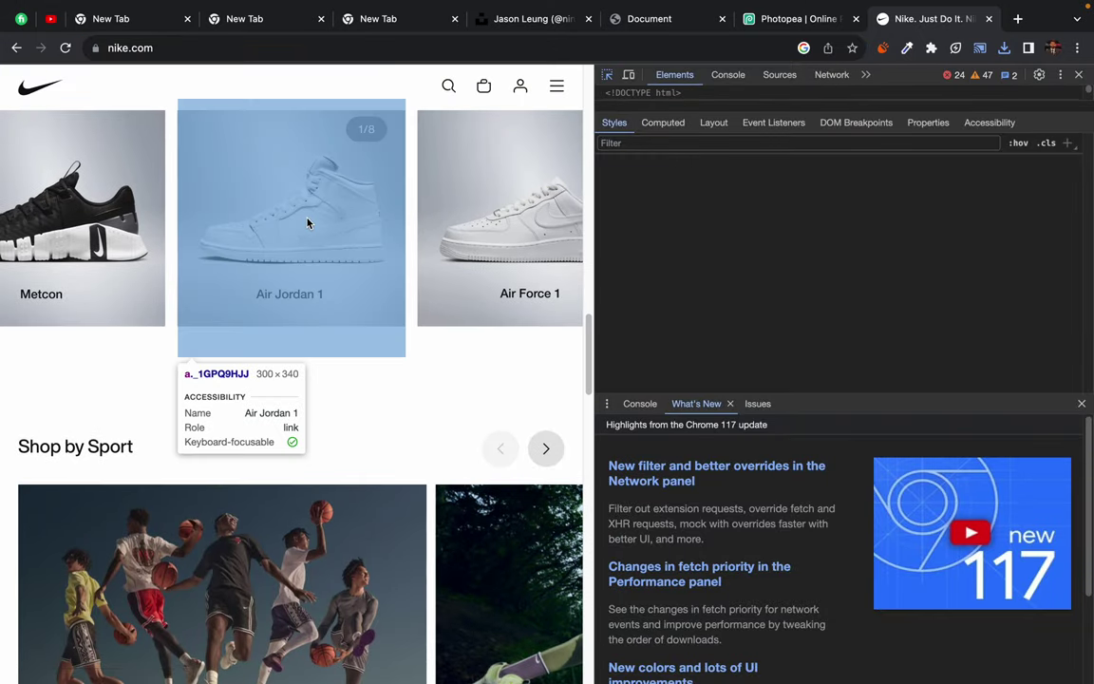
left_click(302, 220)
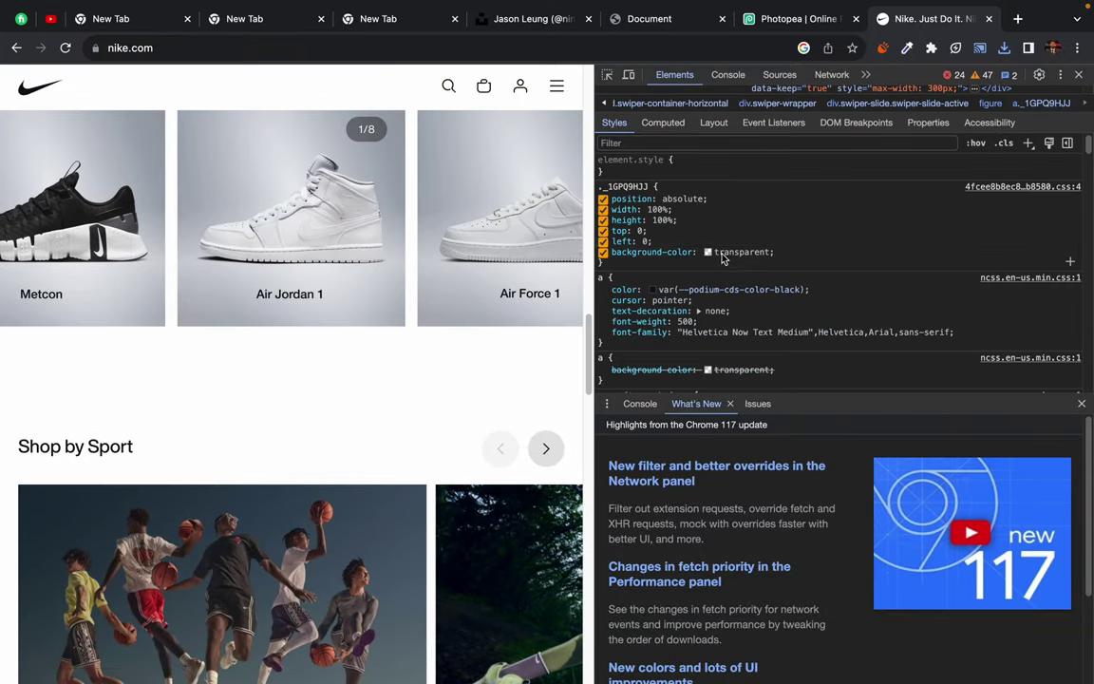
left_click(1081, 404)
scroll(832, 266, "up", 3)
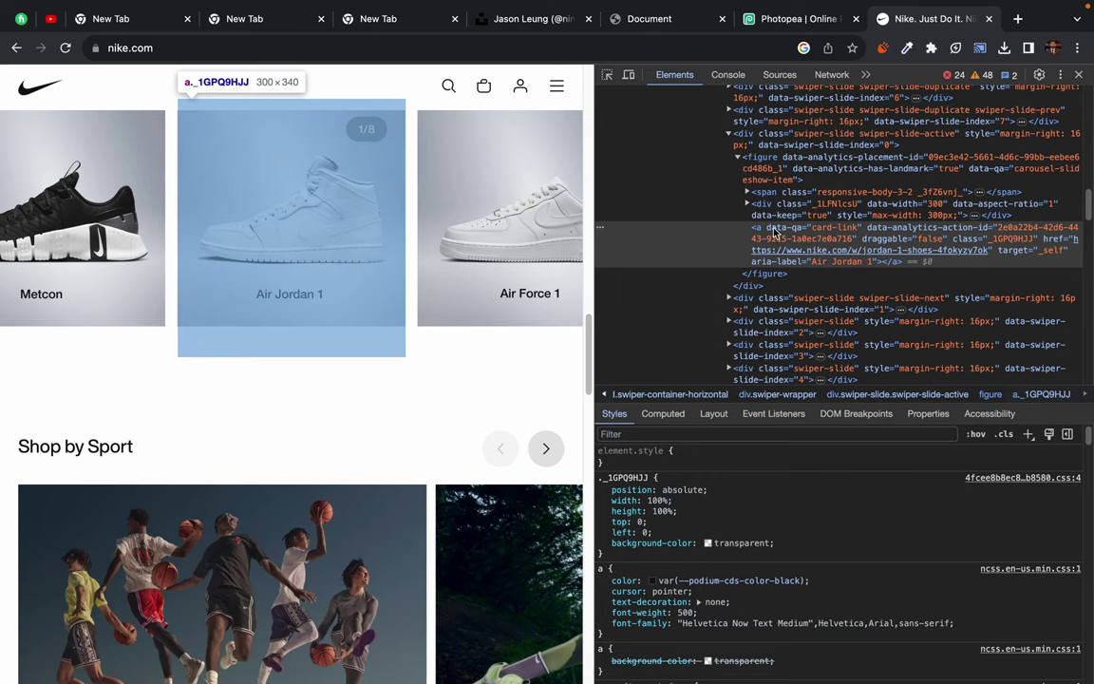
left_click(747, 204)
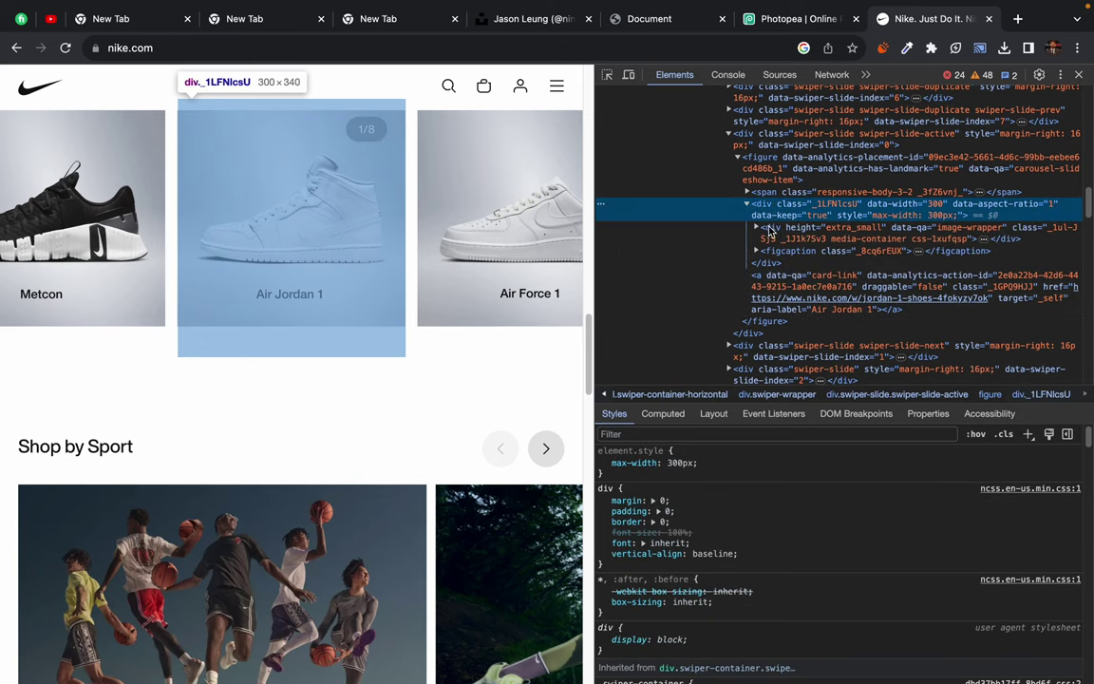
left_click(756, 228)
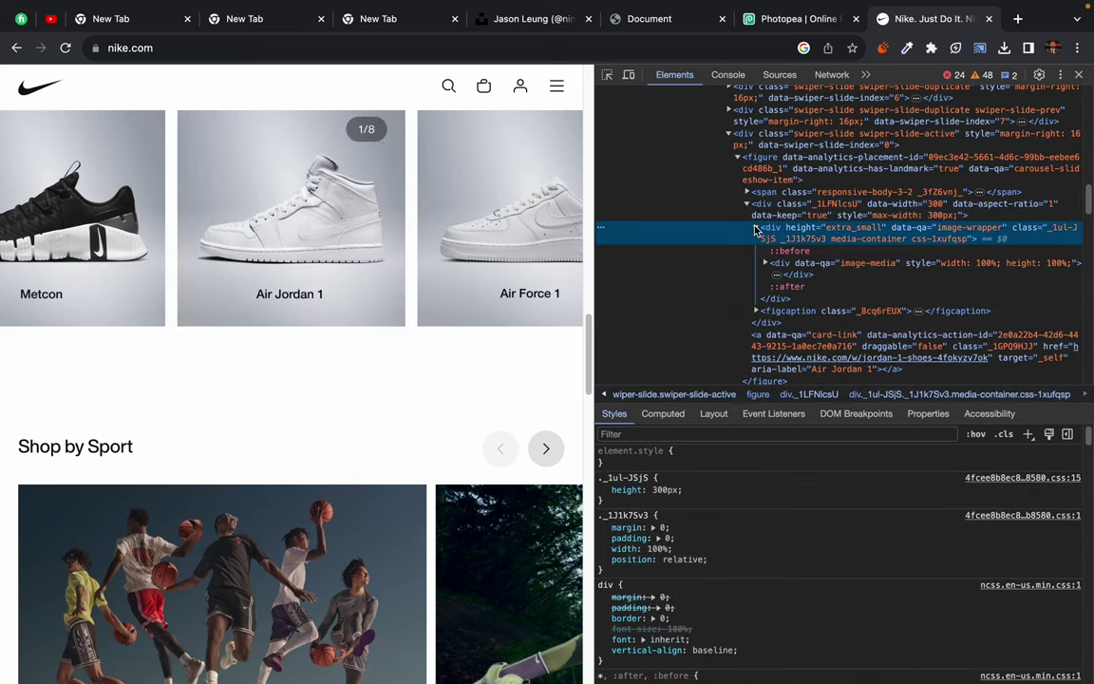
left_click(766, 263)
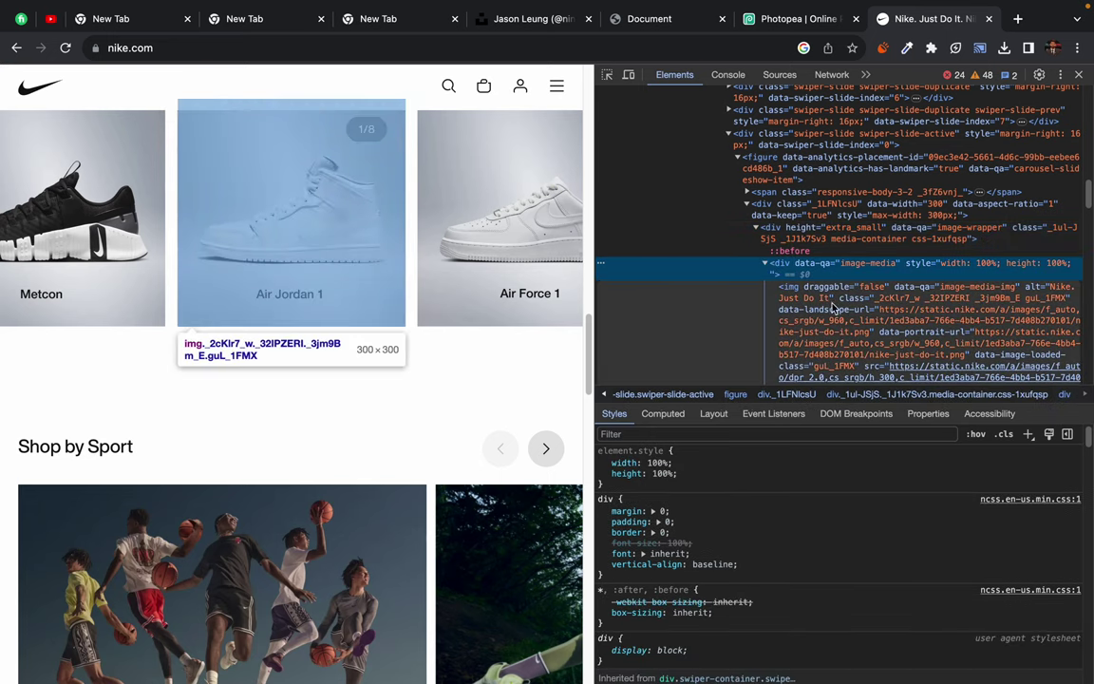
scroll(862, 339, "down", 2)
mouse_move(932, 251)
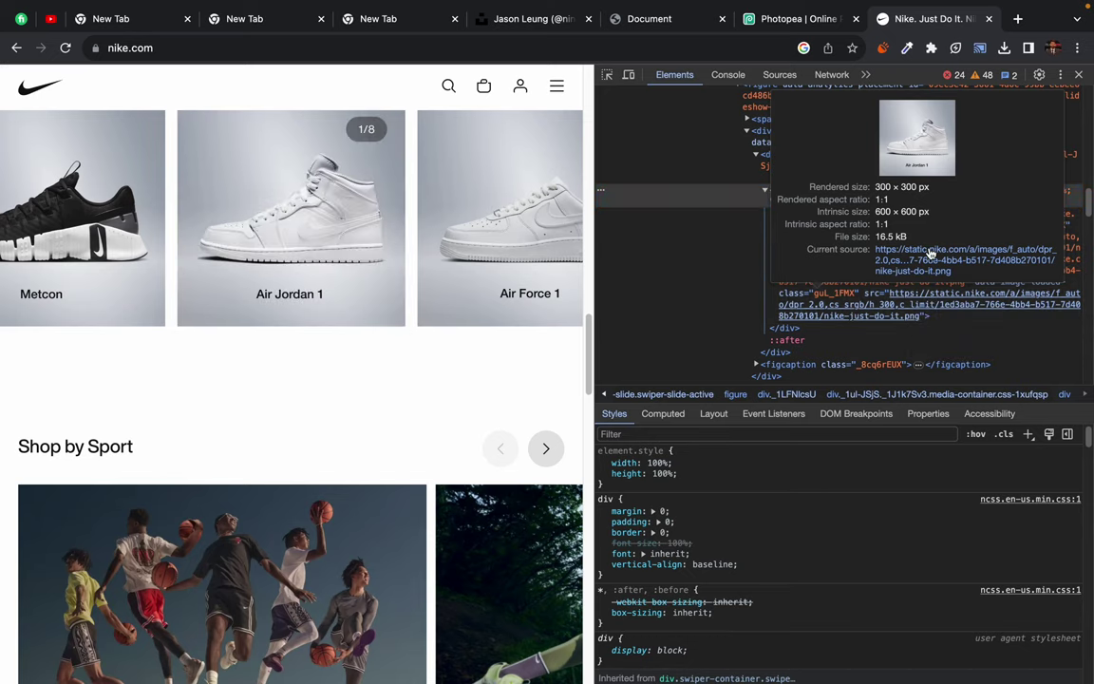
Step: Open the Air Jordan 1 image source and save it to Downloads as nike-just-do-it (1)
left_click(930, 252)
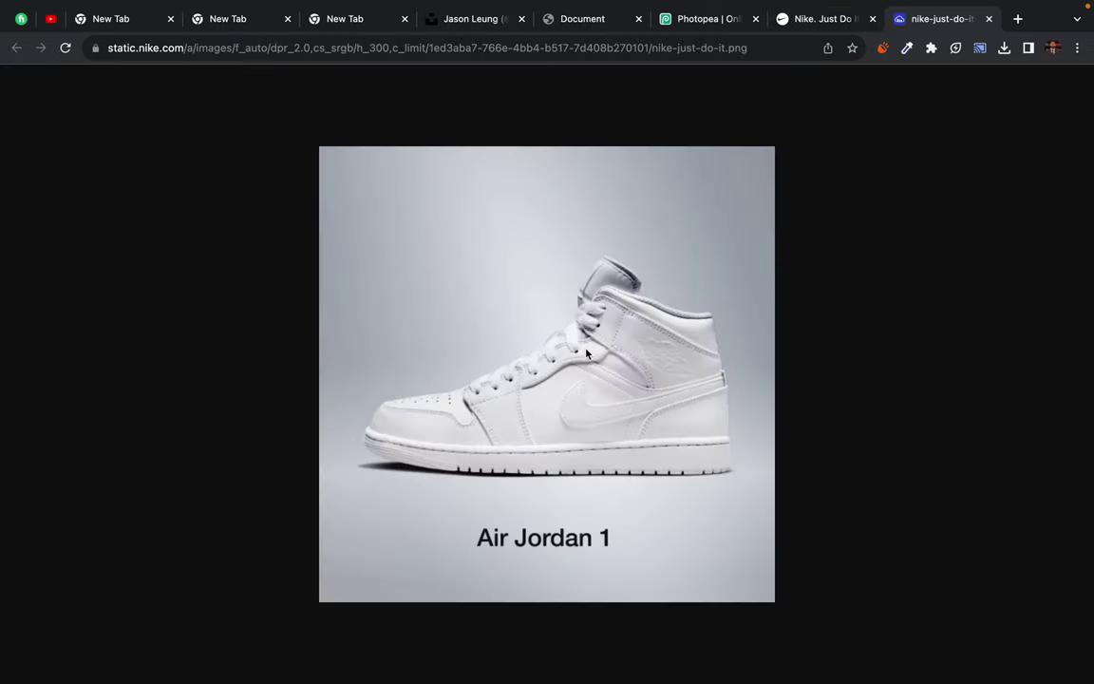
key("super+s")
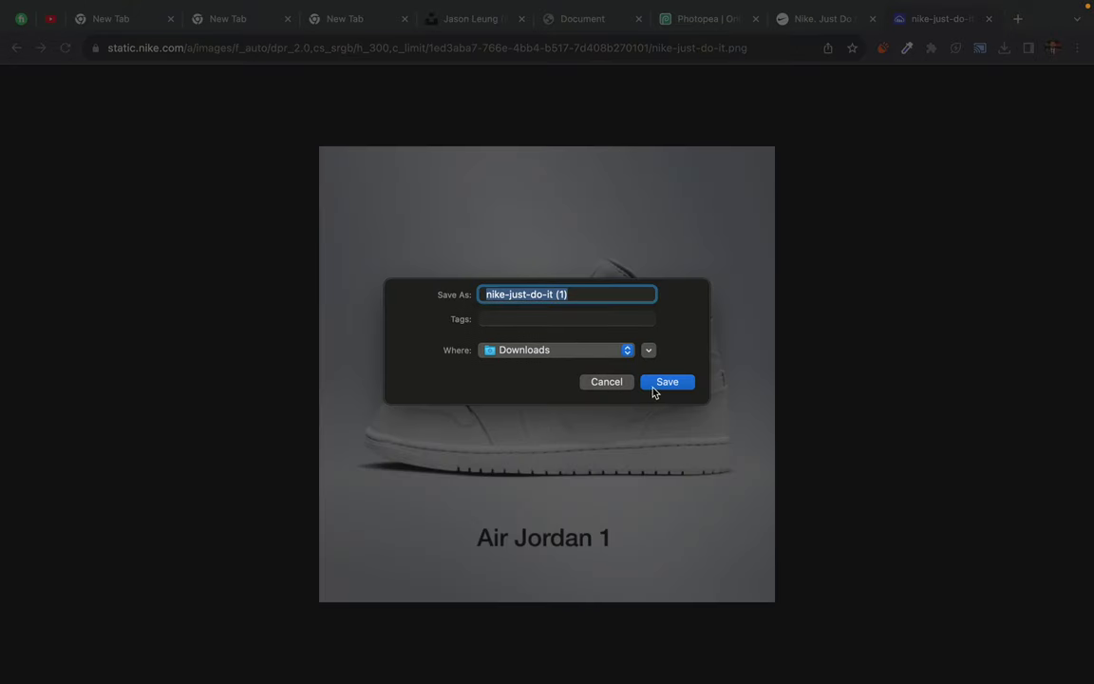
left_click(653, 392)
key("ctrl+Left")
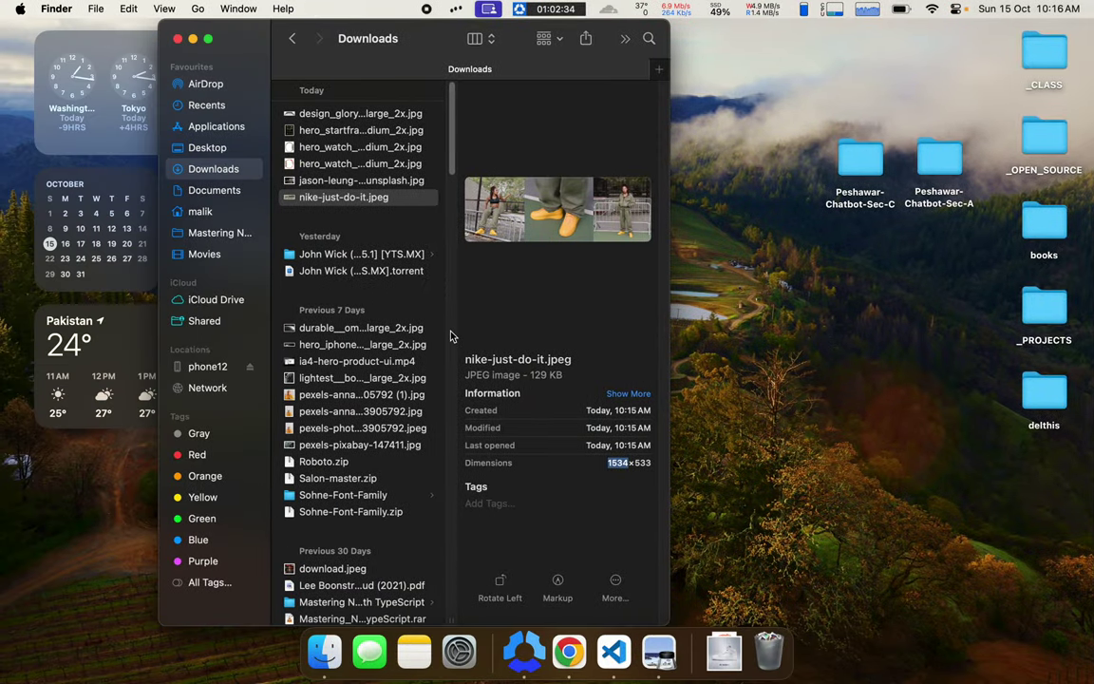
Step: Select nike-just-do-it (1).jpeg in Downloads and confirm it is 600×600
left_click(347, 163)
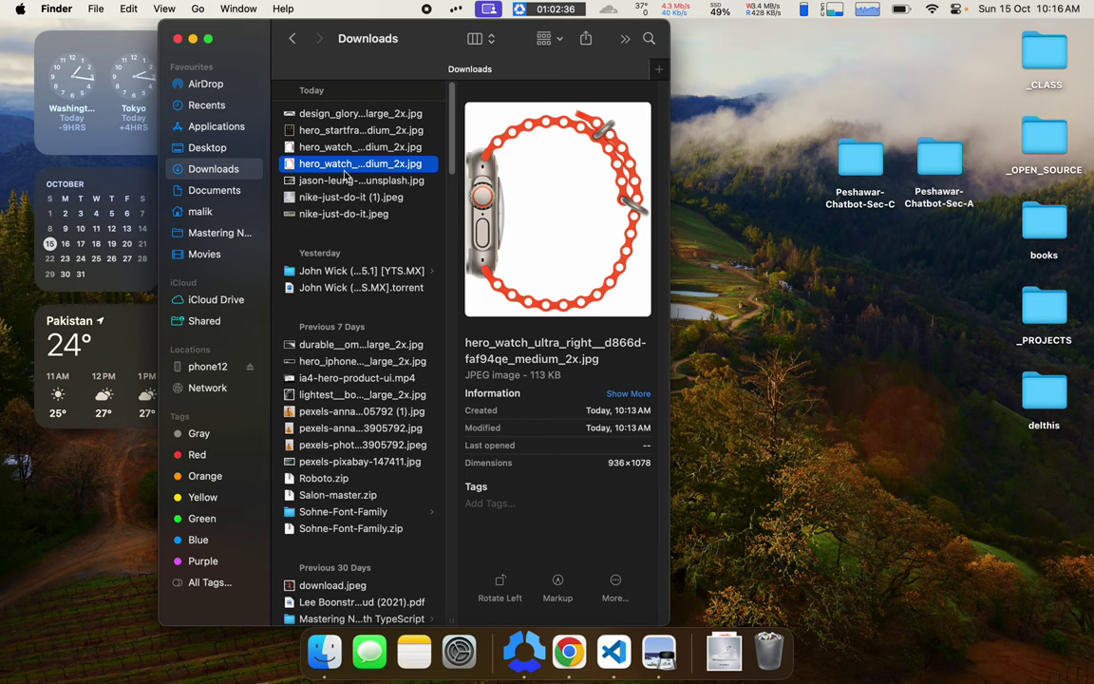
left_click(347, 181)
left_click(353, 198)
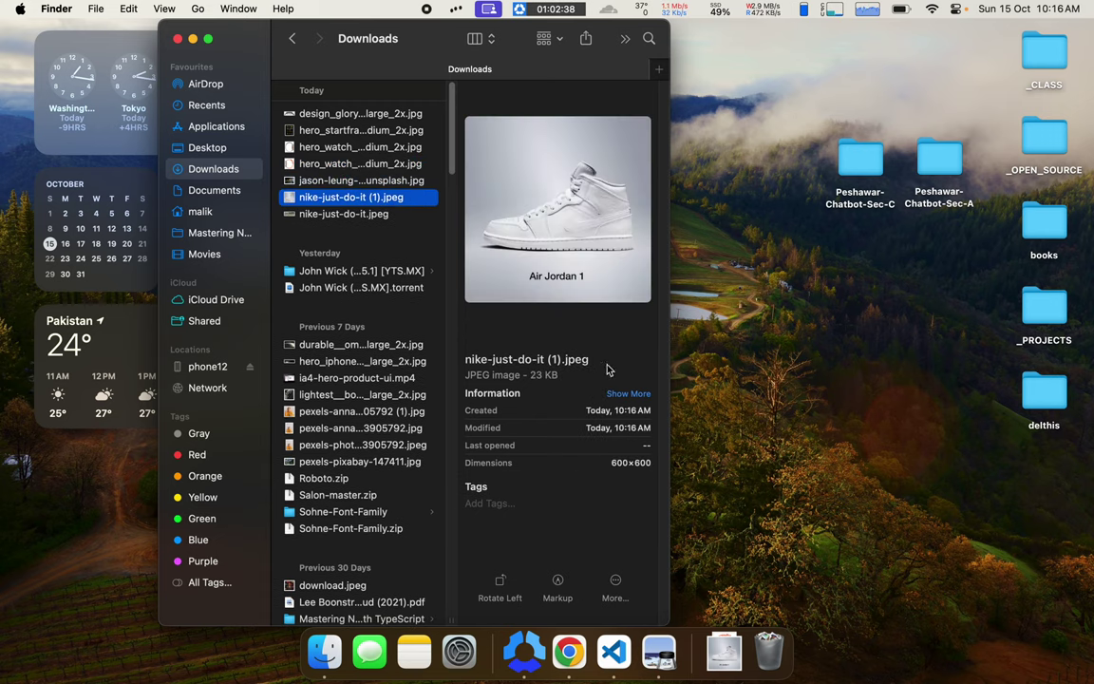
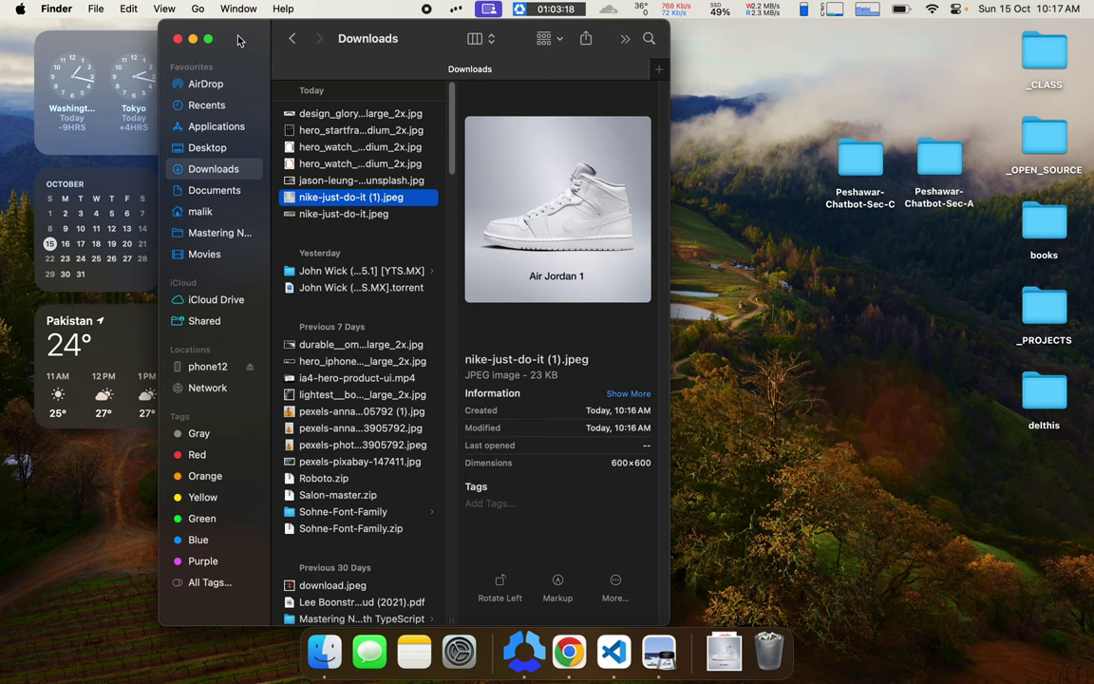
Step: Close the Downloads window, move to full-screen Chrome, and close the shoe image tab and DevTools
left_click(177, 39)
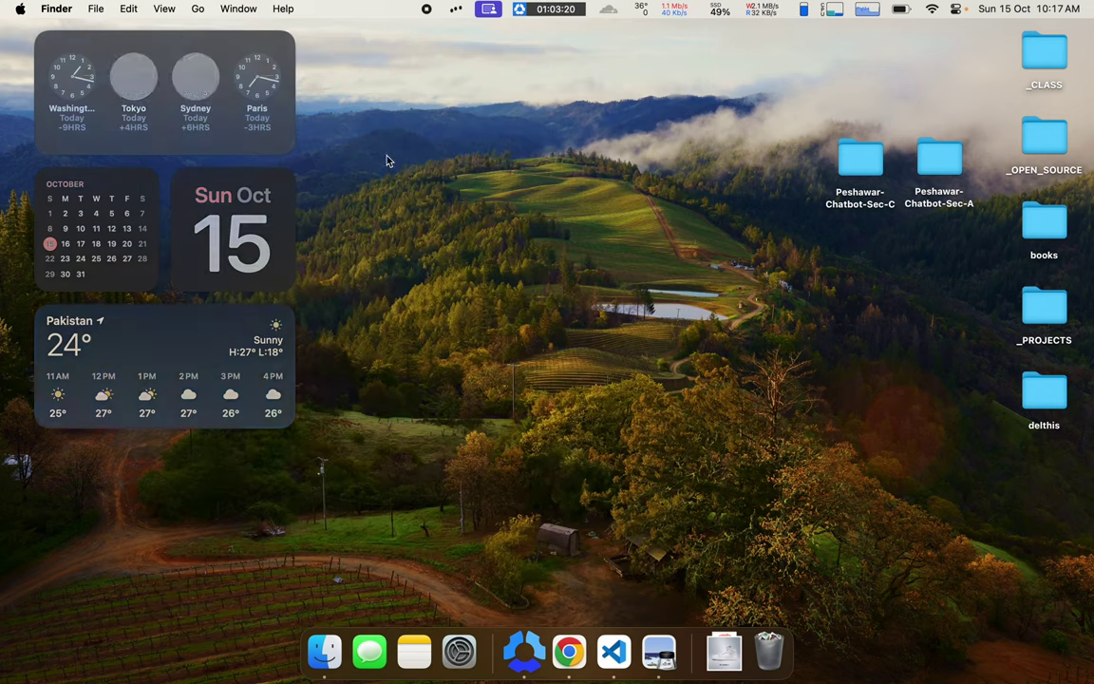
key("ctrl+Right")
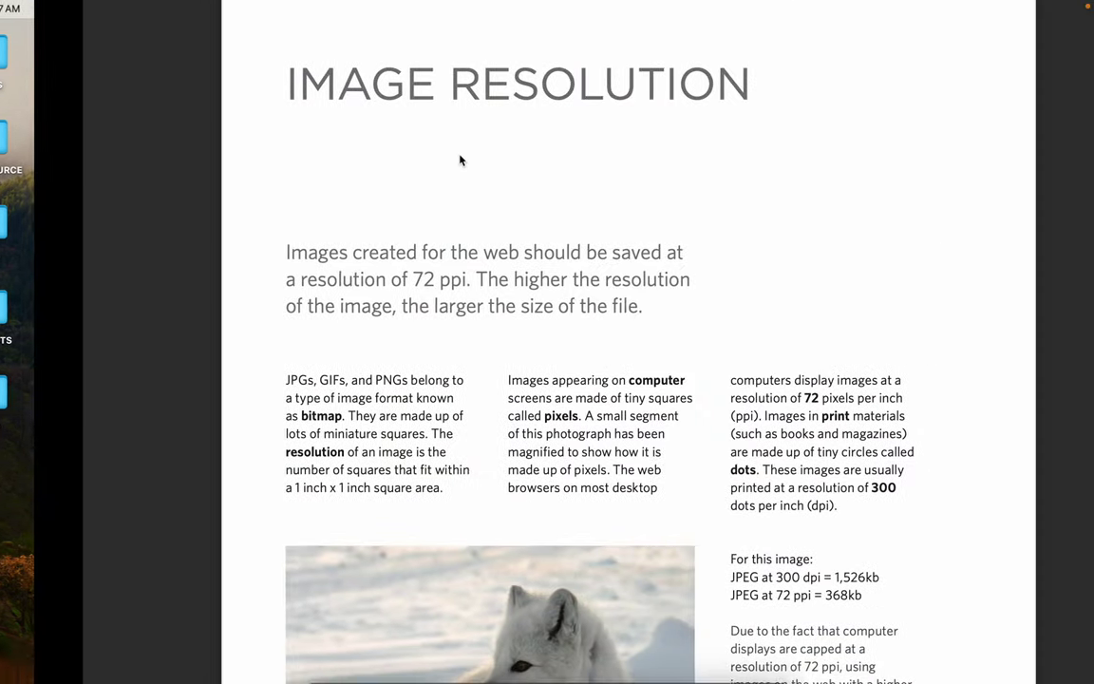
key("ctrl+Right")
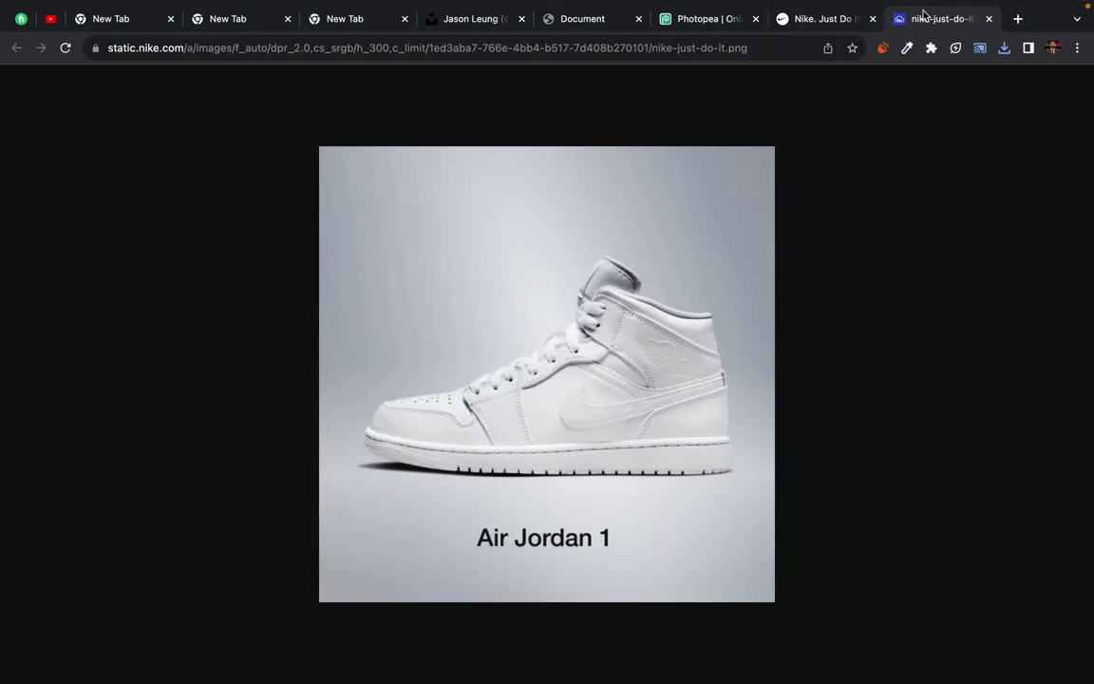
left_click(989, 18)
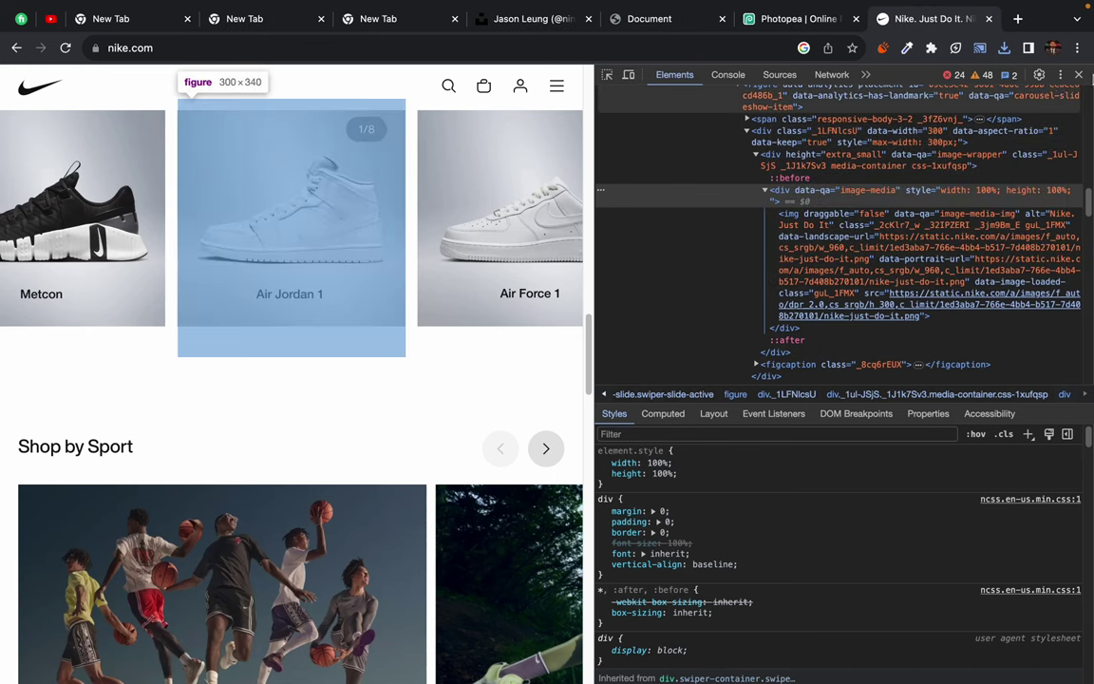
left_click(1079, 74)
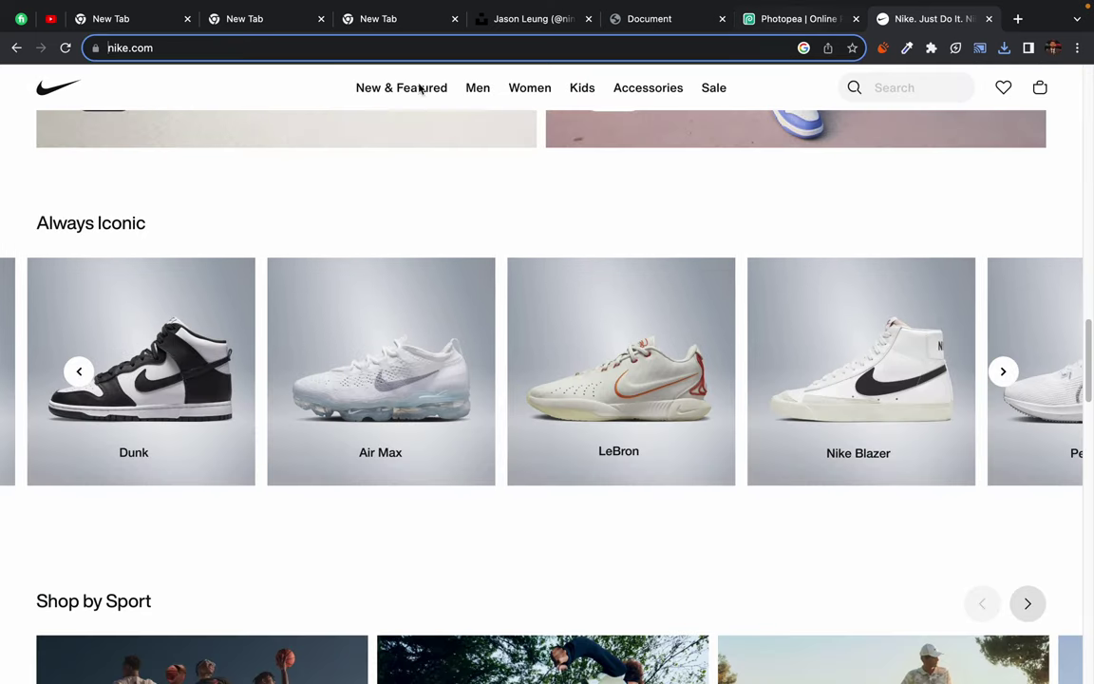
Step: Go back to a new tab and search Google for 'watch ultra'
left_click(15, 48)
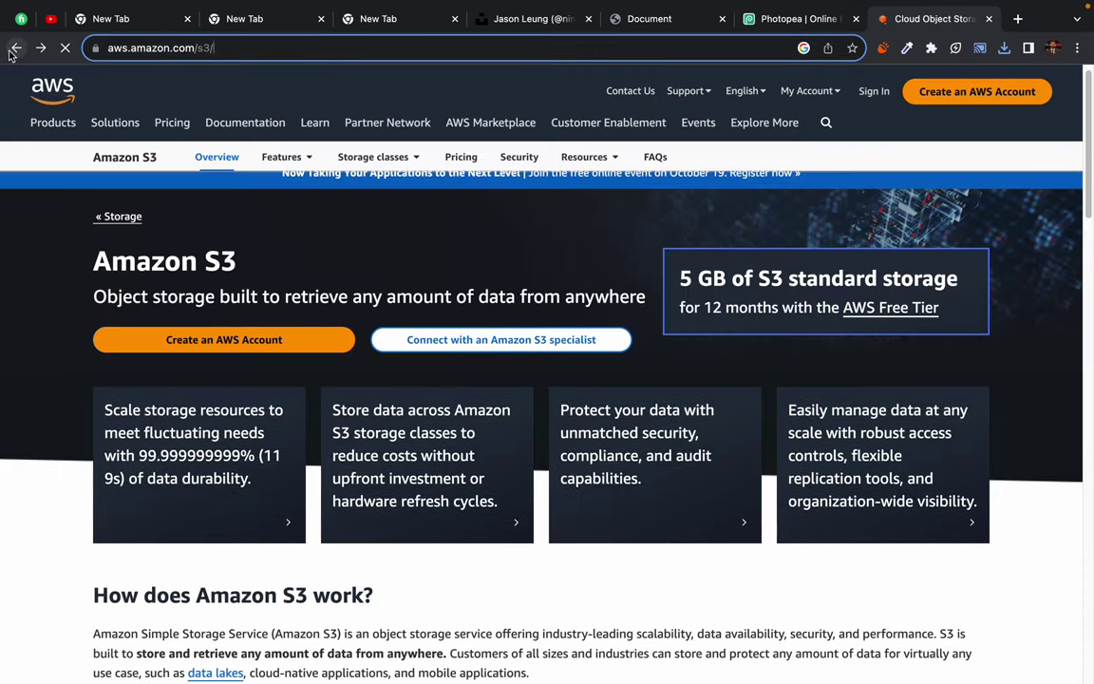
left_click(12, 51)
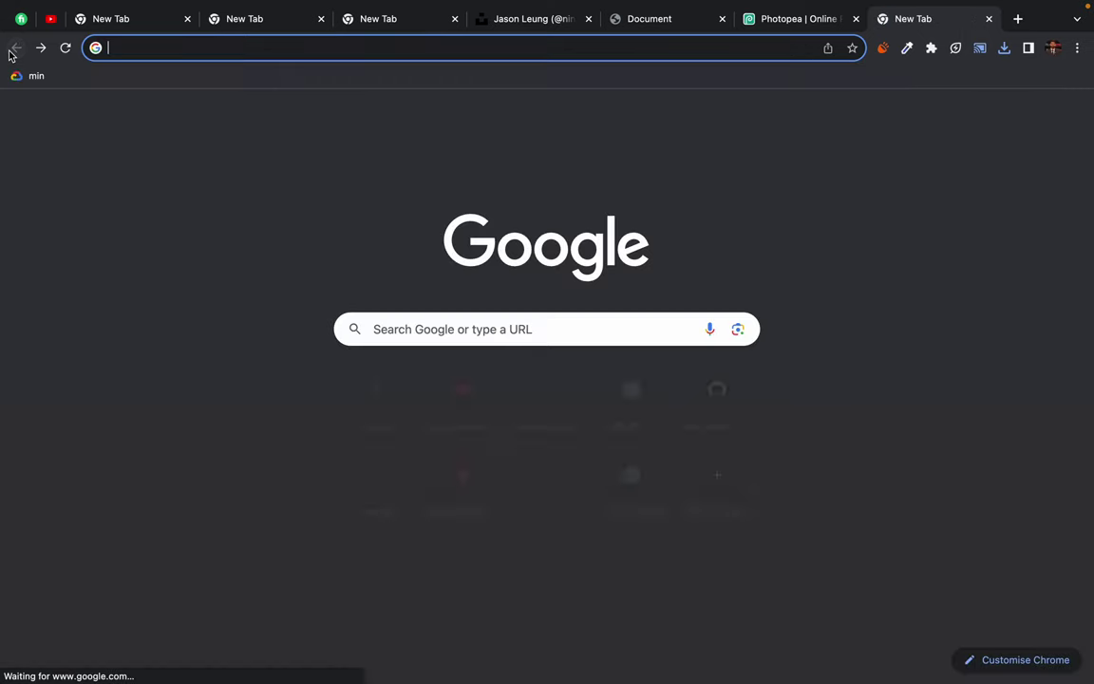
left_click(140, 46)
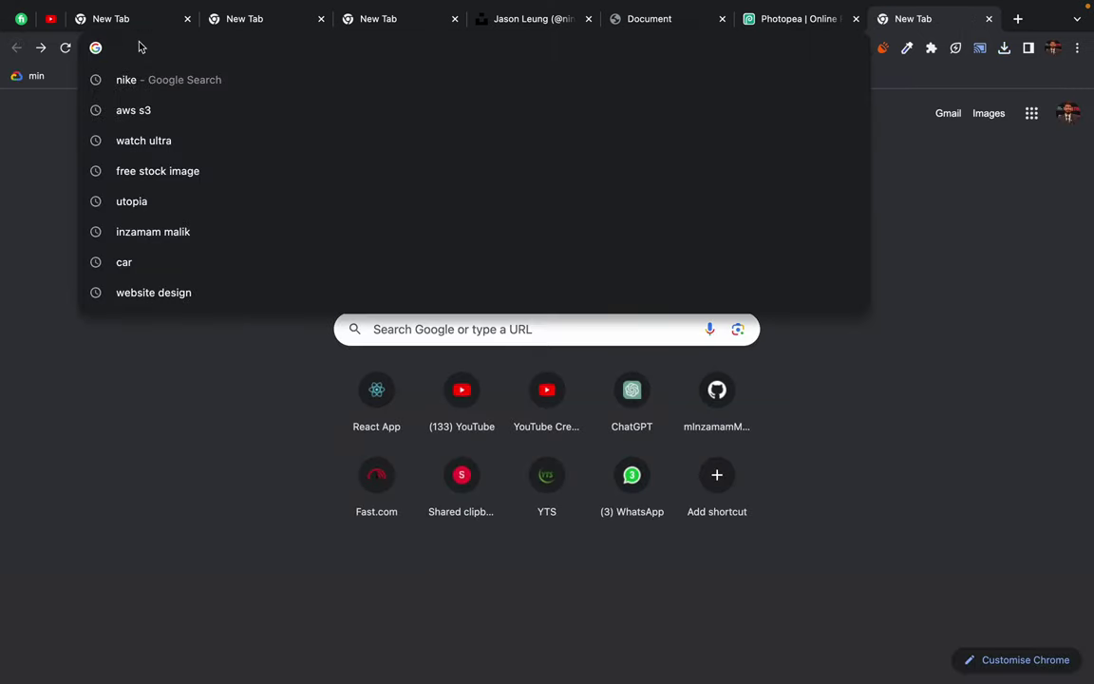
type("watch")
key("Return")
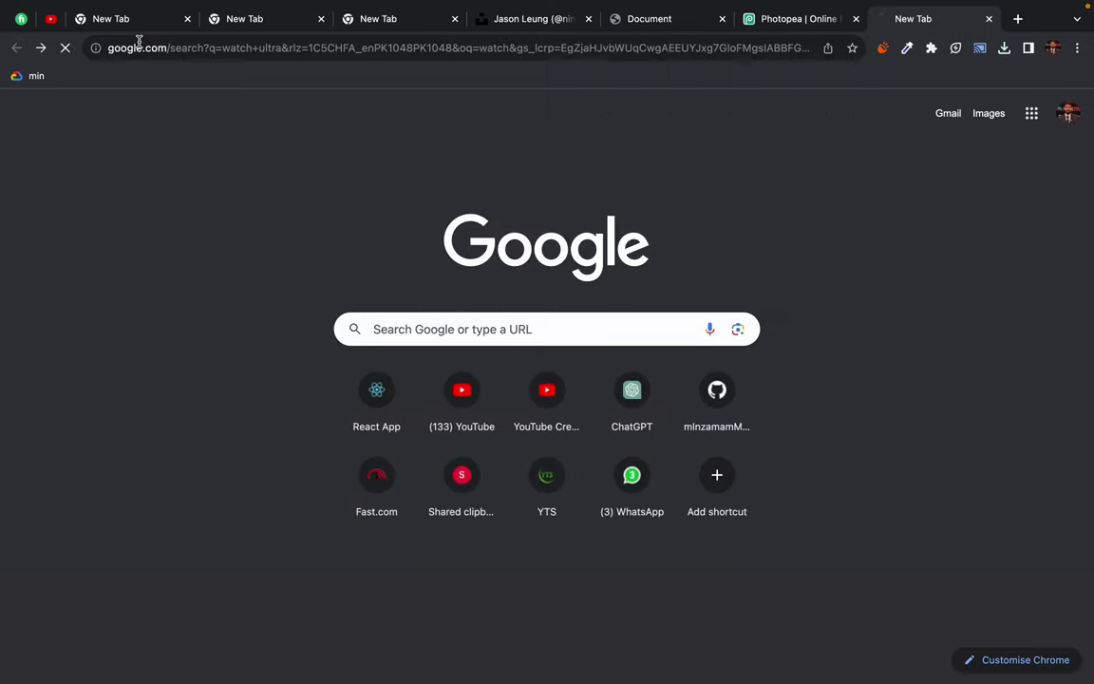
Step: Open the Apple Watch Ultra 2 result and scroll through its product page
left_click(217, 247)
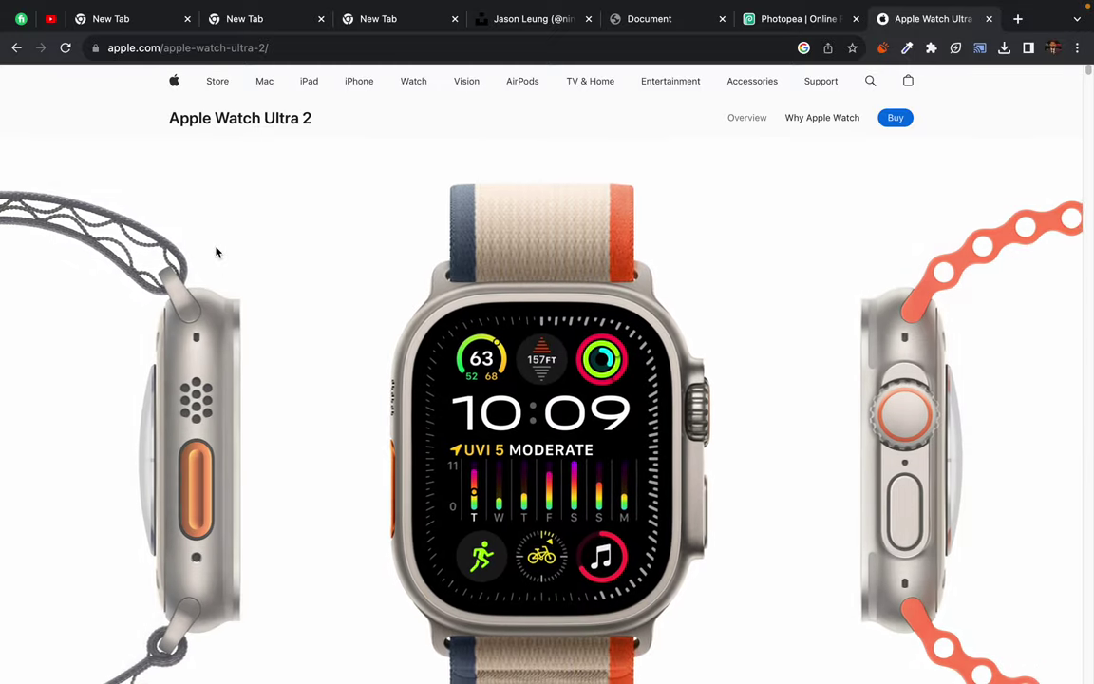
scroll(385, 446, "down", 5)
scroll(386, 446, "down", 5)
scroll(385, 446, "down", 3)
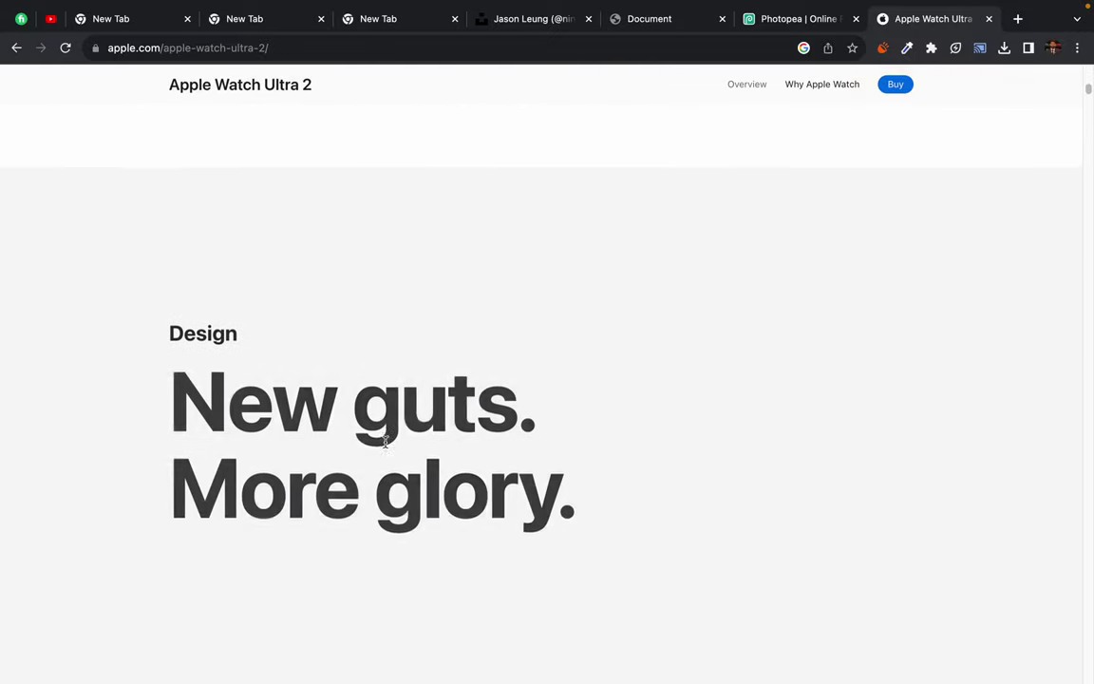
scroll(385, 442, "up", 10)
scroll(385, 441, "down", 5)
scroll(386, 445, "down", 3)
scroll(385, 446, "down", 3)
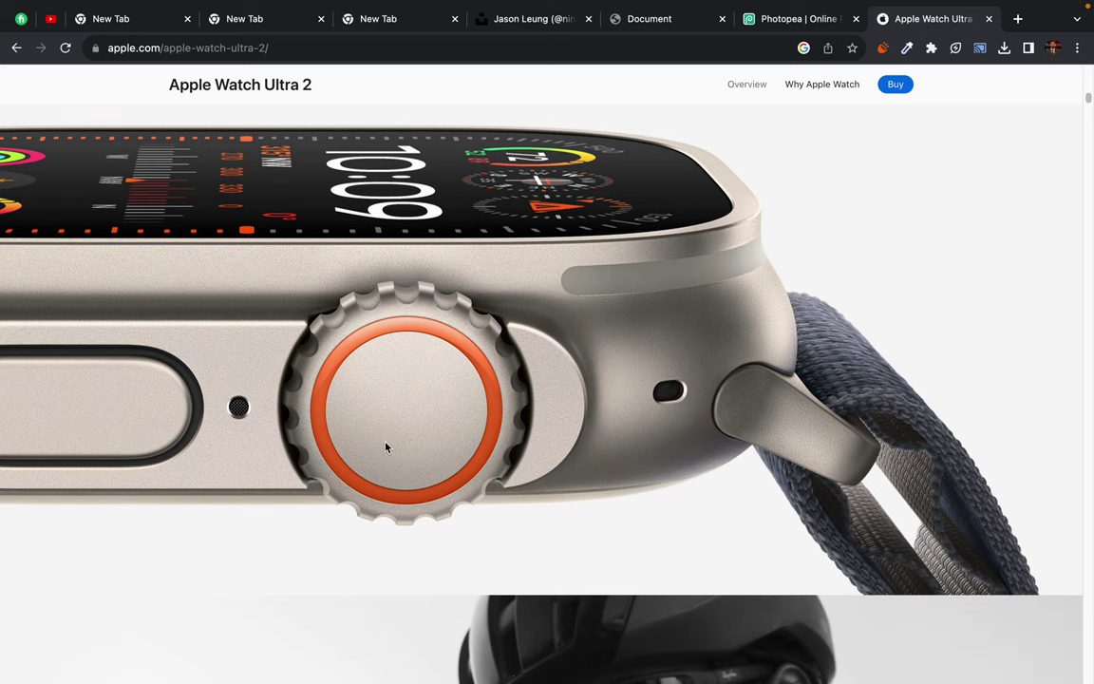
scroll(386, 447, "up", 1)
scroll(385, 447, "up", 5)
scroll(386, 447, "up", 5)
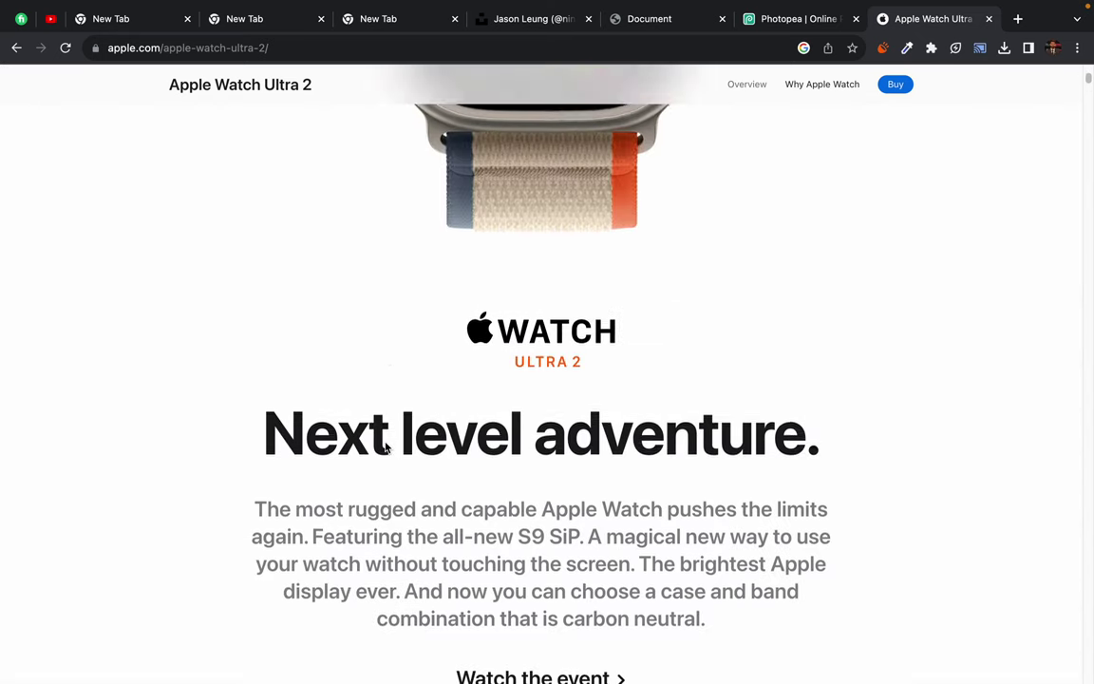
scroll(386, 447, "up", 2)
scroll(385, 447, "up", 3)
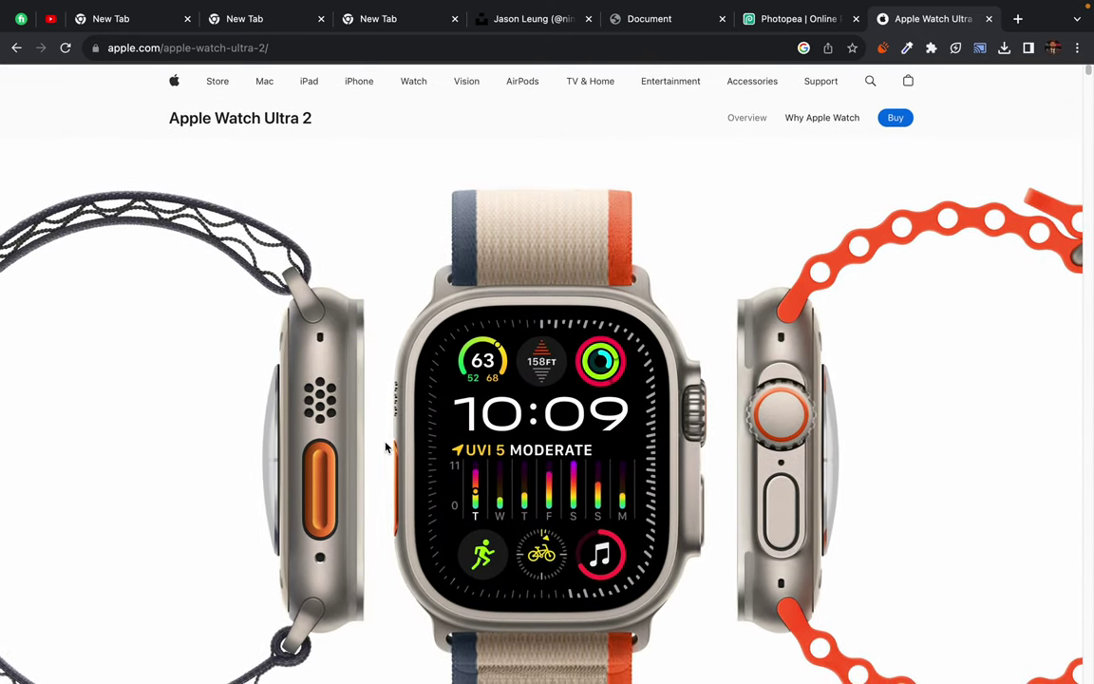
Step: Reload the Apple Watch Ultra 2 page and scroll down to the cycling photos
key("super+r")
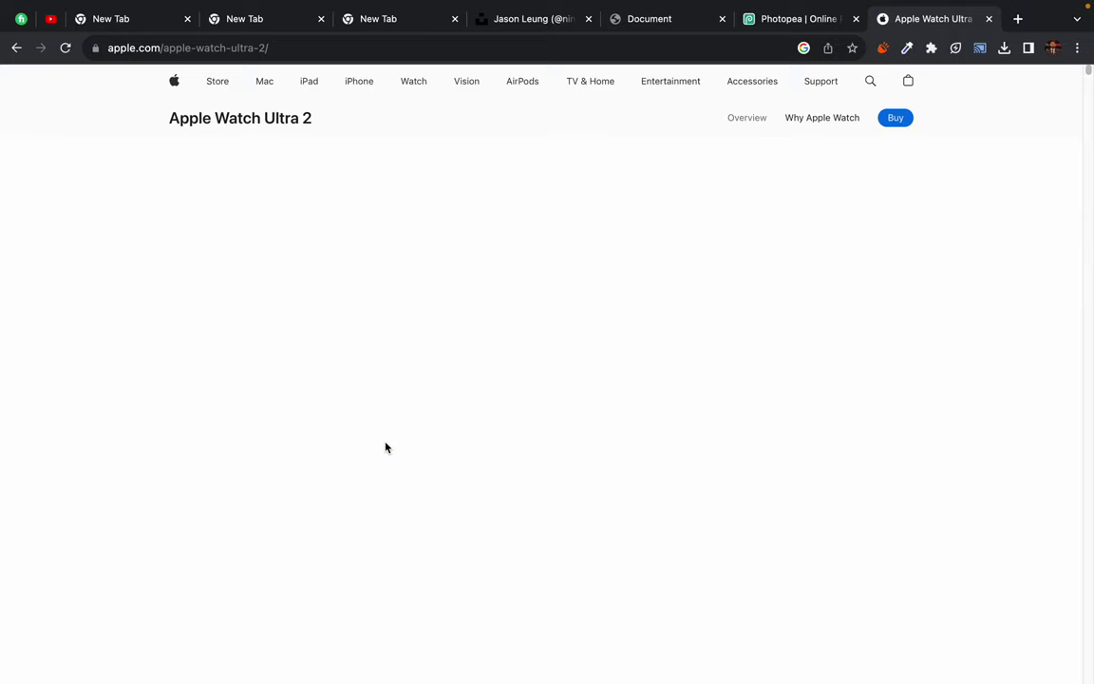
scroll(385, 447, "down", 3)
scroll(385, 447, "down", 5)
scroll(385, 448, "down", 5)
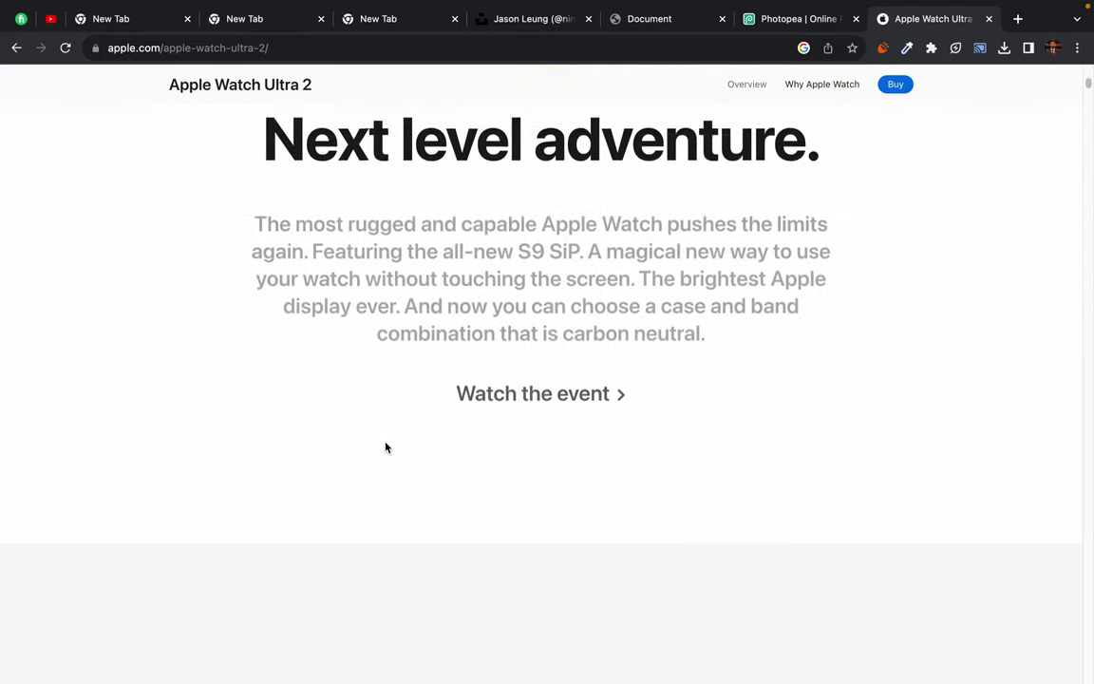
scroll(385, 447, "down", 5)
scroll(386, 447, "down", 3)
scroll(385, 447, "down", 6)
scroll(385, 447, "down", 2)
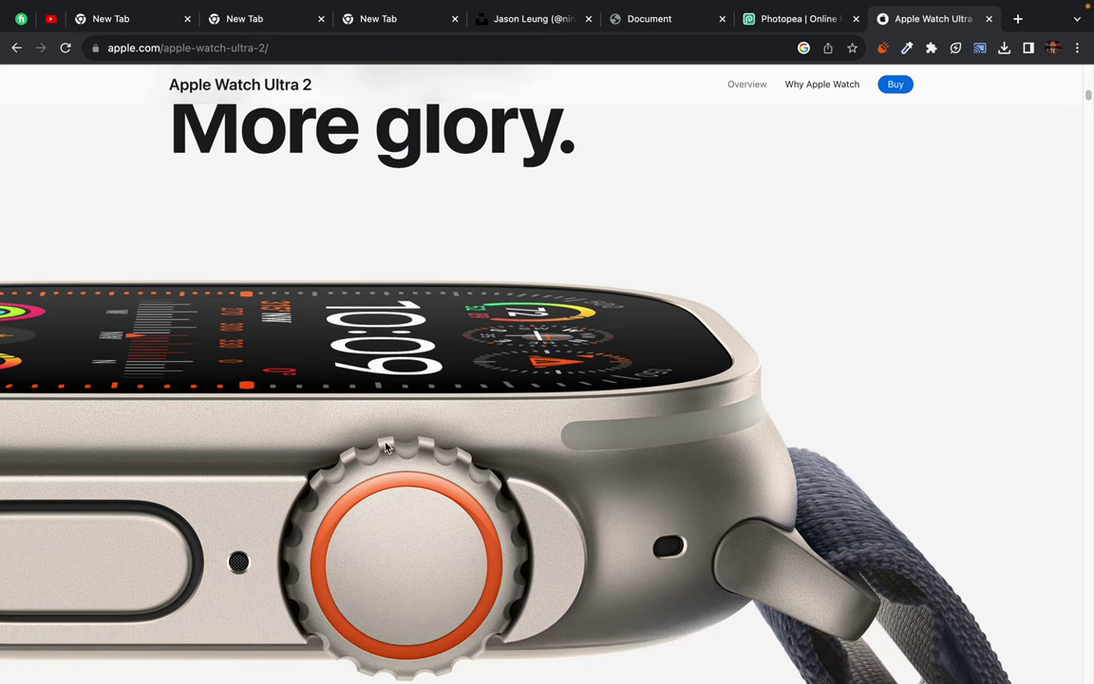
scroll(386, 447, "down", 2)
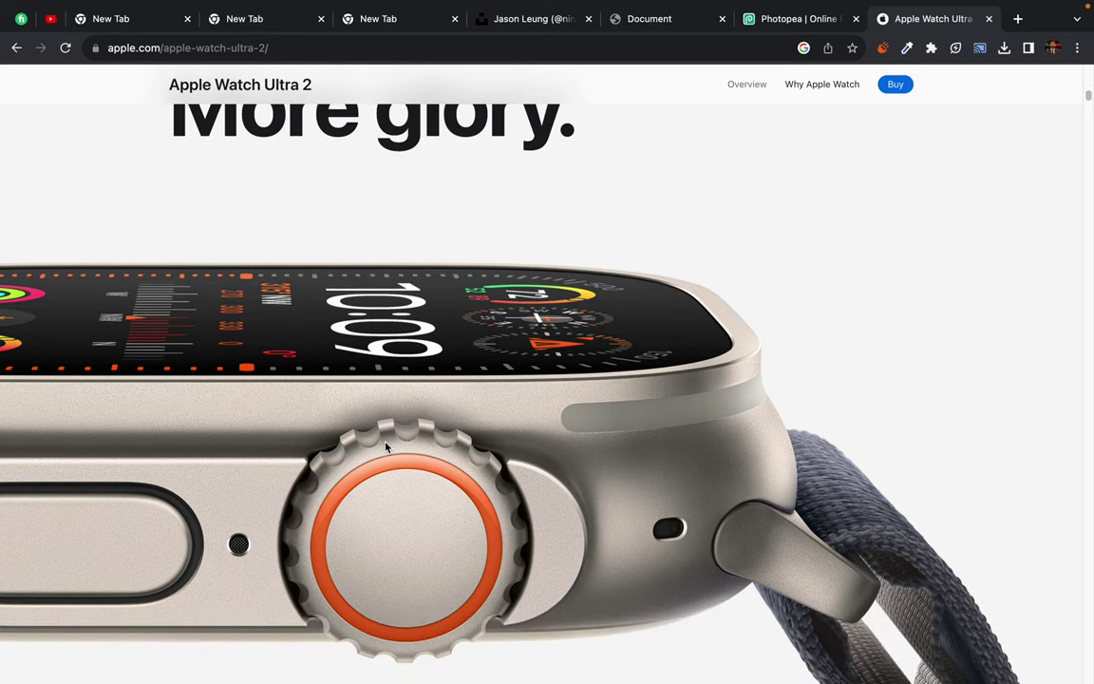
scroll(386, 447, "down", 2)
scroll(385, 447, "down", 3)
scroll(385, 447, "down", 3)
scroll(385, 447, "down", 4)
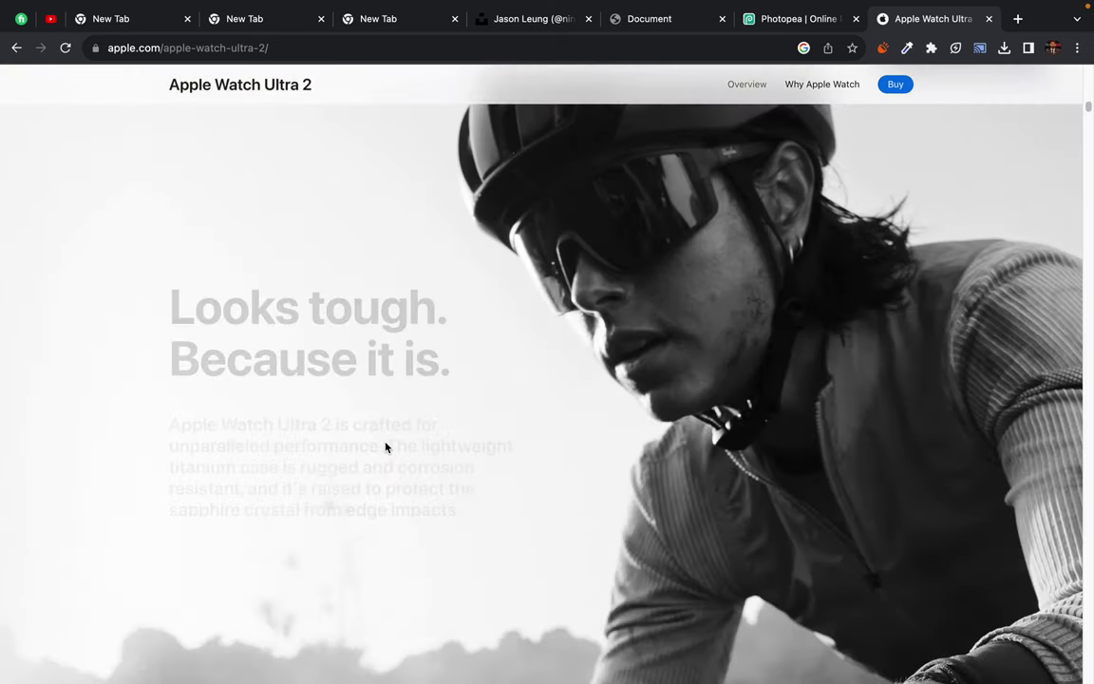
scroll(385, 447, "down", 5)
scroll(385, 447, "down", 2)
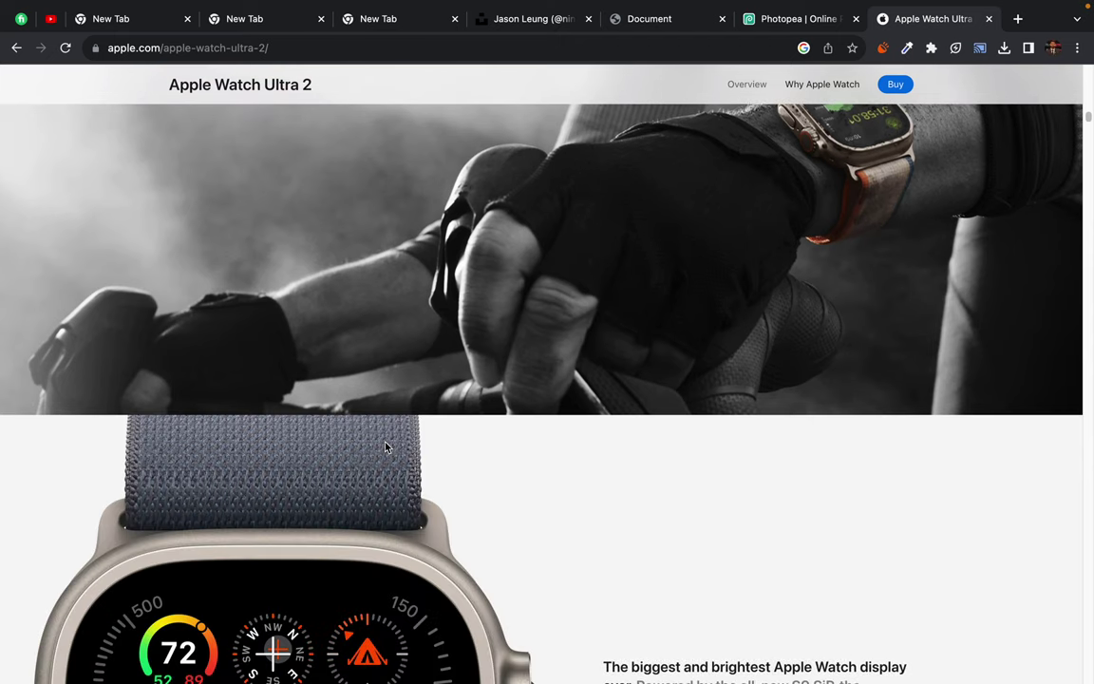
Step: Return to Photopea's export settings, check the 1440 width, and set JPG quality to 90%
key("ctrl+w")
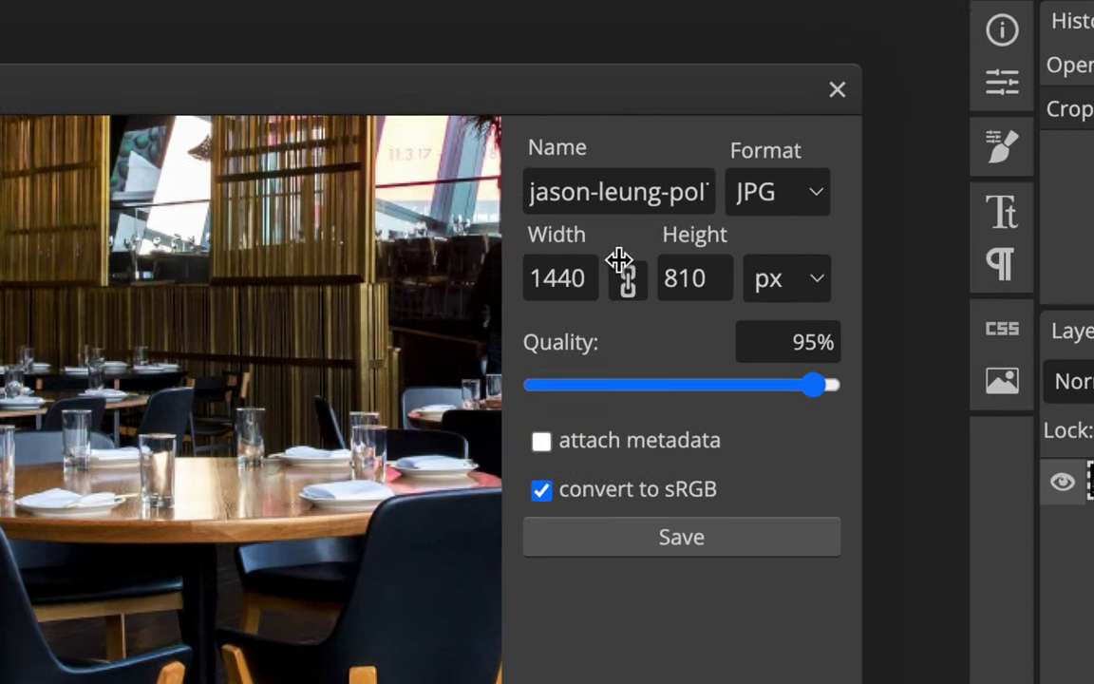
left_click(530, 249)
double_click(560, 276)
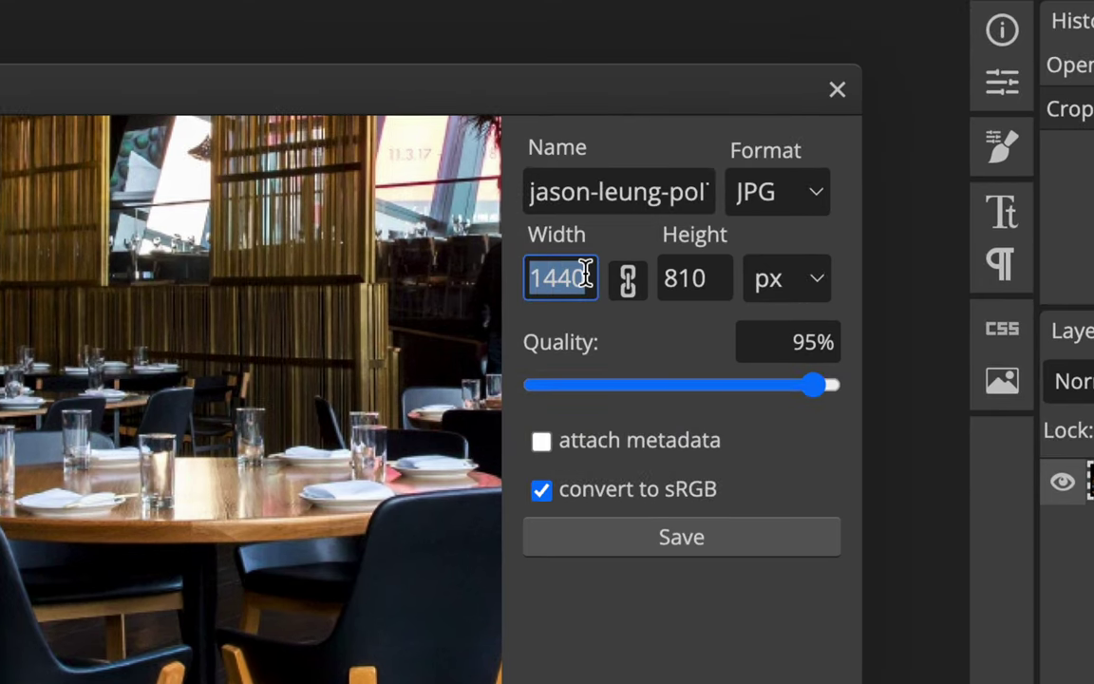
left_click(586, 275)
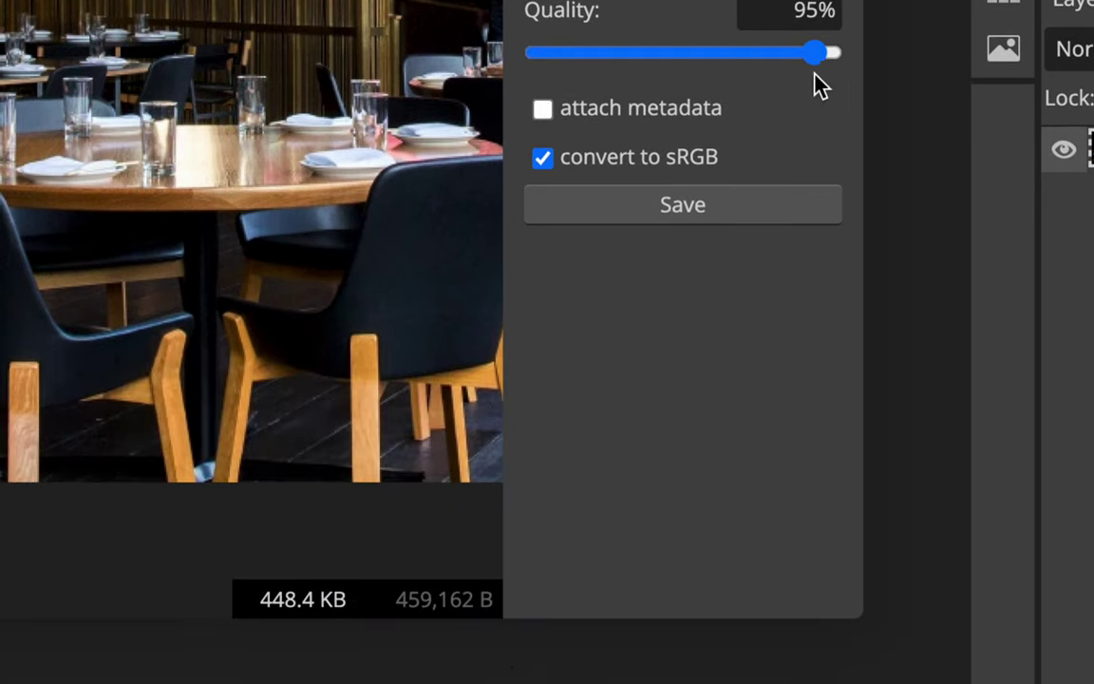
left_click_drag(813, 54, 800, 54)
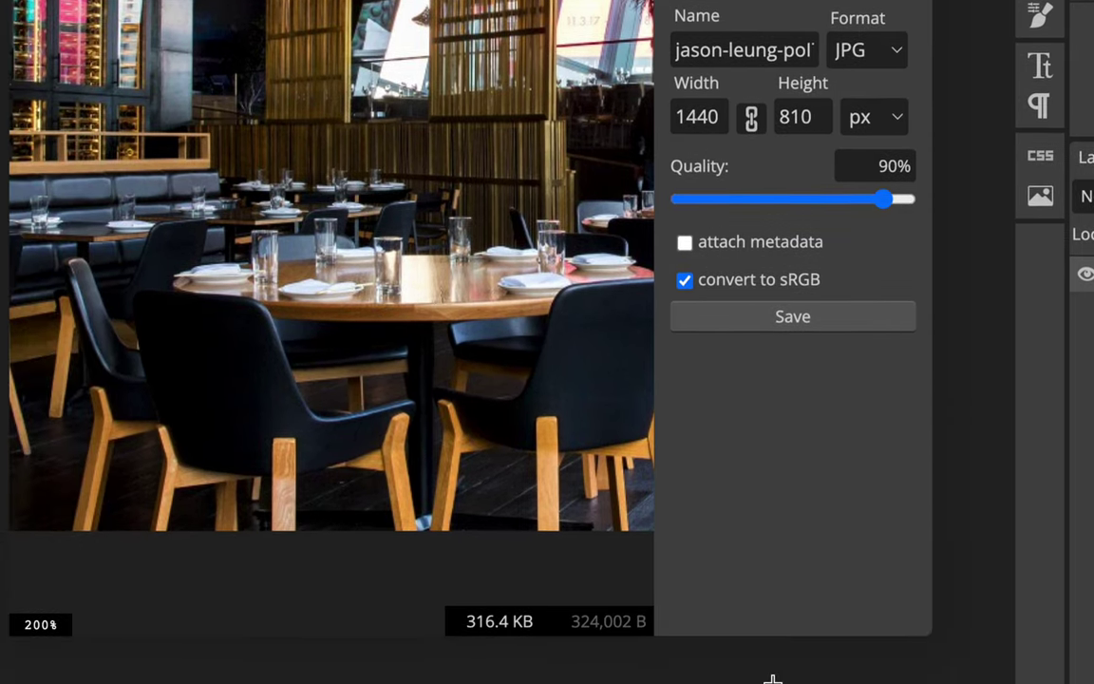
Step: Toggle sRGB conversion off and on to compare file sizes, leaving it enabled
left_click(685, 281)
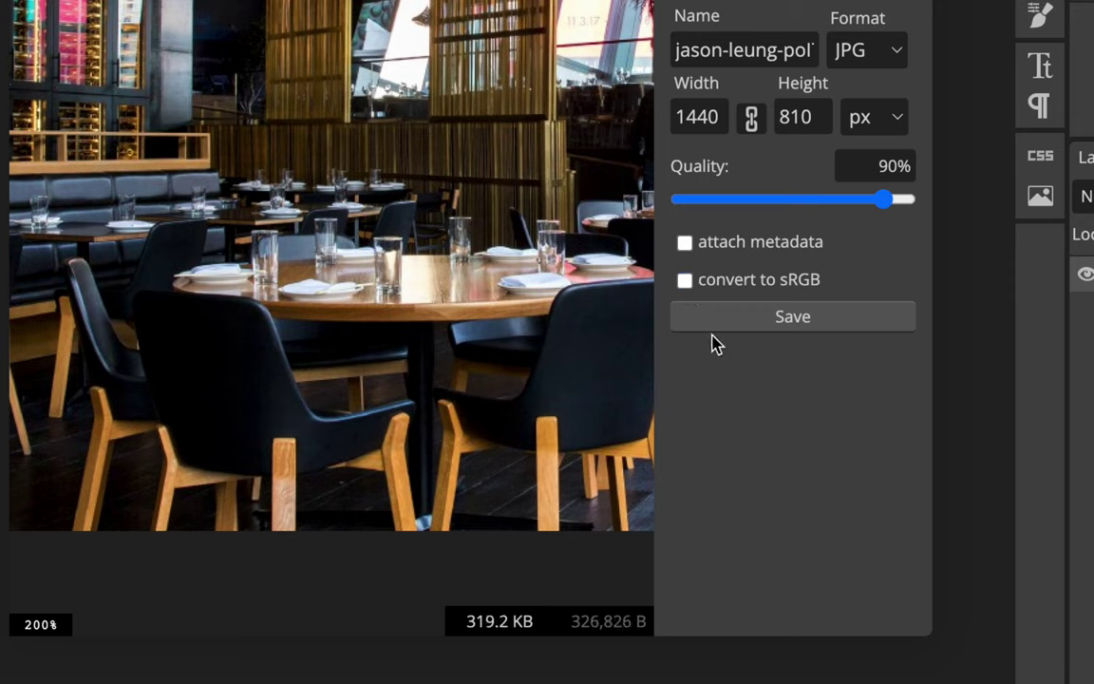
left_click(685, 281)
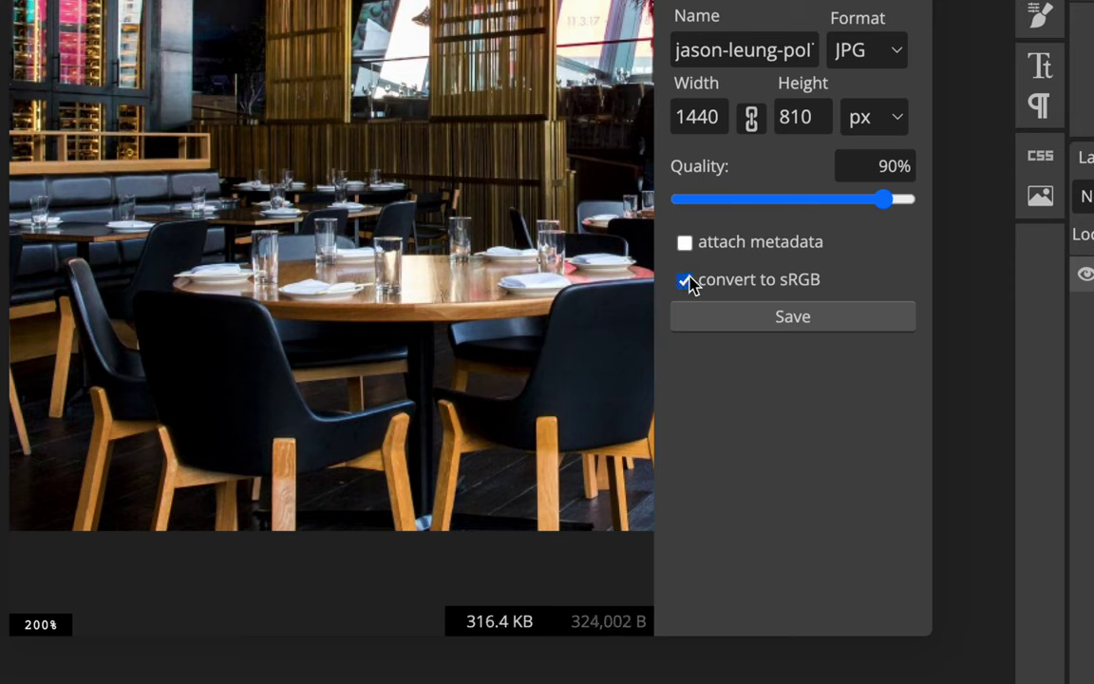
left_click(685, 281)
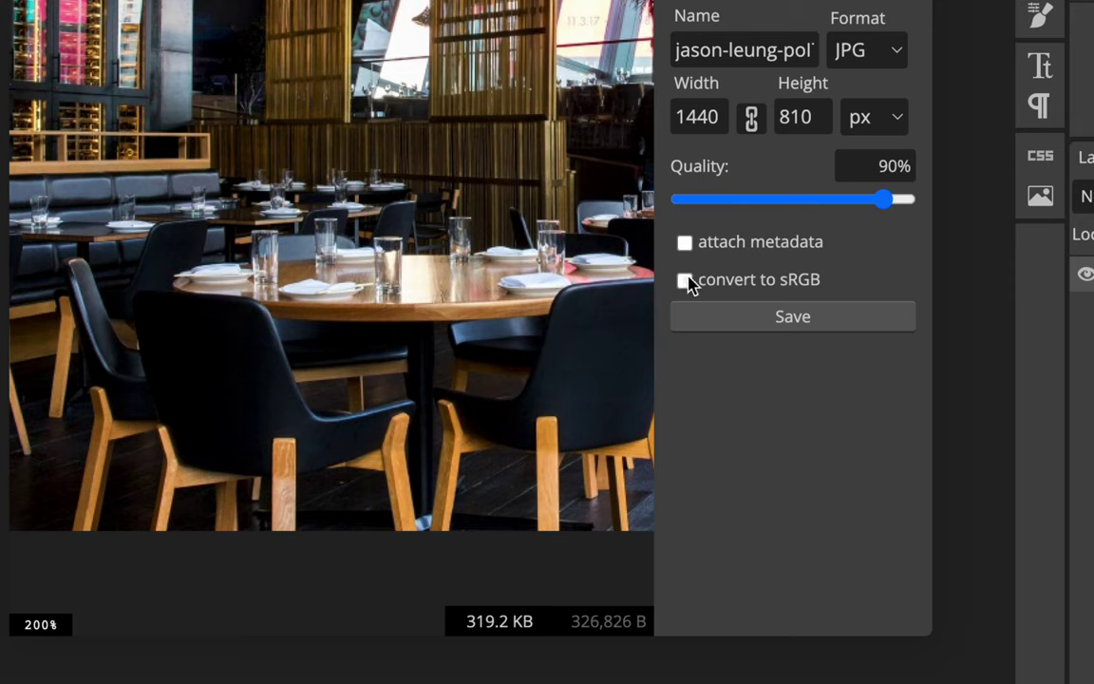
left_click(685, 282)
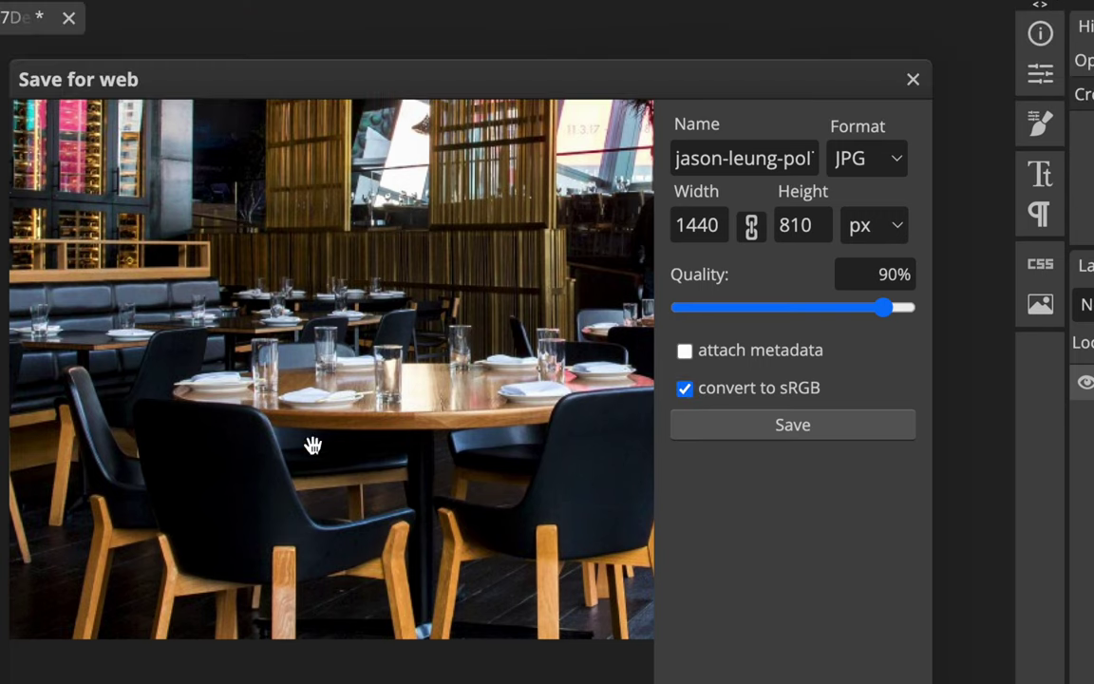
scroll(317, 463, "up", 1)
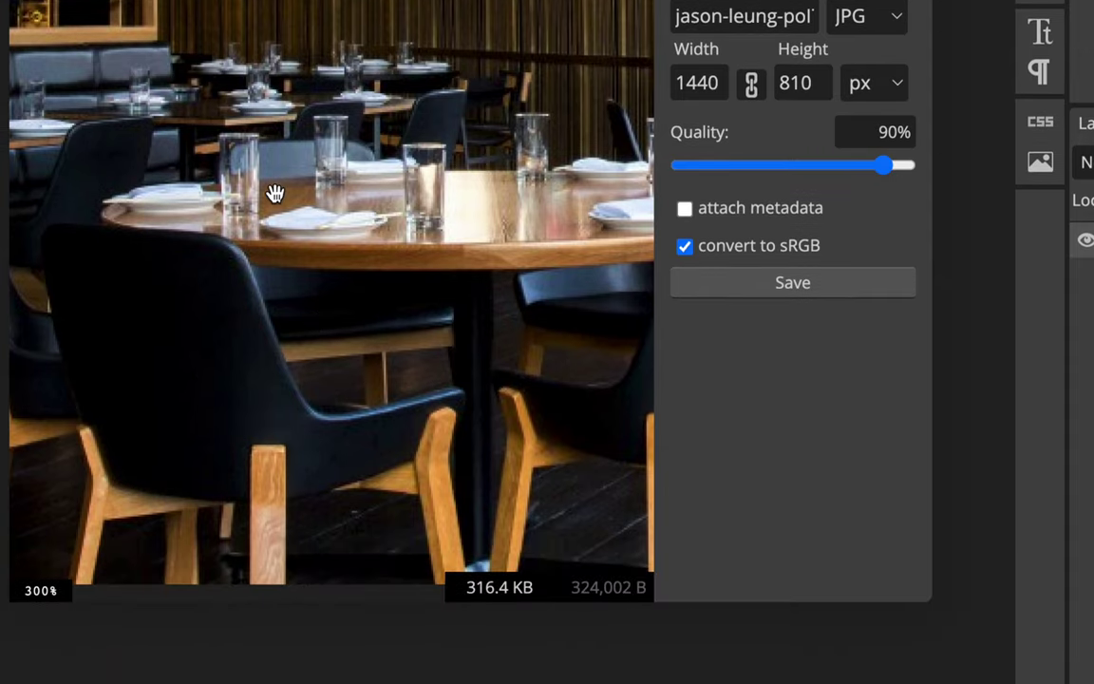
scroll(274, 193, "down", 2)
scroll(273, 192, "down", 1)
scroll(276, 190, "up", 5)
scroll(276, 190, "up", 1)
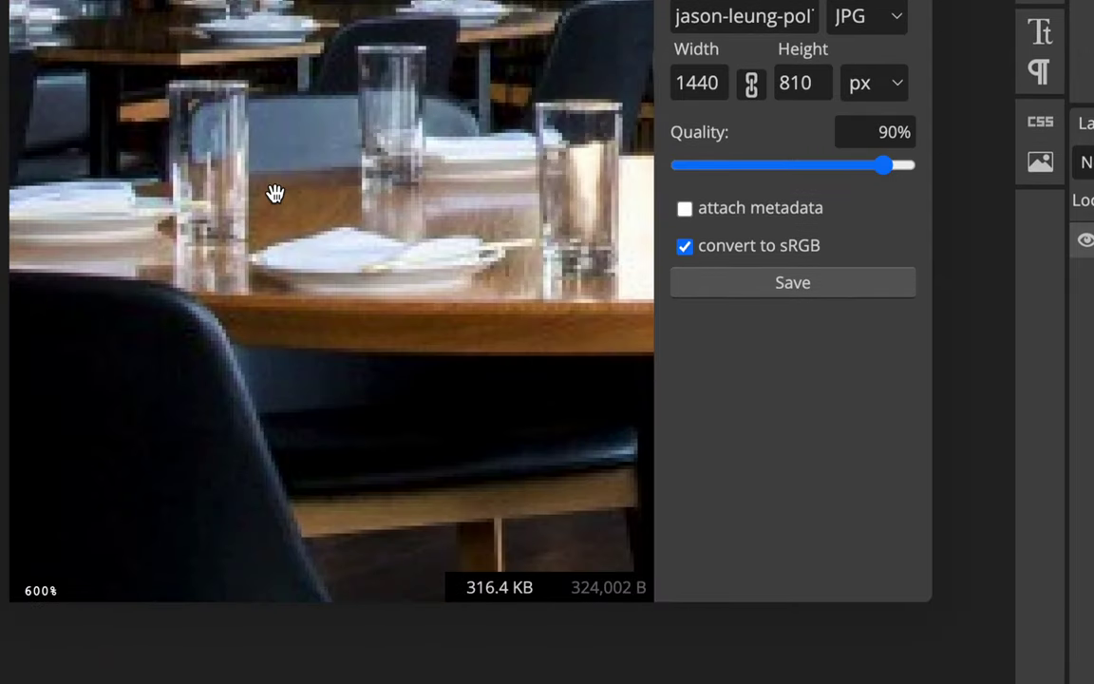
left_click(686, 246)
left_click(685, 247)
scroll(286, 300, "up", 3)
scroll(286, 300, "down", 4)
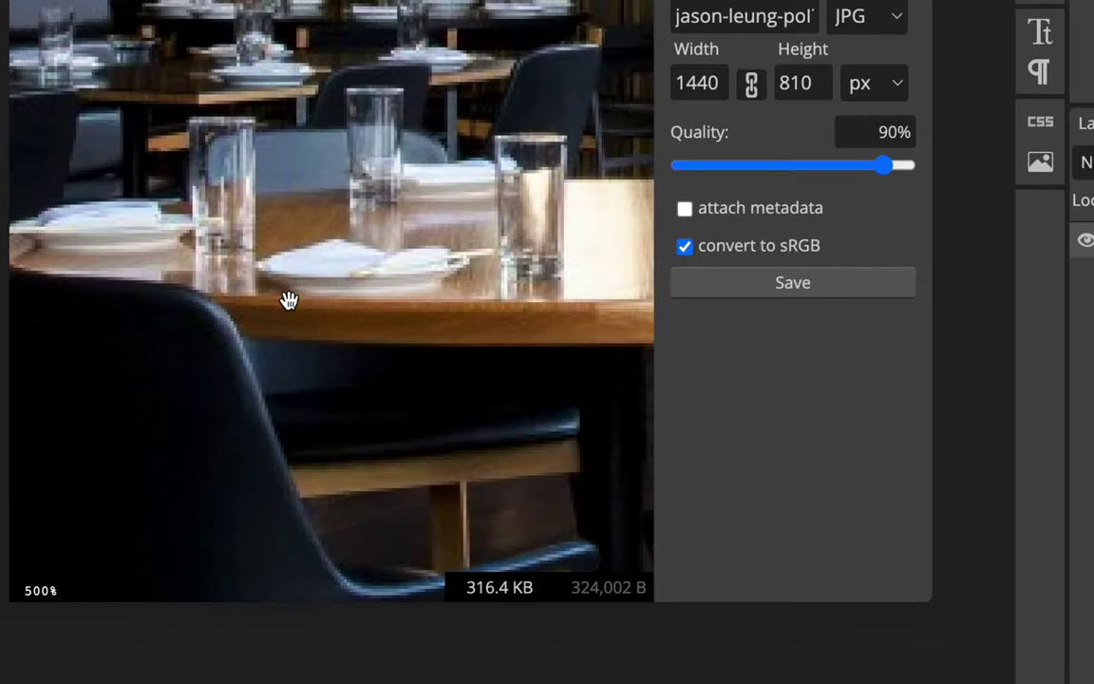
scroll(286, 300, "down", 5)
scroll(286, 300, "up", 1)
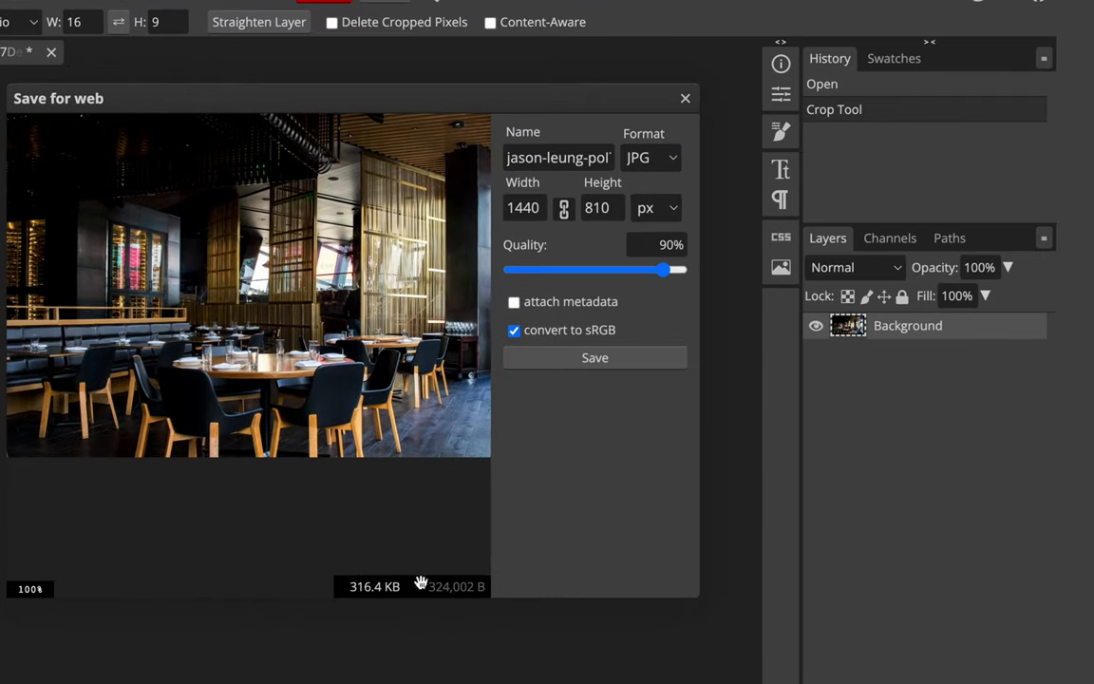
Step: Save the restaurant image as a 1440×810, 90% quality JPG of about 316 KB
left_click(589, 361)
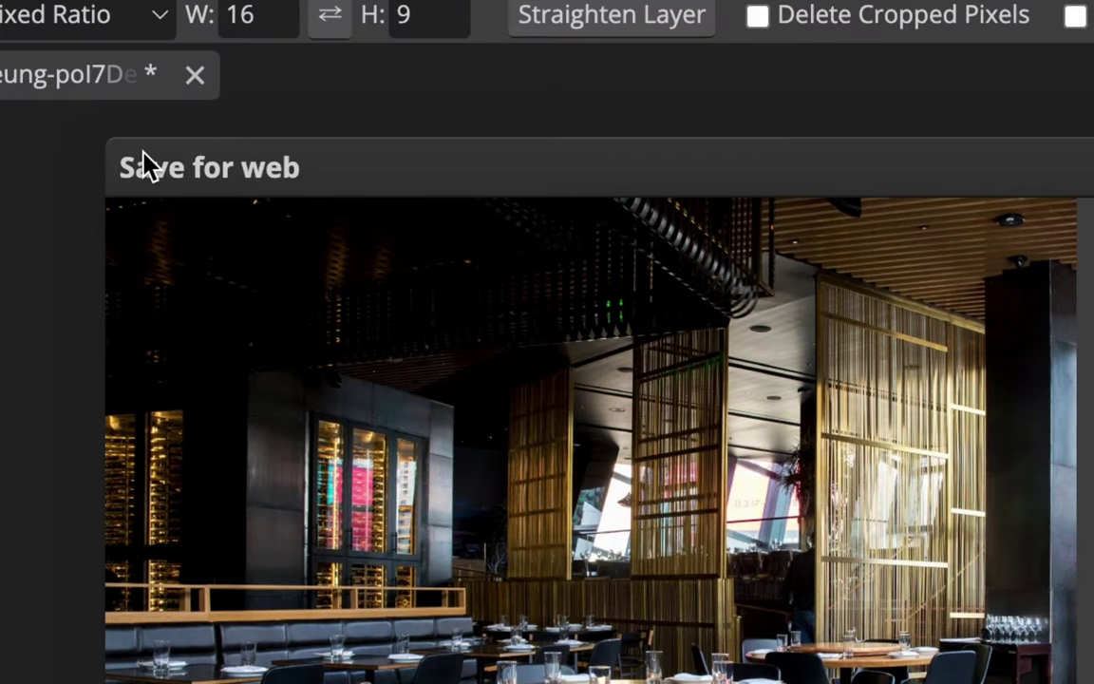
mouse_move(143, 160)
left_mouse_down()
mouse_move(272, 156)
mouse_move(139, 161)
mouse_move(173, 153)
left_mouse_up()
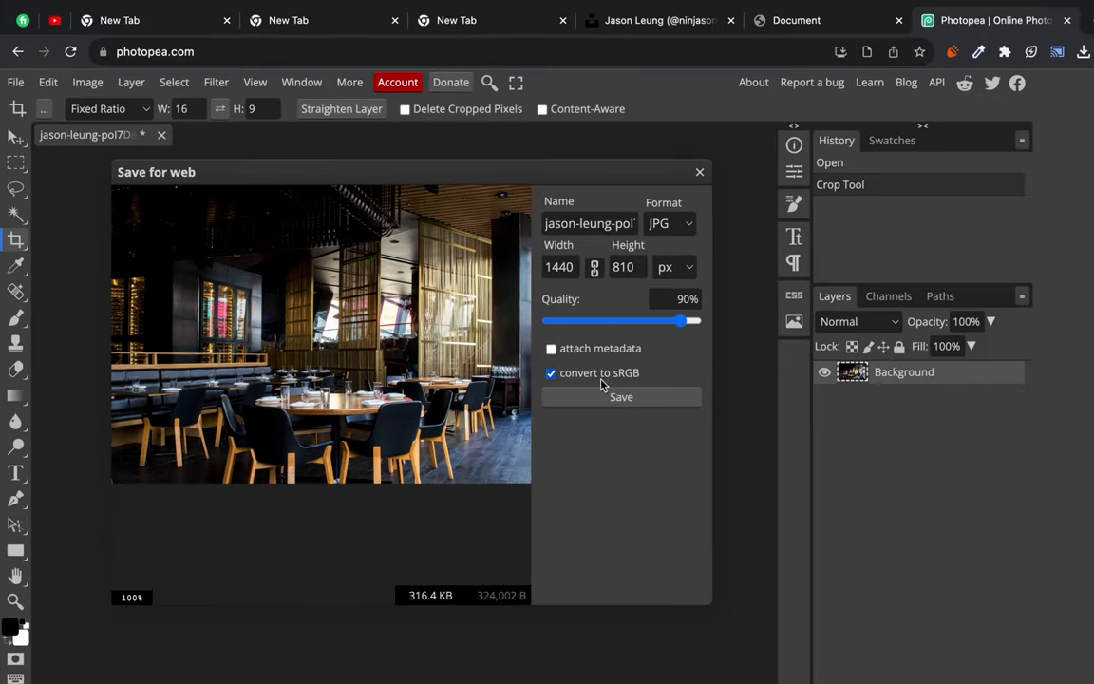
left_click(619, 398)
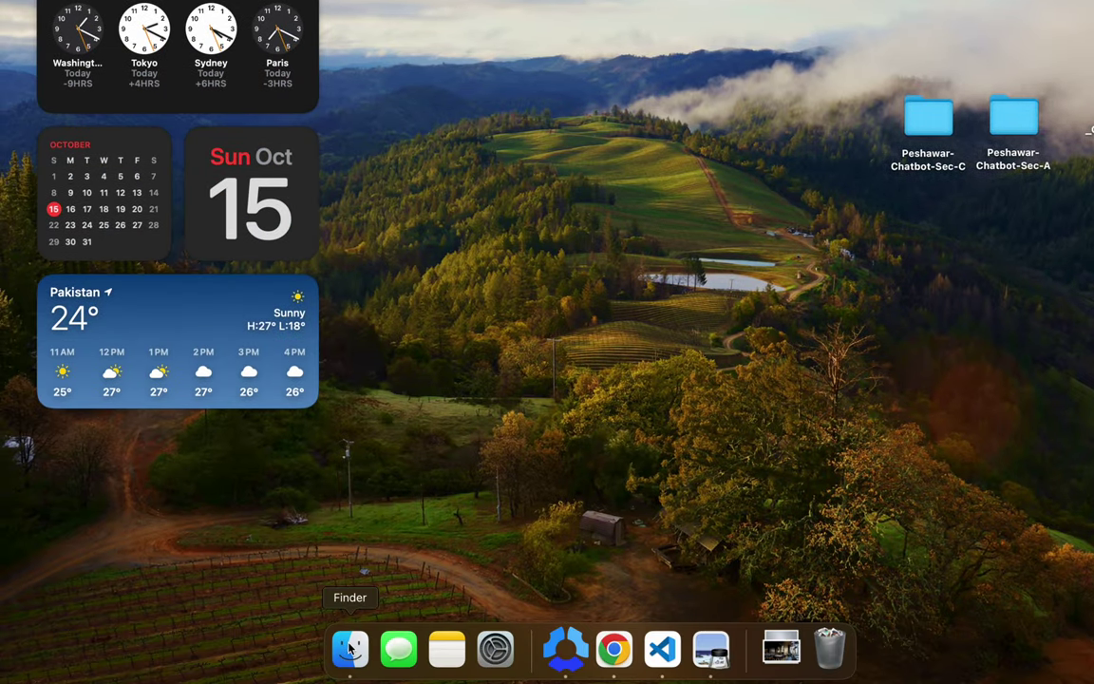
Step: In Finder's Downloads, compare the 1440×810 exported copy with the 4.6 MB original
left_click(350, 648)
left_click(209, 119)
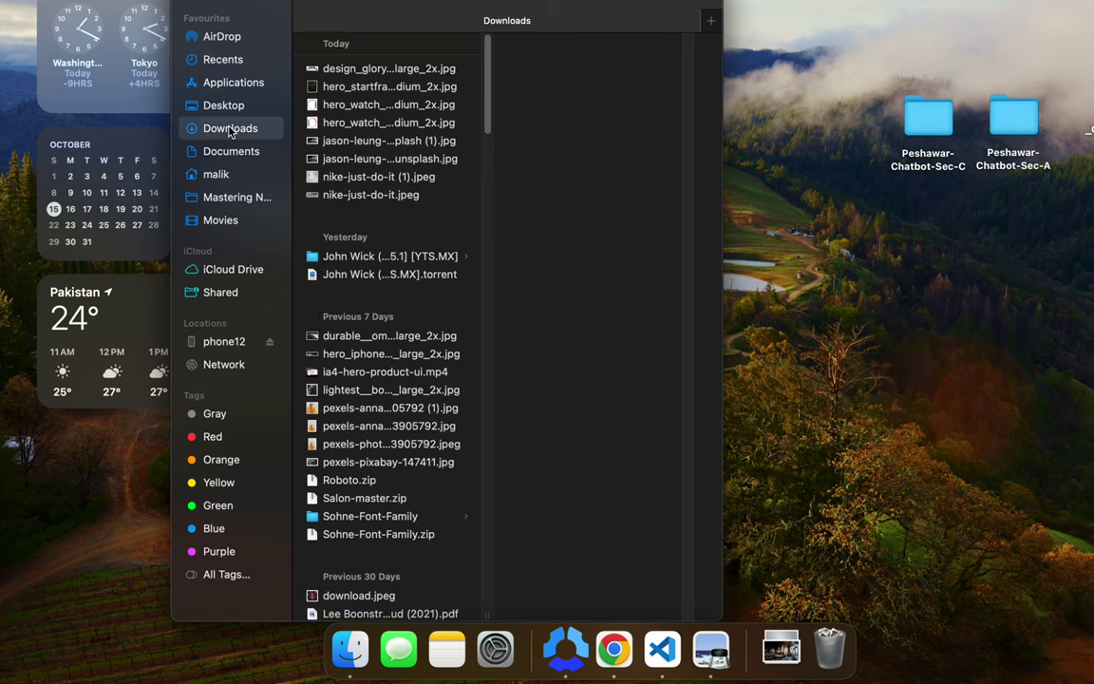
left_click(372, 67)
key("Down")
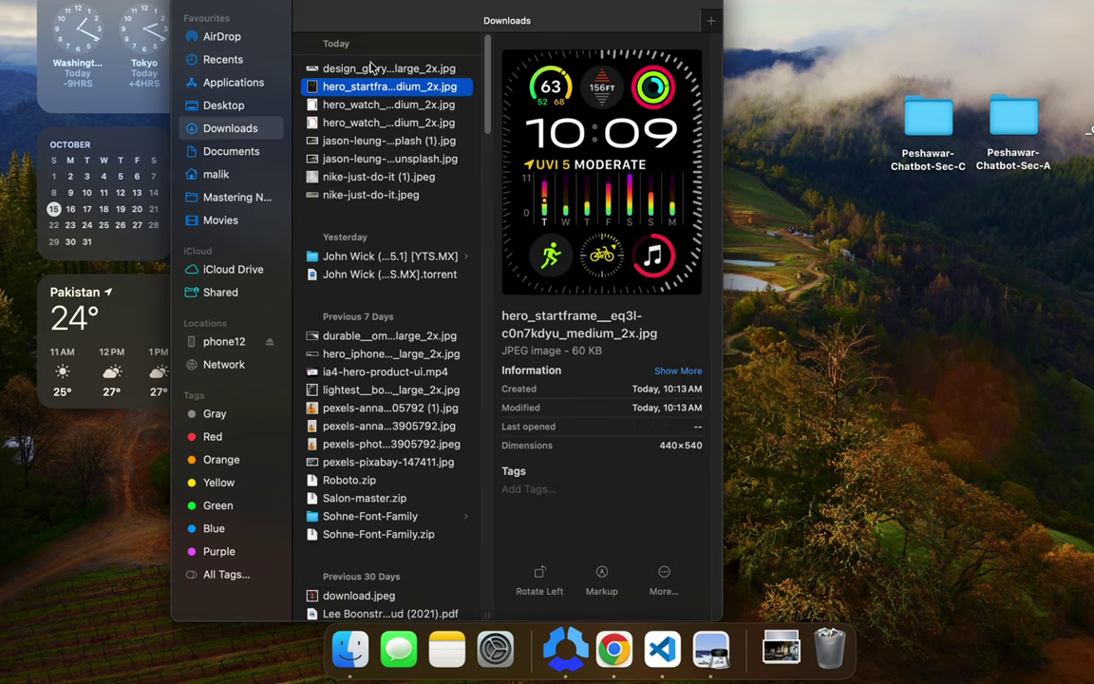
key("Down")
key("Down")
key("Down")
key("Down")
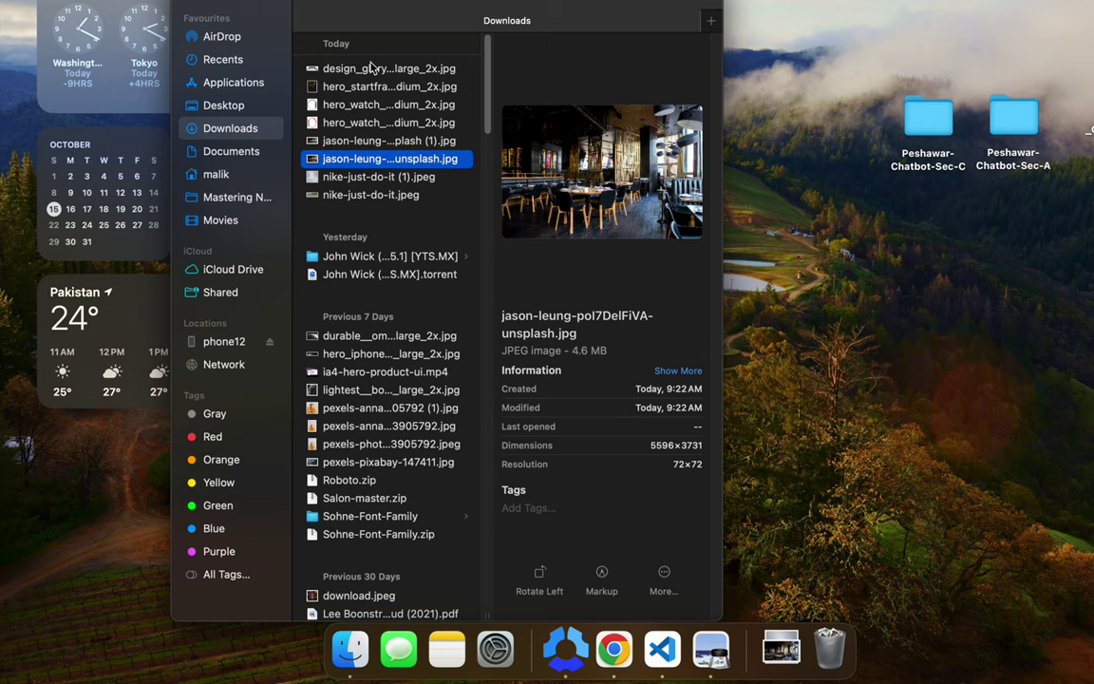
key("Up")
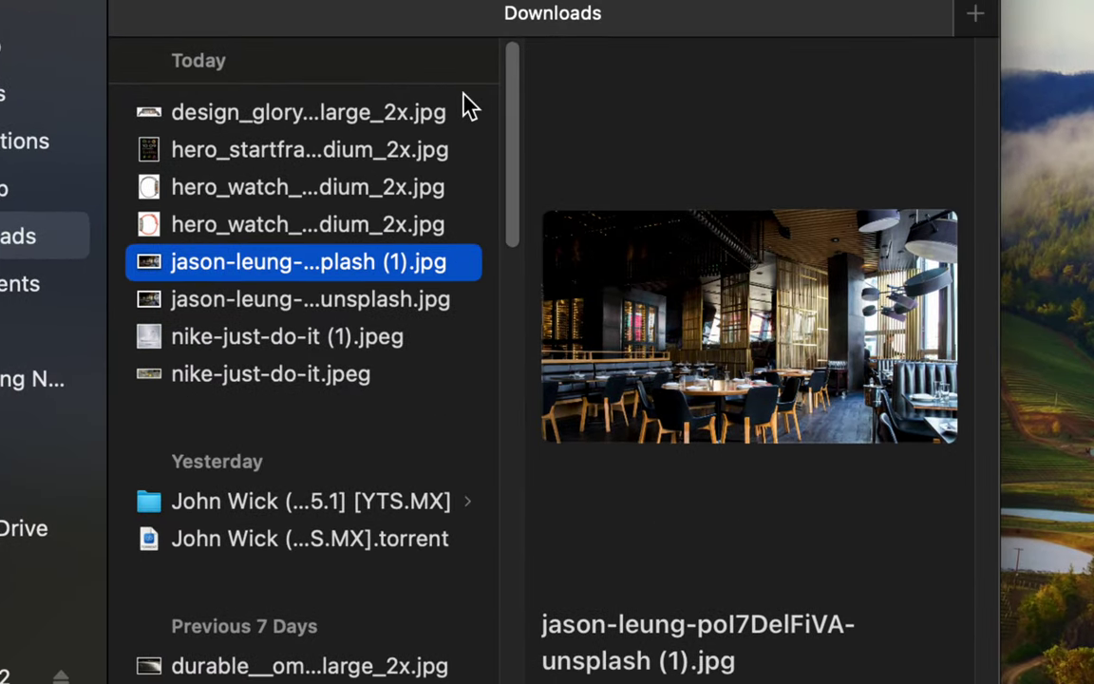
key("Down")
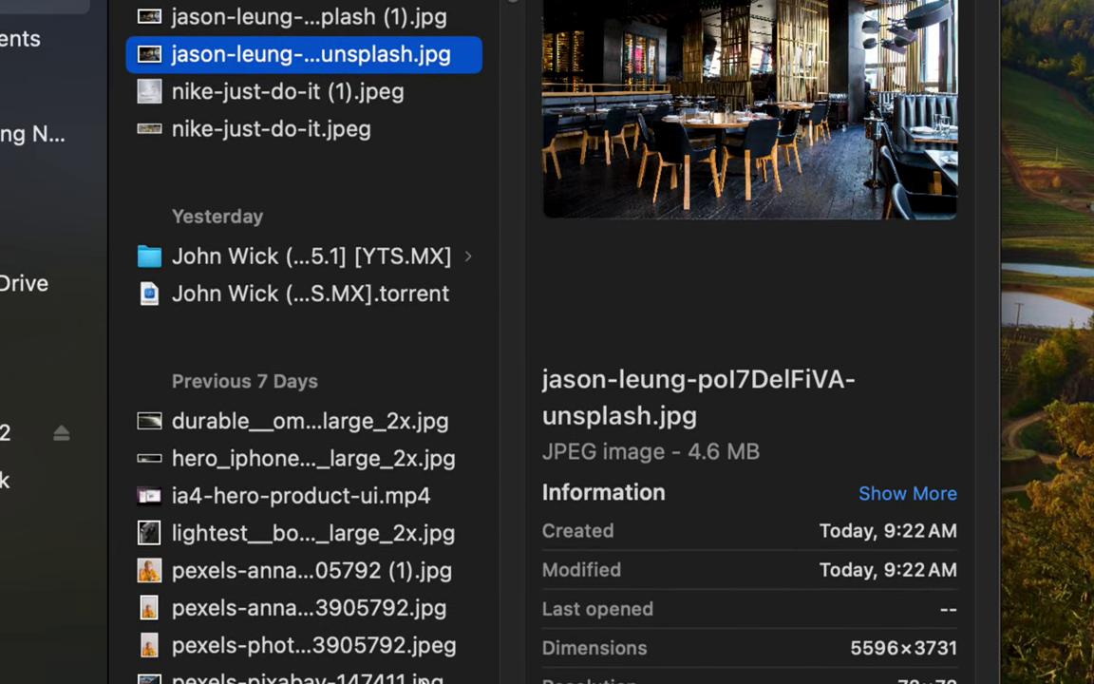
Step: Check other photos' details, then recheck the 5596×3731 original and the 324 KB copy
left_click(306, 678)
key("Up")
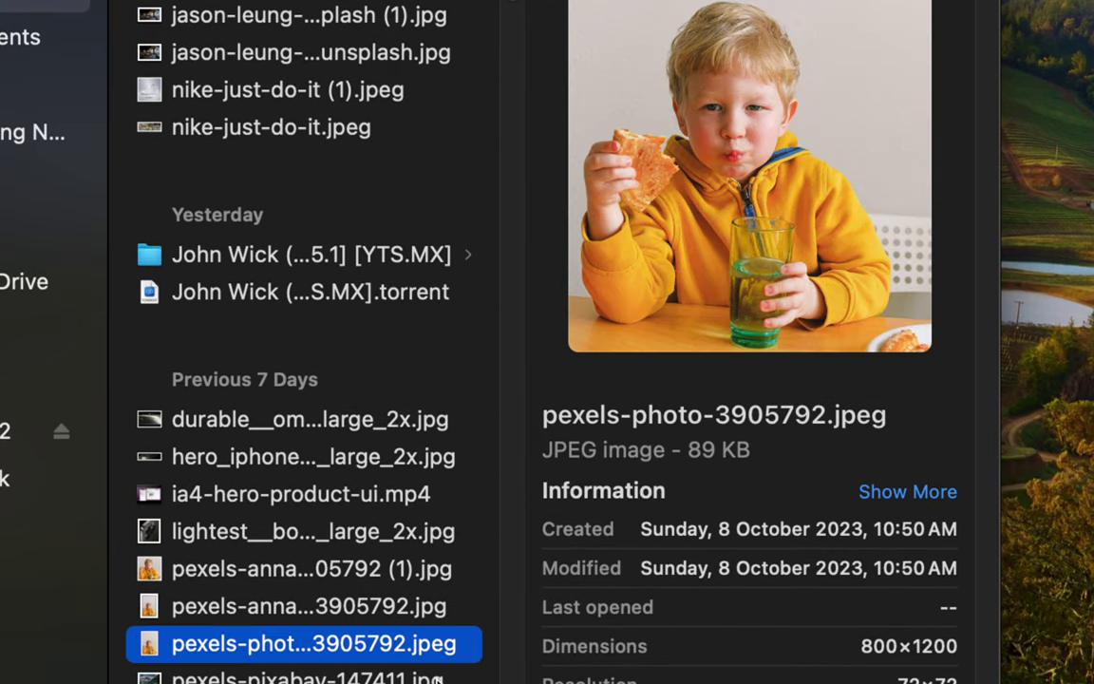
key("Down")
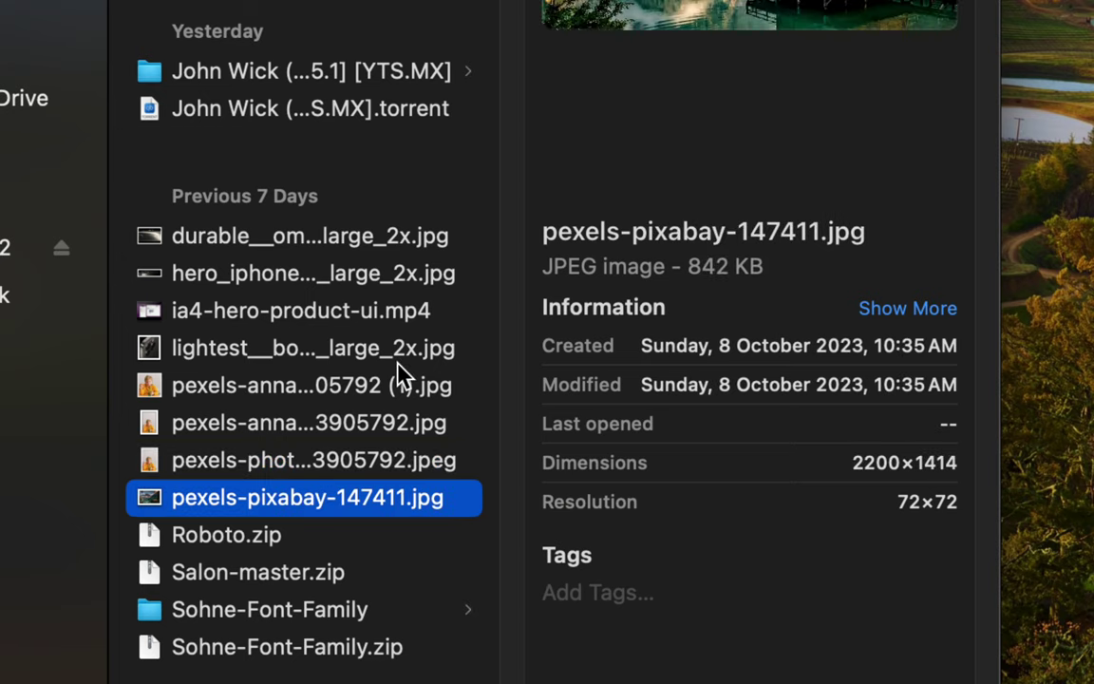
key("Up")
key("Up")
key("Up")
key("Up")
key("Up")
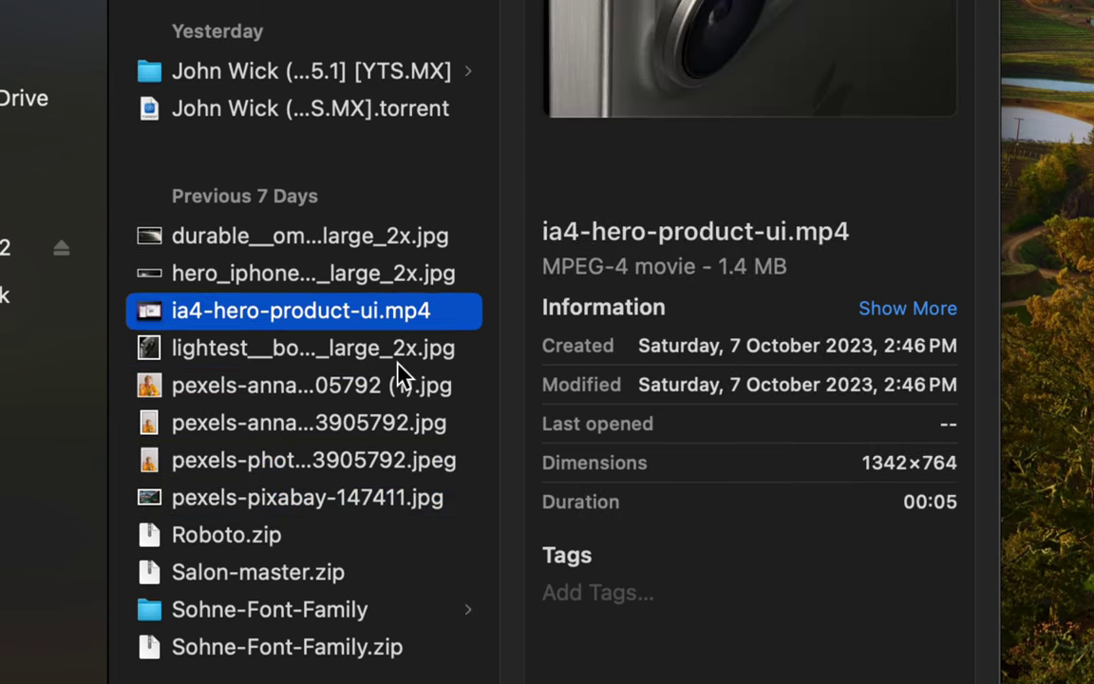
key("Up")
key("Up")
key("Up")
key("Up")
key("Up")
key("Up")
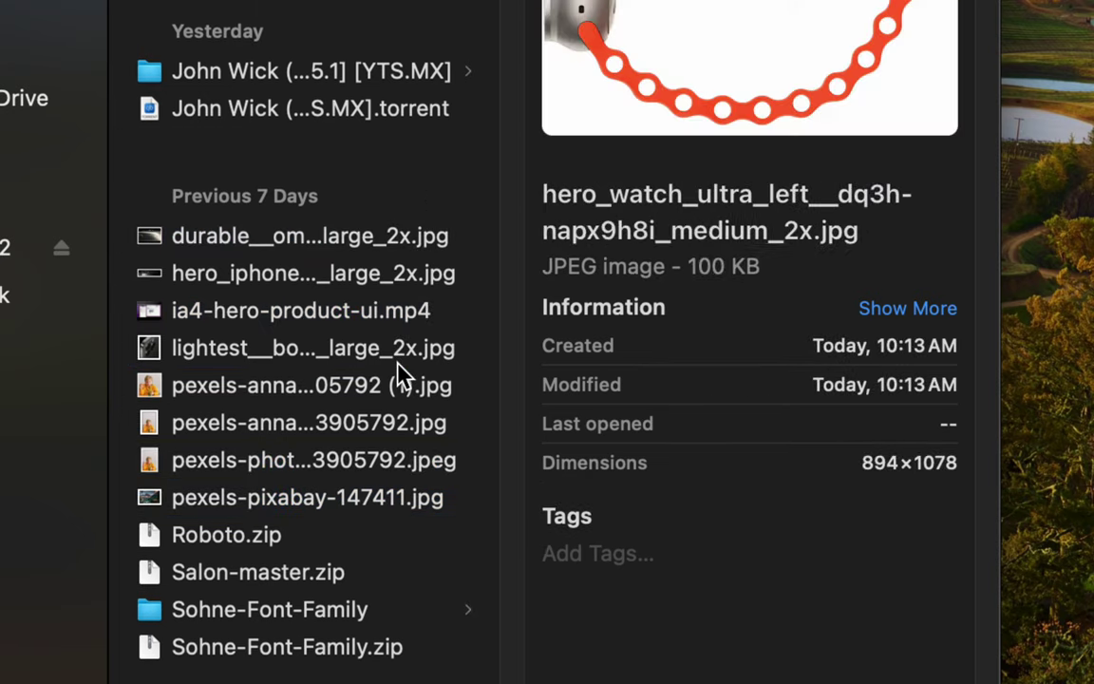
key("Up")
key("Up")
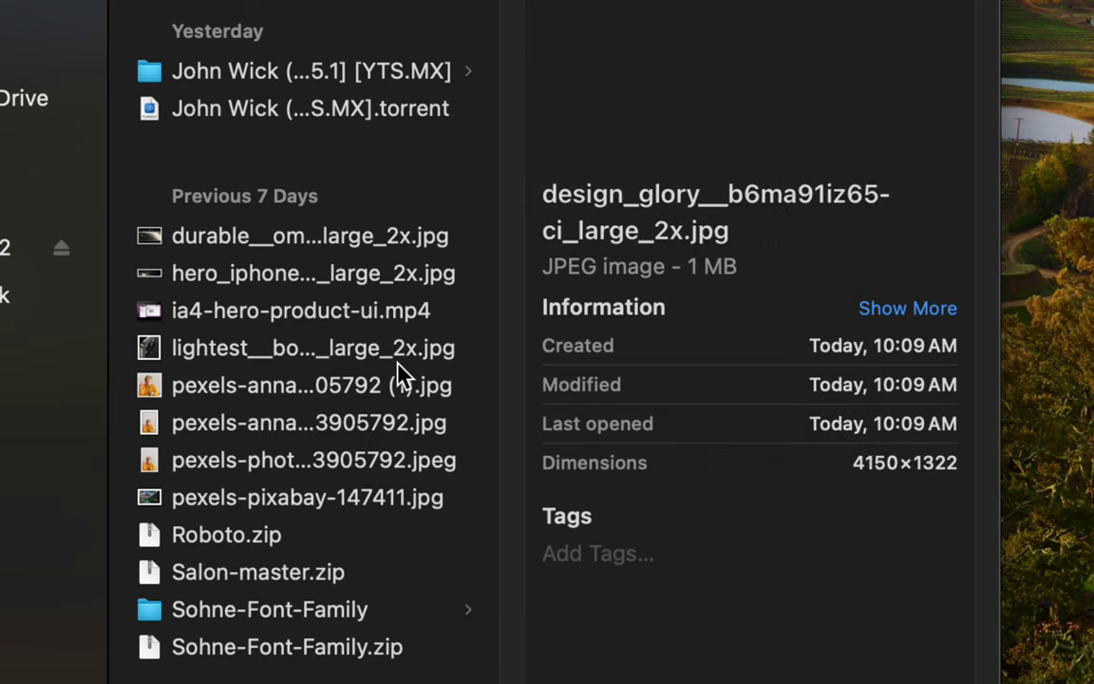
key("Down")
key("Down")
key("Down")
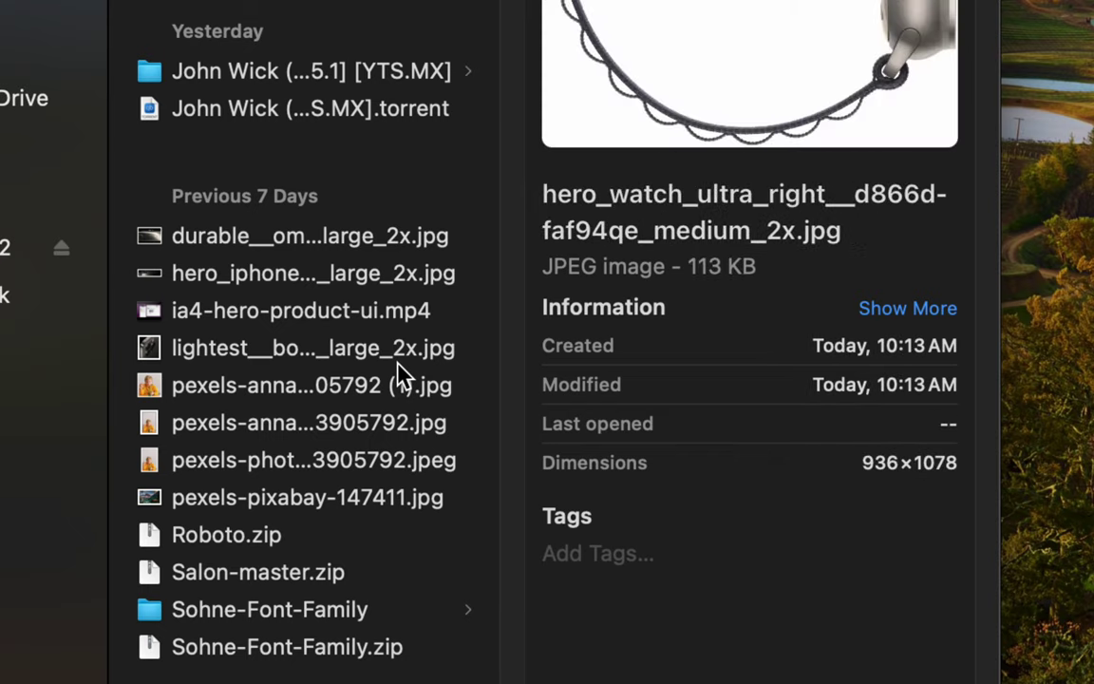
key("Down")
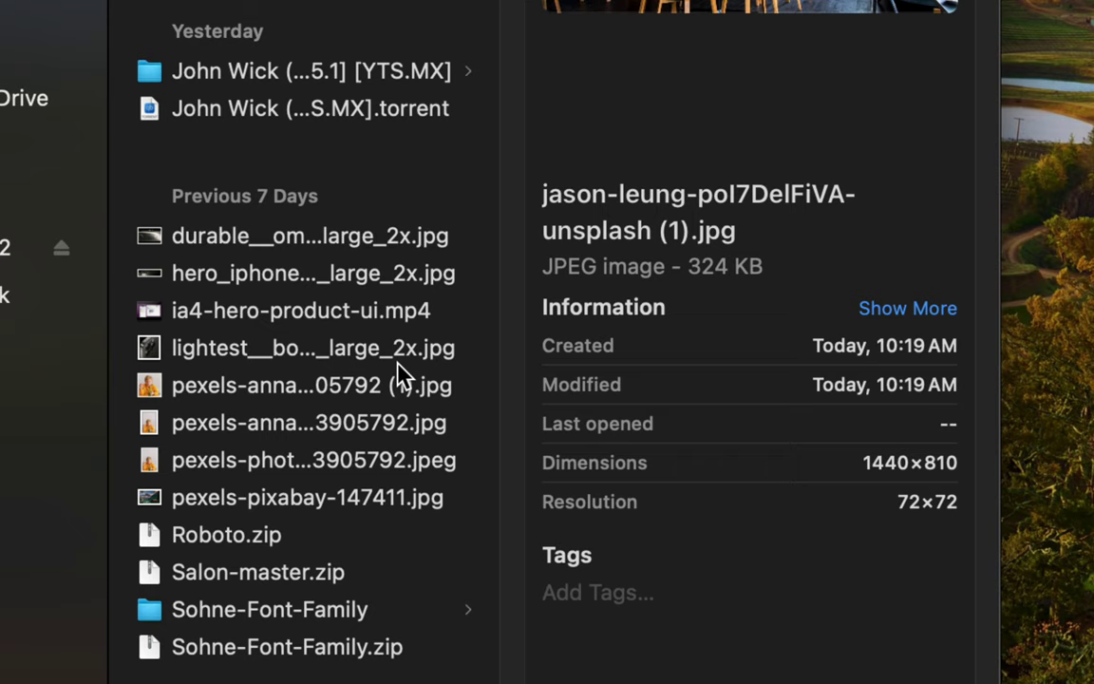
key("Down")
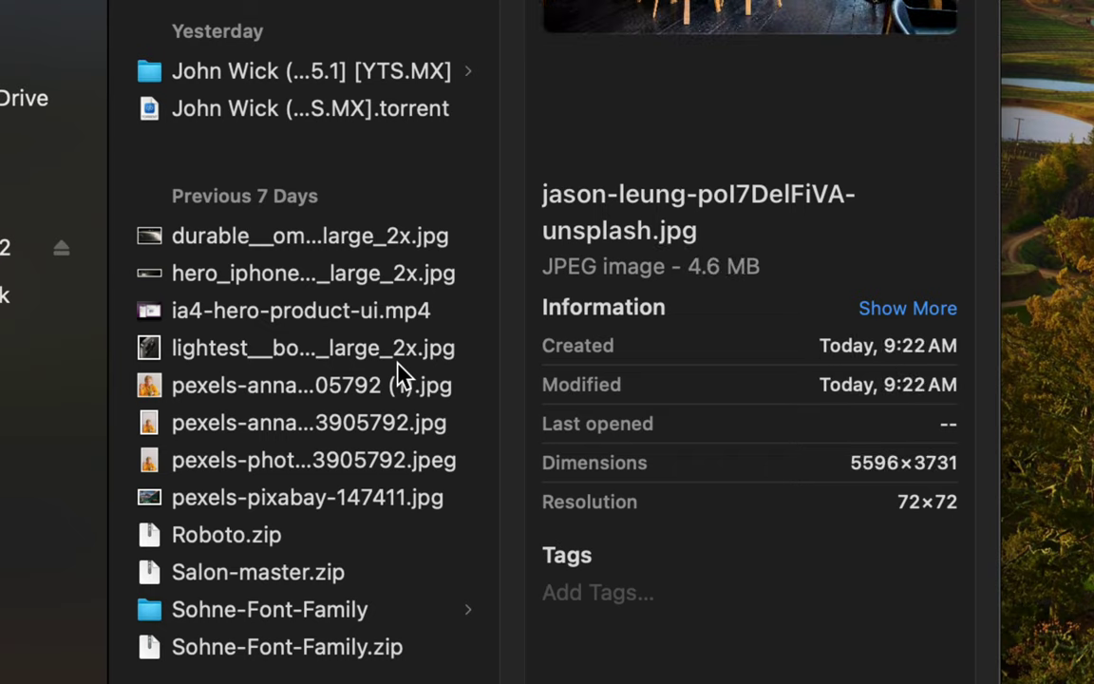
key("Up")
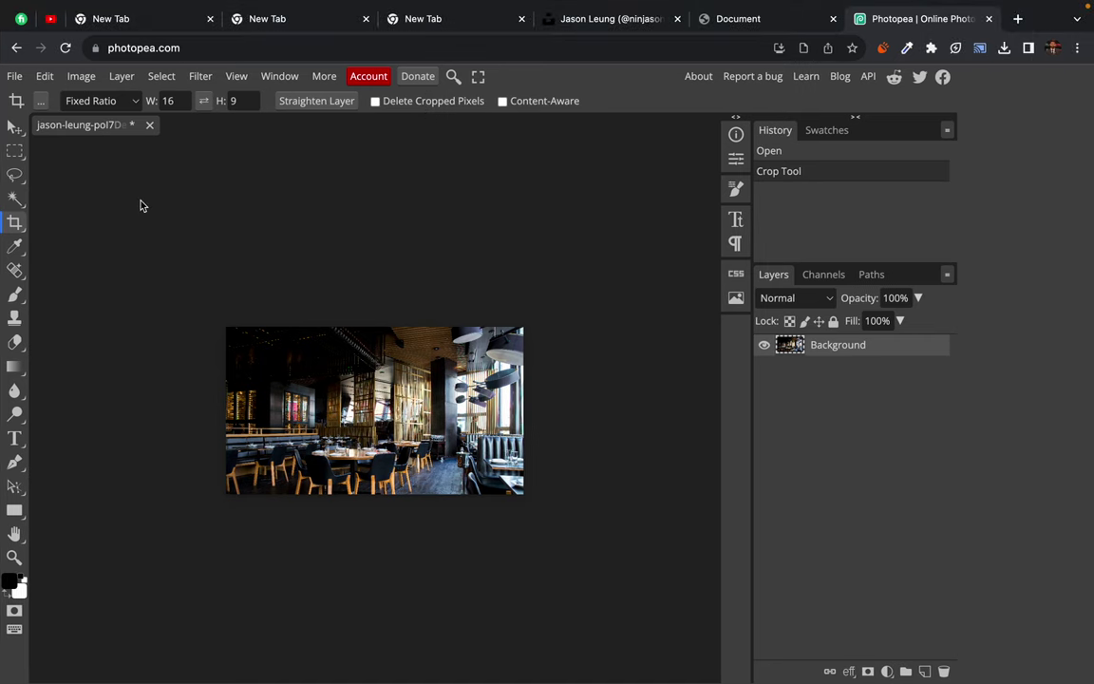
Step: Reopen Export as JPG for the 1440×810 image and switch the format to PNG (2.5 MB)
left_click(17, 75)
mouse_move(42, 298)
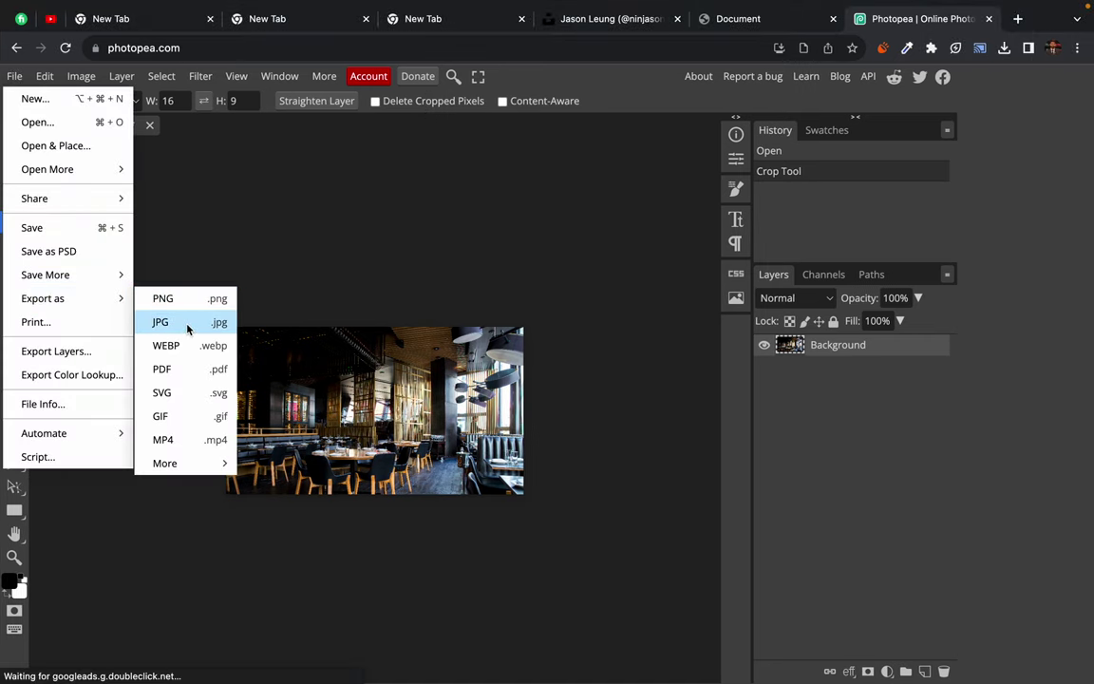
left_click(188, 326)
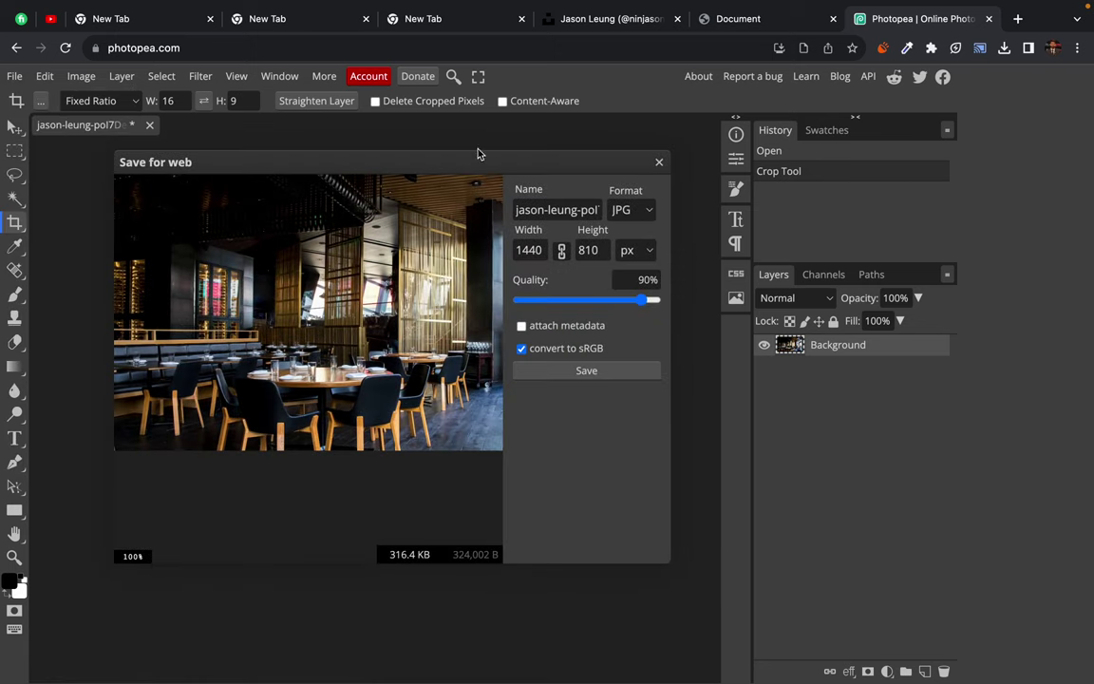
left_click_drag(449, 161, 478, 153)
left_click(676, 205)
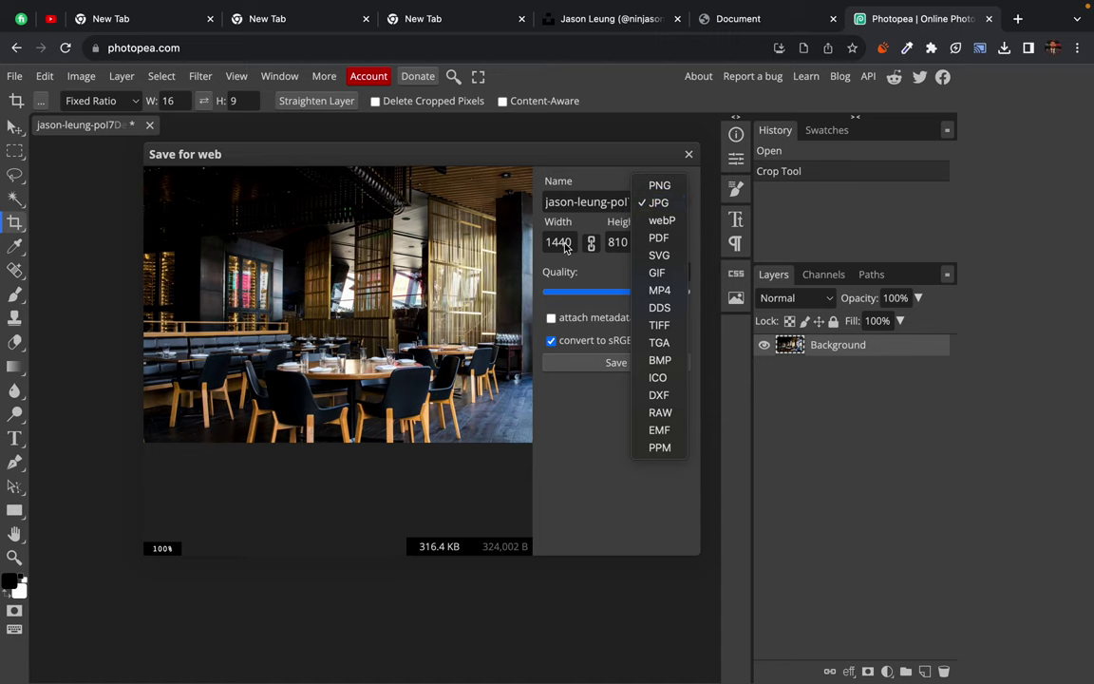
left_click(510, 222)
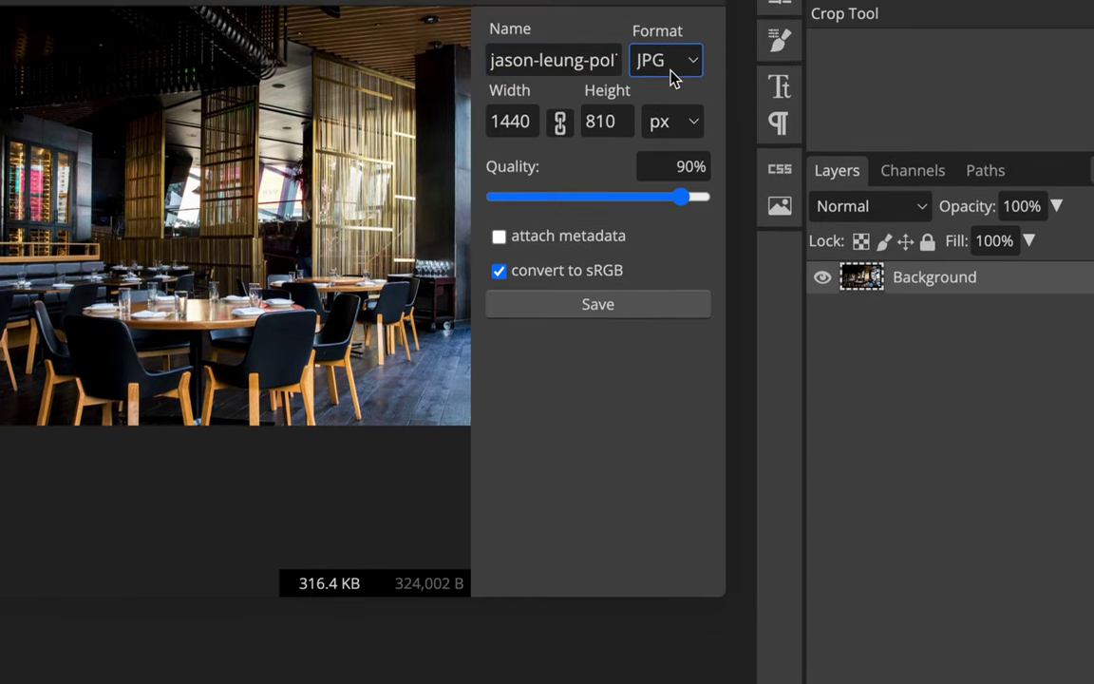
left_click(670, 76)
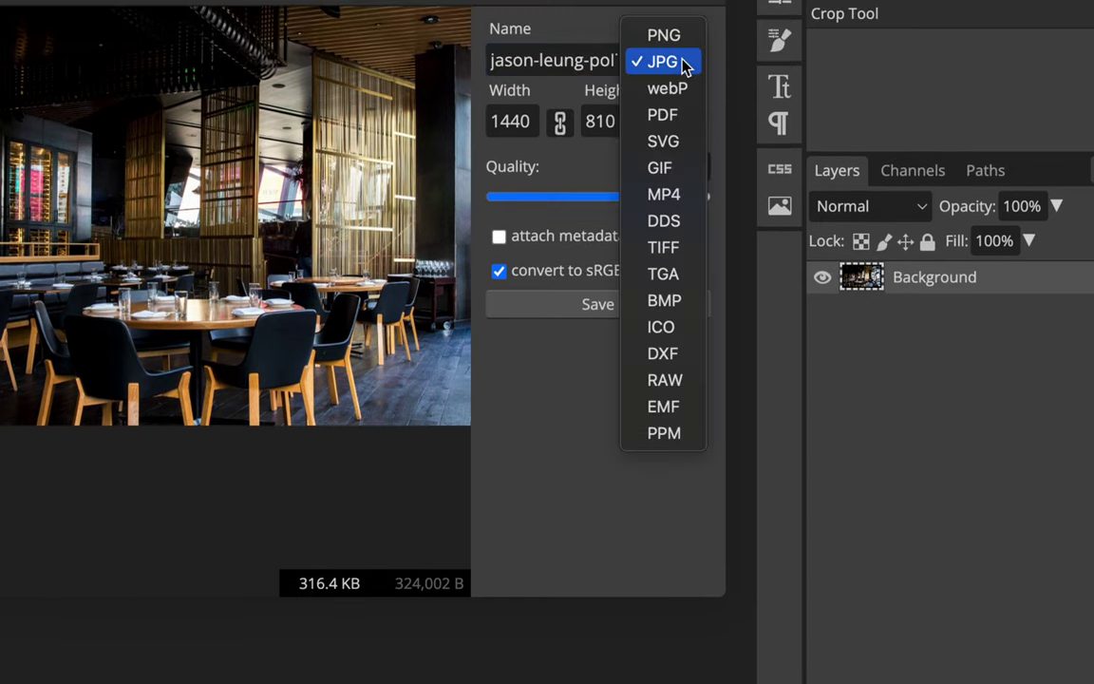
left_click(674, 44)
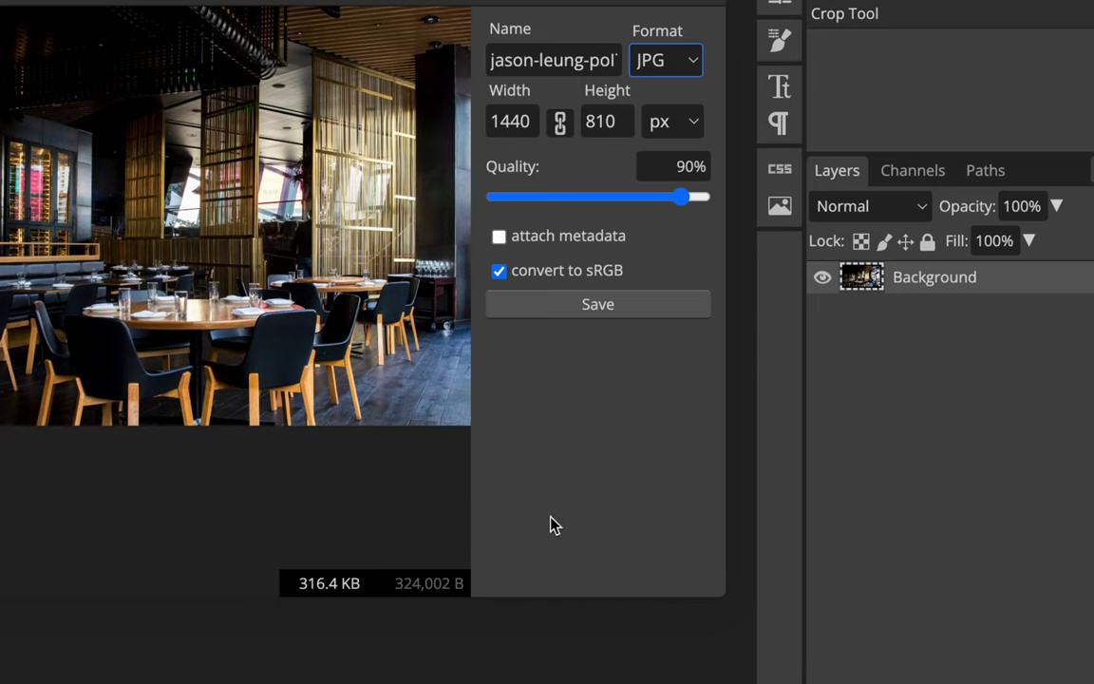
key("Down")
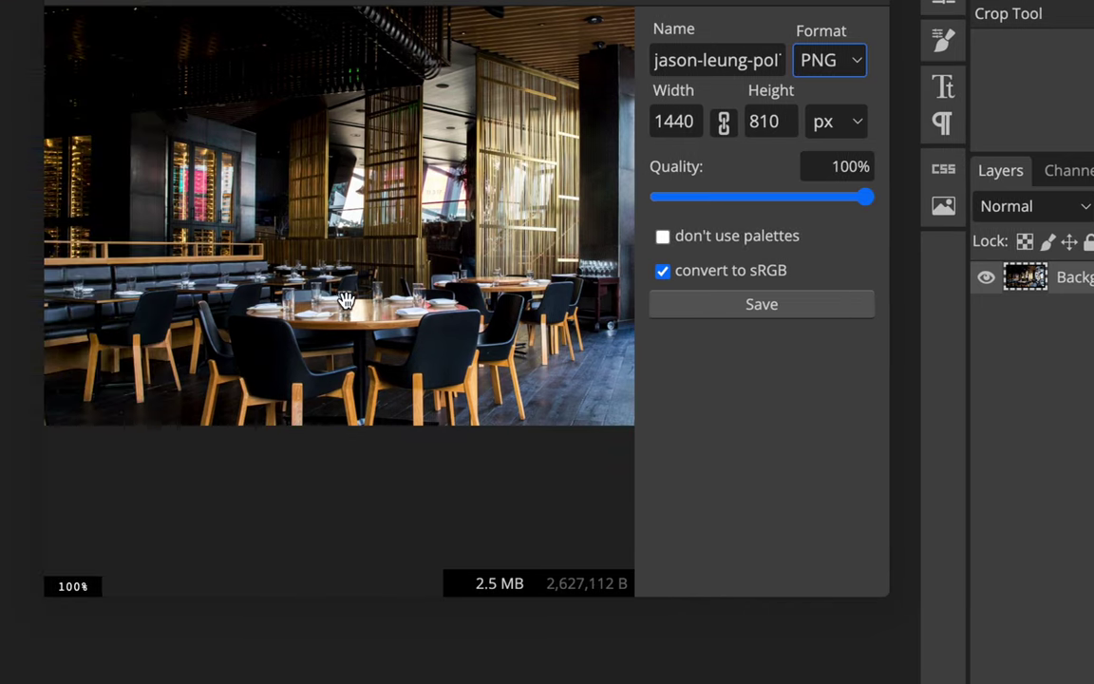
Step: Scroll the export preview and try JPG from the Format list
scroll(349, 300, "down", 1)
scroll(351, 300, "down", 4)
scroll(352, 300, "up", 5)
scroll(351, 300, "up", 4)
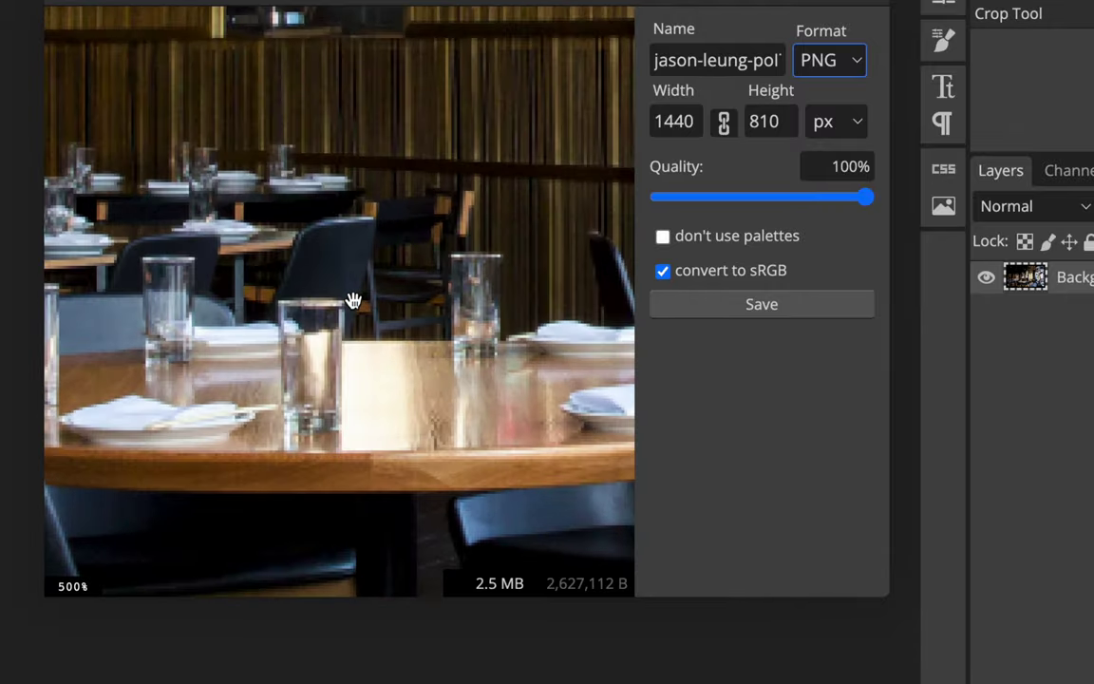
scroll(351, 300, "down", 2)
scroll(352, 300, "up", 1)
scroll(293, 334, "up", 1)
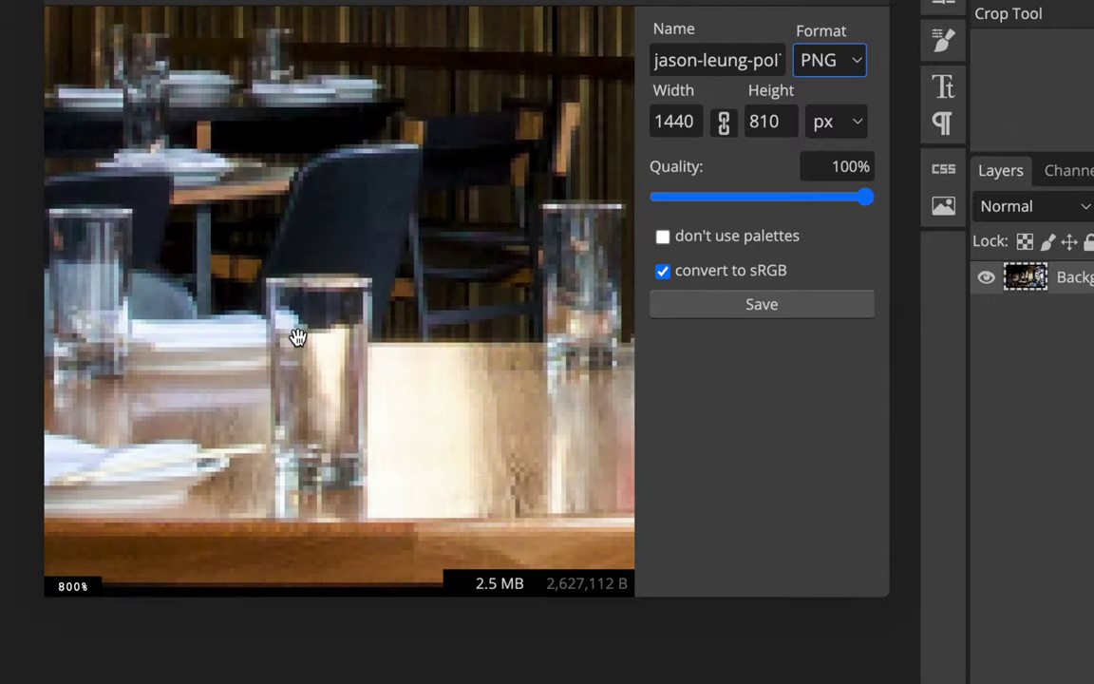
scroll(295, 335, "up", 1)
left_click(822, 61)
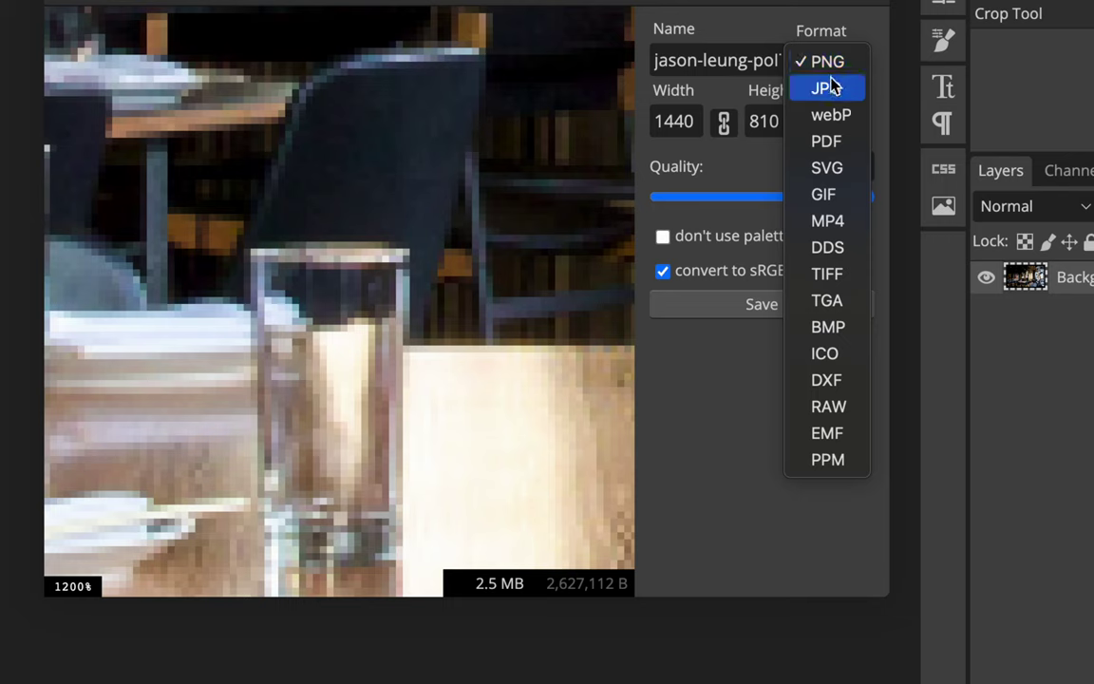
left_click(832, 88)
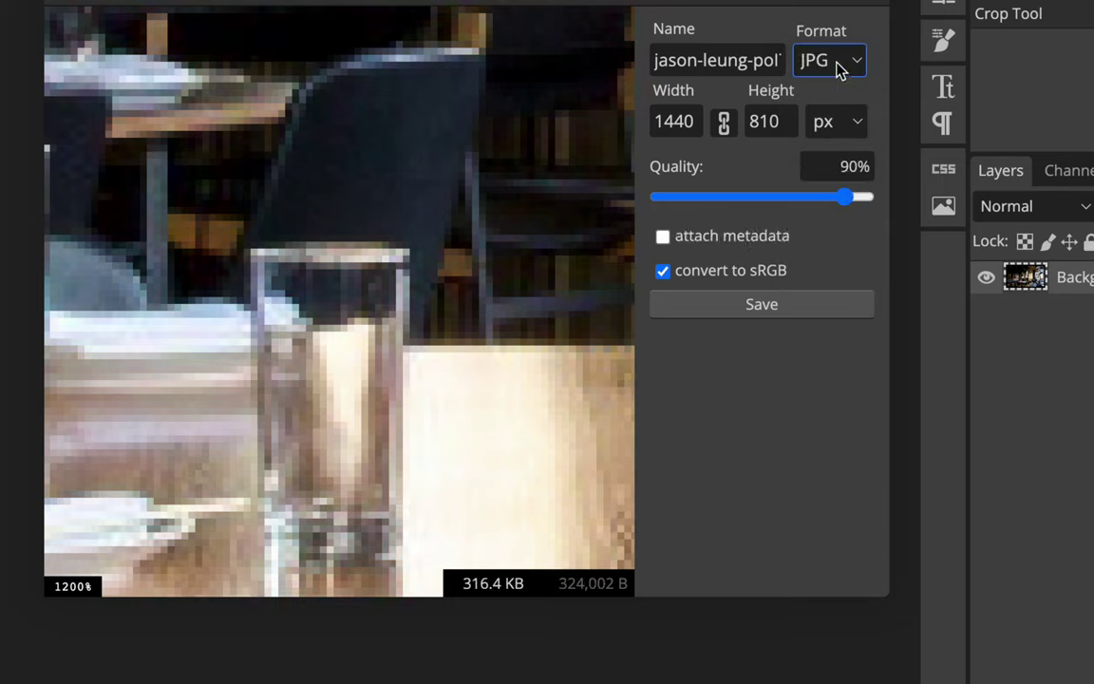
left_click(838, 66)
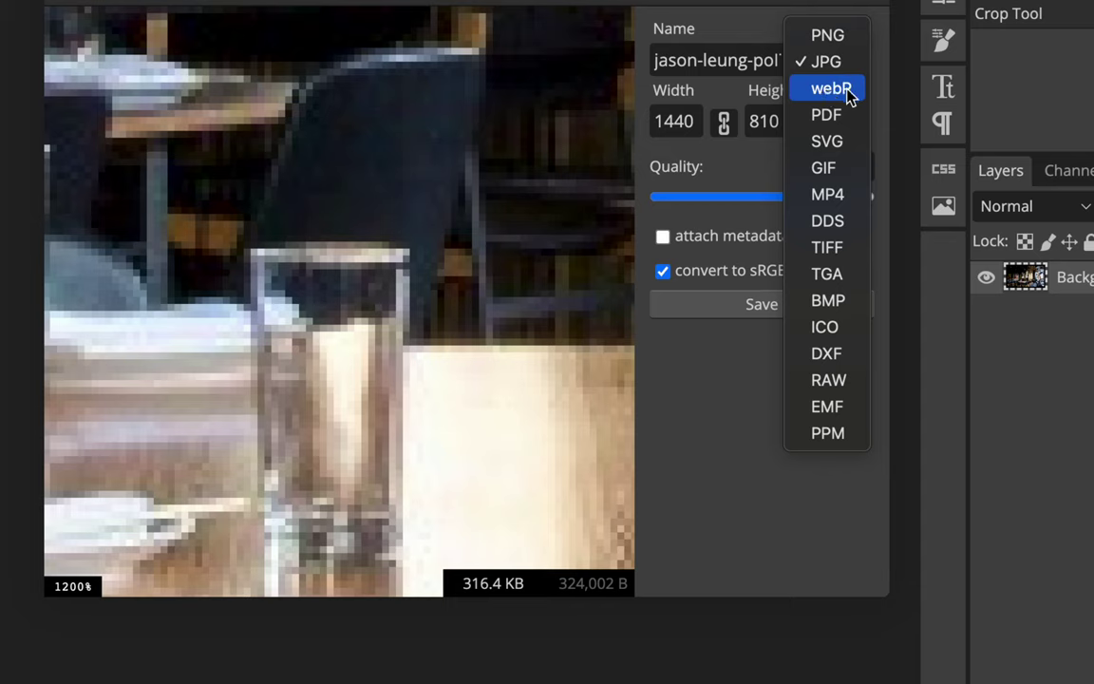
key("Escape")
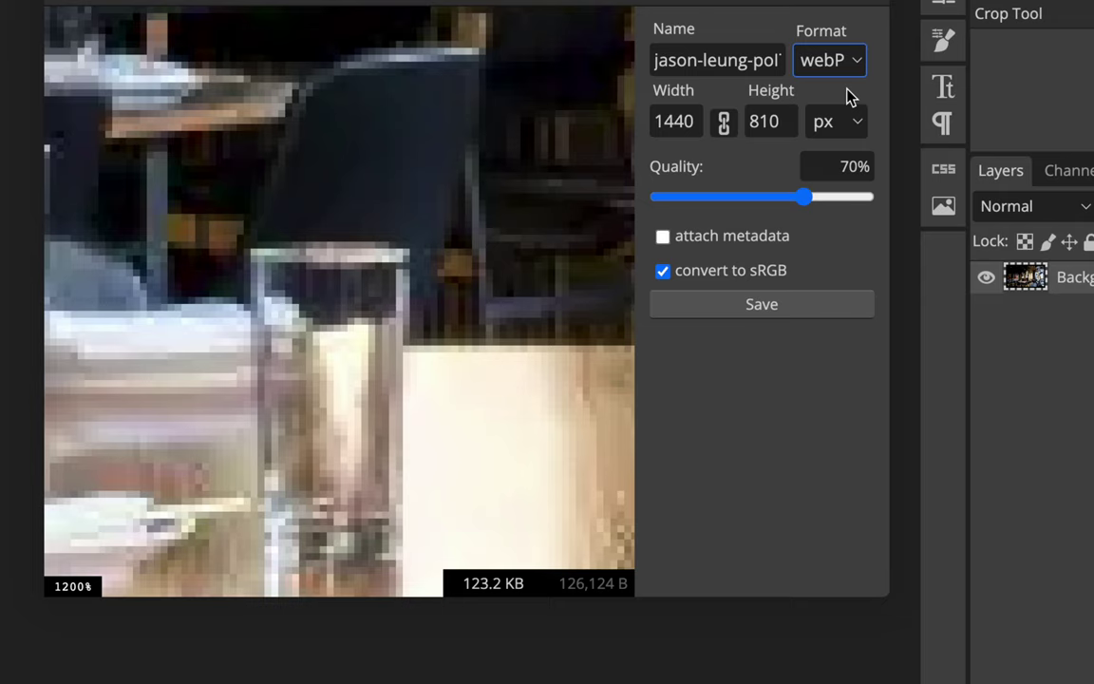
Step: Cycle the format through JPG and webP, then choose GIF at 100% (656.1 KB)
left_click(844, 66)
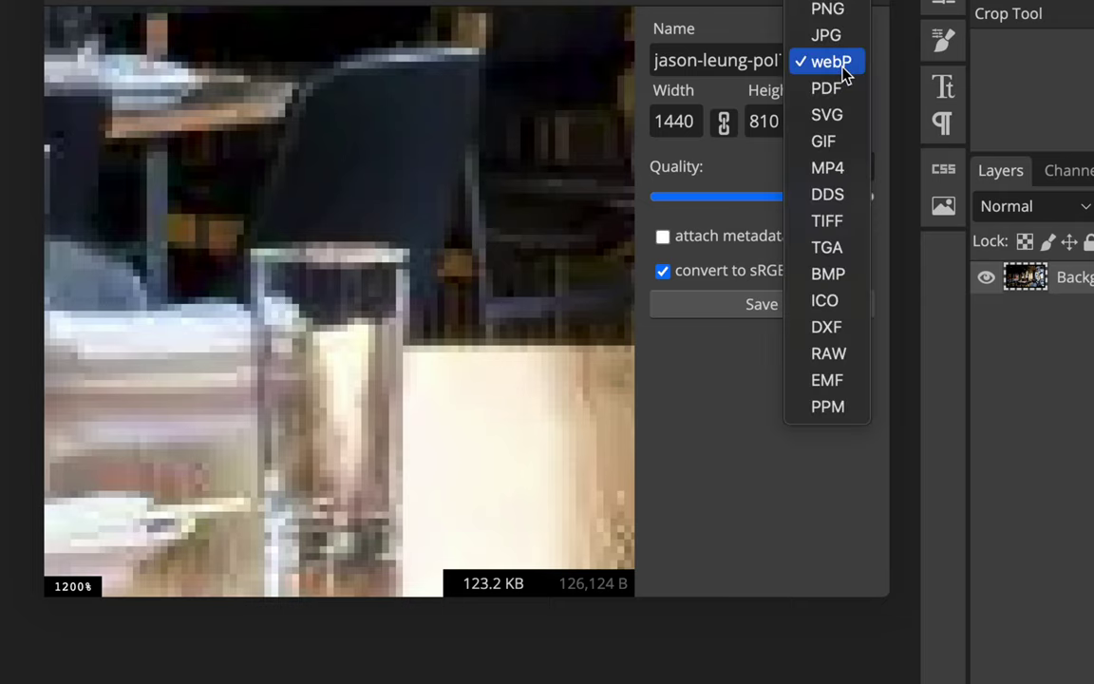
left_click(833, 42)
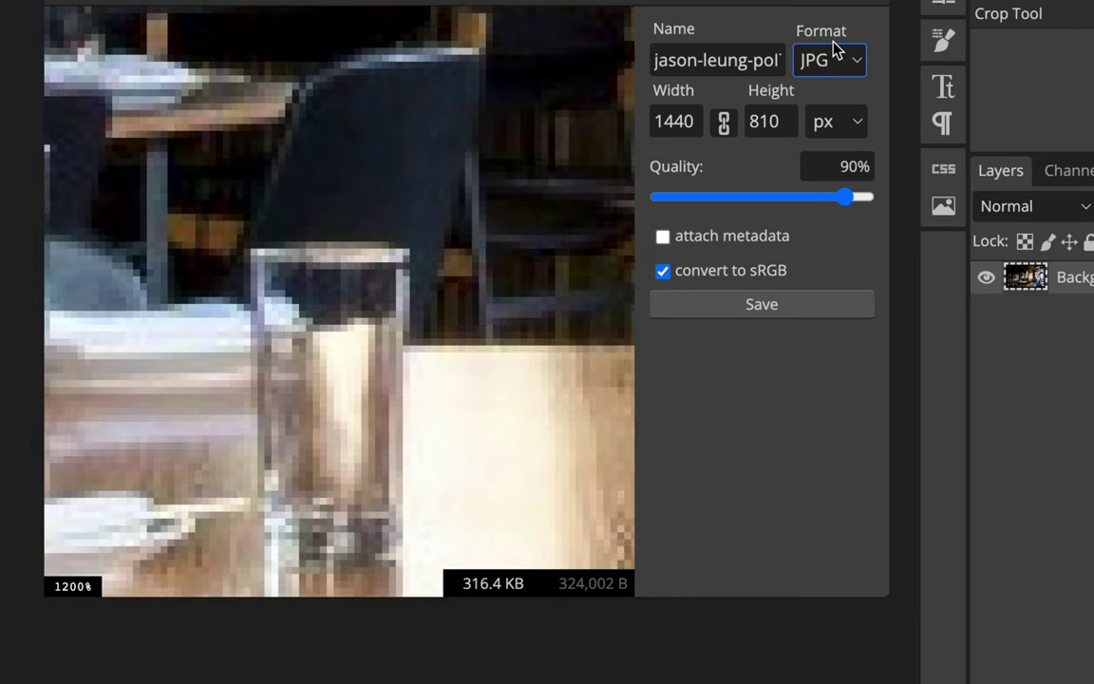
left_click(847, 65)
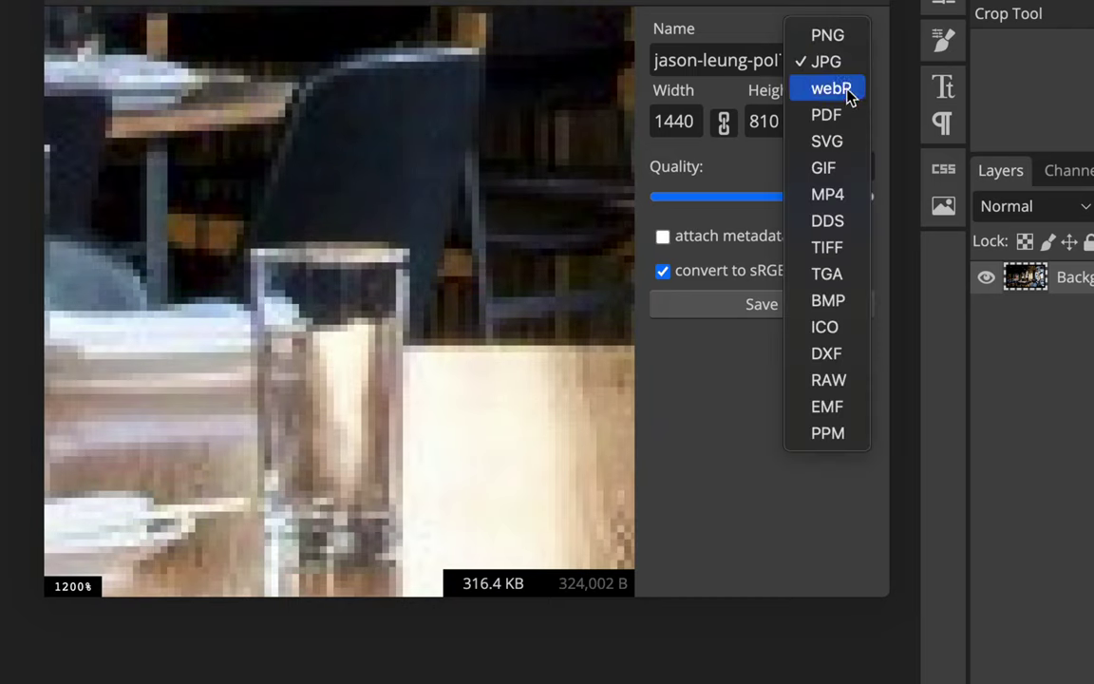
left_click(847, 90)
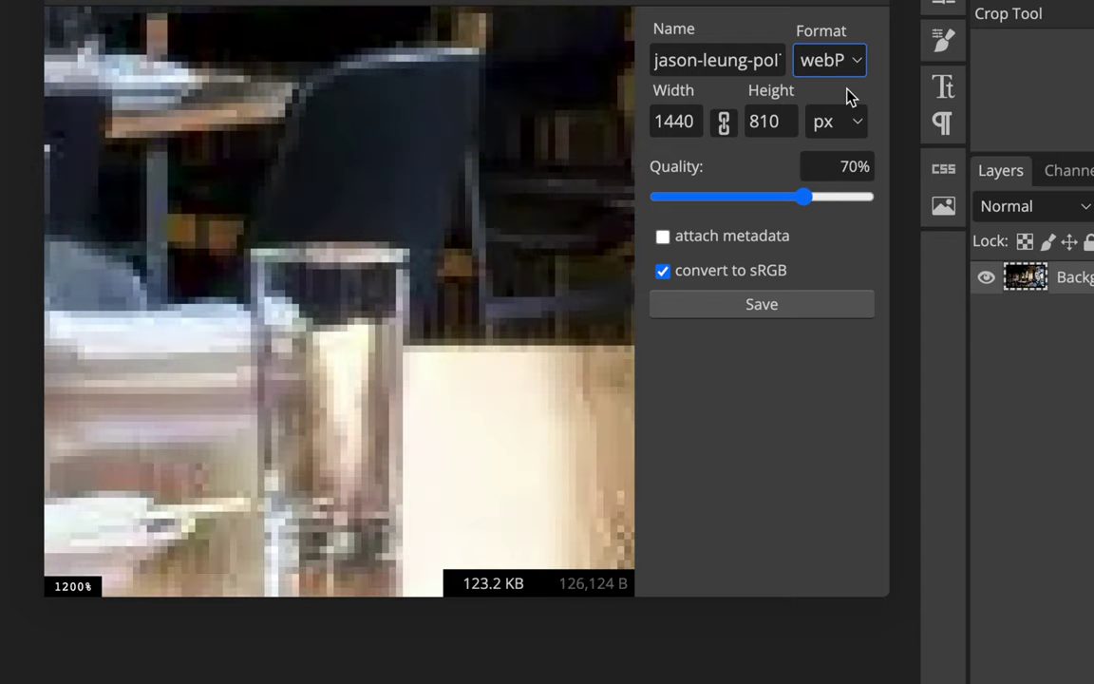
left_click(848, 65)
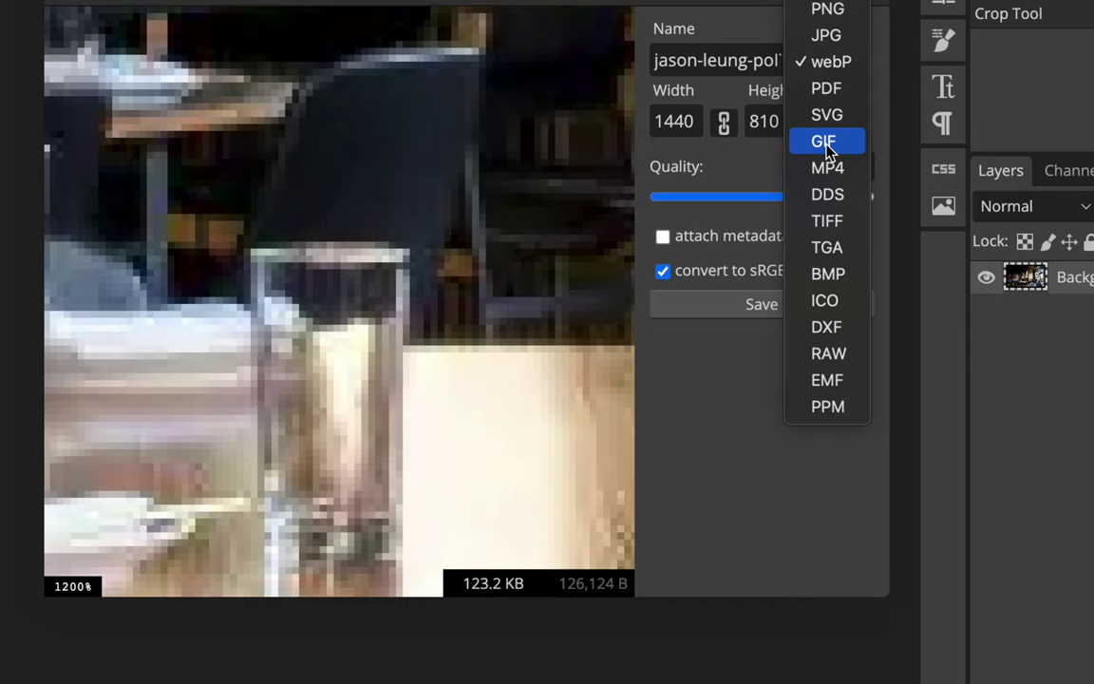
key("Escape")
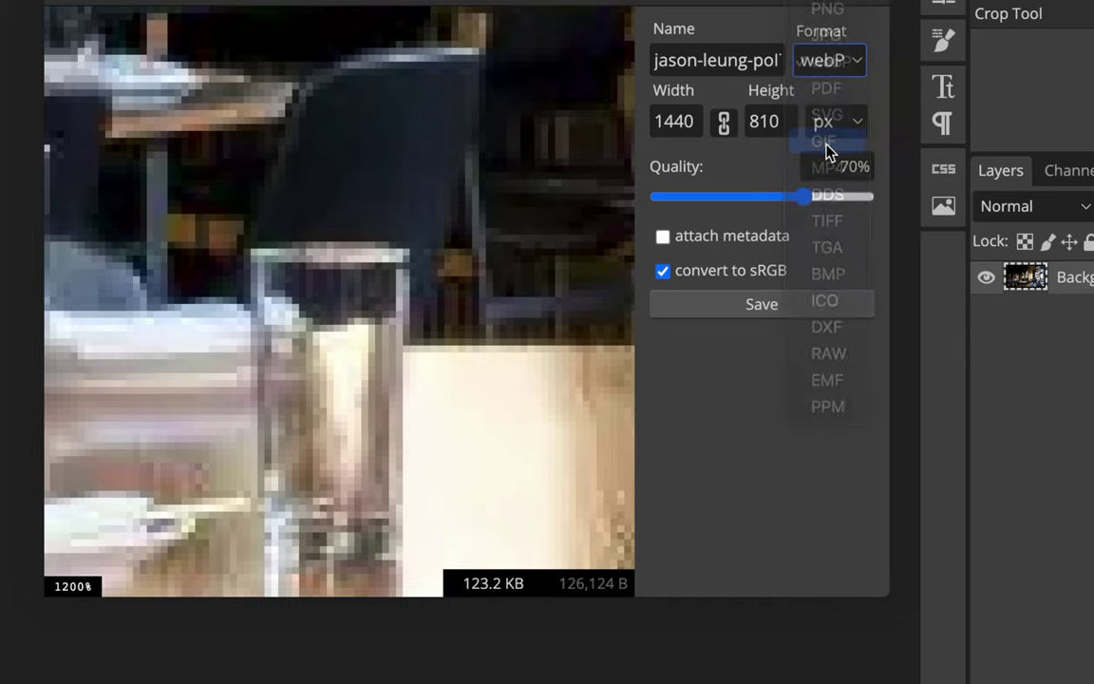
key("Down")
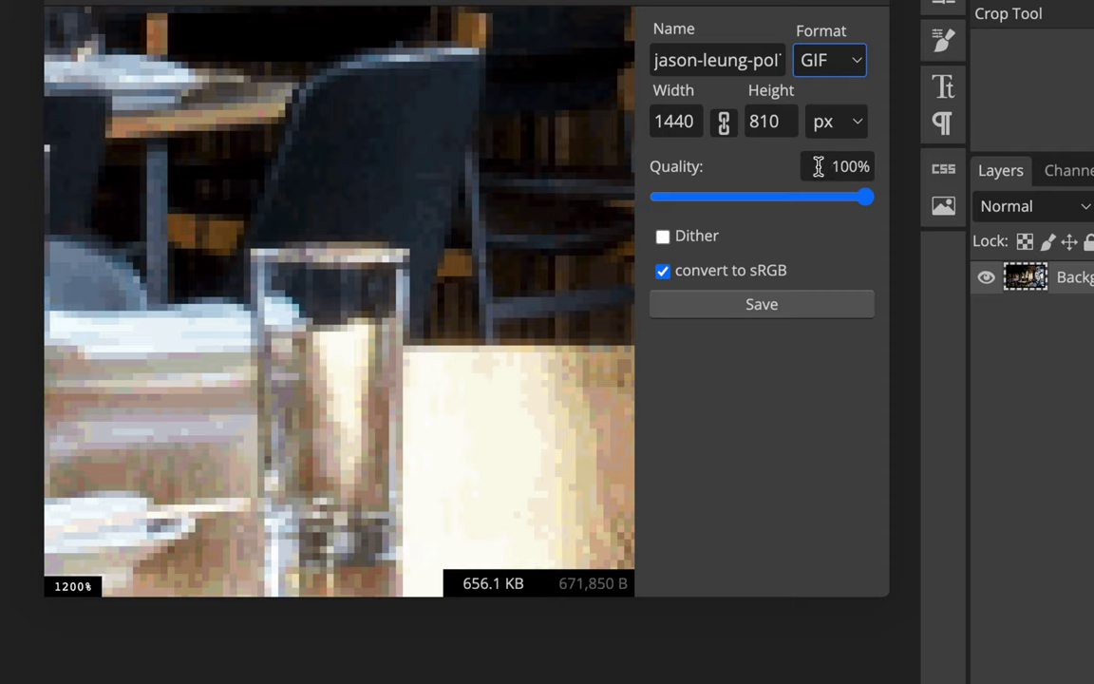
left_click(852, 63)
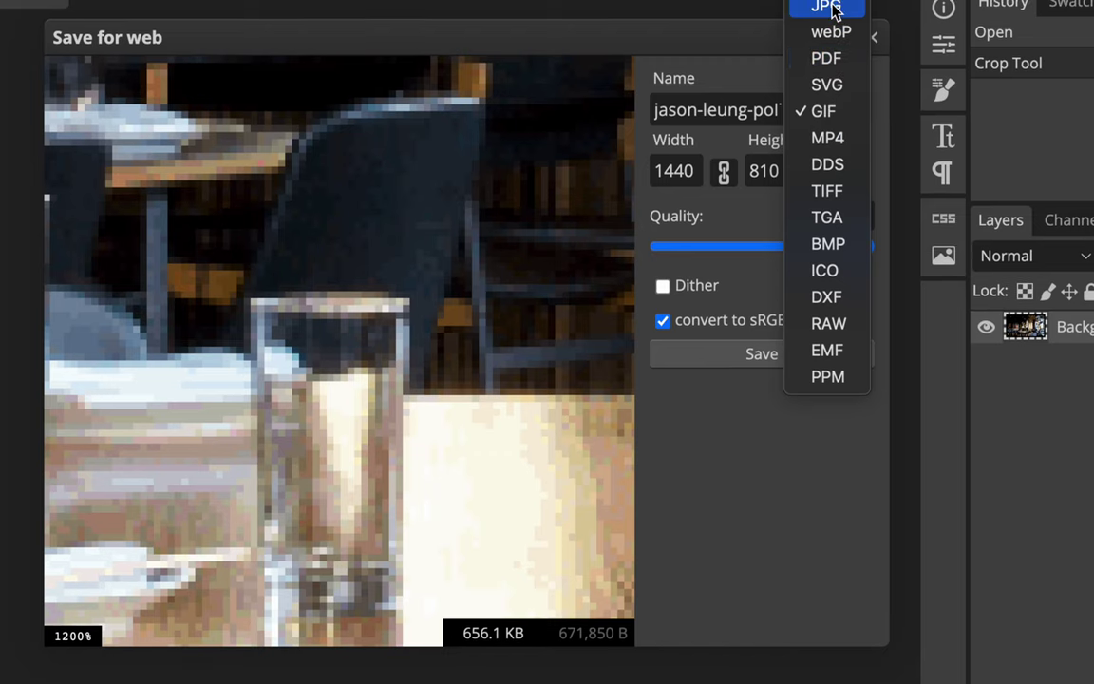
Step: Compare JPG, TIFF and BMP file sizes, then set the export format to RAW (4.4 MB)
key("Escape")
key("Up")
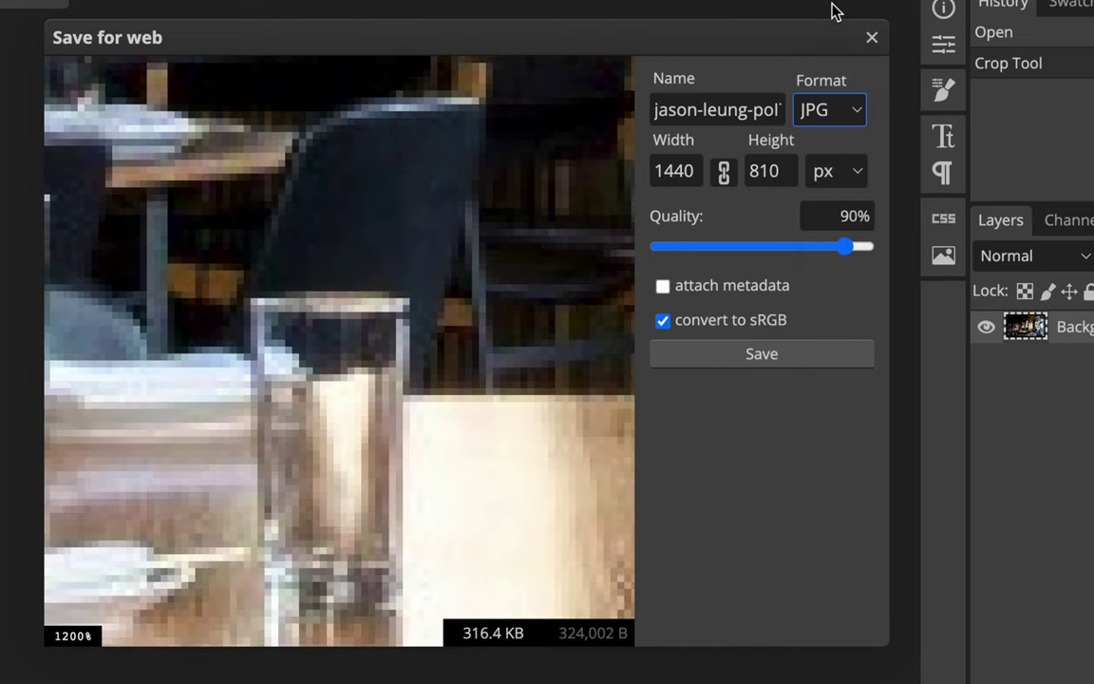
left_click(856, 114)
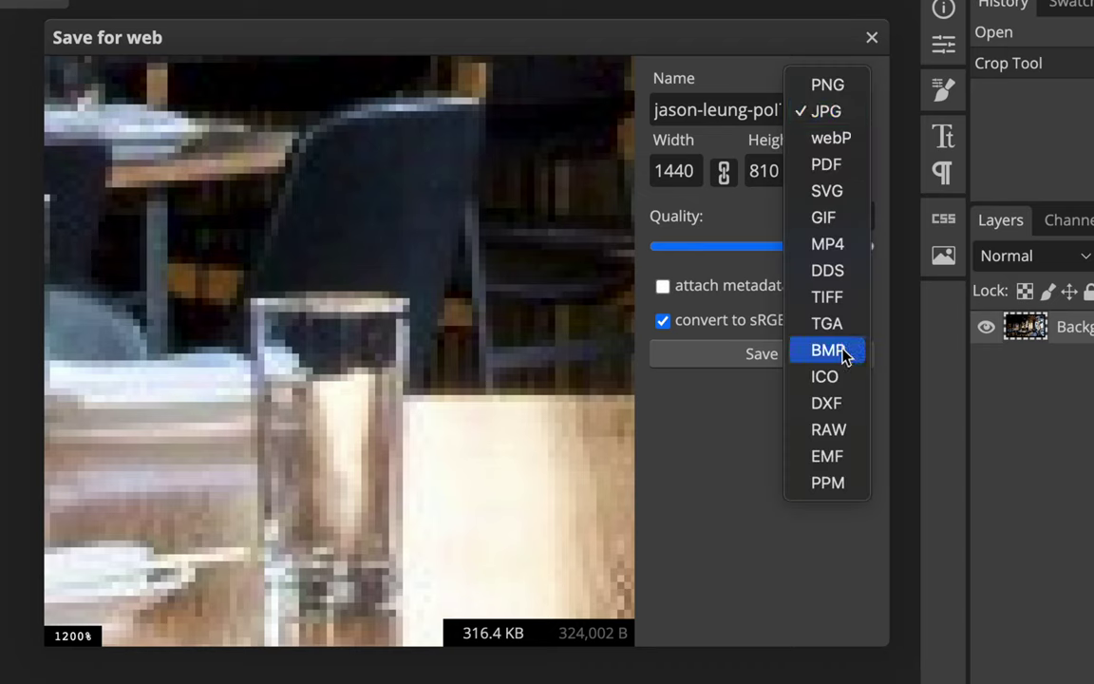
left_click(845, 299)
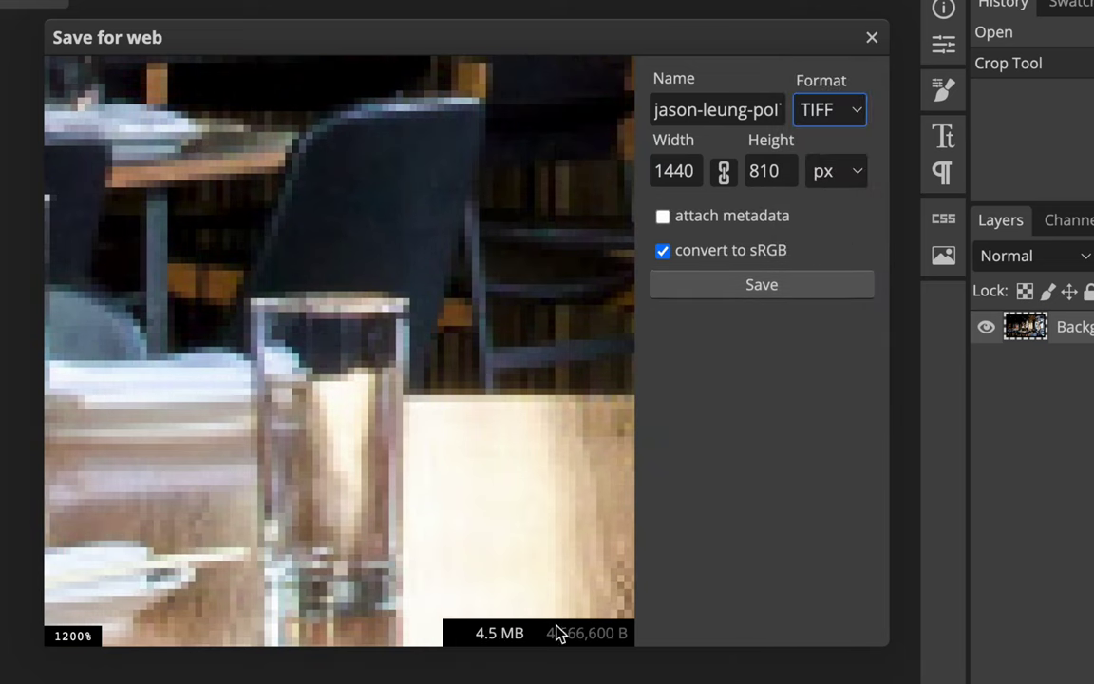
left_click(850, 115)
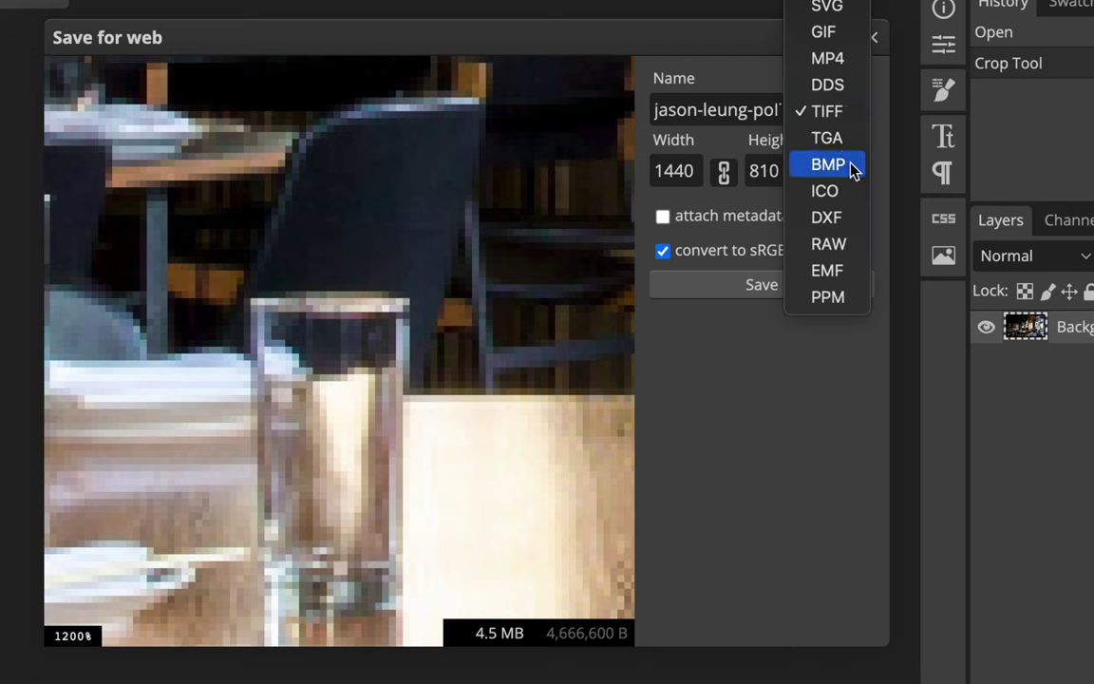
key("Escape")
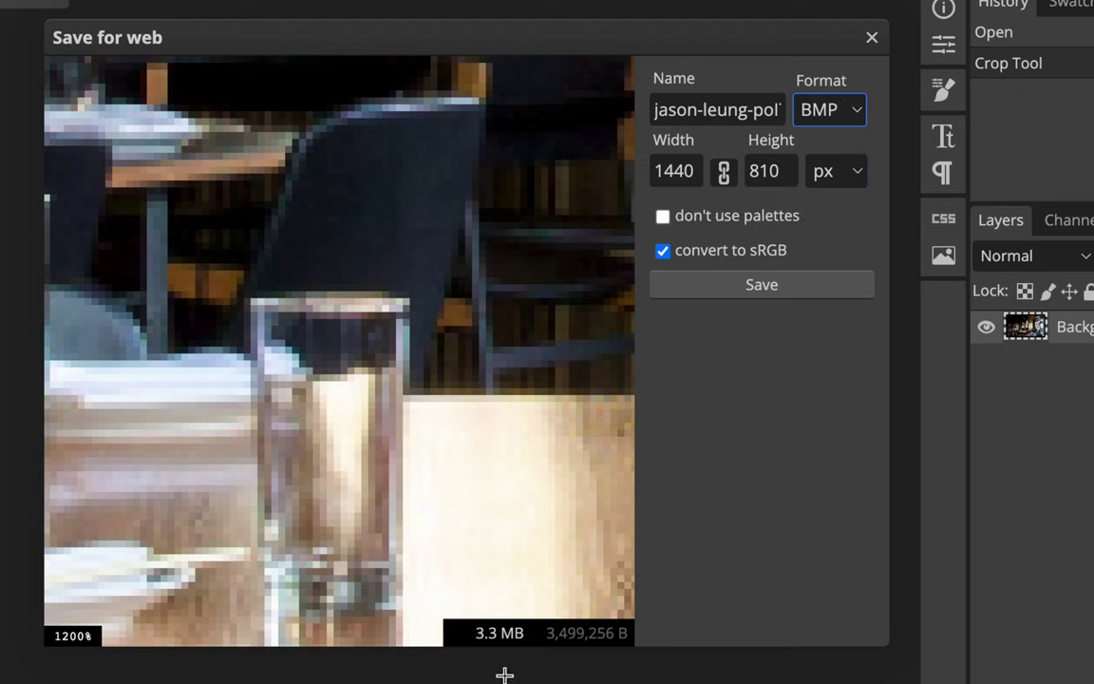
left_click(857, 112)
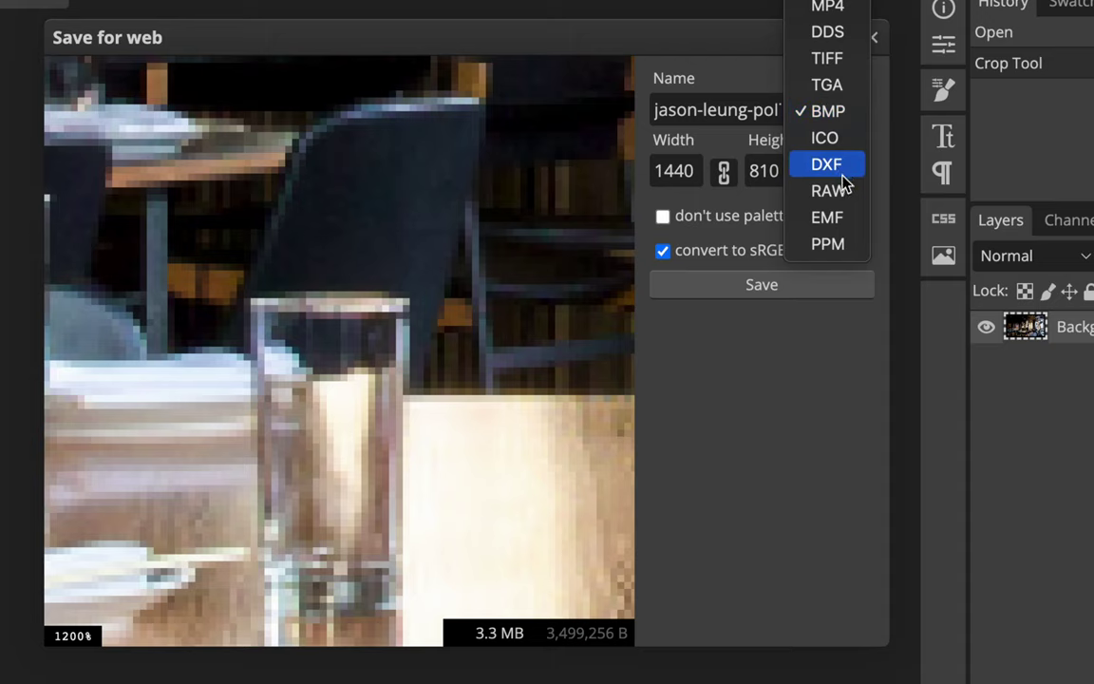
key("Escape")
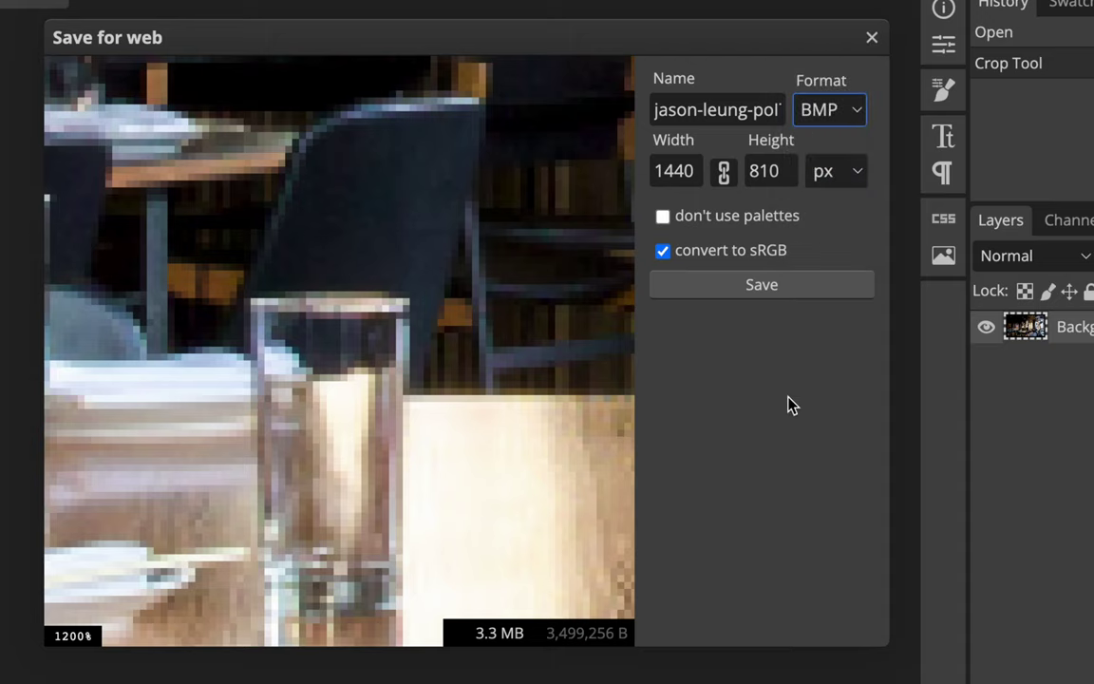
key("Down")
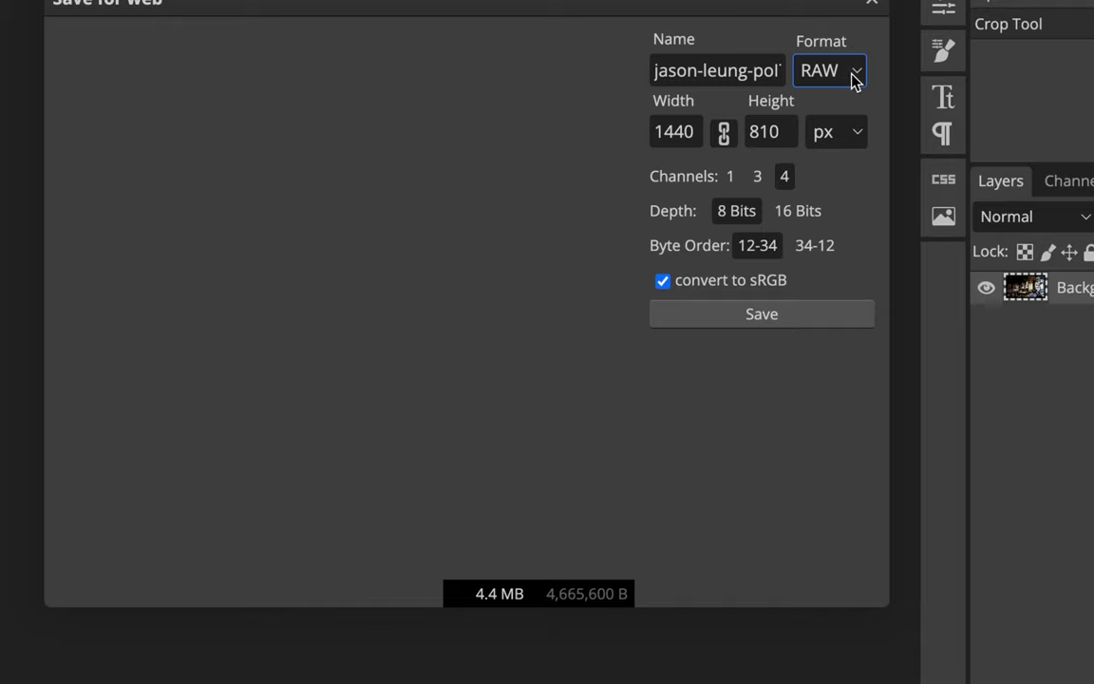
left_click(853, 112)
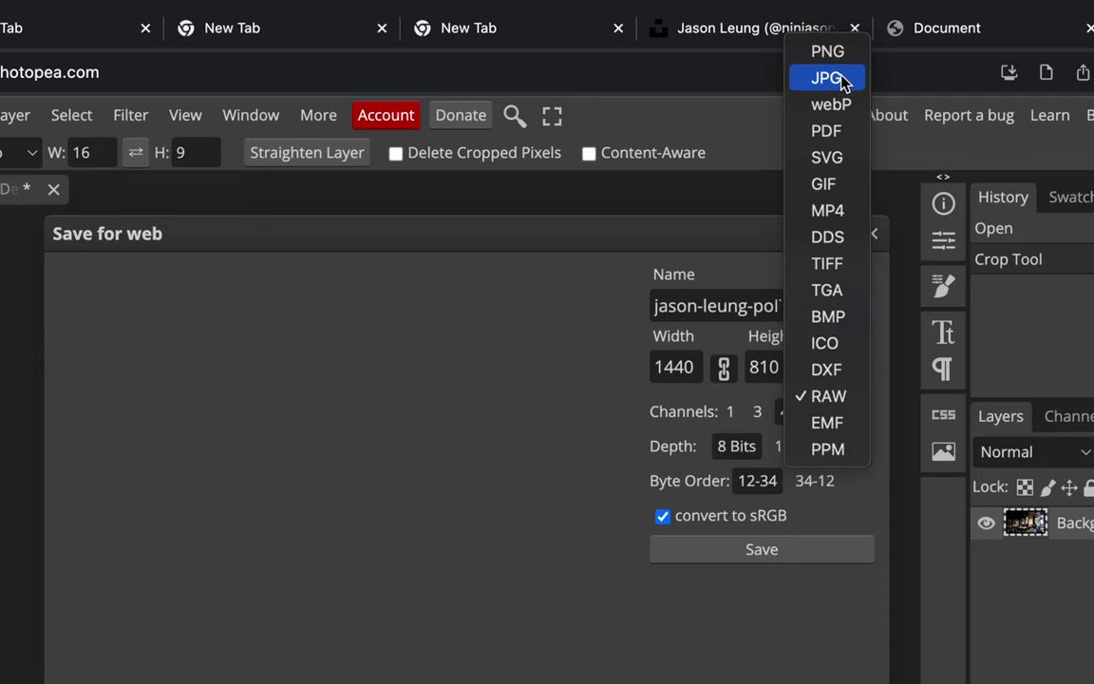
Step: Switch the export format to webP and set quality to 95% (364.2 KB)
key("Escape")
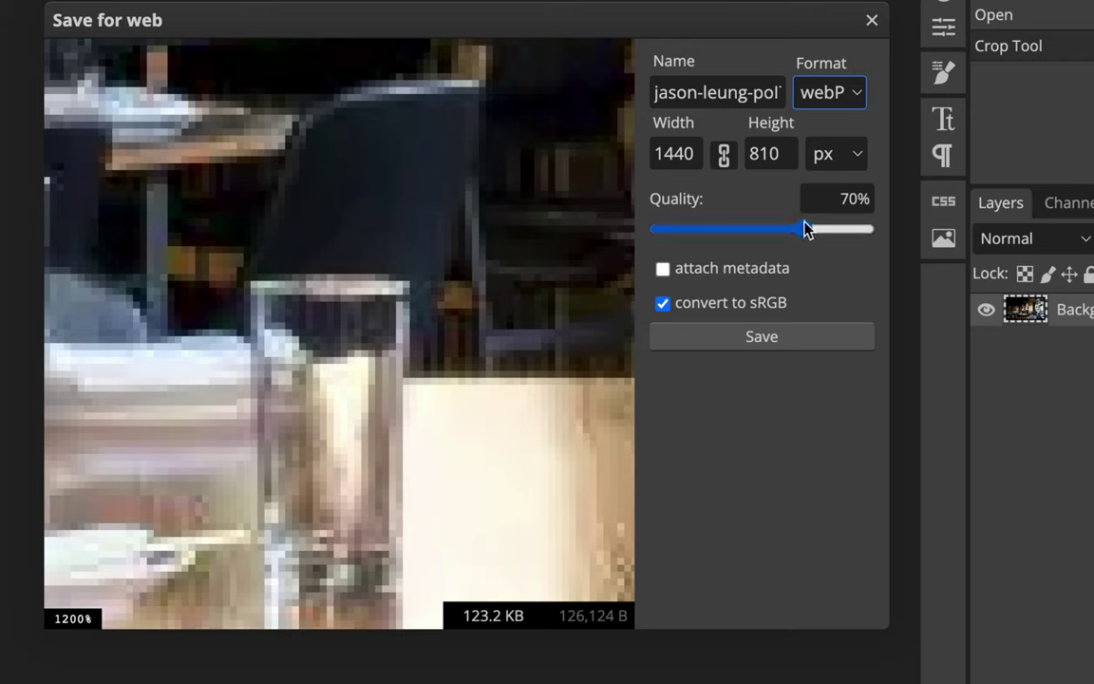
left_click_drag(808, 231, 847, 236)
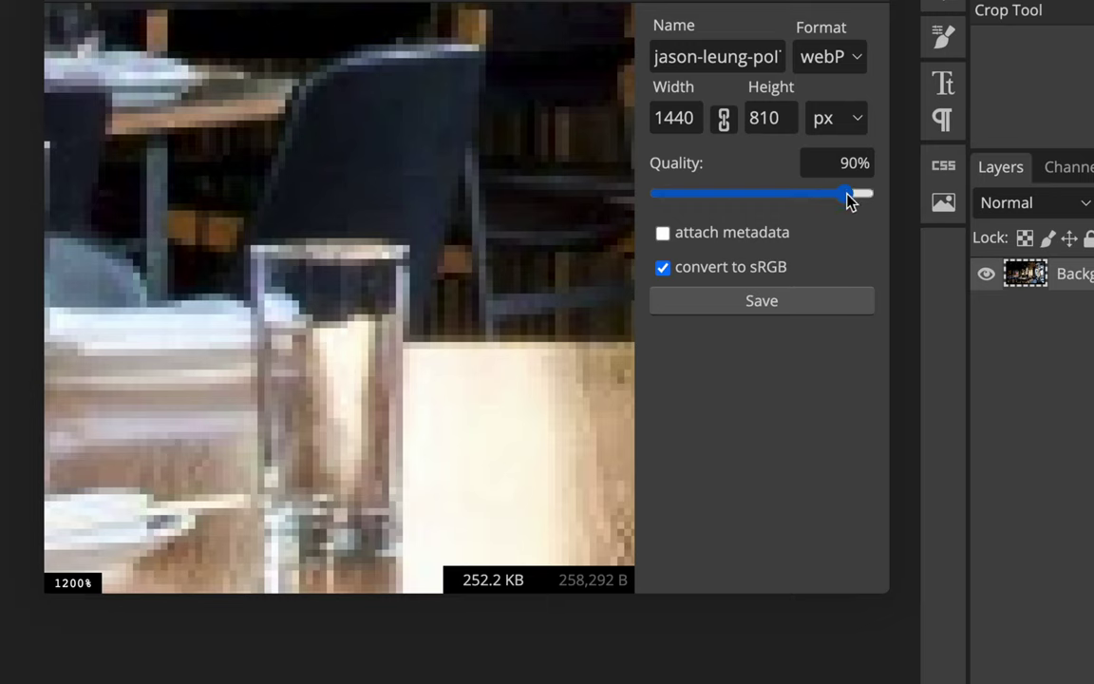
left_click_drag(851, 198, 861, 200)
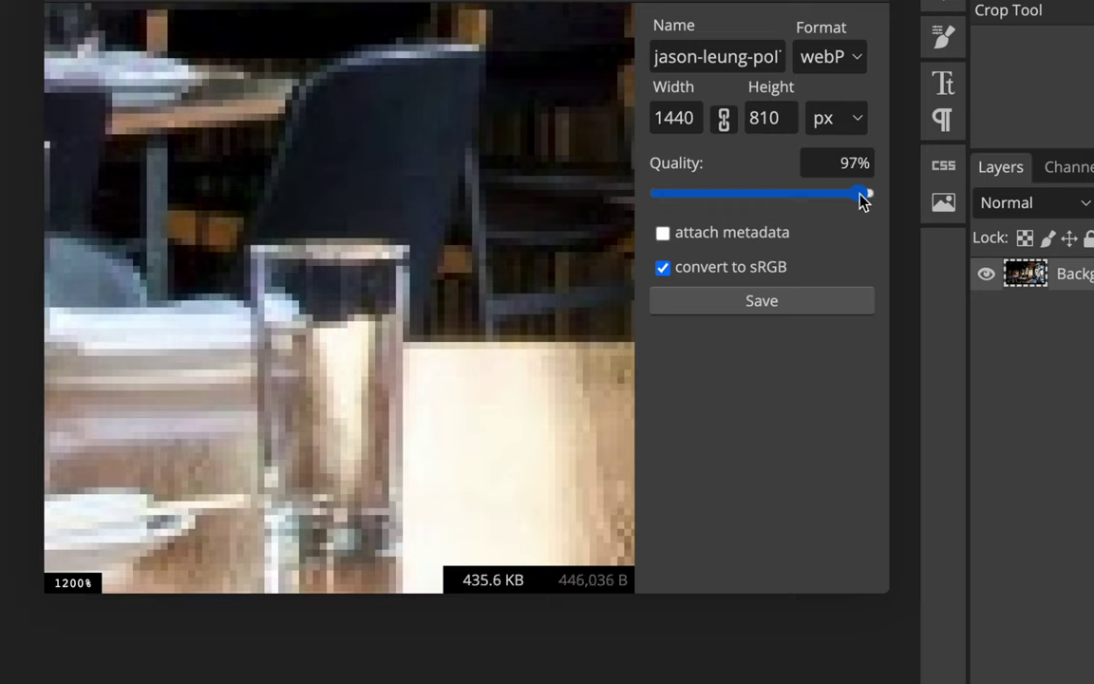
left_click_drag(861, 199, 855, 200)
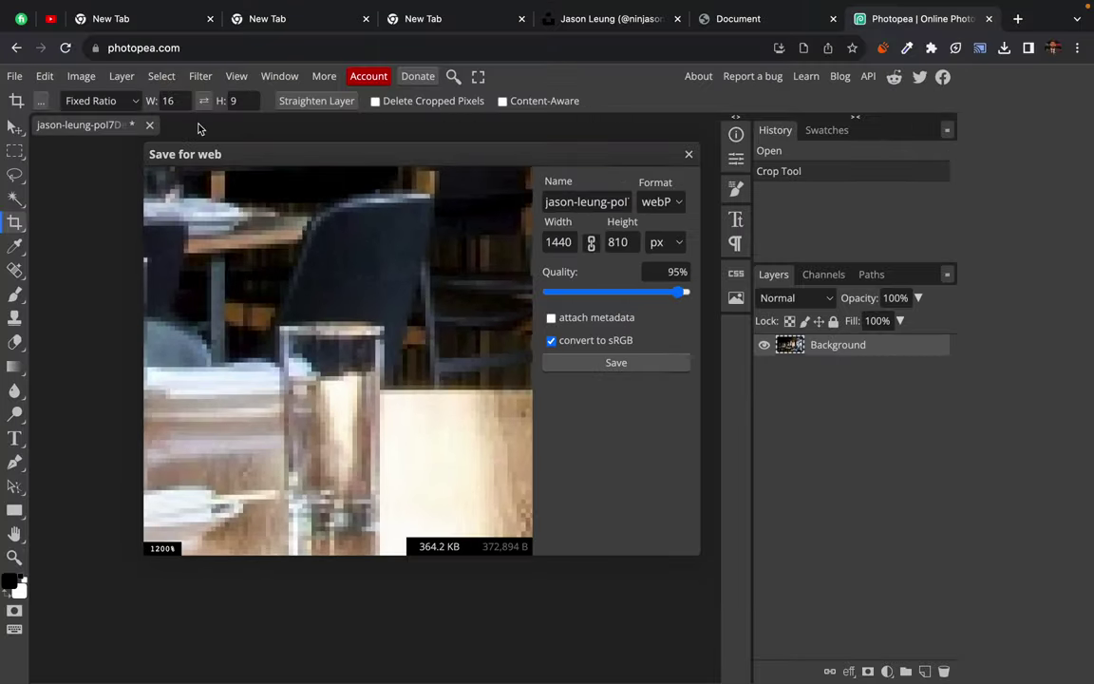
Step: Close the export dialog, discard the unsaved restaurant image, and close the Photopea tab
key("Escape")
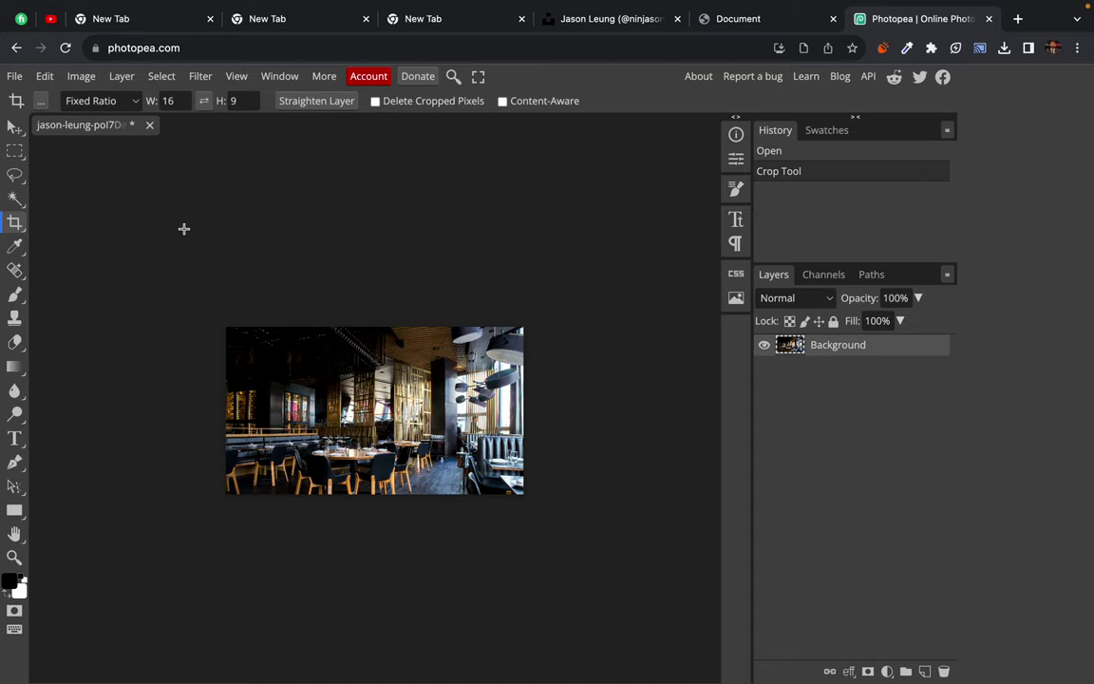
left_click(150, 127)
left_click(675, 151)
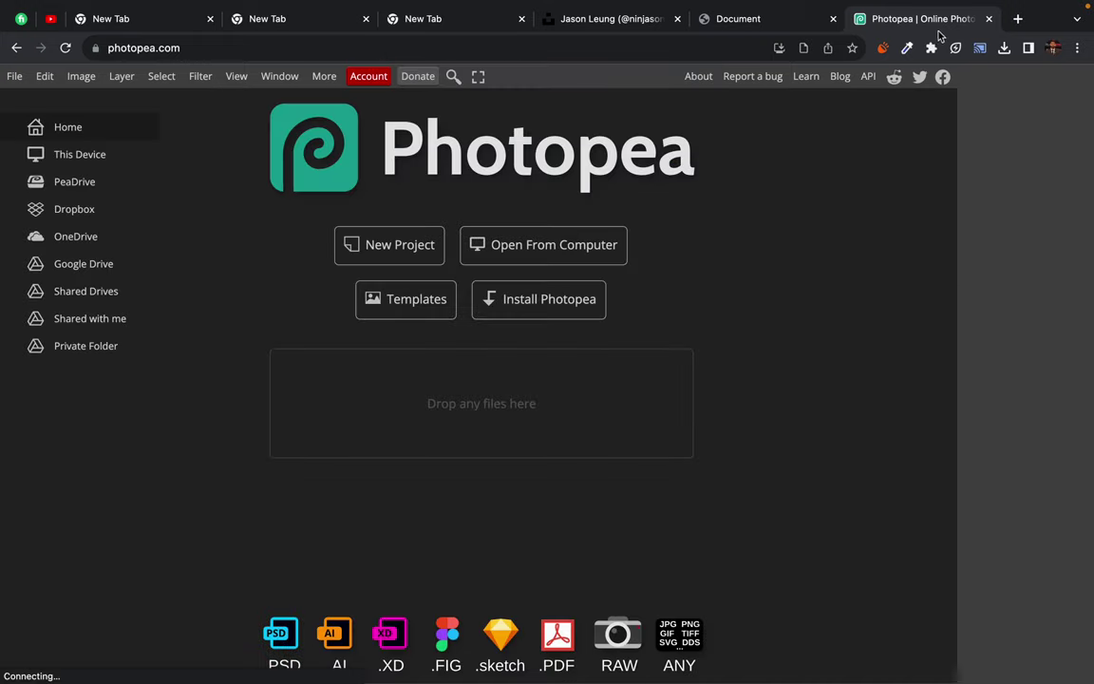
key("ctrl+w")
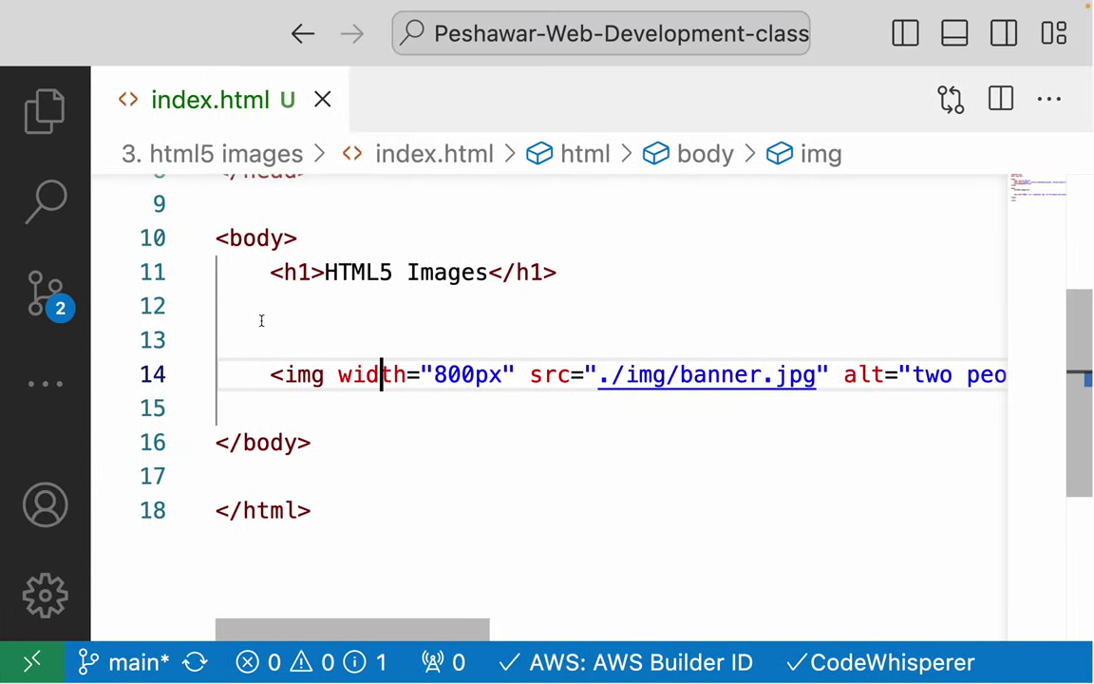
Step: Delete banner.jpg from the project's img folder in VS Code's Explorer
left_click(43, 108)
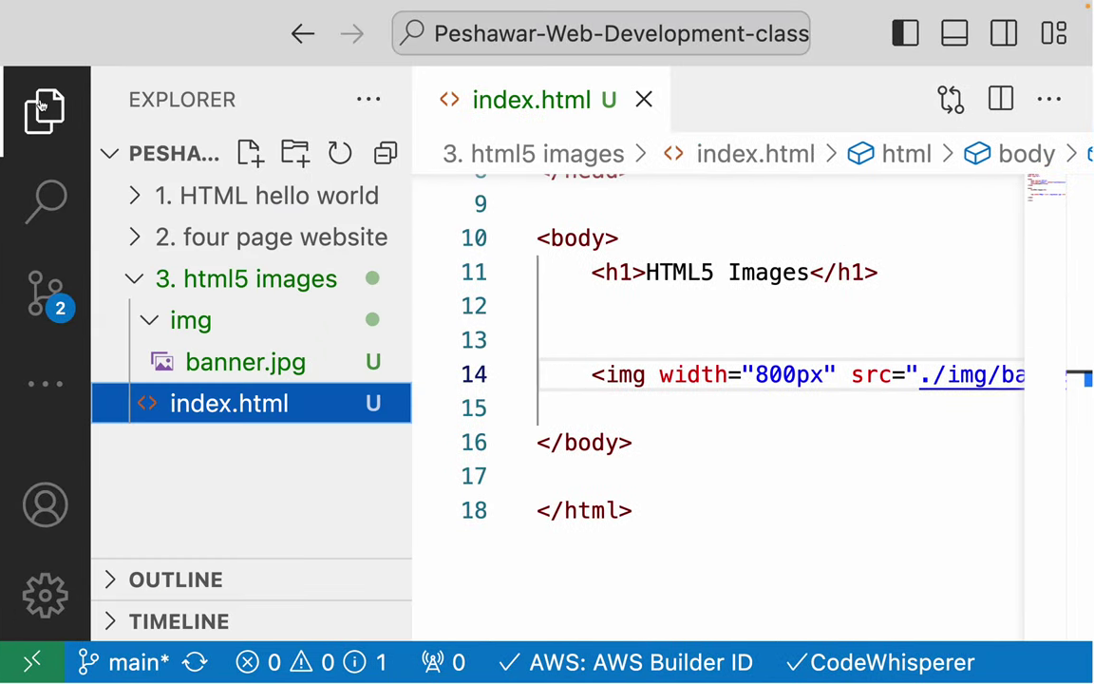
left_click(245, 362)
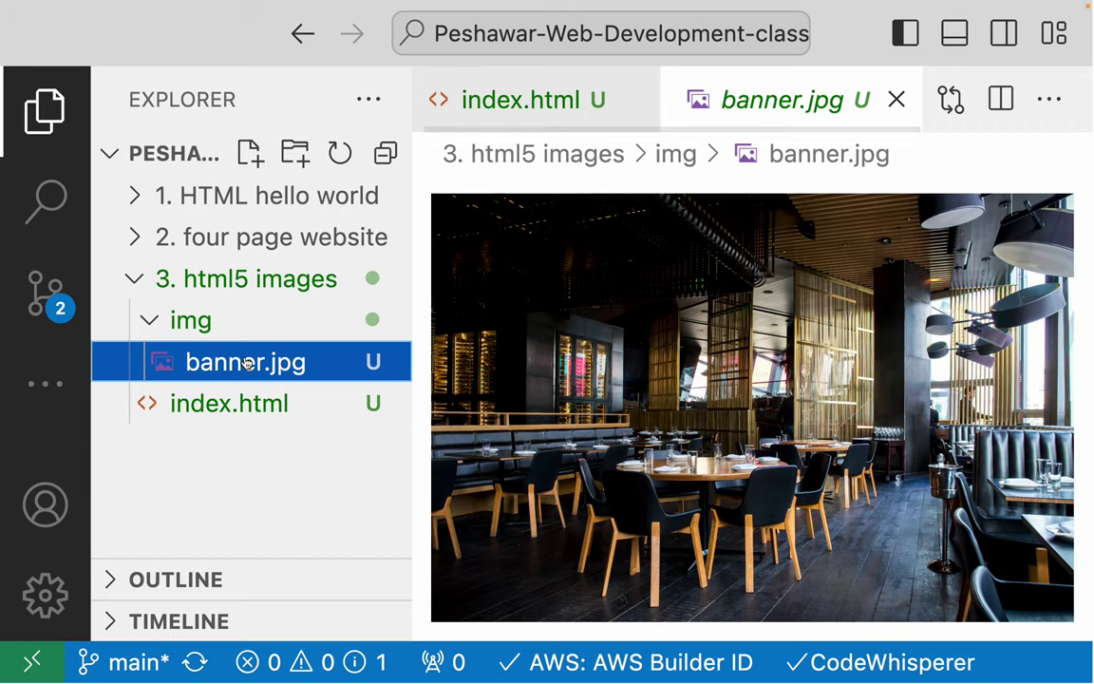
key("super+BackSpace")
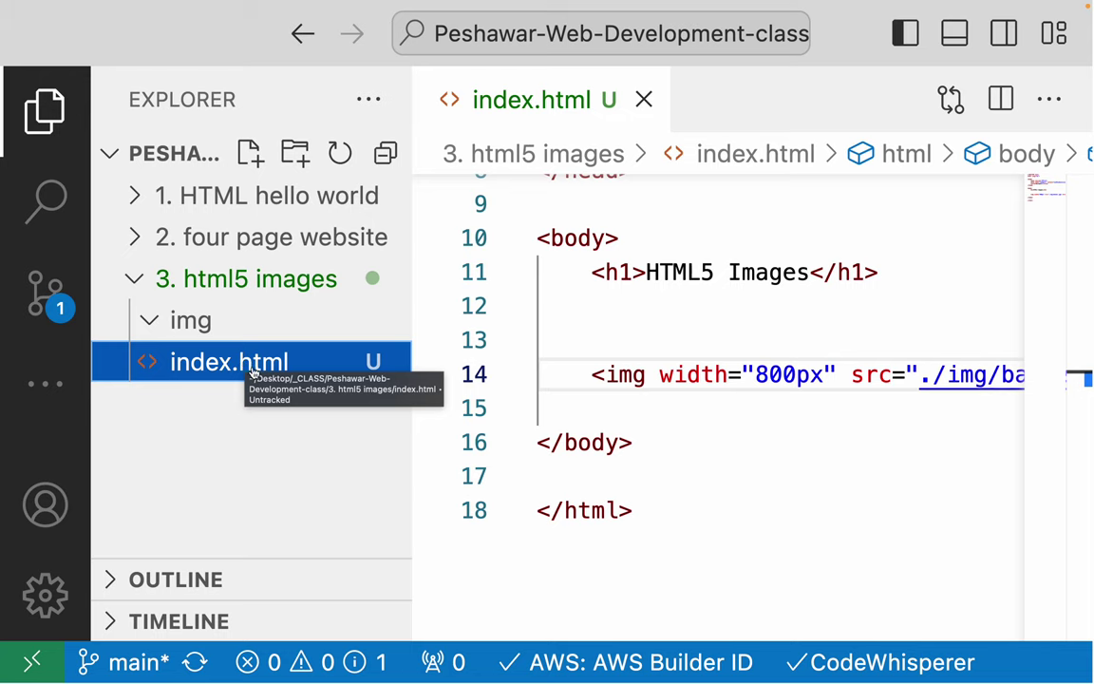
Step: Switch desktop spaces to reach the Finder Downloads window
key("ctrl+Left")
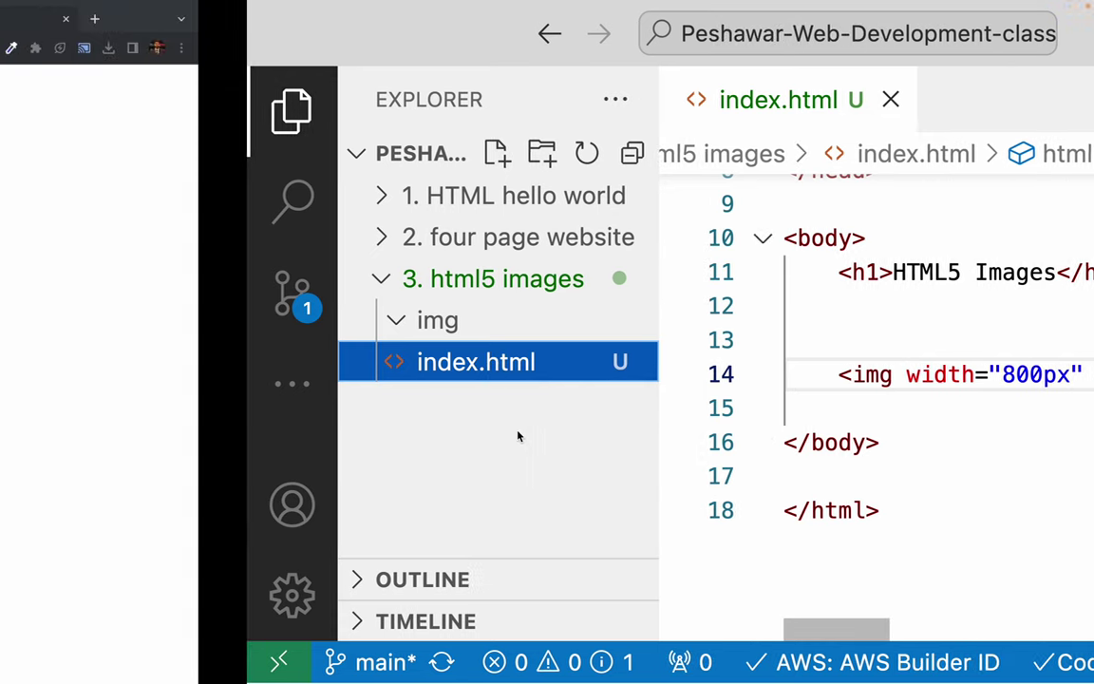
key("ctrl+Left")
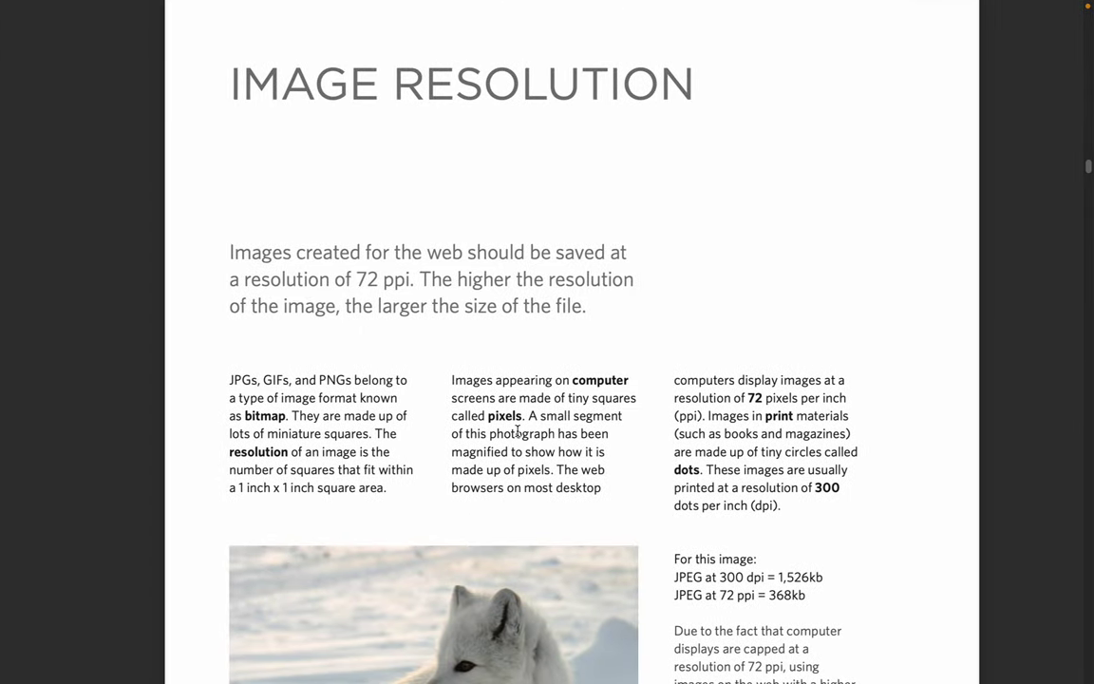
key("ctrl+Left")
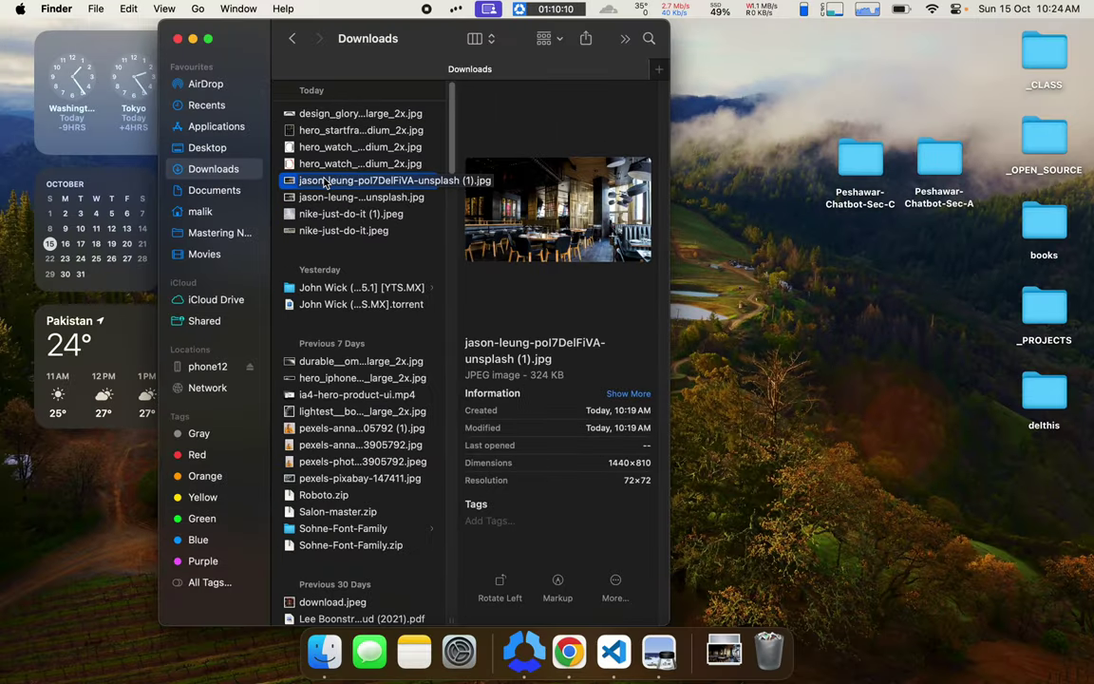
Step: Copy the downloaded 1440×810 restaurant JPG from Finder into the project's img folder in VS Code
mouse_move(306, 181)
left_mouse_down()
mouse_move(565, 216)
mouse_move(170, 332)
mouse_move(195, 321)
left_mouse_up()
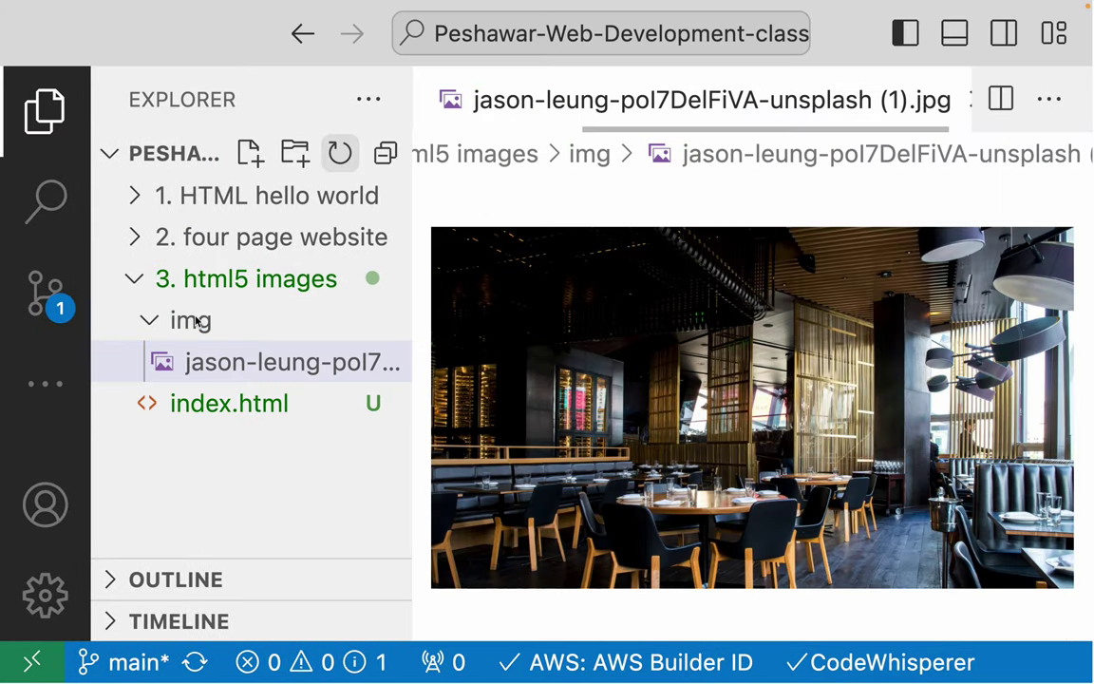
Step: Rename the new restaurant image in the img folder to banner.jpg
left_click(215, 361)
key("Return")
key("BackSpace")
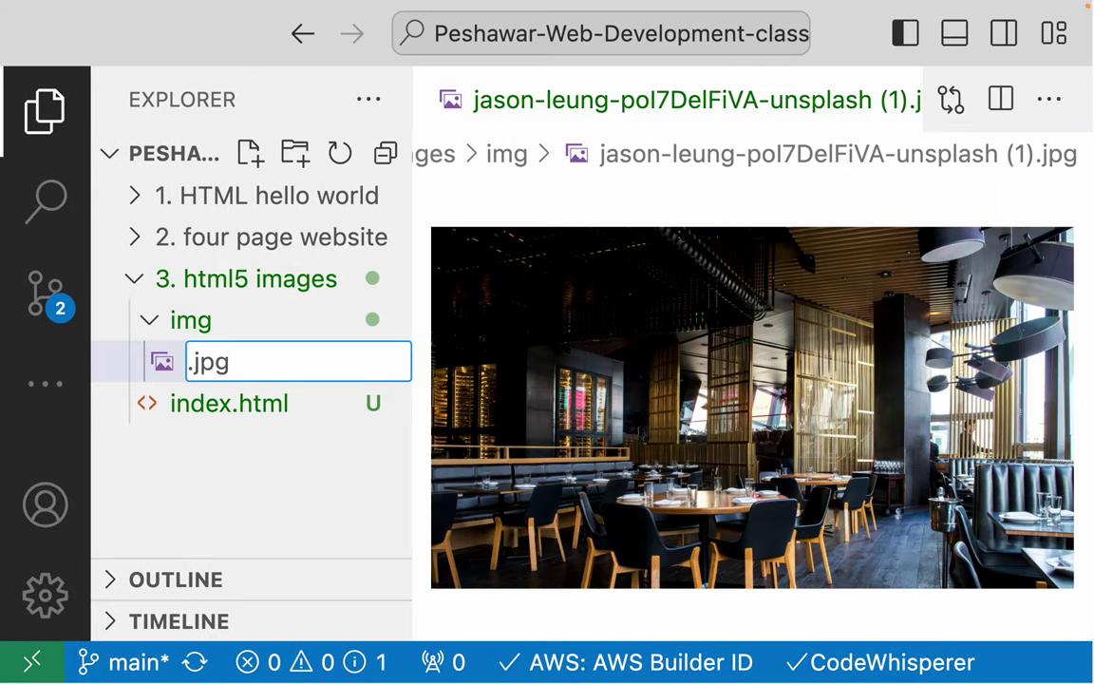
type("banner")
key("Return")
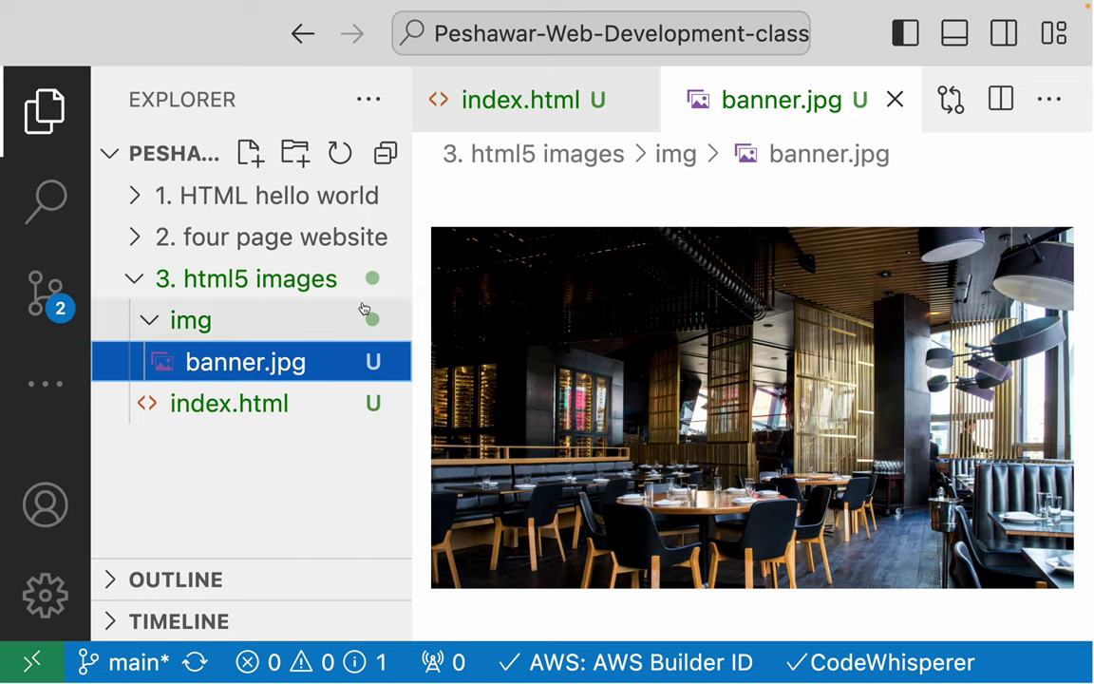
Step: Close the banner.jpg preview and change the img width from 800px to 1440px, saved
middle_click(688, 104)
left_click(641, 272)
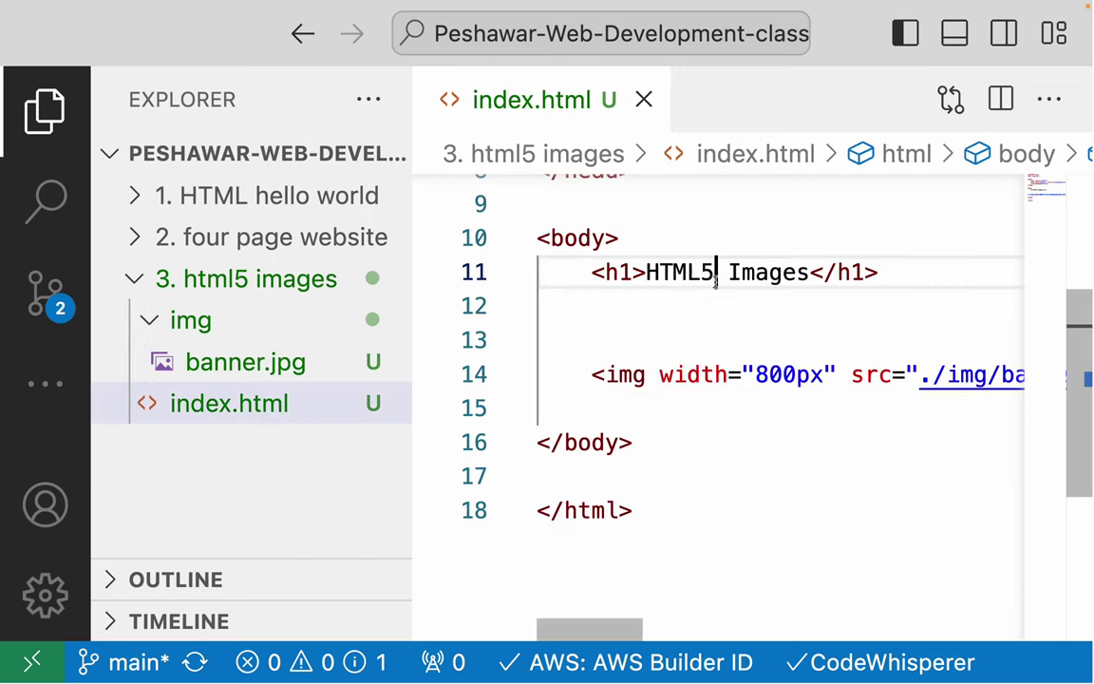
double_click(774, 374)
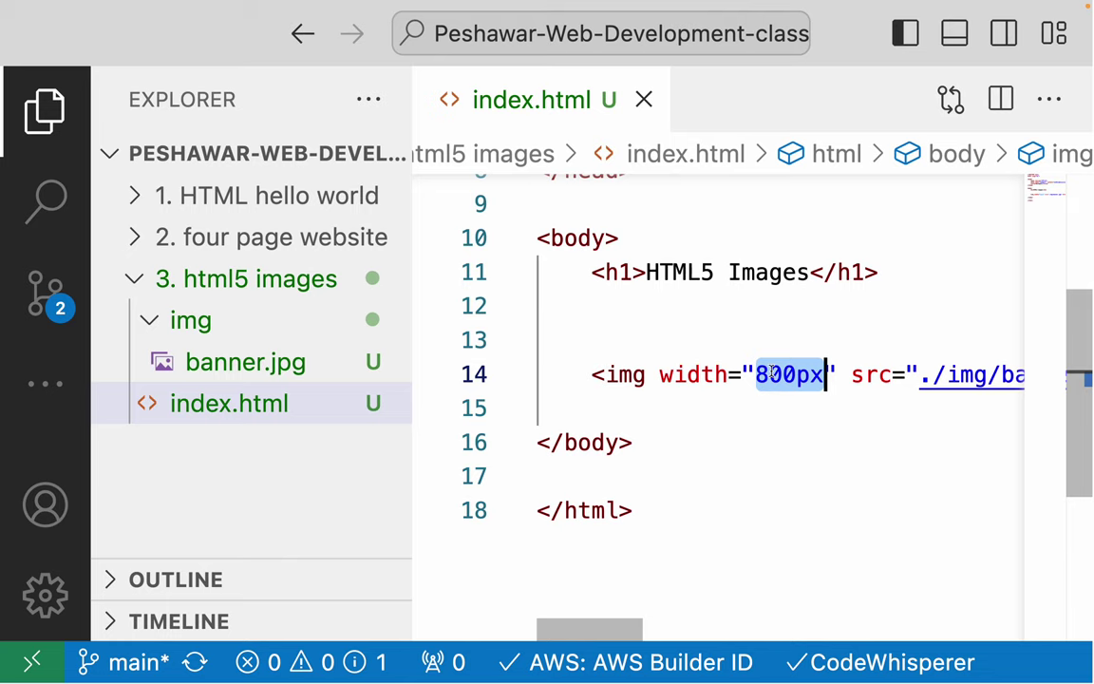
key("BackSpace")
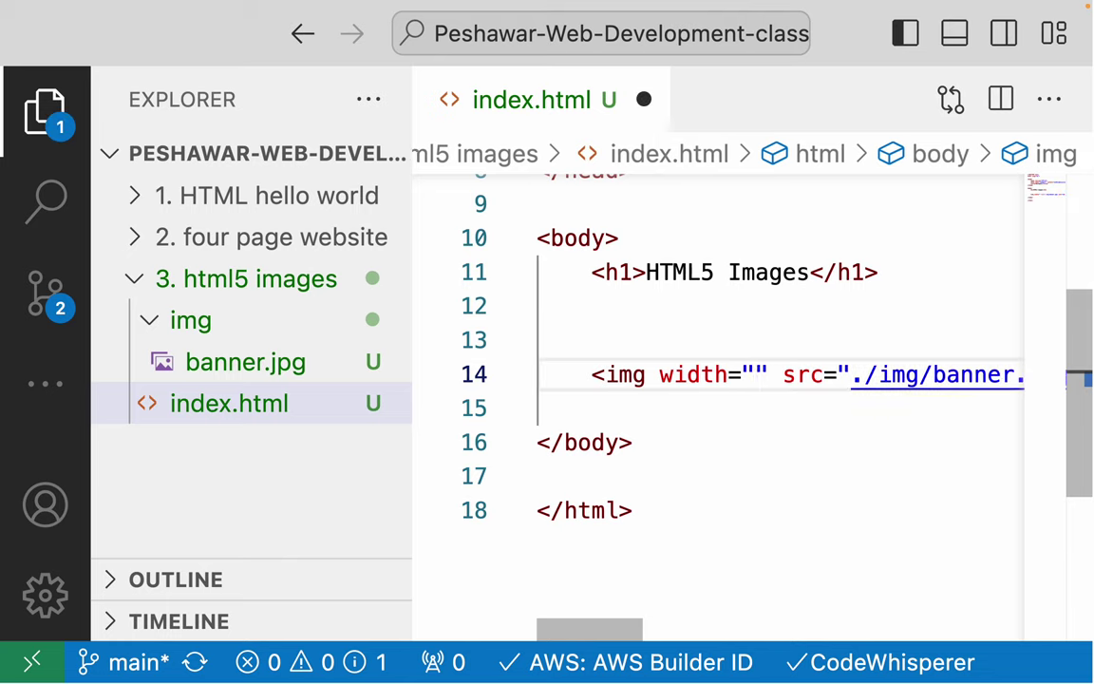
type("1440p")
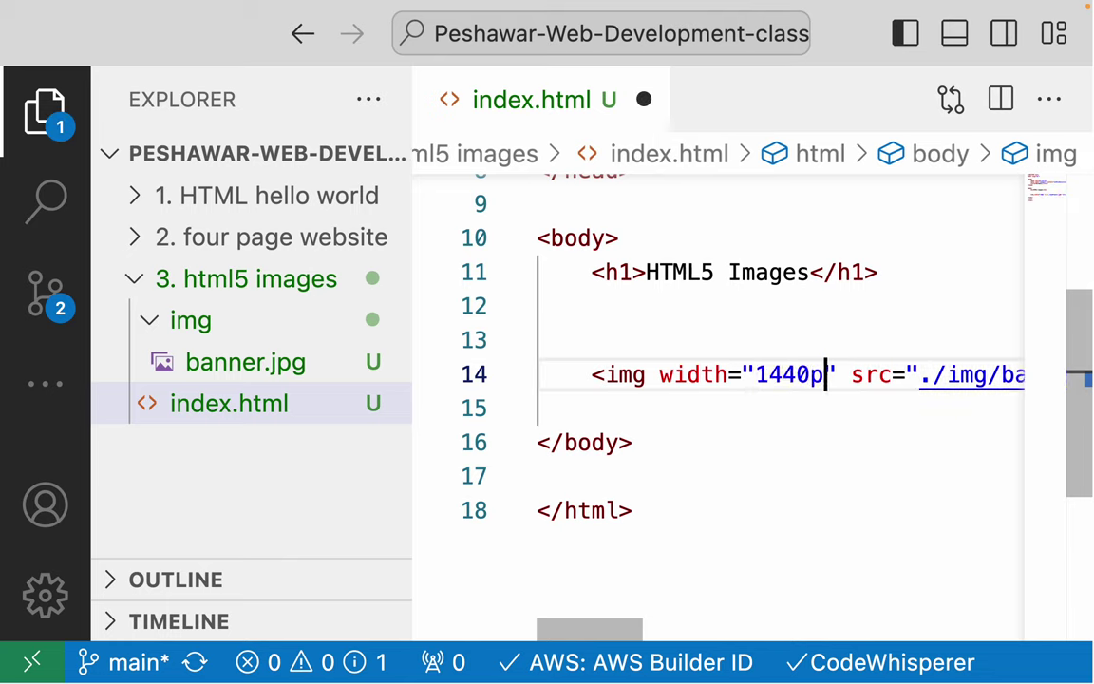
type("x")
key("super+s")
left_click(737, 306)
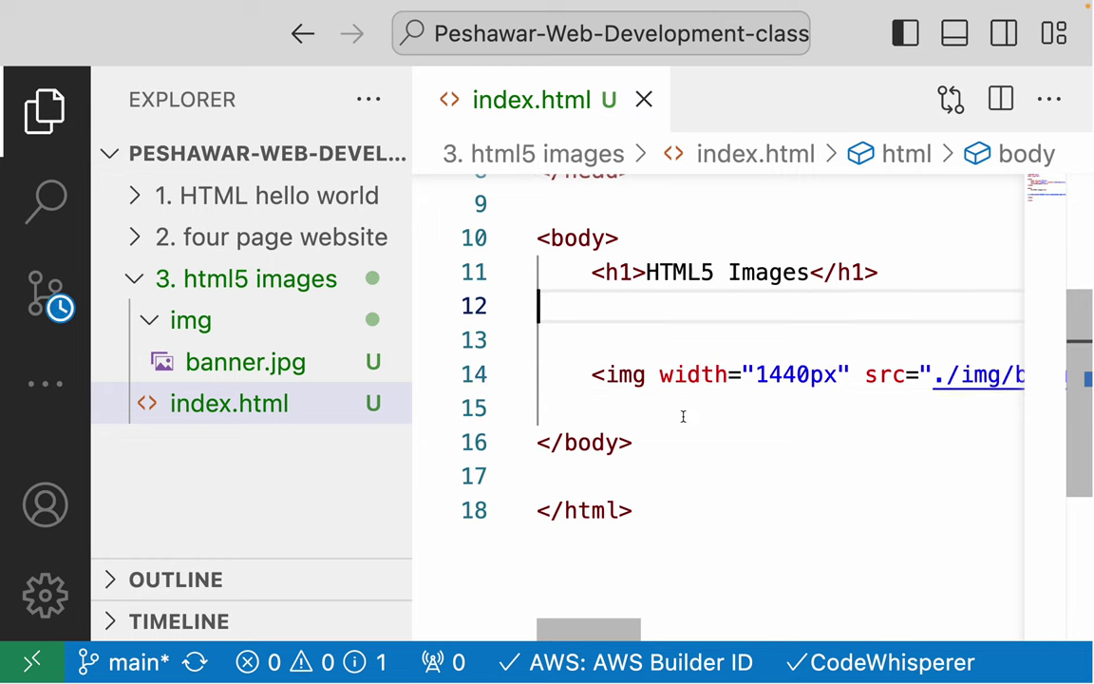
Step: Reload index.html in Chrome and scroll around the 1440px-wide restaurant banner
key("ctrl+Left")
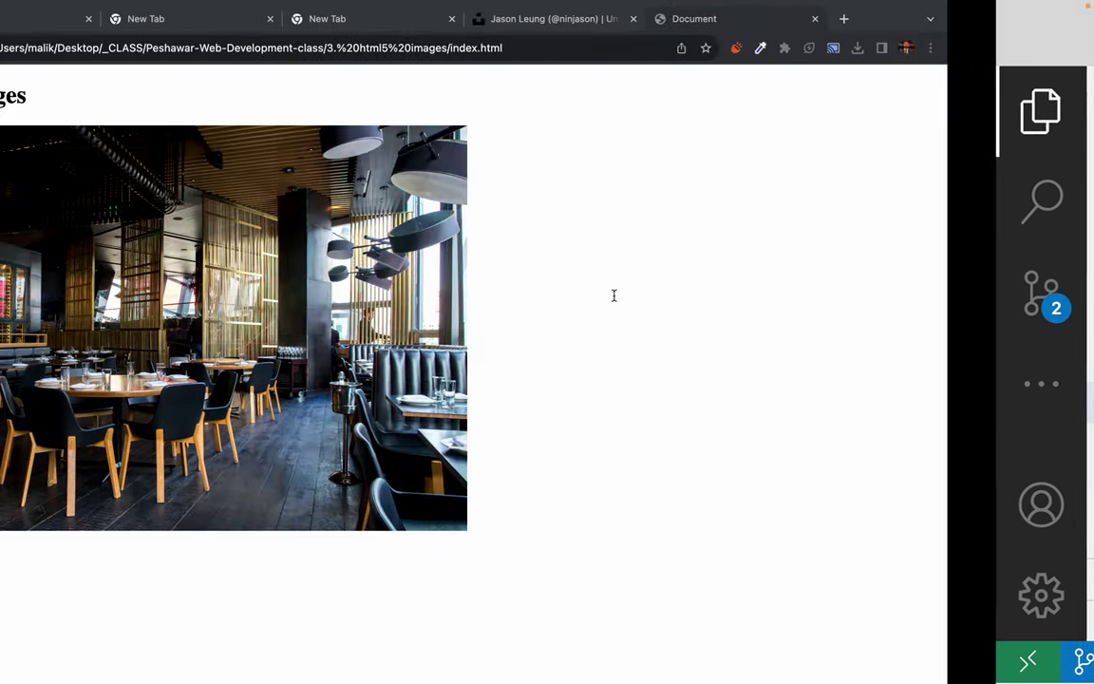
key("super+r")
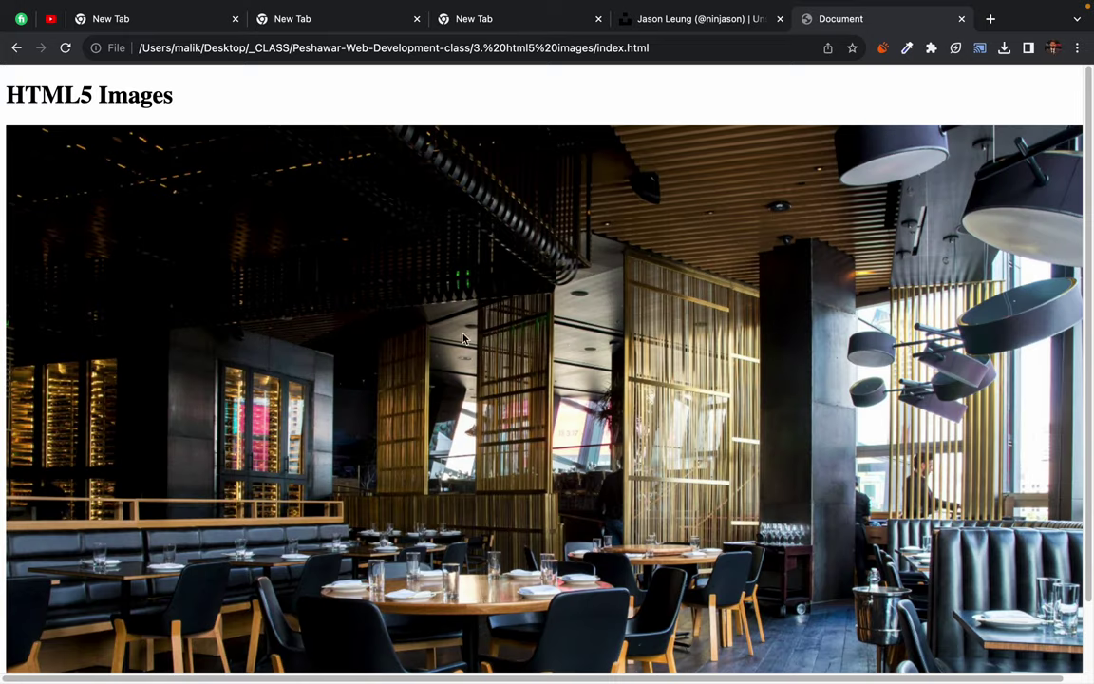
scroll(456, 346, "down", 2)
scroll(456, 346, "right", 1)
scroll(456, 347, "up", 2)
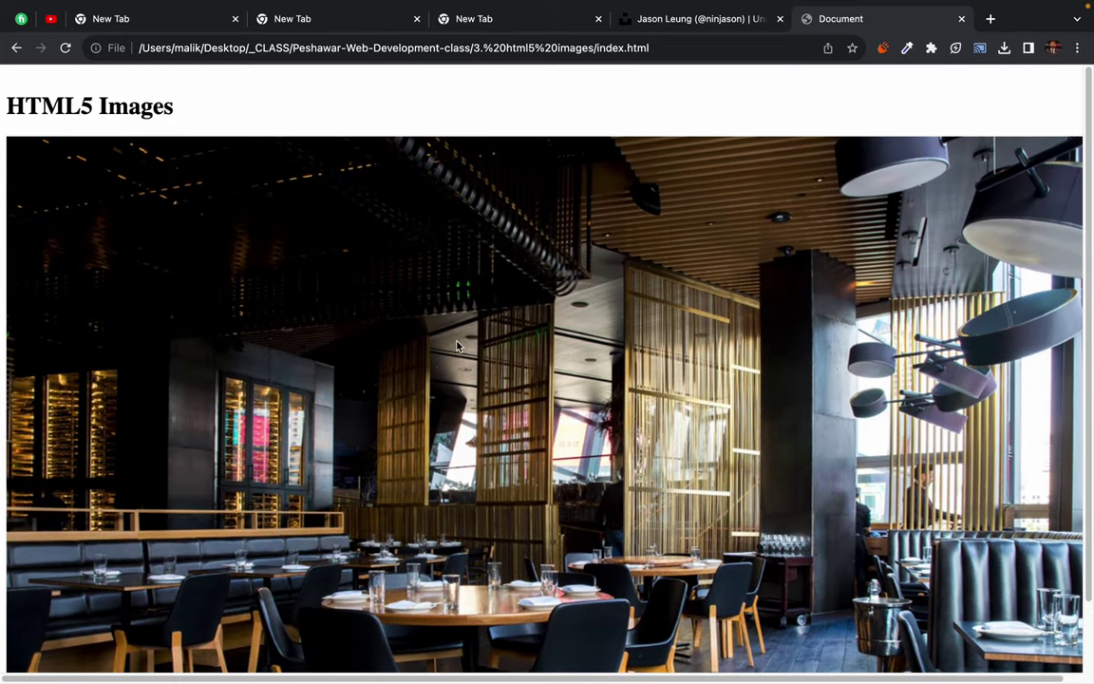
scroll(570, 368, "right", 2)
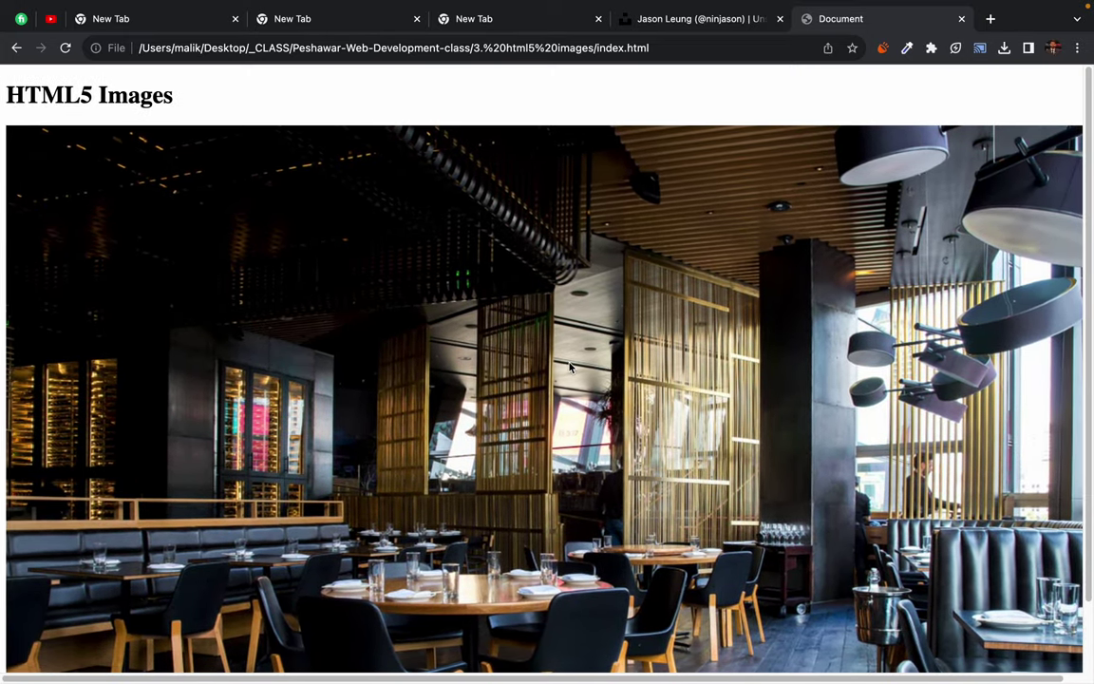
scroll(570, 380, "down", 2)
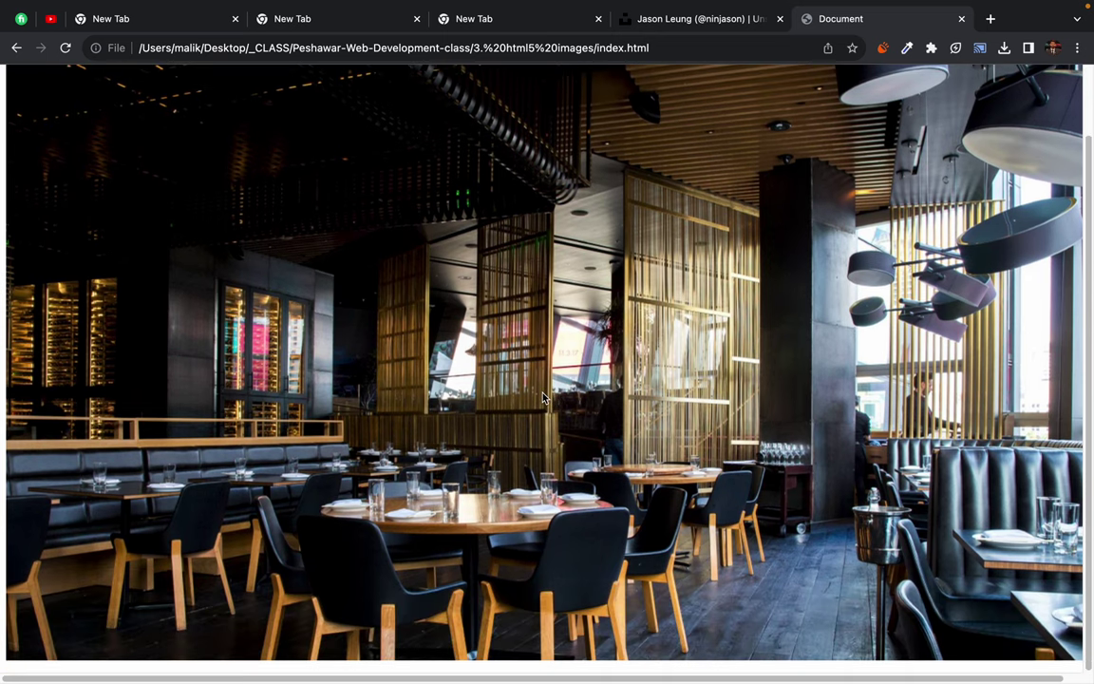
scroll(545, 394, "up", 2)
scroll(544, 397, "down", 2)
scroll(570, 404, "up", 2)
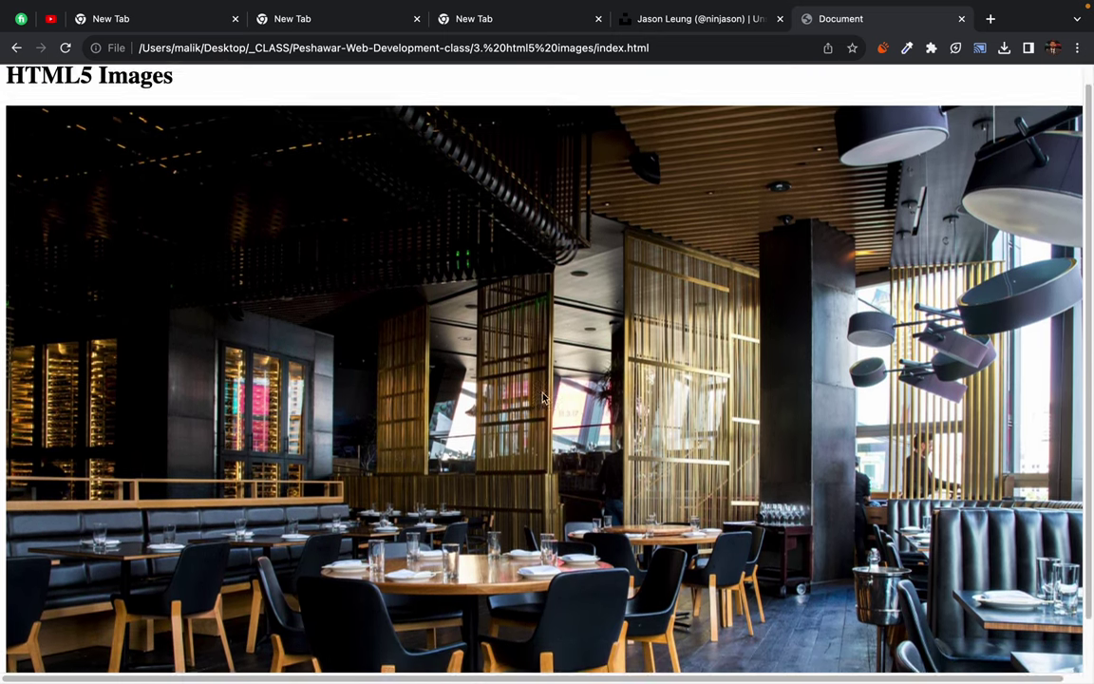
scroll(617, 413, "down", 2)
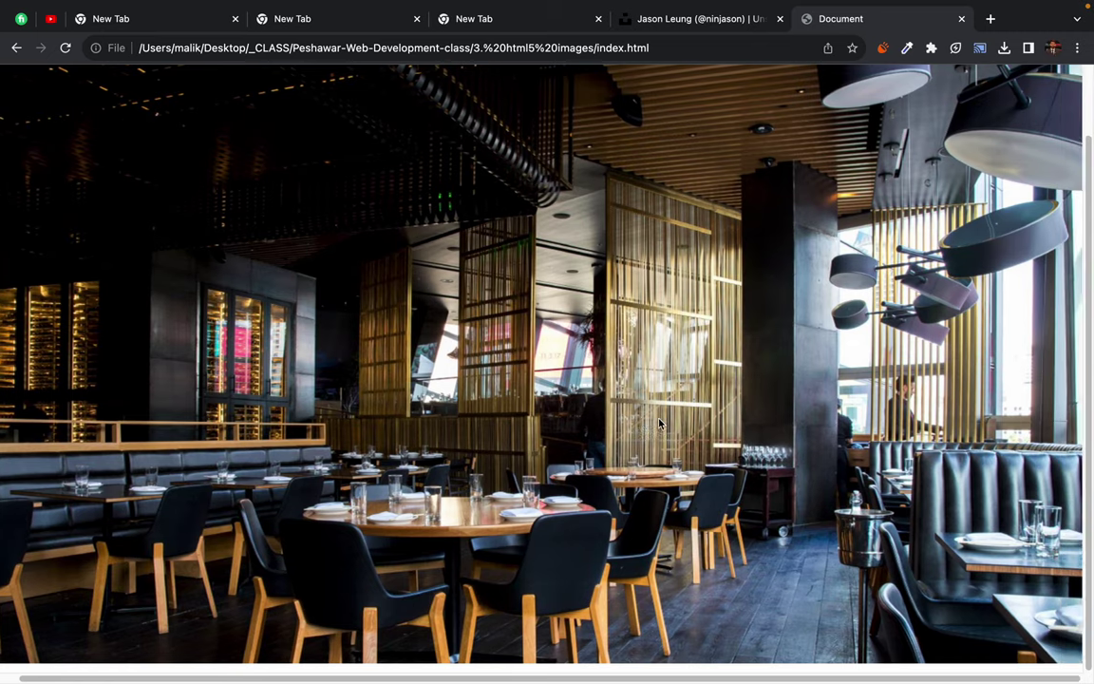
Step: Review the img tag on line 14 in the editor, then return to the browser
key("super+Tab")
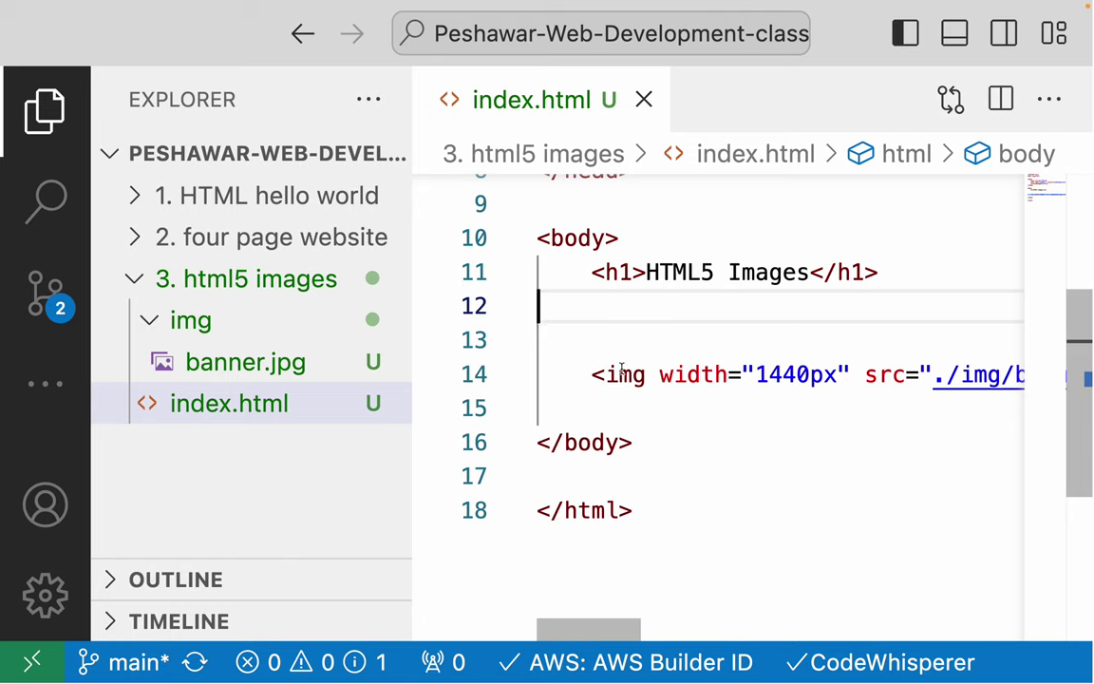
left_click_drag(608, 374, 881, 374)
left_click(880, 374)
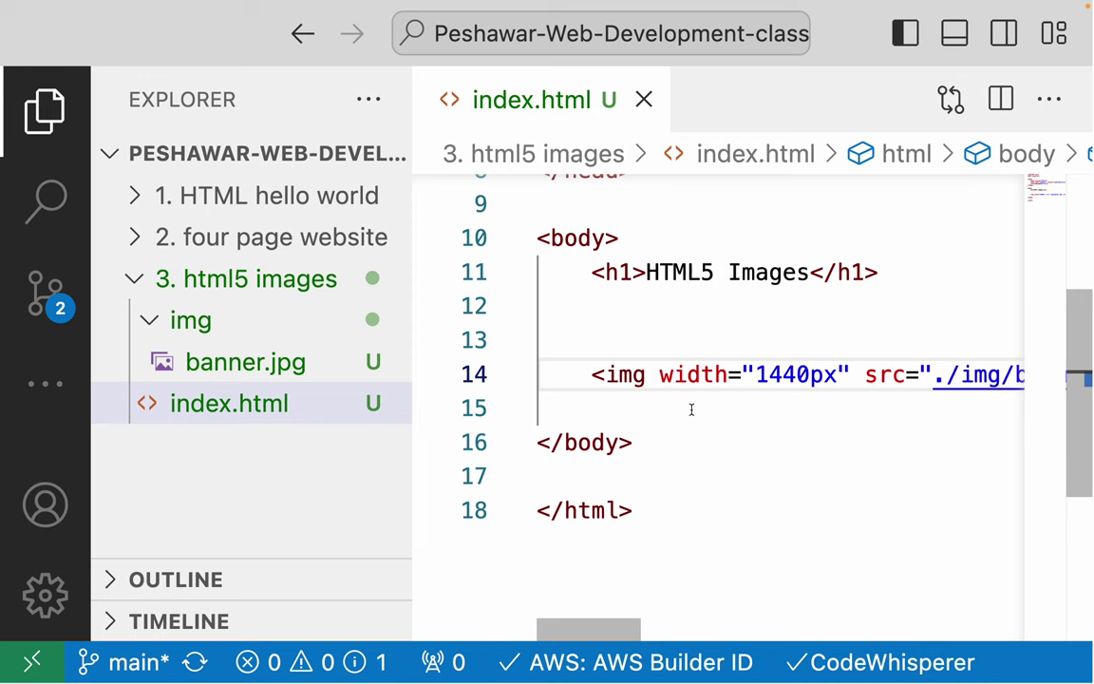
key("super+Tab")
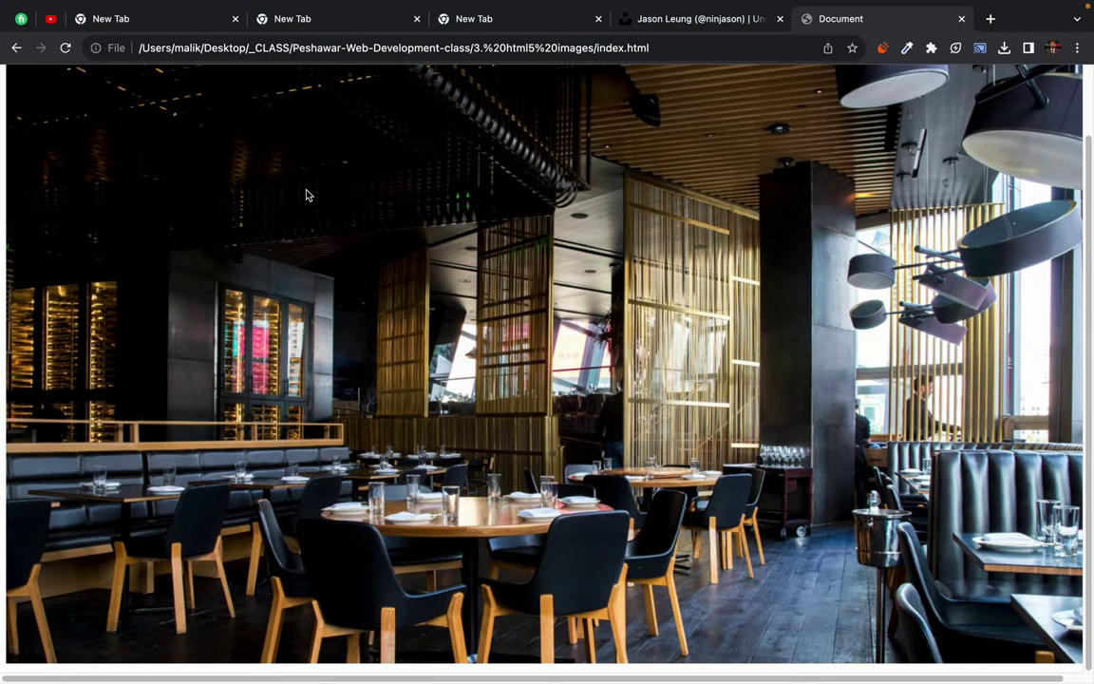
scroll(457, 309, "up", 2)
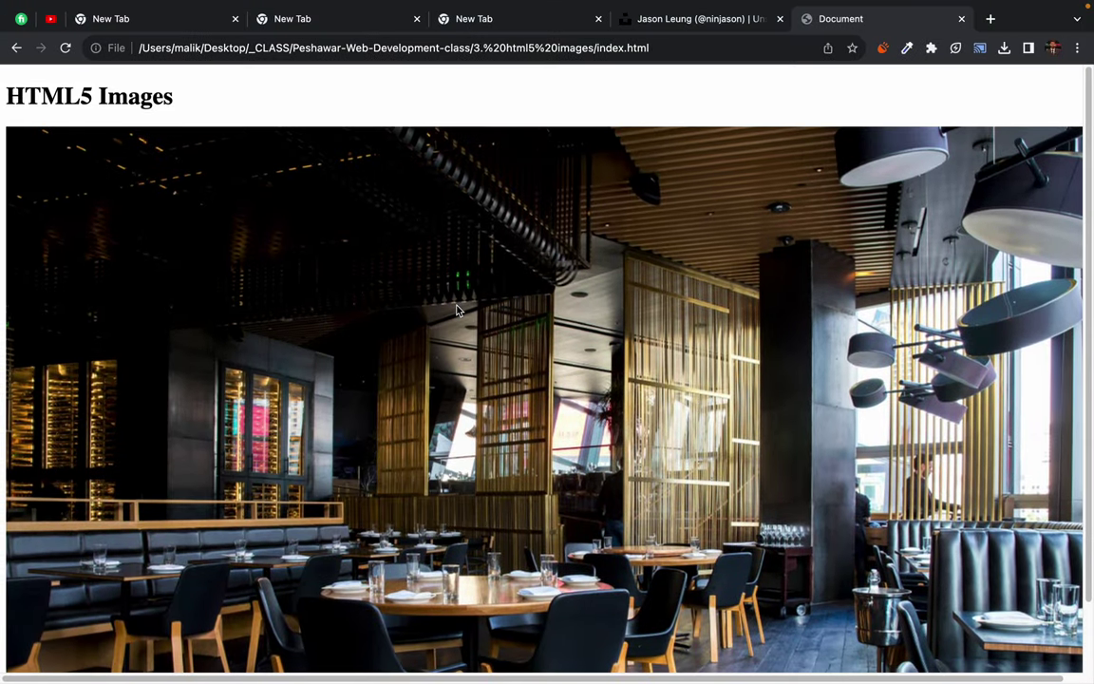
scroll(543, 340, "right", 1)
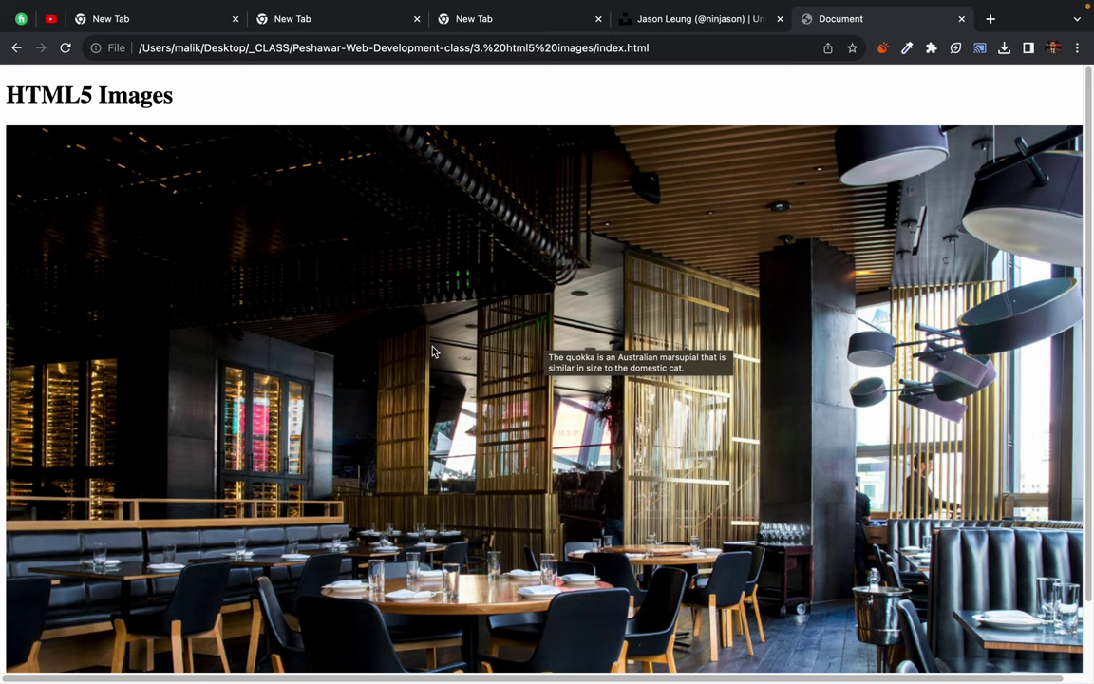
scroll(494, 344, "down", 2)
scroll(432, 352, "up", 2)
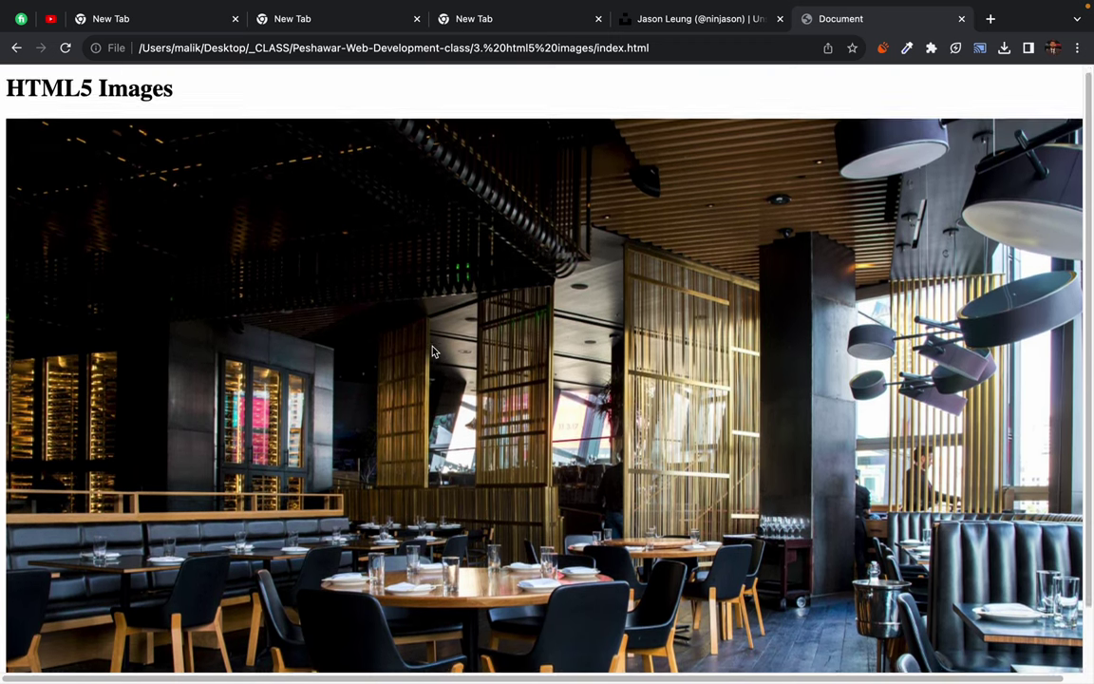
scroll(432, 351, "down", 2)
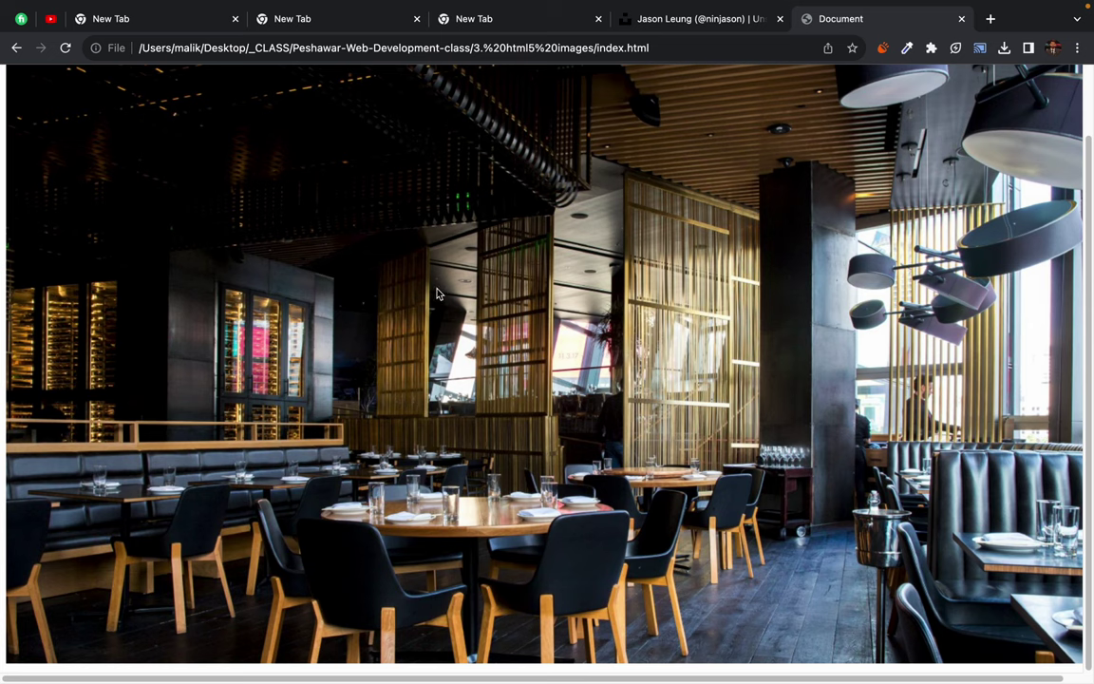
scroll(437, 293, "up", 2)
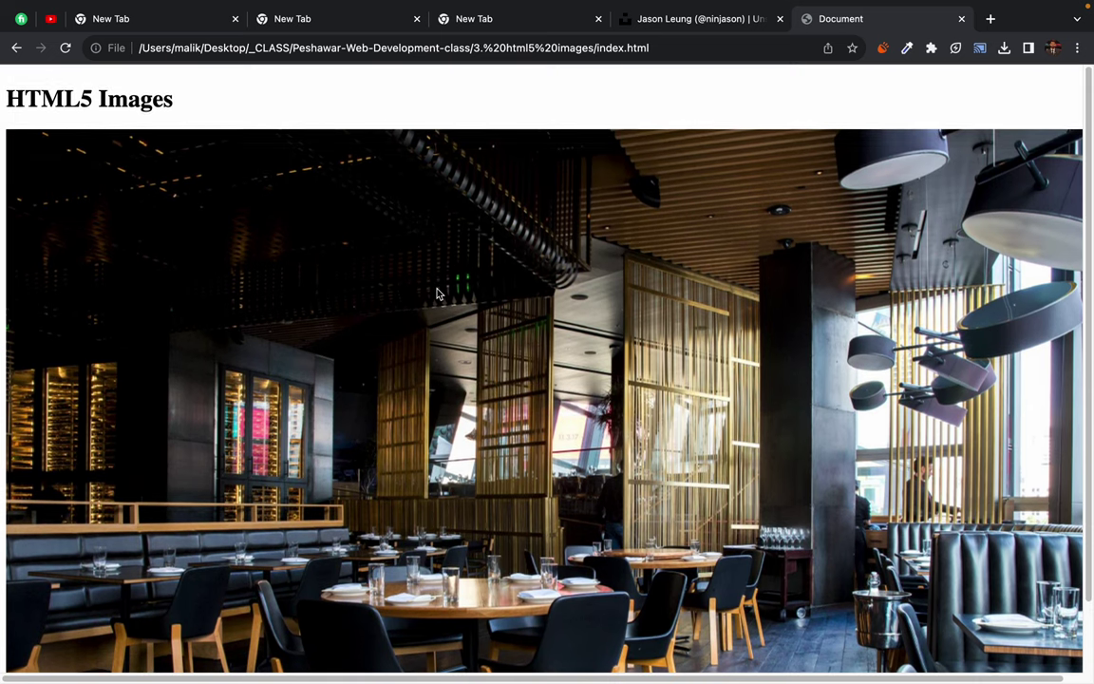
scroll(436, 294, "down", 2)
scroll(437, 294, "up", 2)
scroll(556, 259, "down", 1)
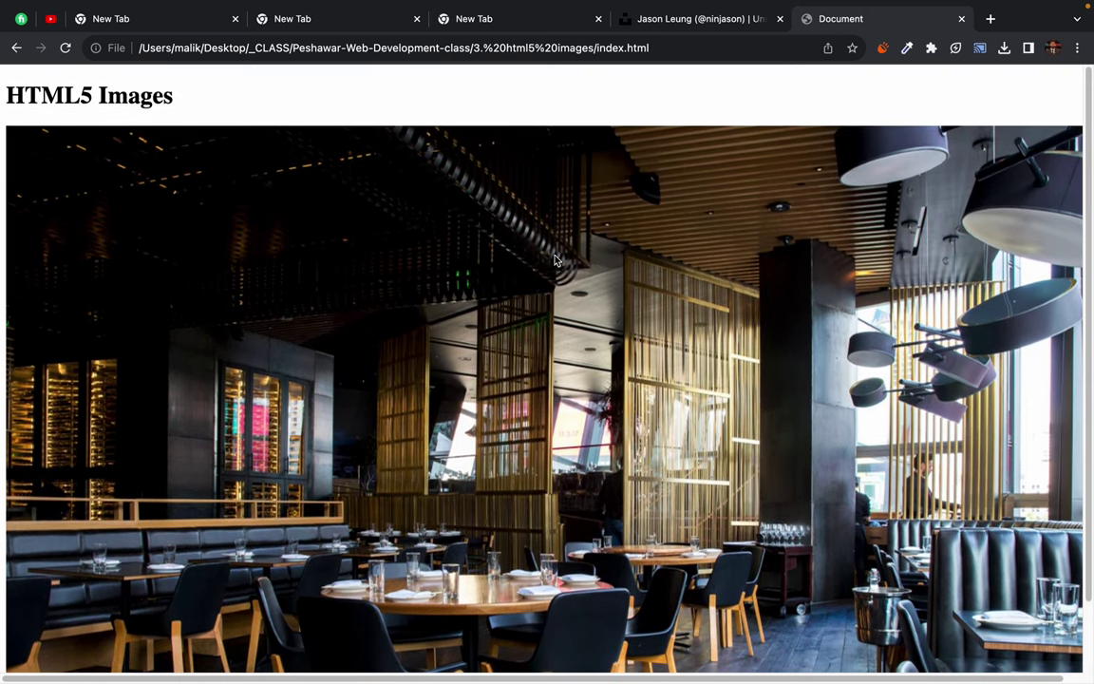
left_click_drag(21, 88, 173, 95)
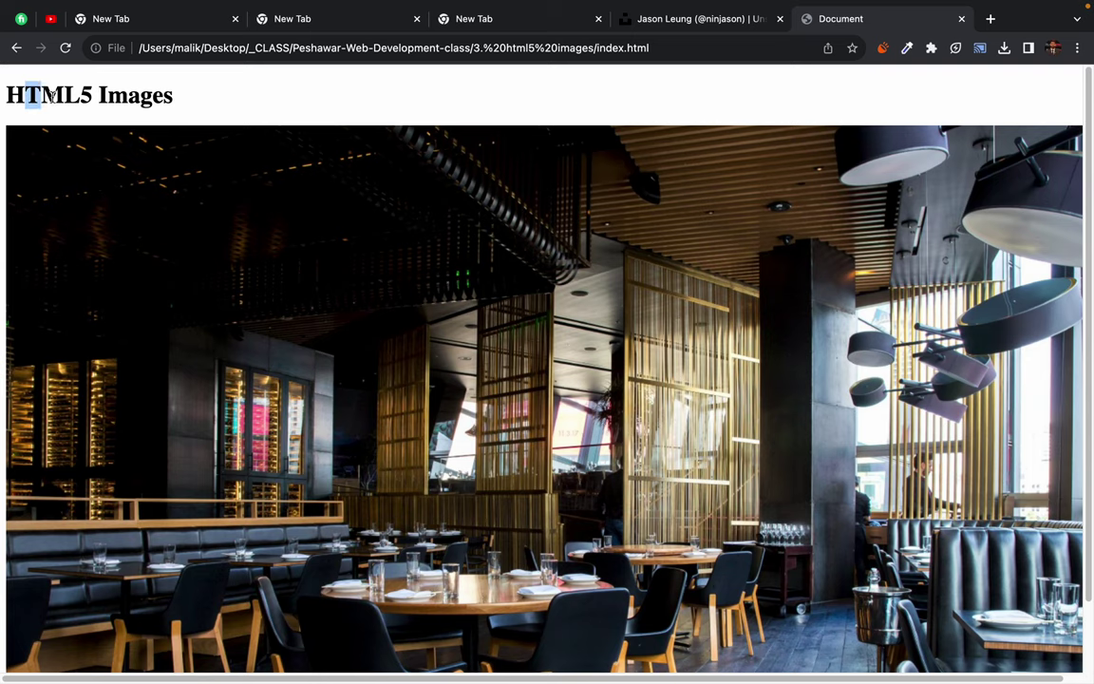
left_click(184, 102)
left_click_drag(55, 90, 227, 98)
left_click(227, 95)
Step: Remove the width="1440px" attribute from the banner img tag in index.html
key("ctrl+Right")
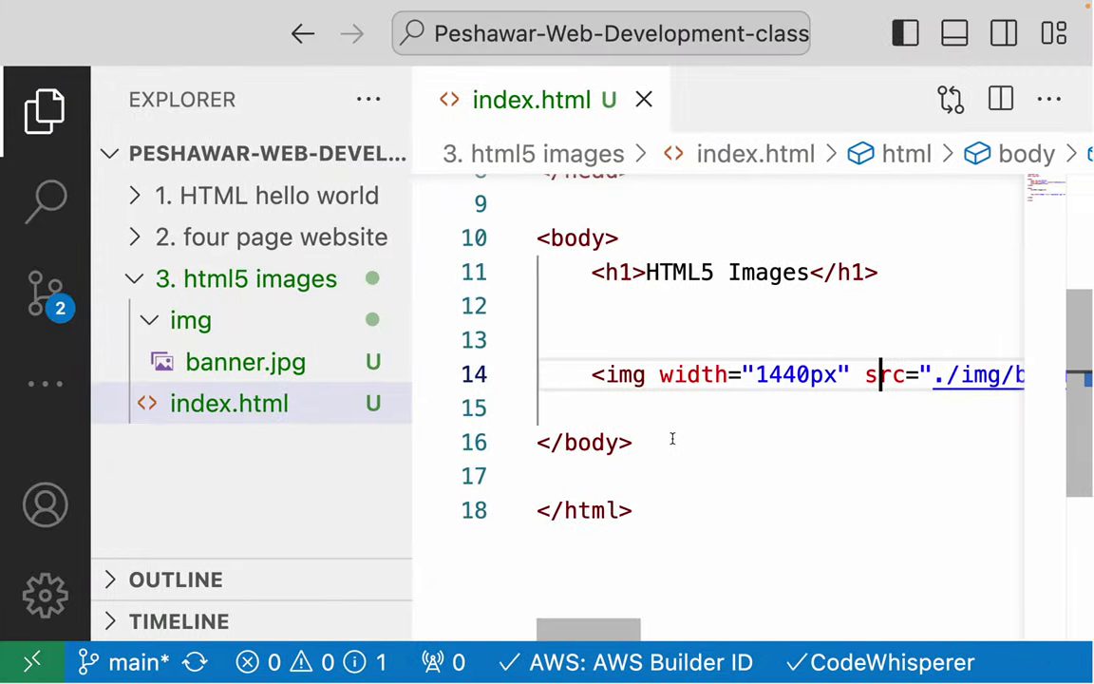
double_click(793, 375)
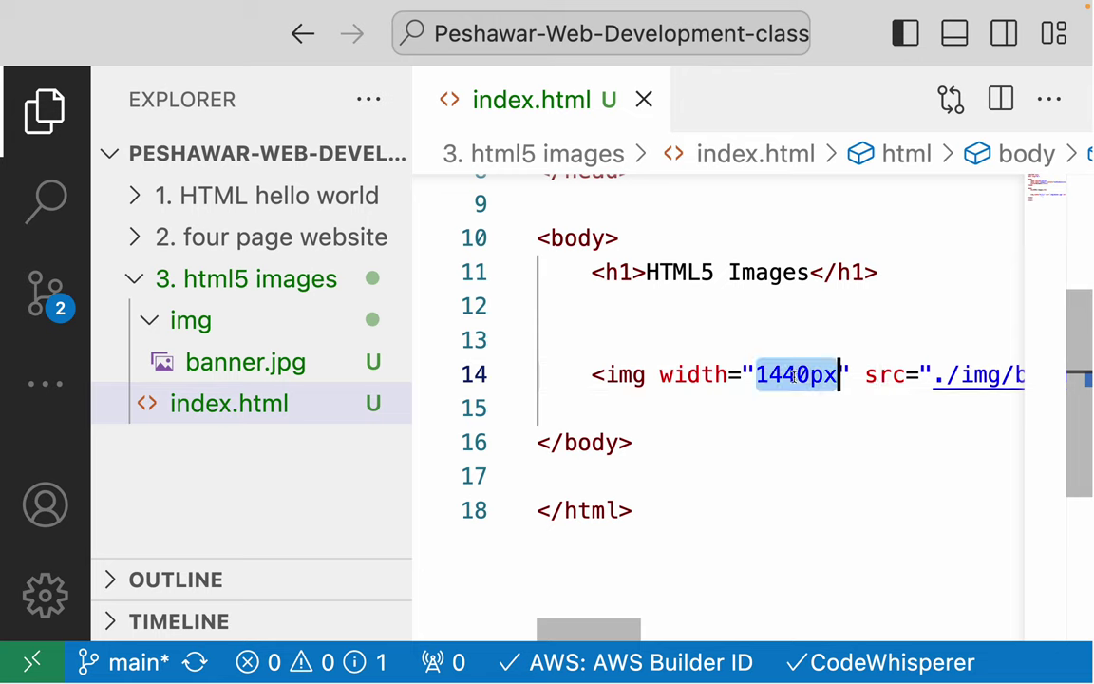
key("BackSpace")
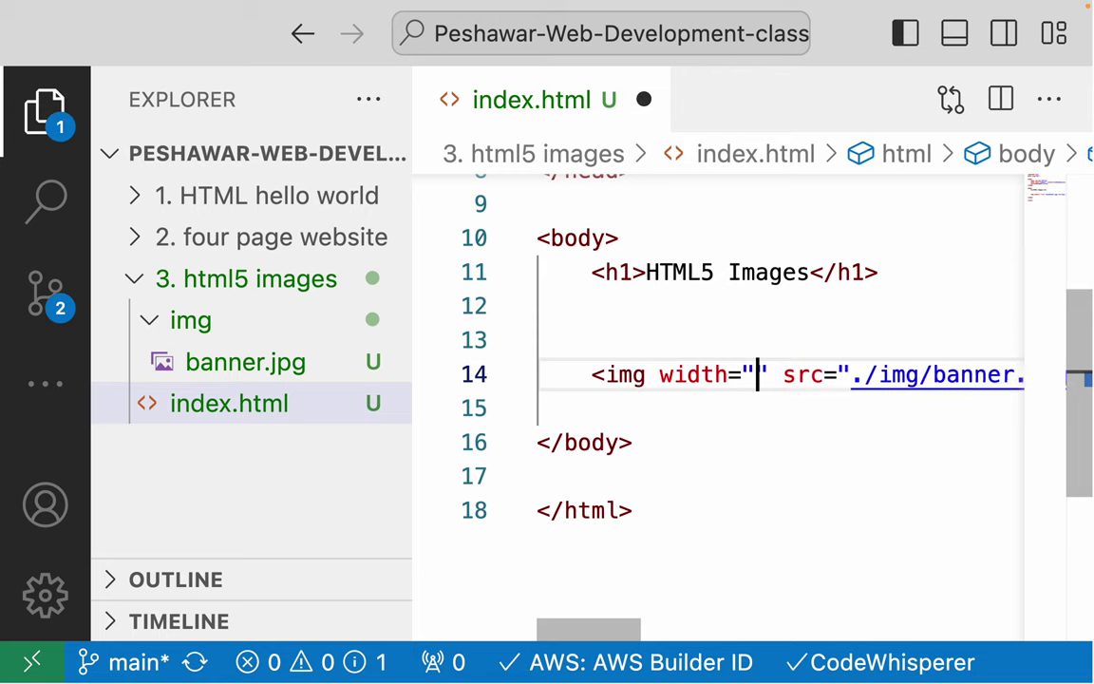
key("BackSpace")
key("BackSpace")
key("BackSpace")
key("BackSpace")
key("BackSpace")
key("BackSpace")
key("BackSpace")
key("BackSpace")
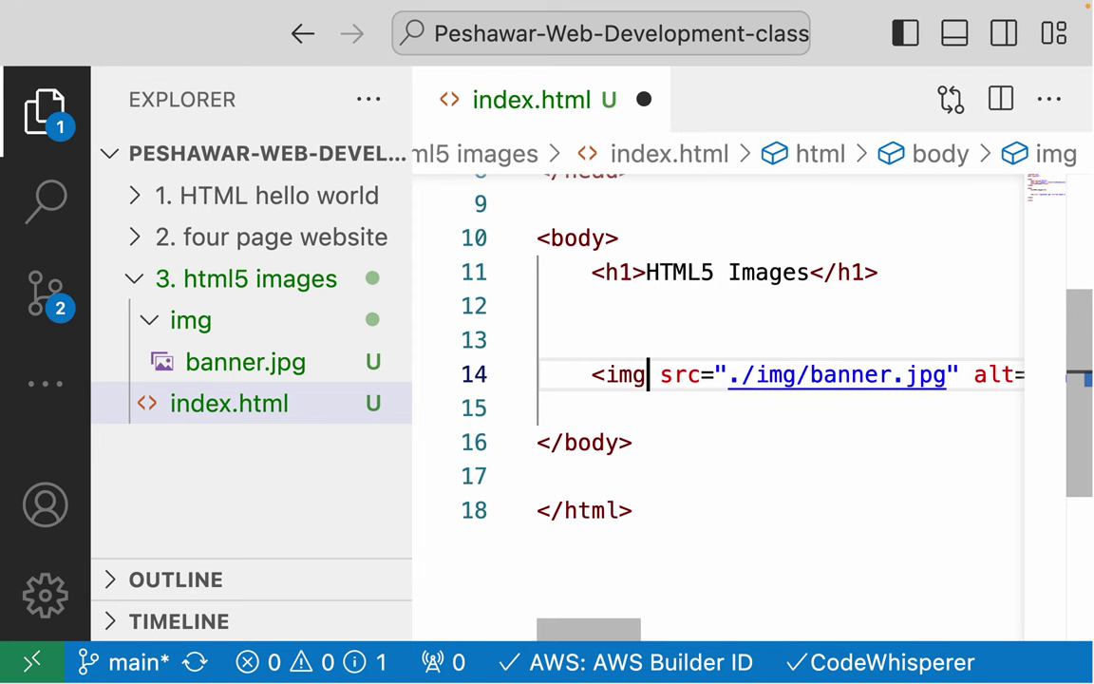
key("ctrl+Left")
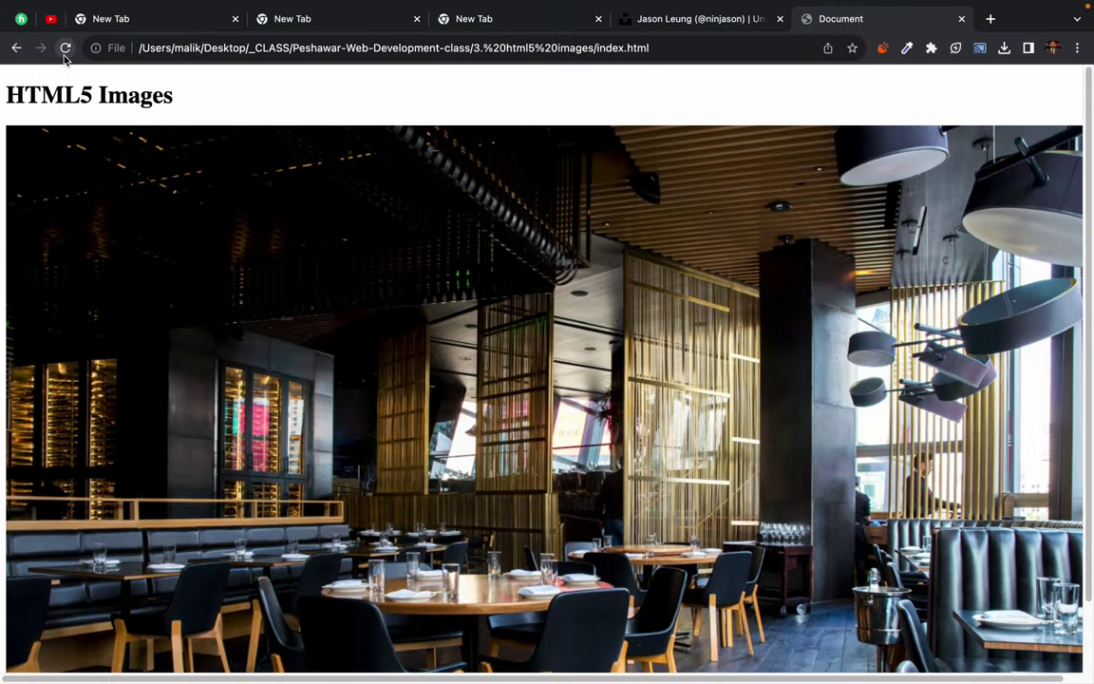
Step: Reload the page in Chrome to view the banner without a width setting
left_click(63, 47)
scroll(291, 207, "right", 2)
scroll(290, 207, "left", 2)
scroll(291, 207, "right", 2)
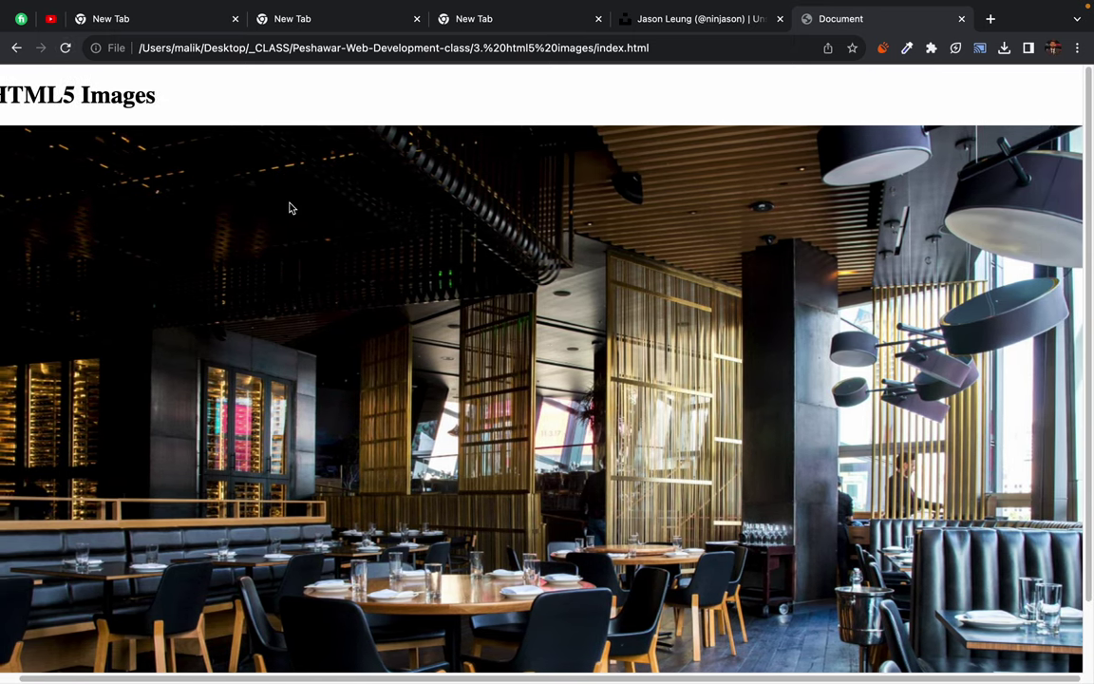
key("ctrl+Left")
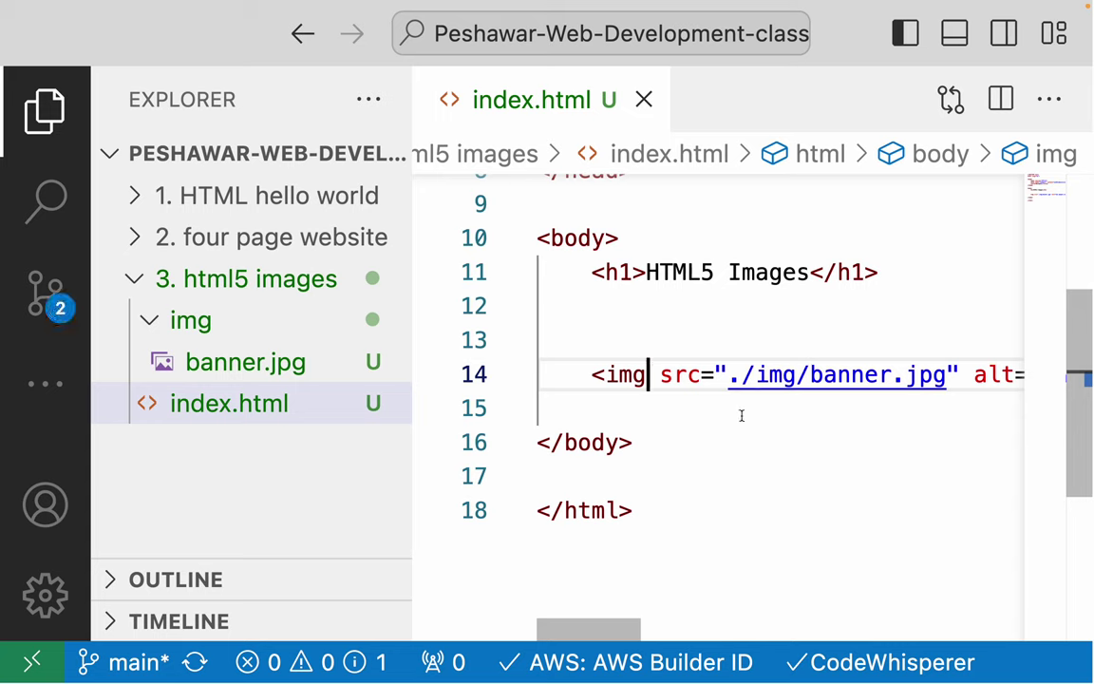
Step: Restore width="1440px" on the banner img tag
type("w")
key("Return")
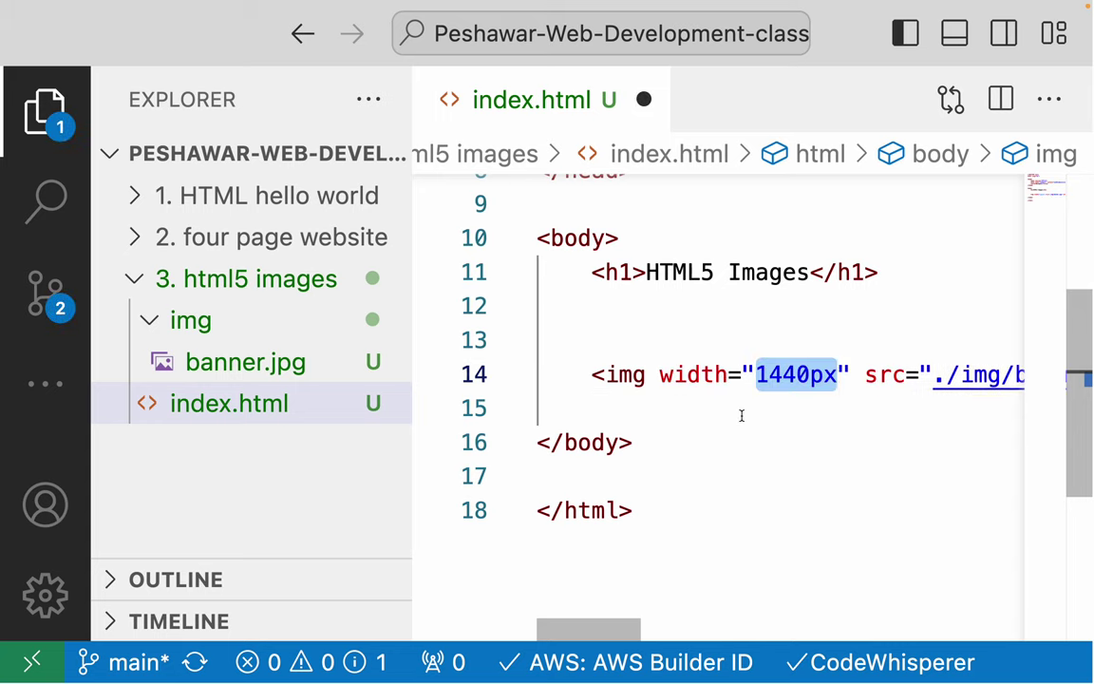
left_click(567, 409)
Step: Add an empty <p> element below the image, save, and select the PDF paragraph text
key("Return")
key("Return")
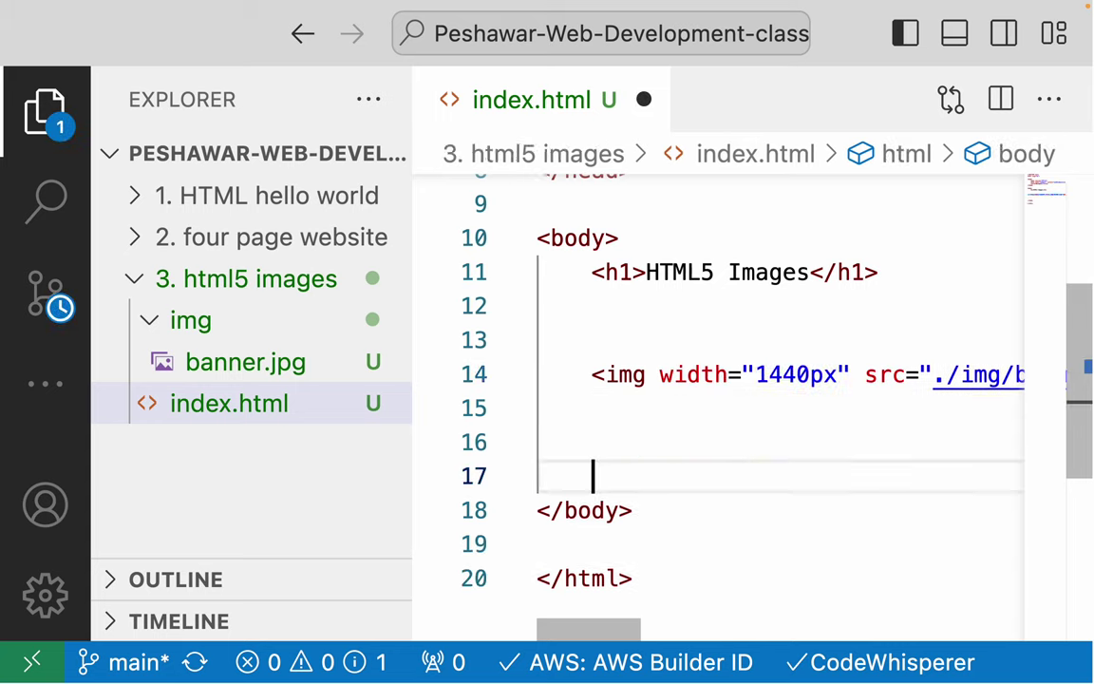
key("Up")
key("Up")
key("Return")
type("p")
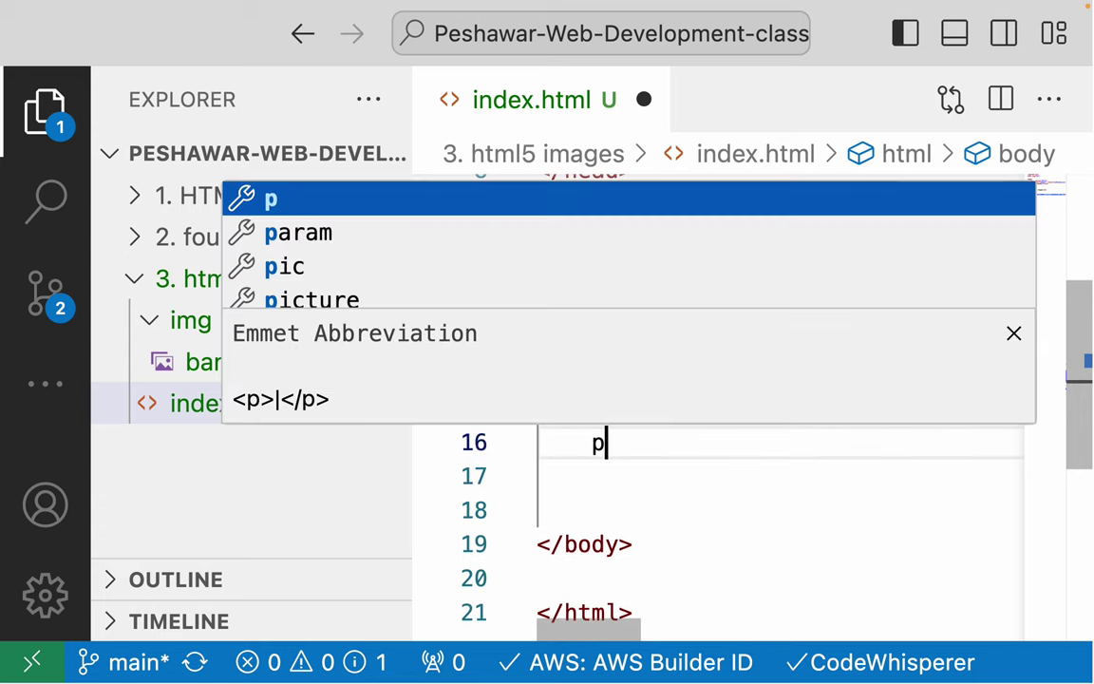
key("Return")
key("super+s")
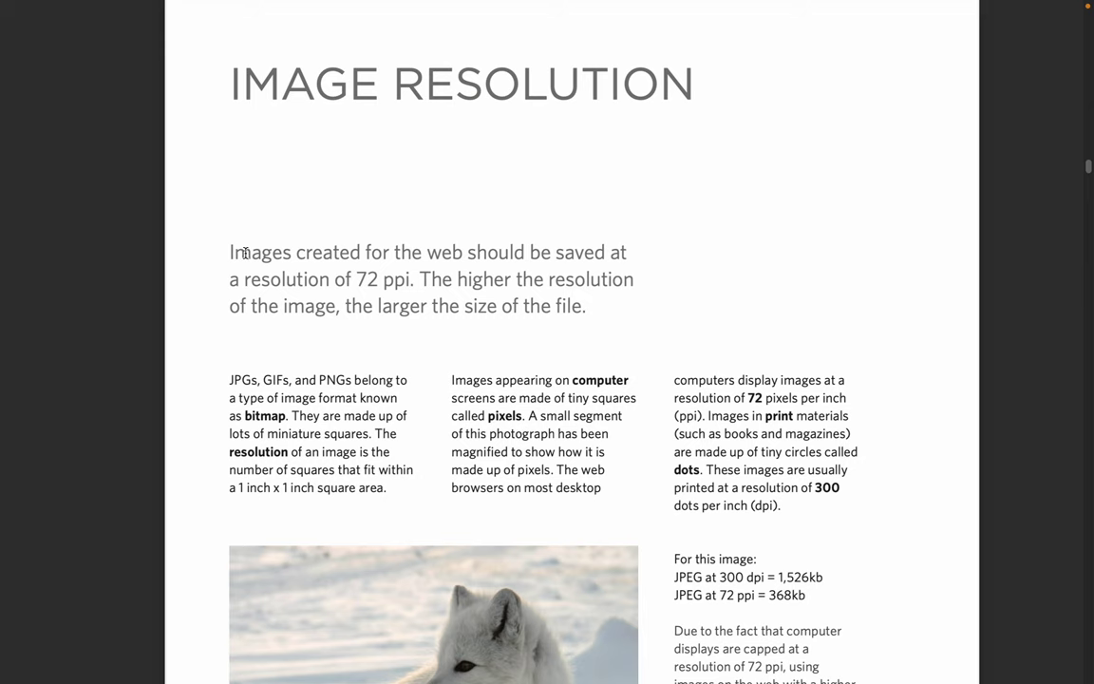
left_click_drag(228, 252, 604, 324)
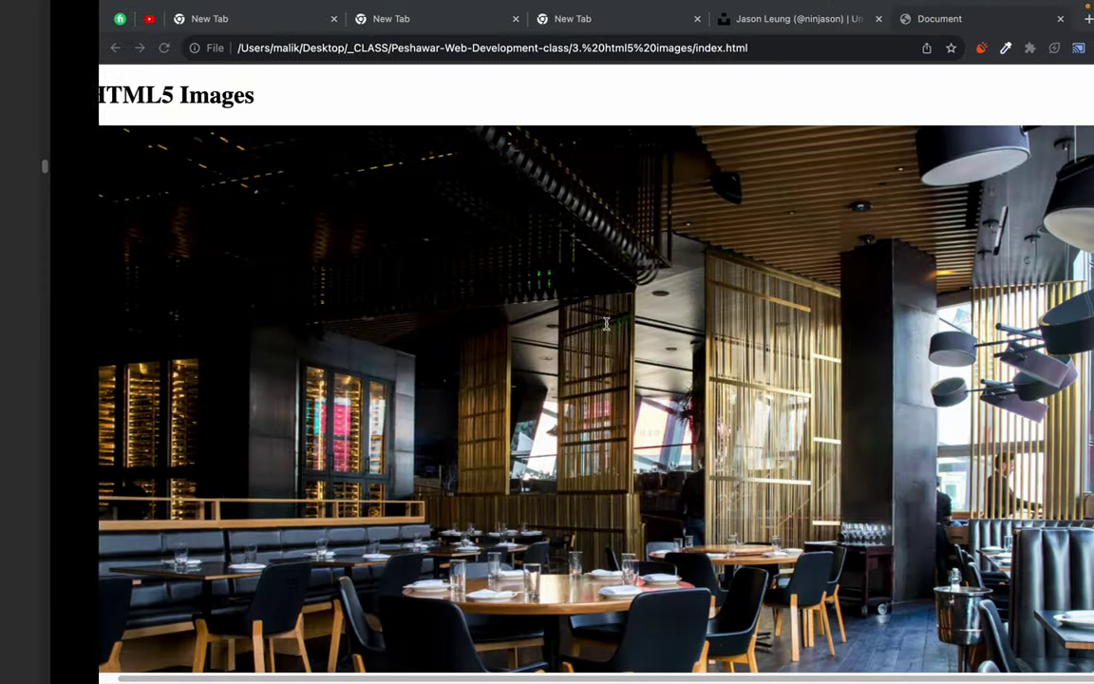
Step: Paste the web image size text into the <p> element and save to auto-format
key("ctrl+v")
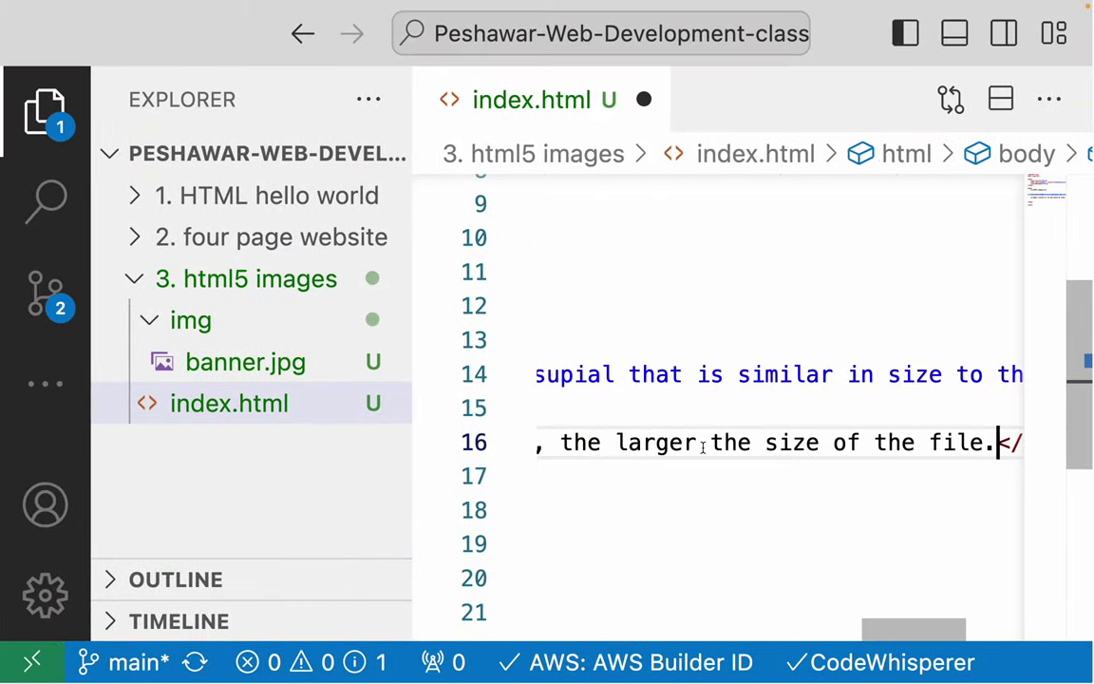
key("ctrl+s")
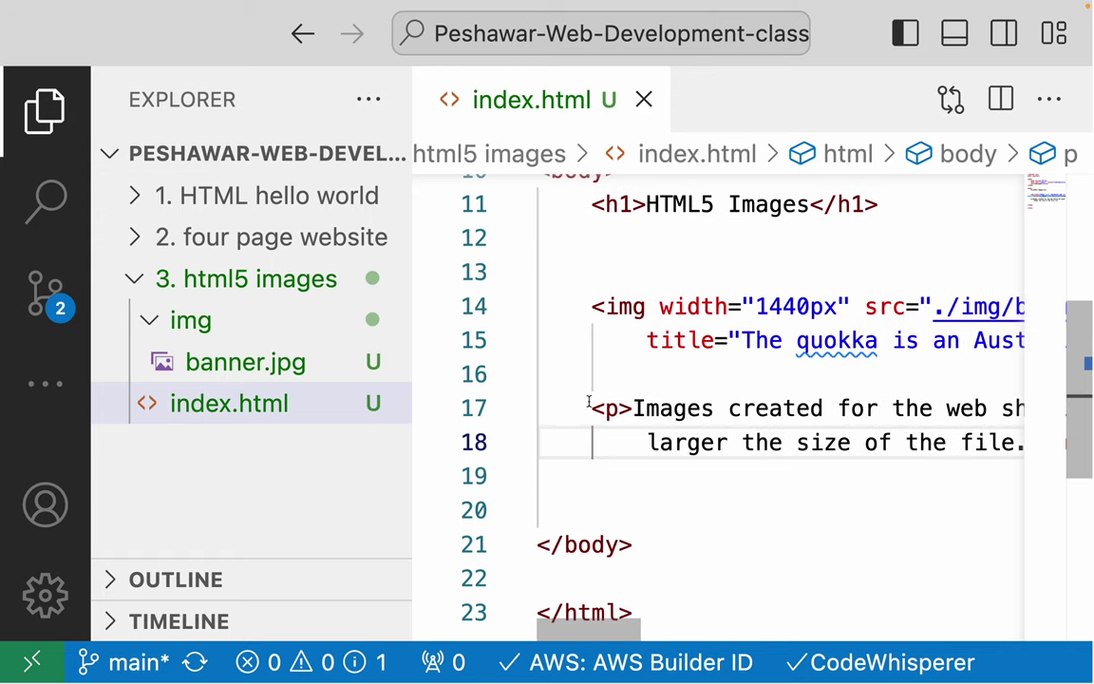
mouse_move(588, 407)
left_mouse_down()
mouse_move(640, 412)
mouse_move(715, 480)
left_mouse_up()
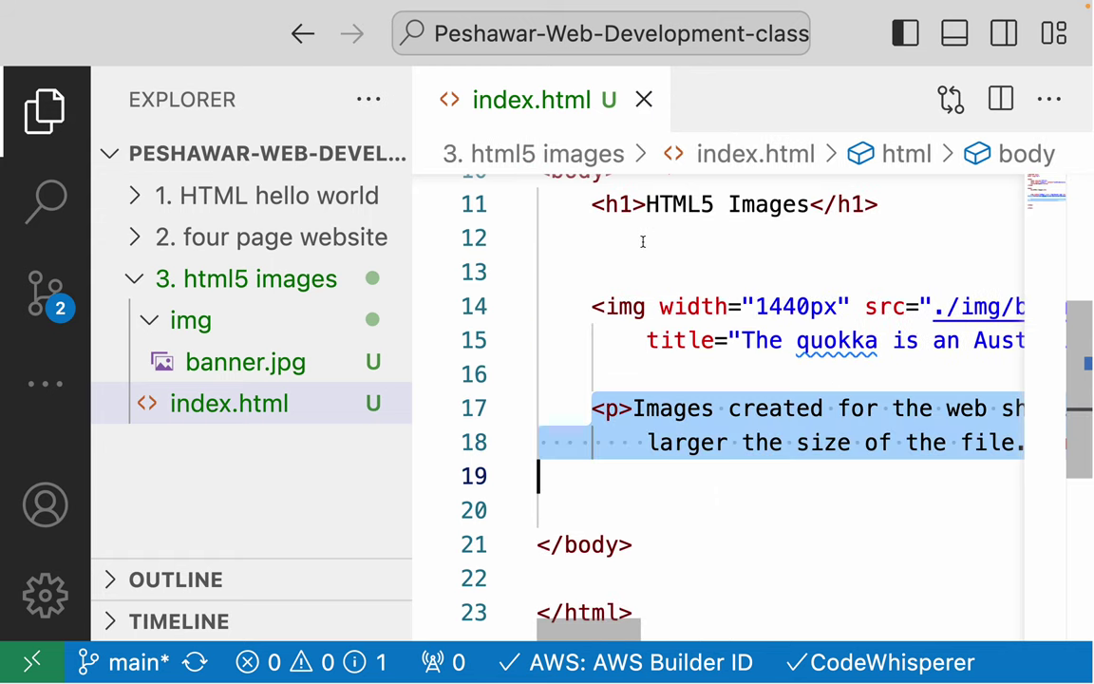
left_click_drag(590, 204, 879, 204)
left_click_drag(590, 408, 717, 443)
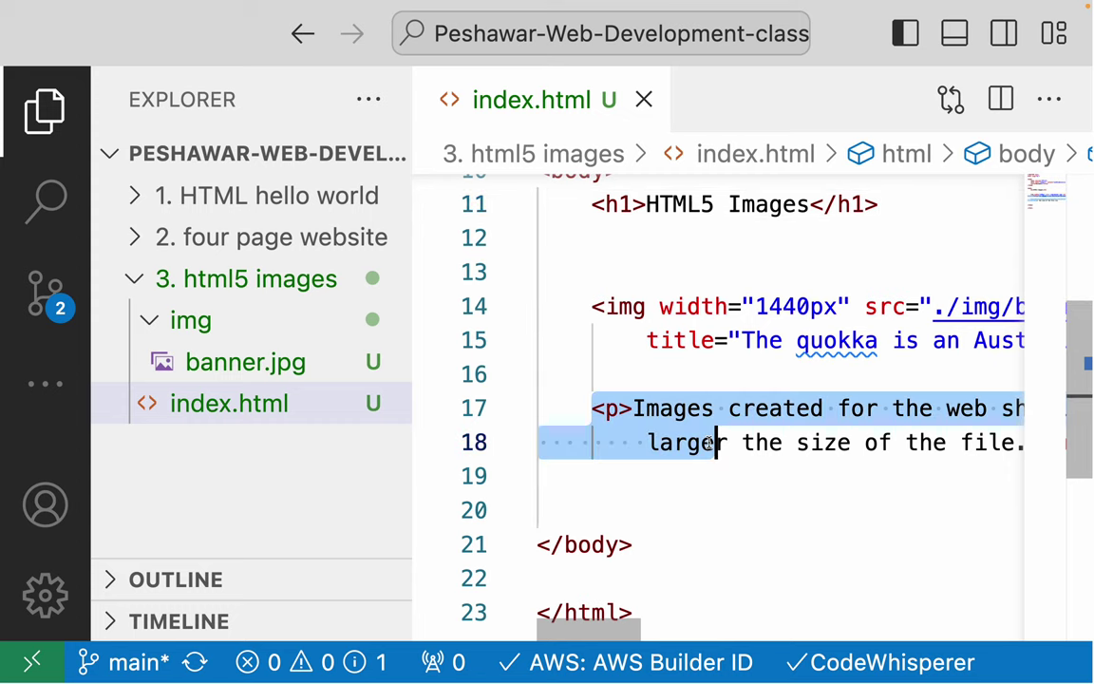
left_click(710, 443)
left_click_drag(581, 306, 700, 306)
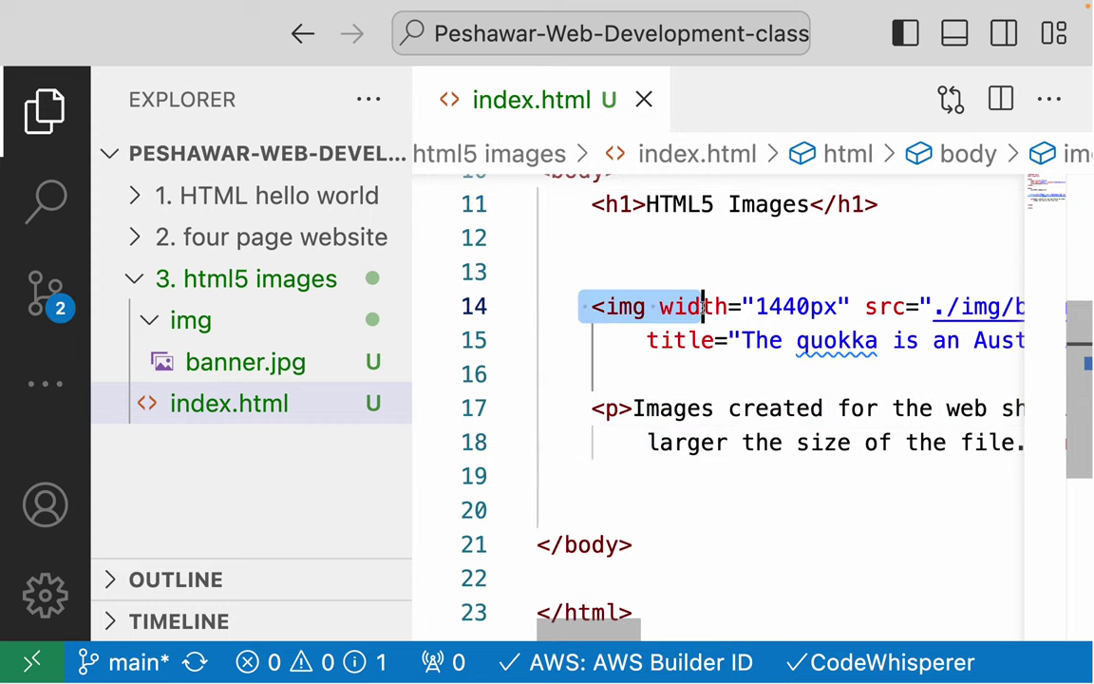
left_click(702, 258)
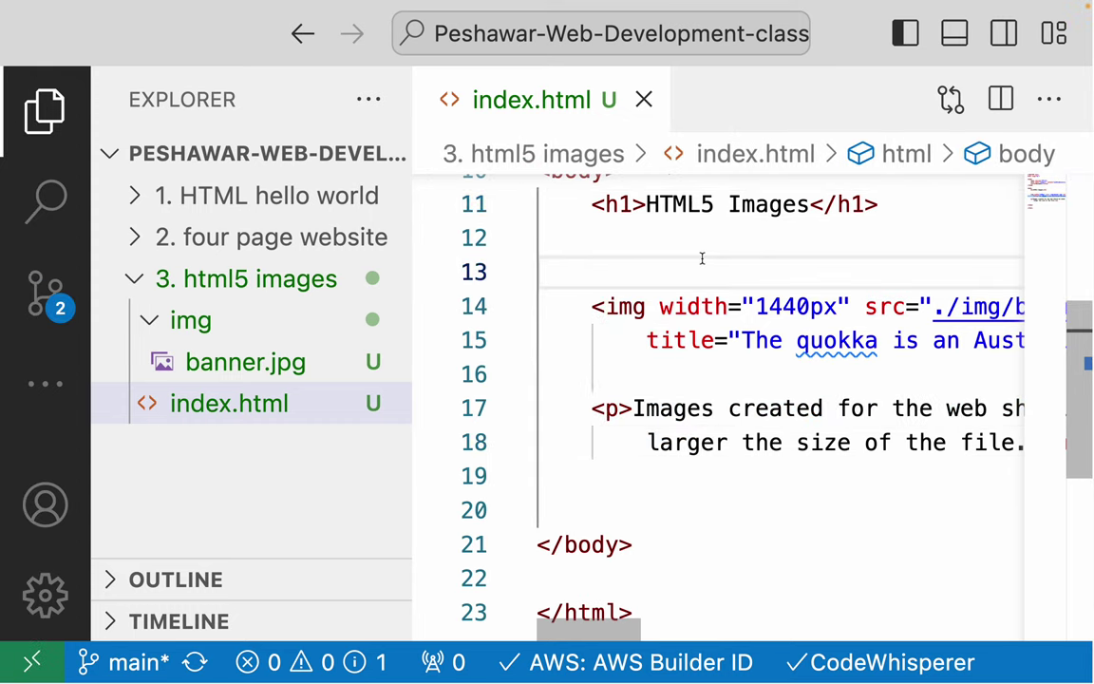
key("ctrl+Left")
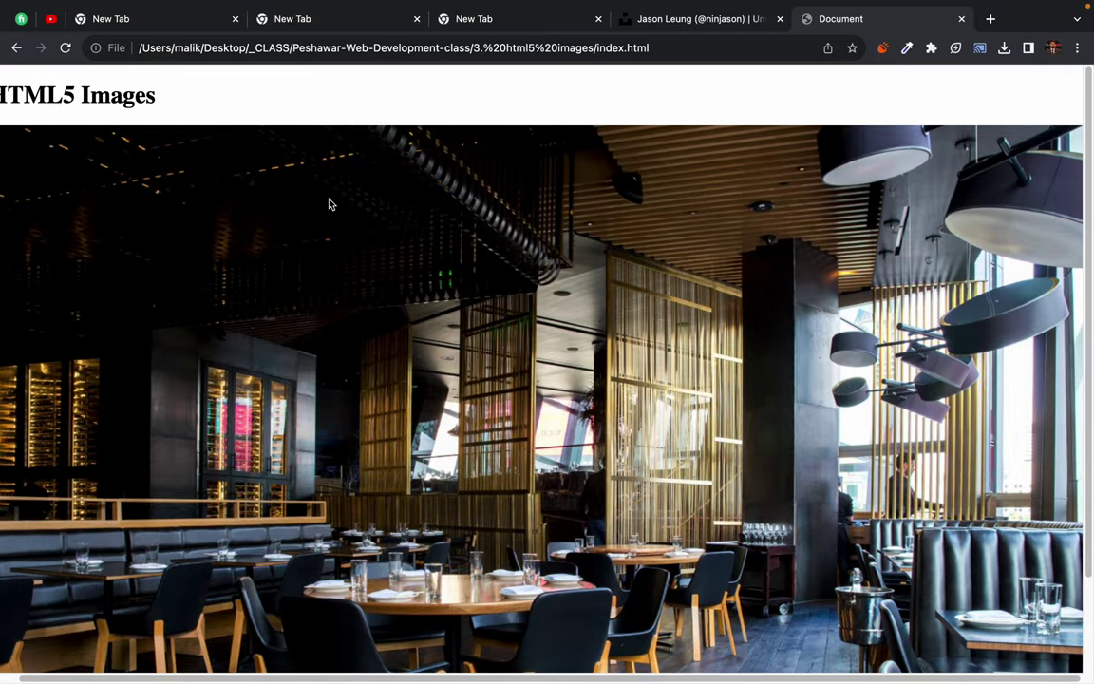
Step: Inspect the banner image in DevTools and set network throttling to Slow 3G
scroll(330, 204, "down", 2)
scroll(197, 422, "down", 3)
scroll(197, 422, "up", 5)
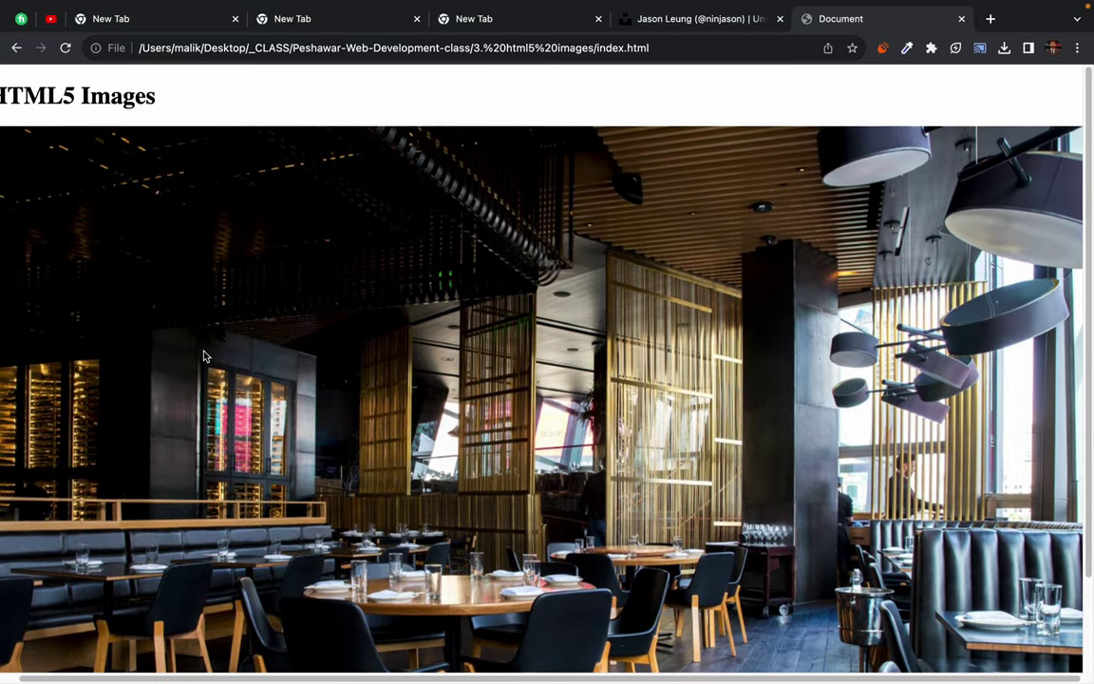
right_click(270, 222)
left_click(294, 347)
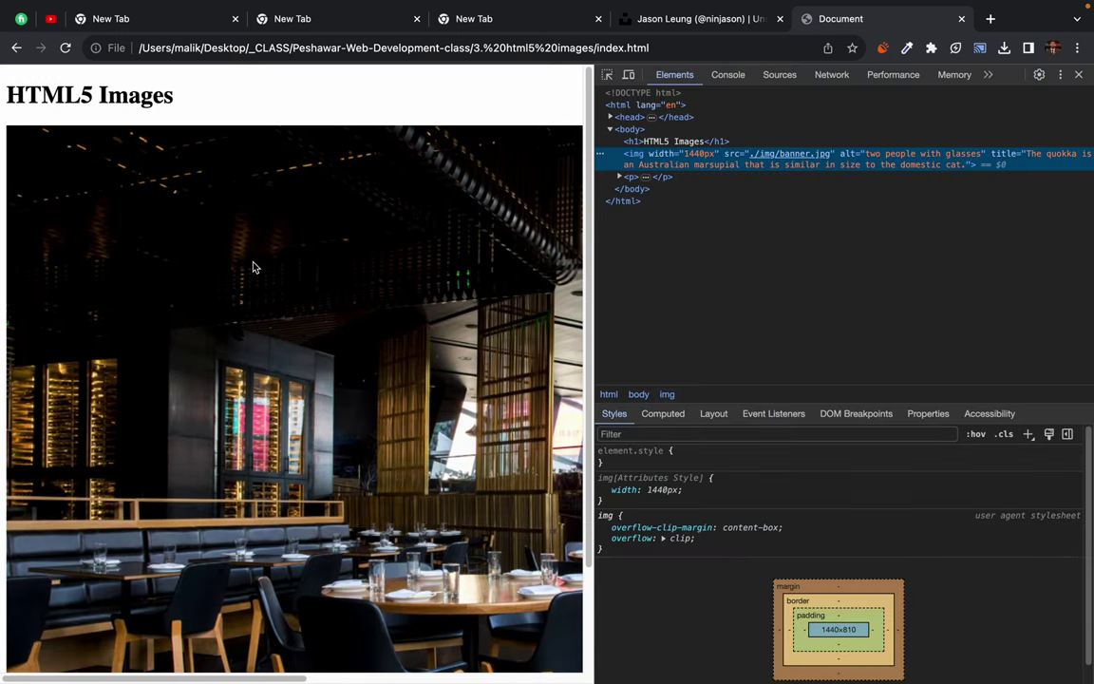
left_click(841, 74)
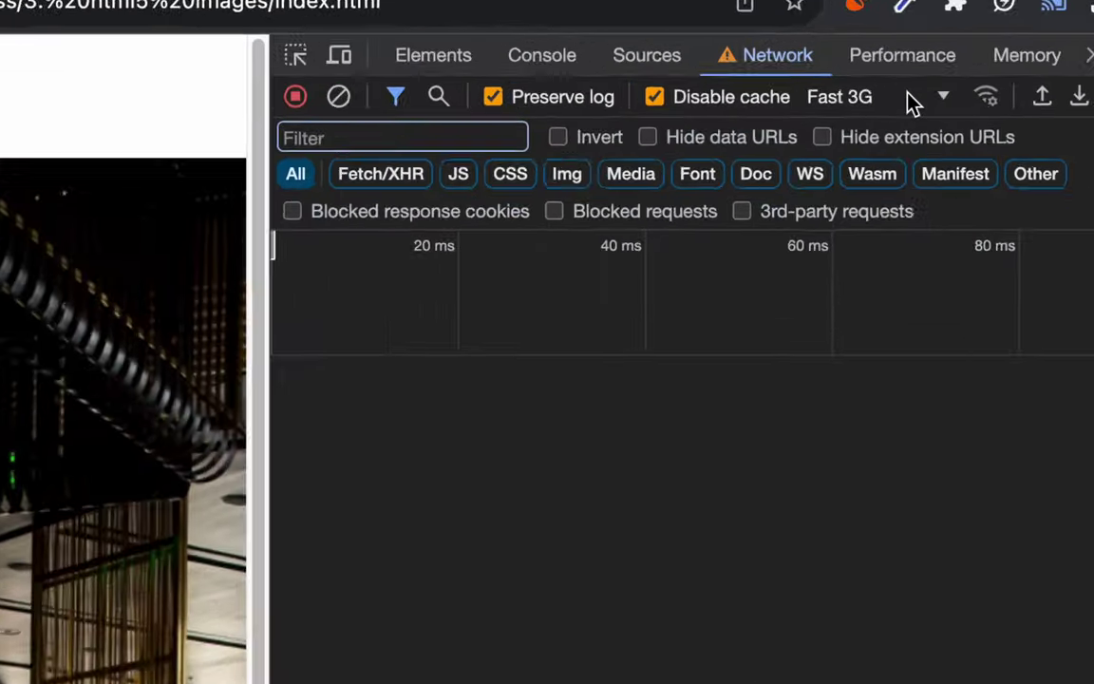
left_click(907, 96)
left_click(883, 149)
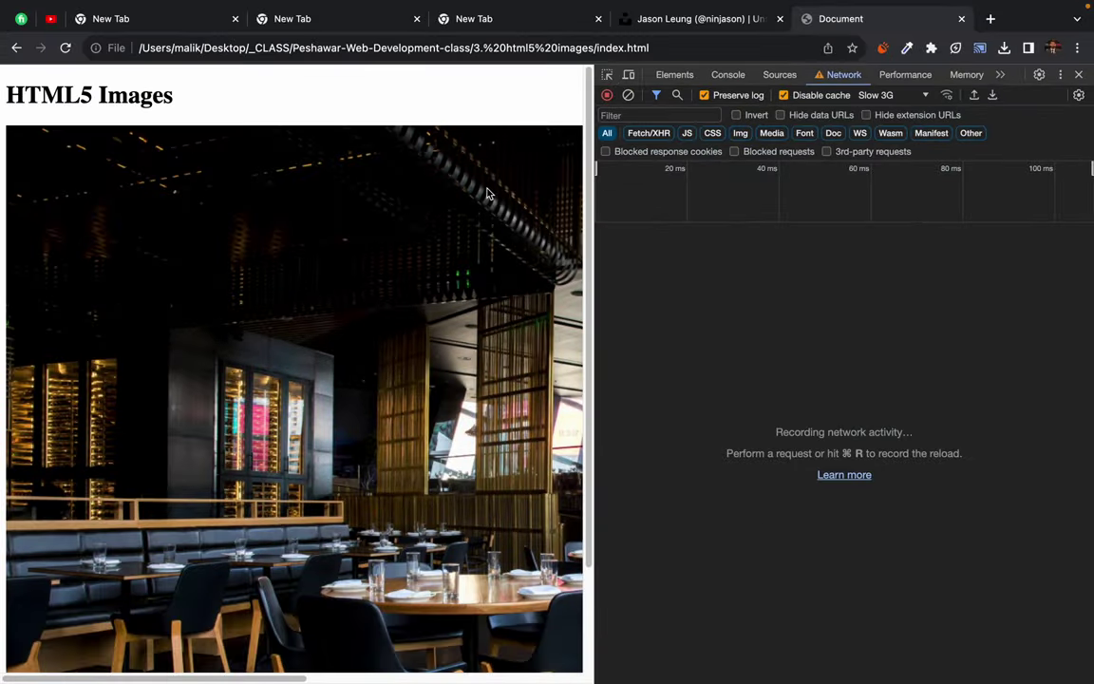
Step: Empty the cache, hard reload, and reload the page several times under Slow 3G
right_click(65, 47)
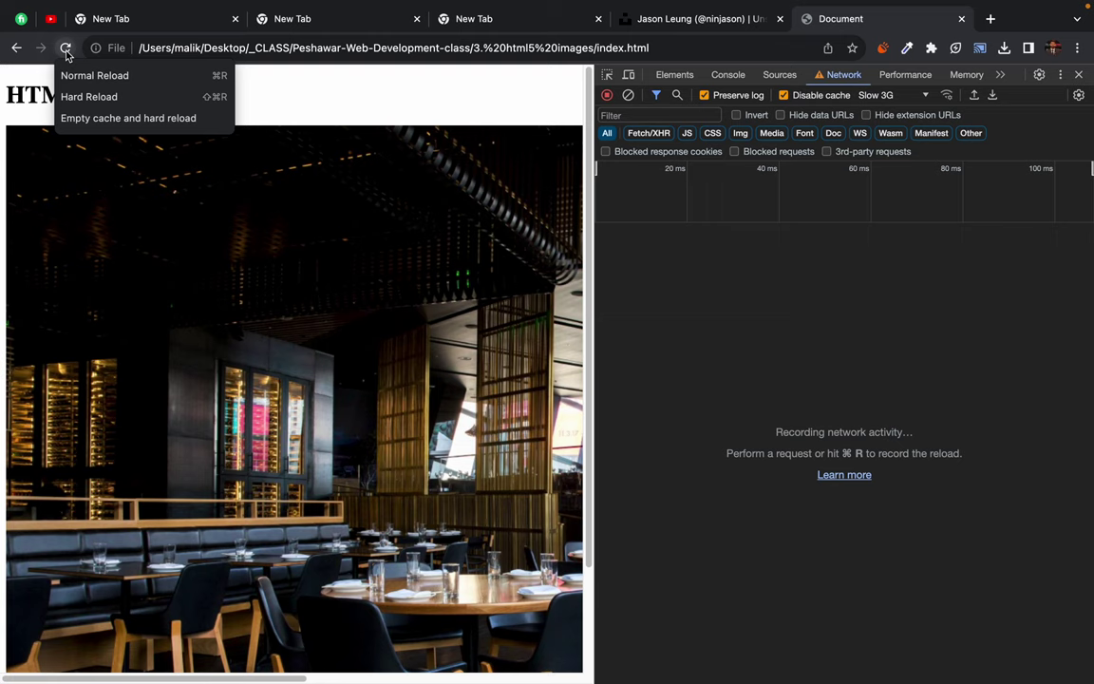
left_click(109, 118)
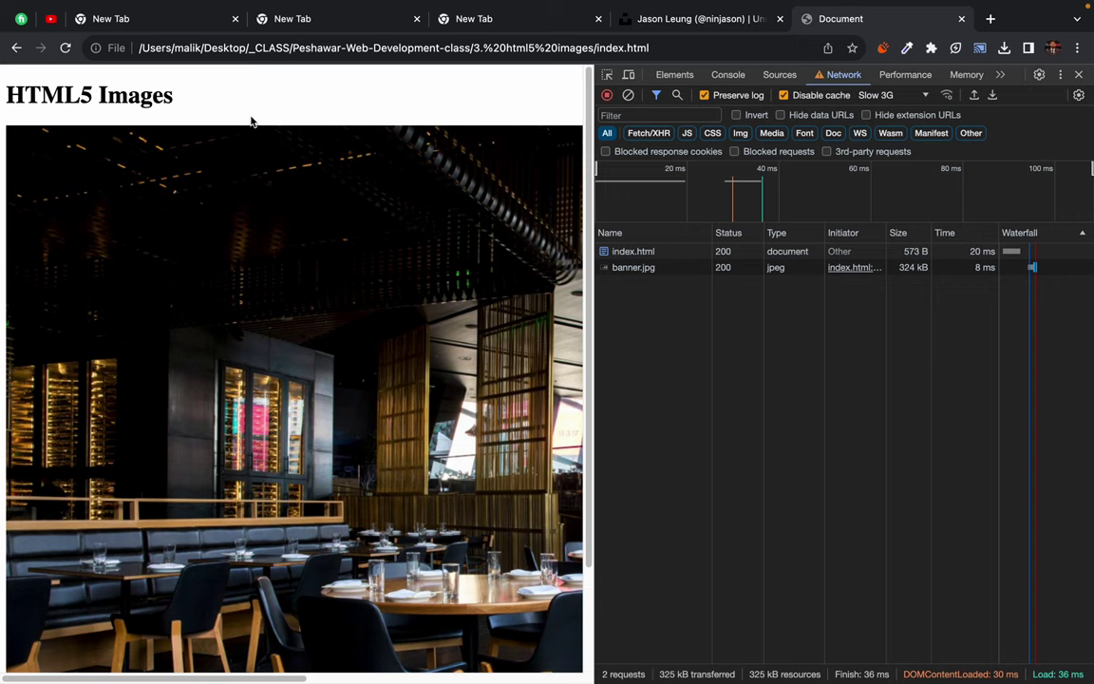
left_click(65, 48)
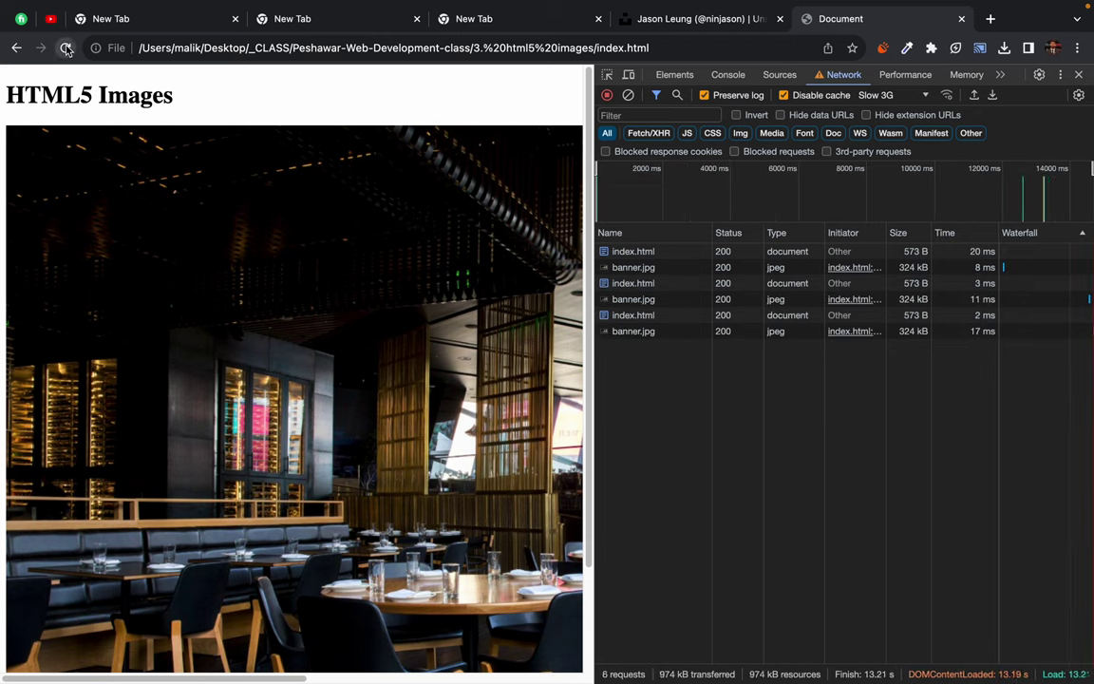
left_click(65, 48)
left_click(65, 47)
left_click(66, 48)
left_click(66, 47)
left_click(65, 47)
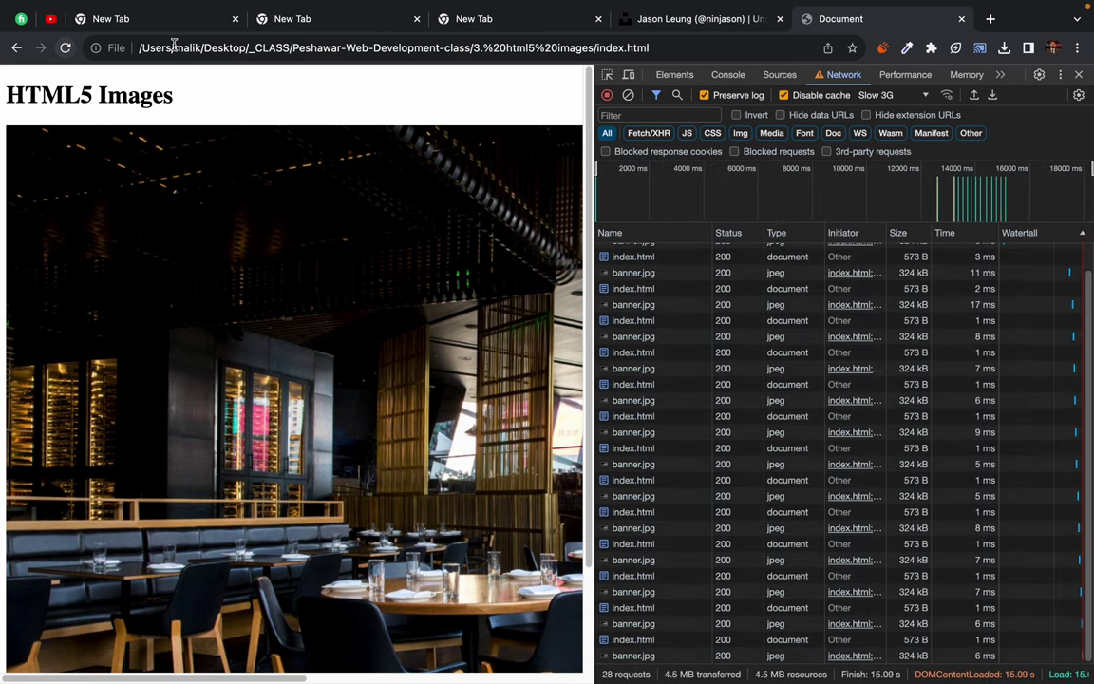
left_click(892, 95)
left_click(884, 95)
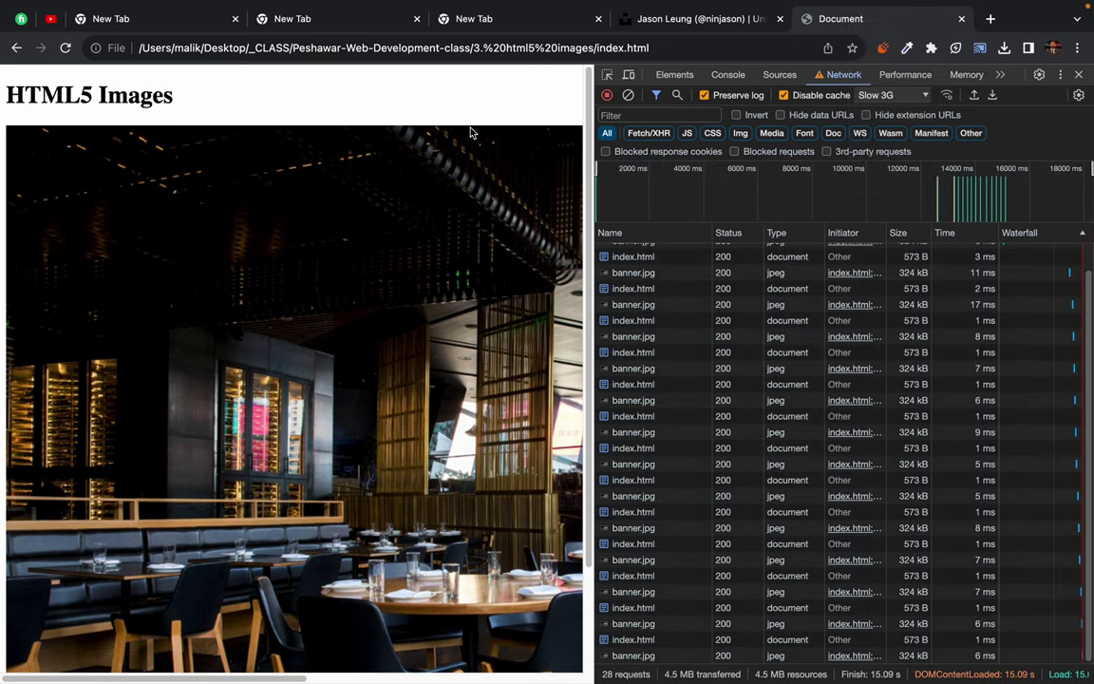
Step: Start the VS Code live server with Go Live to serve the page at 127.0.0.1:5500
key("ctrl+Right")
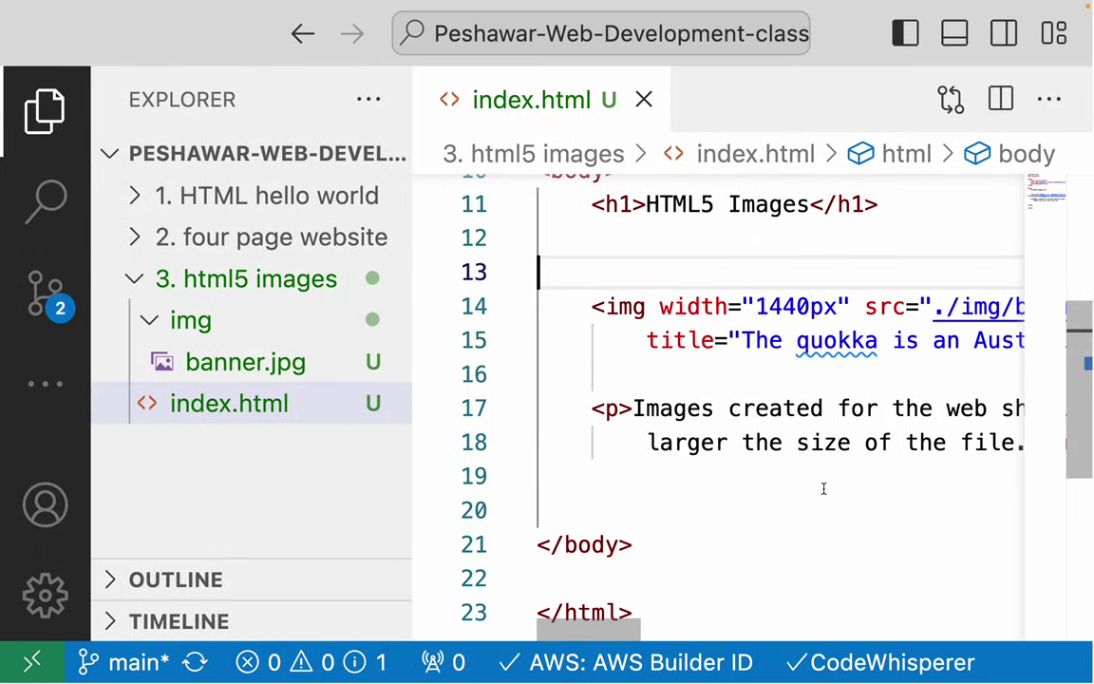
key("super+minus")
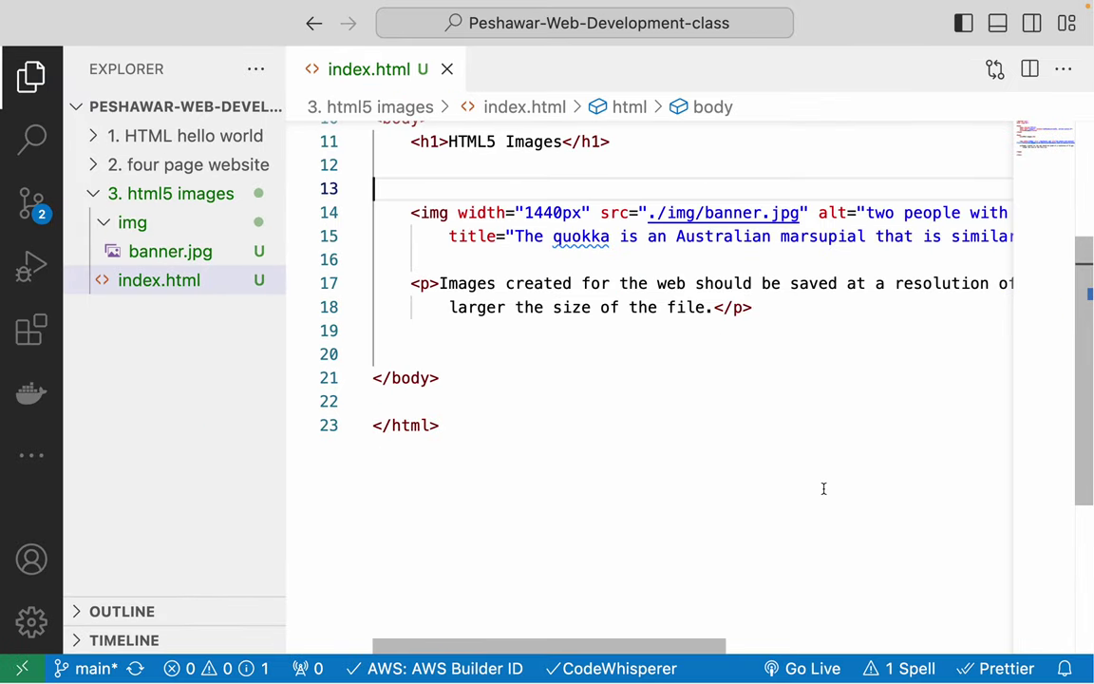
left_click(805, 481)
left_click(807, 669)
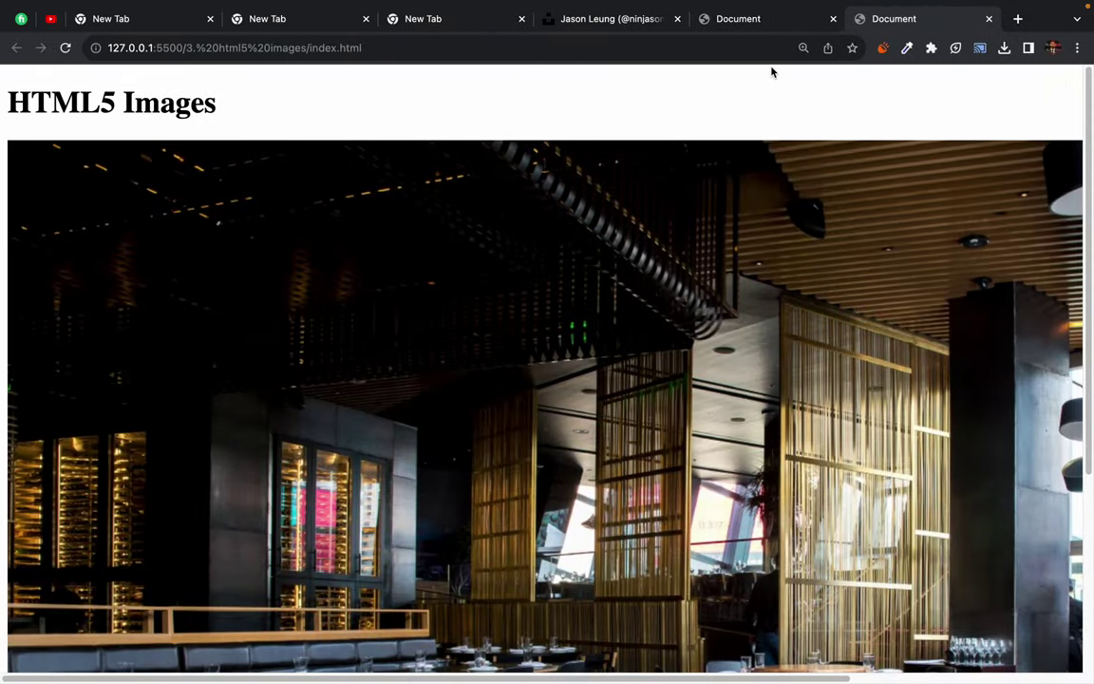
Step: Close the duplicate tab and open the live-server page's Network panel, confirming Slow 3G
key("ctrl+w")
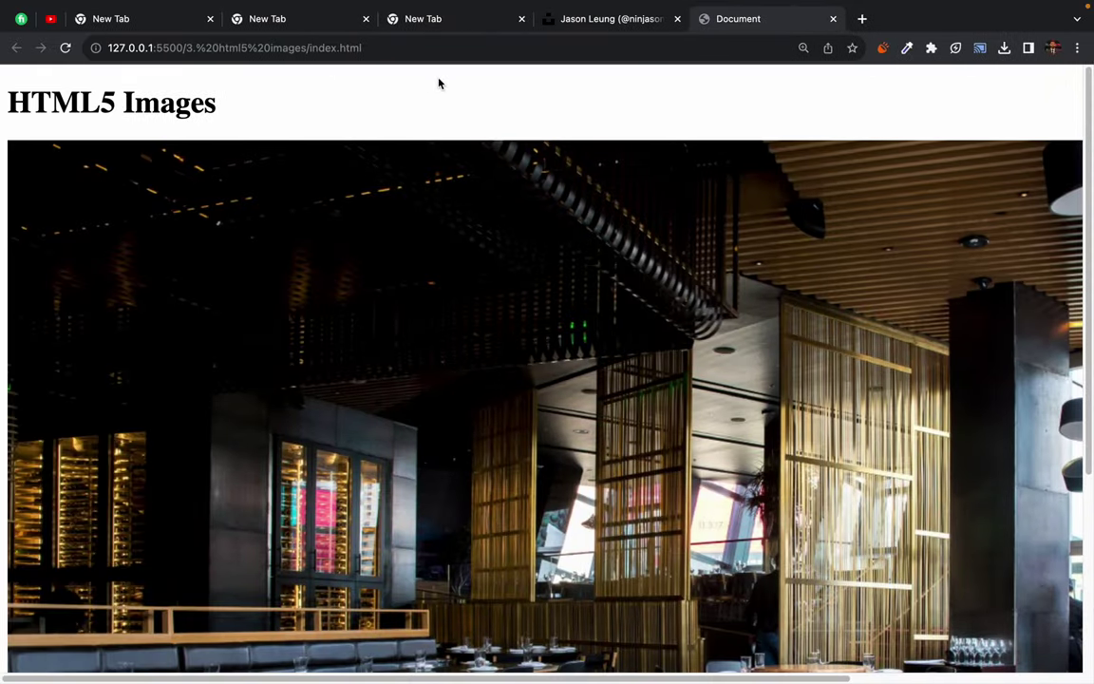
right_click(402, 81)
left_click(429, 368)
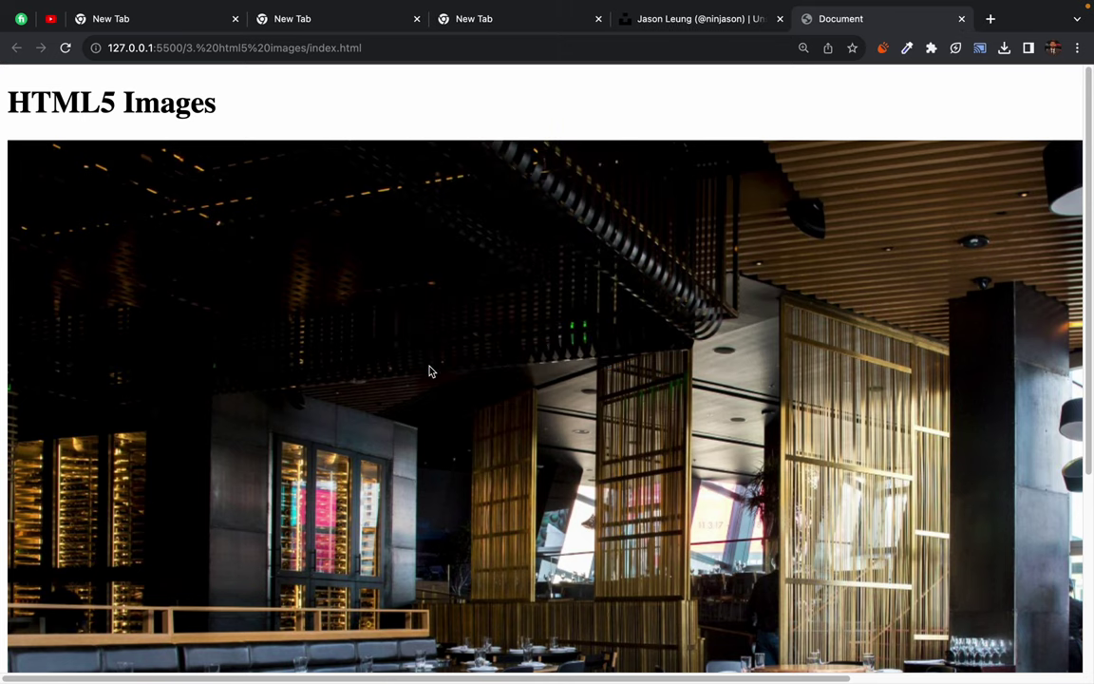
left_click(841, 75)
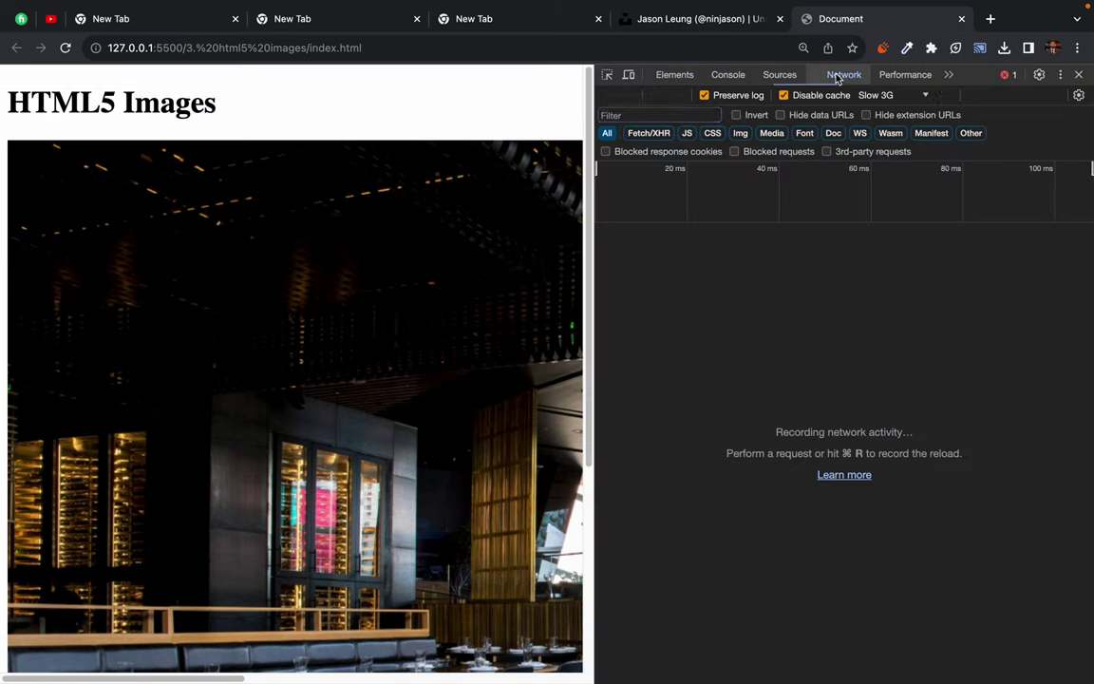
left_click(915, 96)
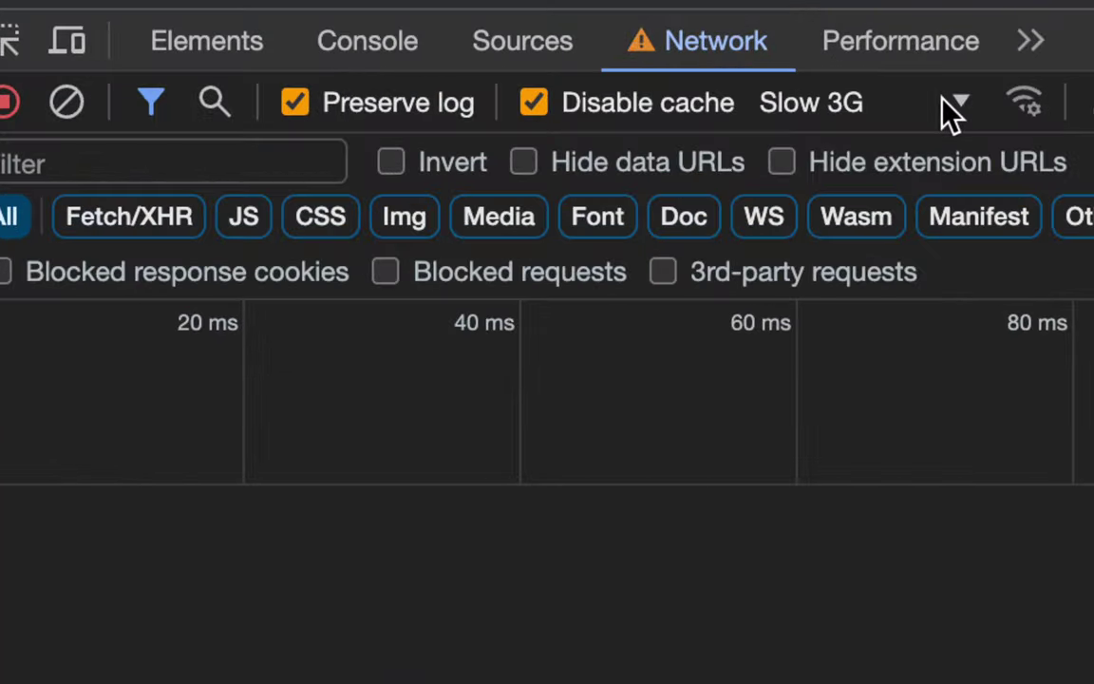
Step: Add a custom throttling profile '100 kb': 100 kbit/s download and upload, 70 ms latency
left_click(945, 100)
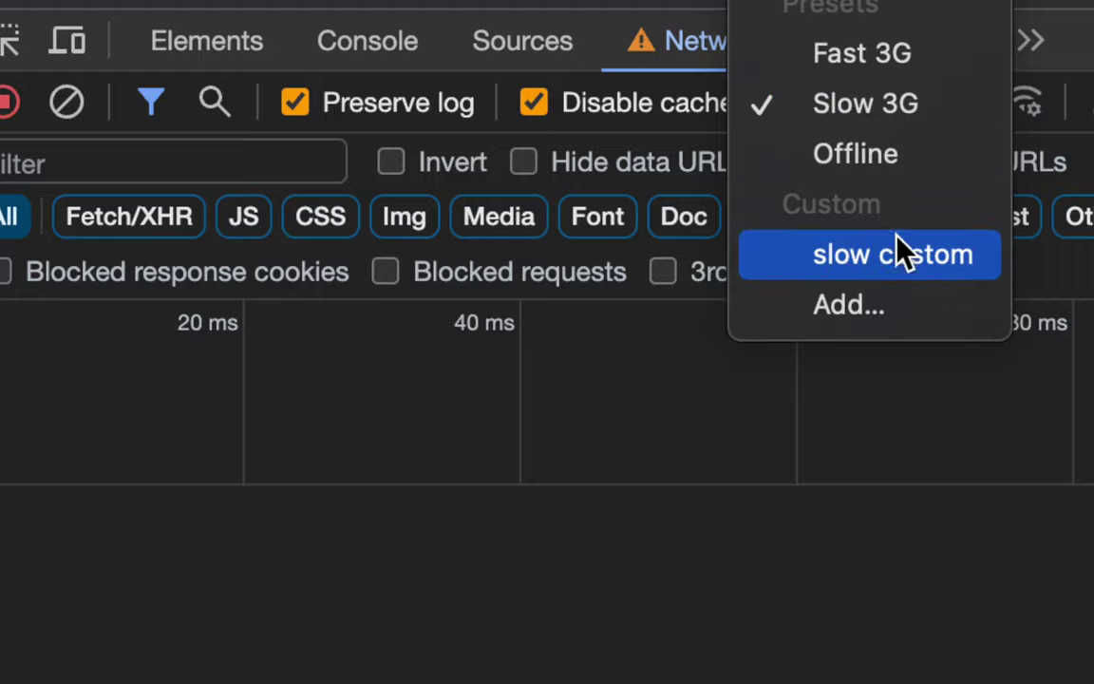
left_click(857, 311)
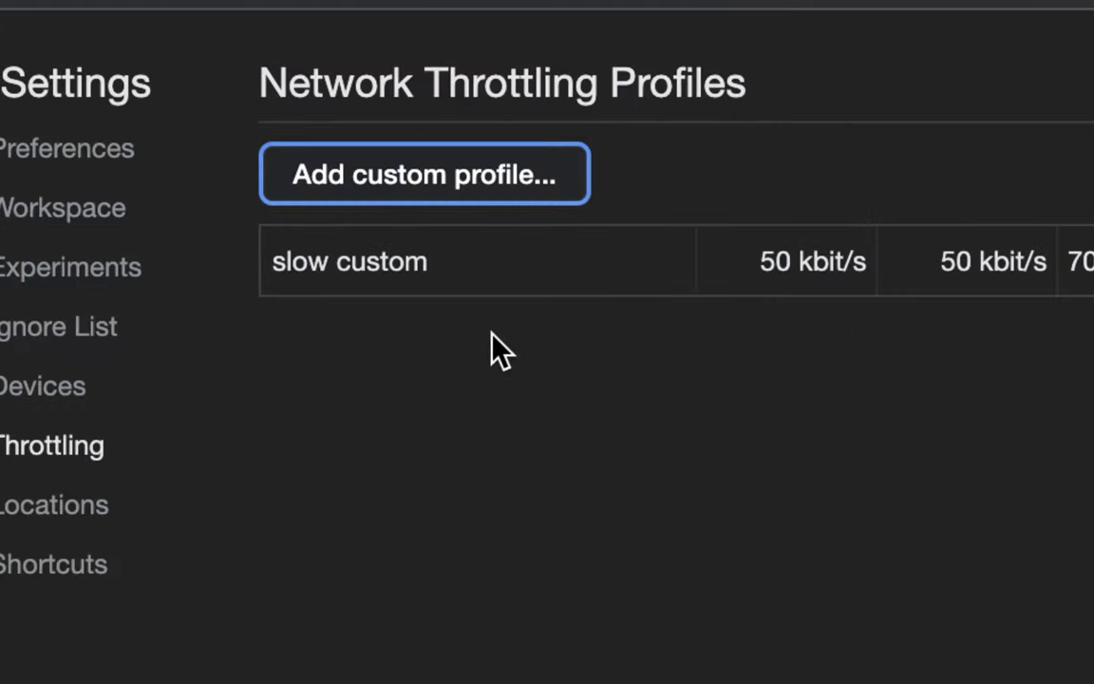
left_click(577, 202)
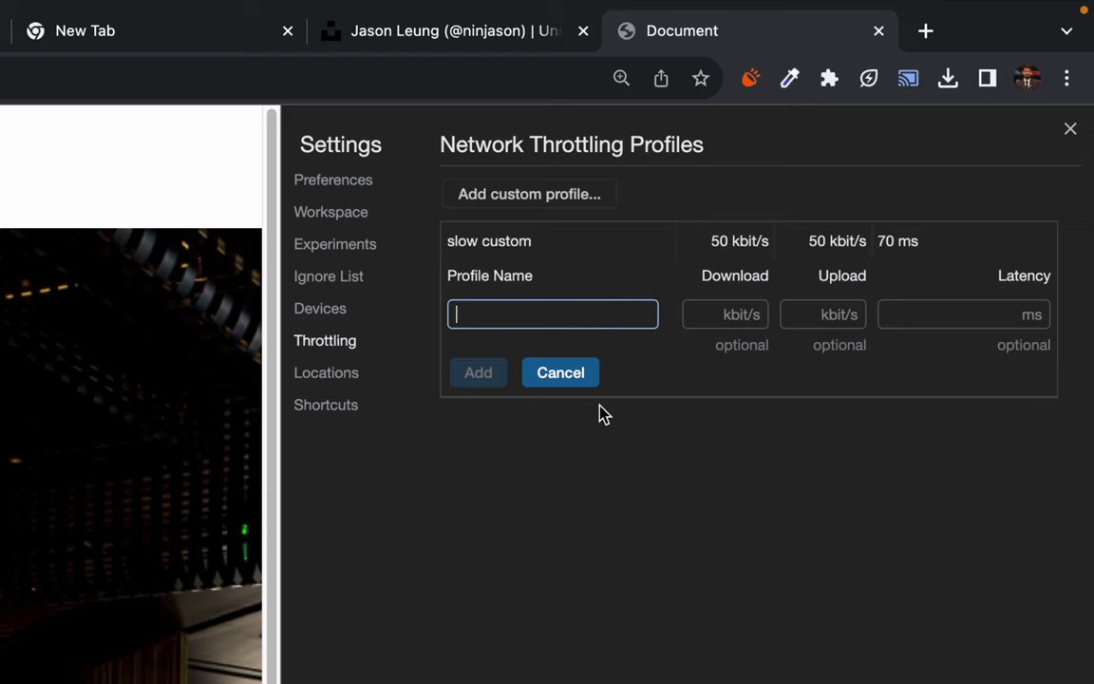
type("100 ")
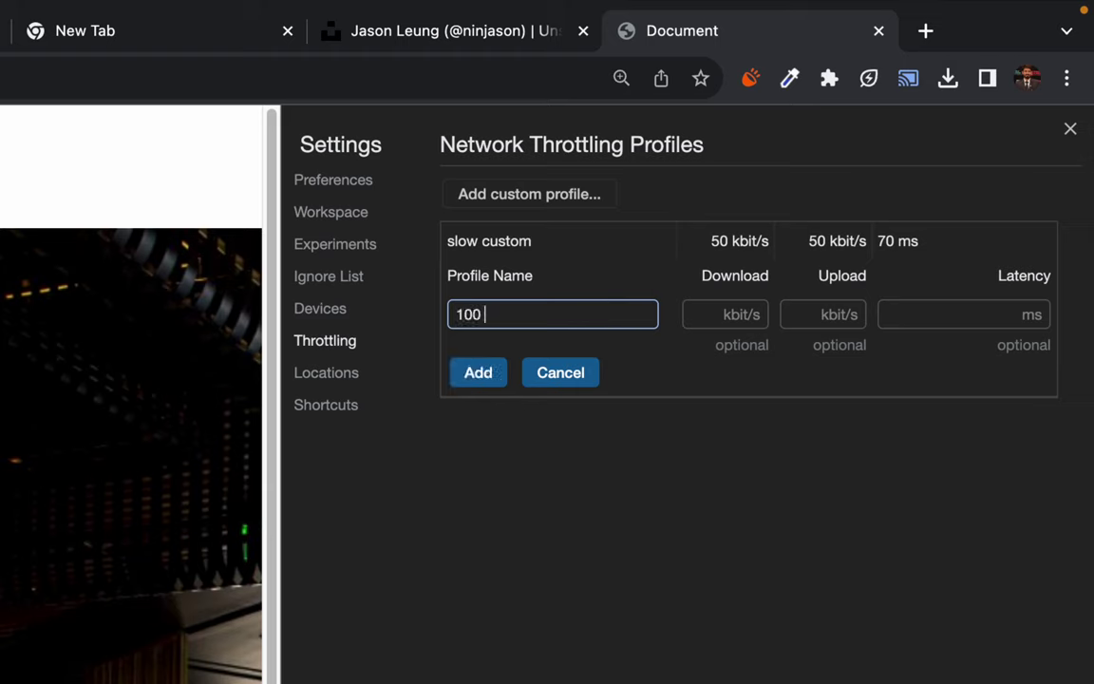
type("kb")
left_click(745, 314)
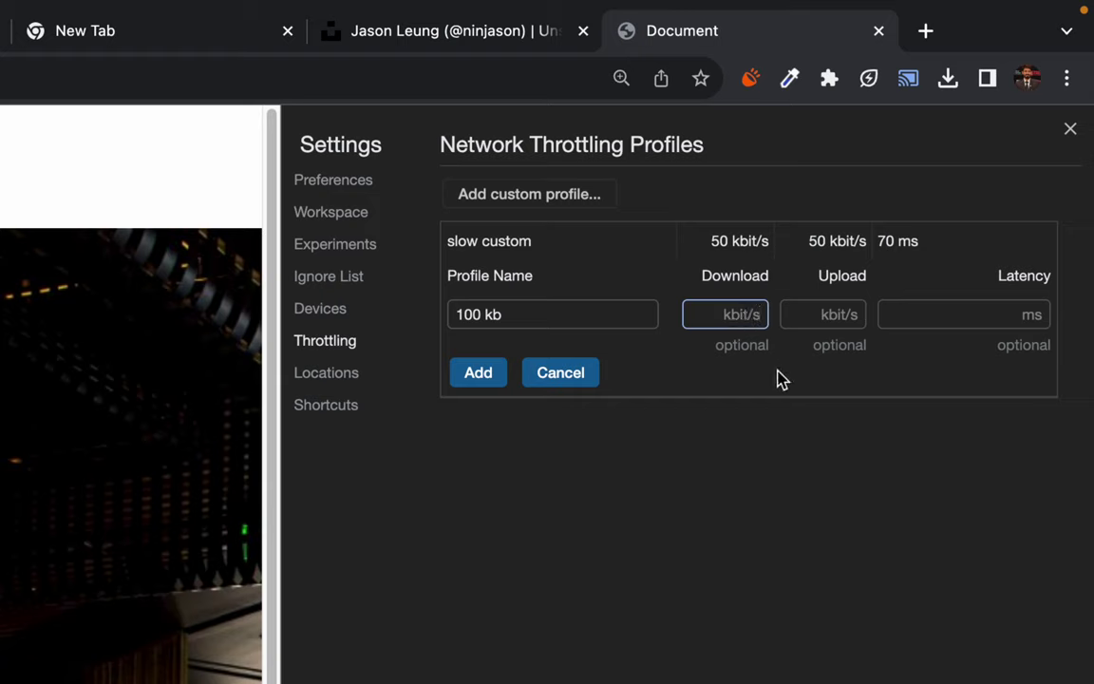
type("100")
left_click(835, 316)
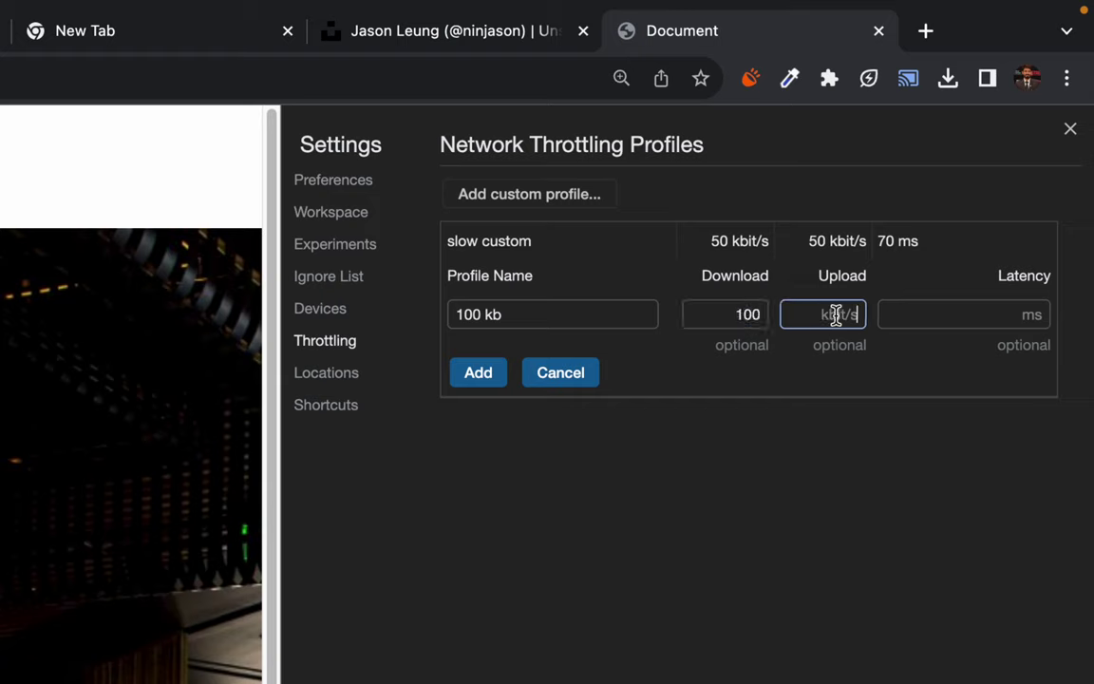
type("100")
left_click(1015, 314)
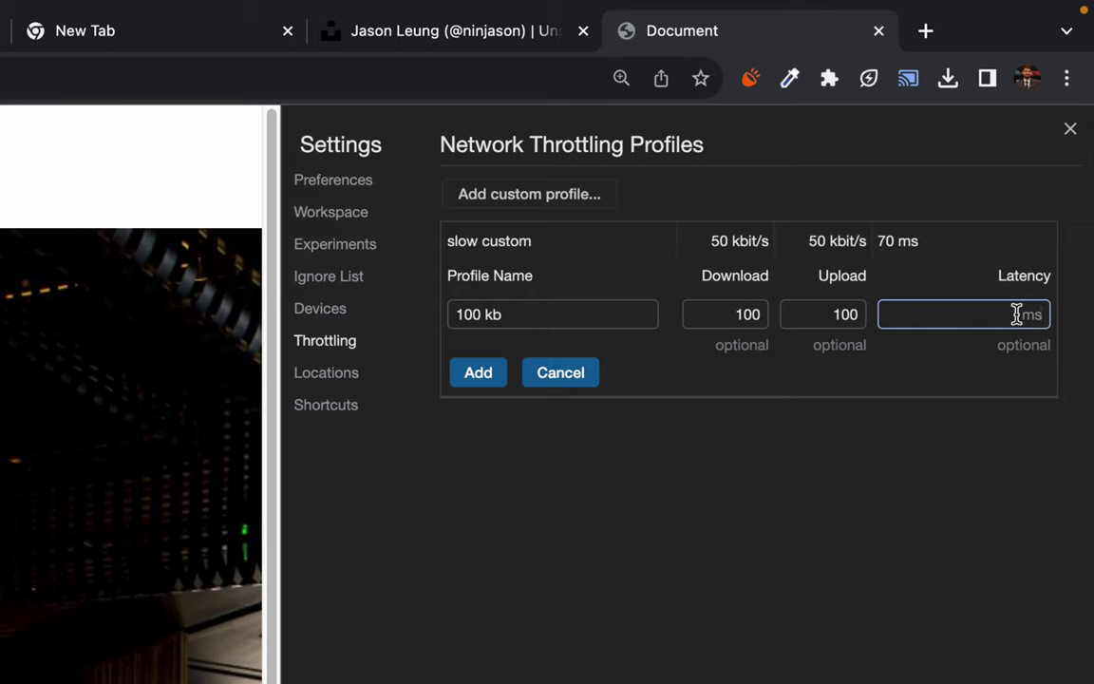
type("70")
left_click(478, 375)
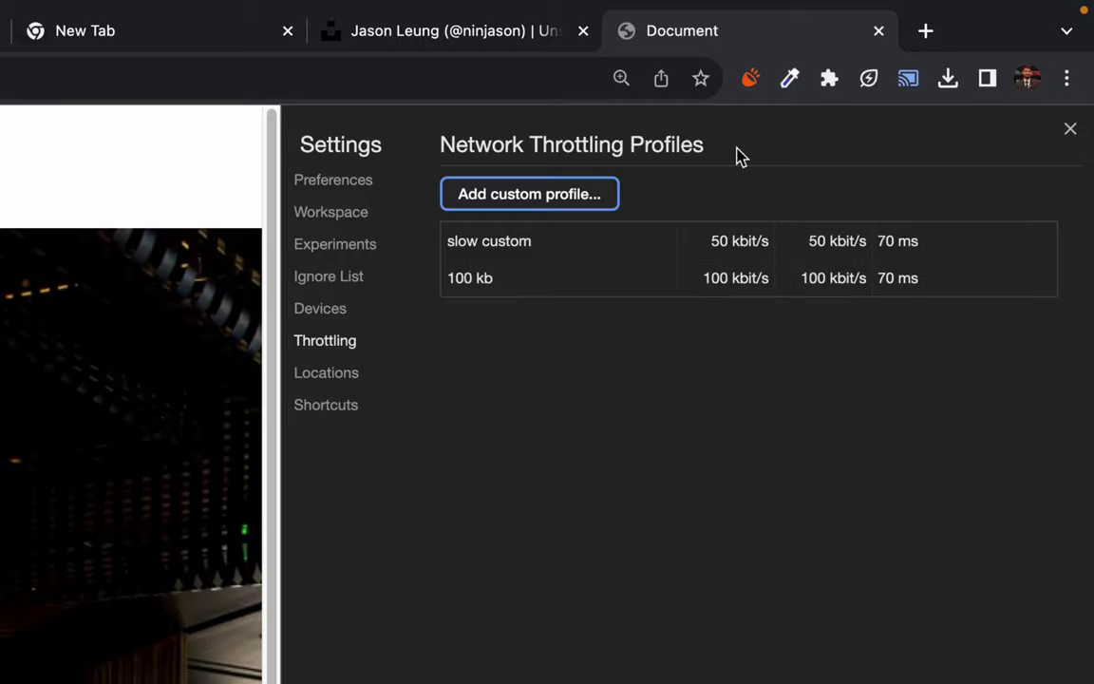
left_click(1071, 133)
left_click(803, 155)
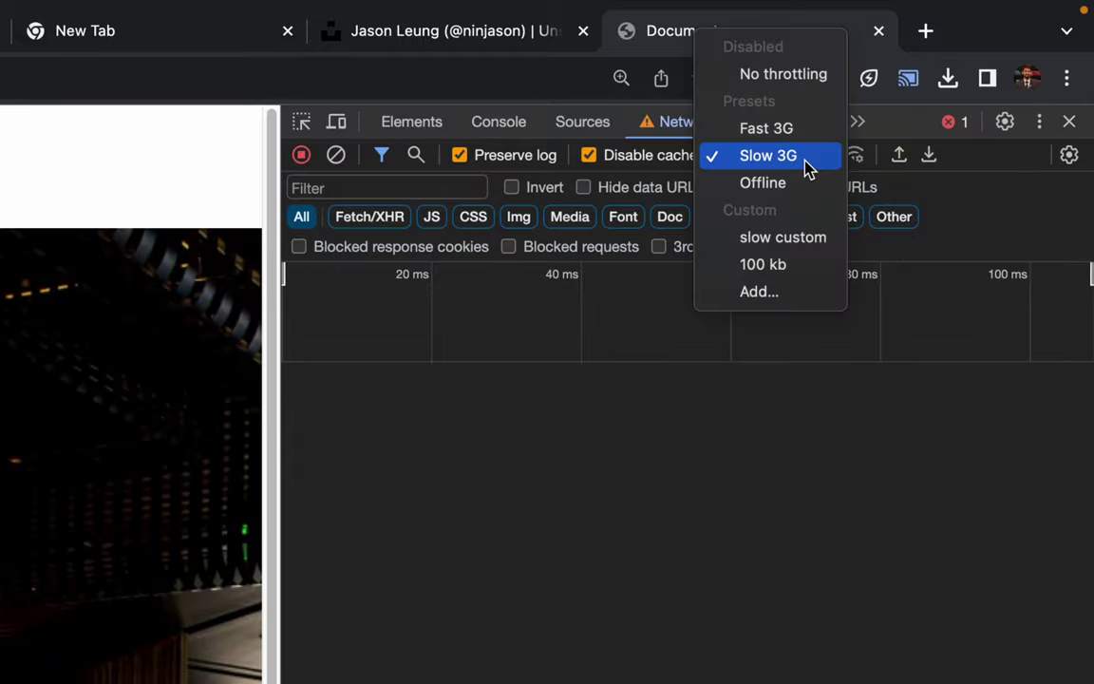
Step: Throttle Chrome to the custom 100 kb profile and reload the banner page
left_click(776, 265)
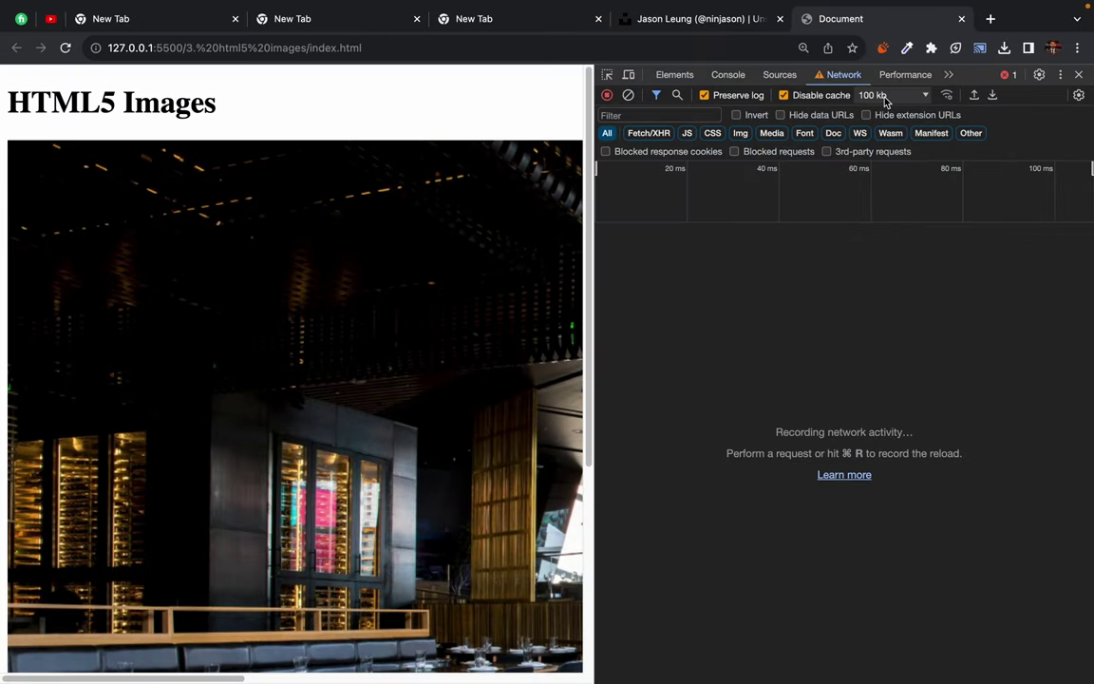
left_click(66, 47)
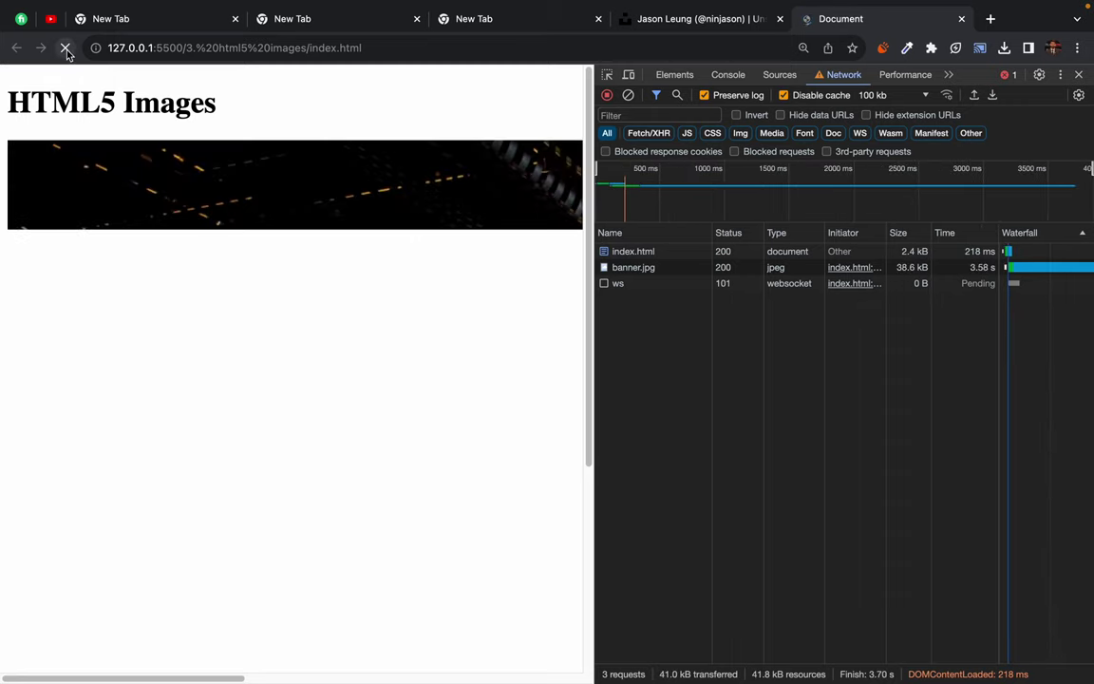
scroll(239, 332, "down", 2)
scroll(239, 332, "down", 3)
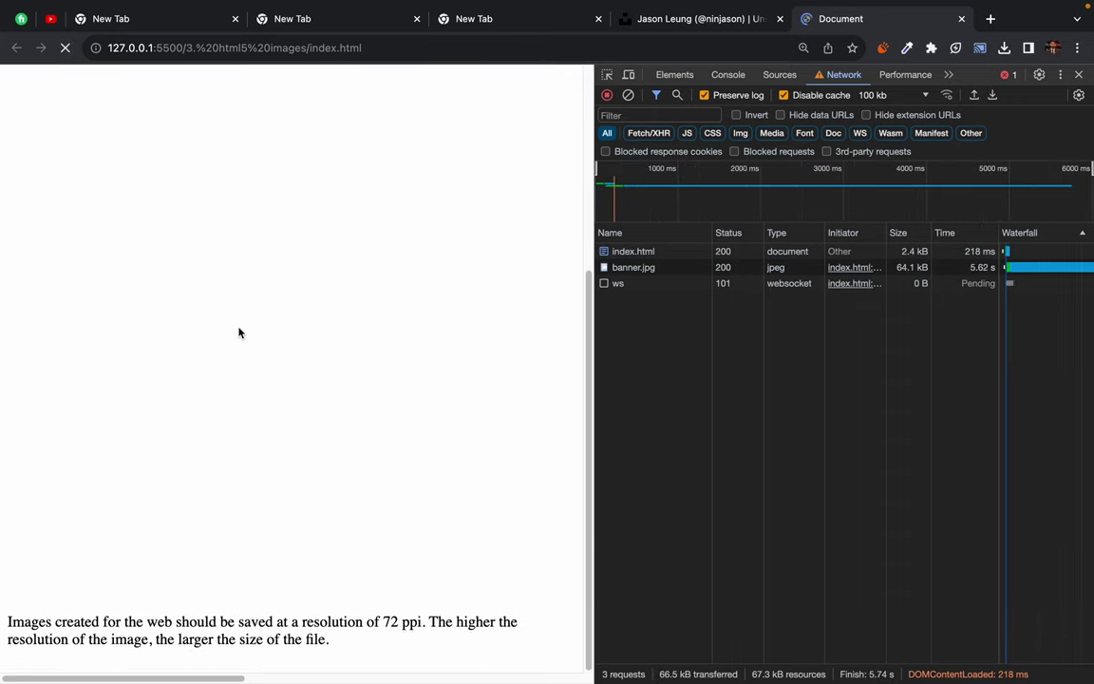
scroll(239, 332, "up", 5)
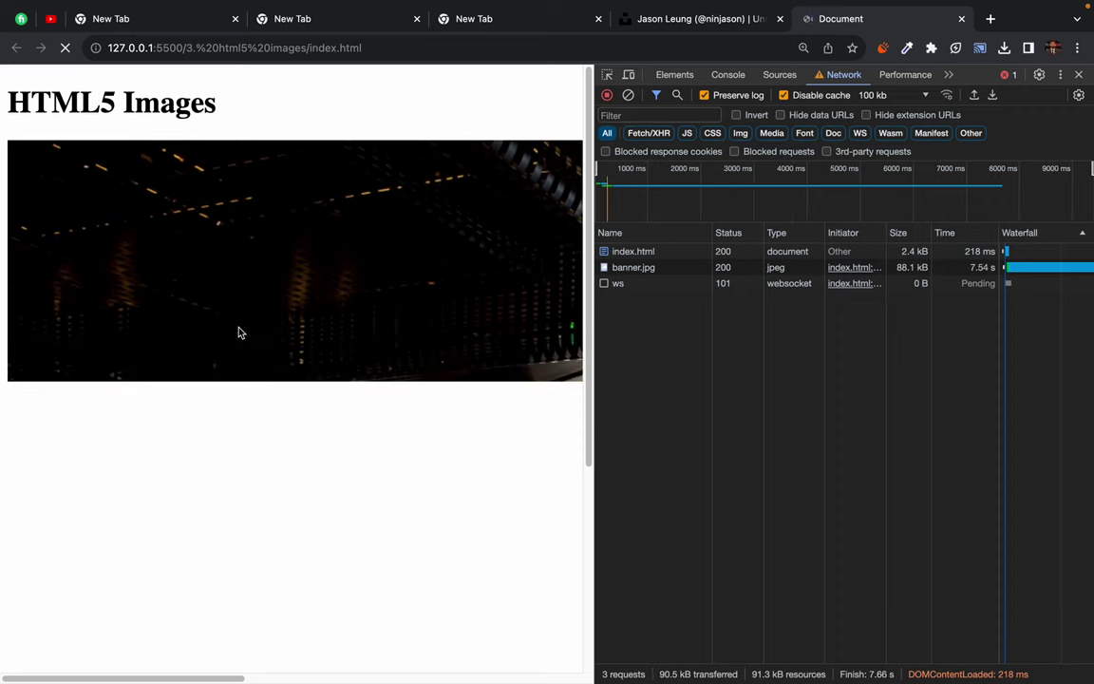
scroll(240, 332, "down", 1)
scroll(240, 333, "down", 2)
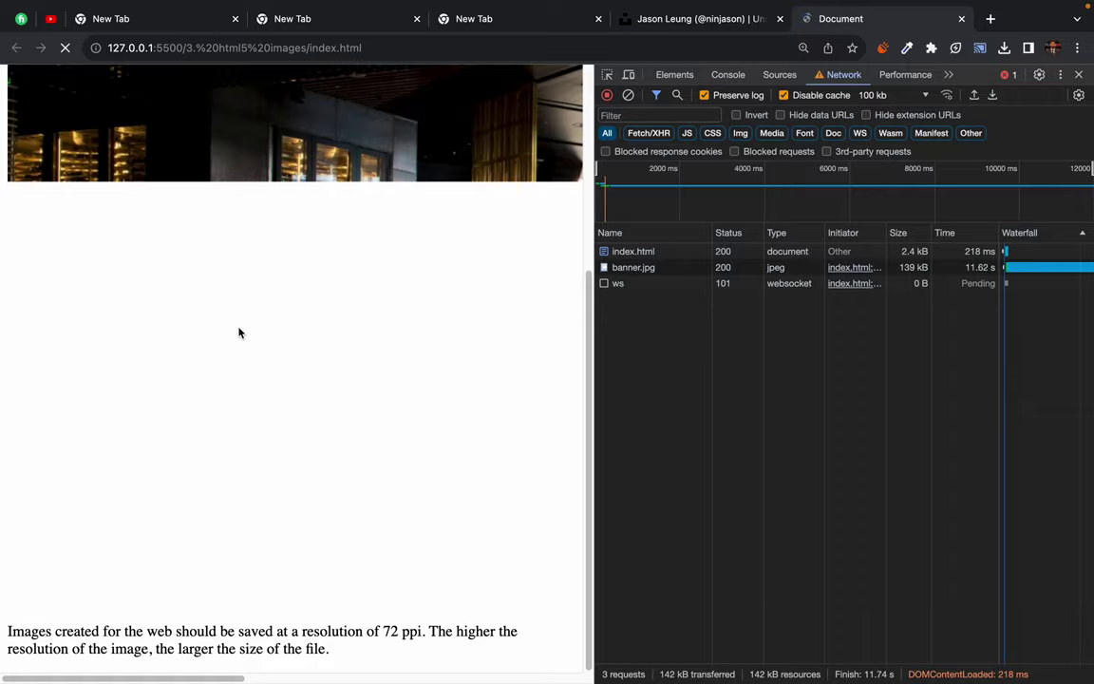
Step: Delete width="1440px" from the banner img tag in index.html and save
key("super+Tab")
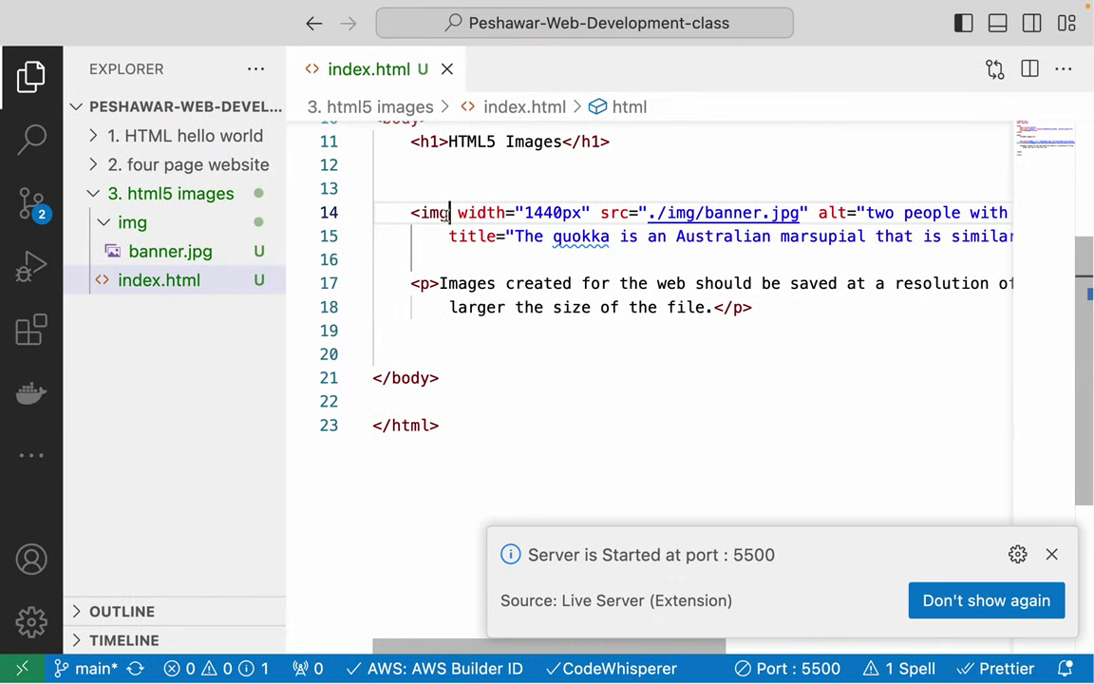
left_click_drag(453, 213, 592, 213)
key("BackSpace")
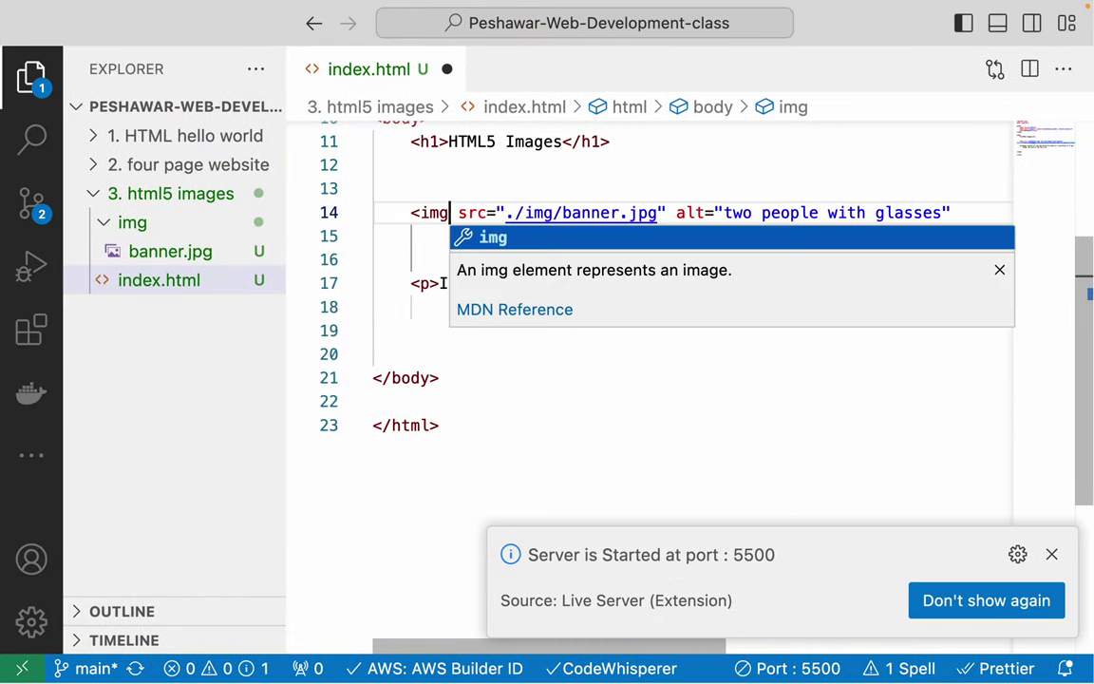
key("super+s")
key("super+Tab")
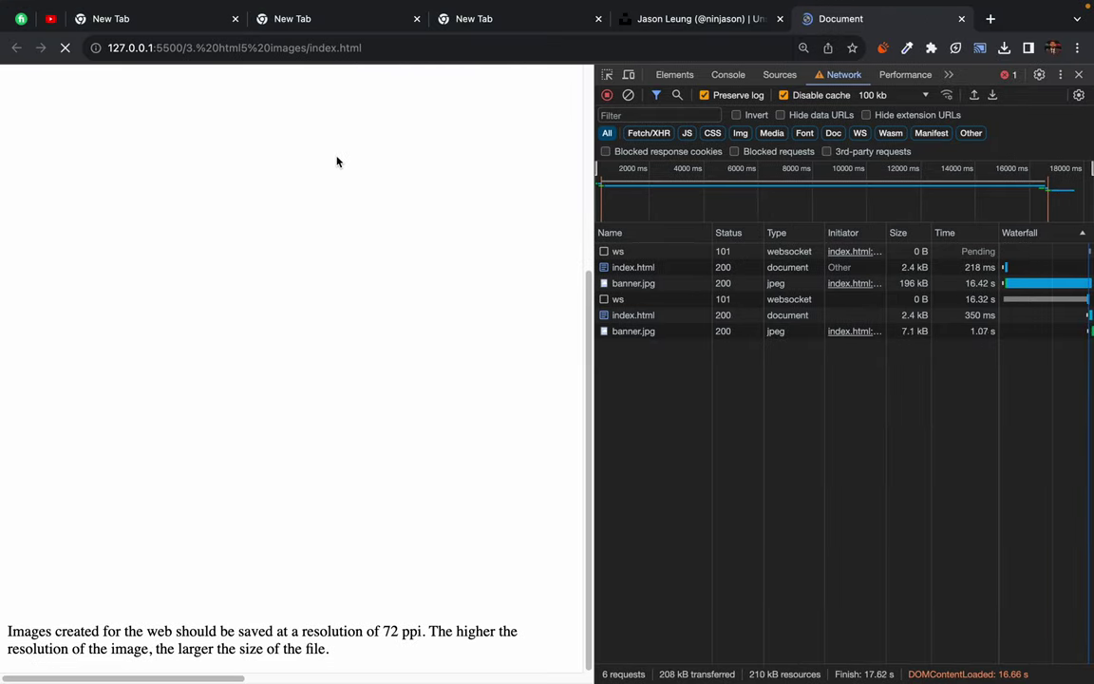
Step: Stop loading and empty-cache hard reload the page under 100 kb throttling
left_click(65, 49)
right_click(65, 48)
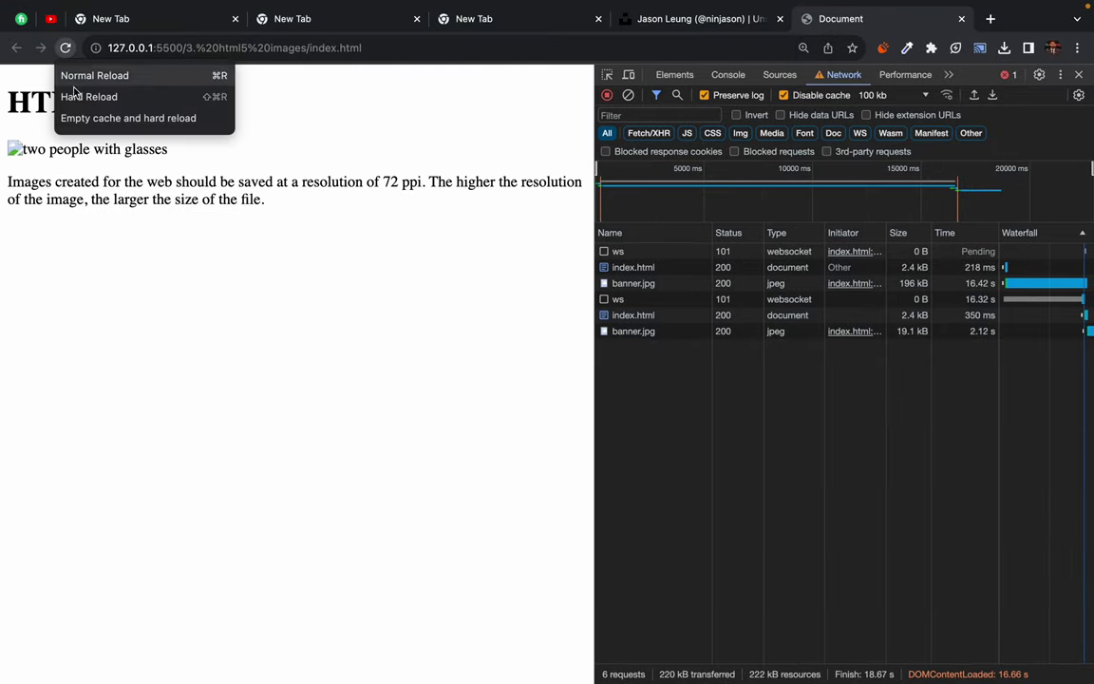
left_click(88, 118)
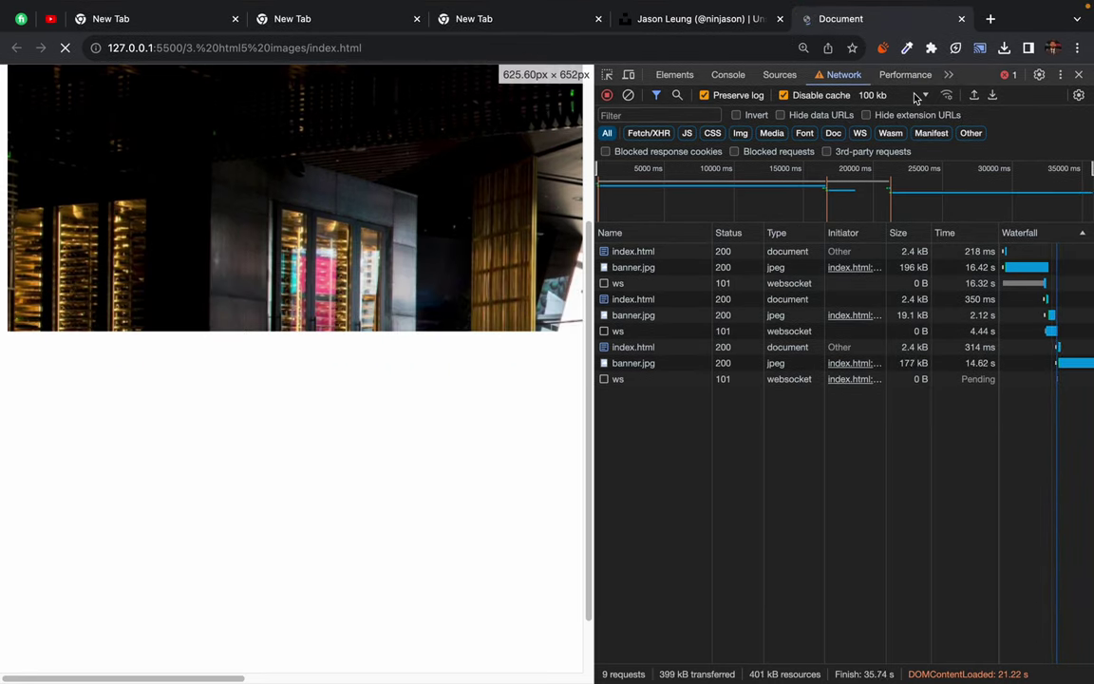
left_click(917, 97)
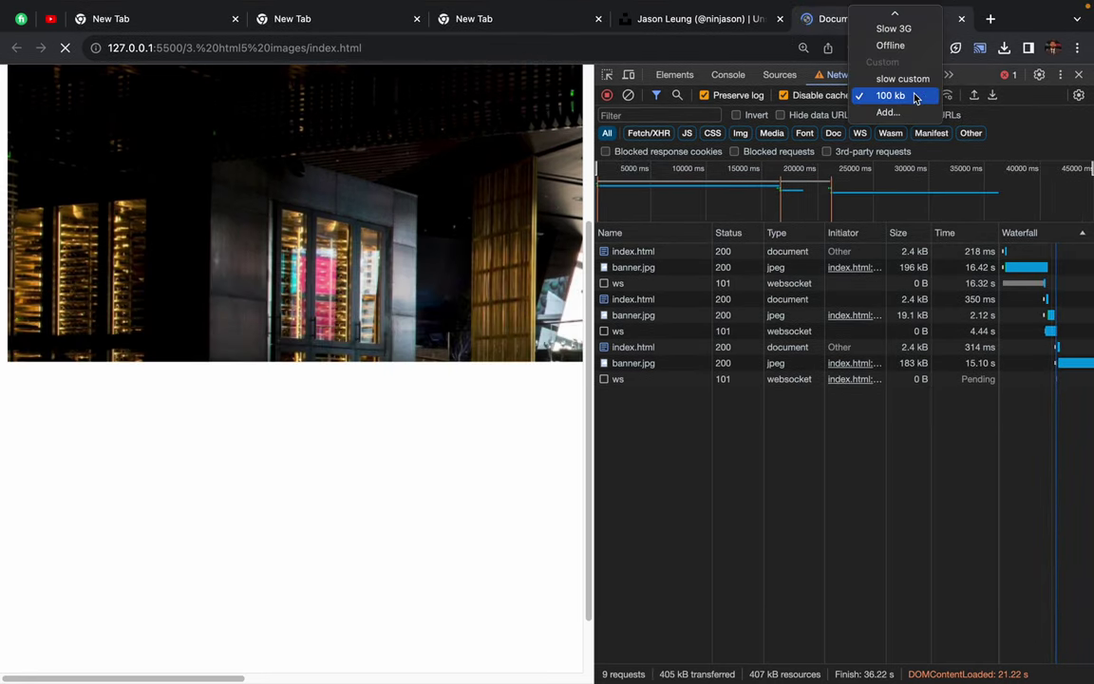
Step: Switch throttling to Slow 3G, clear the network log, and reload the page
left_click(903, 31)
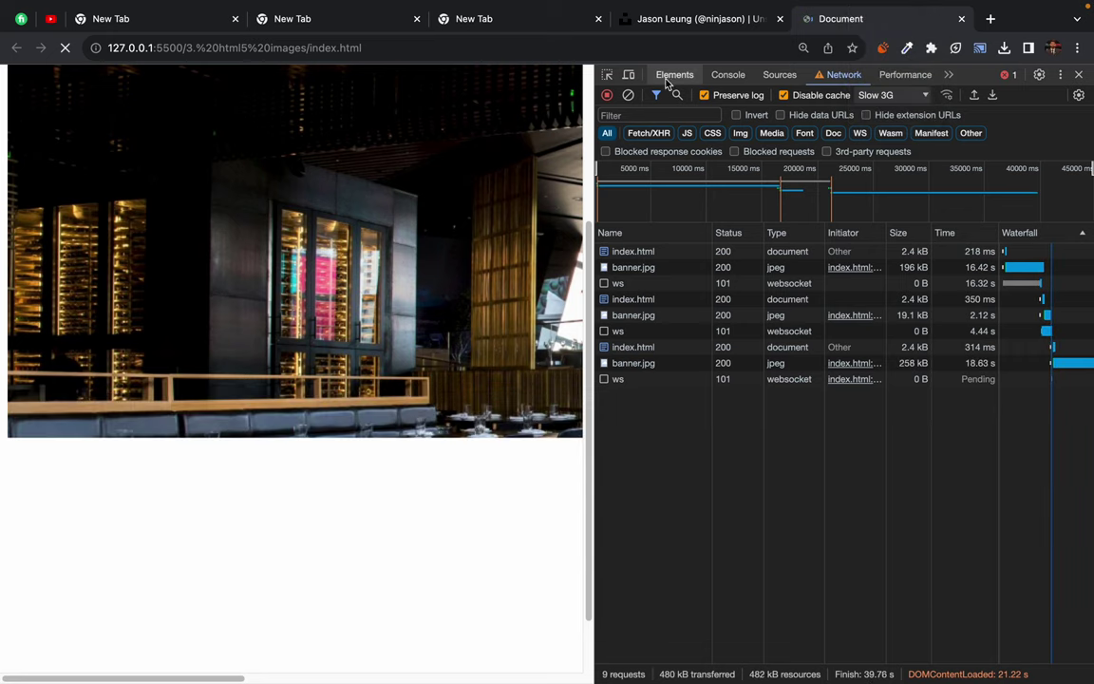
left_click(628, 95)
key("super+r")
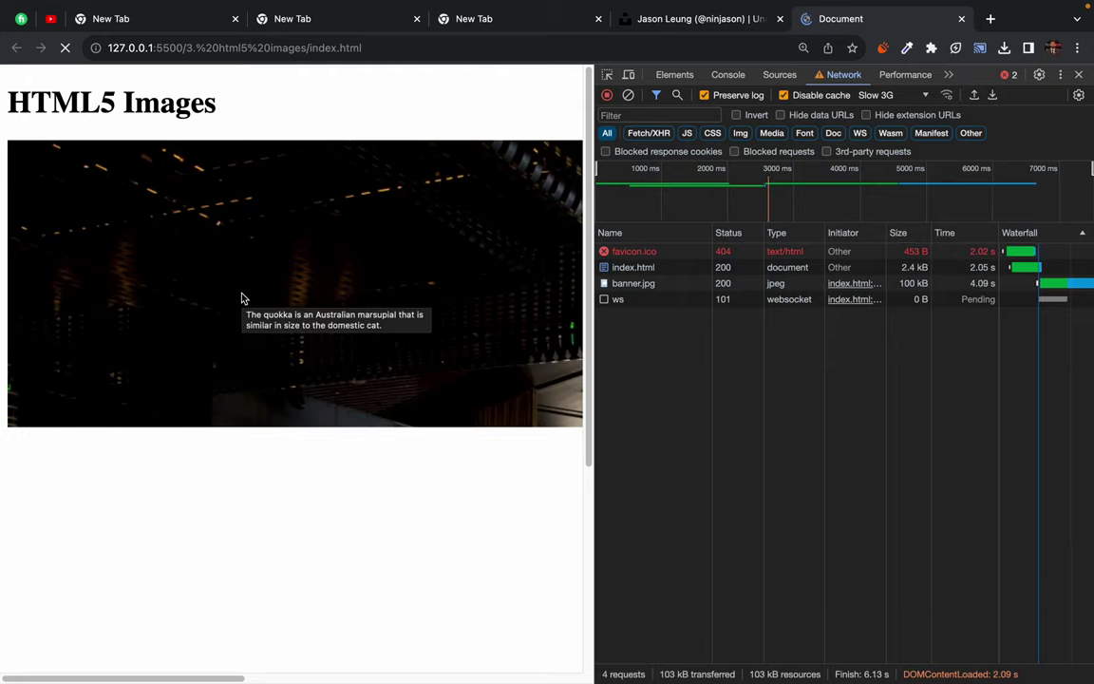
key("super+Tab")
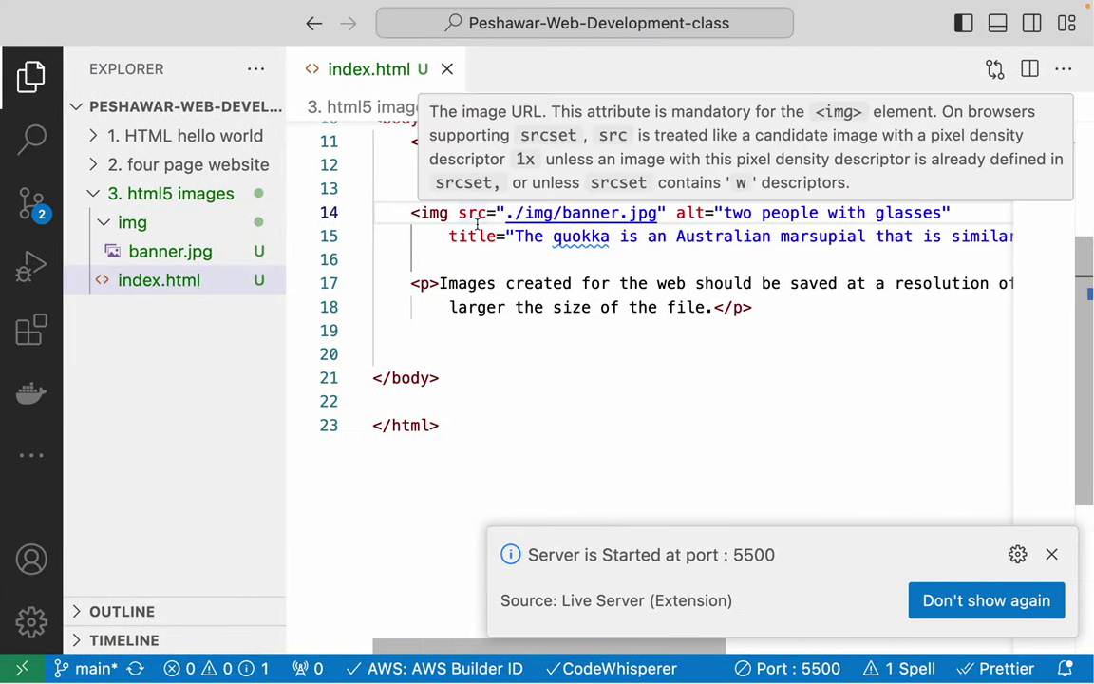
Step: Restore width="1440px" on the banner img tag in index.html
type("width=\"1440px\"")
left_click(509, 172)
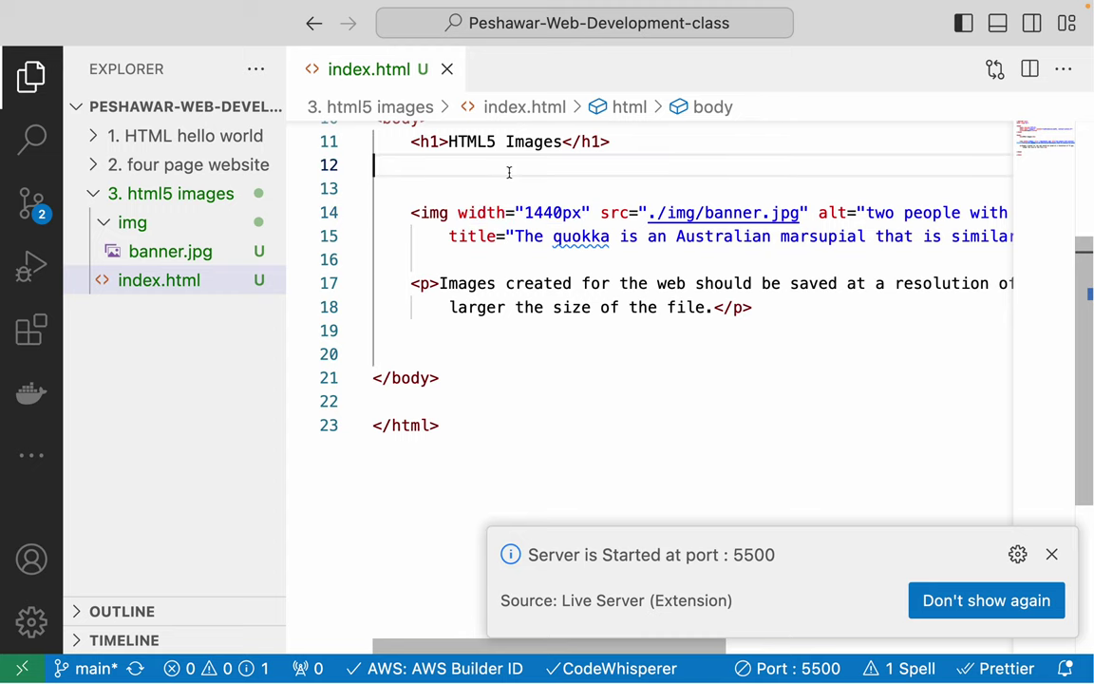
key("super+Tab")
Step: Empty-cache hard reload the banner page under Slow 3G and clear the network log
left_click(65, 50)
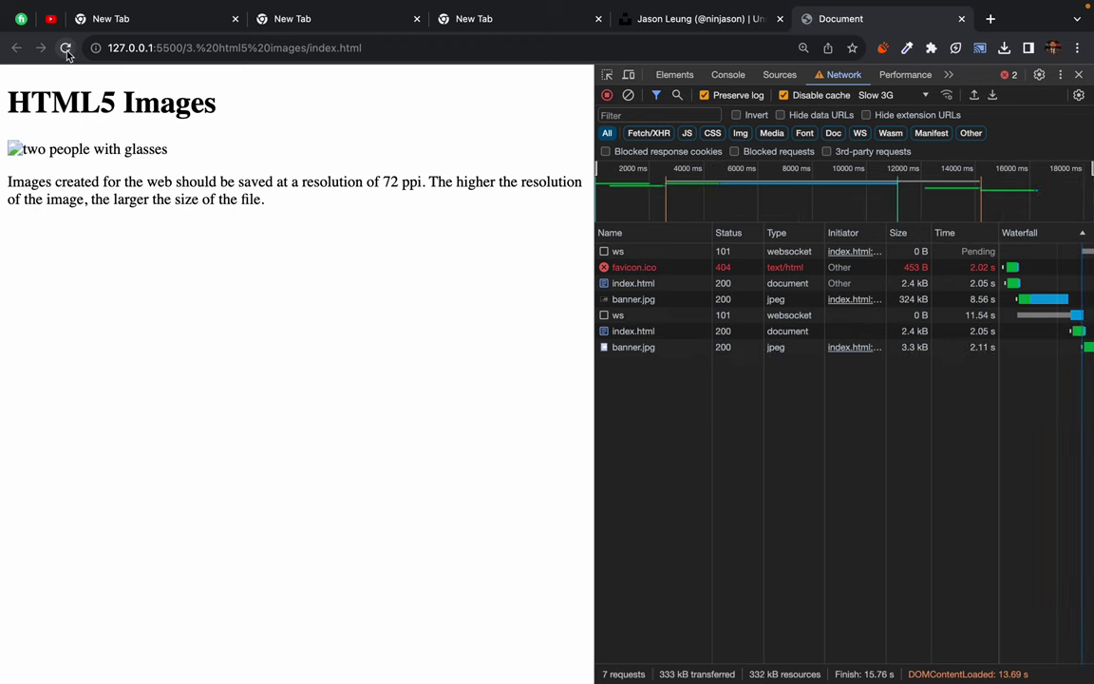
right_click(65, 50)
left_click(87, 119)
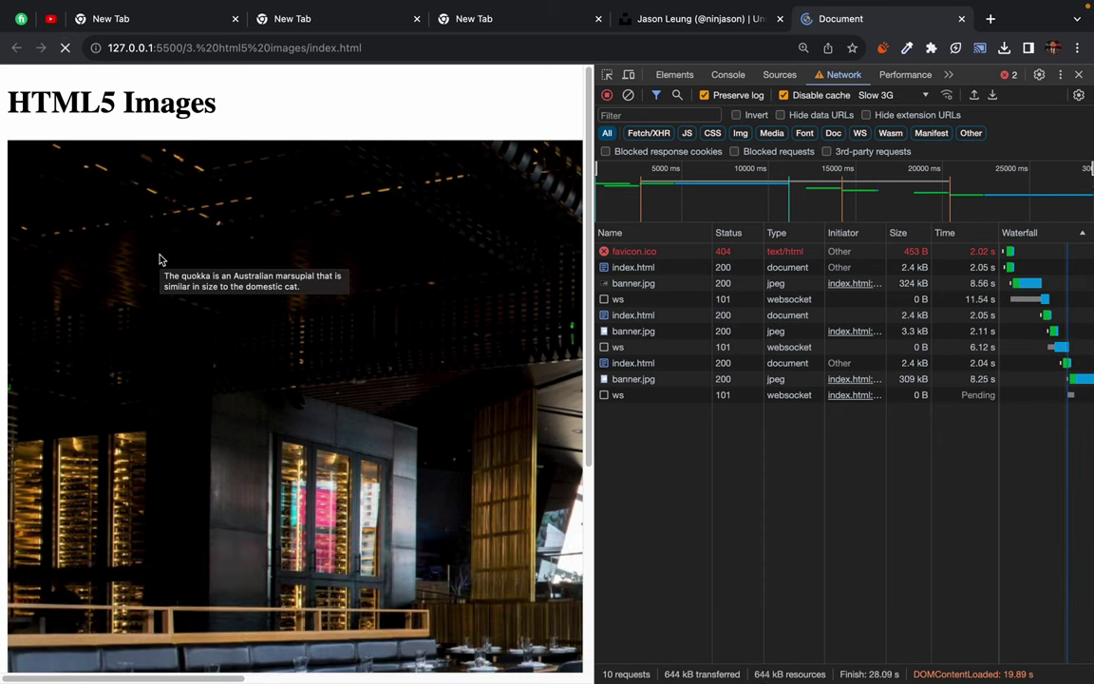
scroll(159, 259, "down", 1)
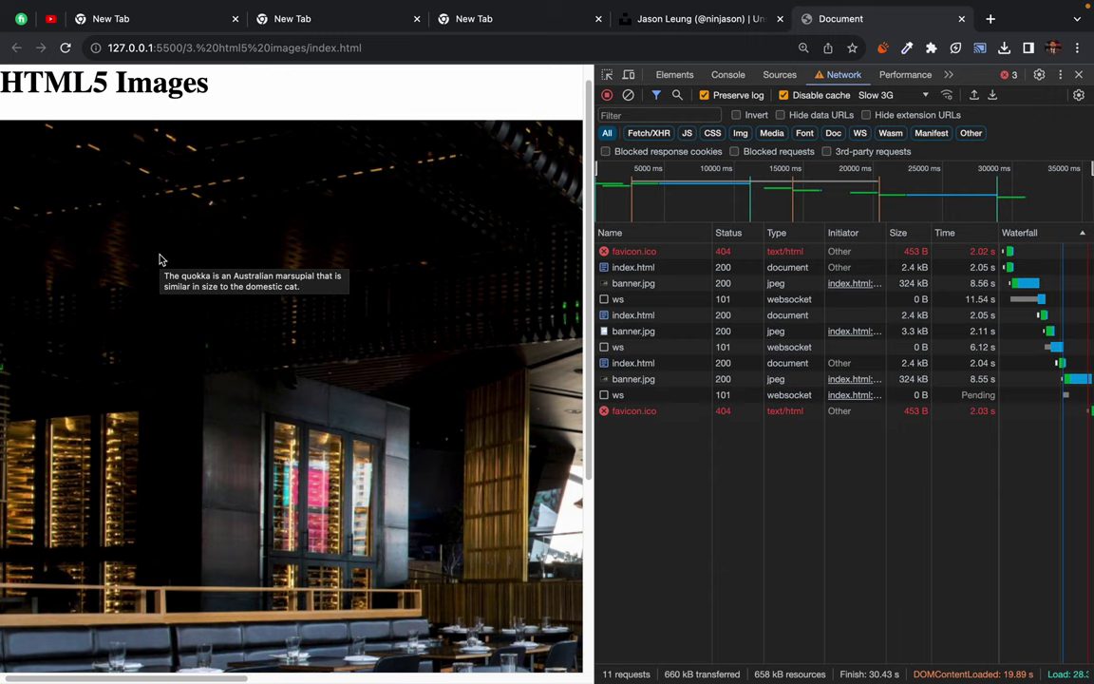
left_click(627, 95)
scroll(133, 151, "up", 2)
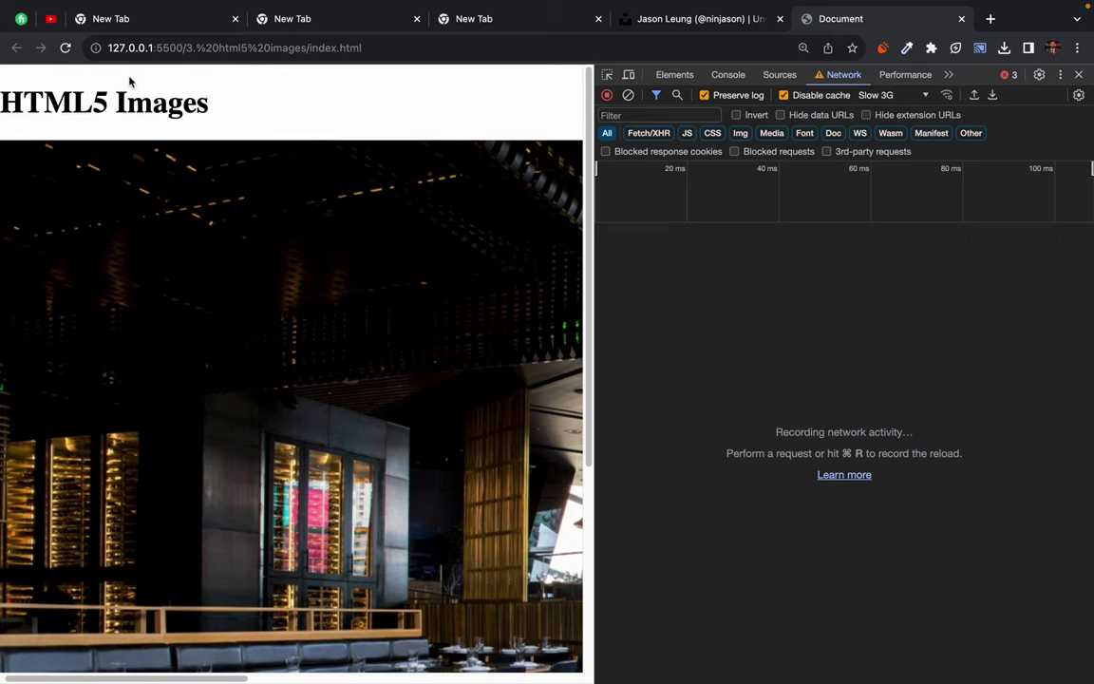
right_click(66, 47)
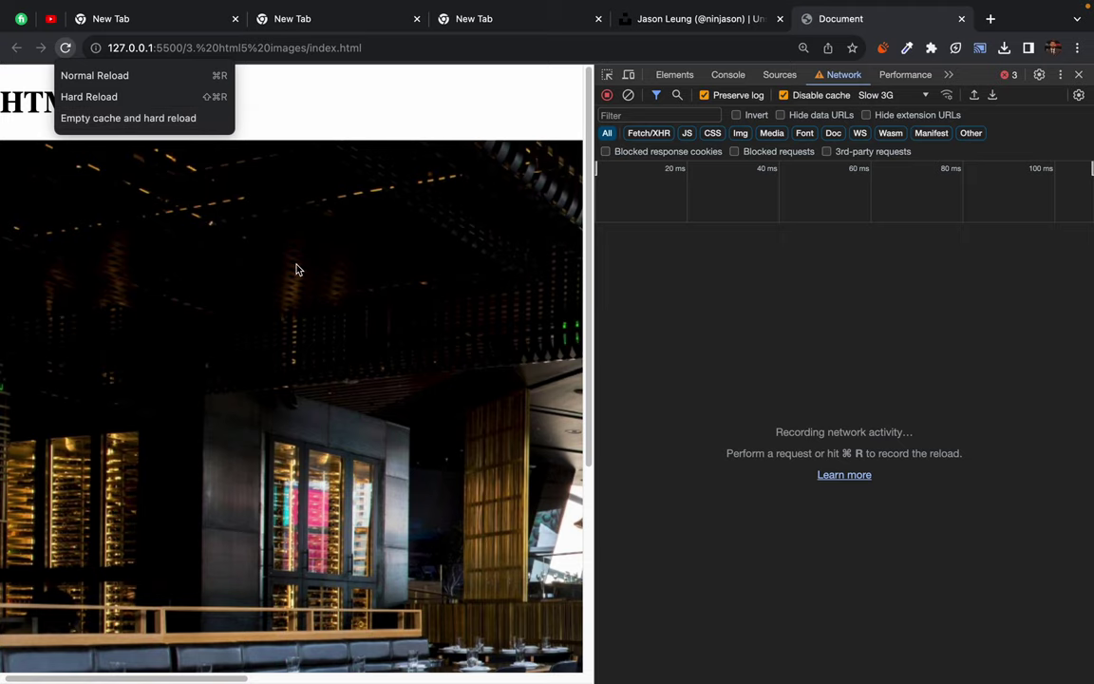
left_click(253, 126)
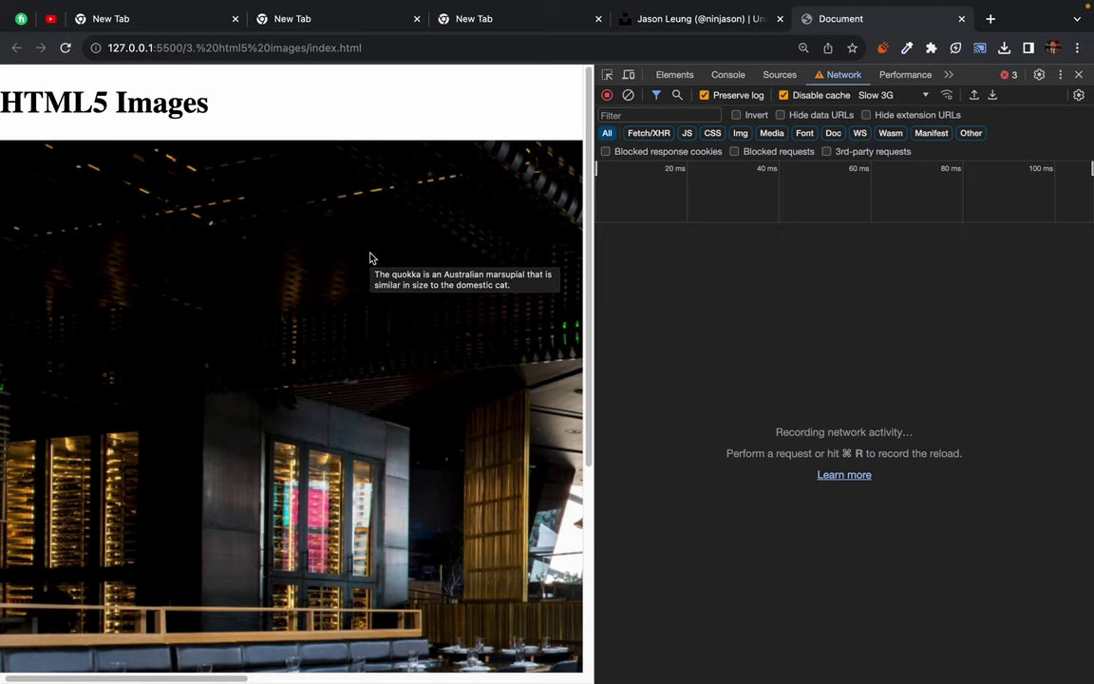
key("super+Tab")
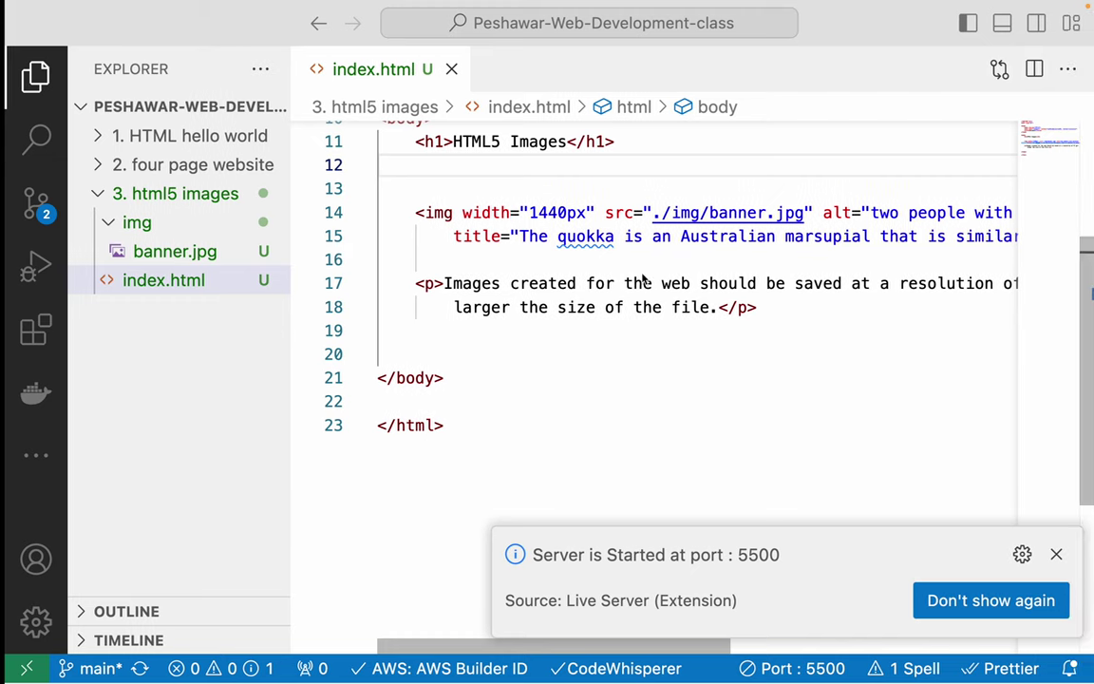
Step: Inspect the 1440px width value and consult the Image Resolution reference page
left_click_drag(486, 213, 547, 215)
left_click(554, 214)
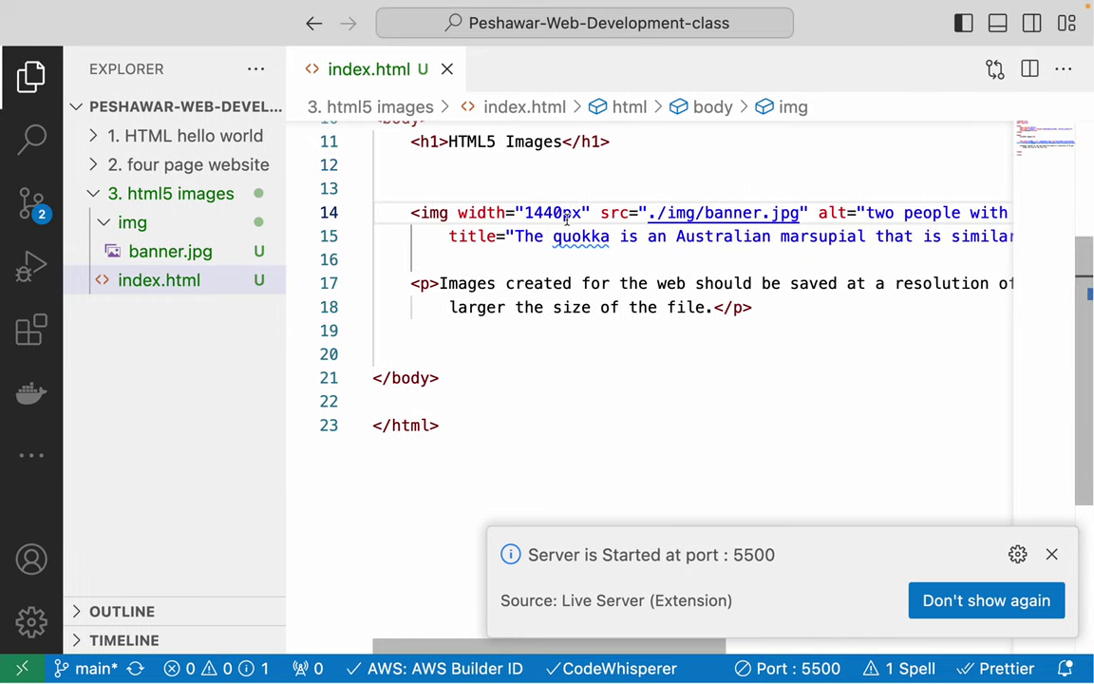
left_click(611, 376)
key("super+Tab")
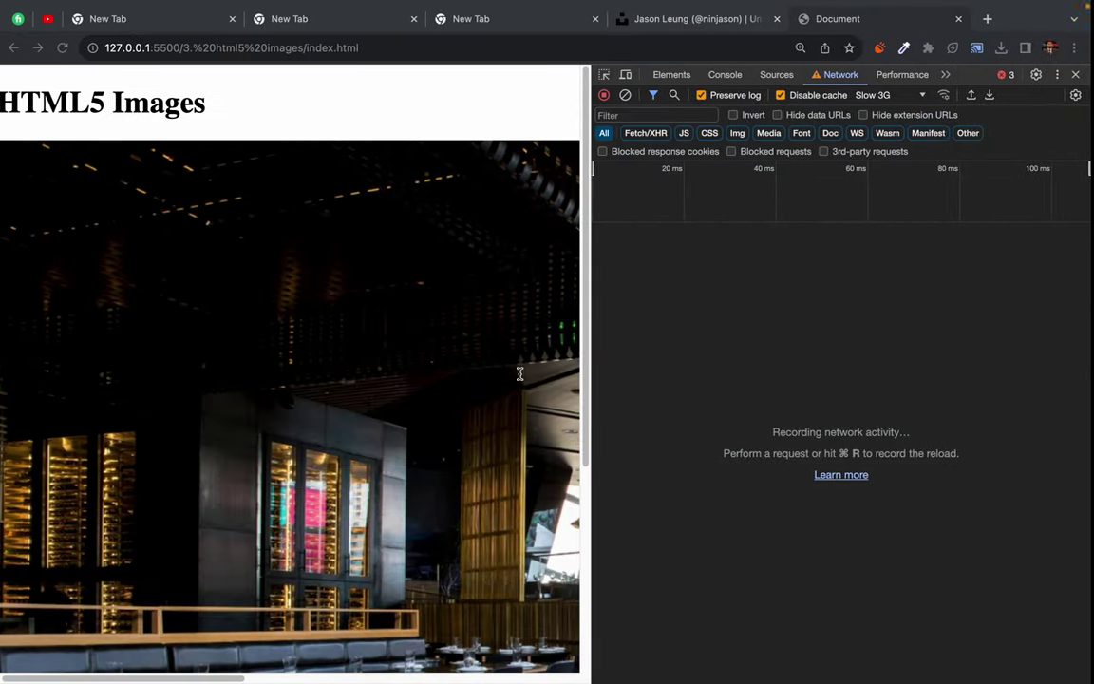
key("ctrl+Left")
key("ctrl+Left")
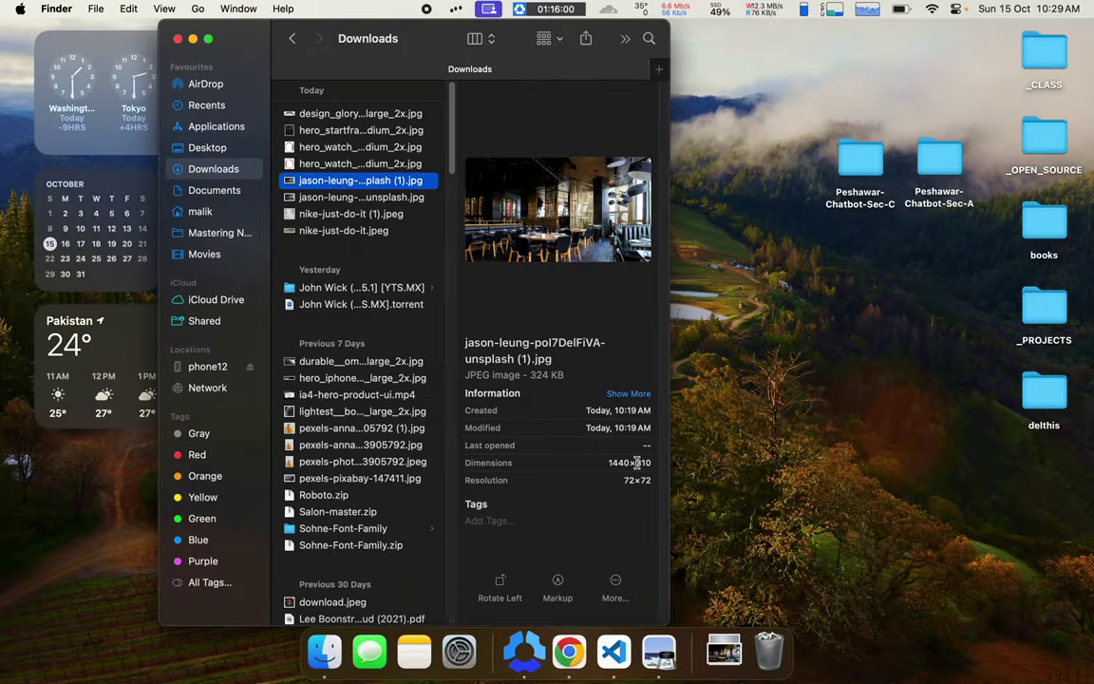
key("ctrl+Right")
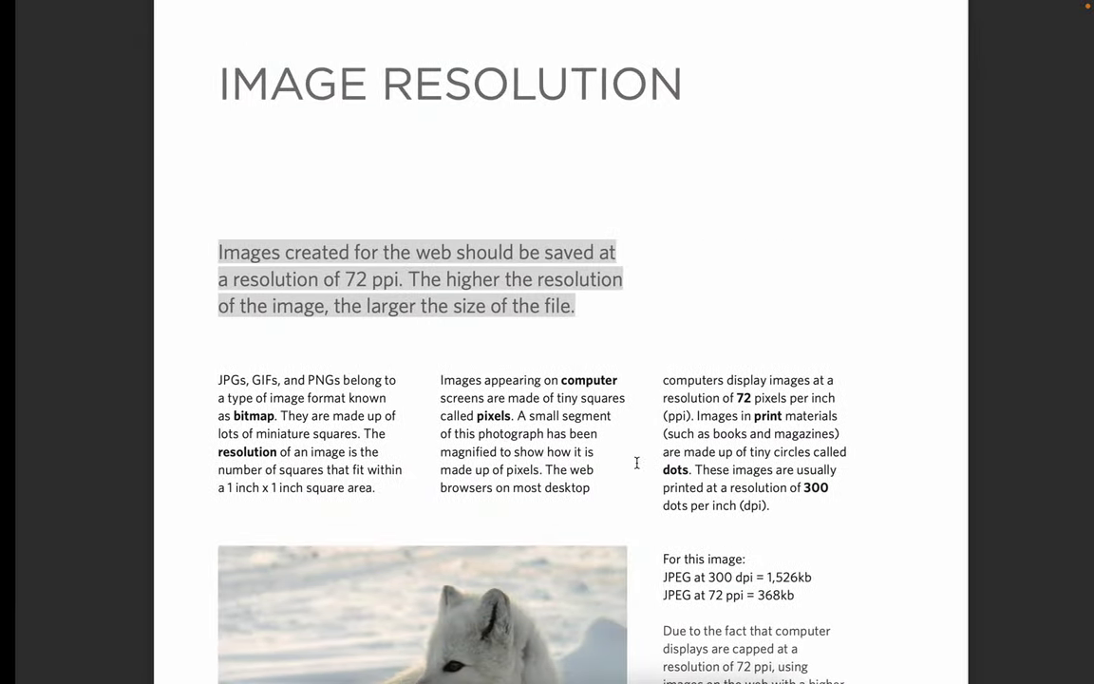
key("ctrl+Right")
key("ctrl+Right")
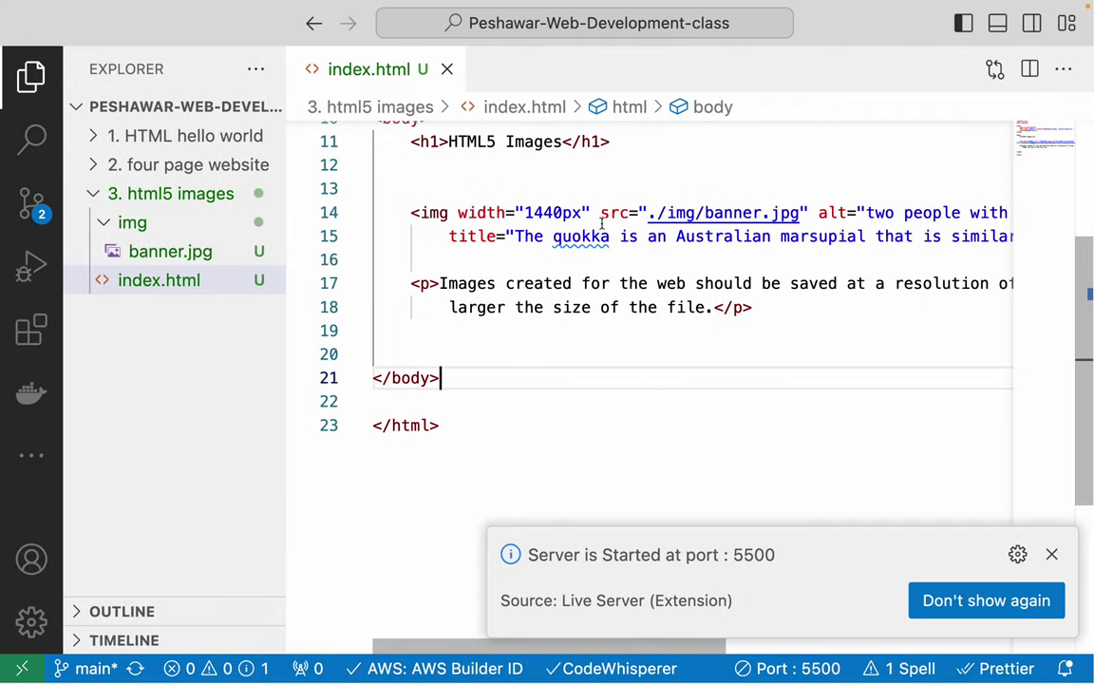
Step: Add height="810px" after the width on the banner img tag and save index.html
left_click(595, 213)
type("hei")
key("Return")
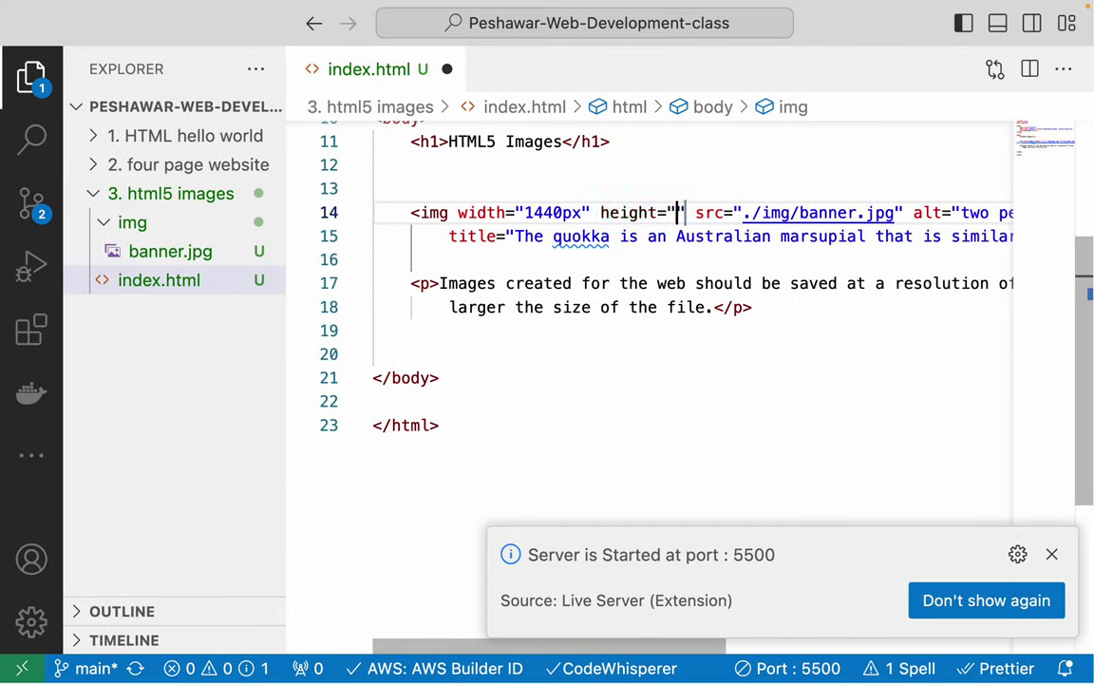
type("810")
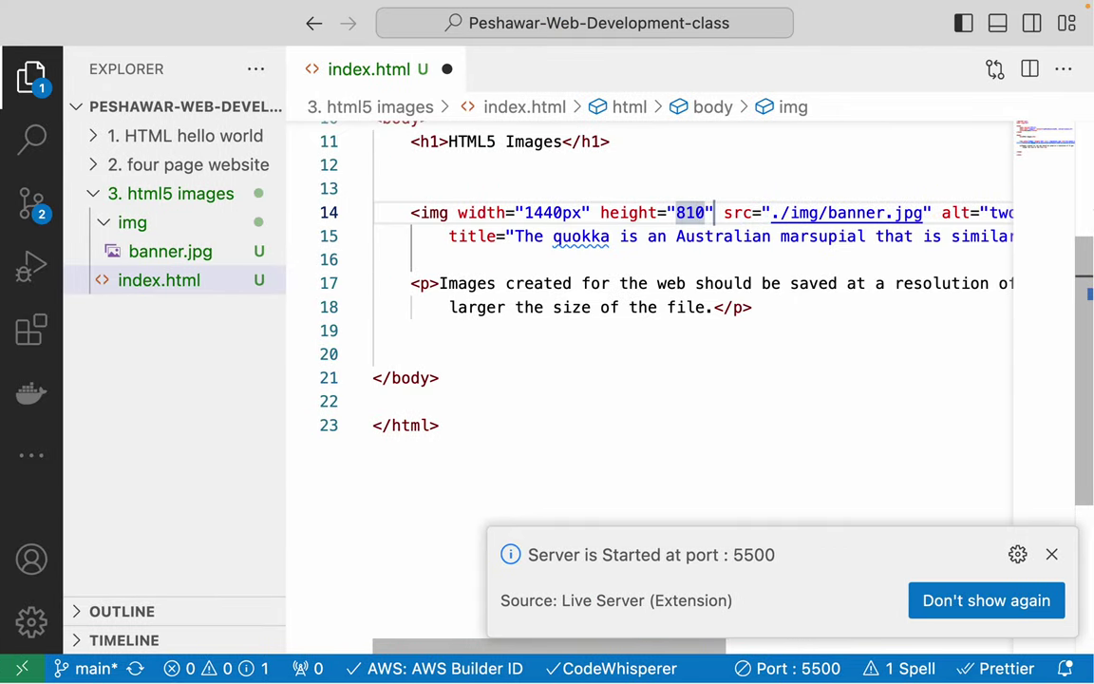
type("px")
key("ctrl+s")
key("Down")
key("Down")
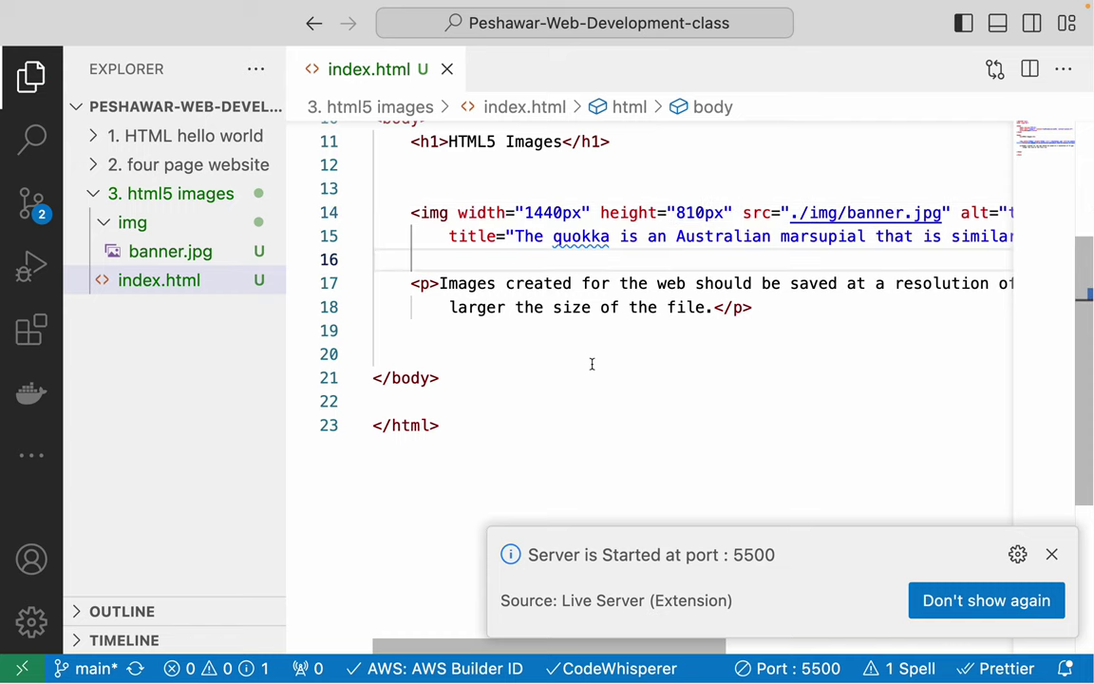
key("super+Tab")
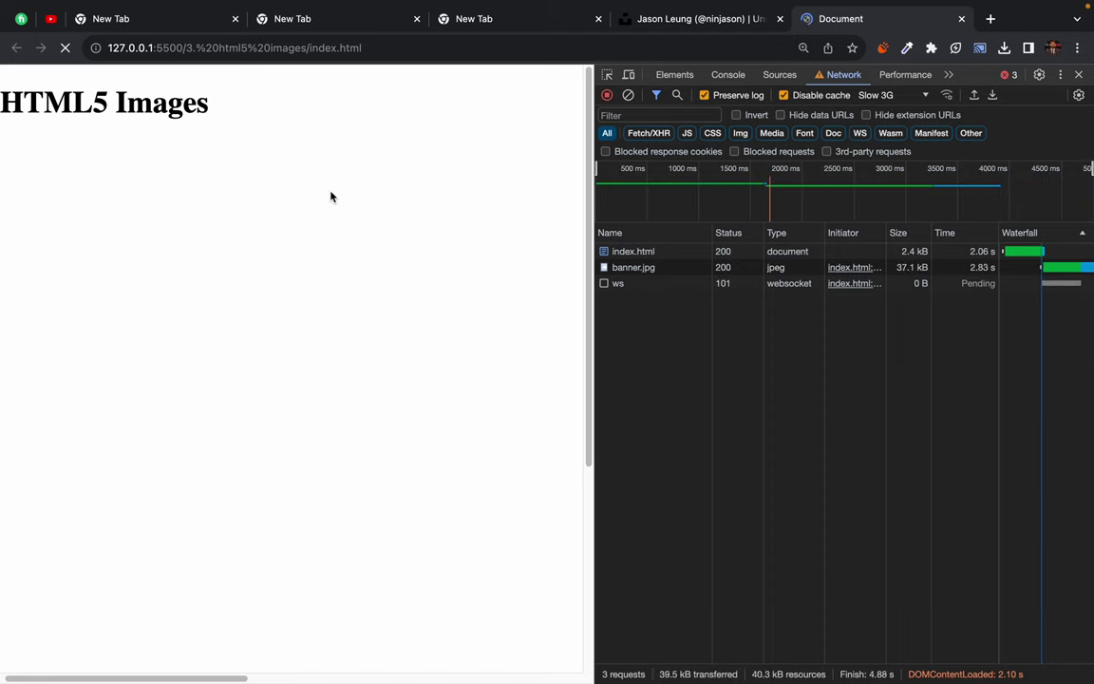
Step: Empty-cache hard reload the banner page under Slow 3G, then open a new tab
right_click(67, 53)
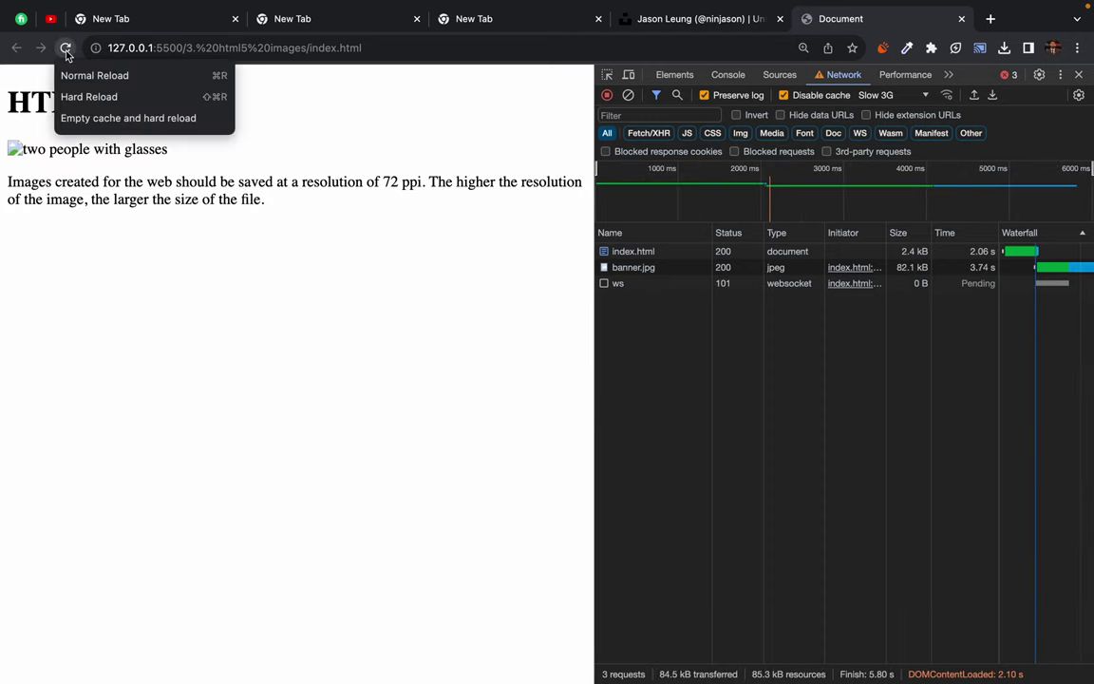
left_click(104, 117)
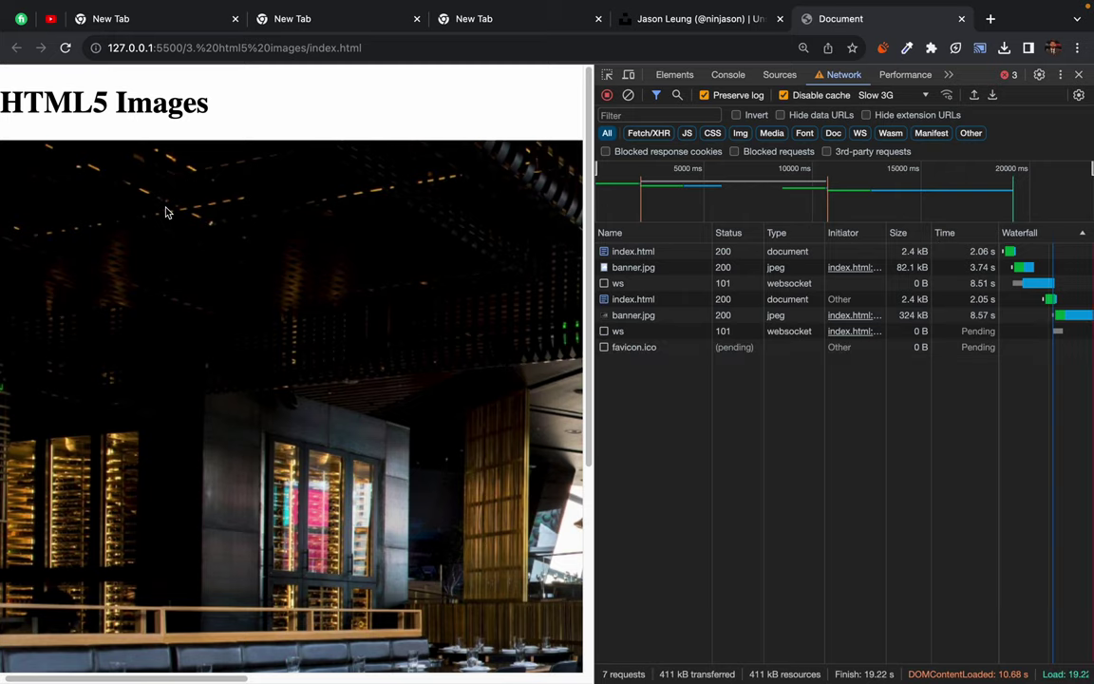
left_click(990, 18)
Step: Search Google for 'ecom store' and view the image results
type("e")
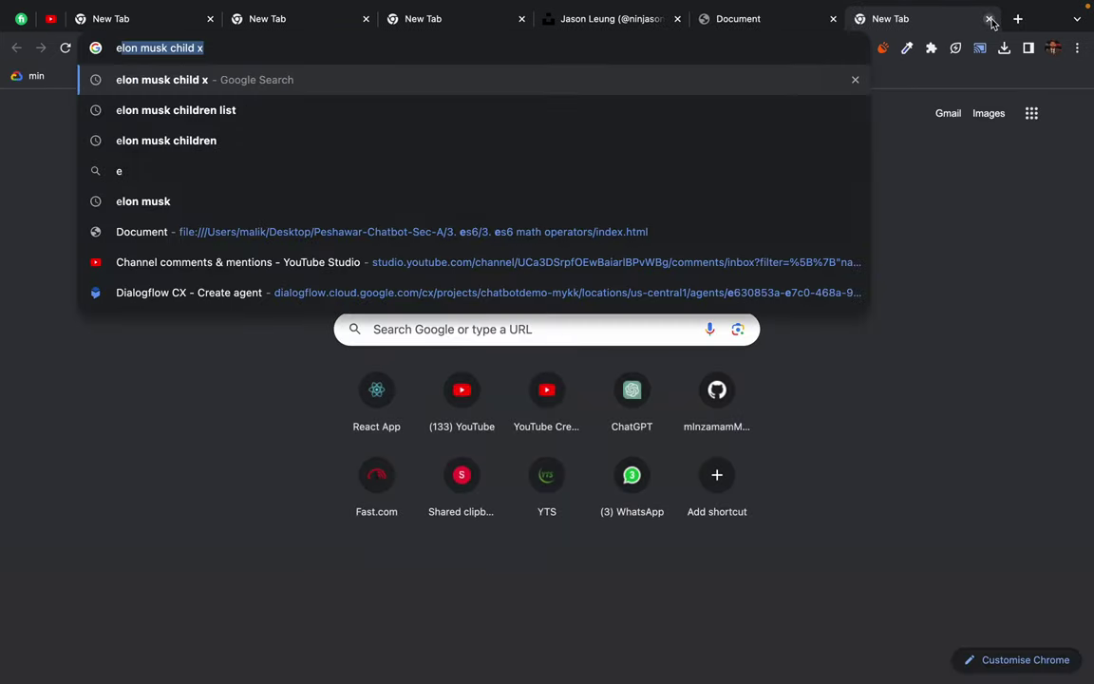
type("com store")
key("Return")
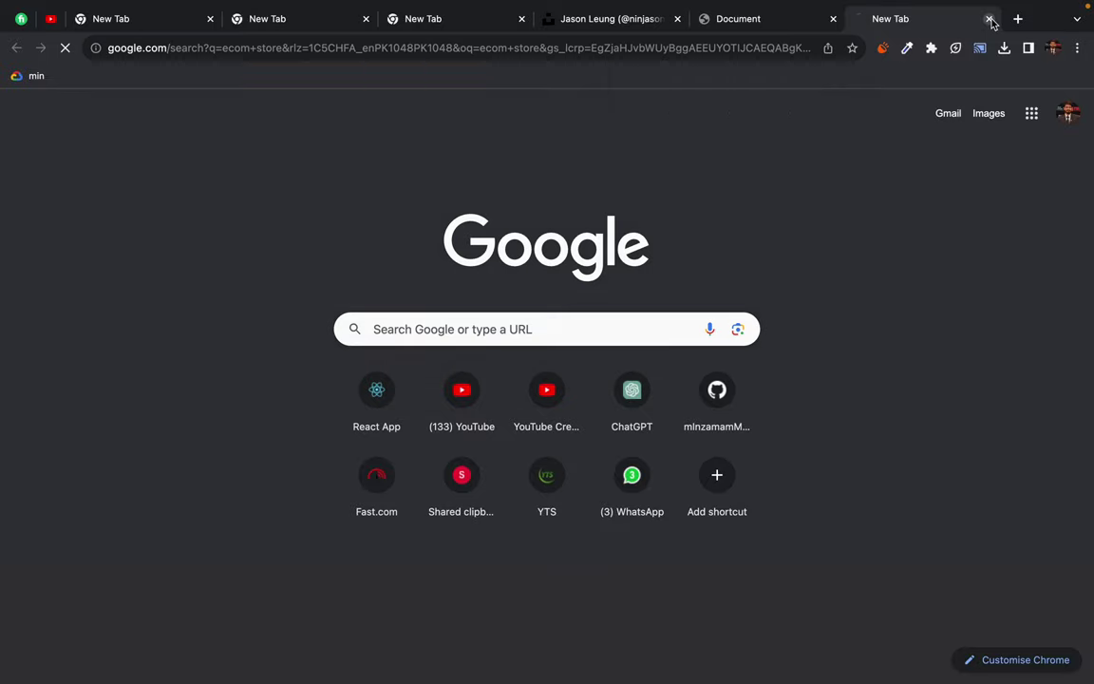
left_click(206, 151)
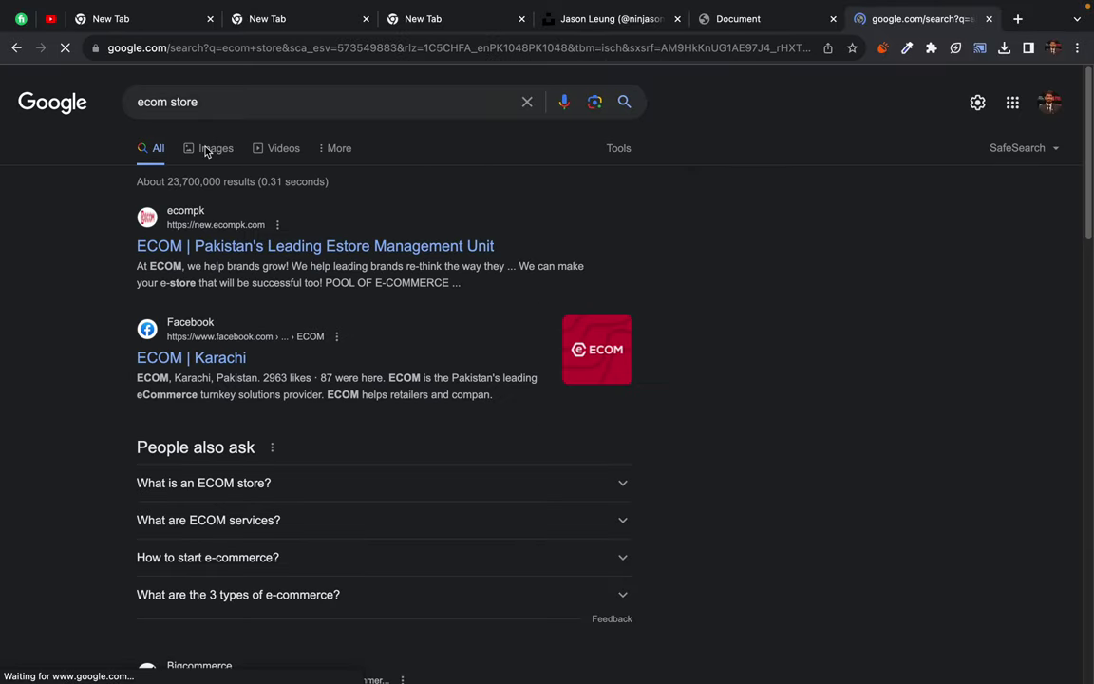
scroll(319, 510, "down", 10)
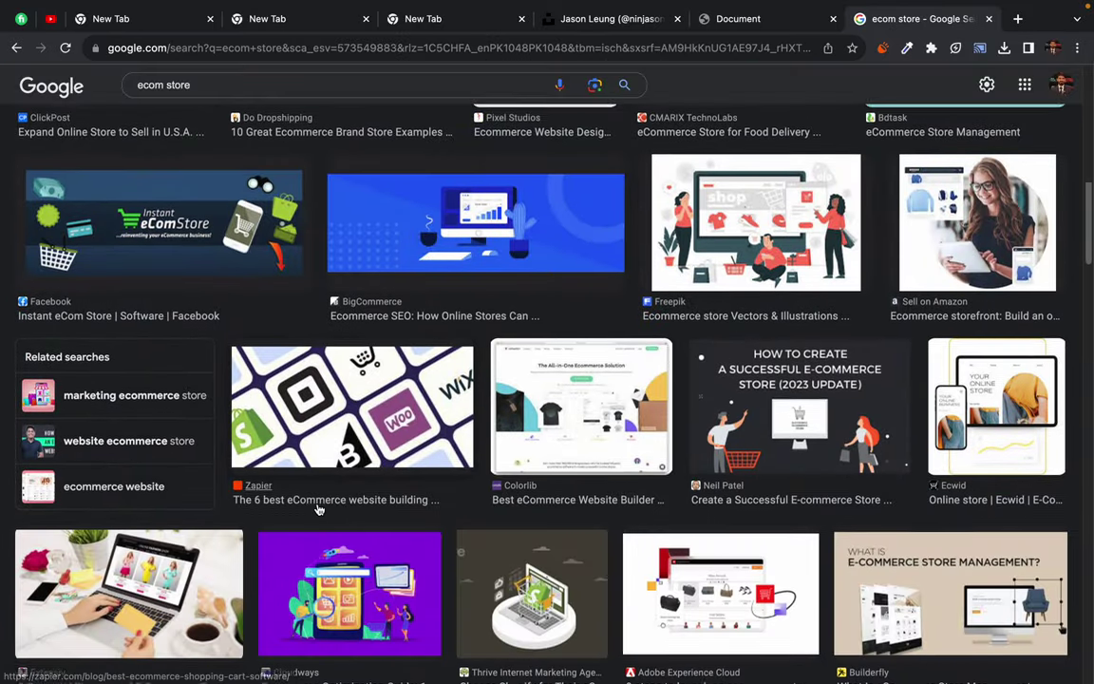
scroll(319, 510, "up", 10)
Step: Search images for 'aliexpress' and preview the AMZScout result
left_click(225, 93)
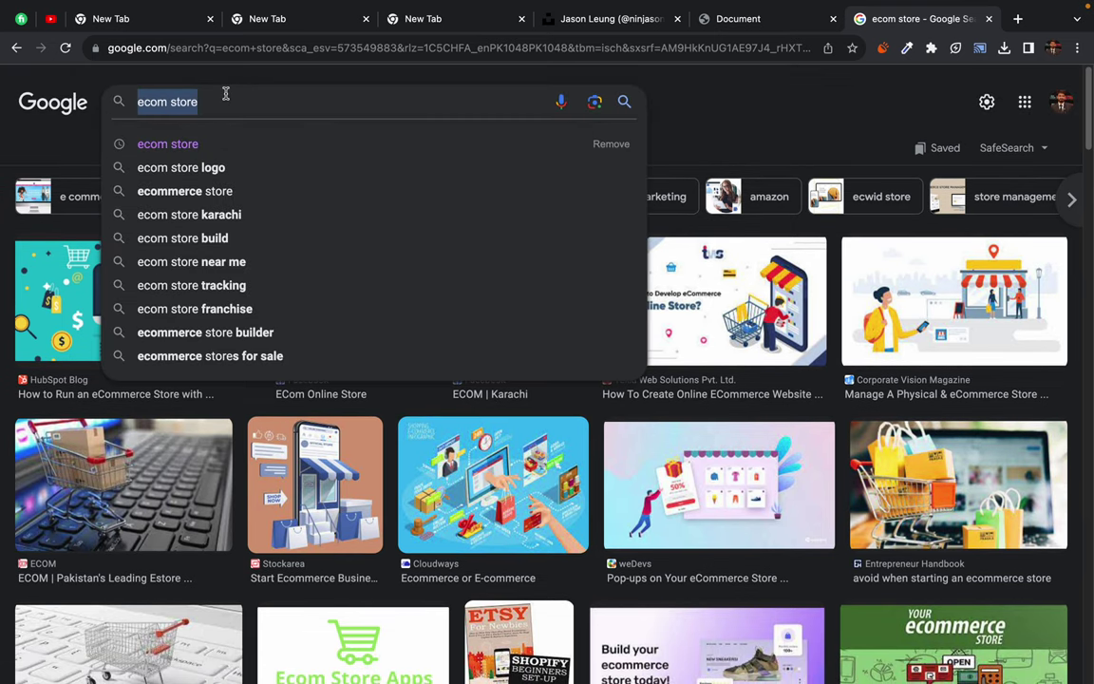
type("aliexpress")
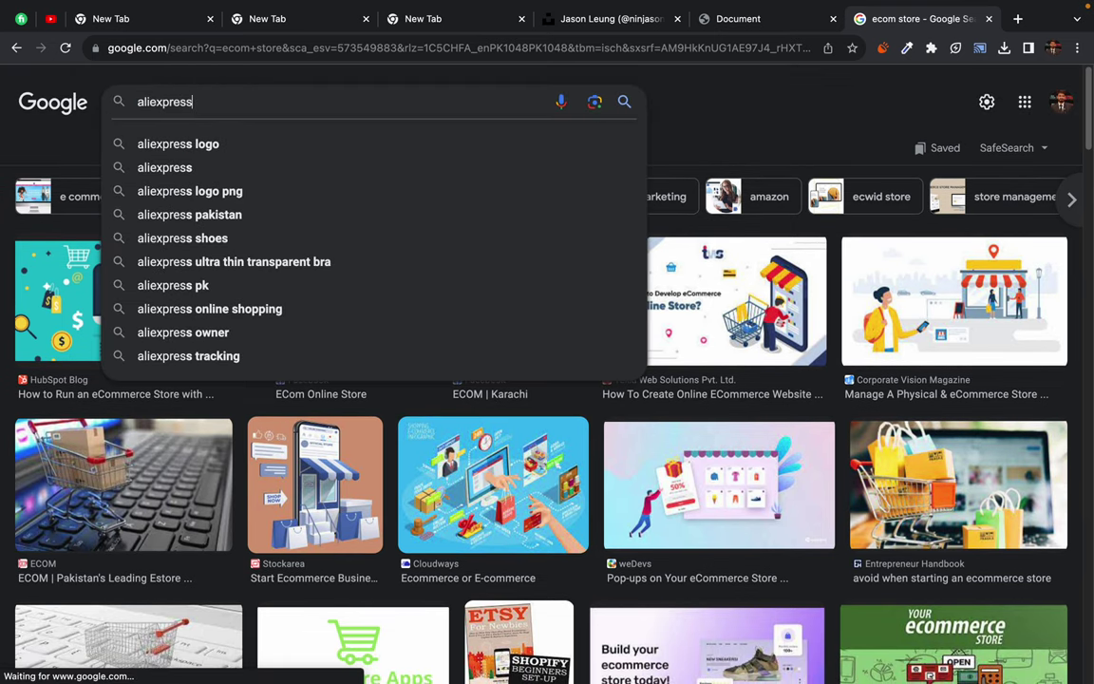
key("Return")
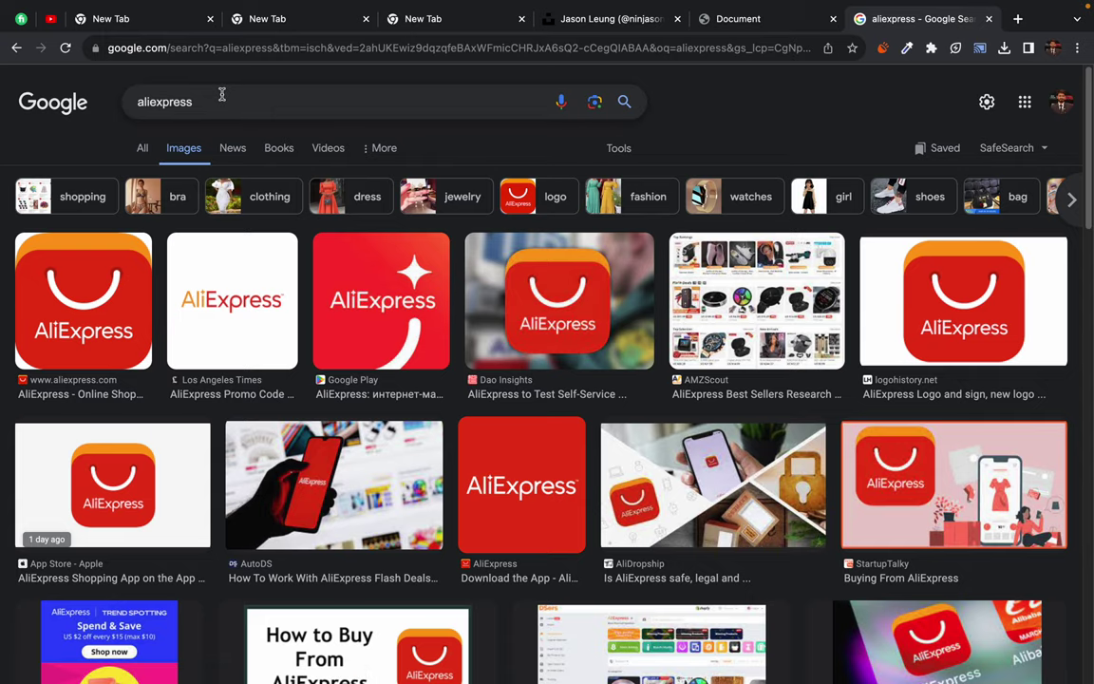
left_click(682, 260)
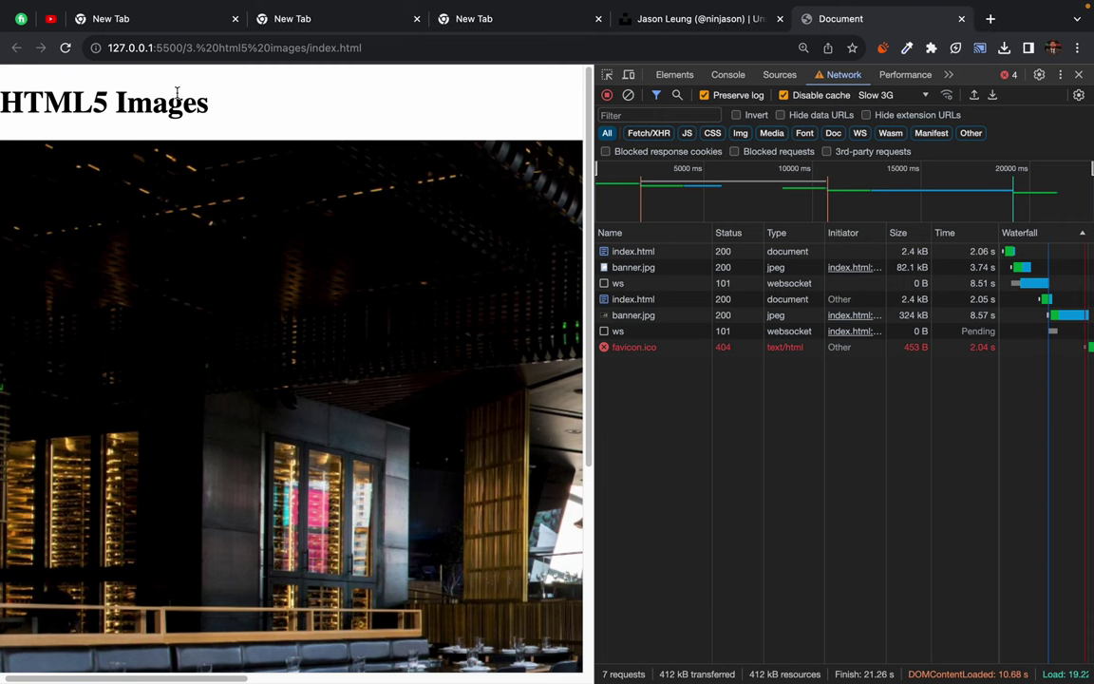
Step: Zoom the banner page out and empty-cache hard reload it under Slow 3G
right_click(63, 45)
left_click(296, 250)
scroll(243, 376, "down", 2)
key("ctrl+minus")
key("ctrl+minus")
key("ctrl+minus")
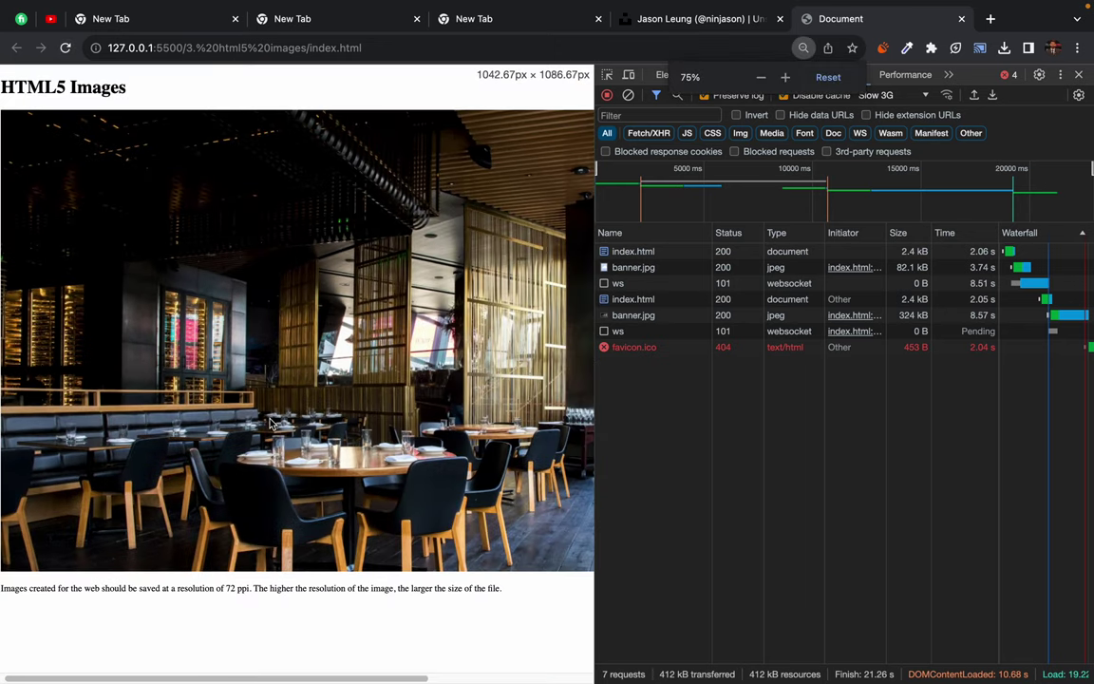
left_click_drag(120, 78, 2, 83)
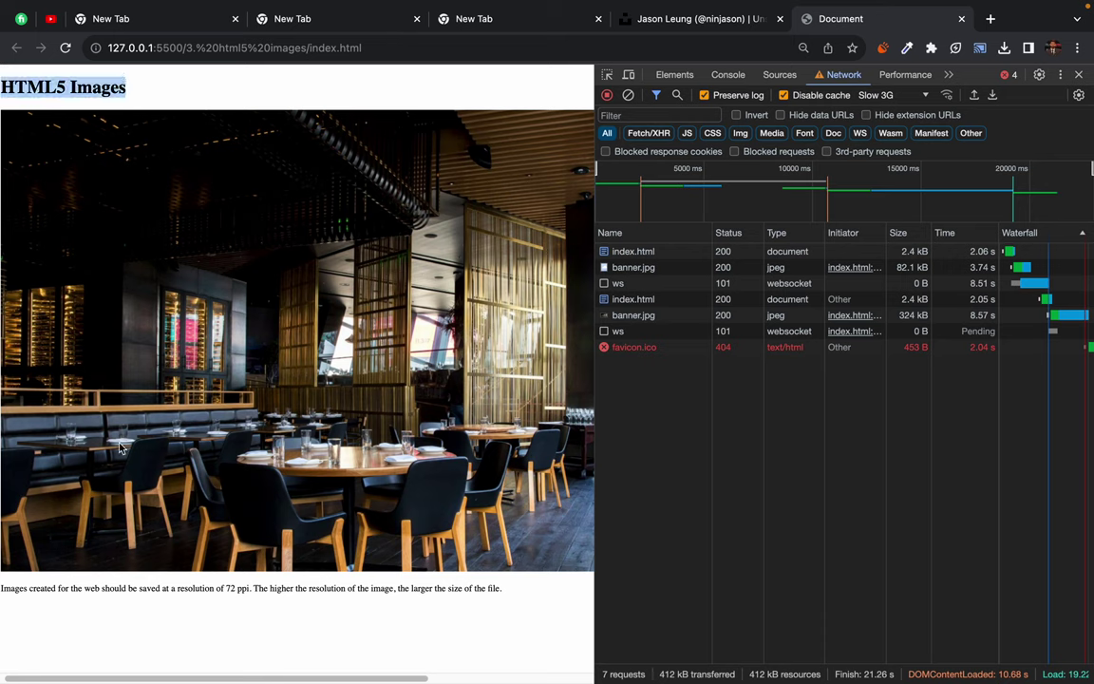
right_click(63, 52)
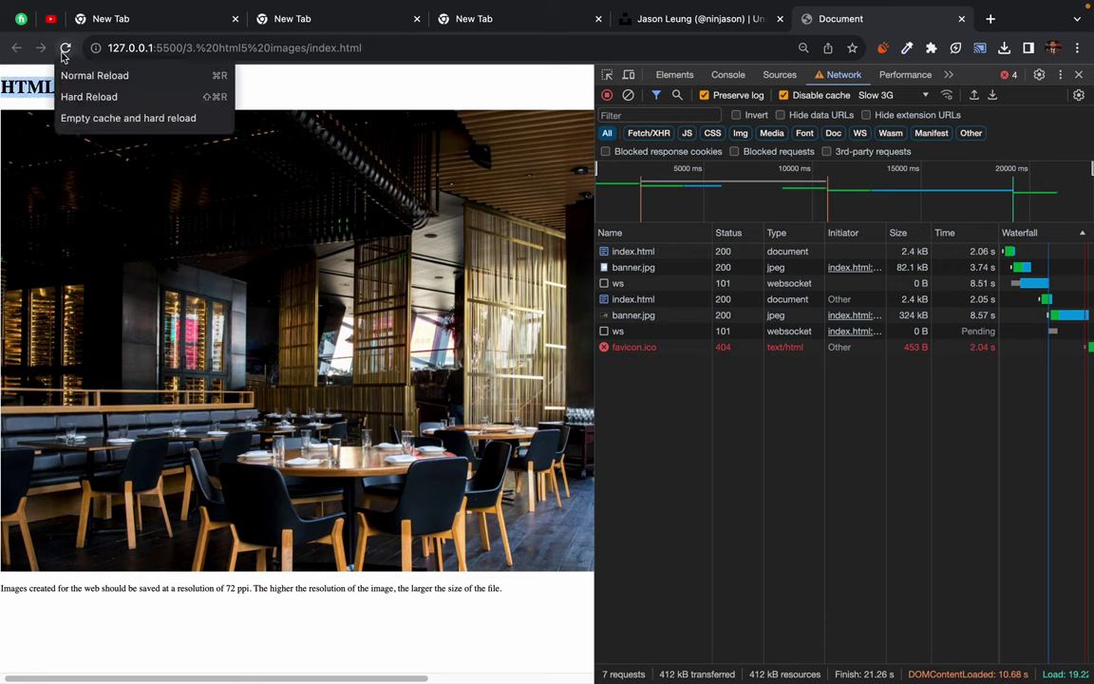
left_click(68, 117)
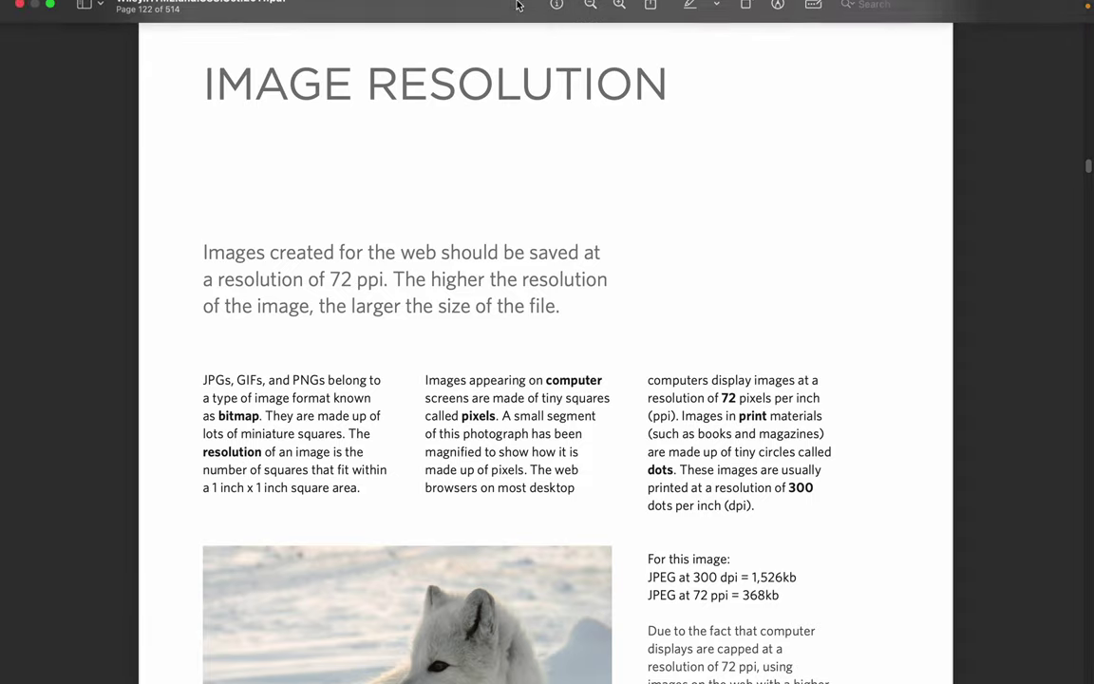
scroll(530, 321, "up", 5)
scroll(530, 321, "up", 5)
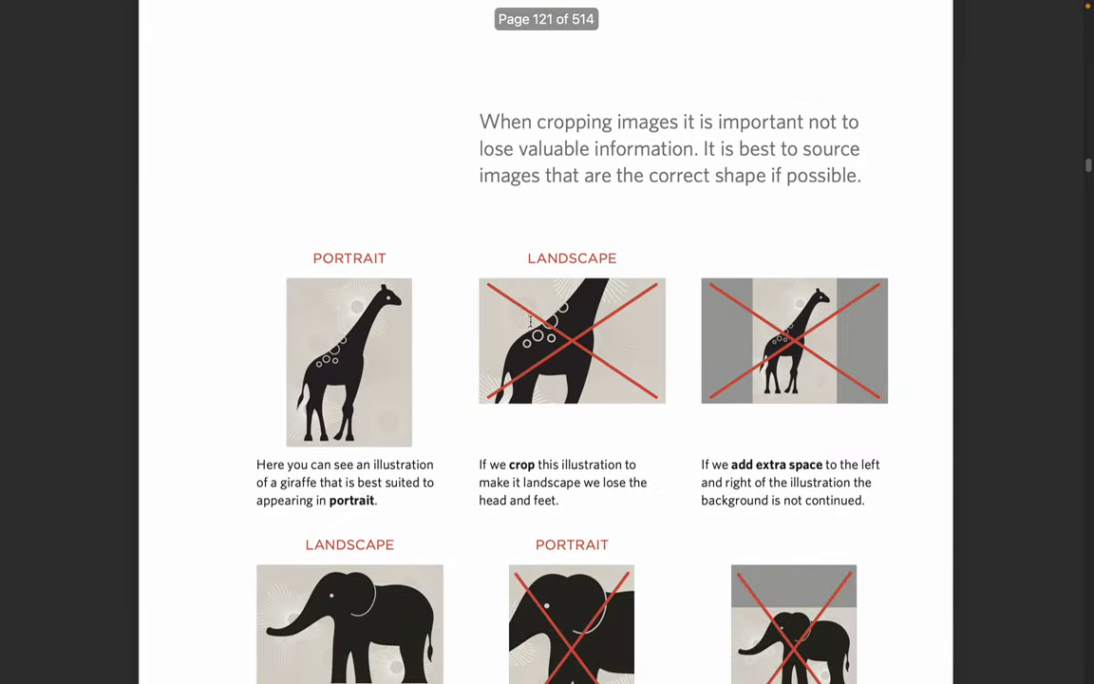
scroll(529, 321, "up", 5)
scroll(530, 321, "up", 5)
scroll(530, 321, "up", 5)
scroll(530, 321, "up", 5)
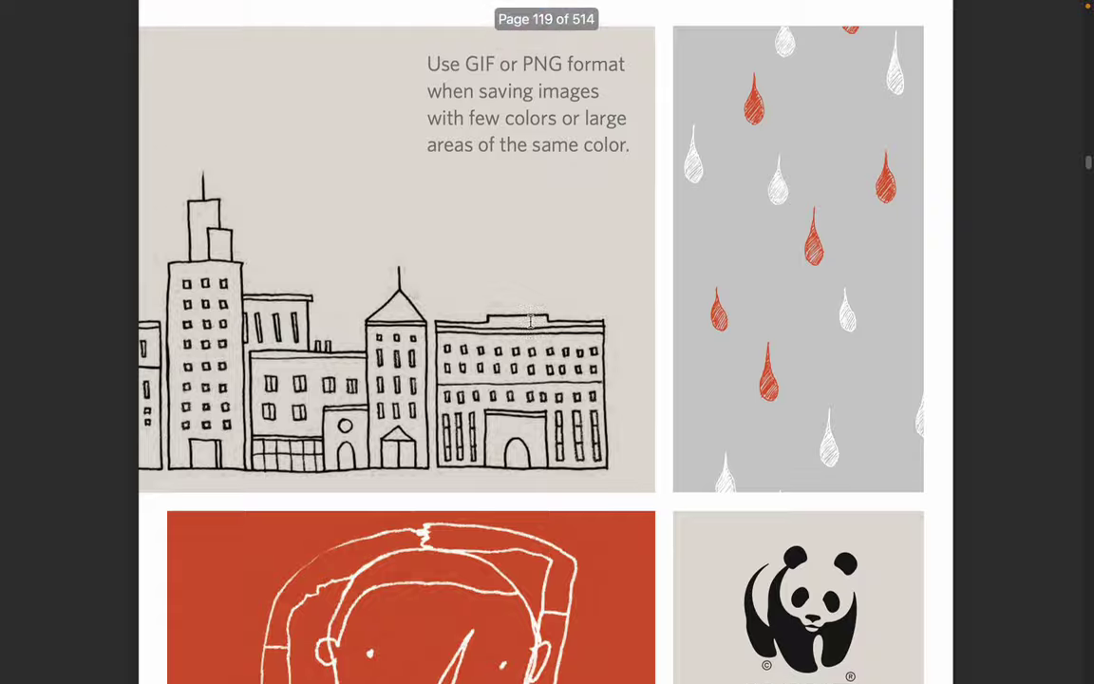
scroll(530, 321, "up", 5)
scroll(522, 350, "down", 5)
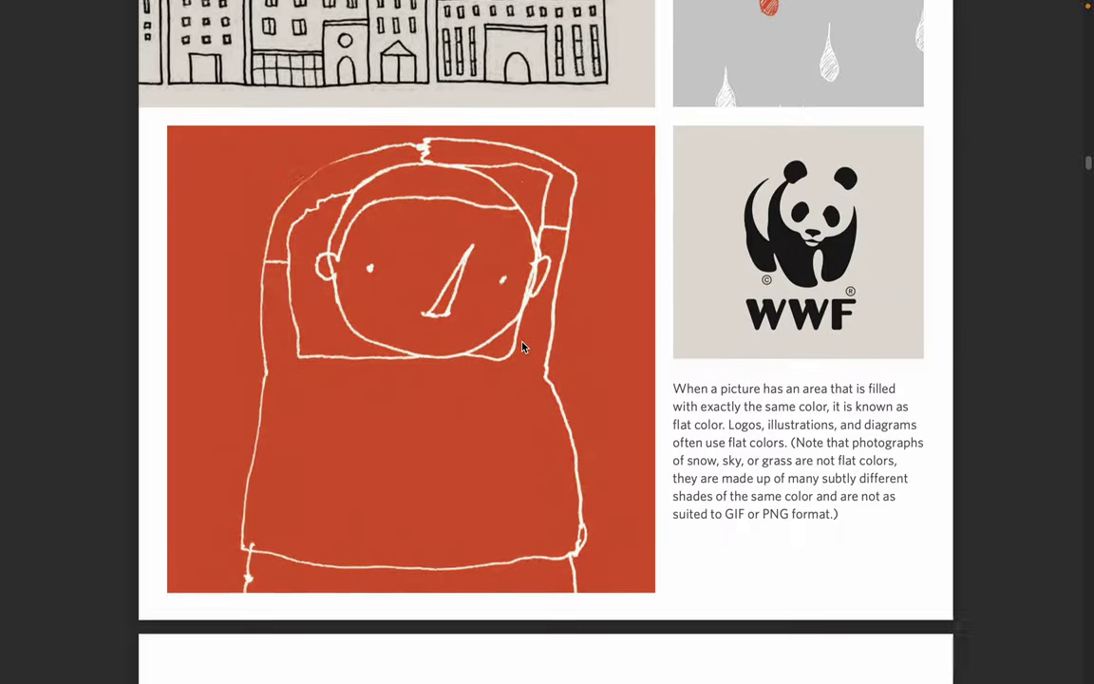
scroll(523, 350, "down", 5)
scroll(522, 348, "down", 5)
scroll(522, 348, "down", 5)
scroll(522, 347, "down", 5)
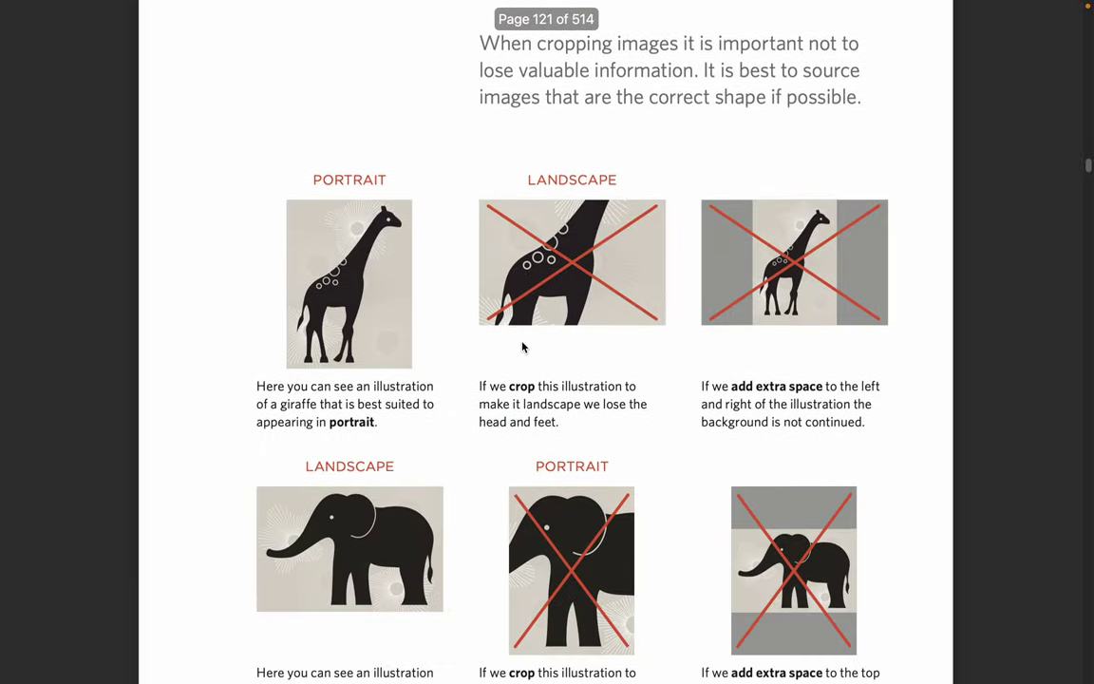
scroll(523, 347, "down", 5)
scroll(522, 347, "down", 5)
scroll(522, 348, "down", 2)
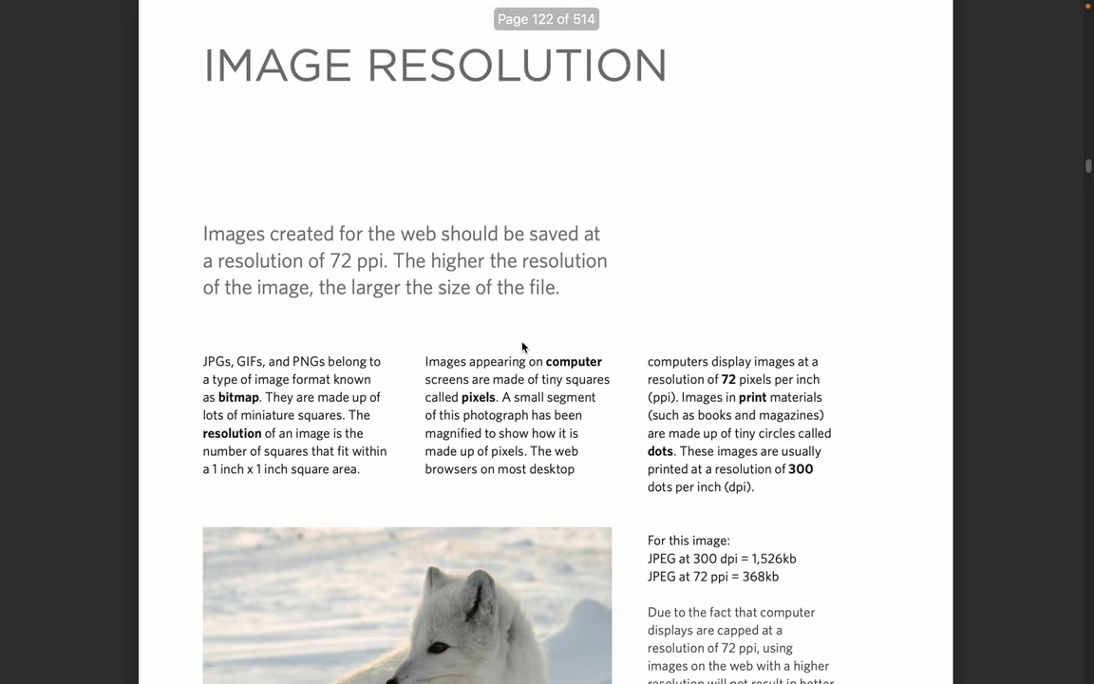
scroll(523, 348, "down", 1)
scroll(522, 348, "down", 1)
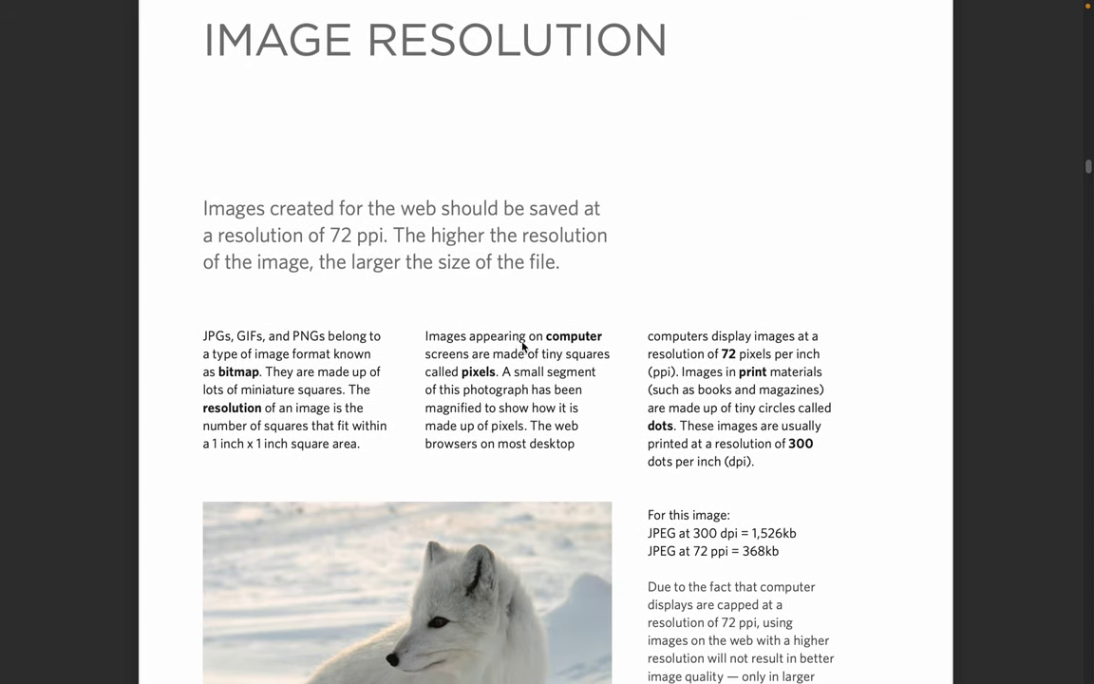